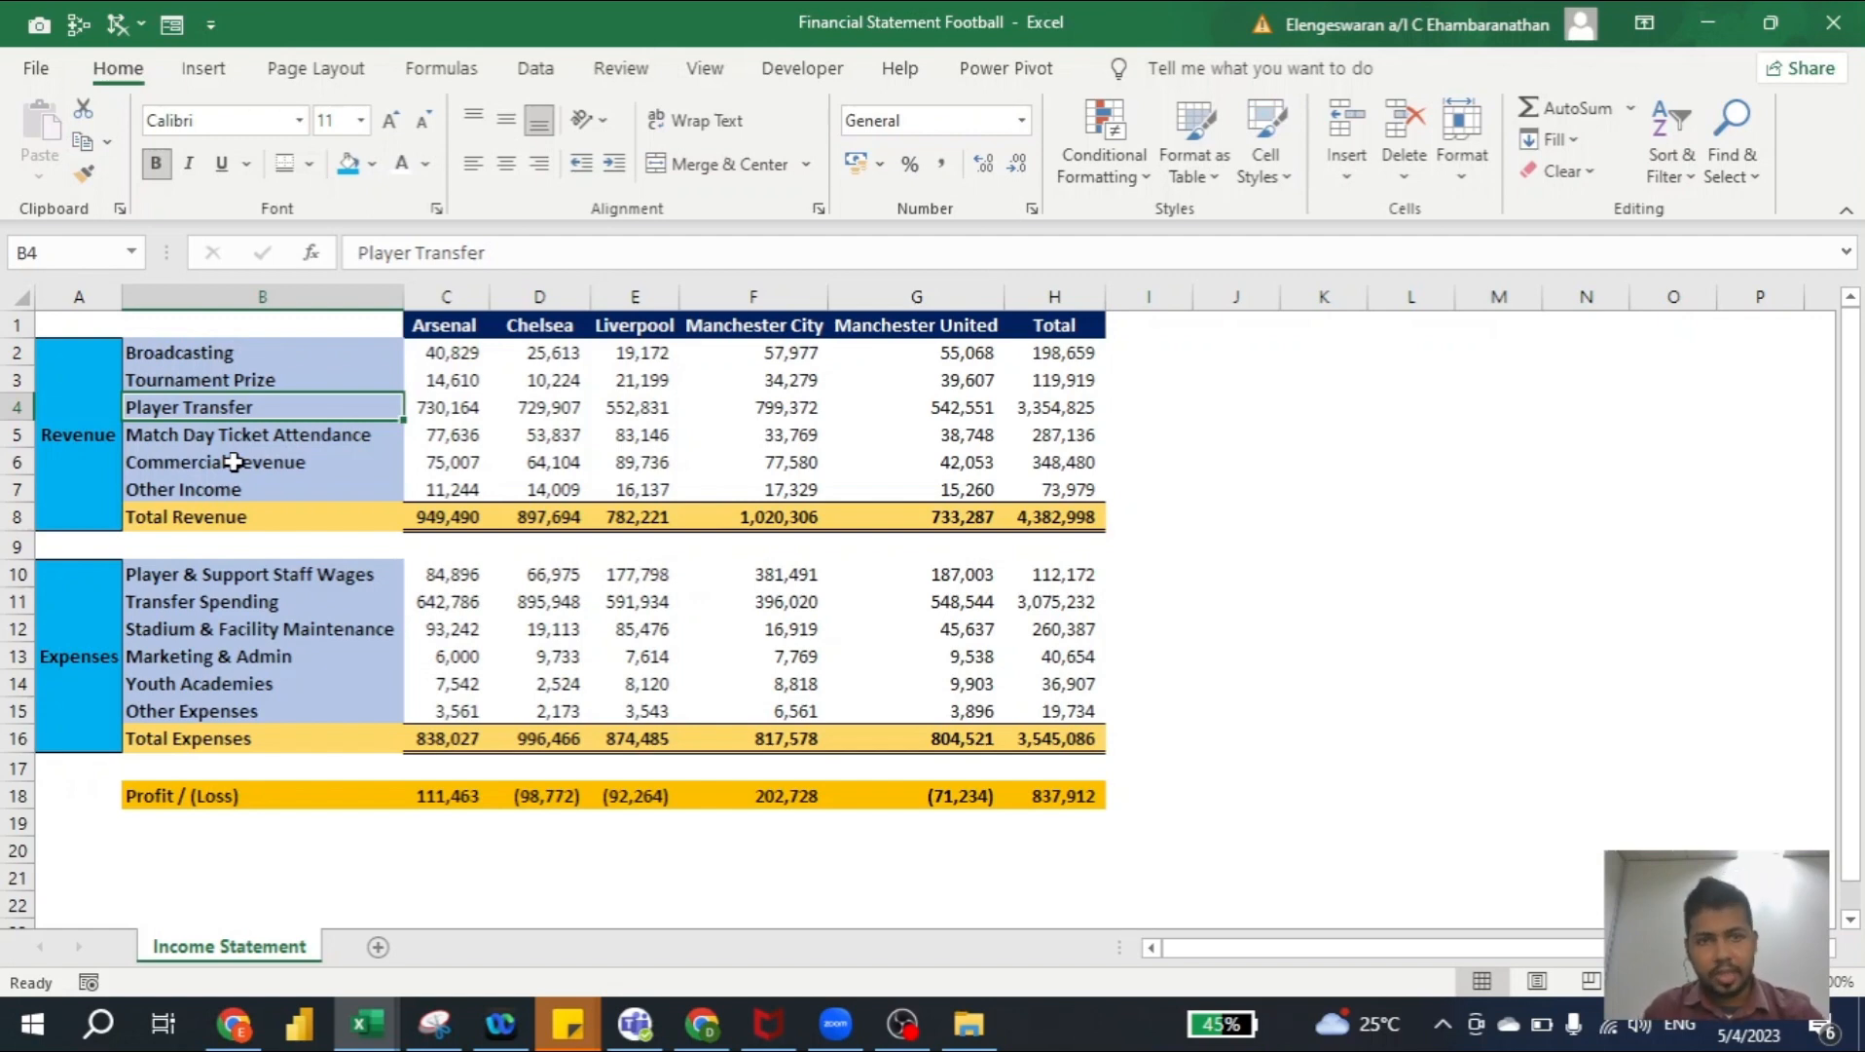
pyautogui.hotkey('alt', 'Tab')
pyautogui.click(234, 462)
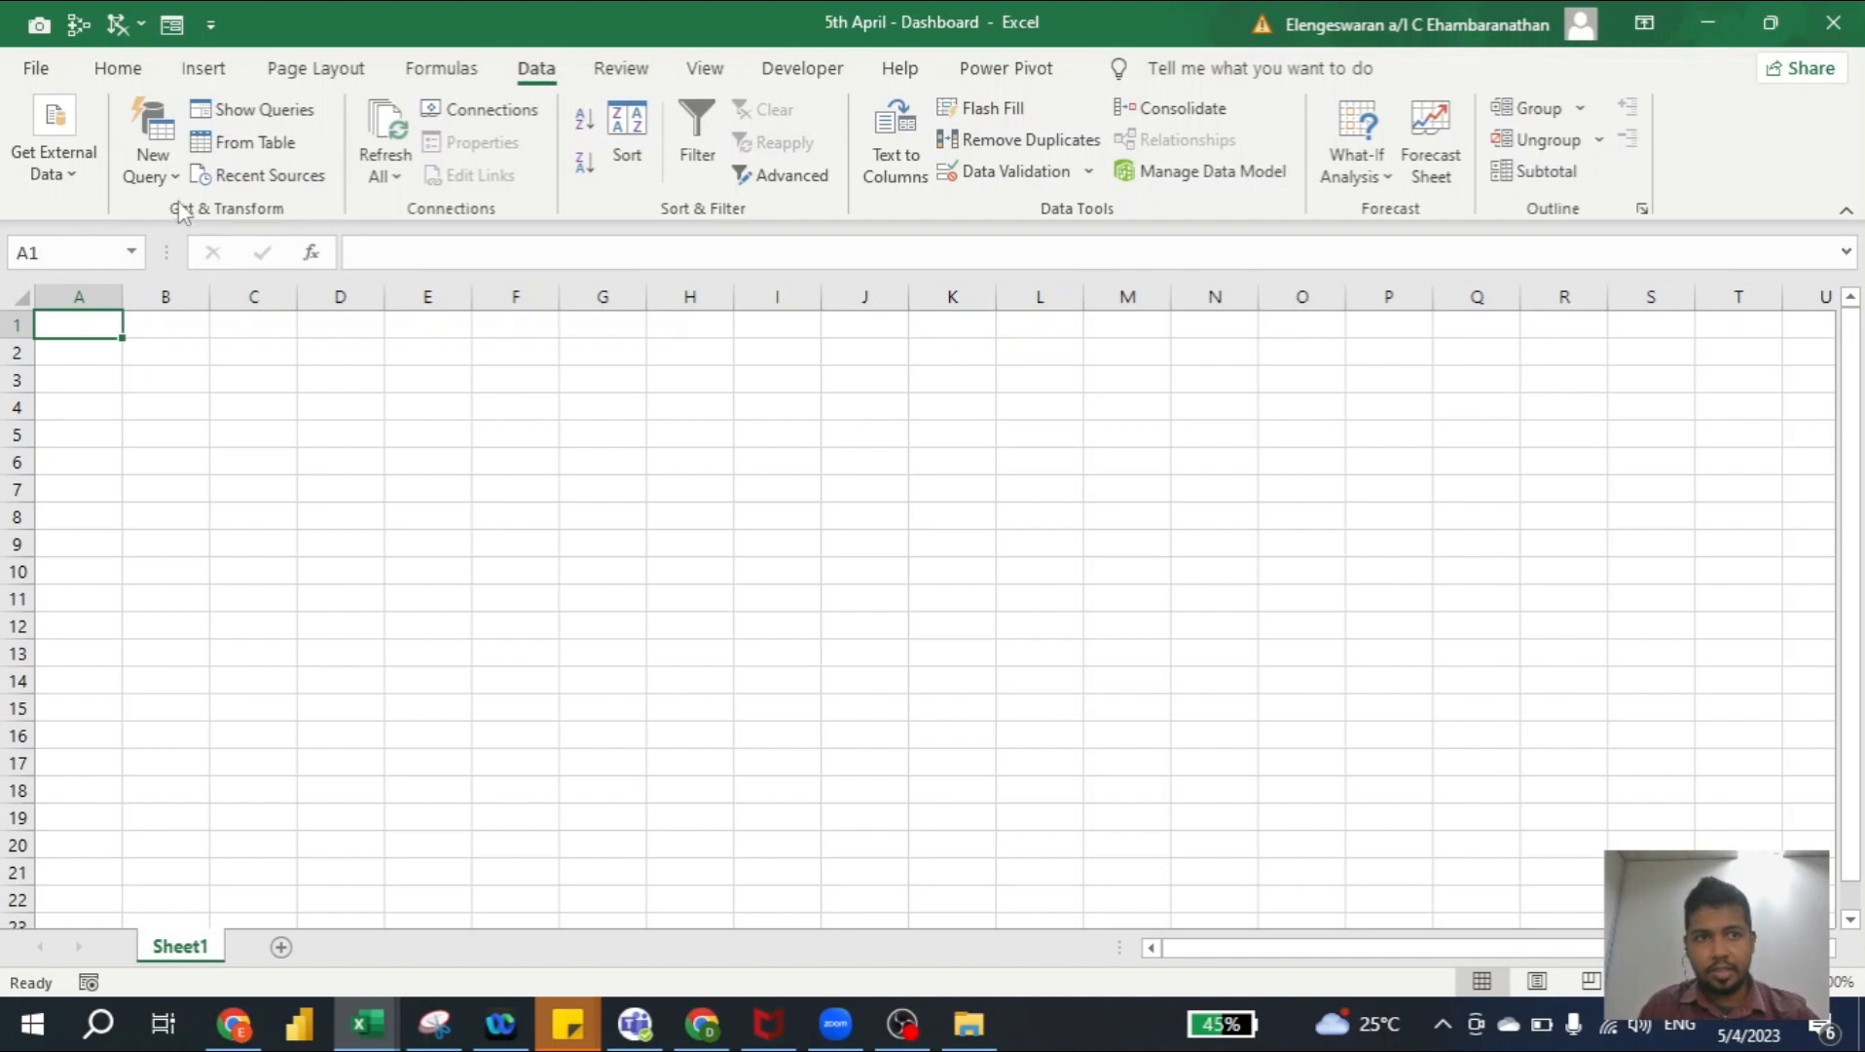
pyautogui.click(156, 170)
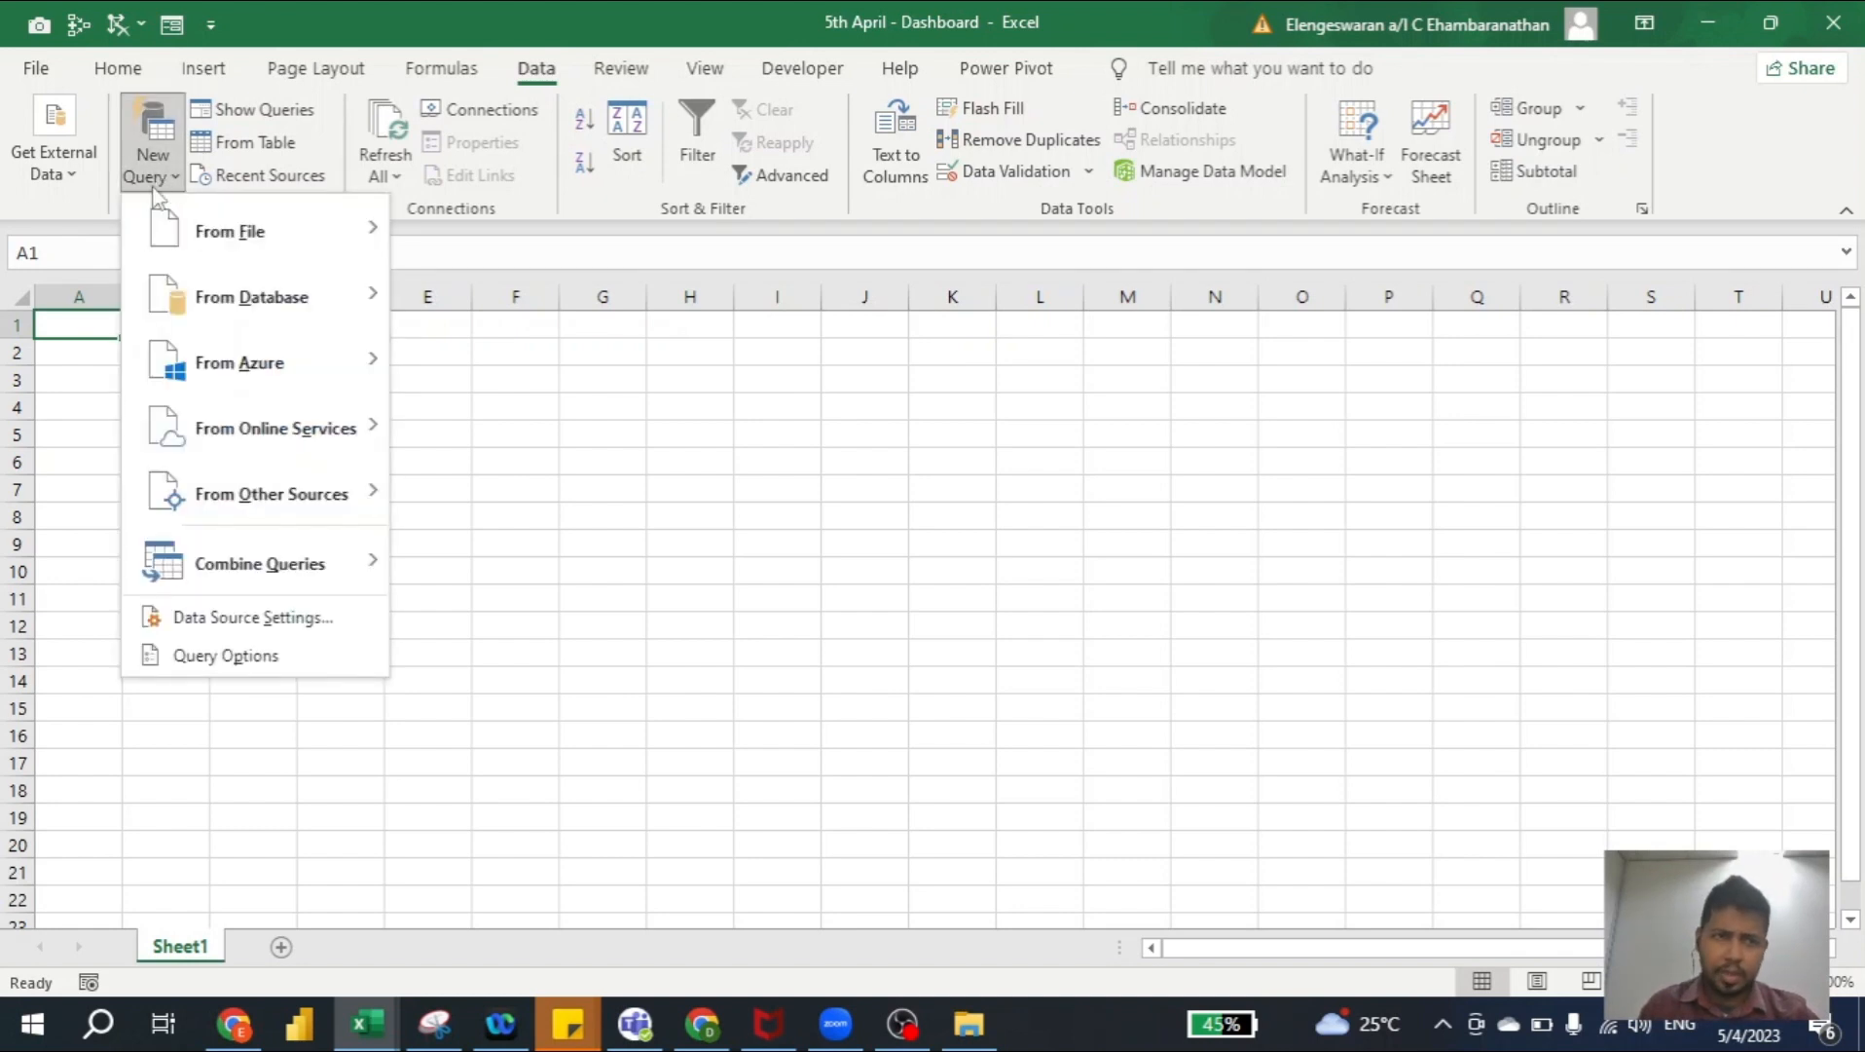
pyautogui.click(153, 195)
# Check the Desktop location where the Financial Statement Football workbook is saved, without saving it again
pyautogui.hotkey('alt', 'Tab')
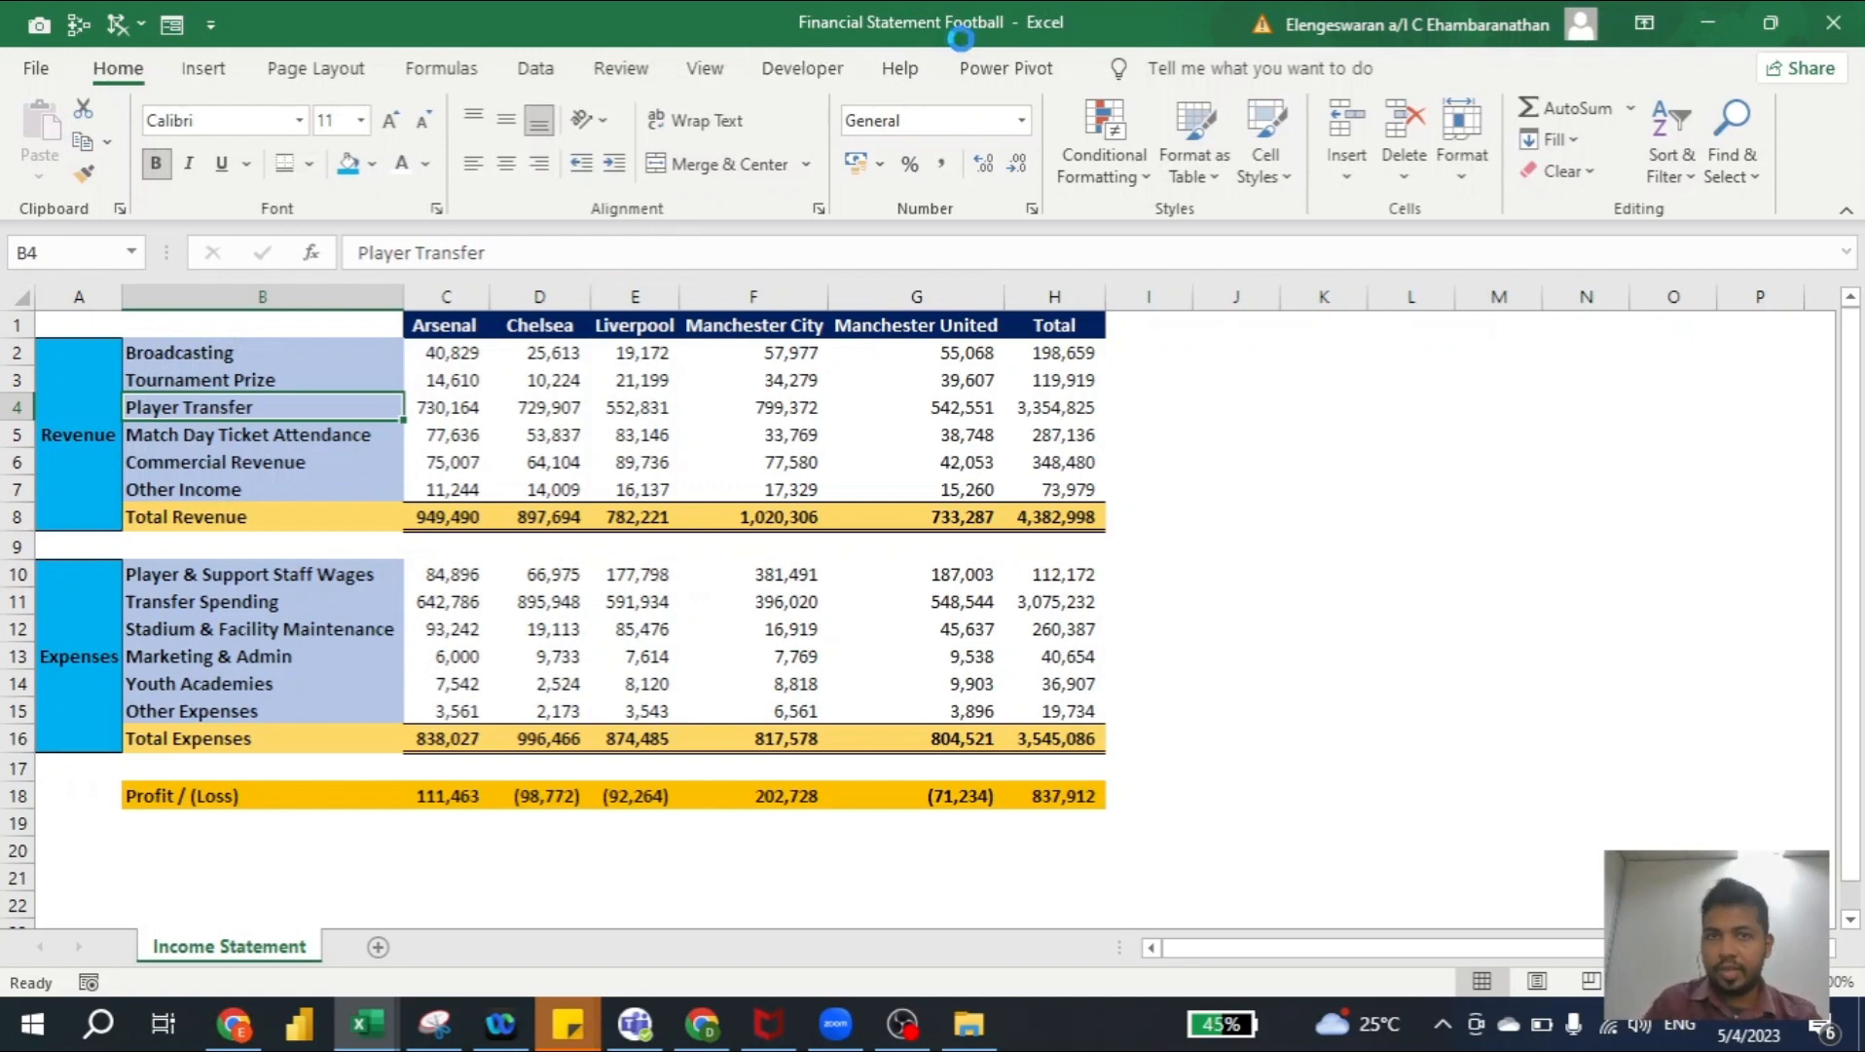
pyautogui.press('F12')
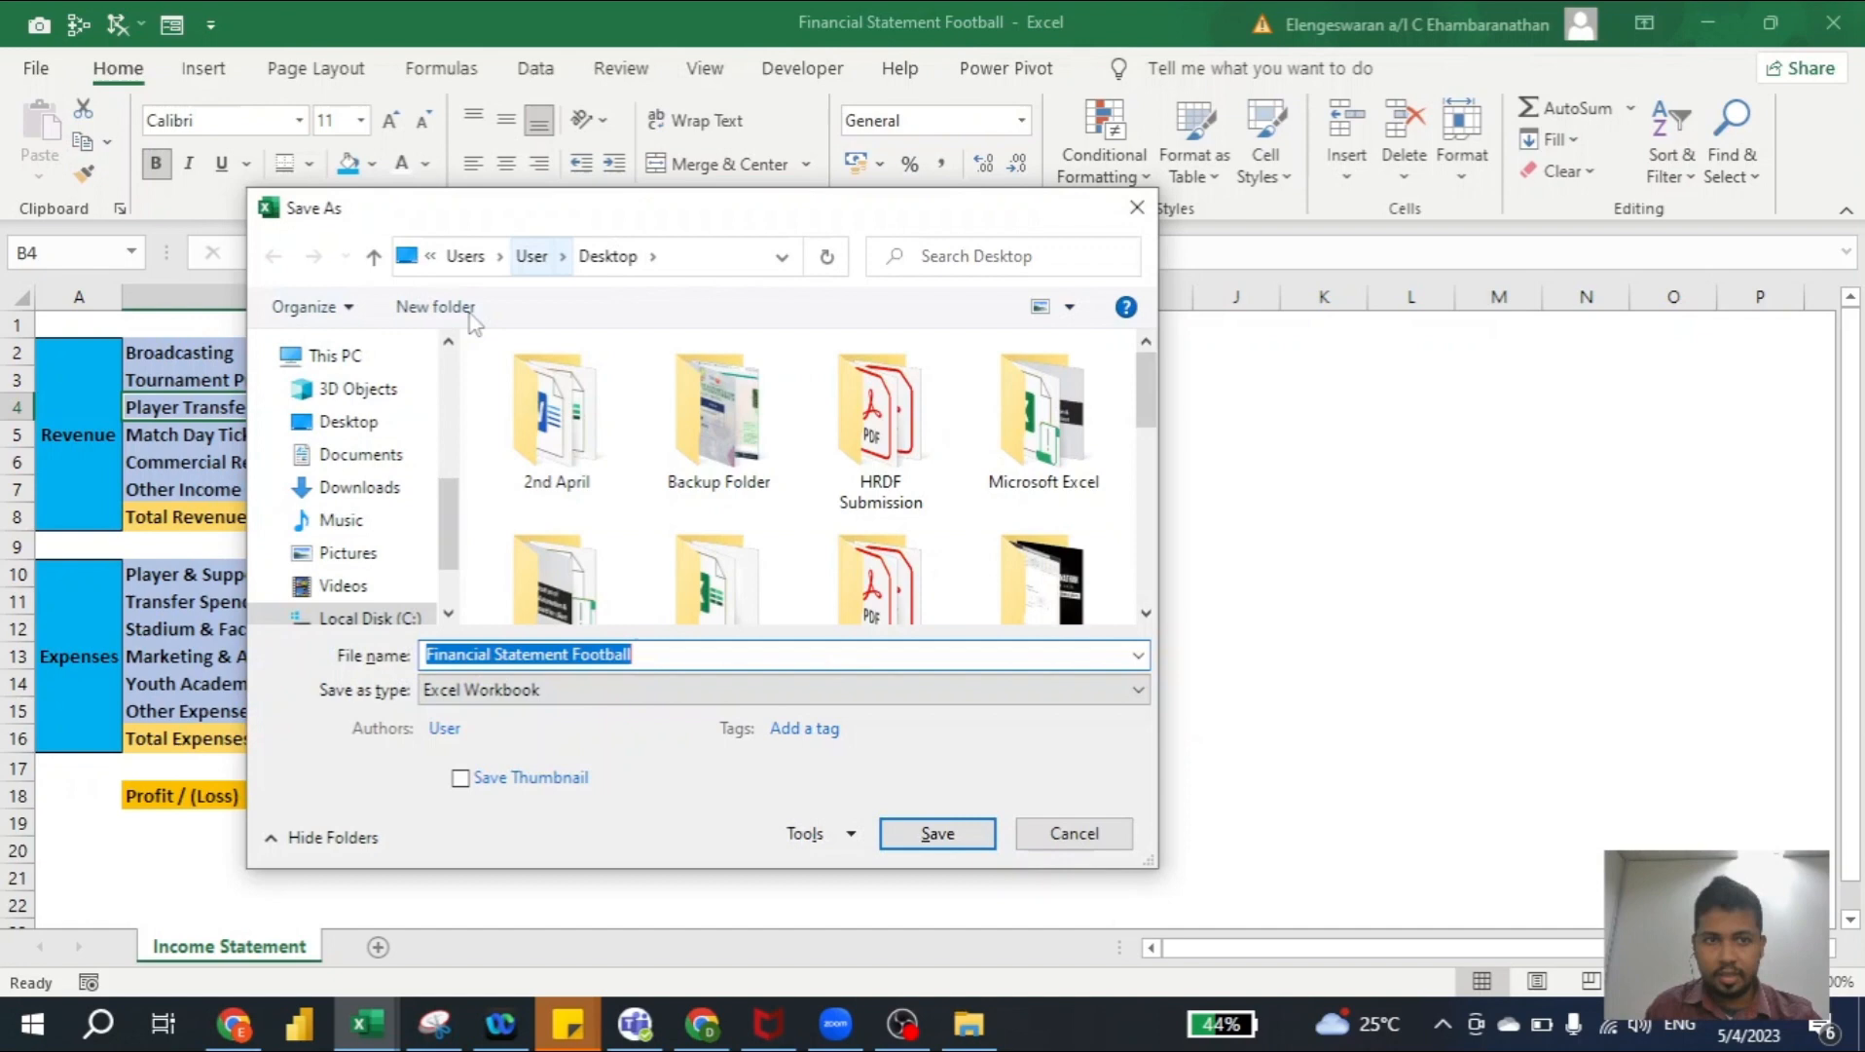
pyautogui.click(394, 424)
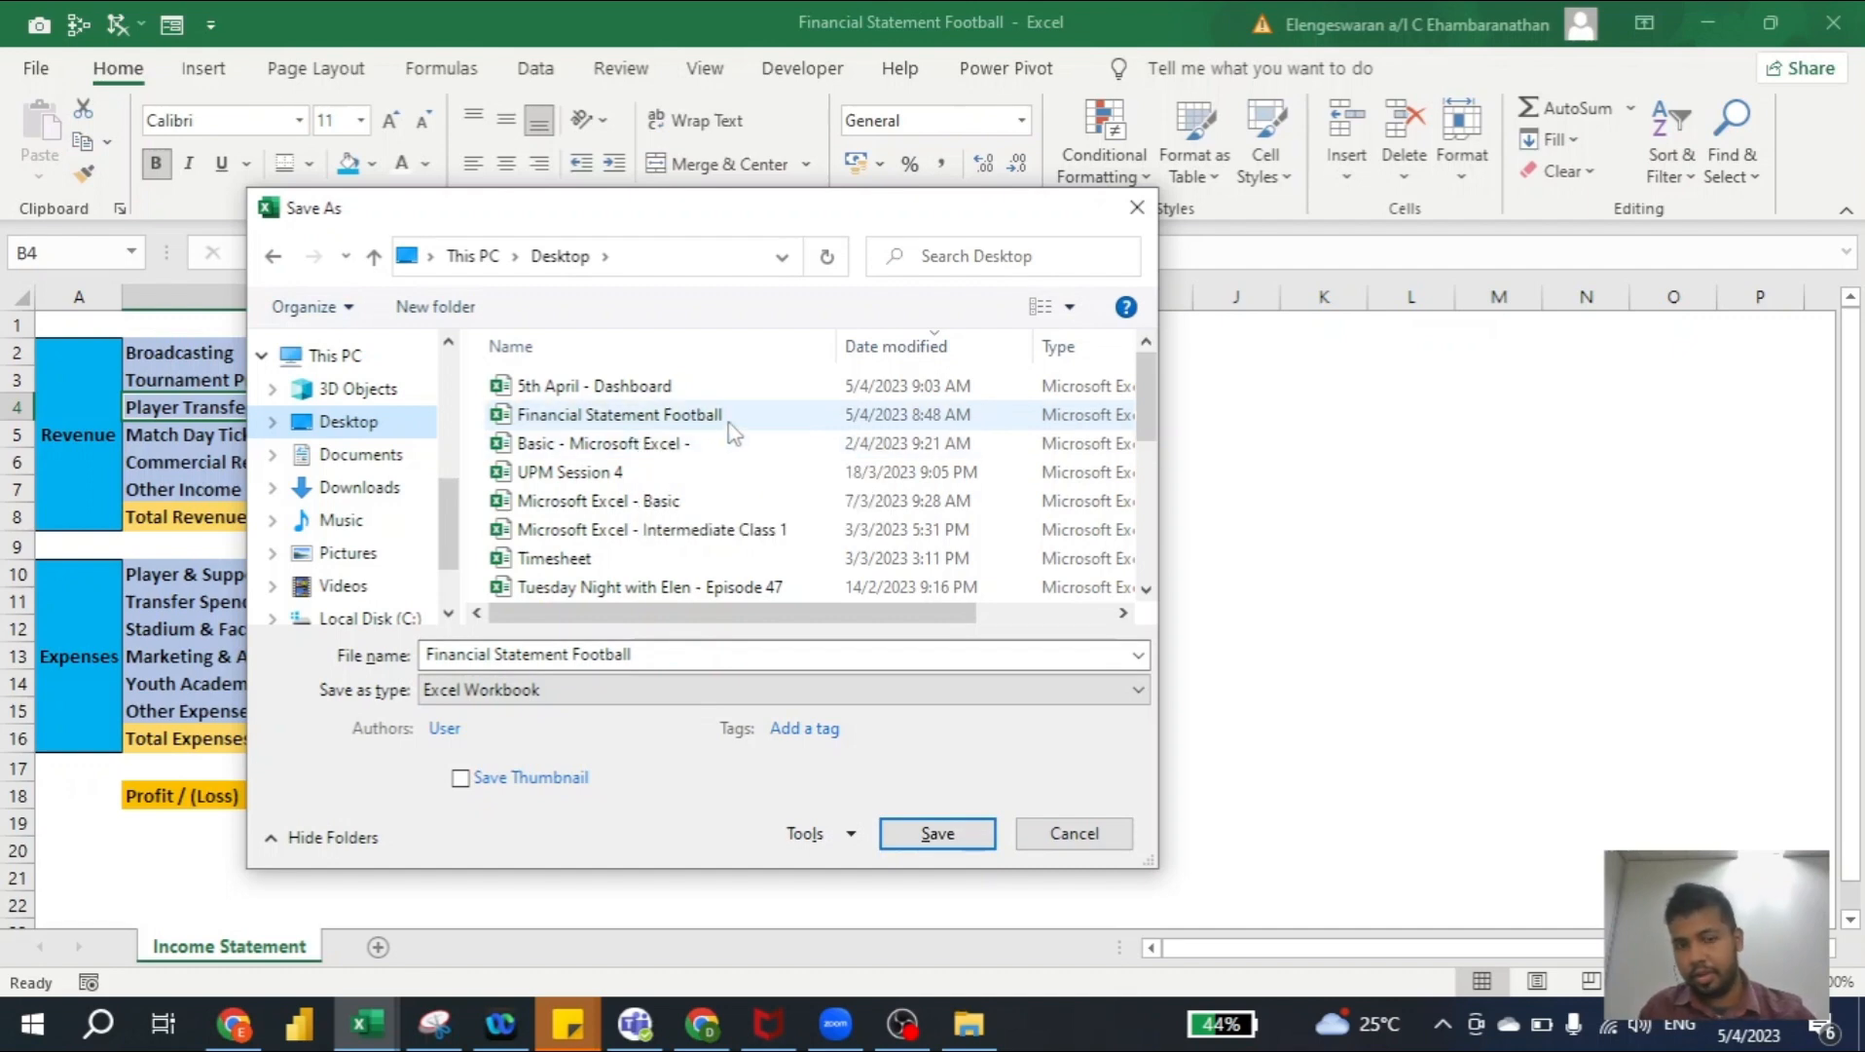
pyautogui.press('Escape')
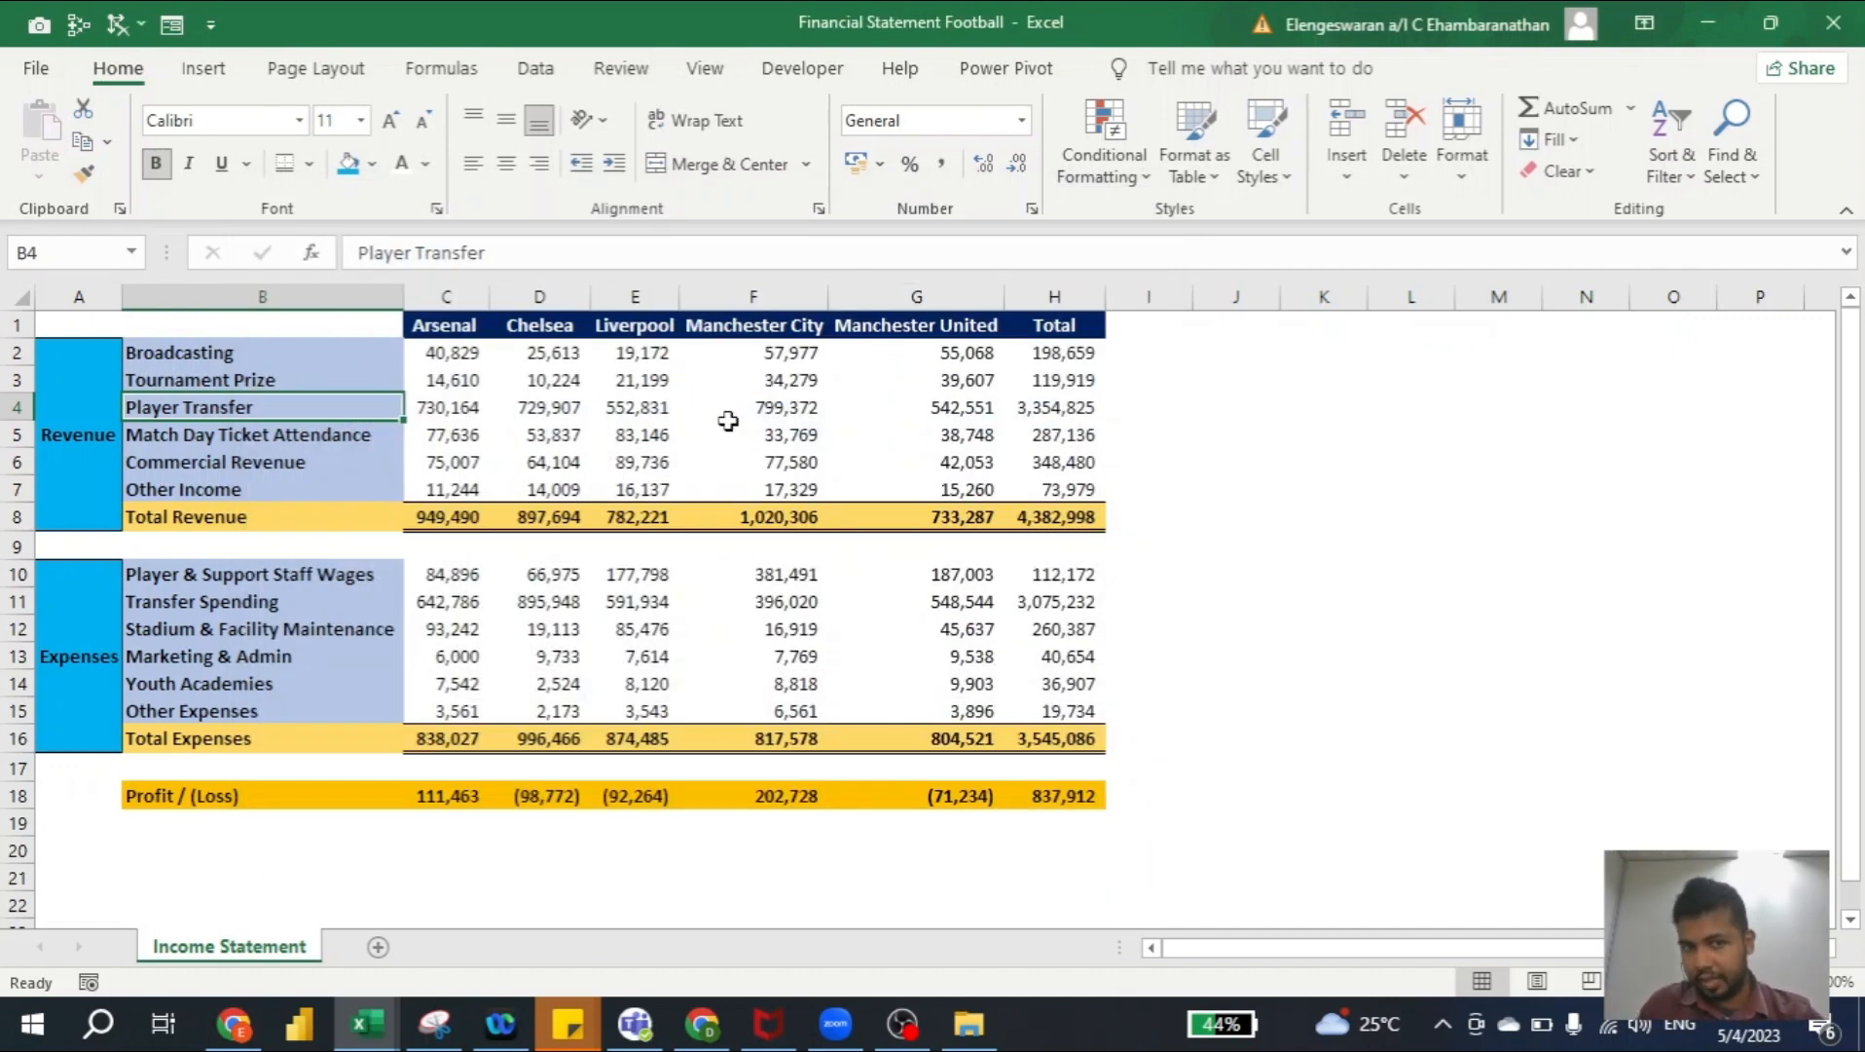
# In the 5th April - Dashboard workbook, create a new query from the Financial Statement Football workbook on the Desktop
pyautogui.hotkey('alt', 'Tab')
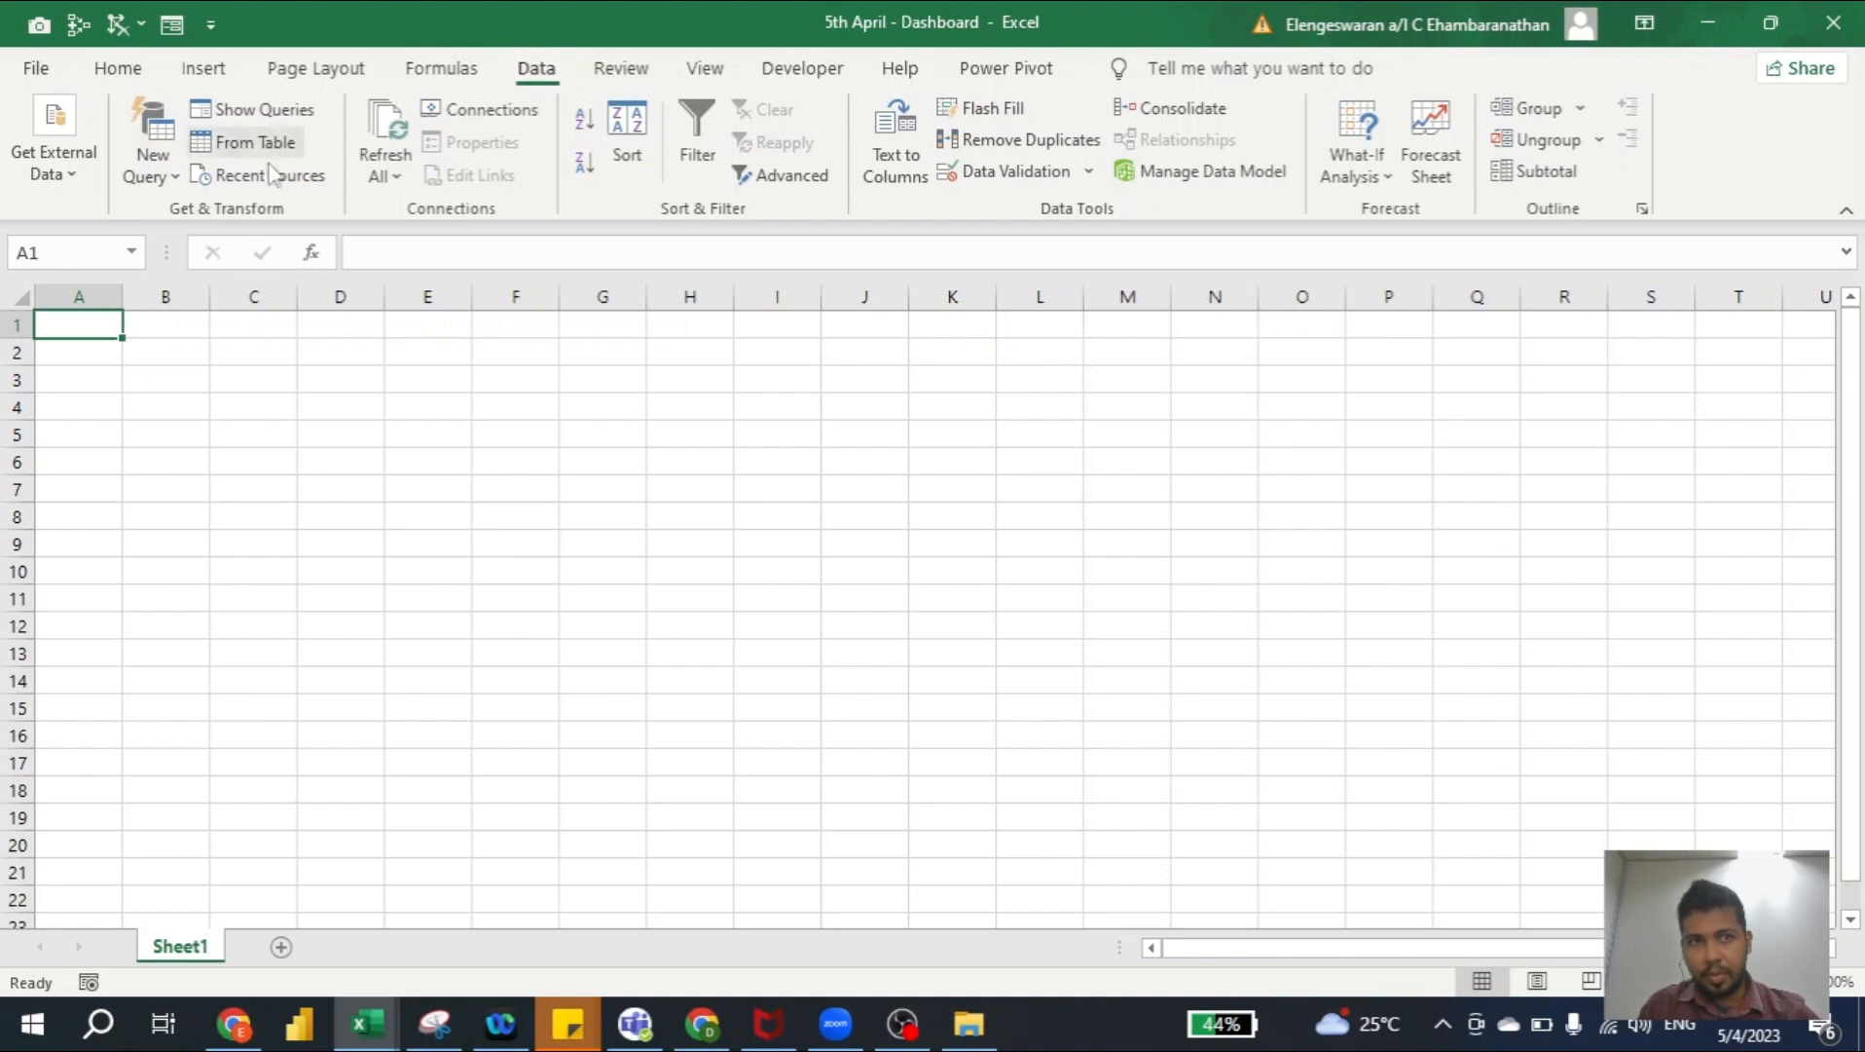
pyautogui.click(161, 183)
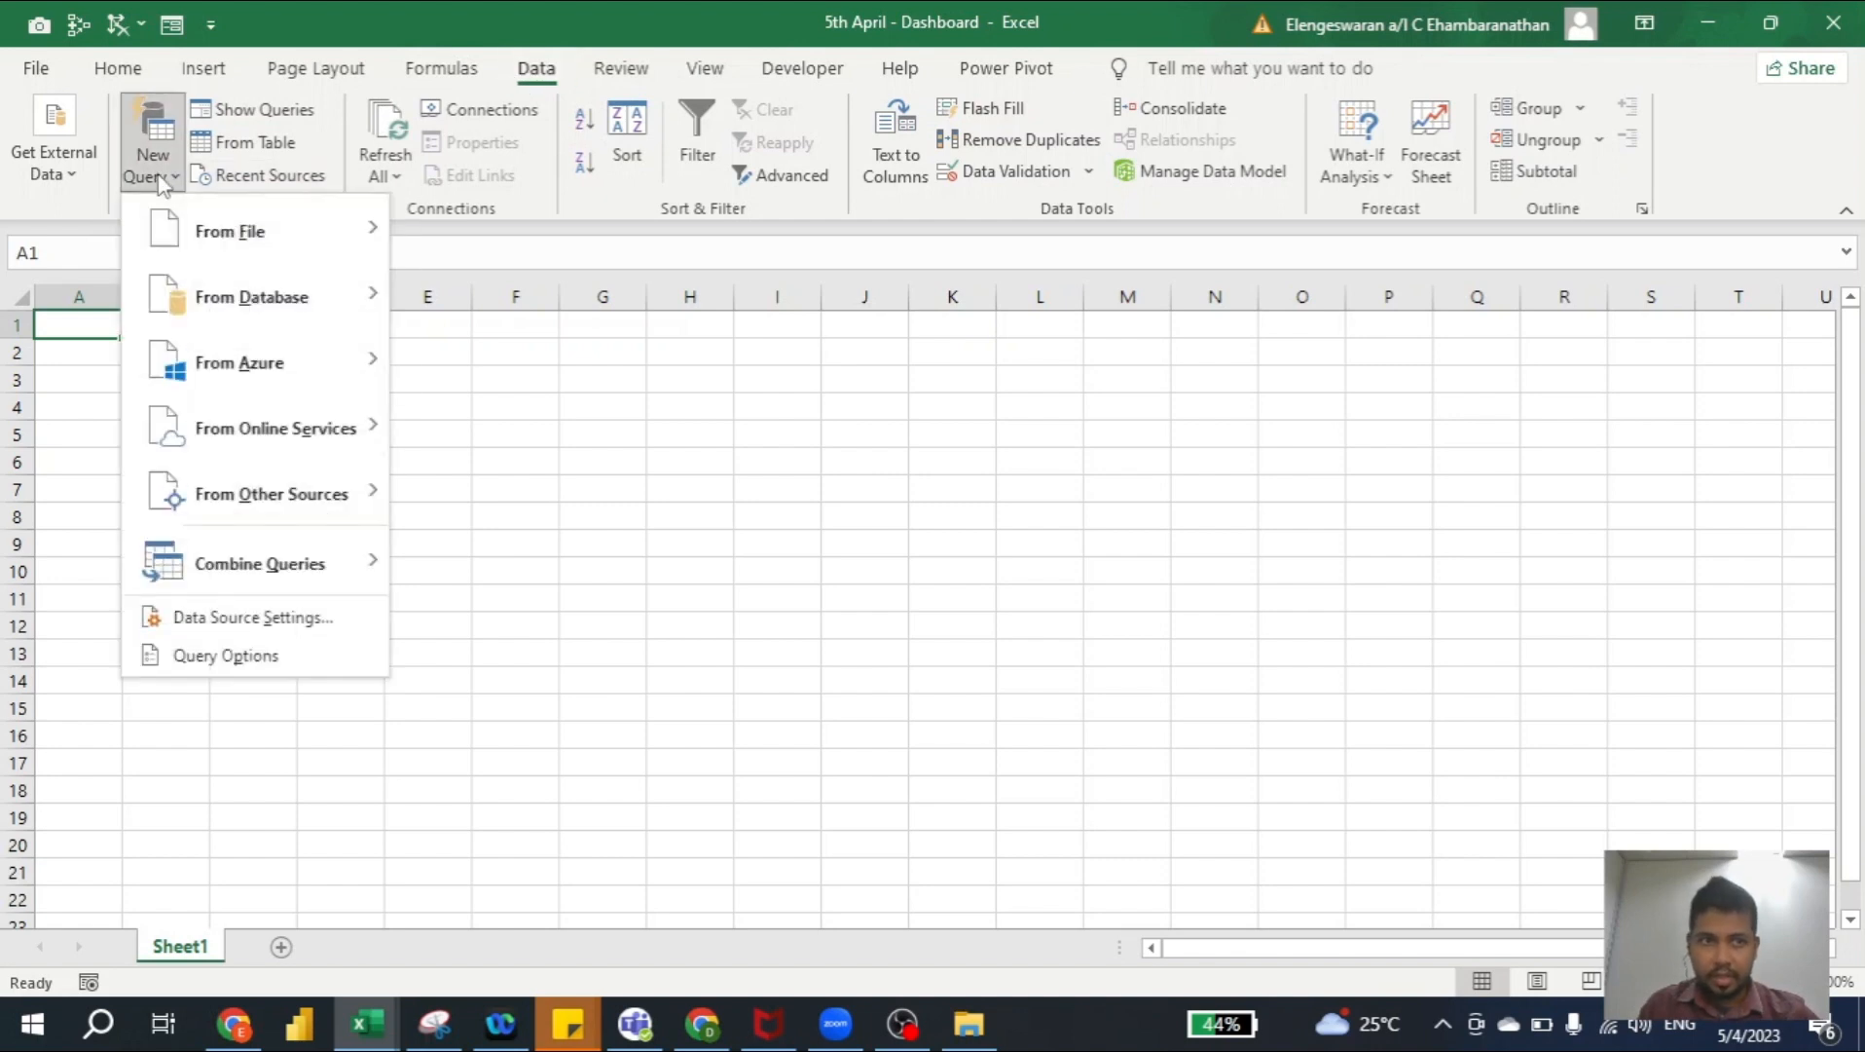
pyautogui.moveTo(200, 240)
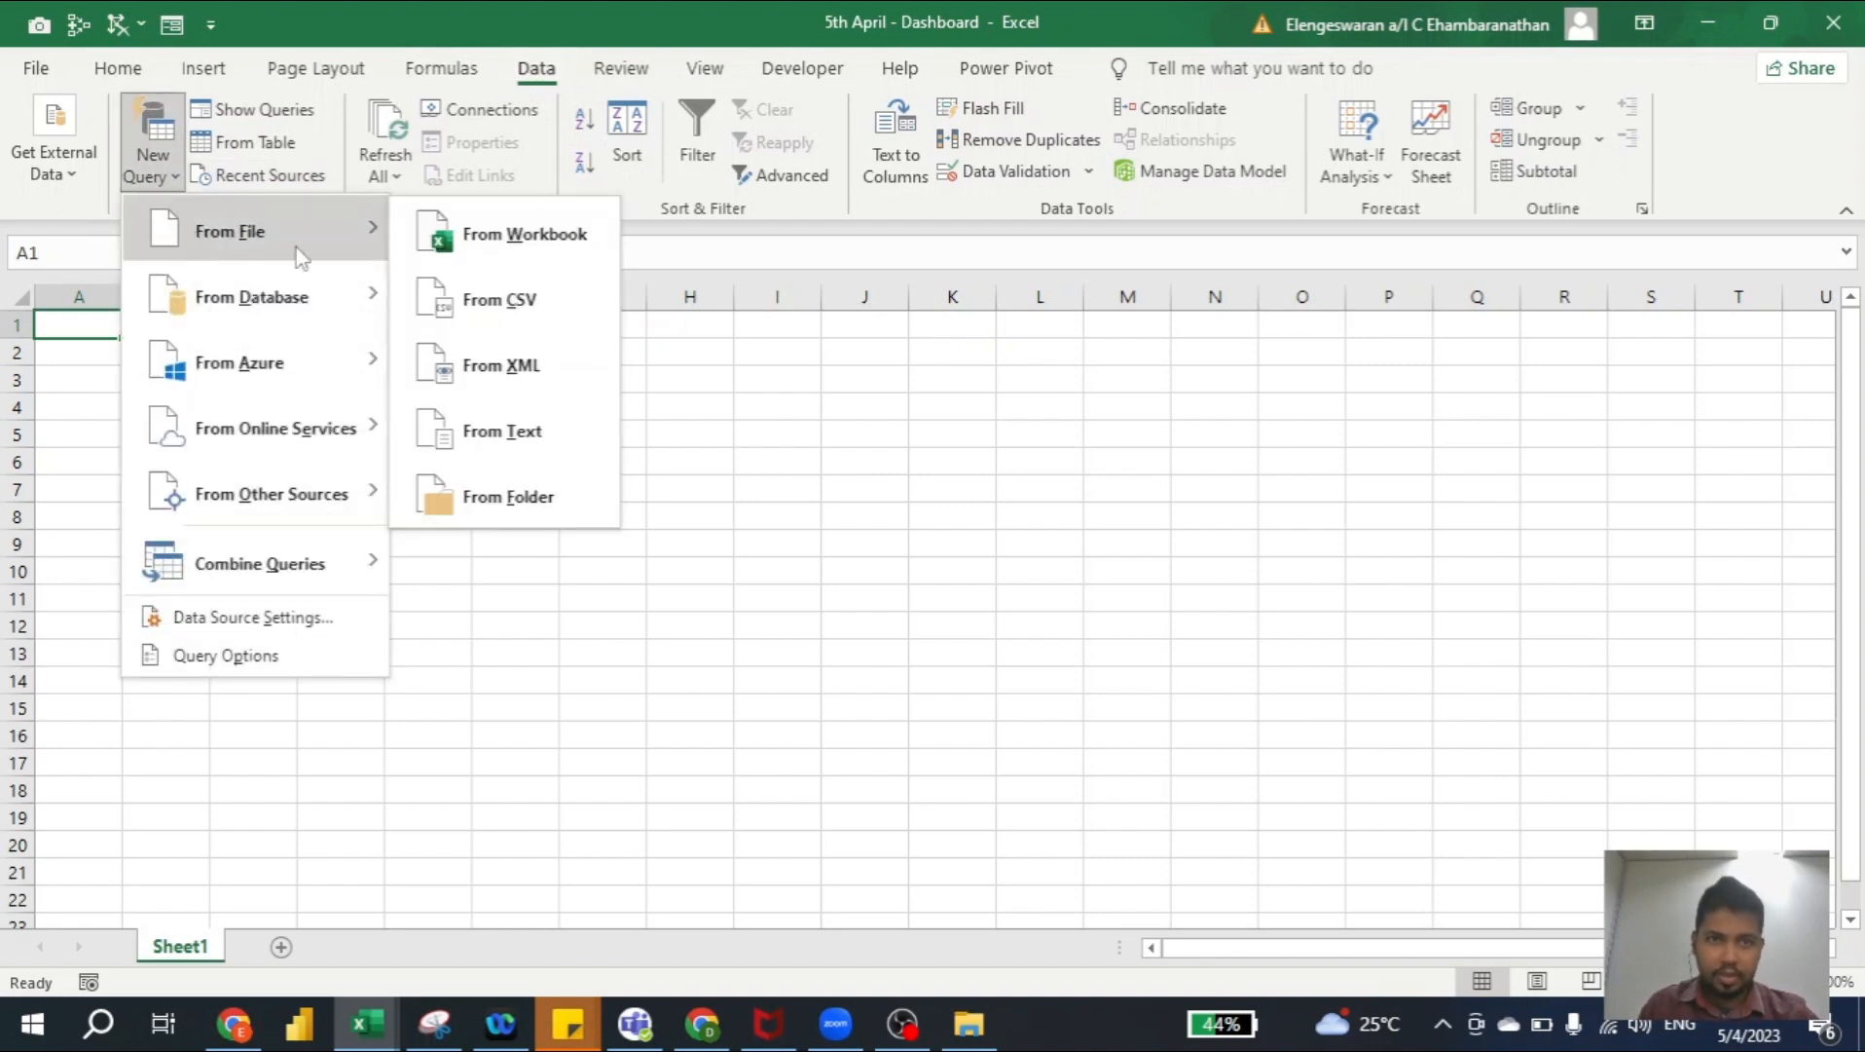
pyautogui.click(497, 253)
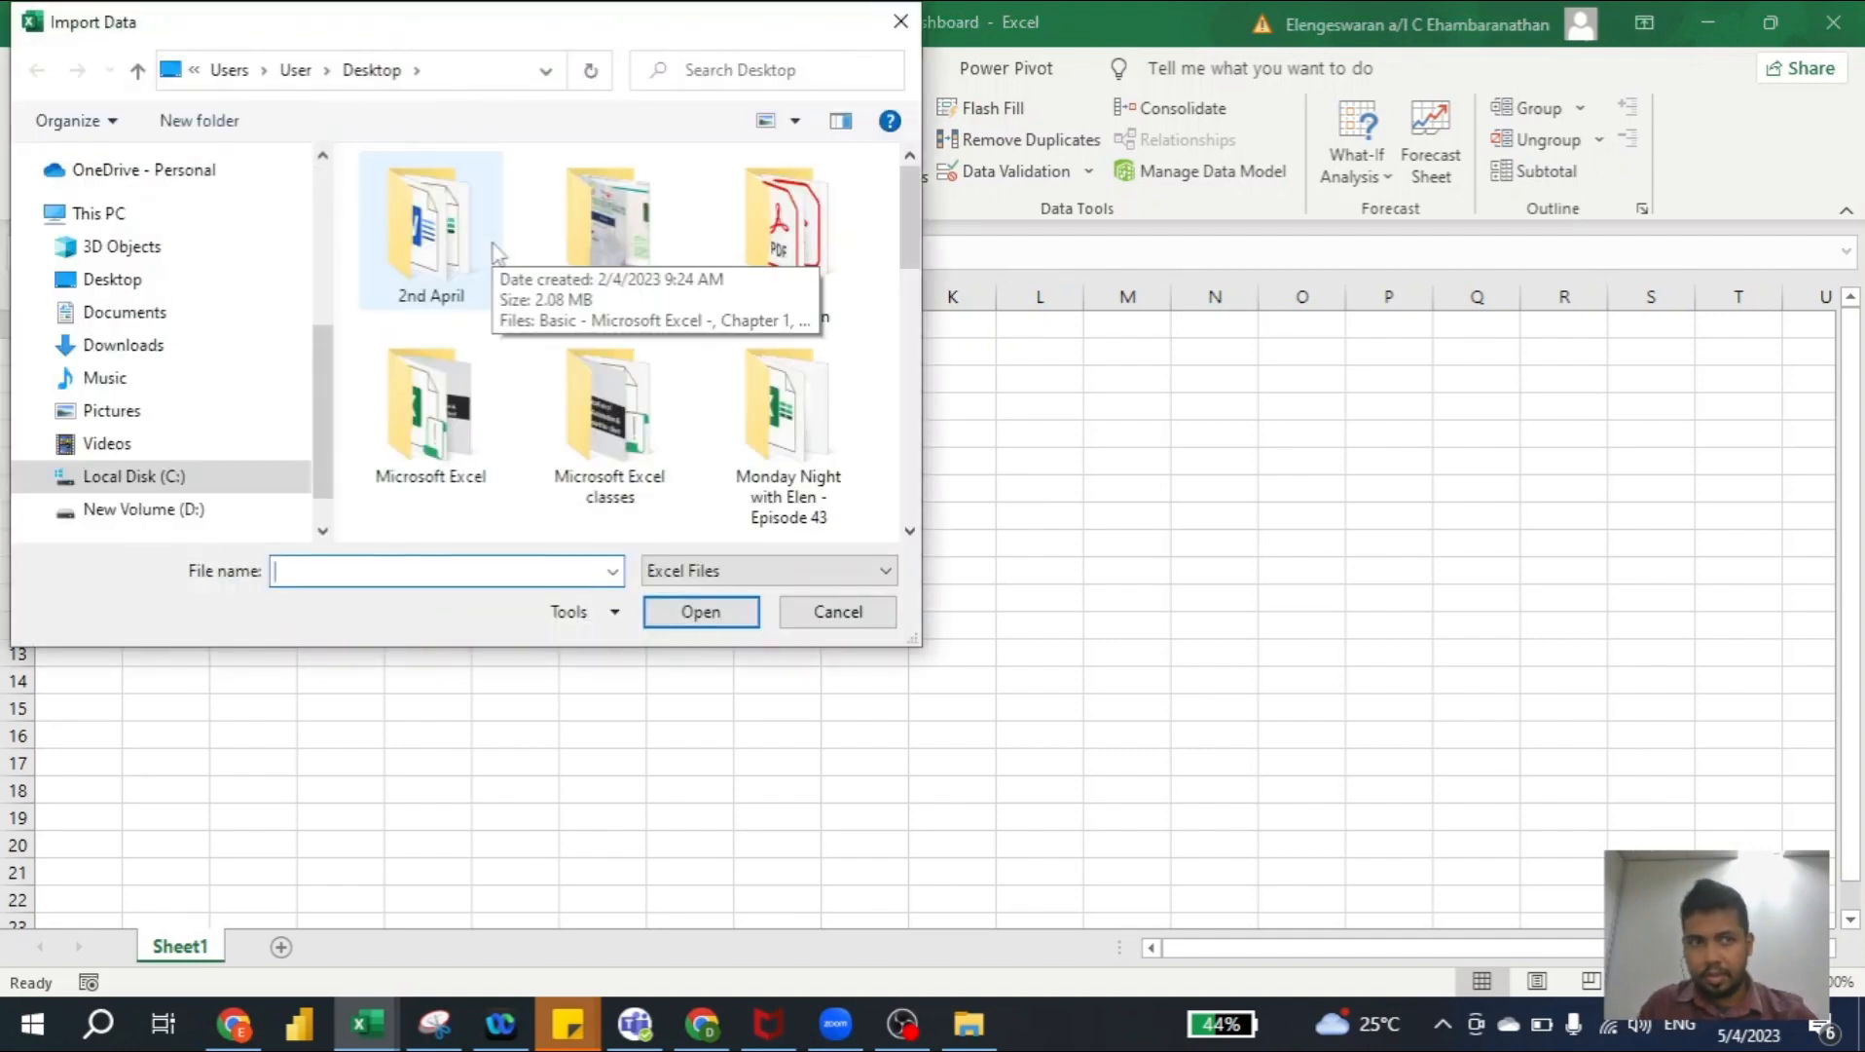
pyautogui.click(111, 282)
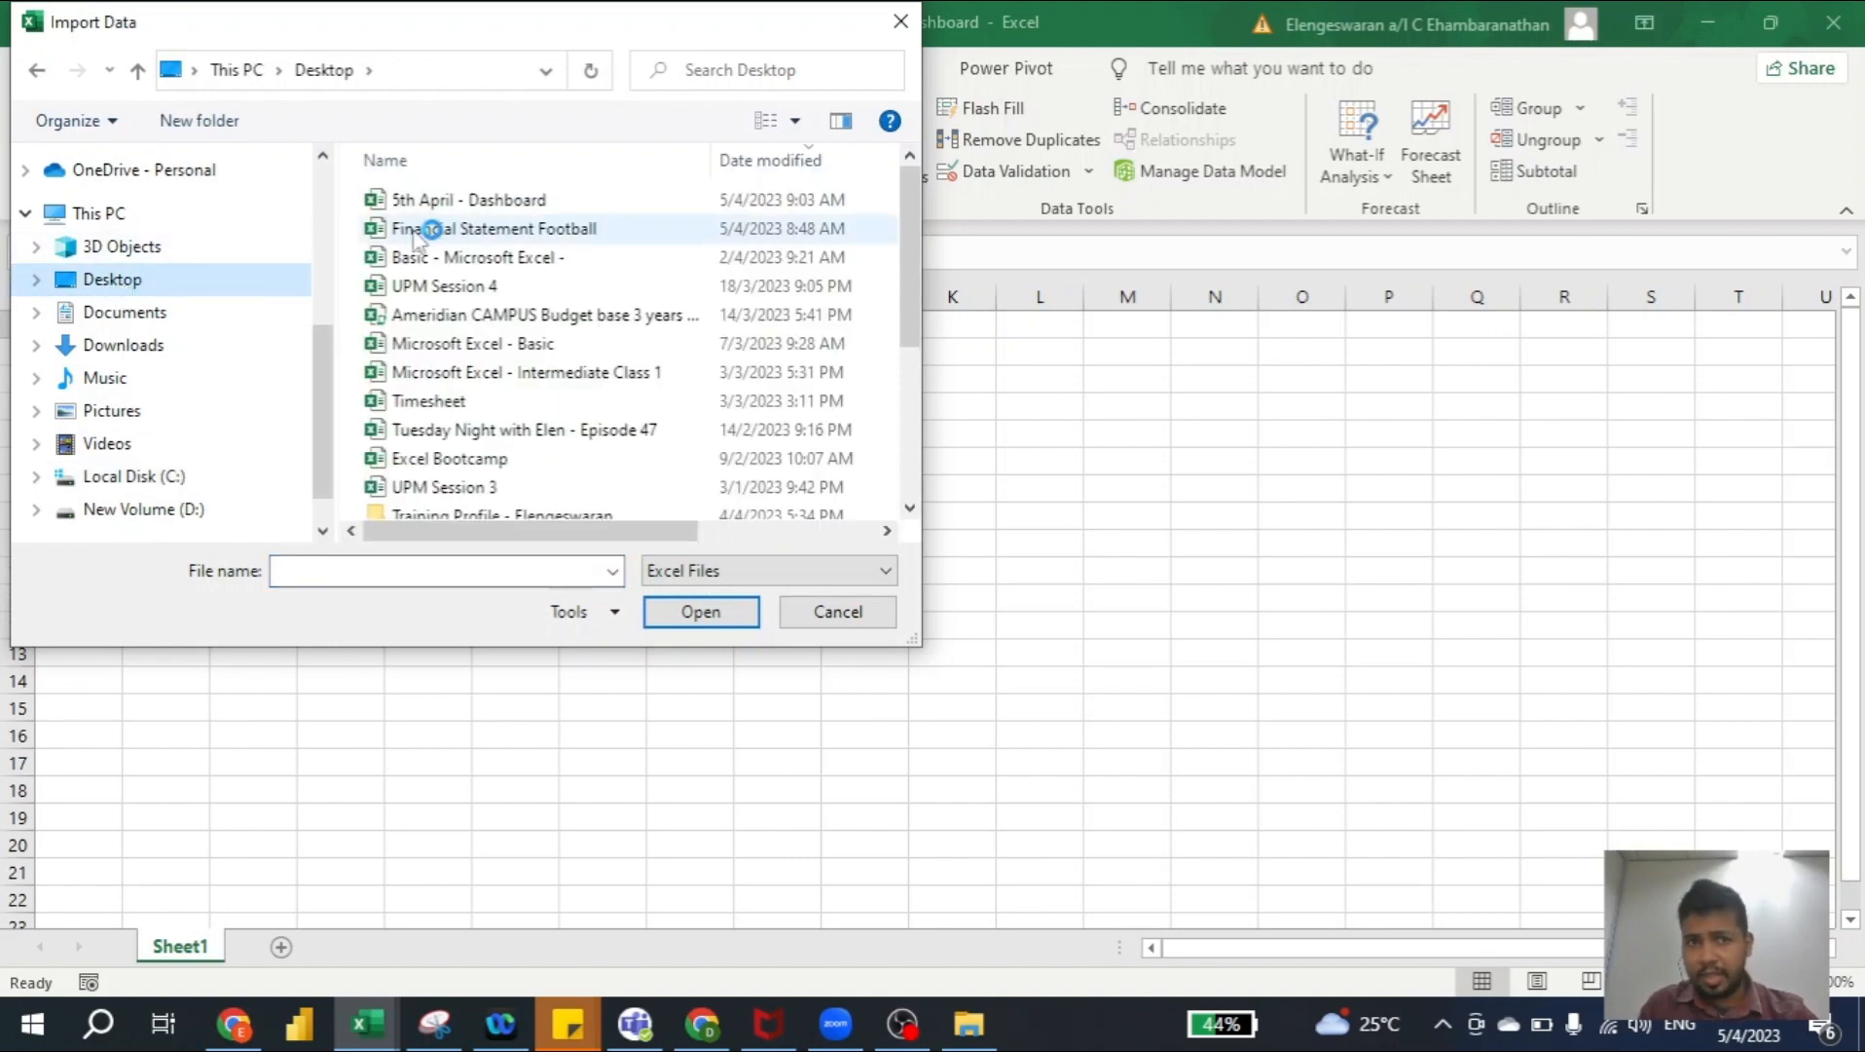
pyautogui.click(572, 230)
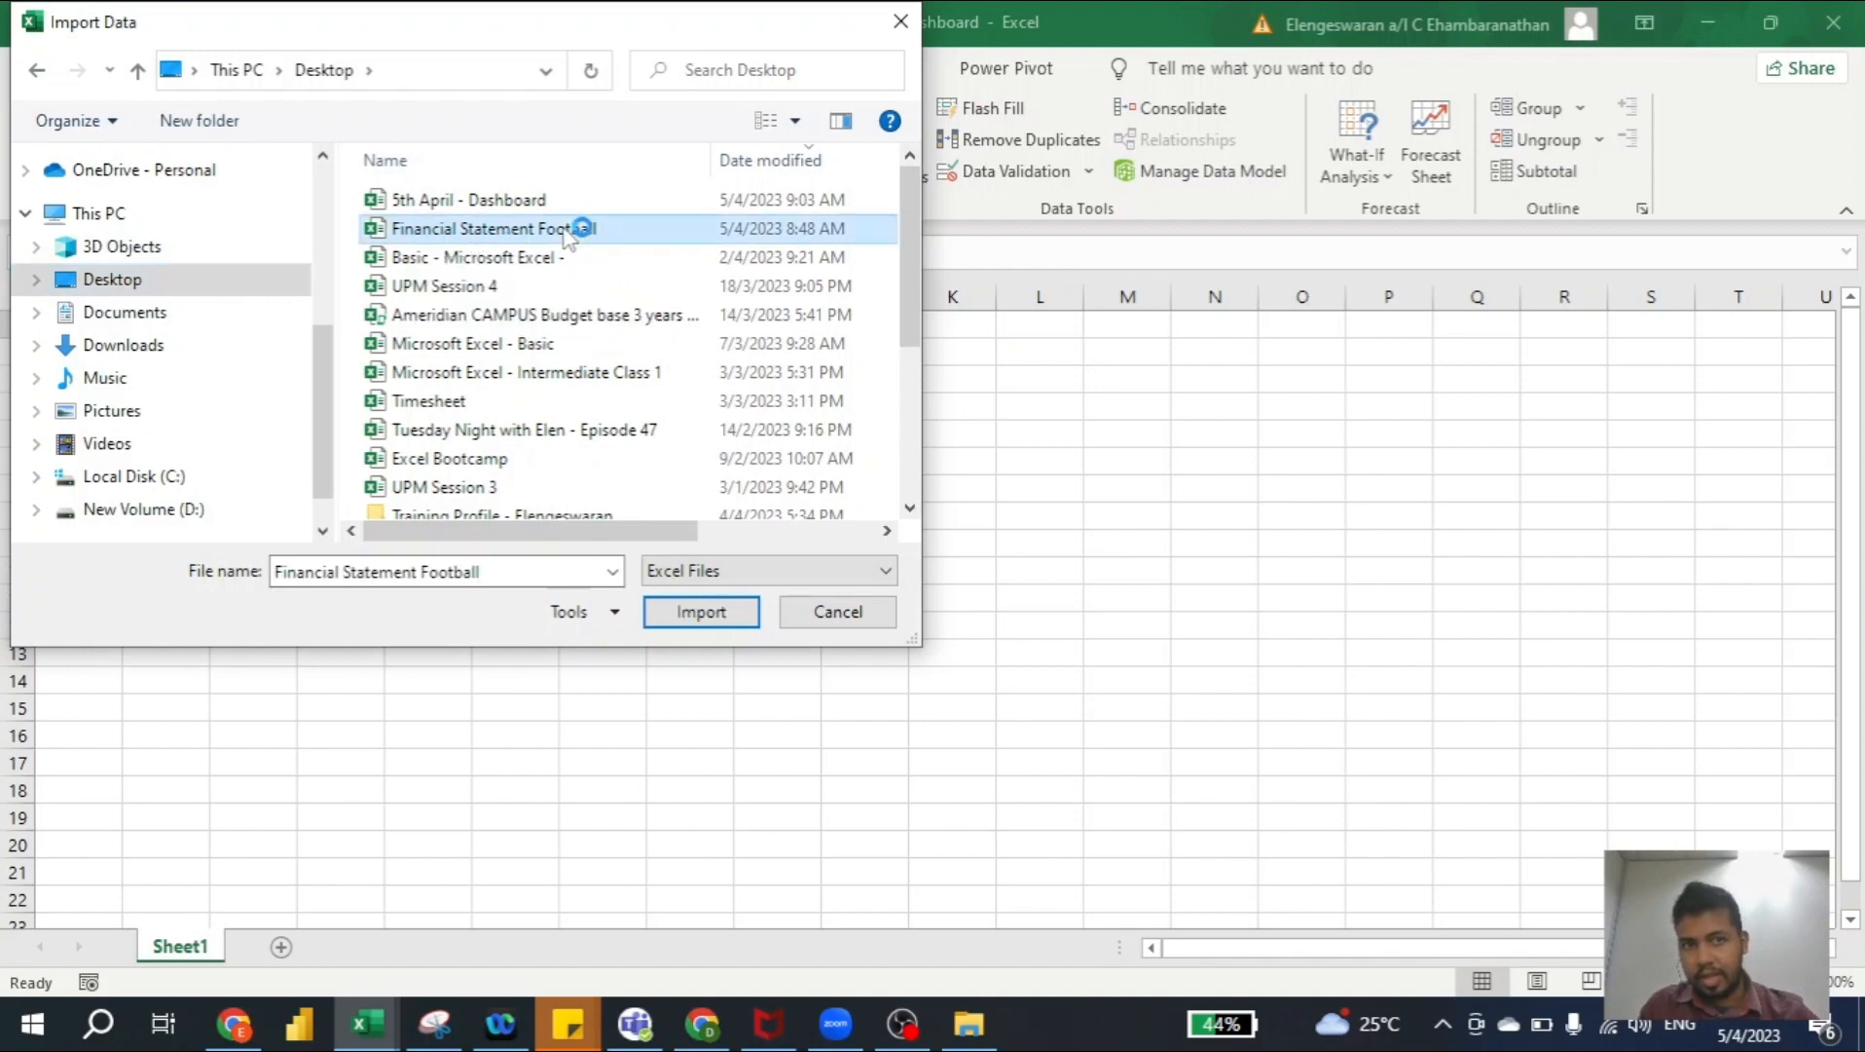
pyautogui.click(705, 615)
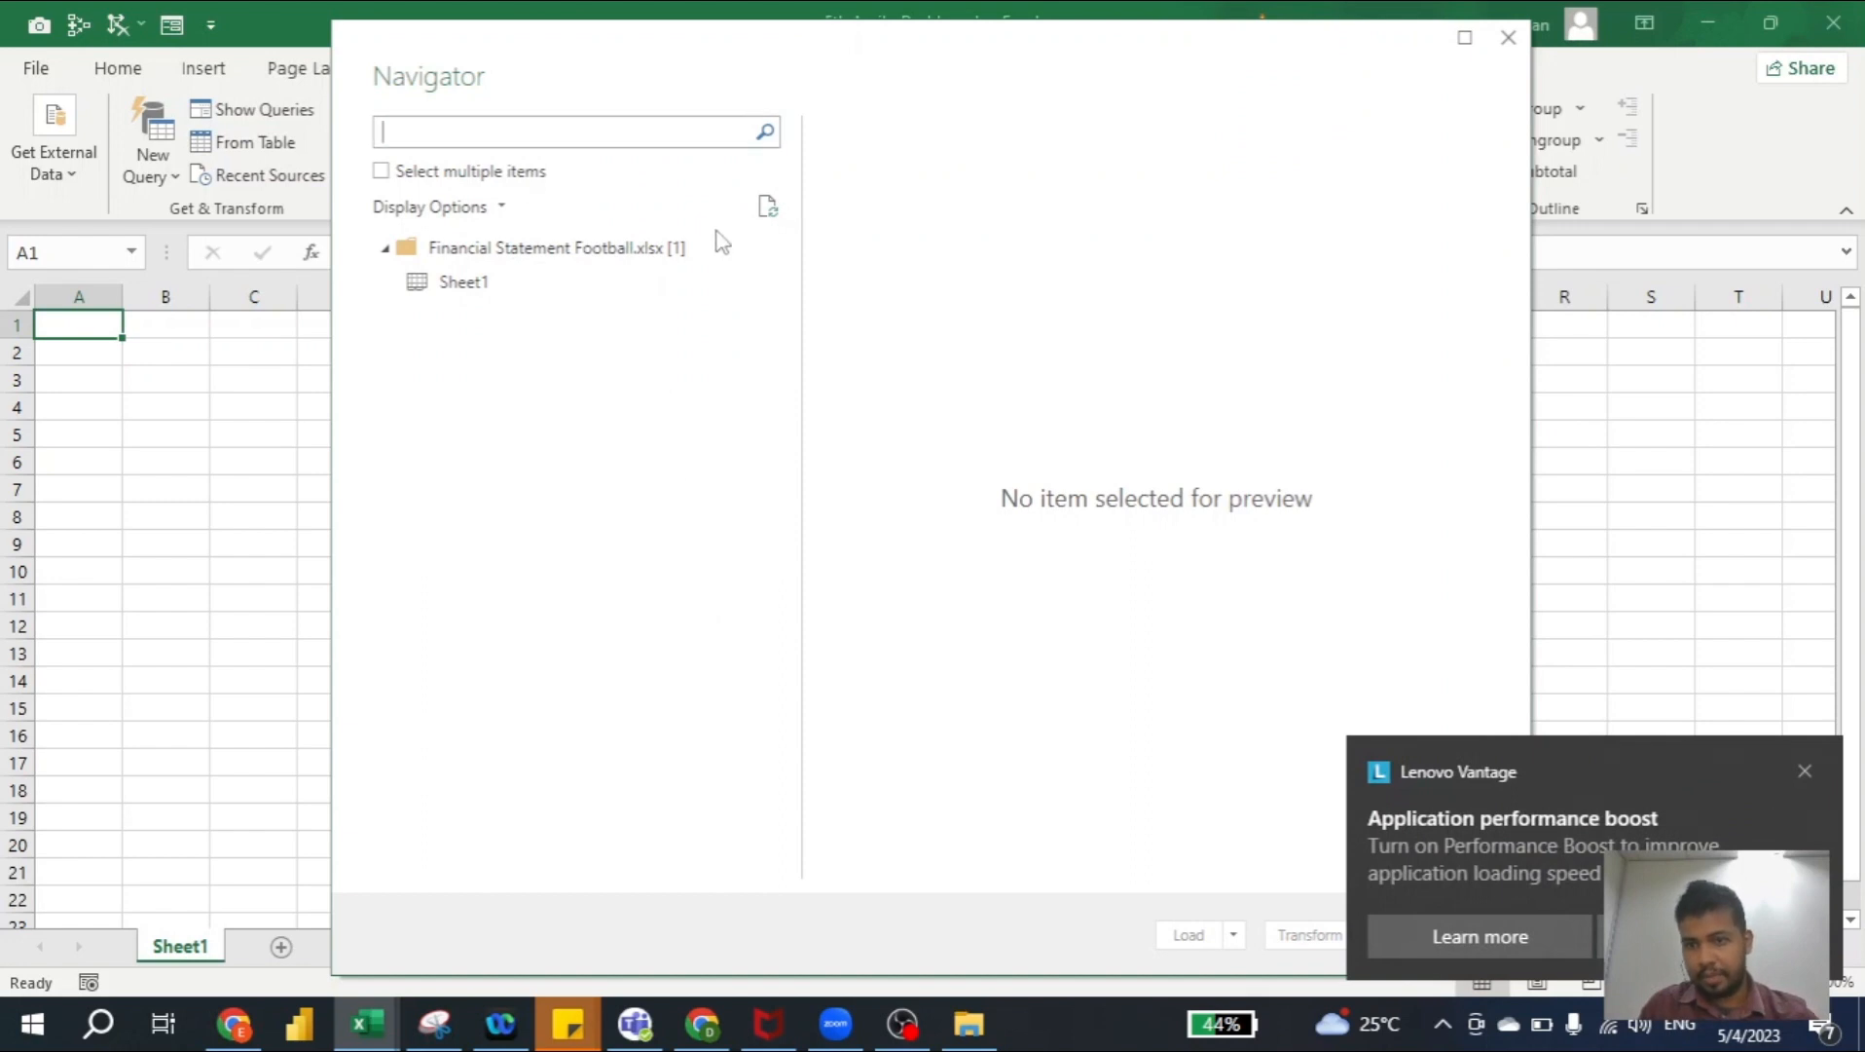
# Choose Sheet1 of the imported workbook as the source and open it in Power Query Editor for transformation
pyautogui.click(1803, 775)
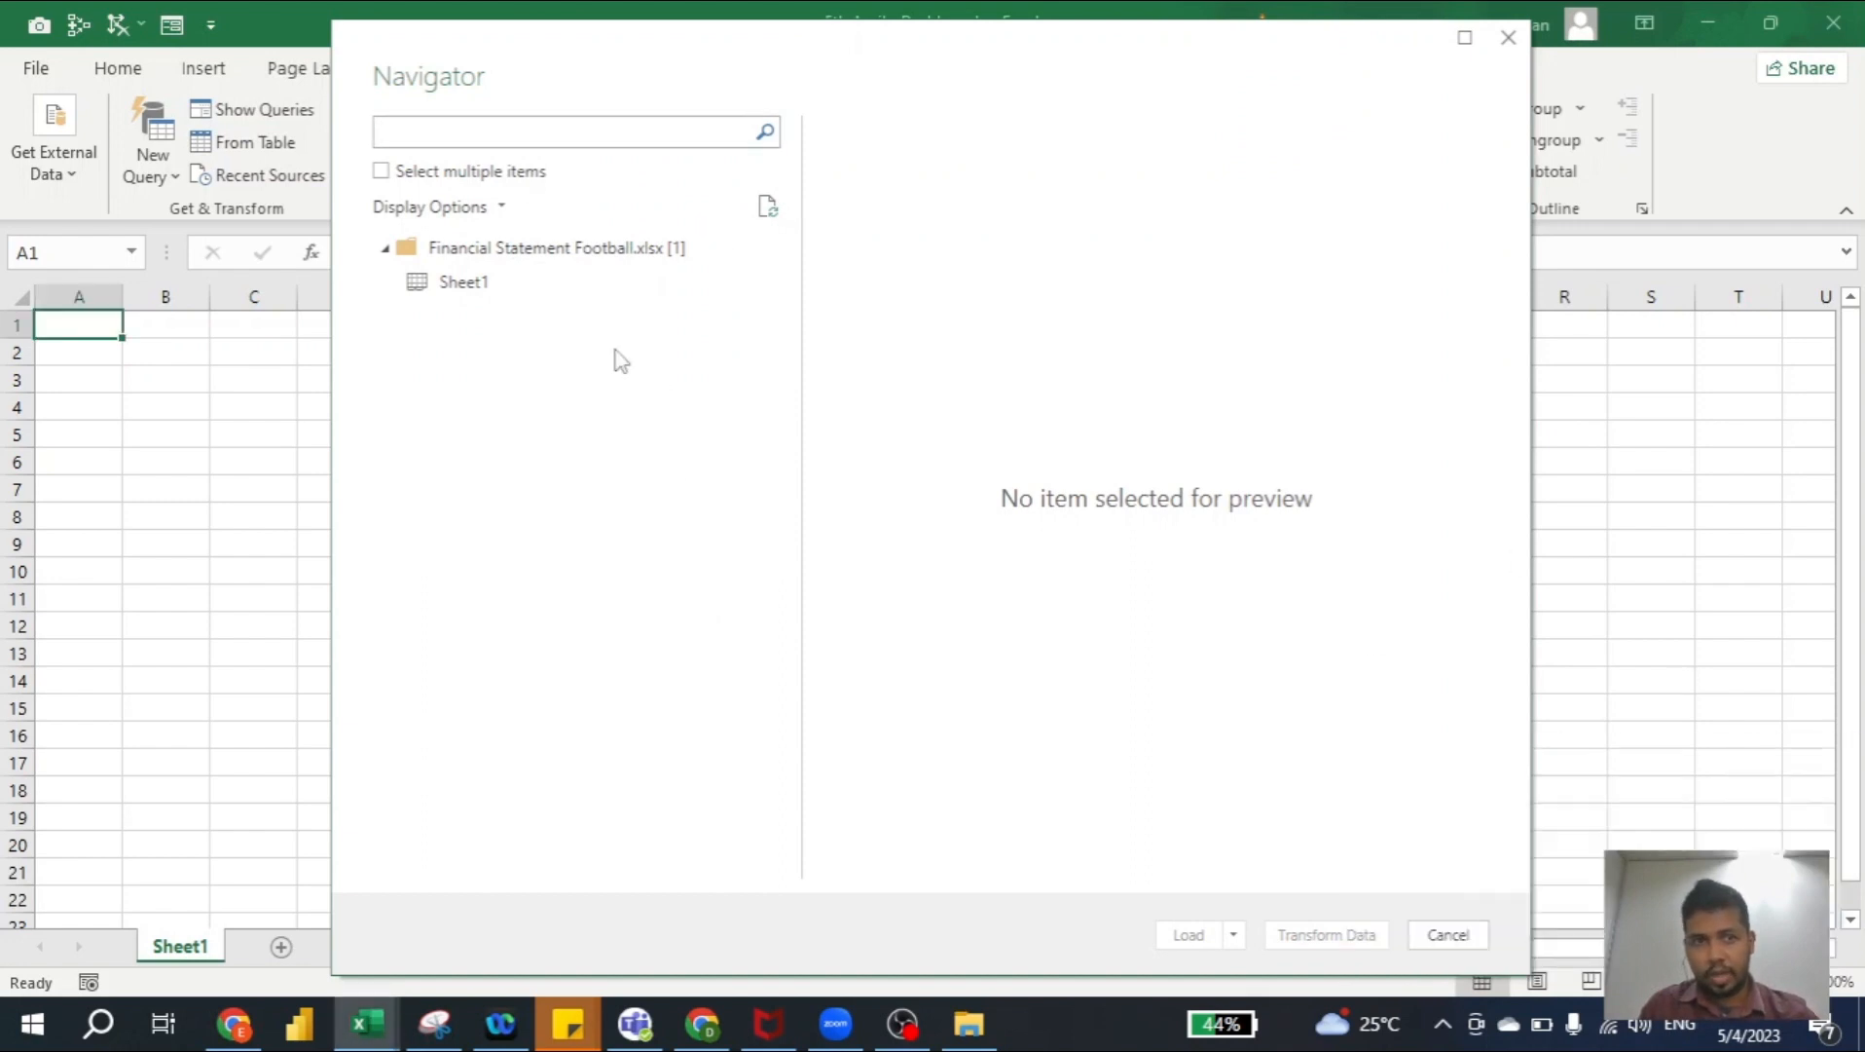
pyautogui.click(463, 284)
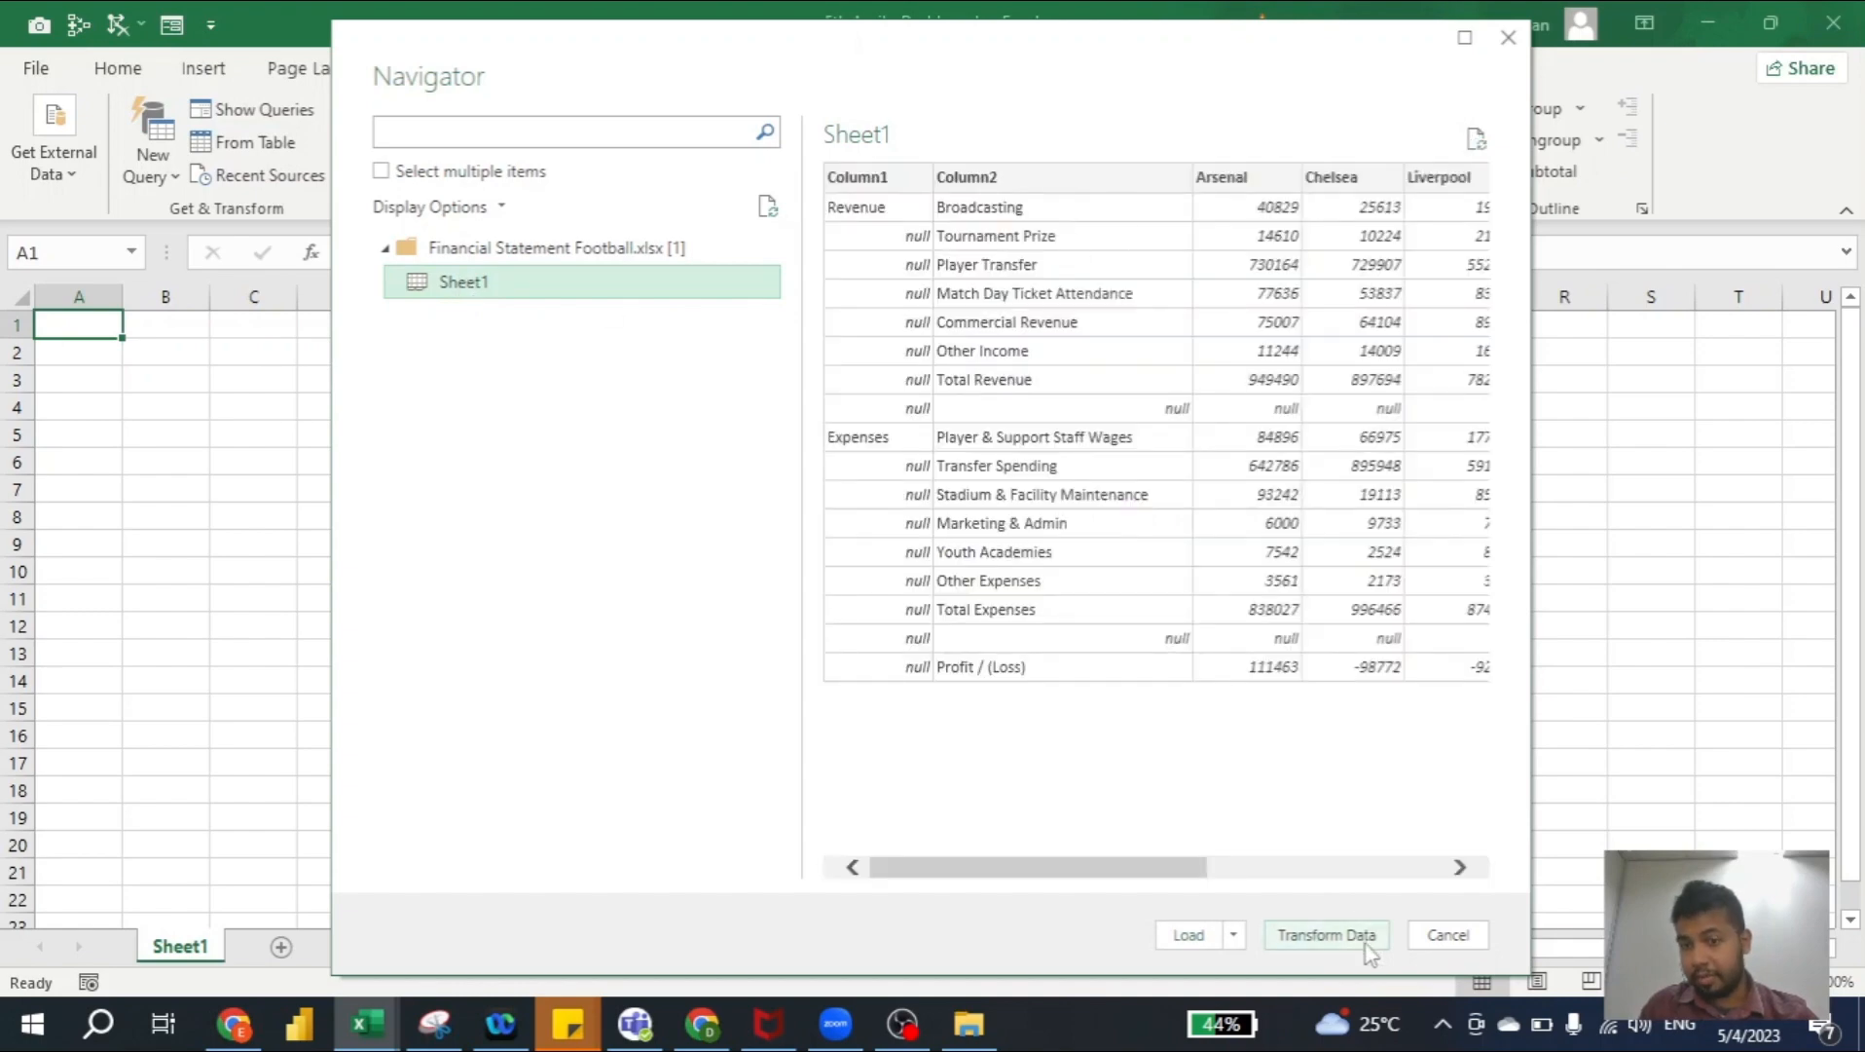
pyautogui.click(1344, 932)
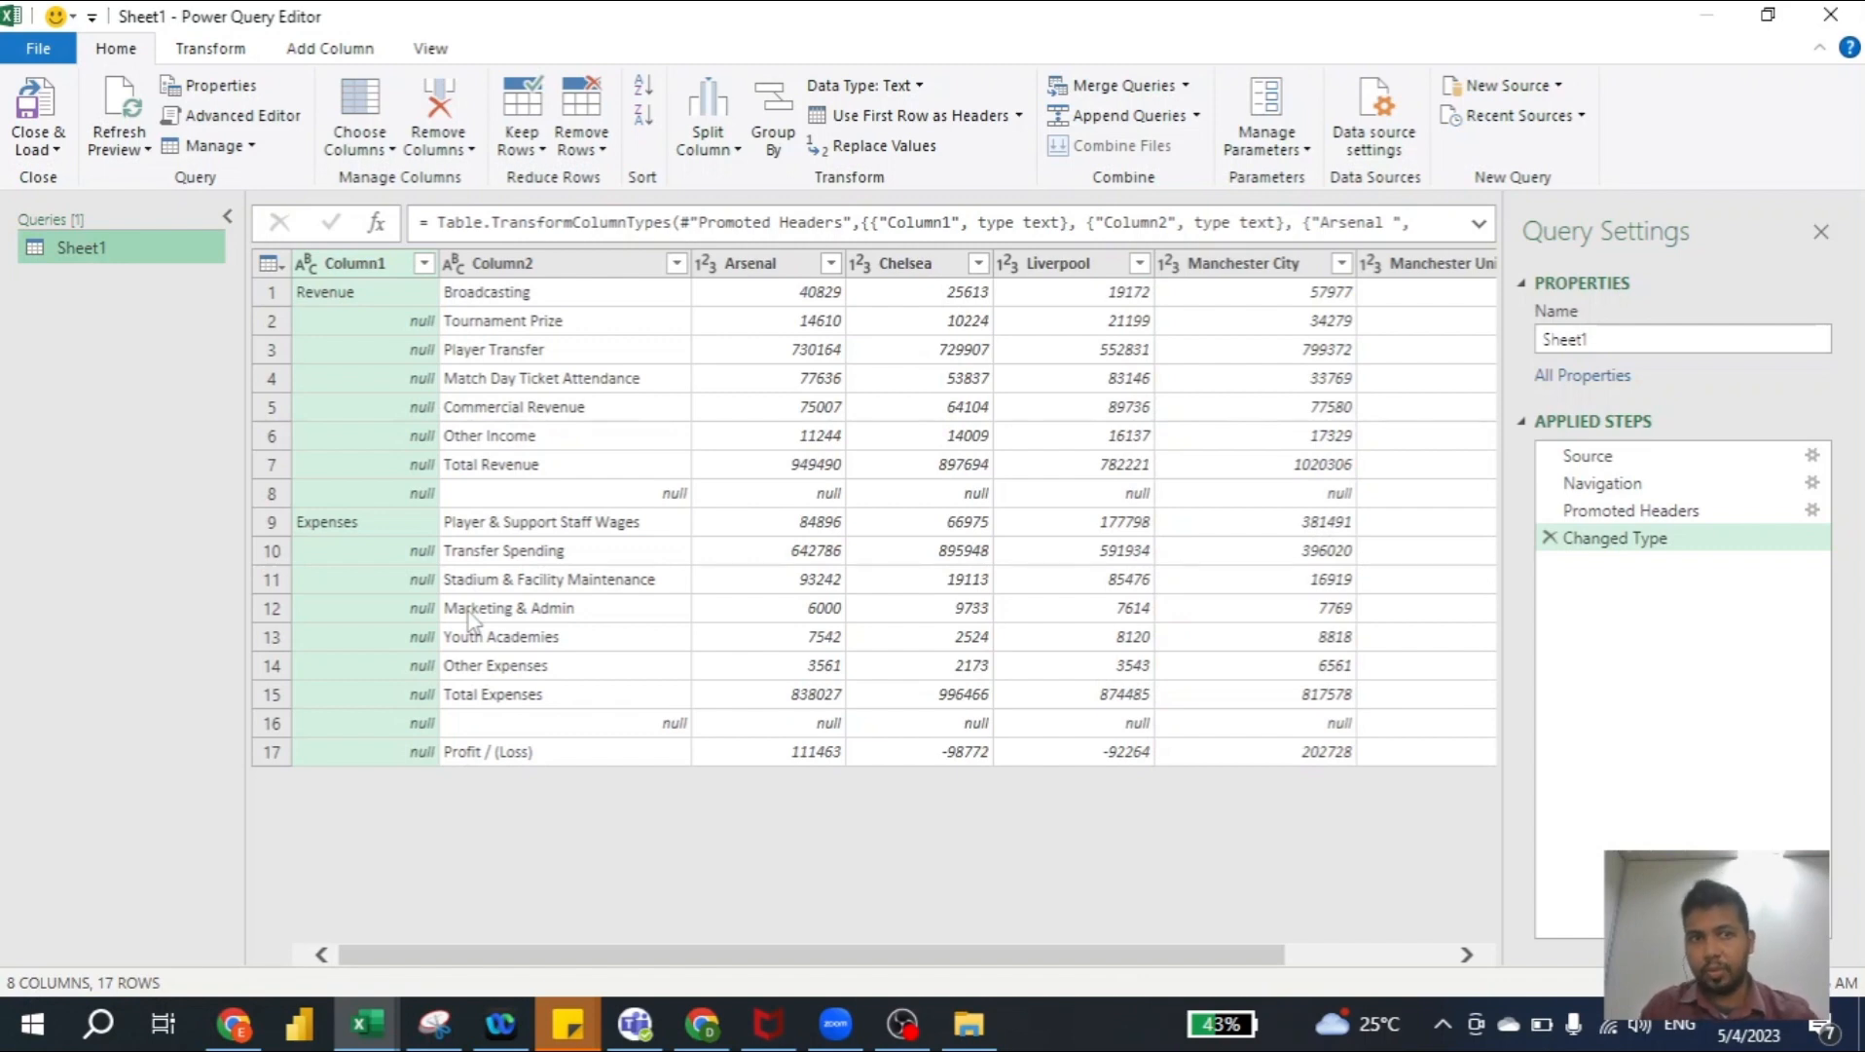
# Fill the Revenue and Expenses labels down through the null cells of Column1
pyautogui.rightClick(343, 272)
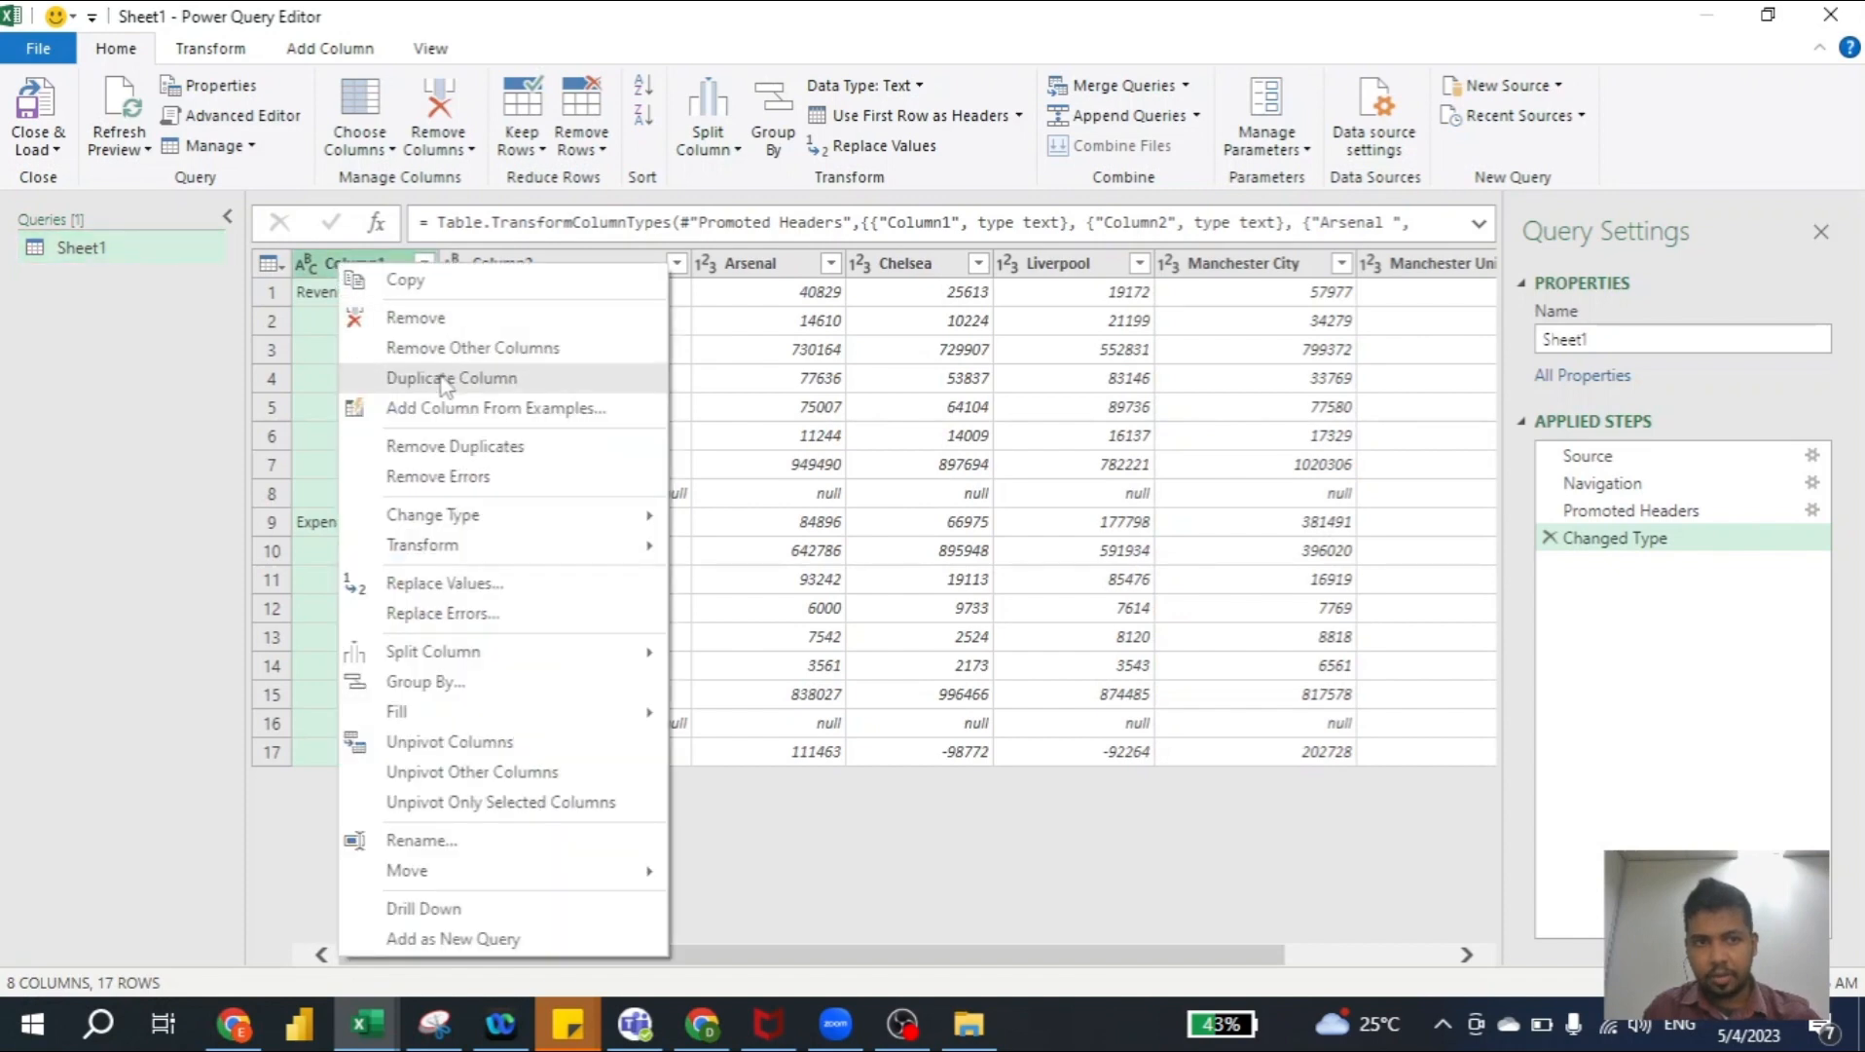
pyautogui.moveTo(459, 723)
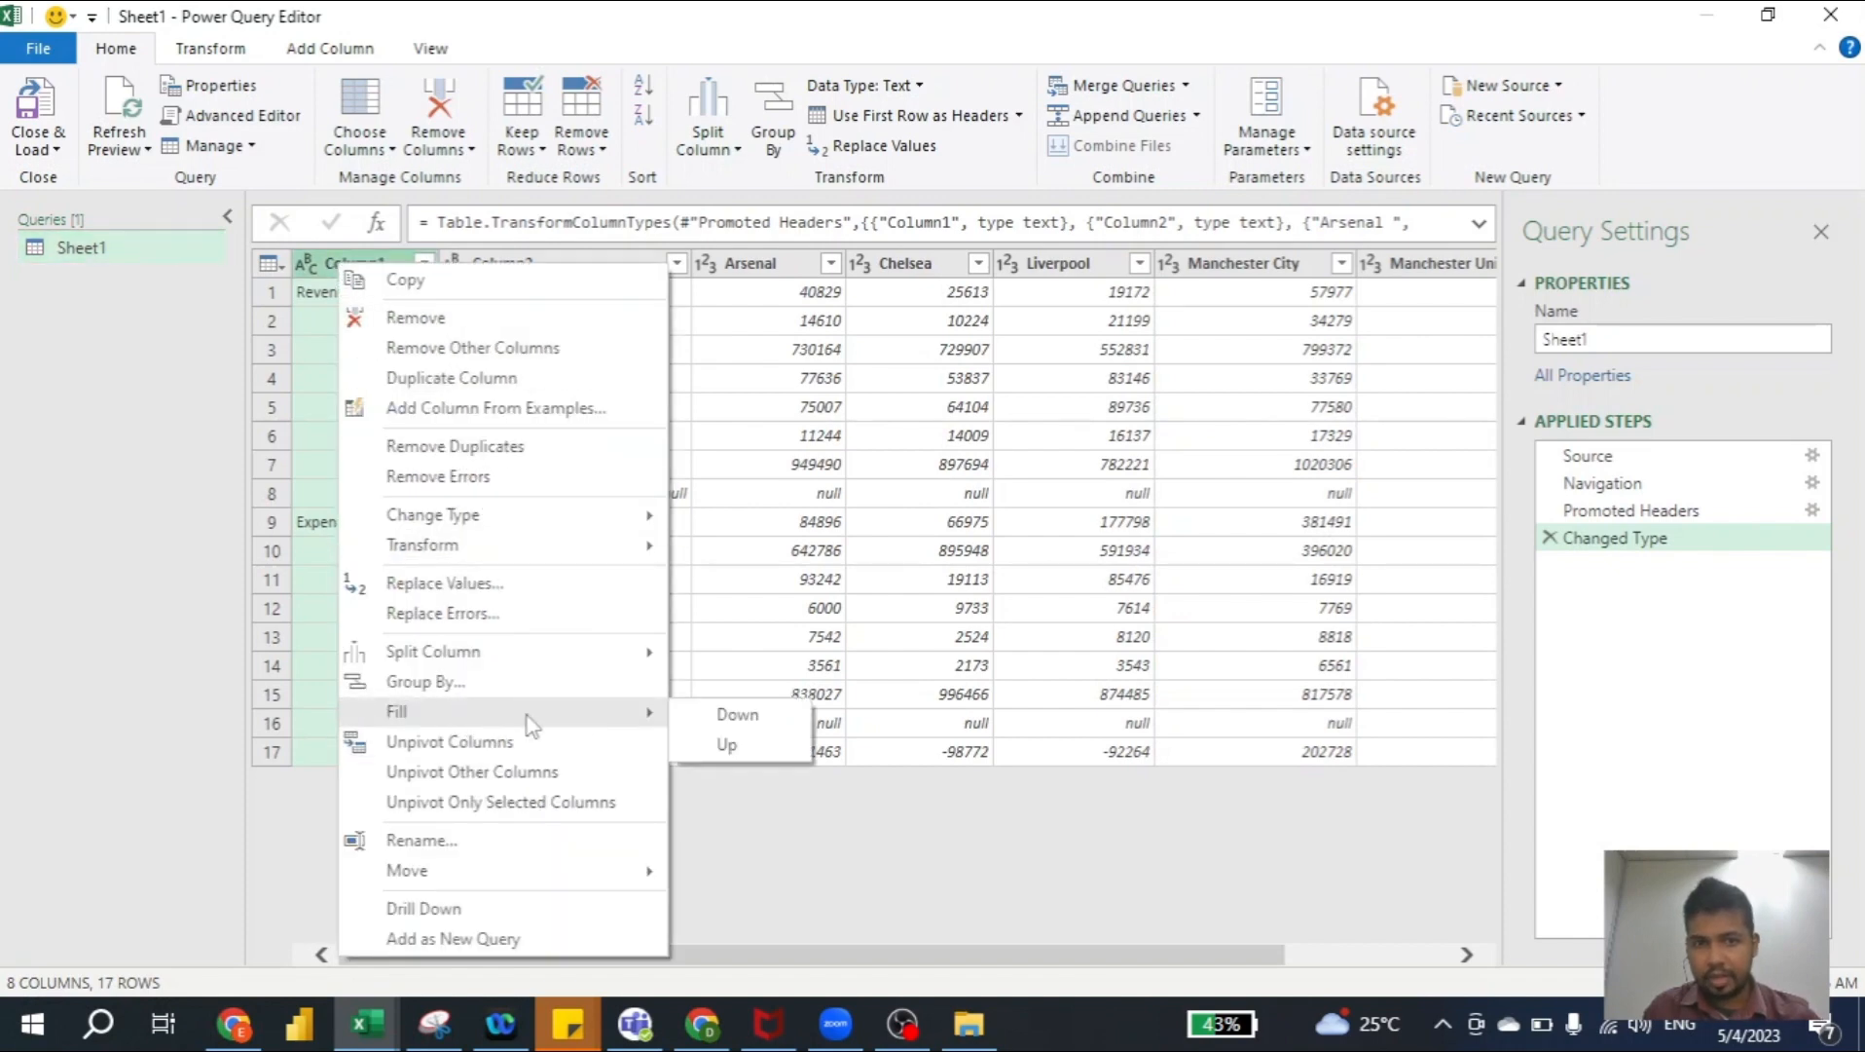
pyautogui.click(697, 717)
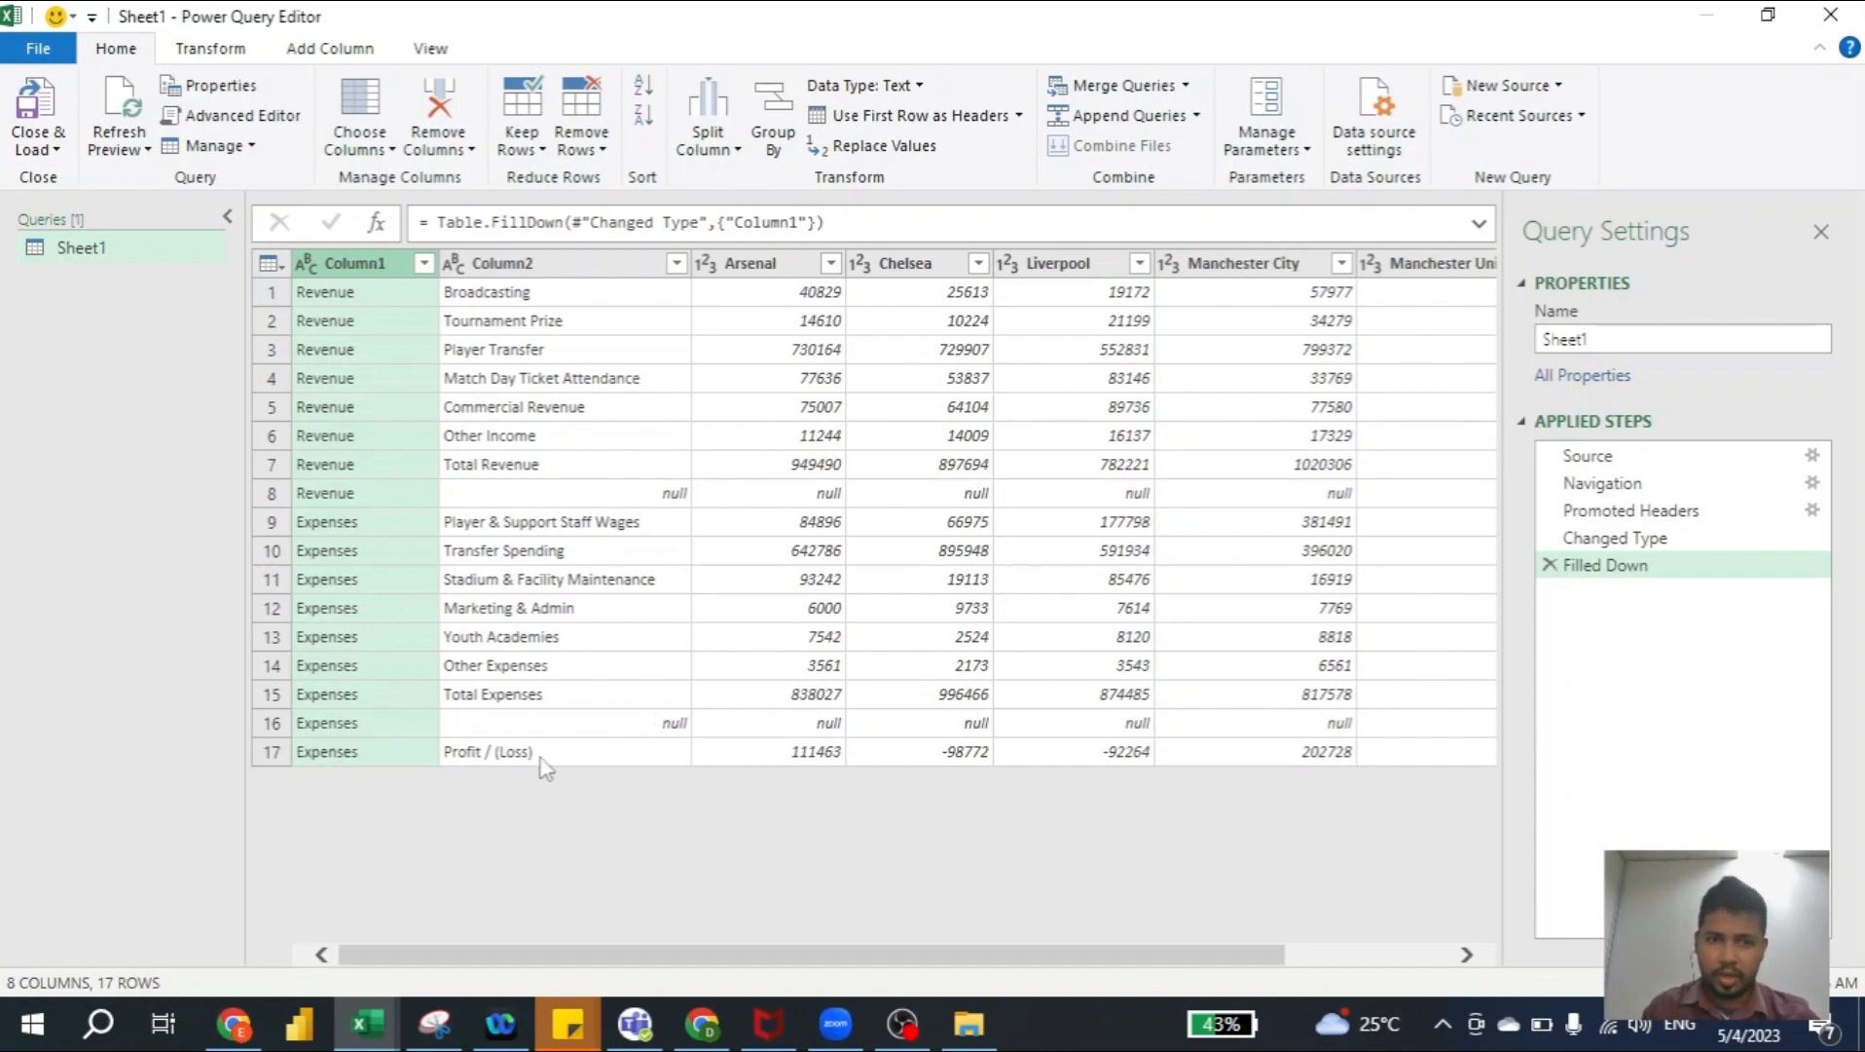
# Remove the bottom 2 rows of the query, the blank row and the Profit / (Loss) row
pyautogui.click(274, 755)
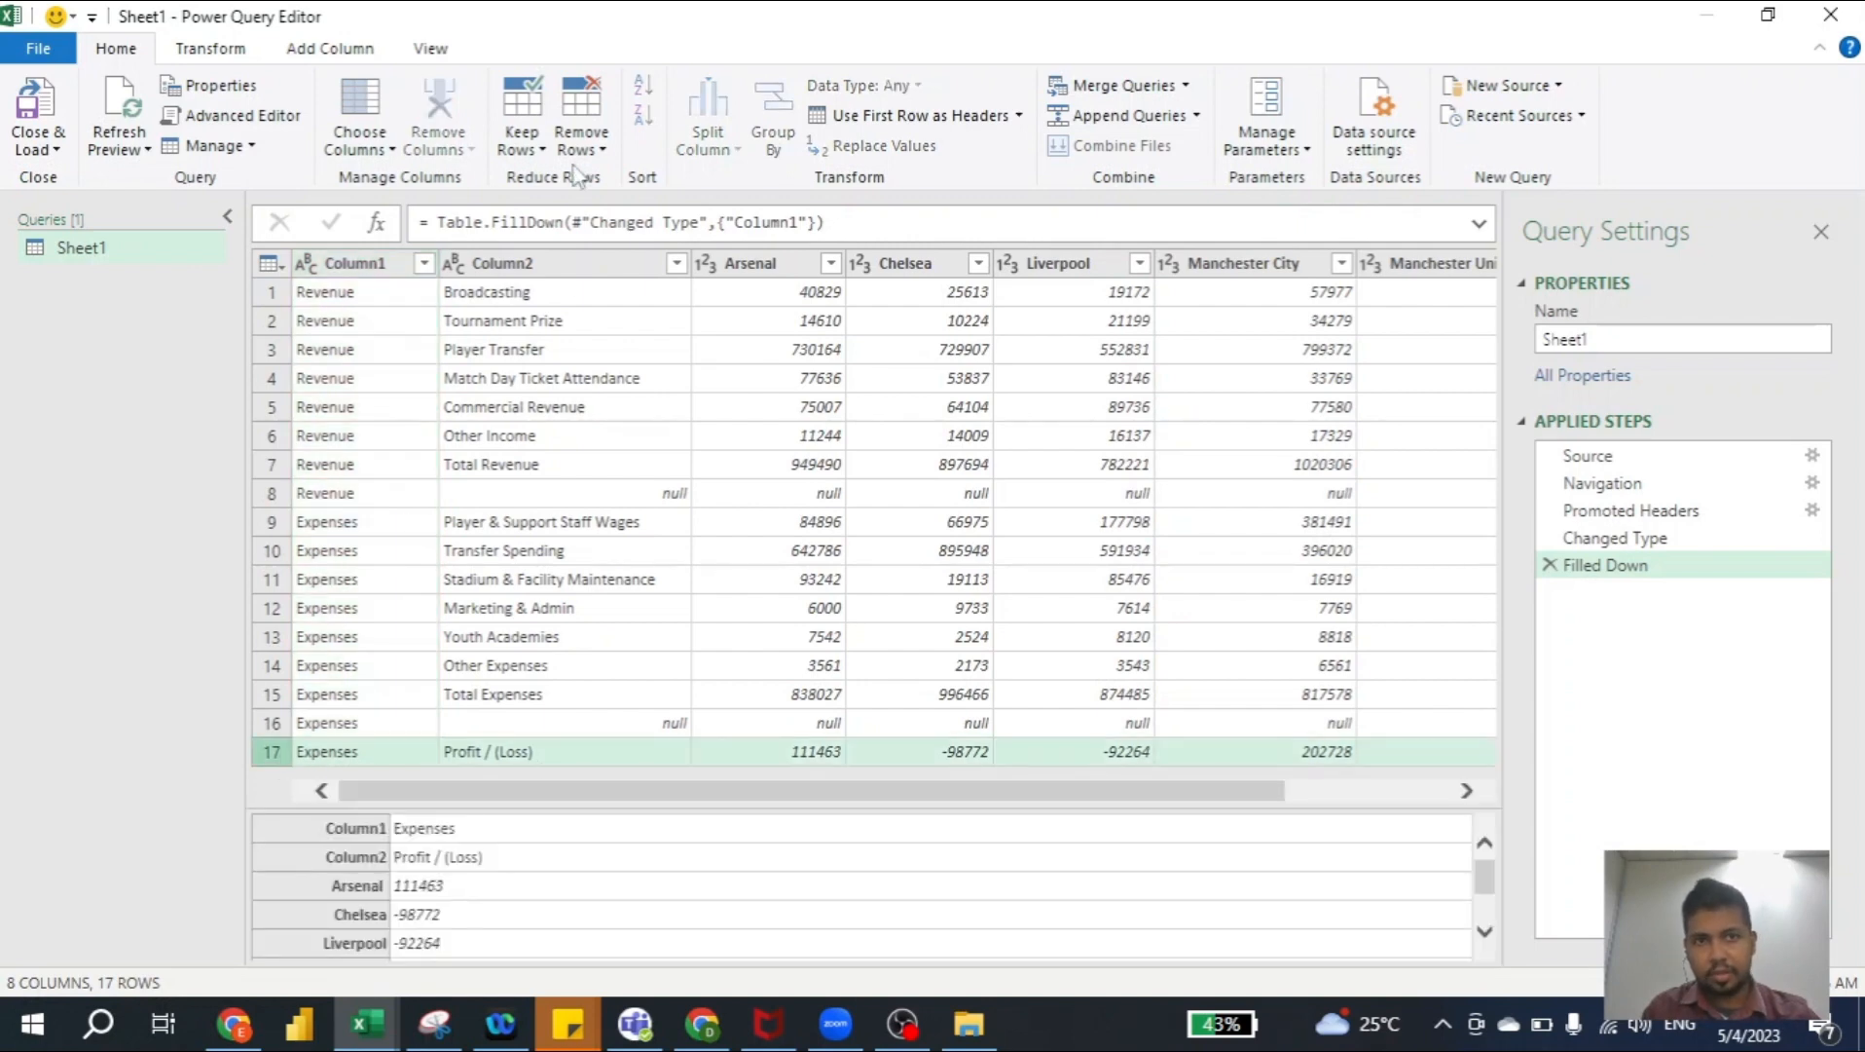
pyautogui.click(581, 144)
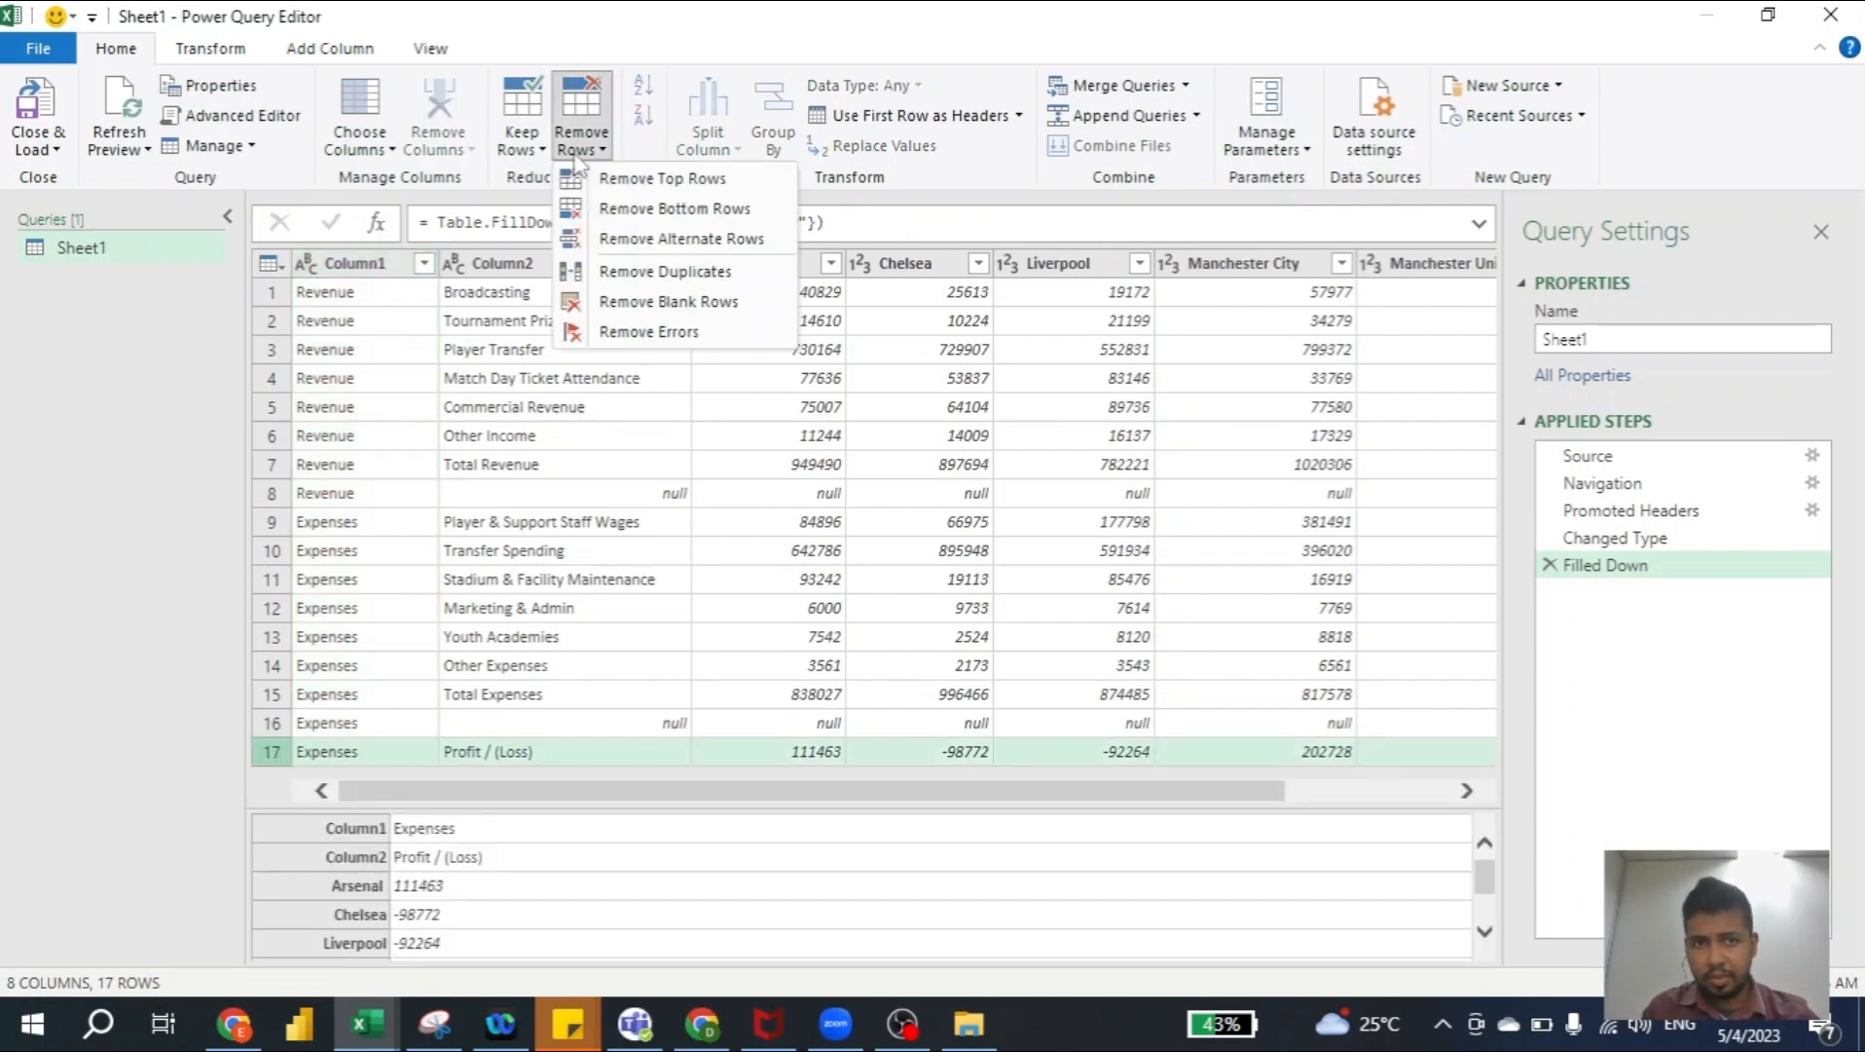
pyautogui.click(656, 216)
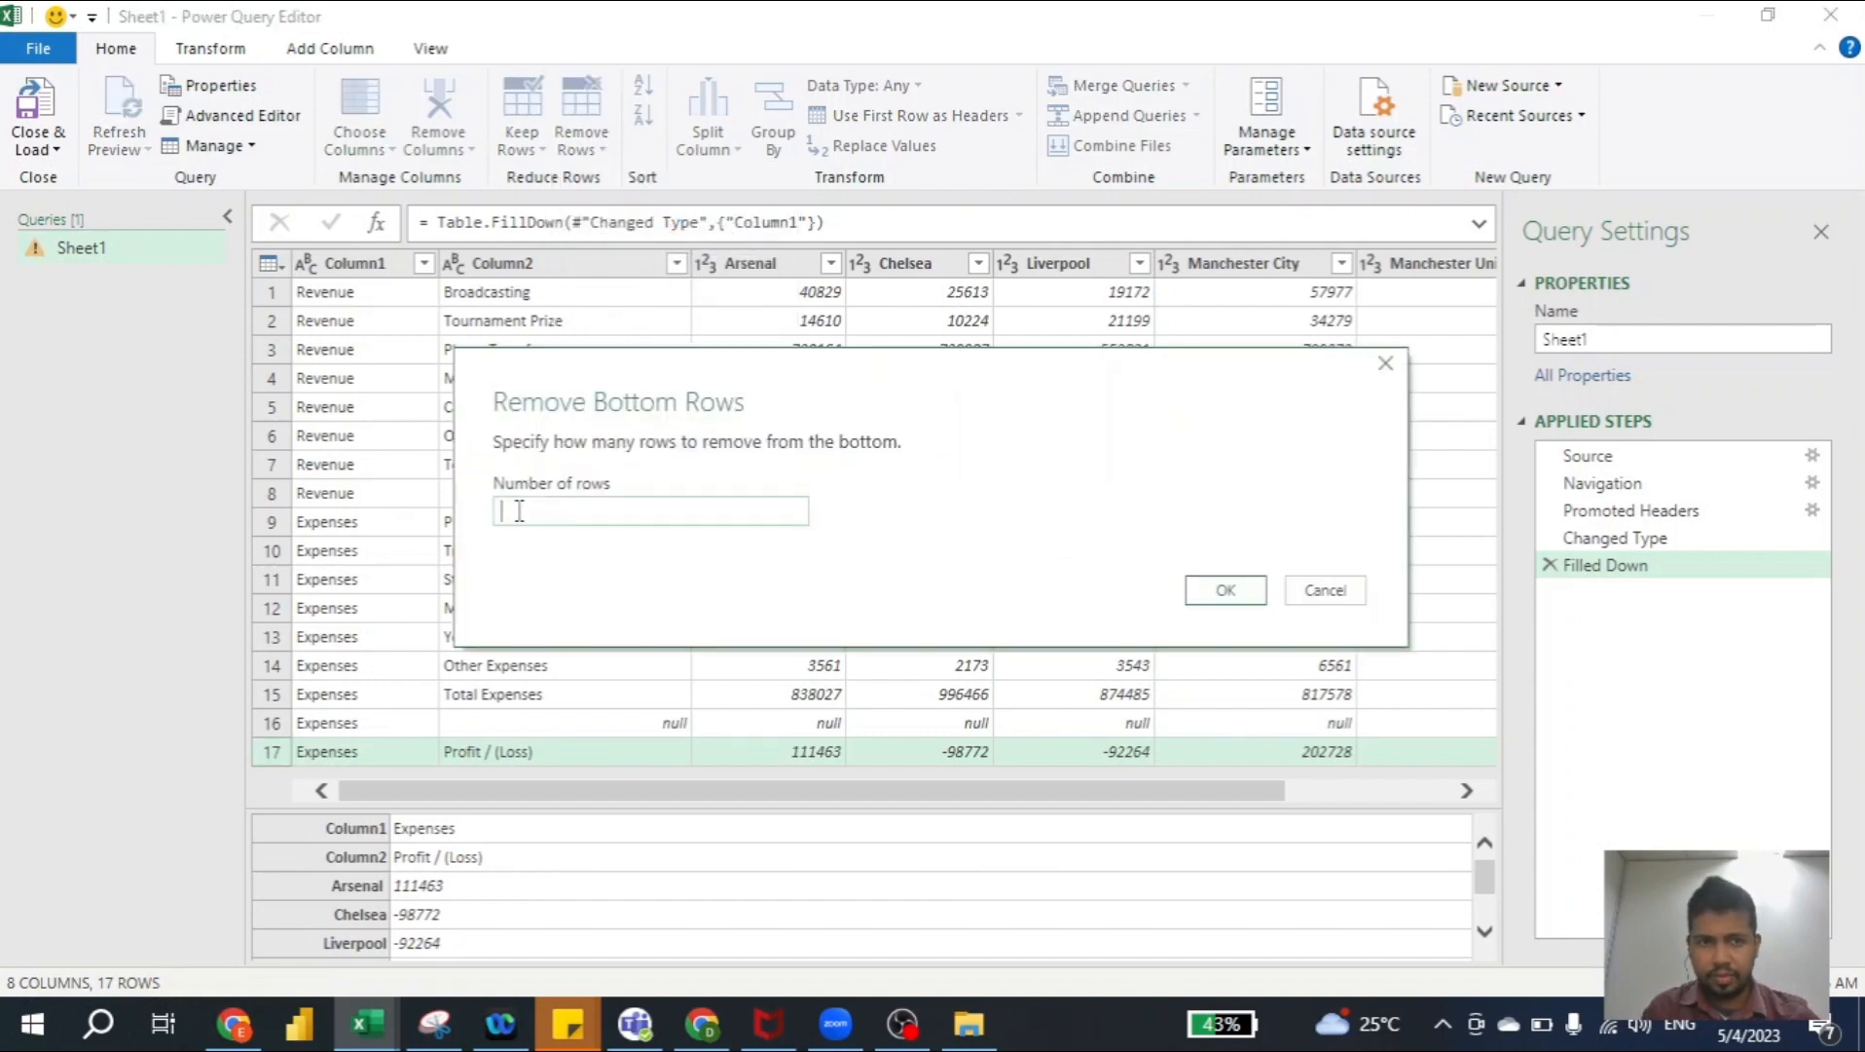
pyautogui.write('2')
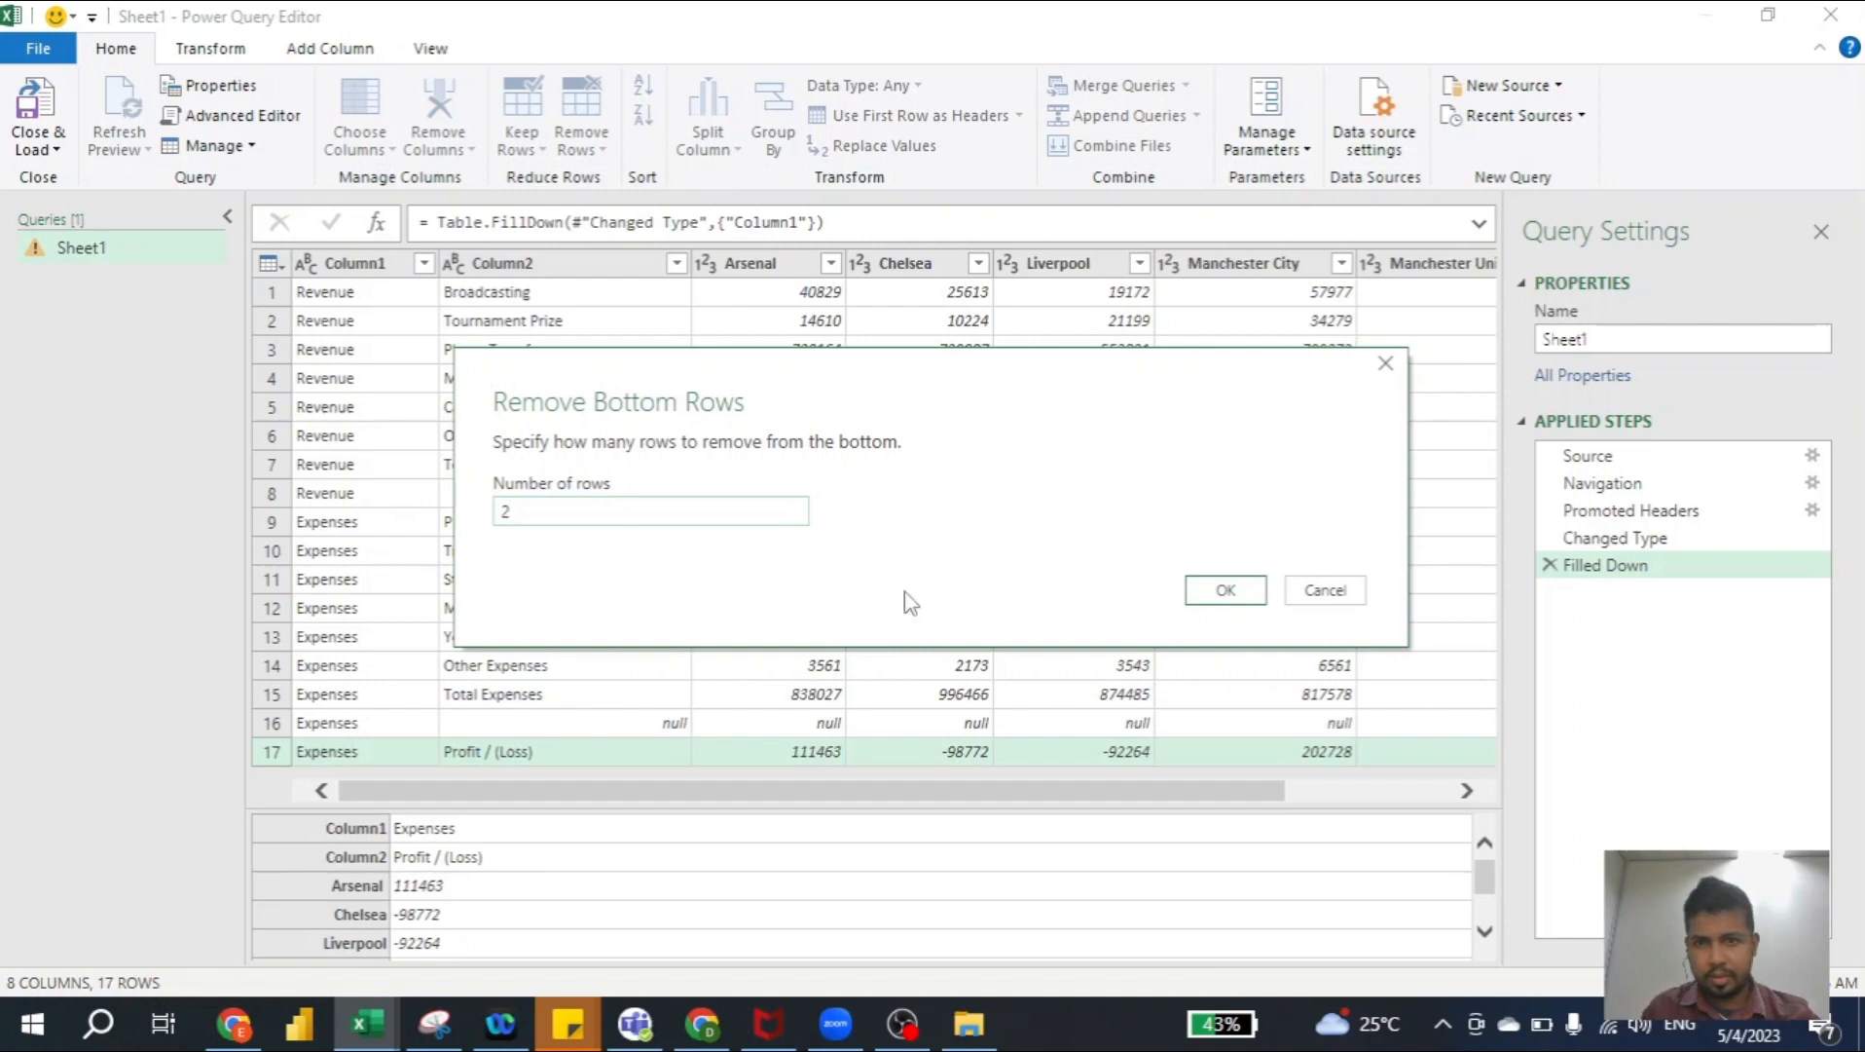
pyautogui.click(1229, 591)
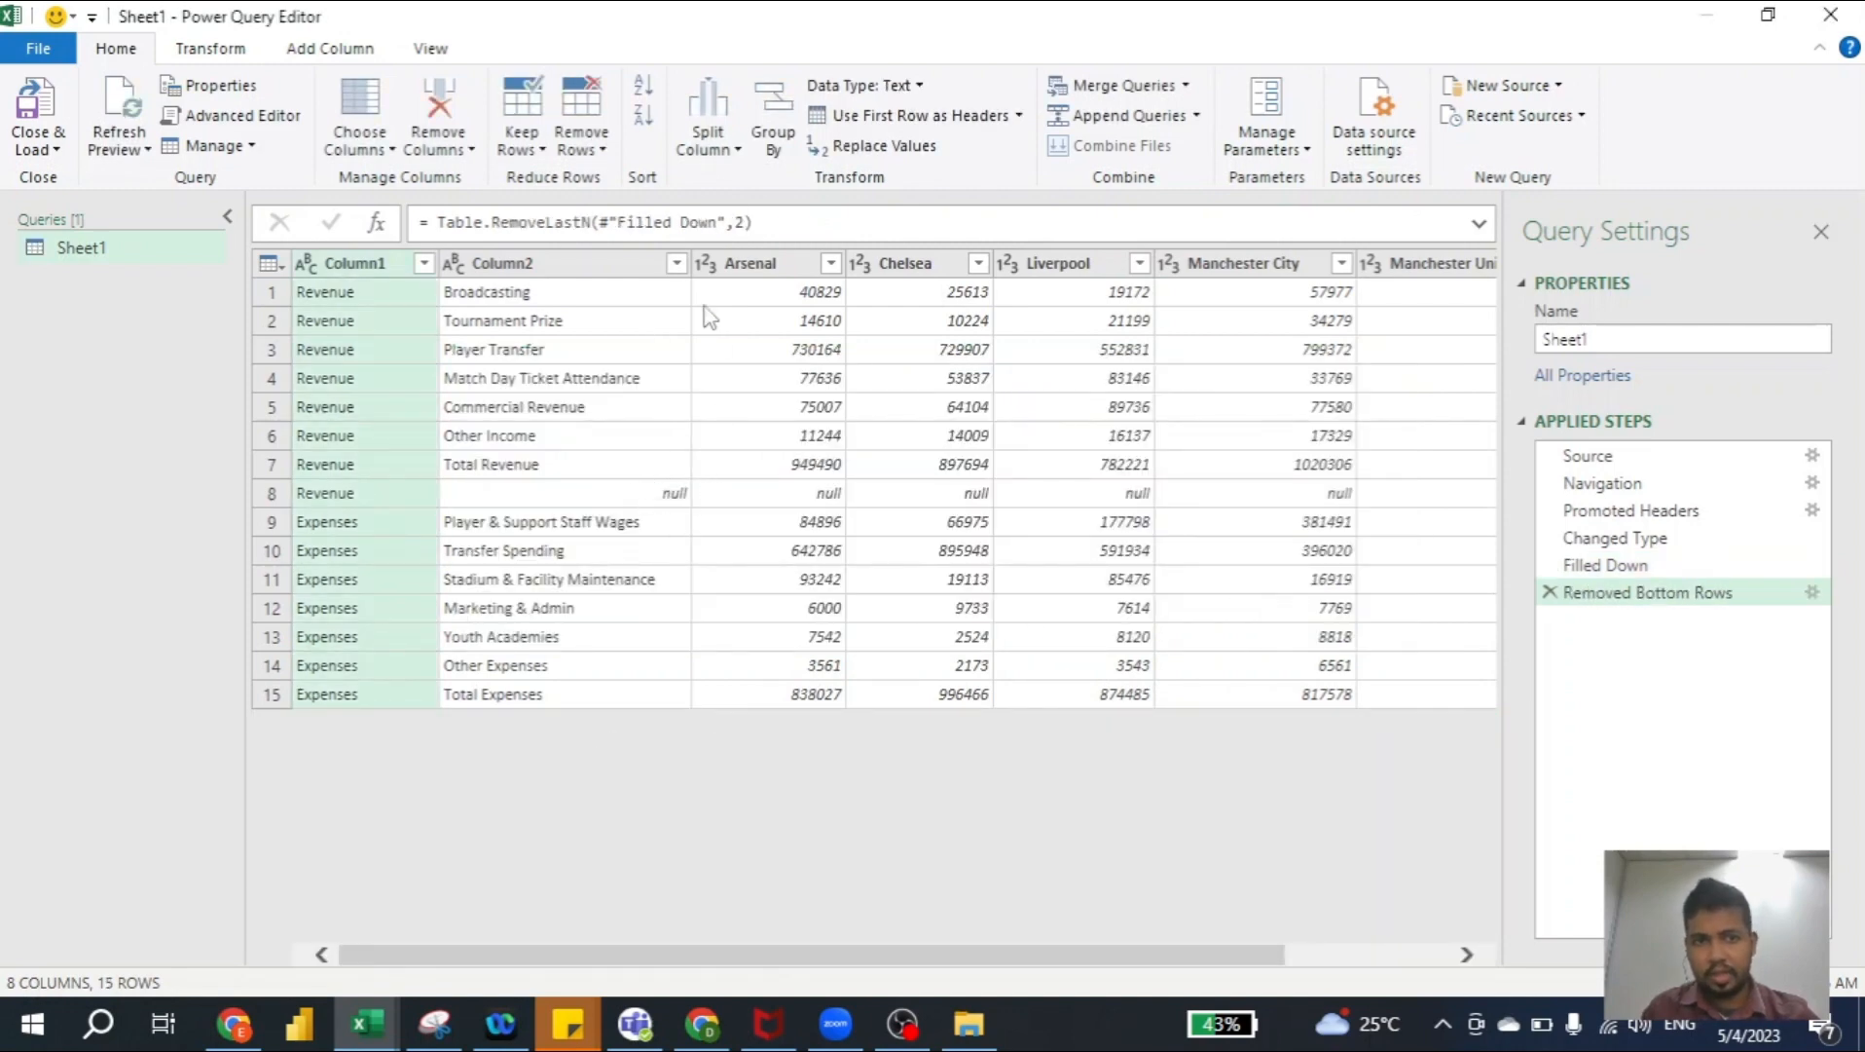
# Filter Column2 to exclude the null entries
pyautogui.click(670, 265)
pyautogui.click(676, 263)
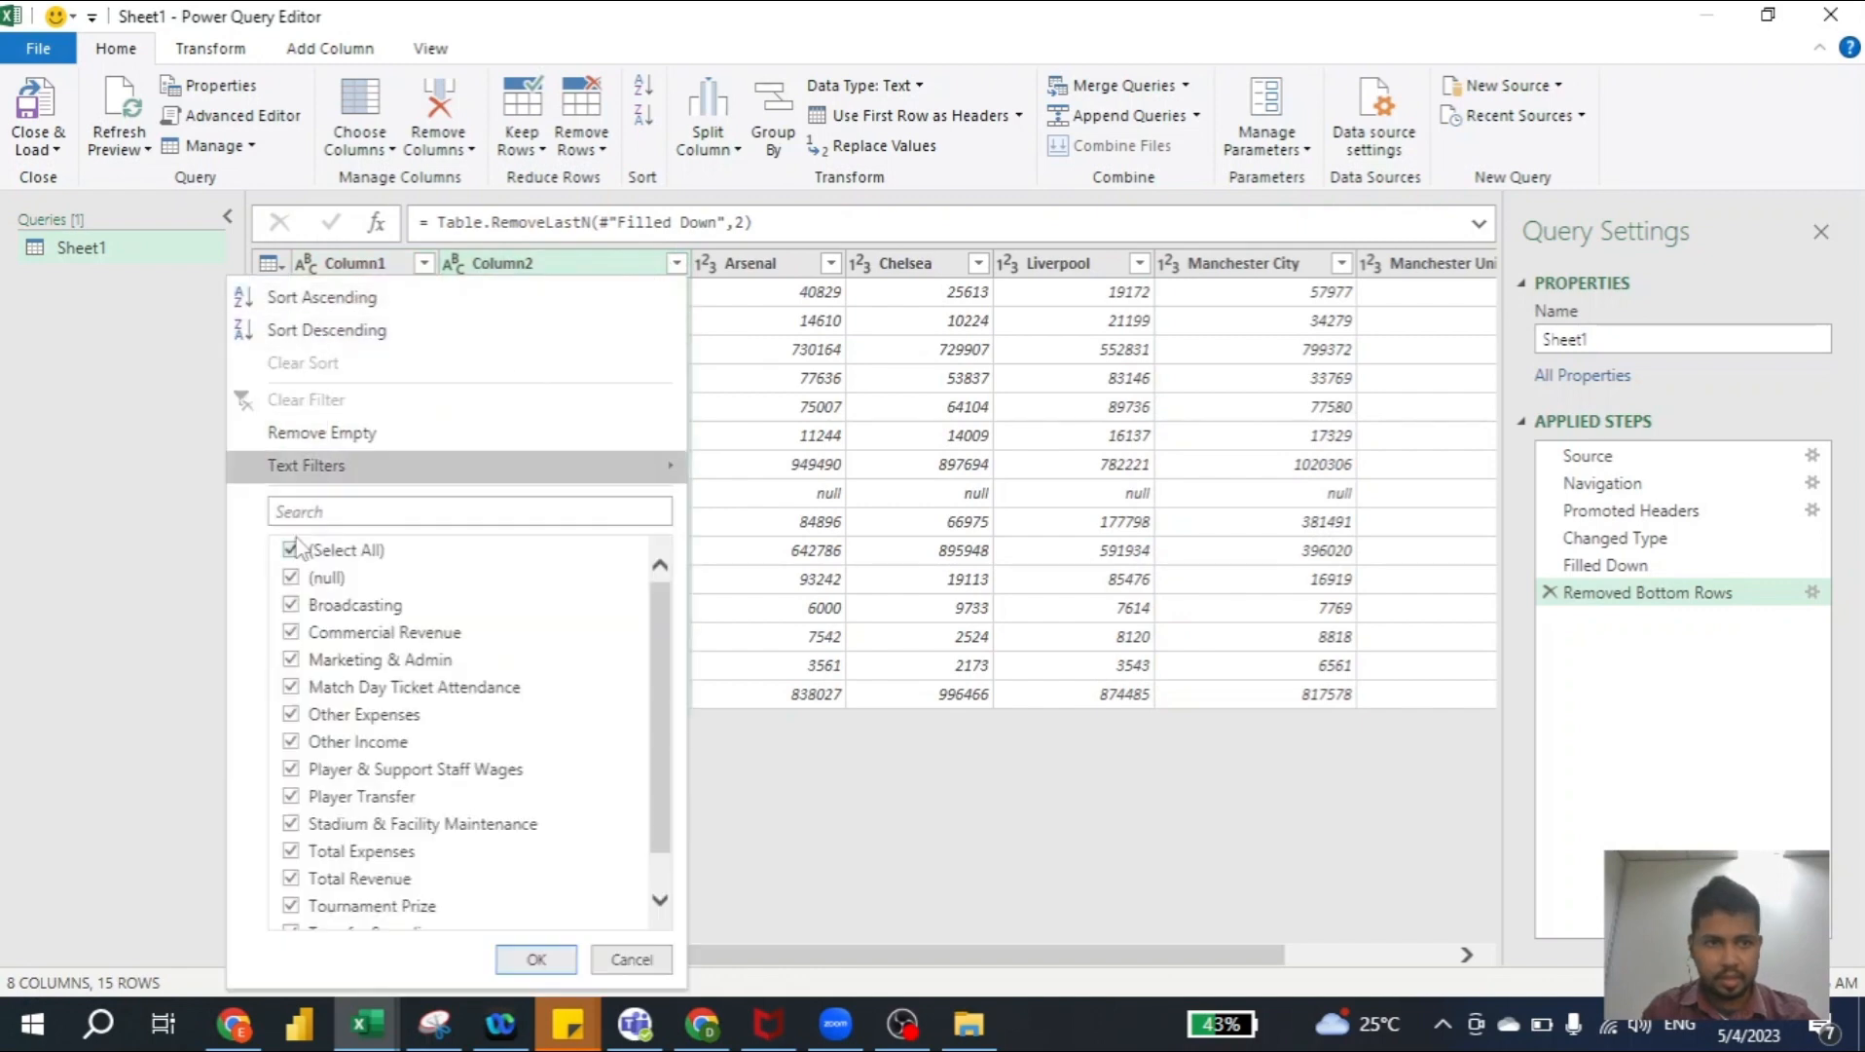
pyautogui.click(292, 578)
pyautogui.click(536, 958)
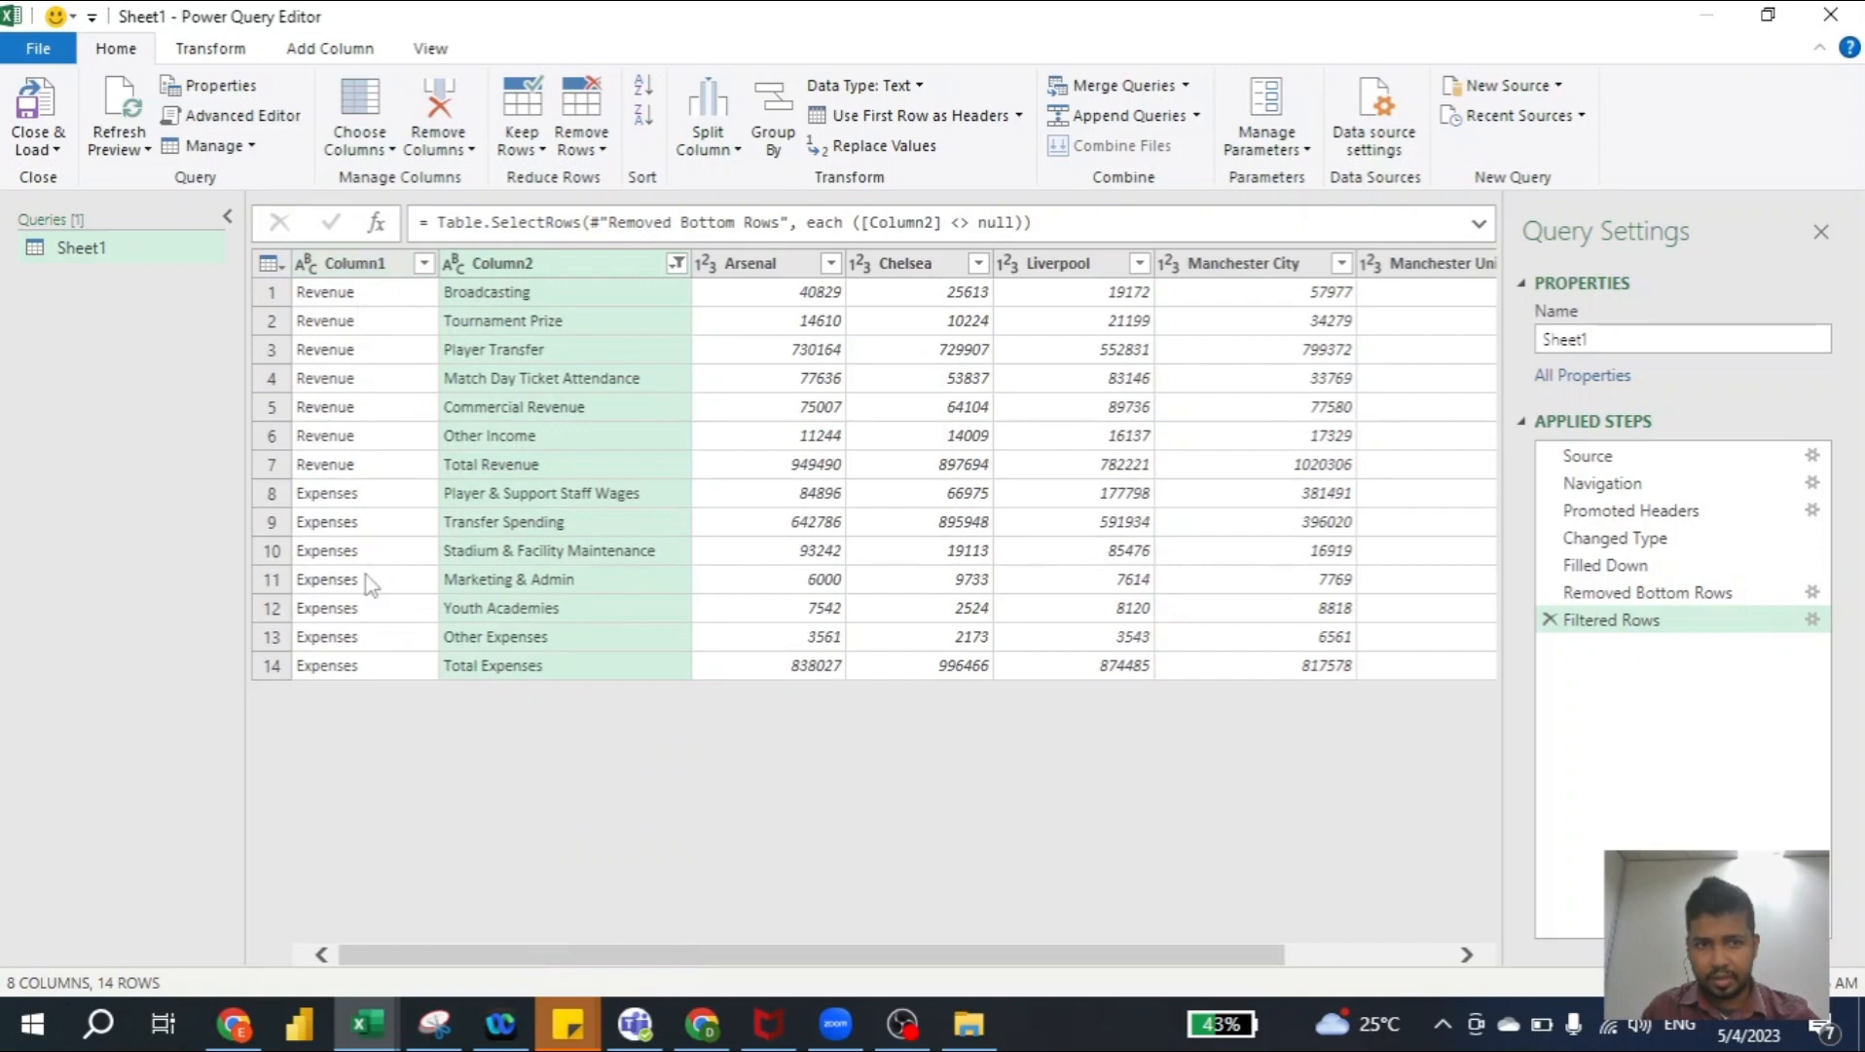
# Remove the Total Revenue and Total Expenses rows with Remove Alternate Rows: first row to remove 7, remove 1, keep 6
pyautogui.click(274, 465)
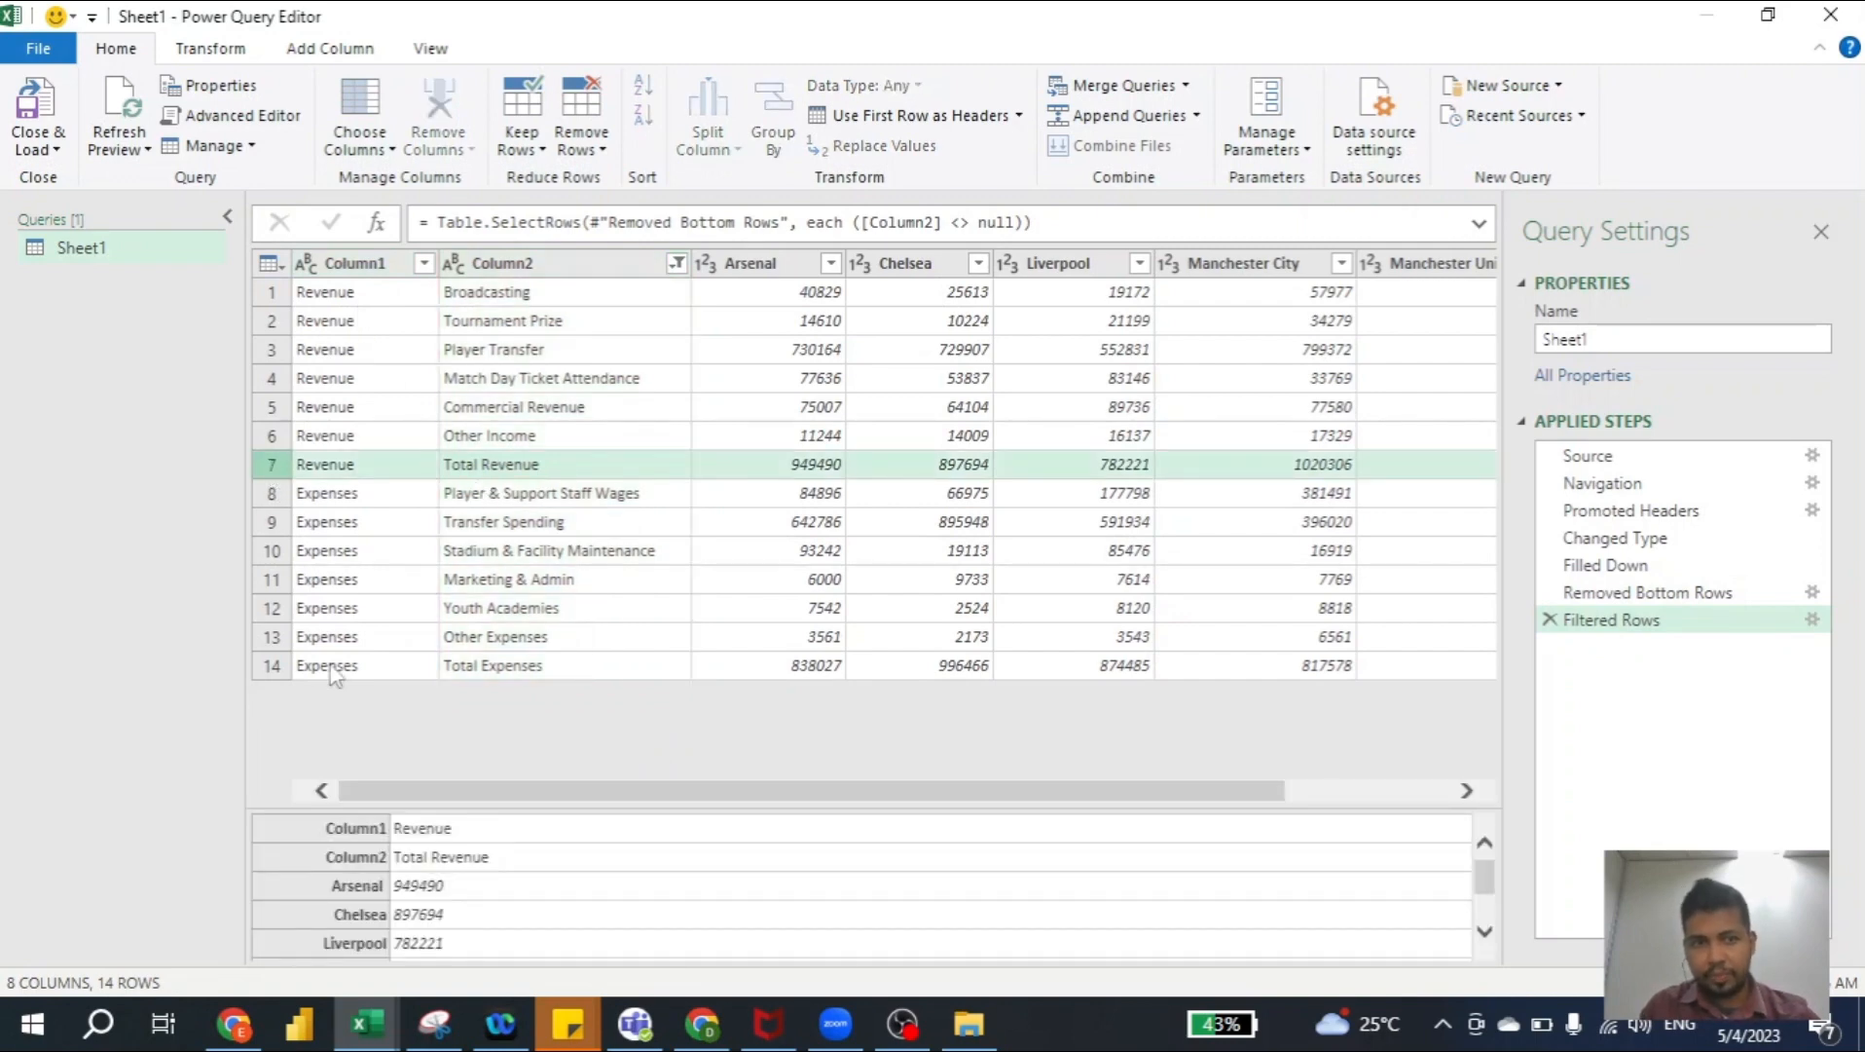
pyautogui.click(272, 666)
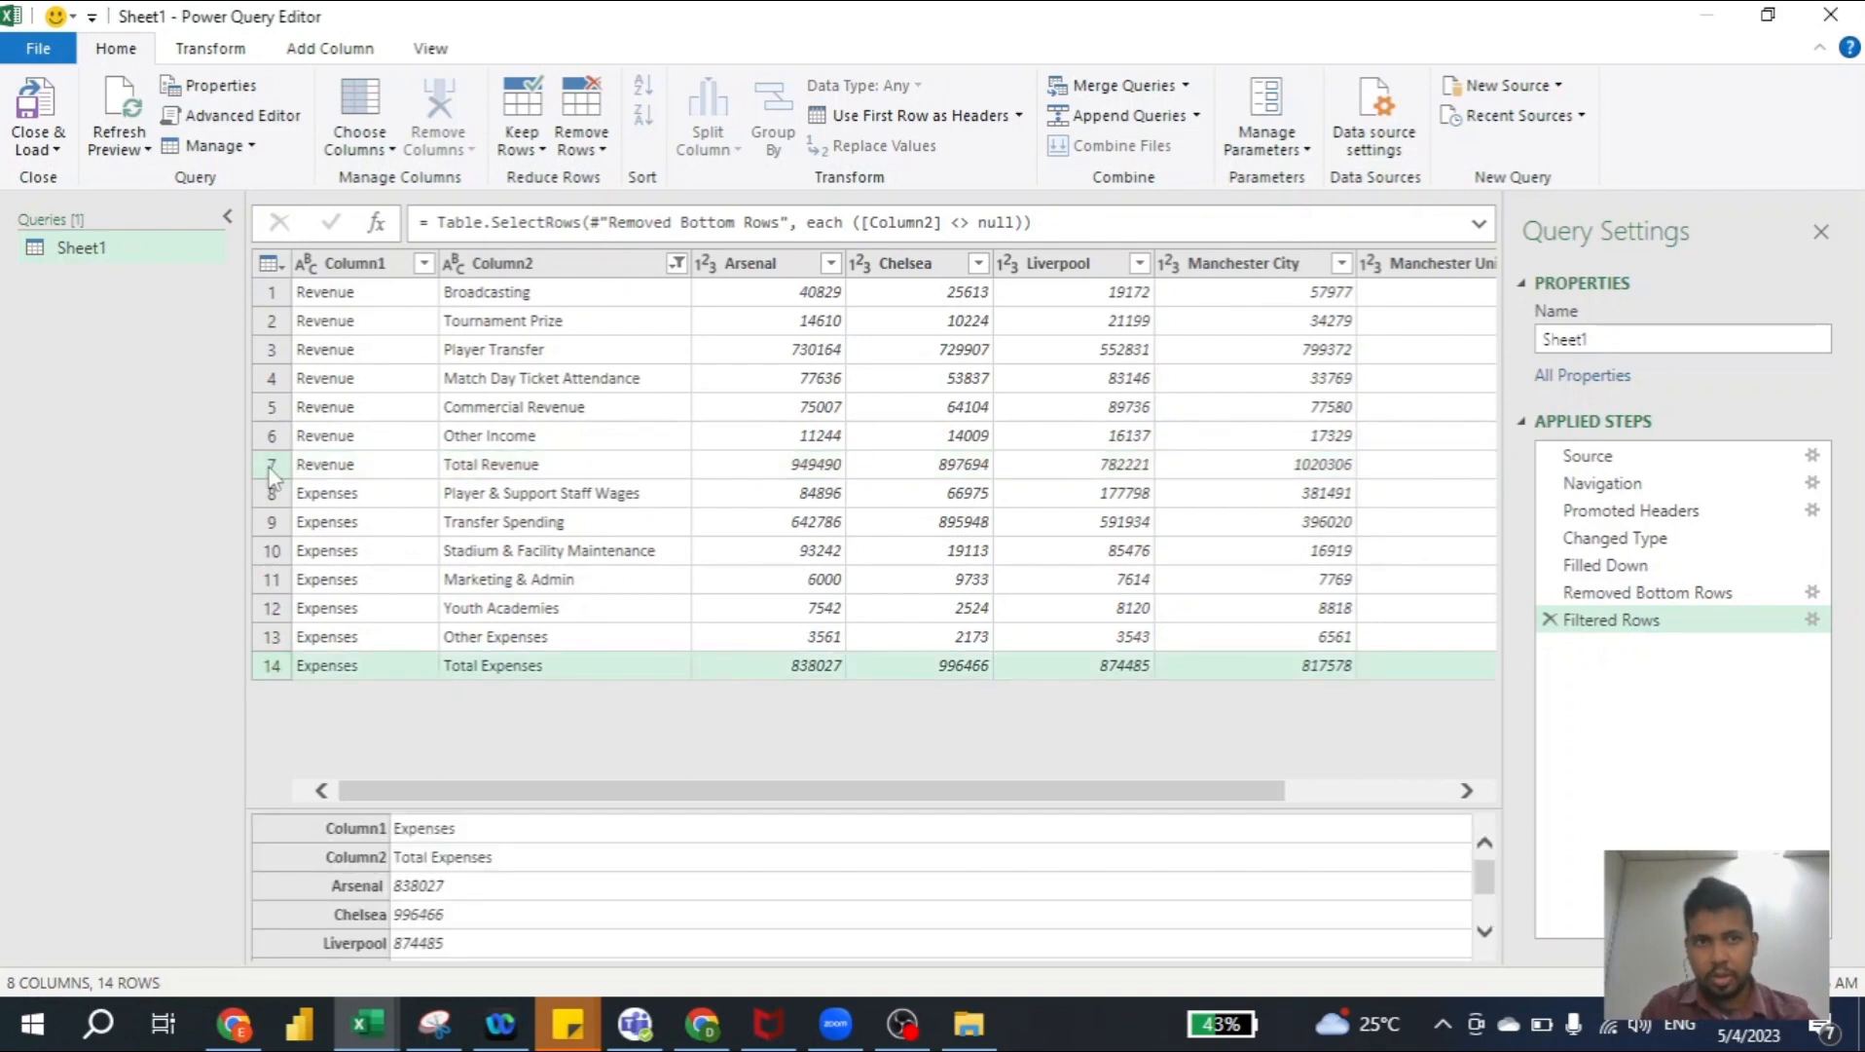
pyautogui.click(577, 152)
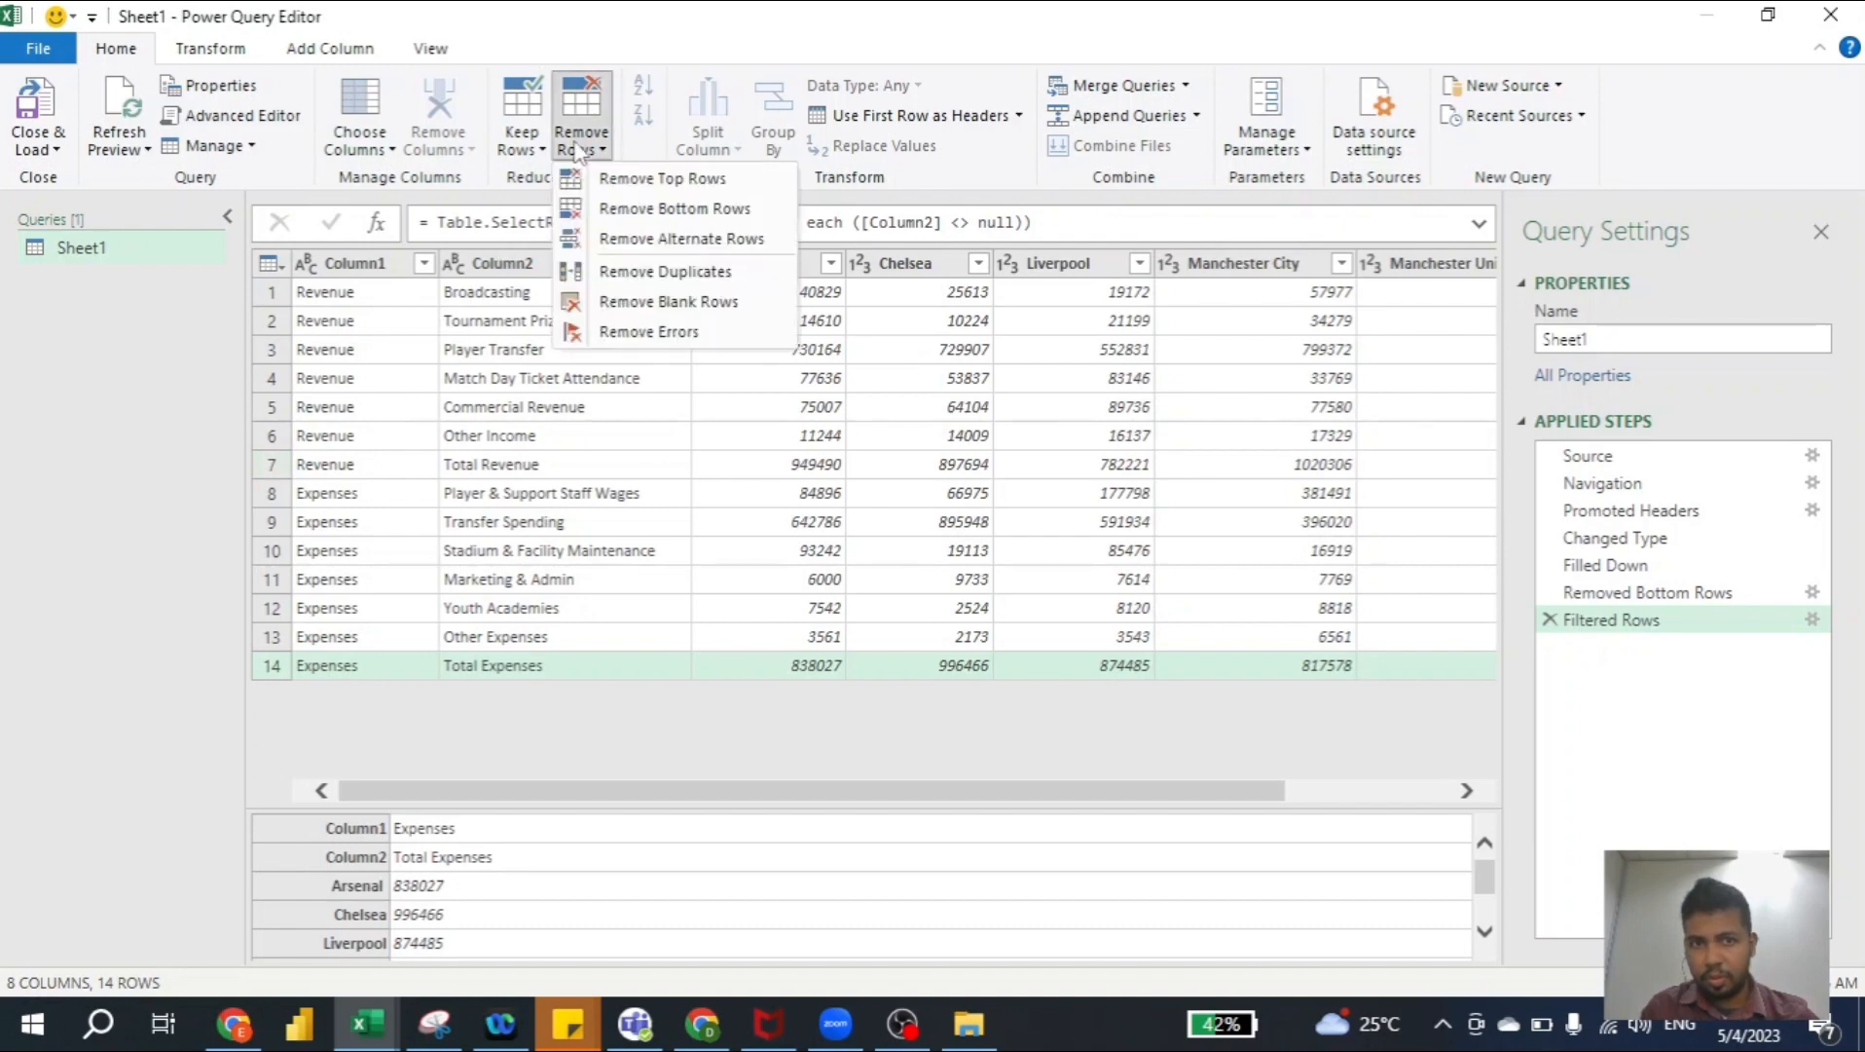
pyautogui.click(641, 251)
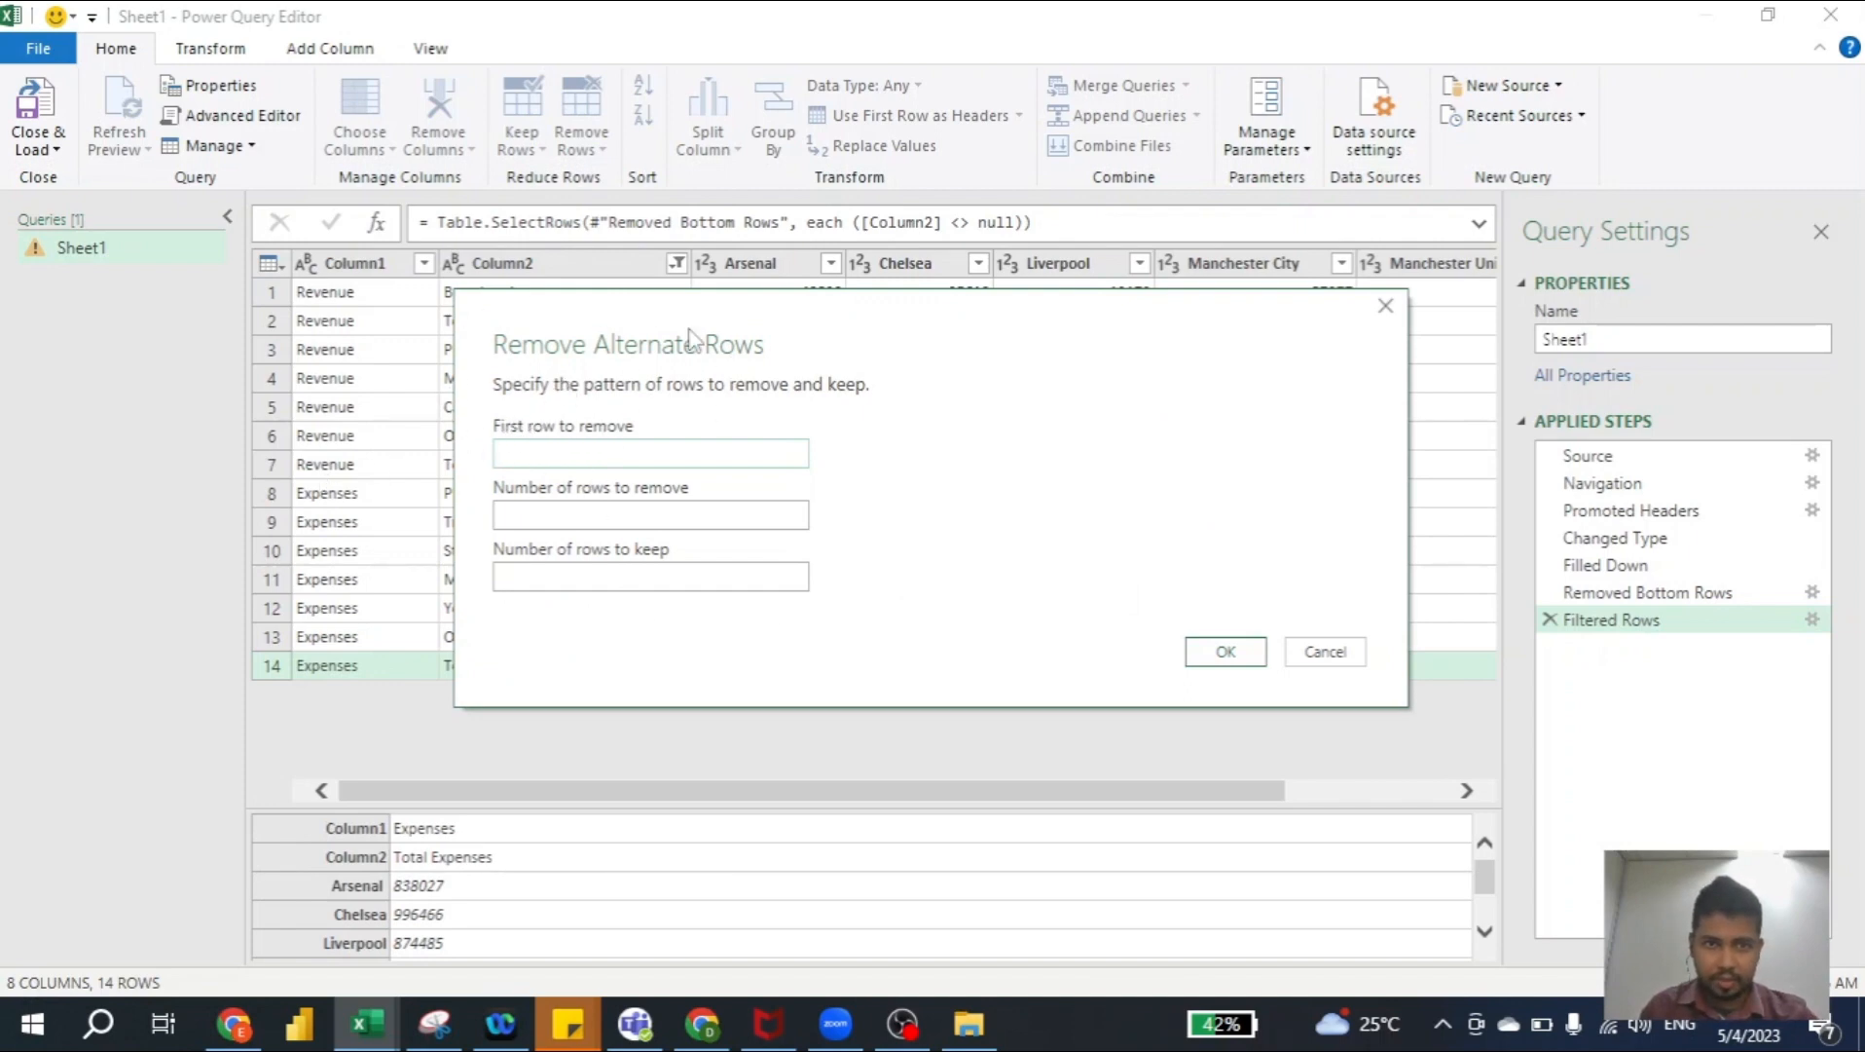
pyautogui.moveTo(689, 331); pyautogui.dragTo(879, 334)
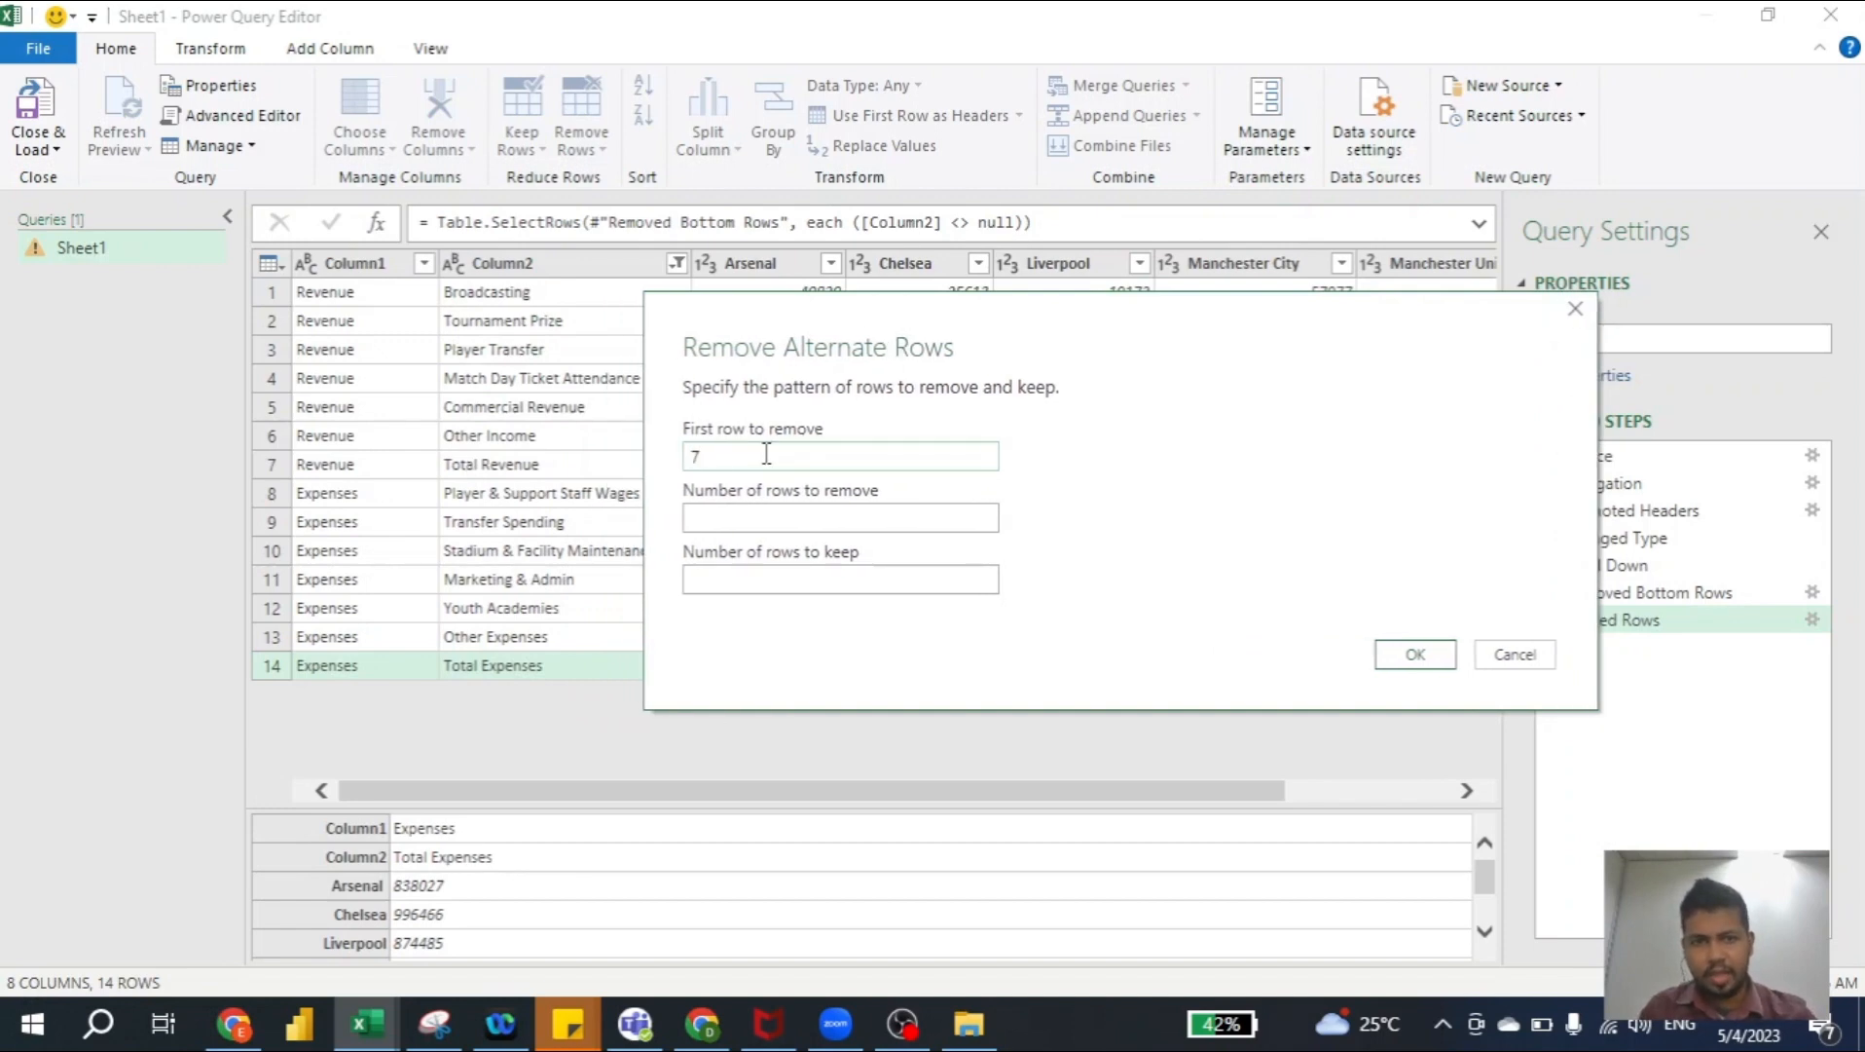
pyautogui.click(778, 529)
pyautogui.write('1')
pyautogui.click(719, 576)
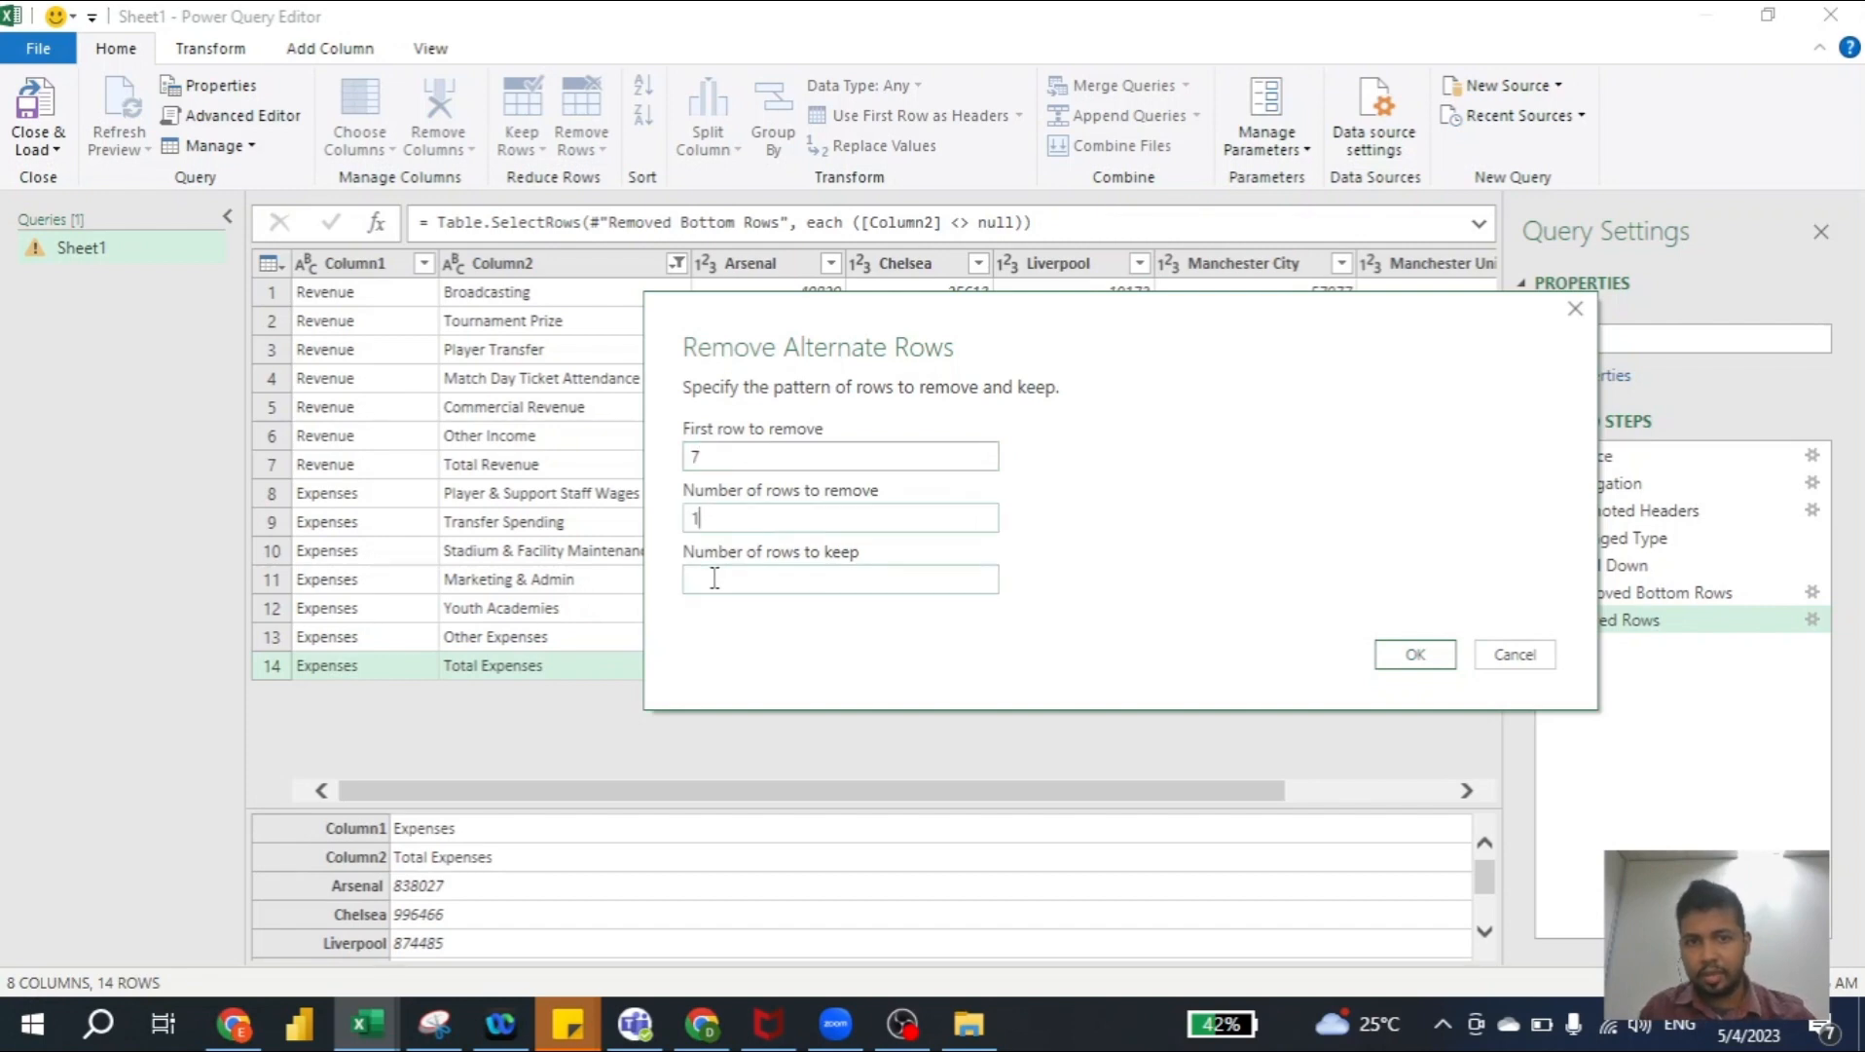
pyautogui.click(715, 577)
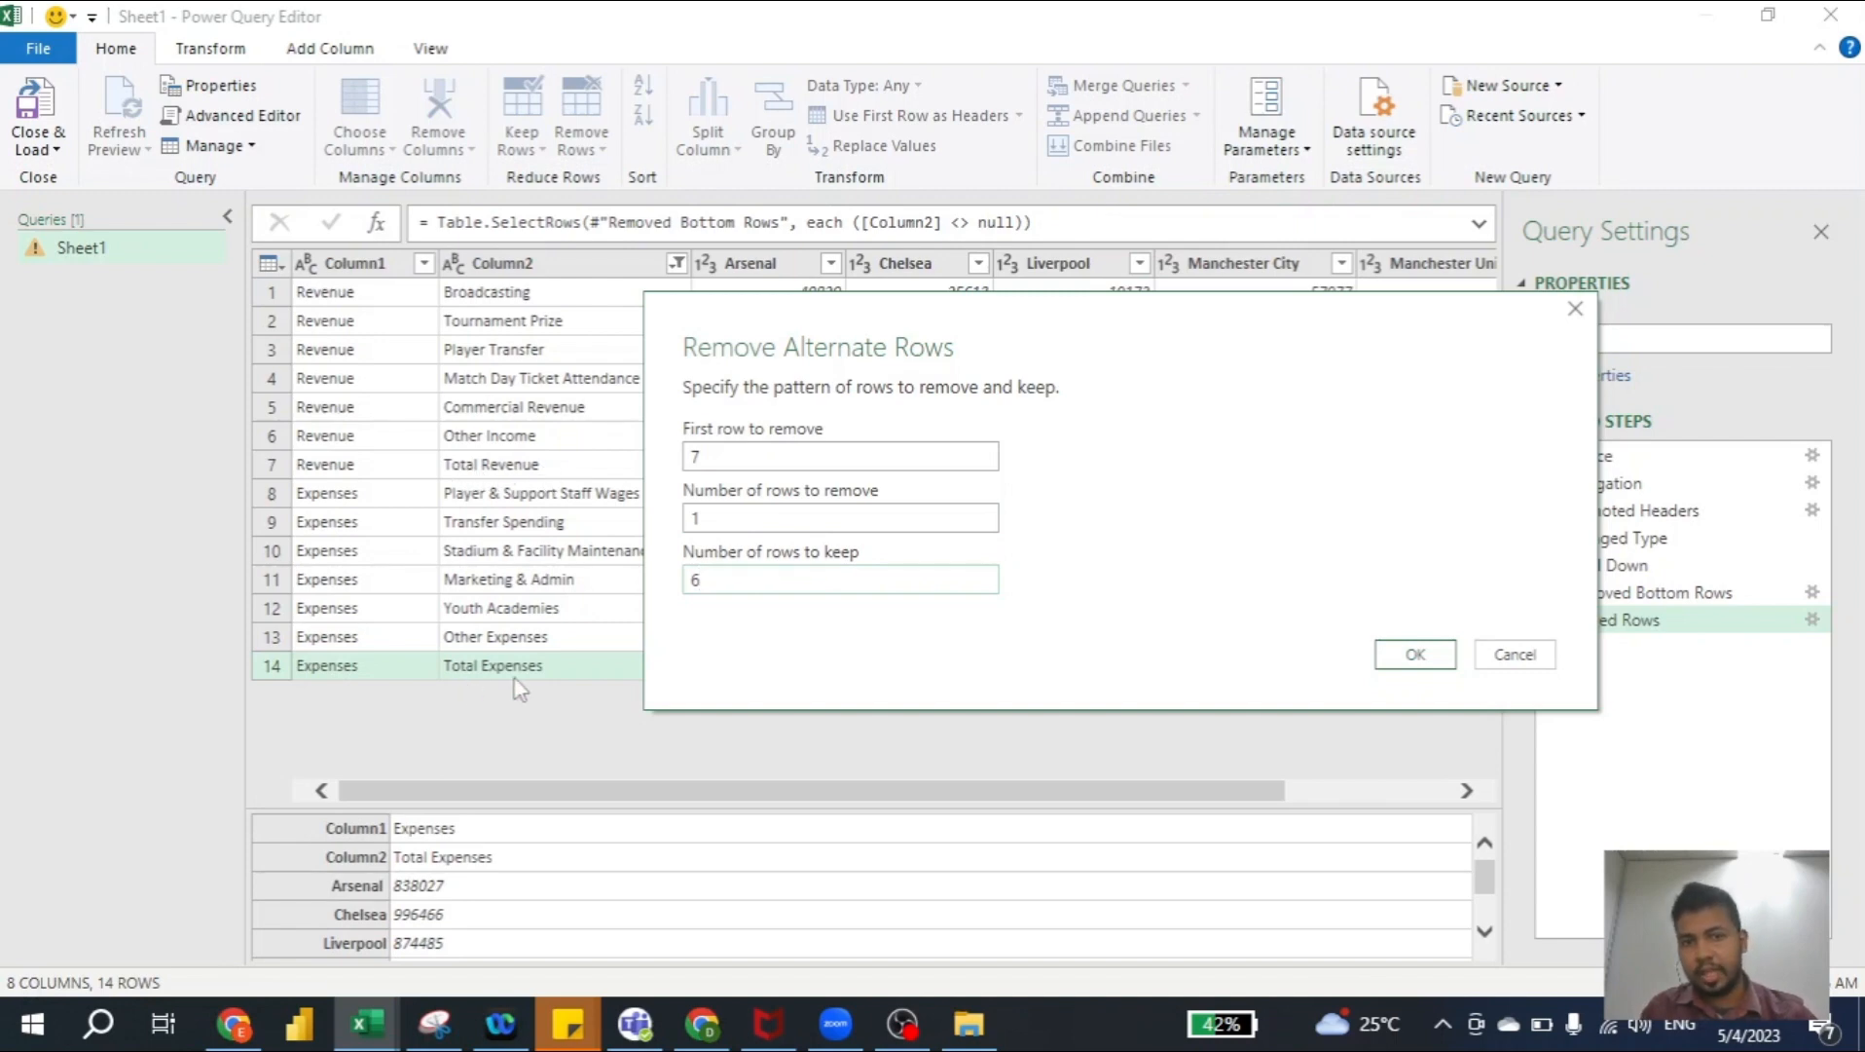
pyautogui.click(1429, 670)
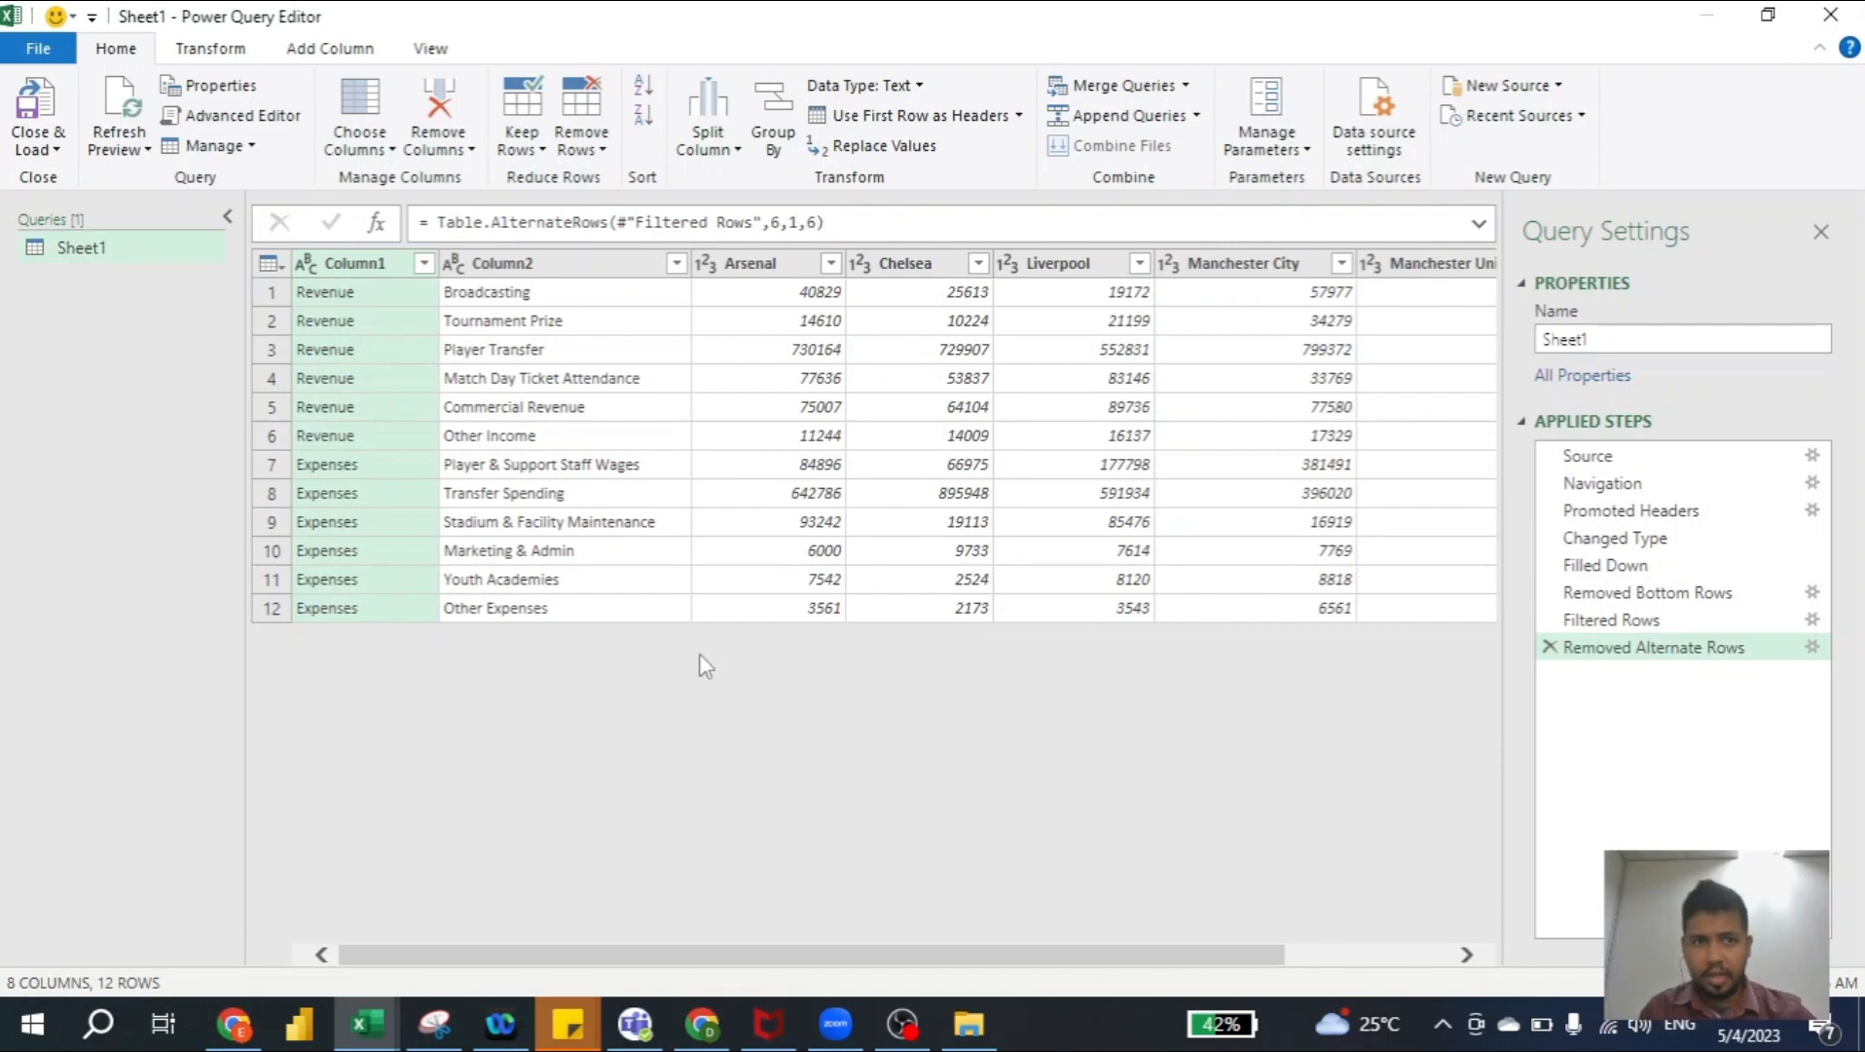
# Remove the Total column from the query
pyautogui.click(780, 265)
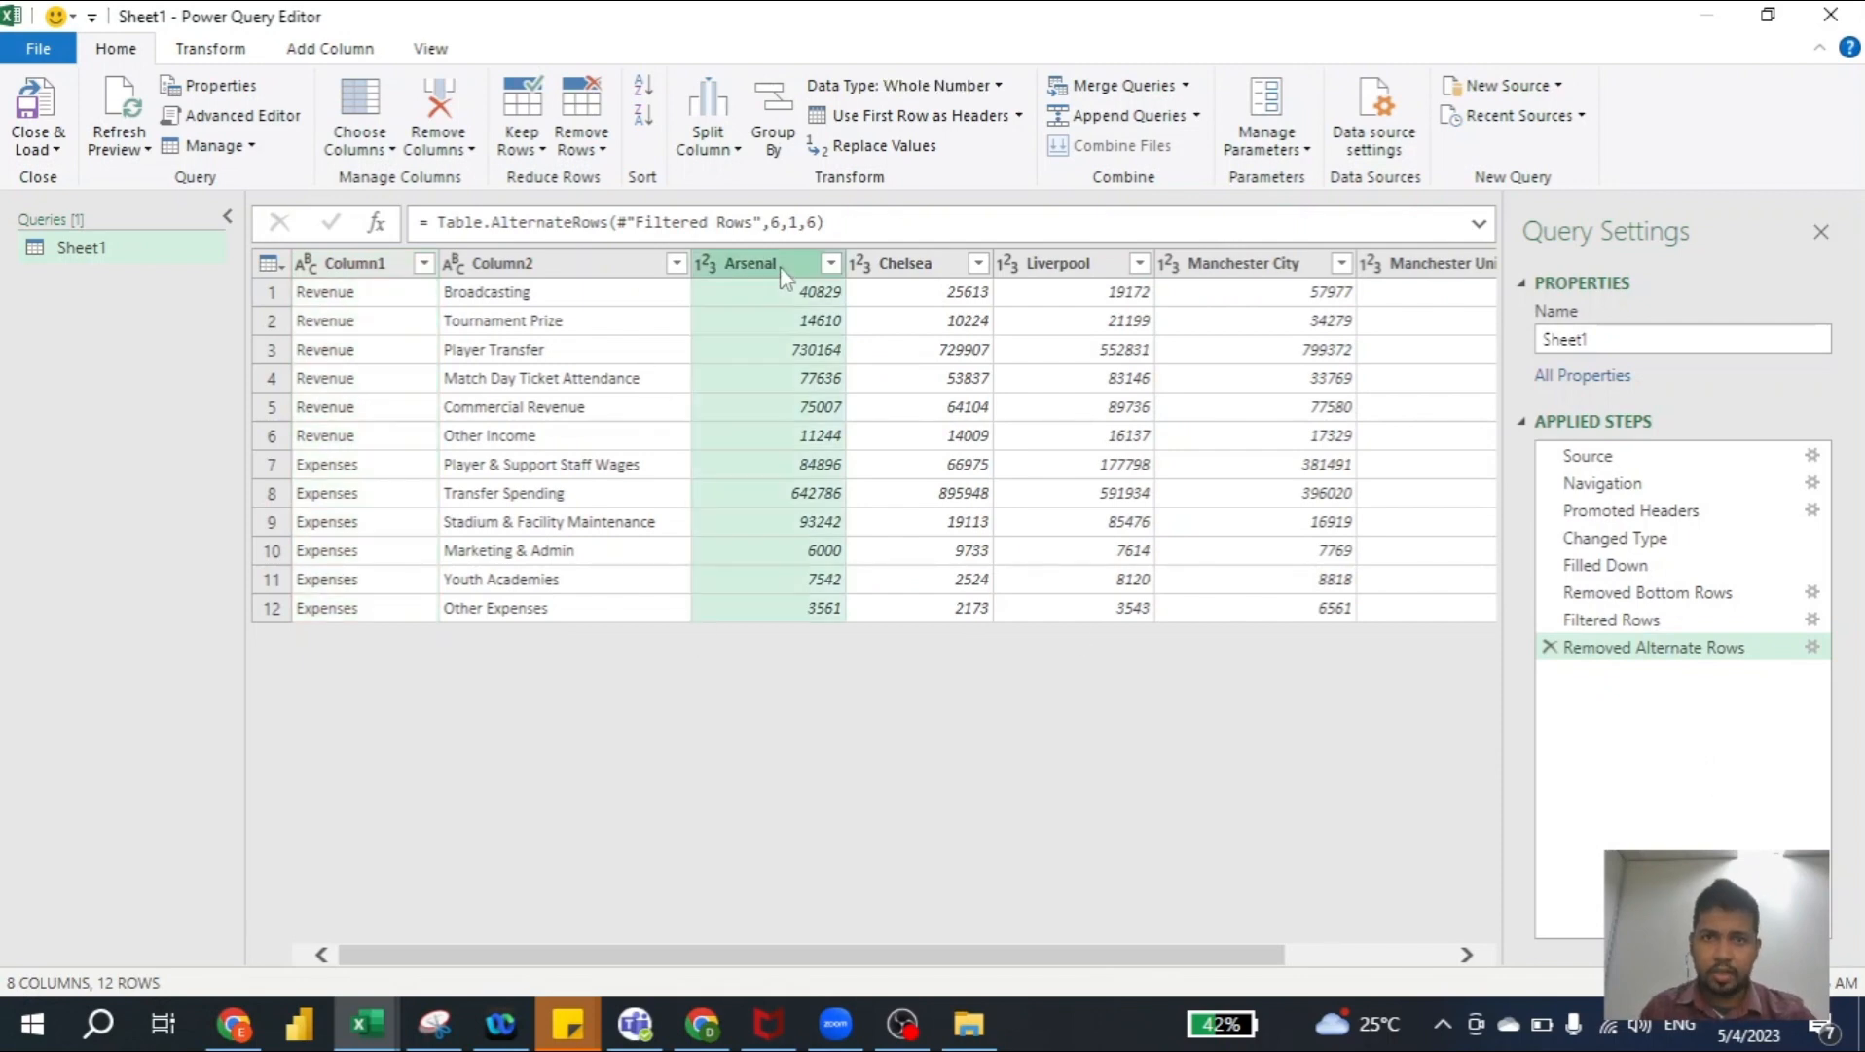
pyautogui.moveTo(1132, 964); pyautogui.dragTo(1300, 964)
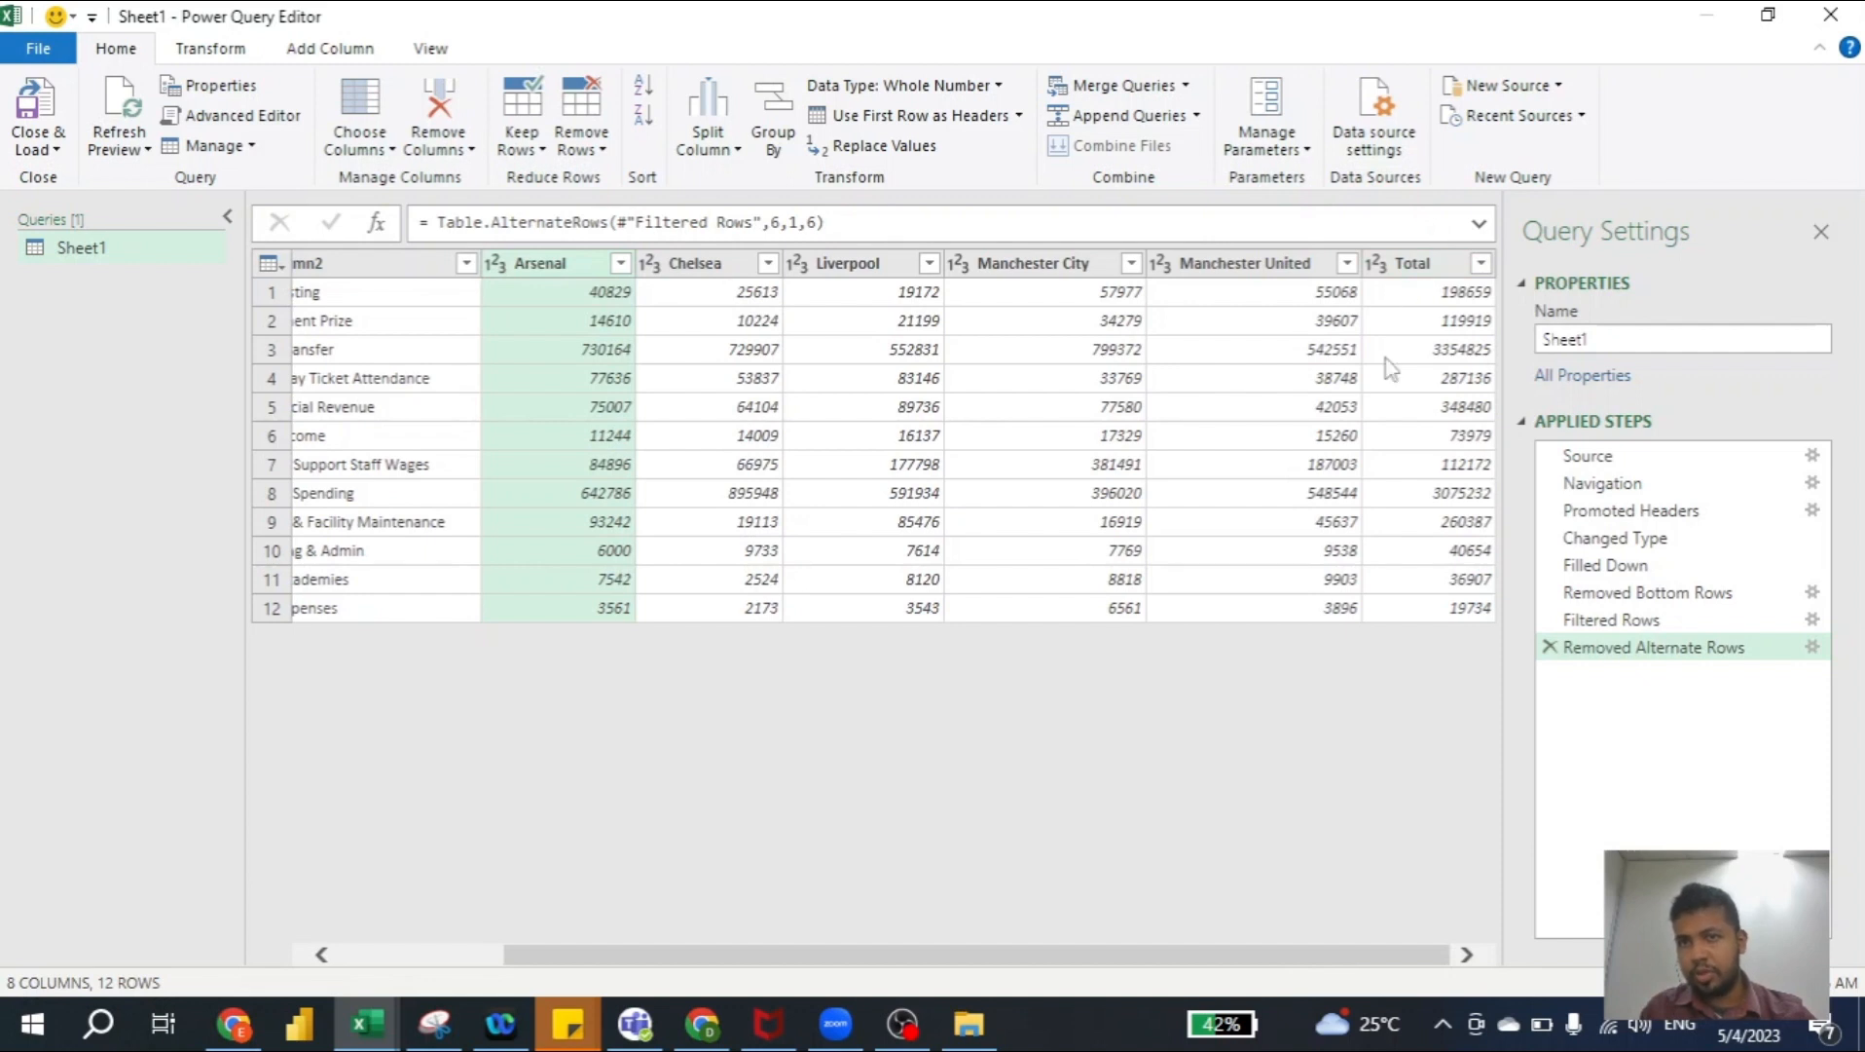
pyautogui.click(1418, 272)
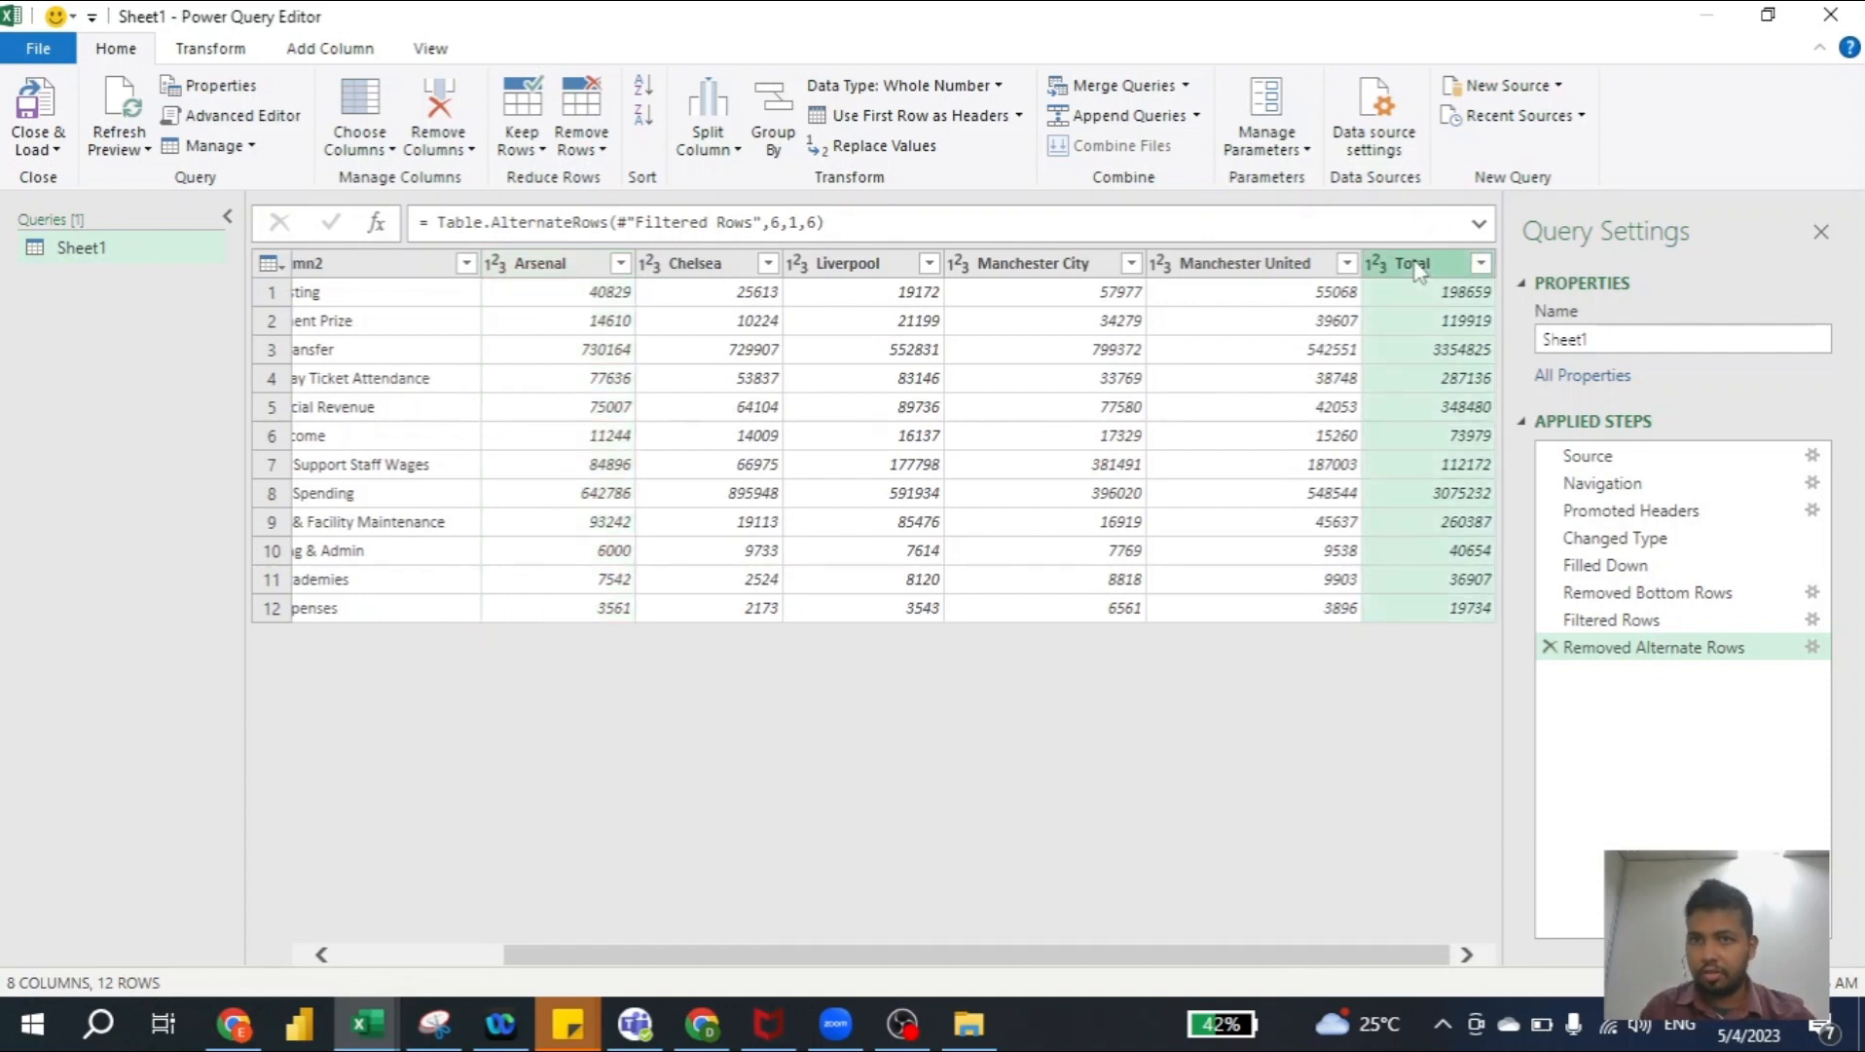
pyautogui.rightClick(1419, 272)
pyautogui.click(1473, 312)
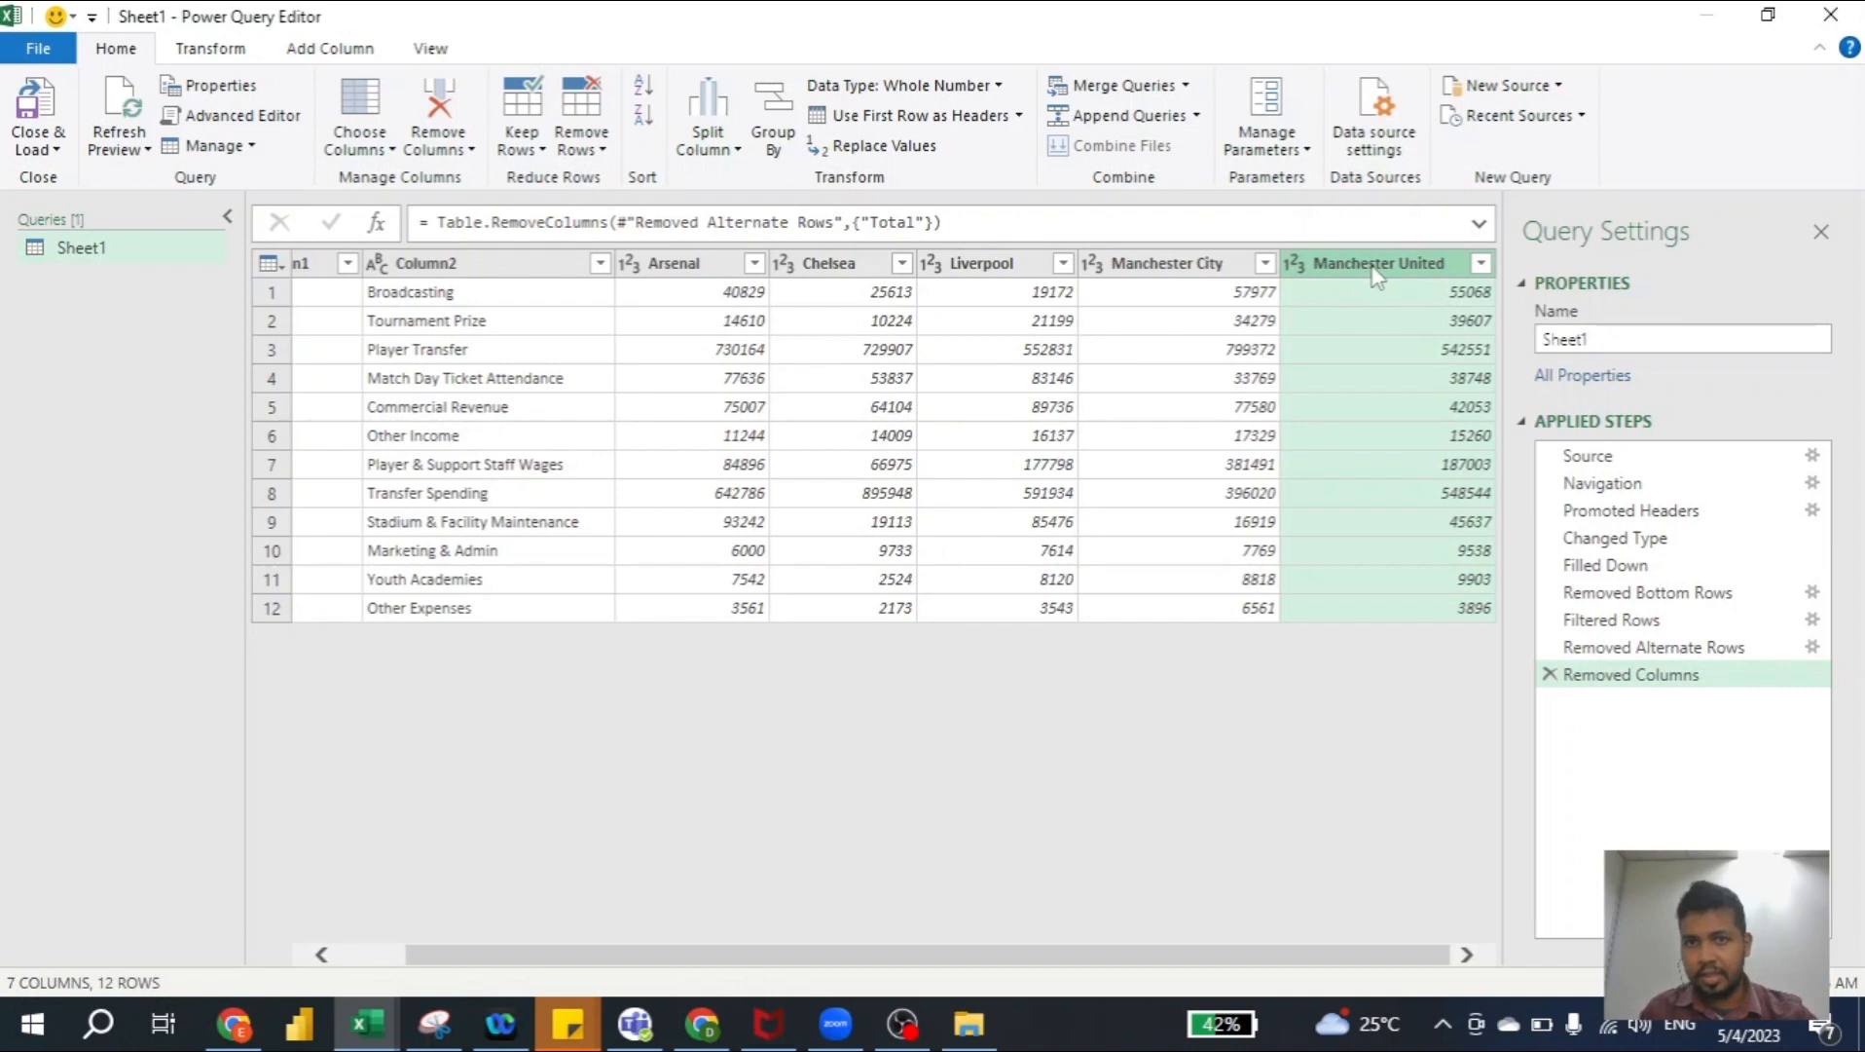
# Unpivot the five club columns, Arsenal through Manchester United, into attribute and value columns
pyautogui.keyDown('shift'); pyautogui.click(679, 269); pyautogui.keyUp('shift')
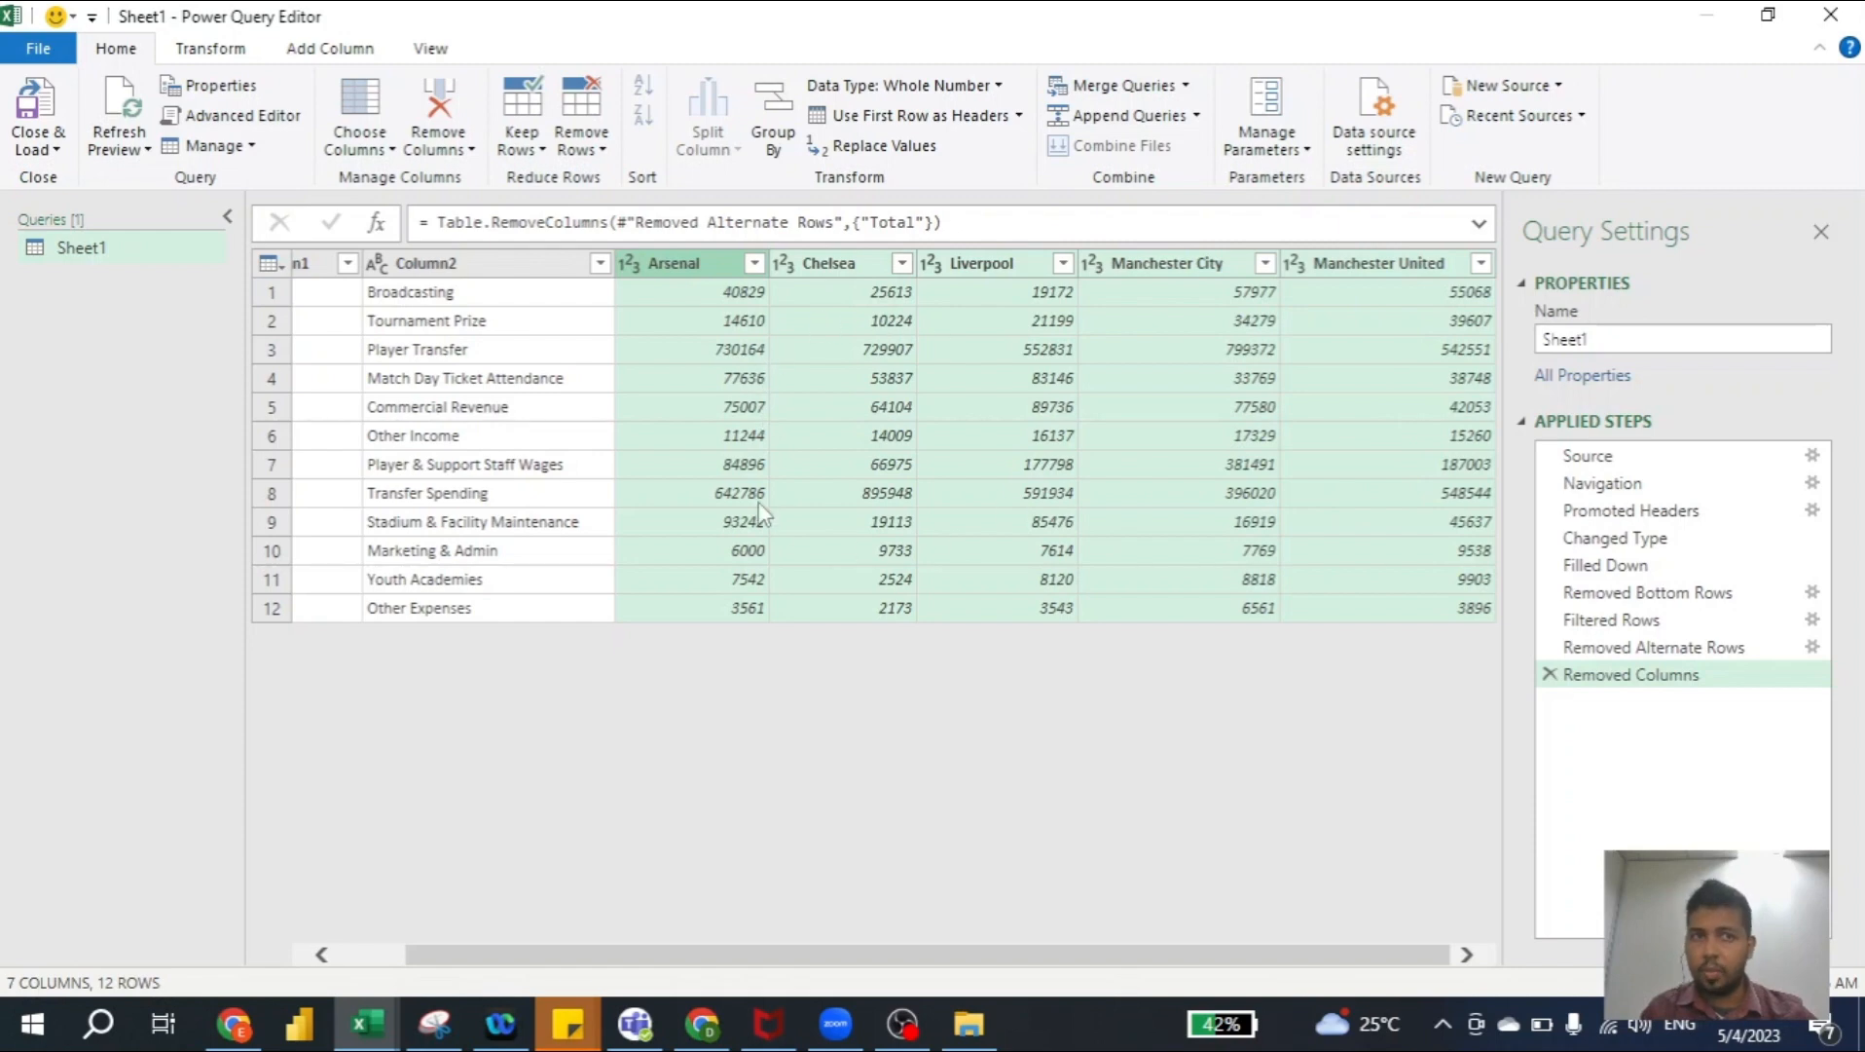
pyautogui.click(210, 51)
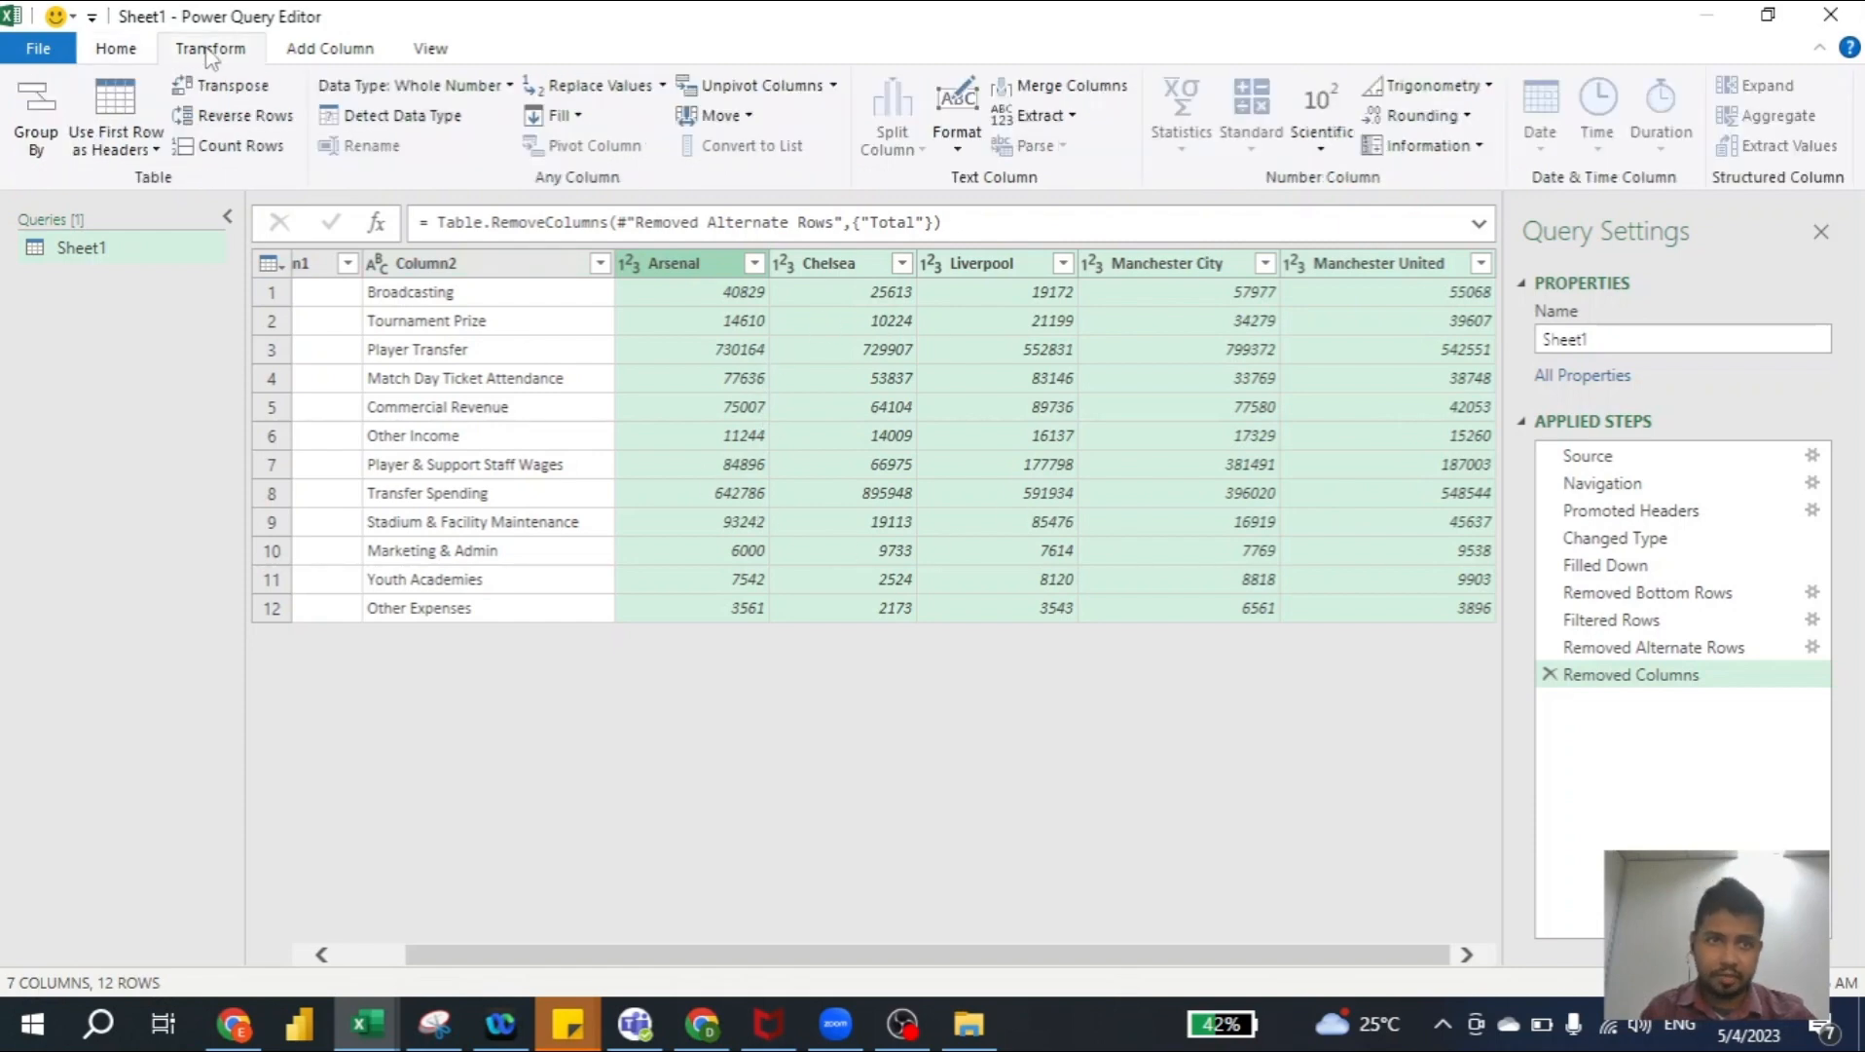
pyautogui.click(742, 86)
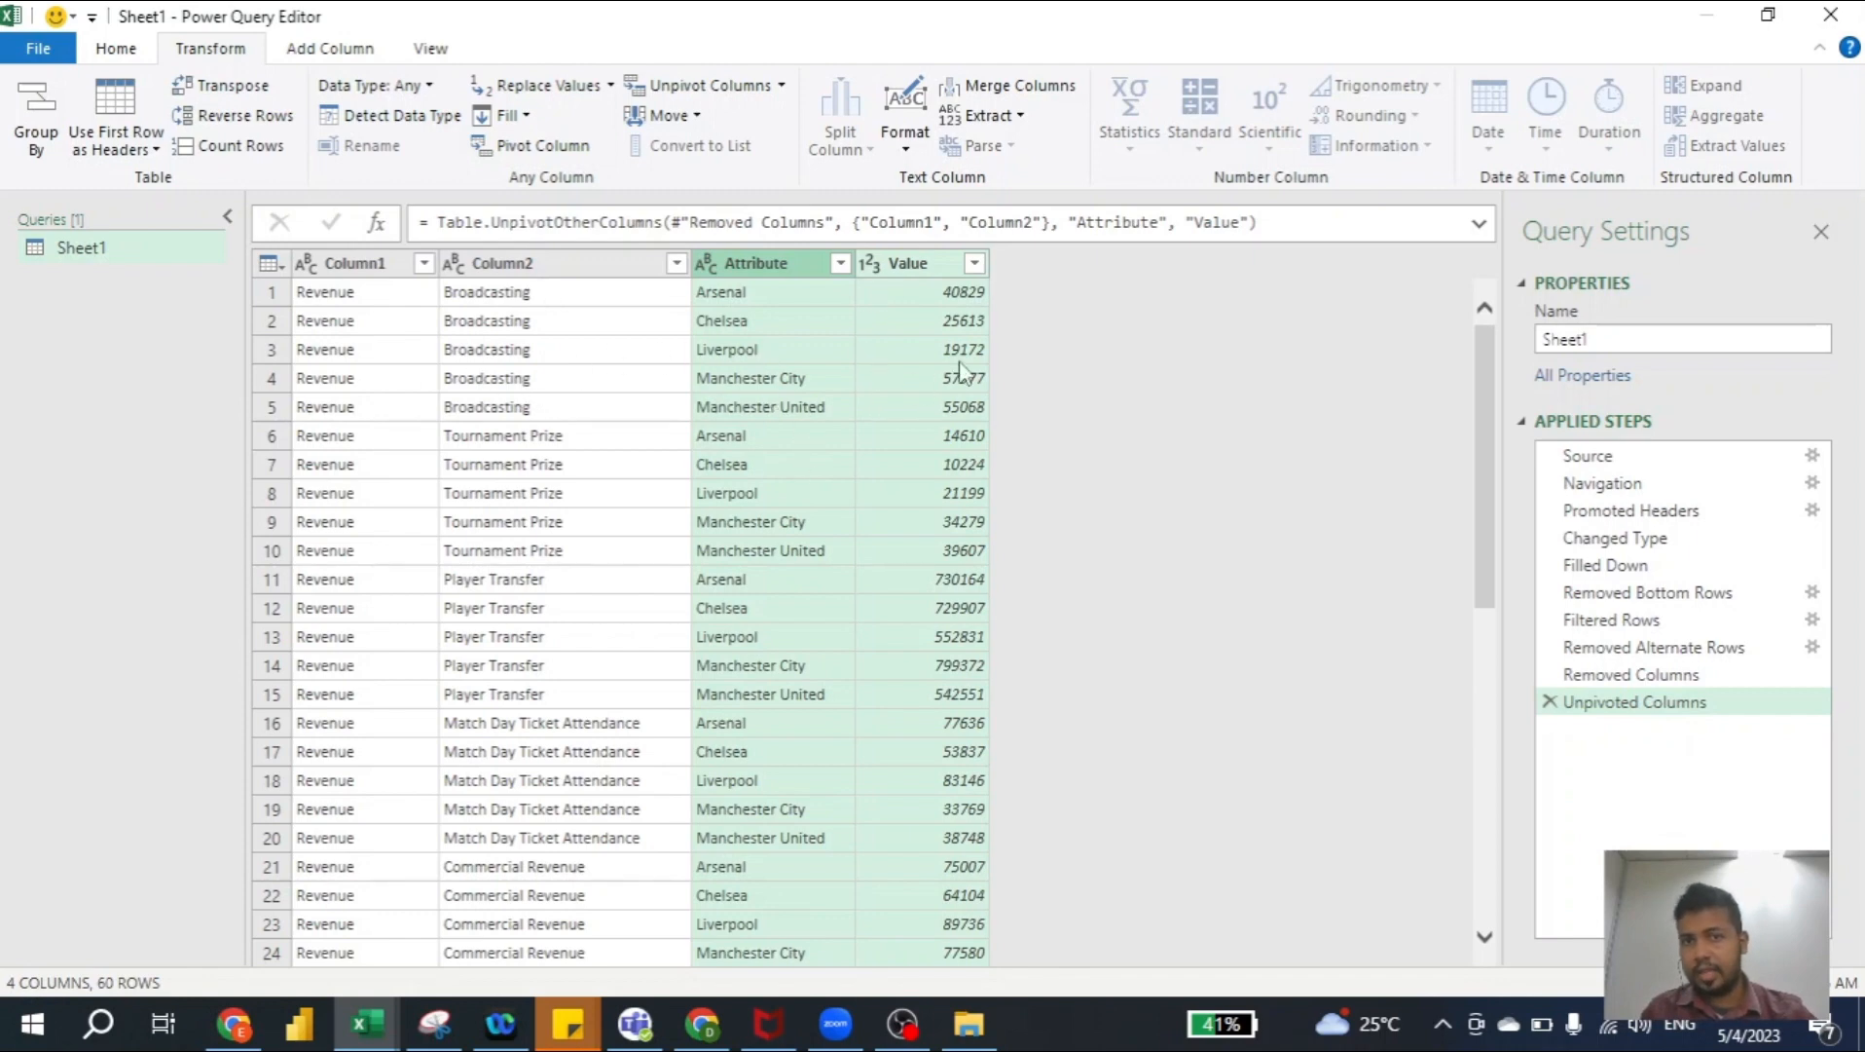
# Rename Column1 as GL and Column2 as GL Details
pyautogui.click(352, 265)
pyautogui.doubleClick(350, 261)
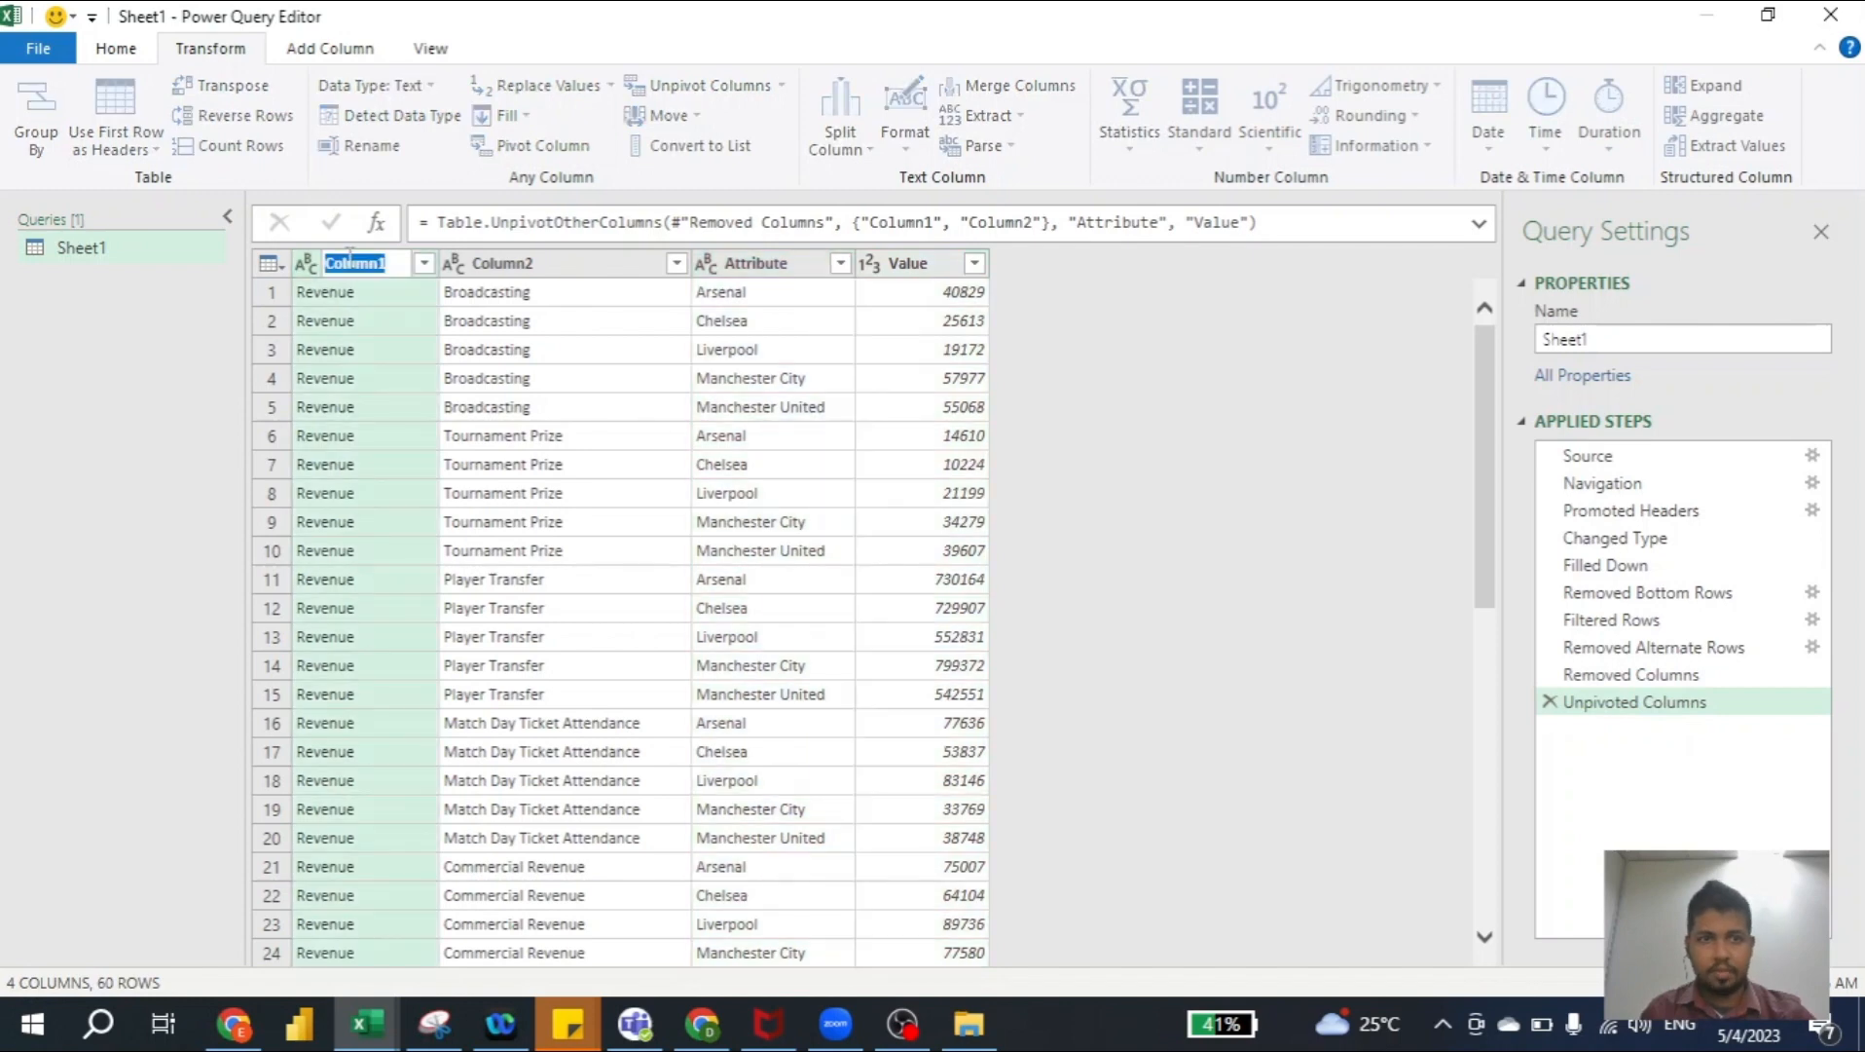
pyautogui.write('GL')
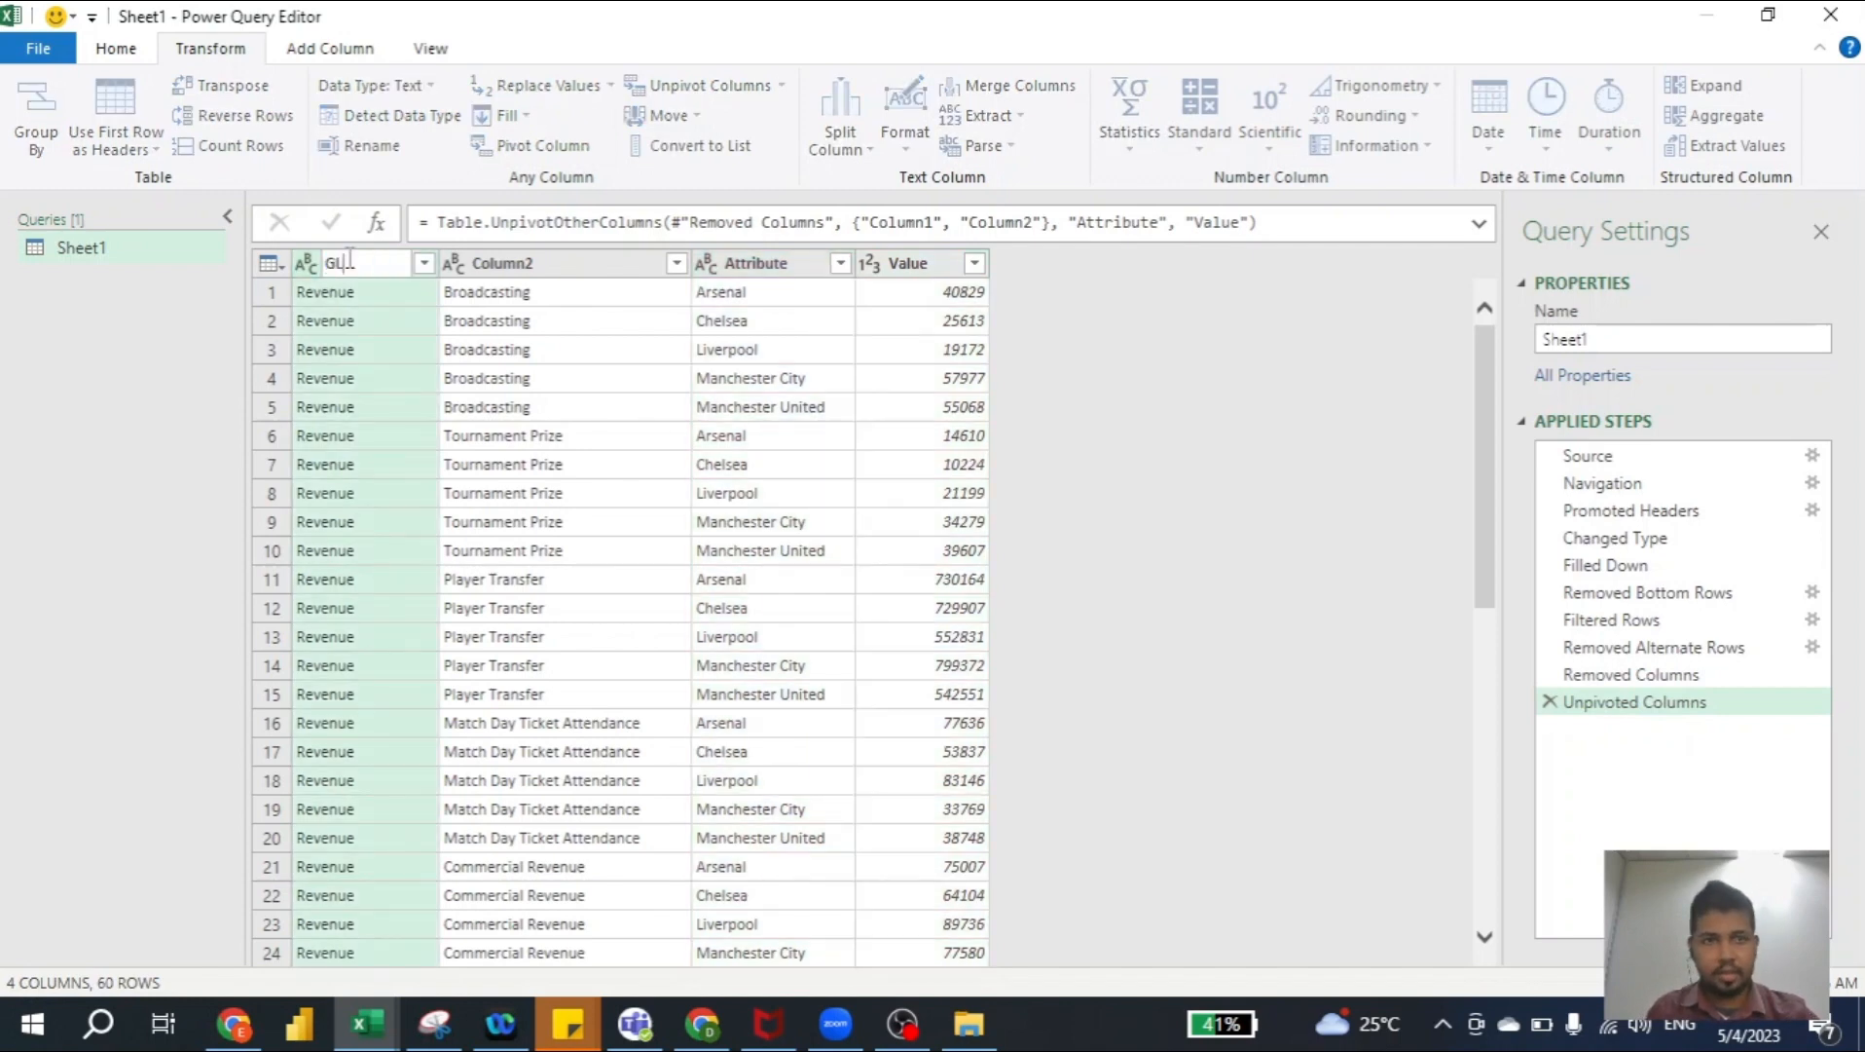
pyautogui.press('Return')
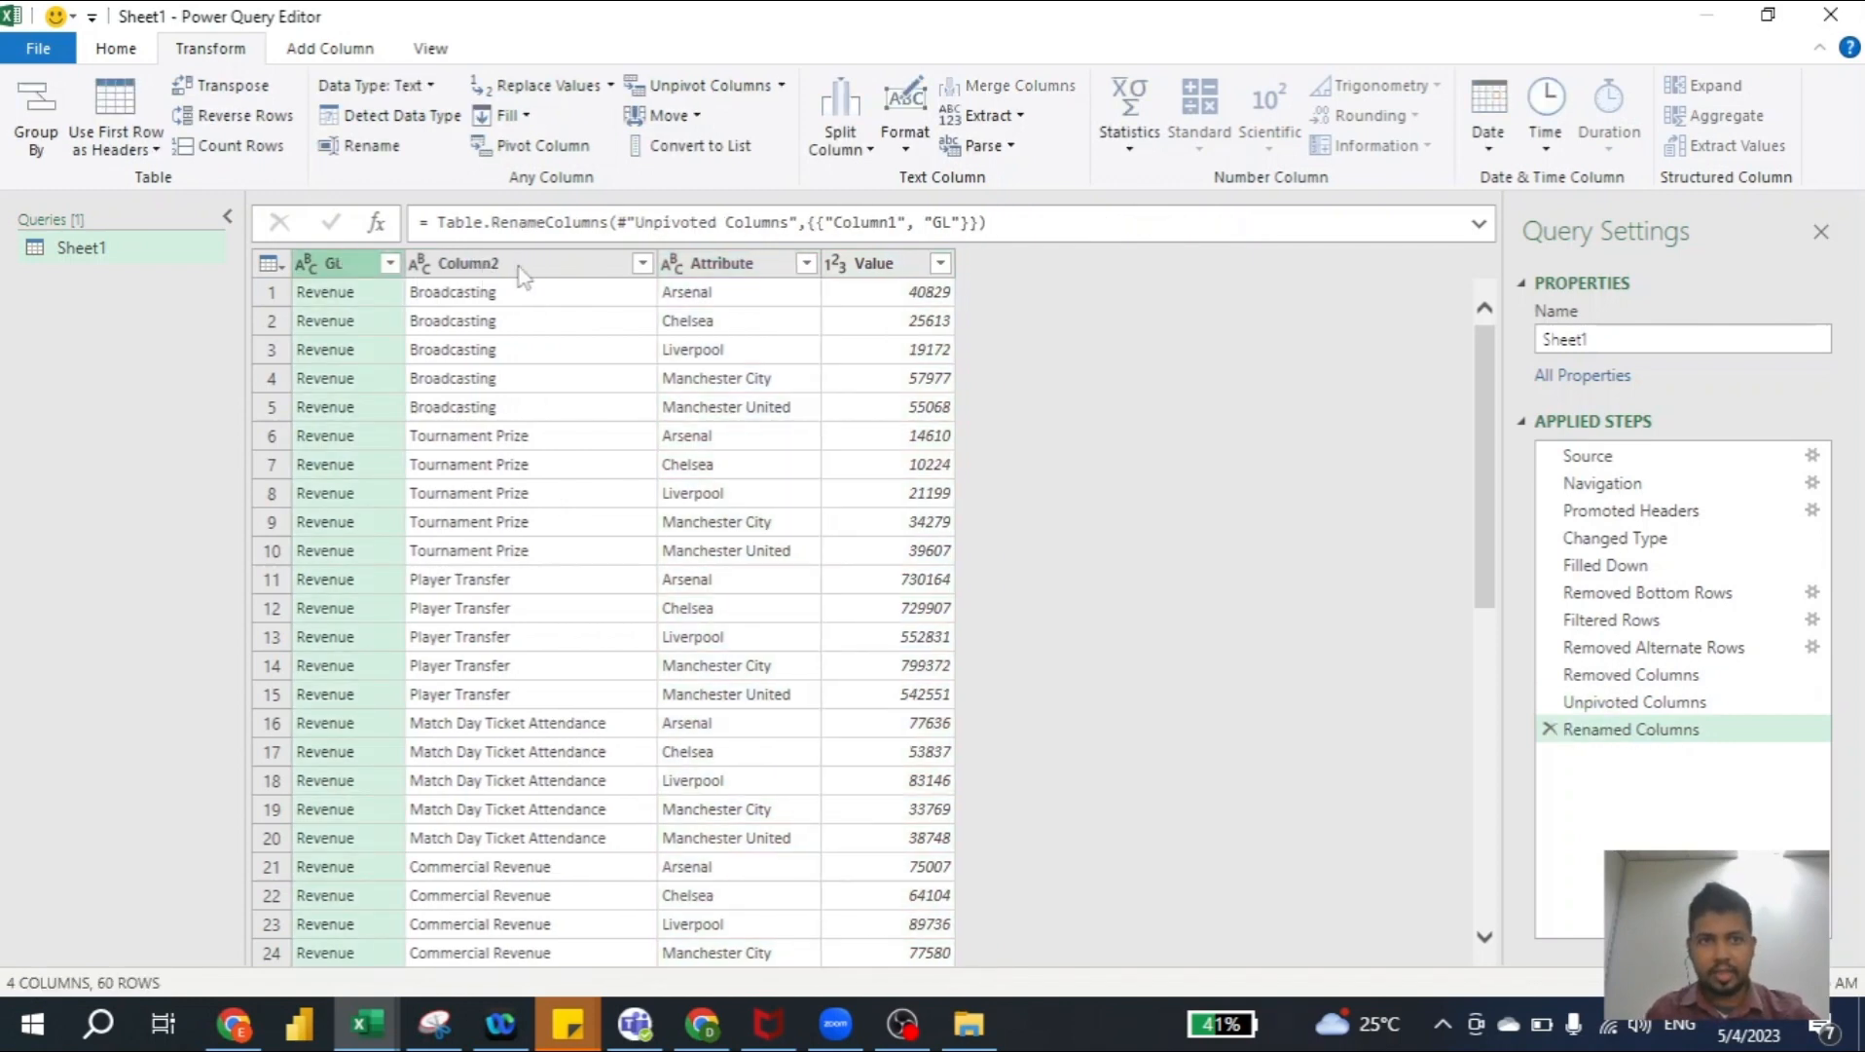
pyautogui.doubleClick(519, 266)
pyautogui.write('GL')
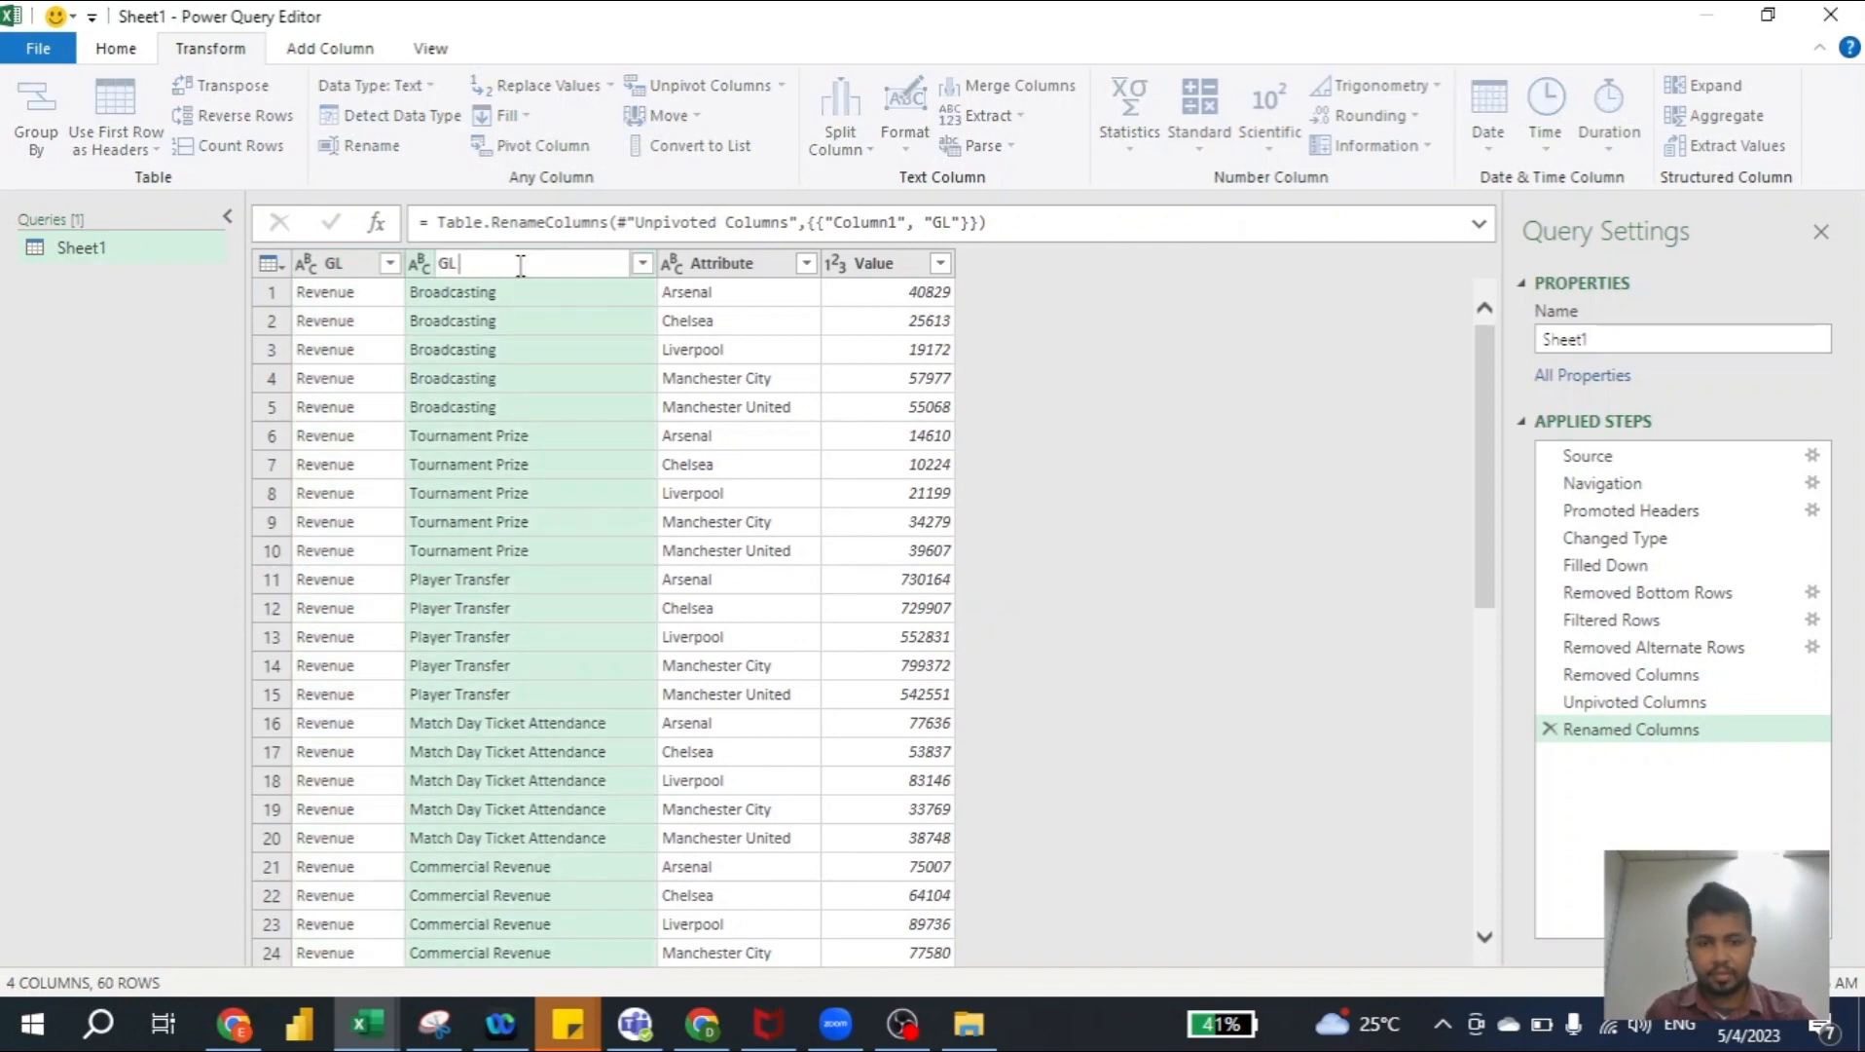
pyautogui.write(' De')
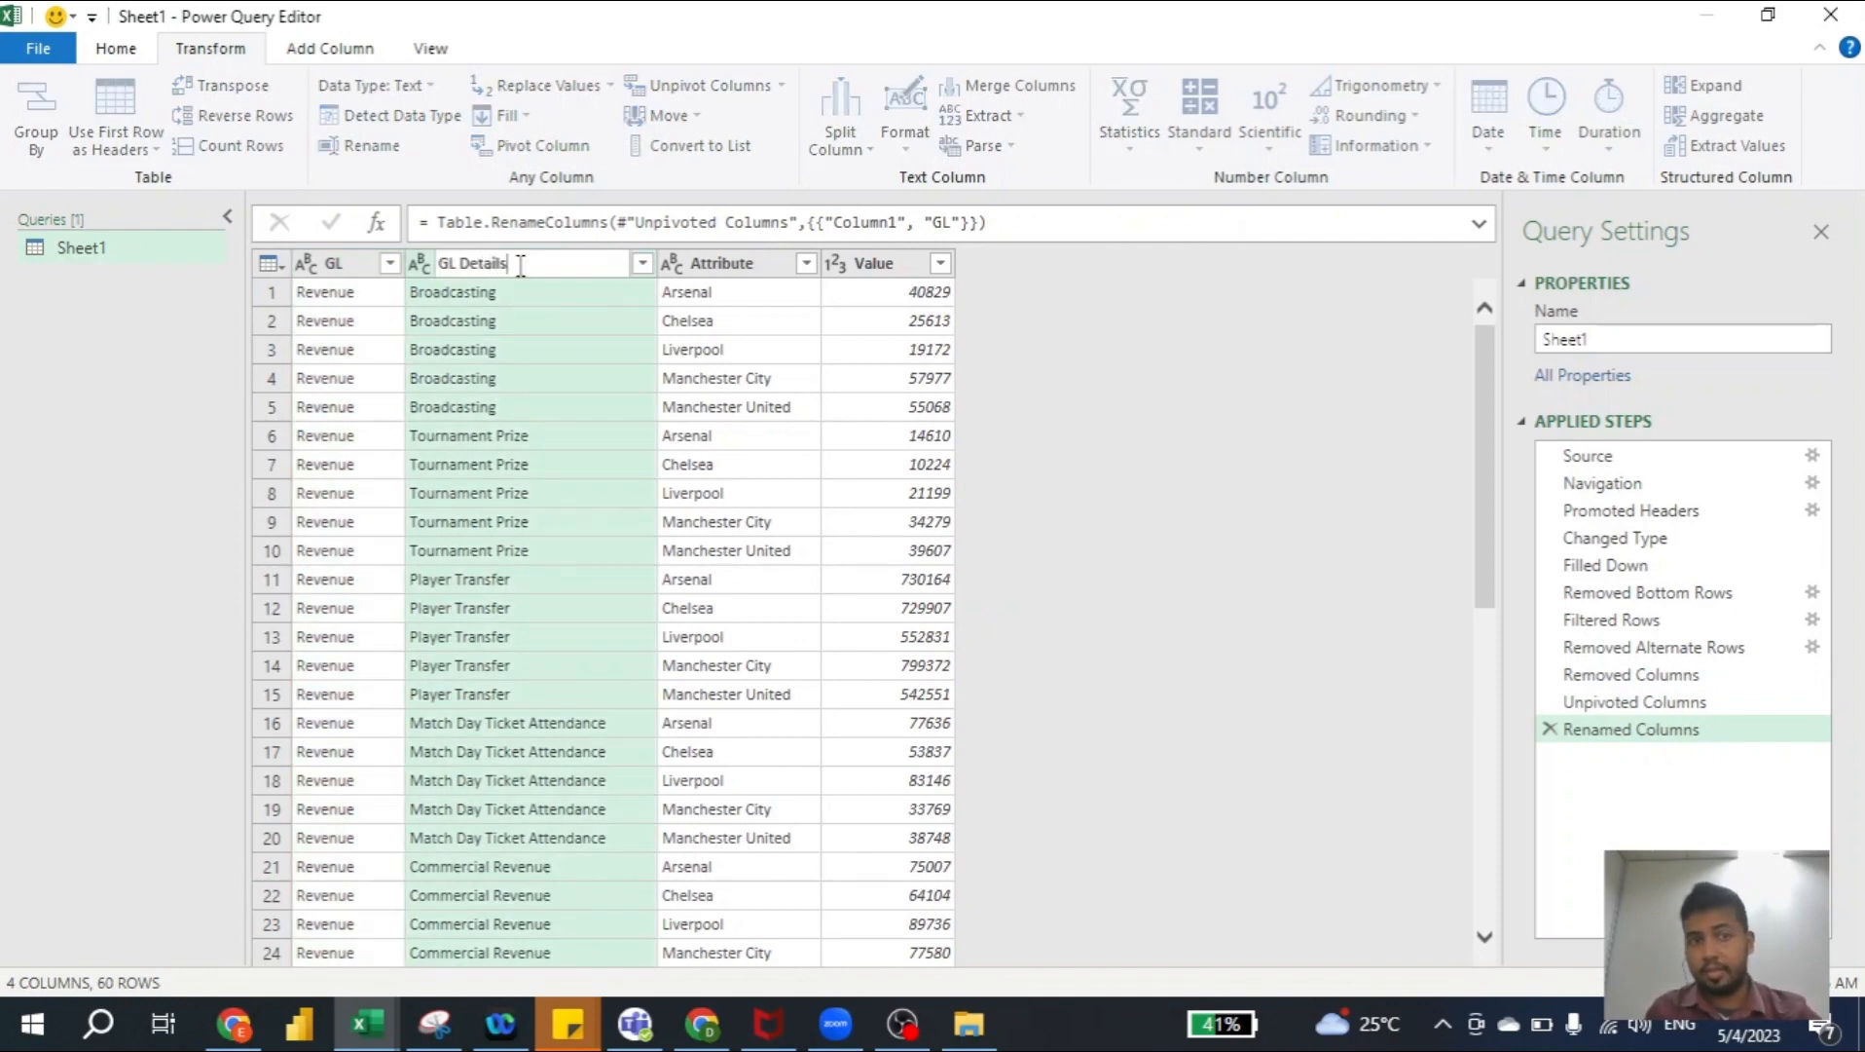
# Rename the Attribute column as Football Clubs and the Value column as RM
pyautogui.doubleClick(722, 265)
pyautogui.write('F')
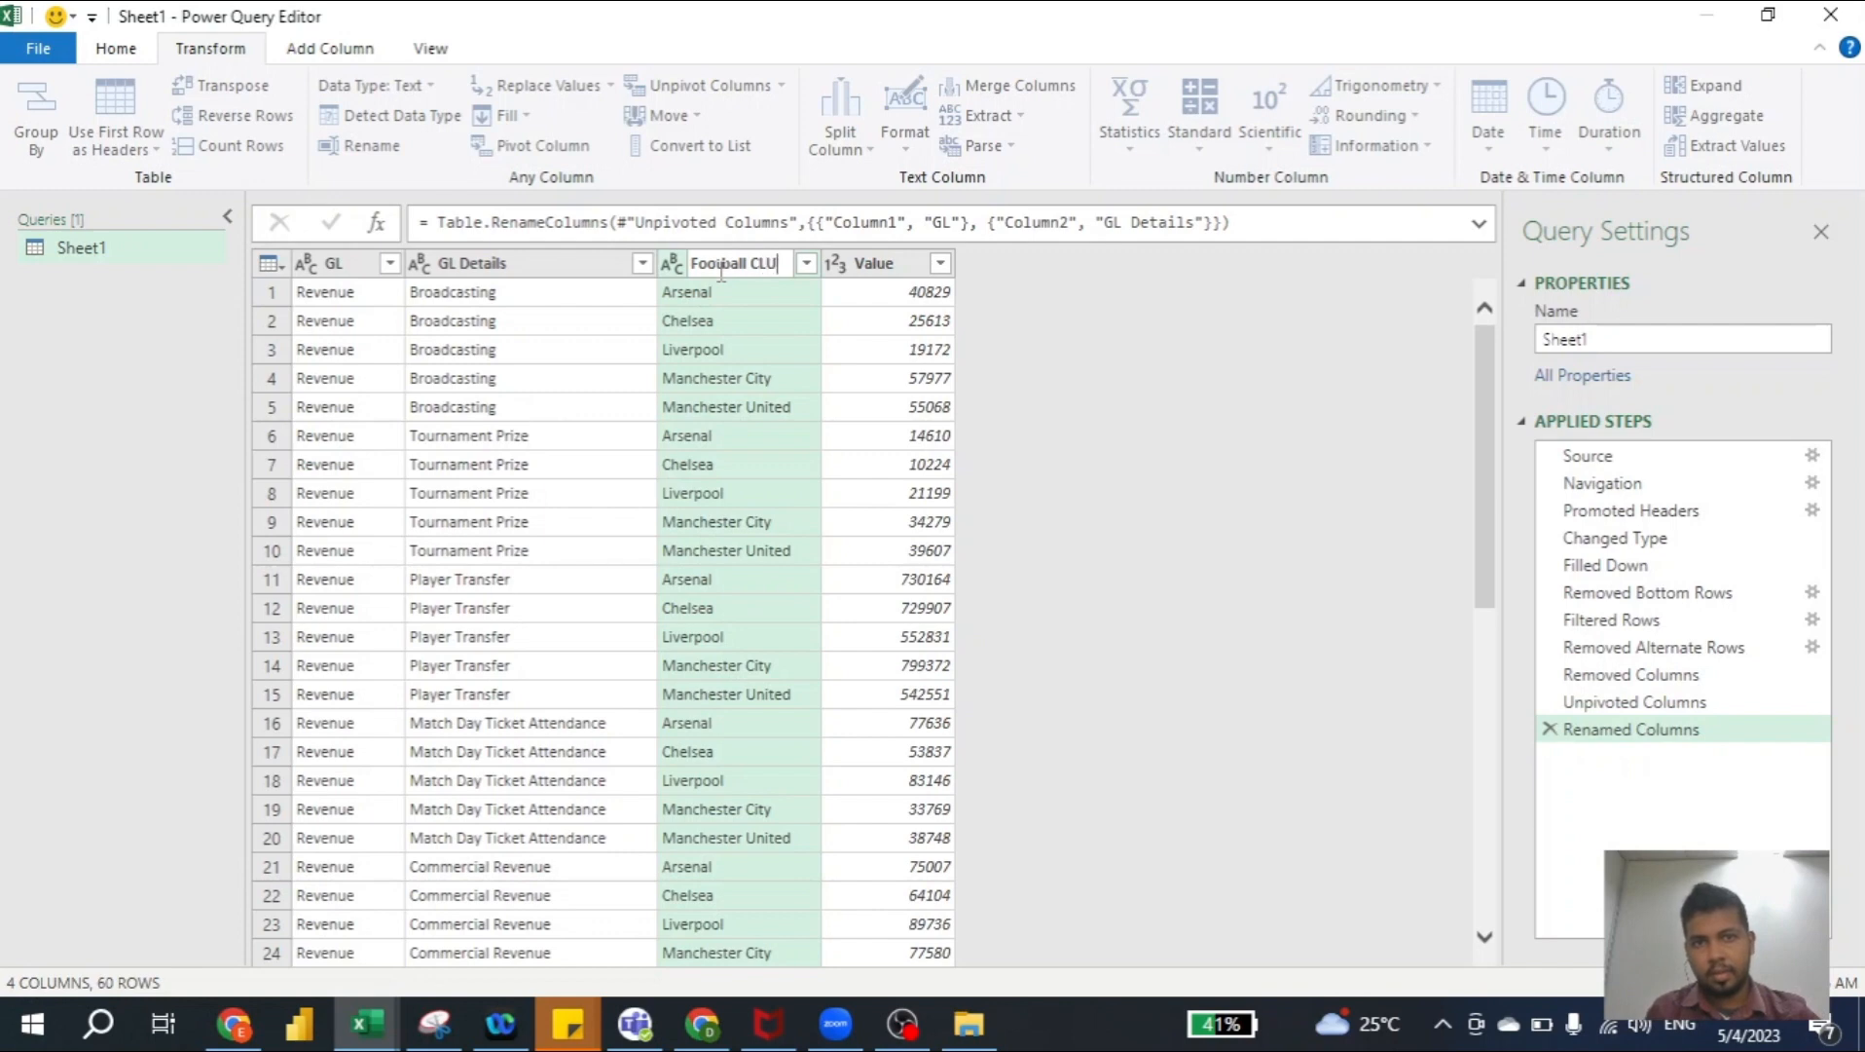
pyautogui.write('ootball Clubs')
pyautogui.press('Return')
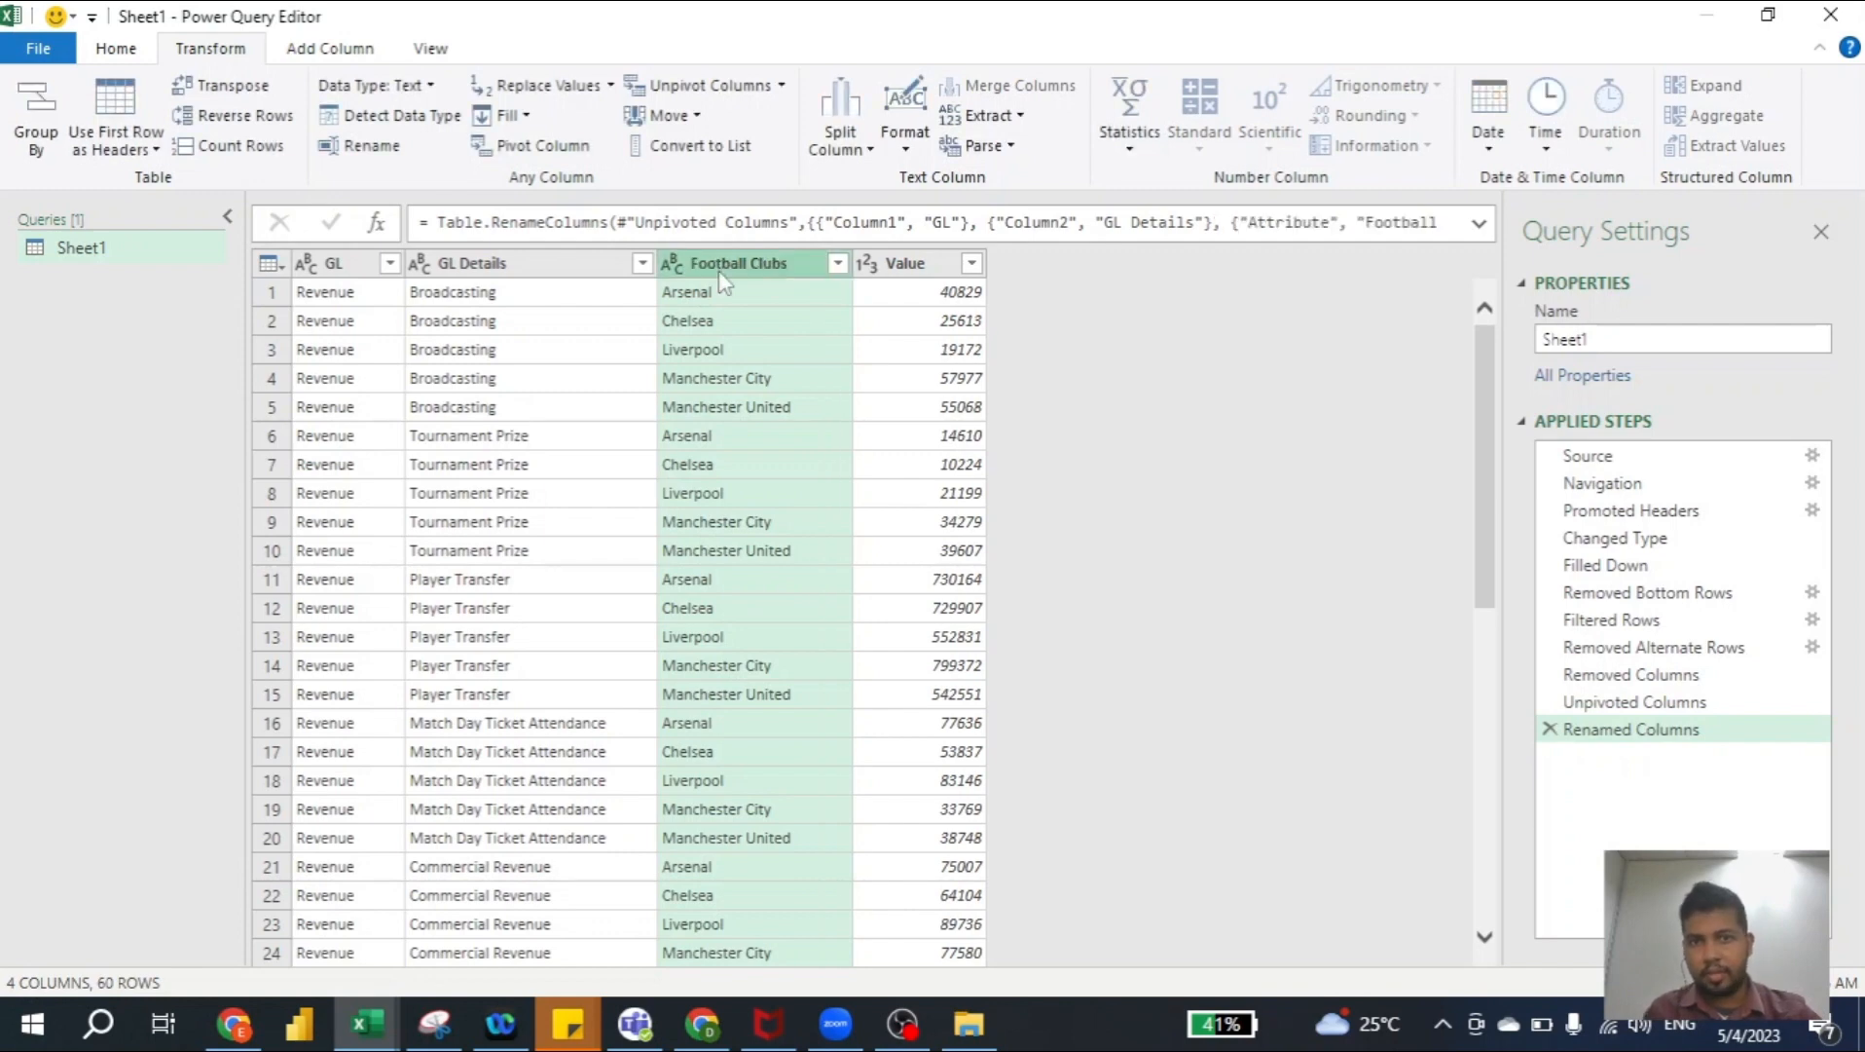
pyautogui.doubleClick(904, 263)
pyautogui.write('RM')
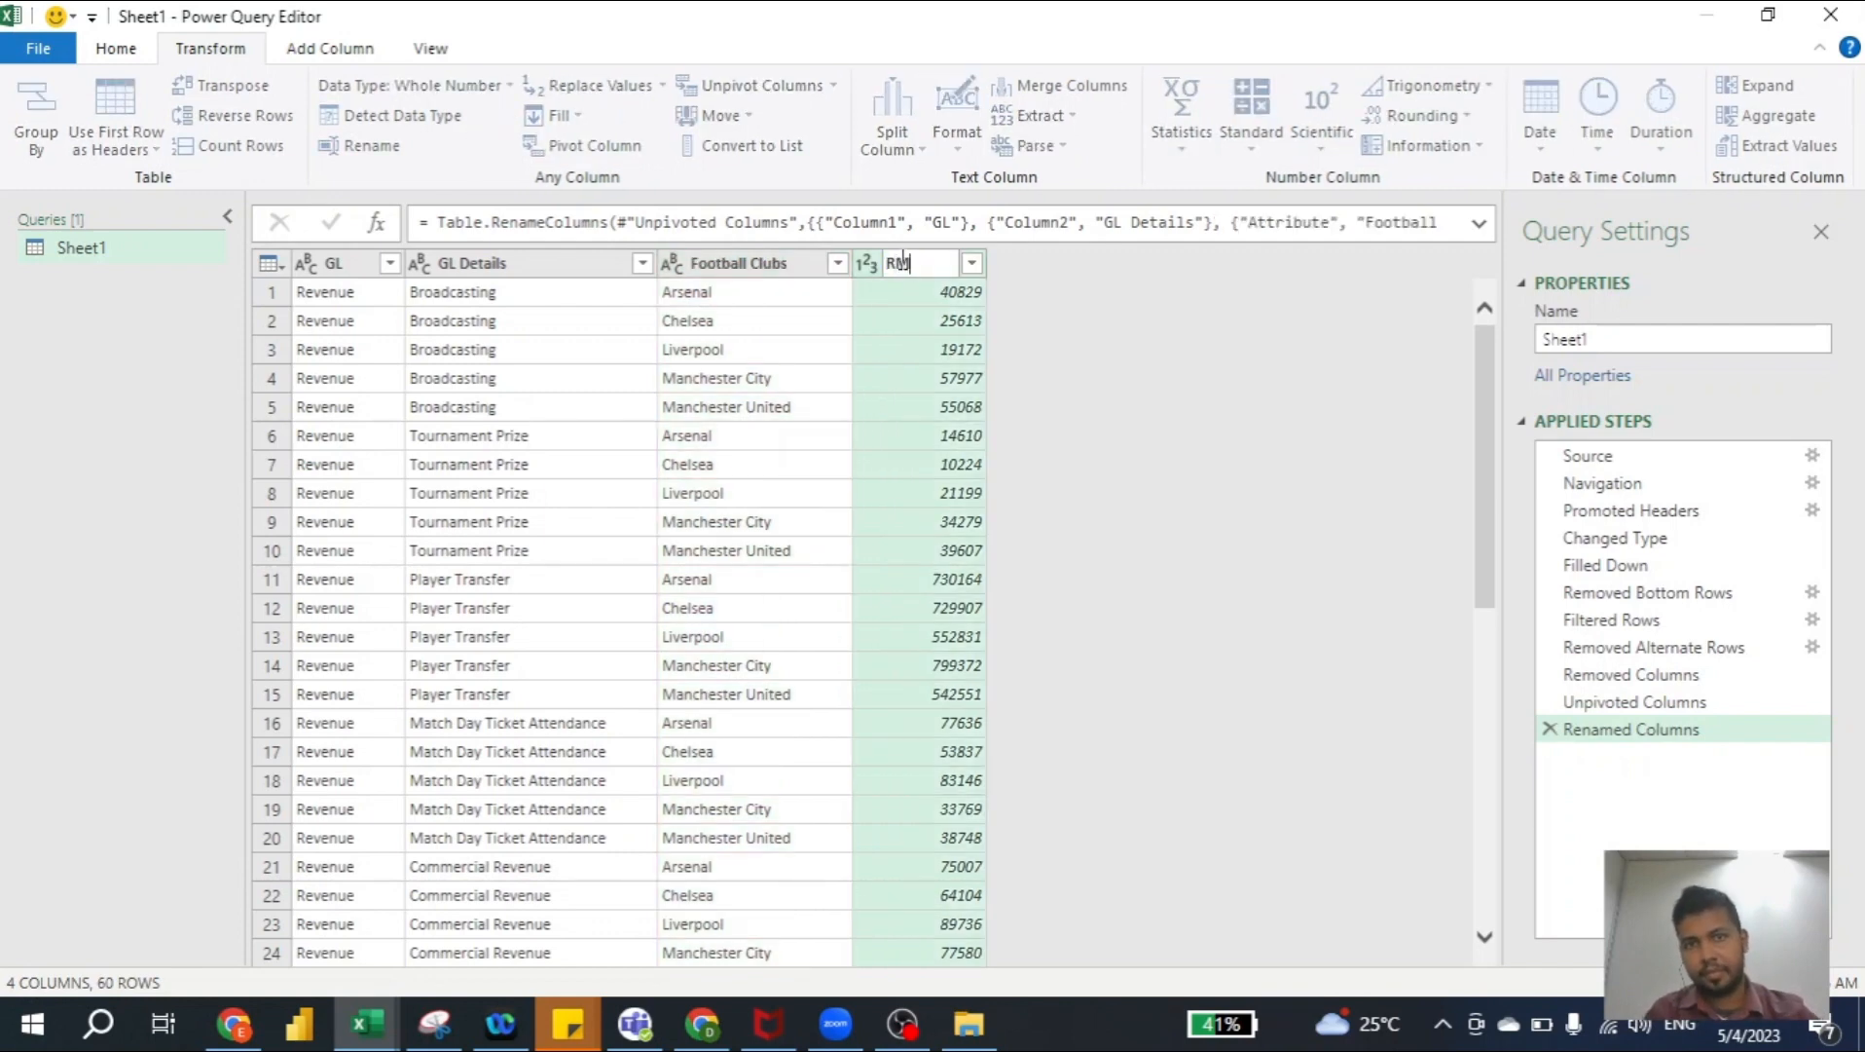
pyautogui.press('Return')
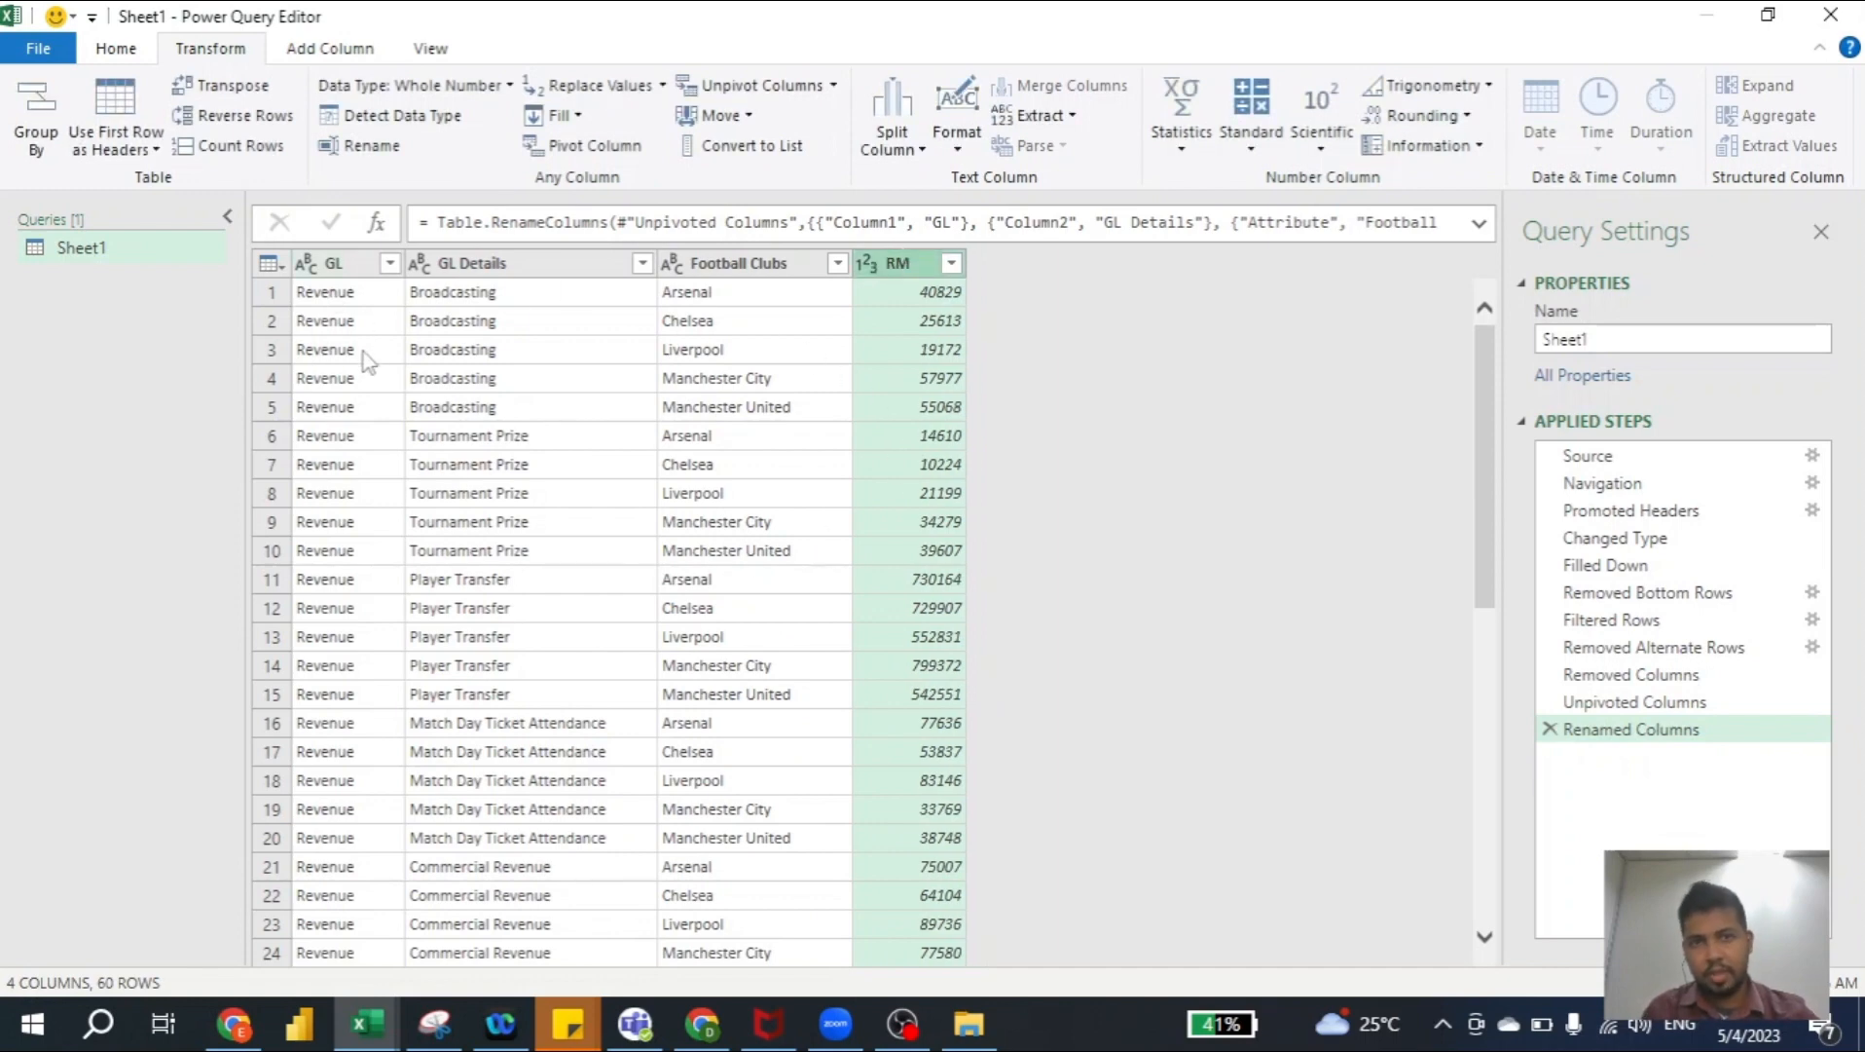
# Close the query editor, load the cleaned data into the workbook and rename its worksheet as Raw Data from Src
pyautogui.click(116, 48)
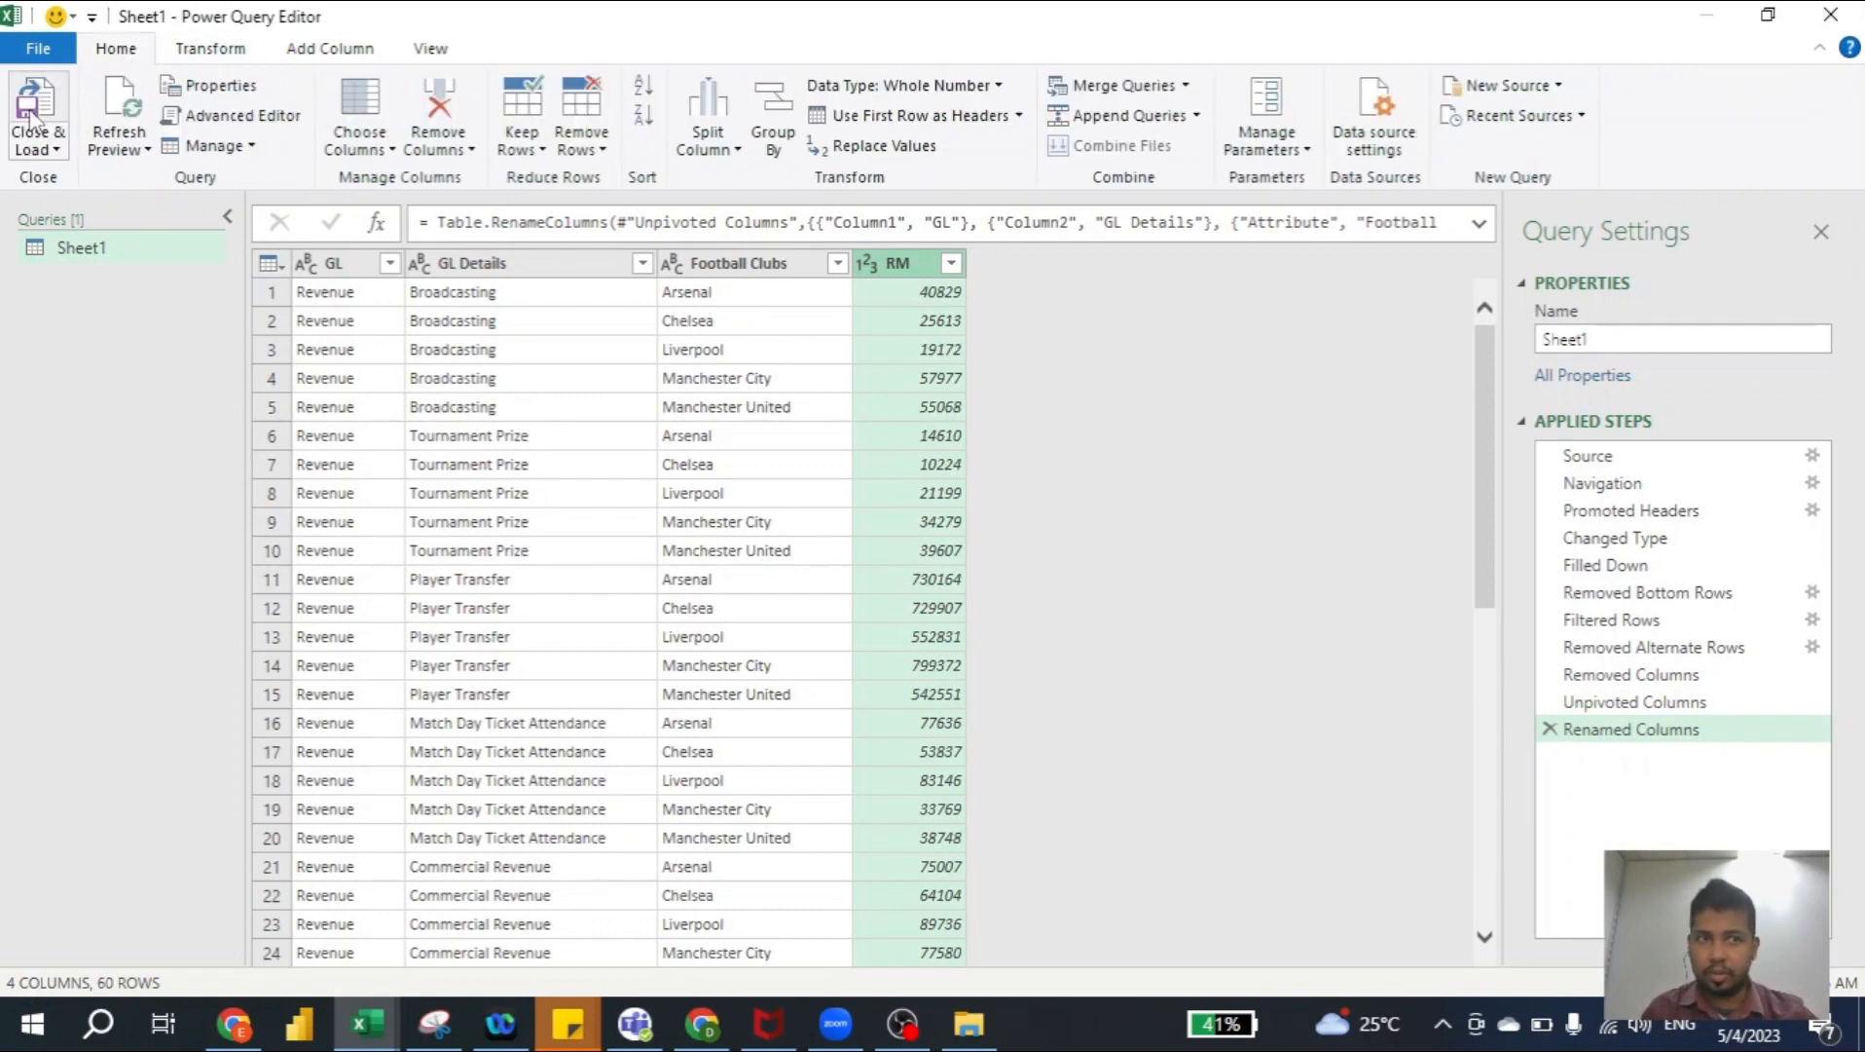
pyautogui.click(34, 115)
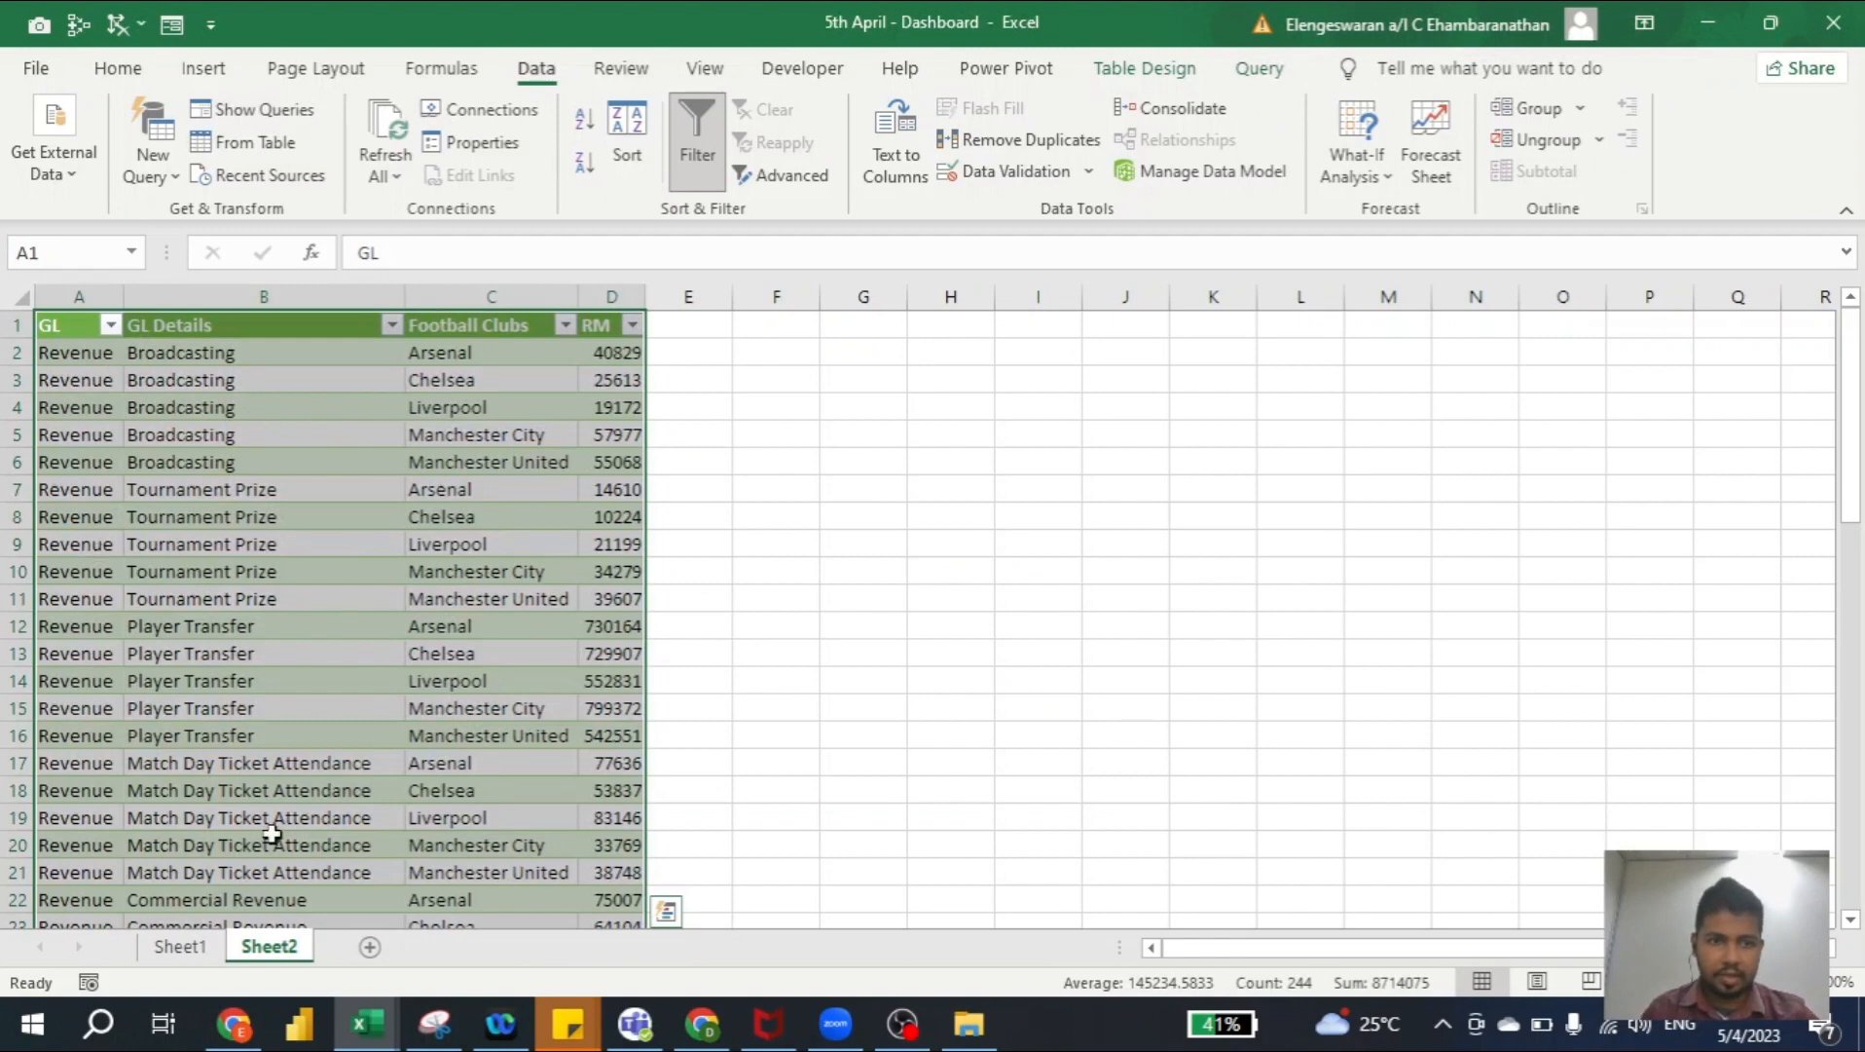
pyautogui.rightClick(280, 964)
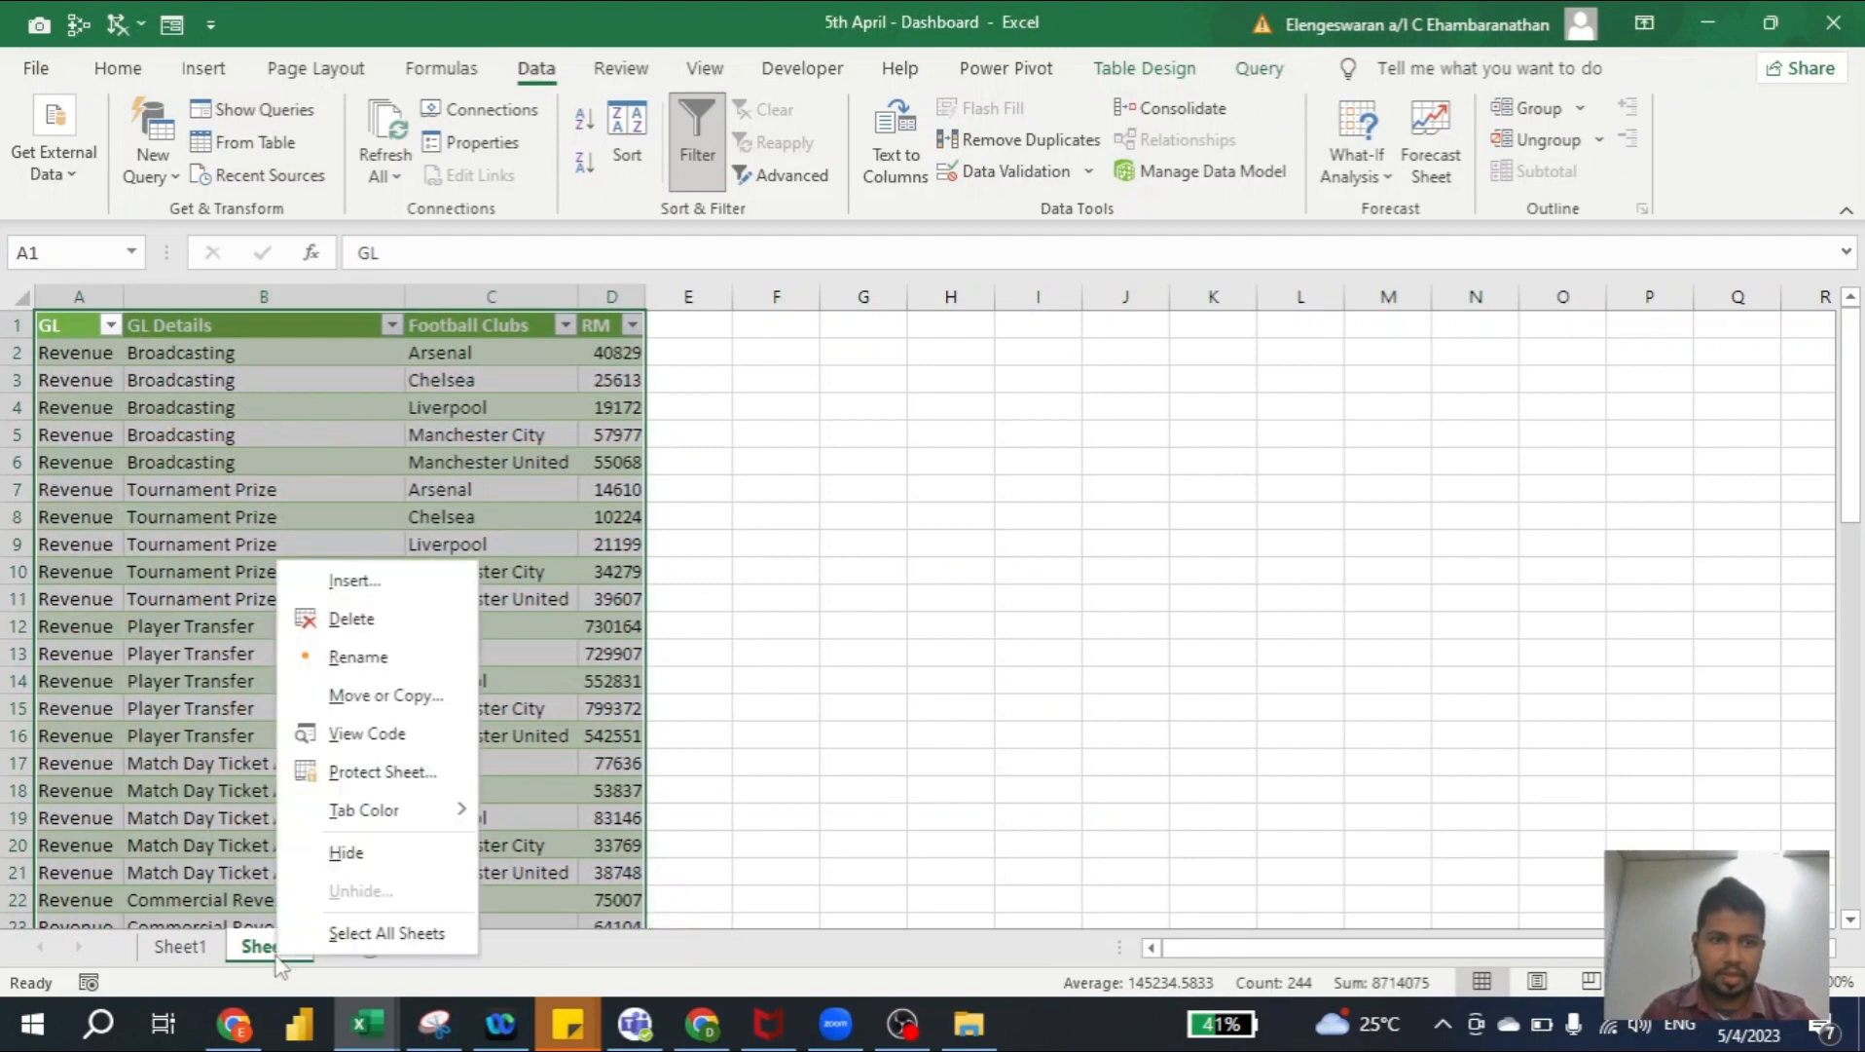
pyautogui.click(368, 664)
pyautogui.write('rAW')
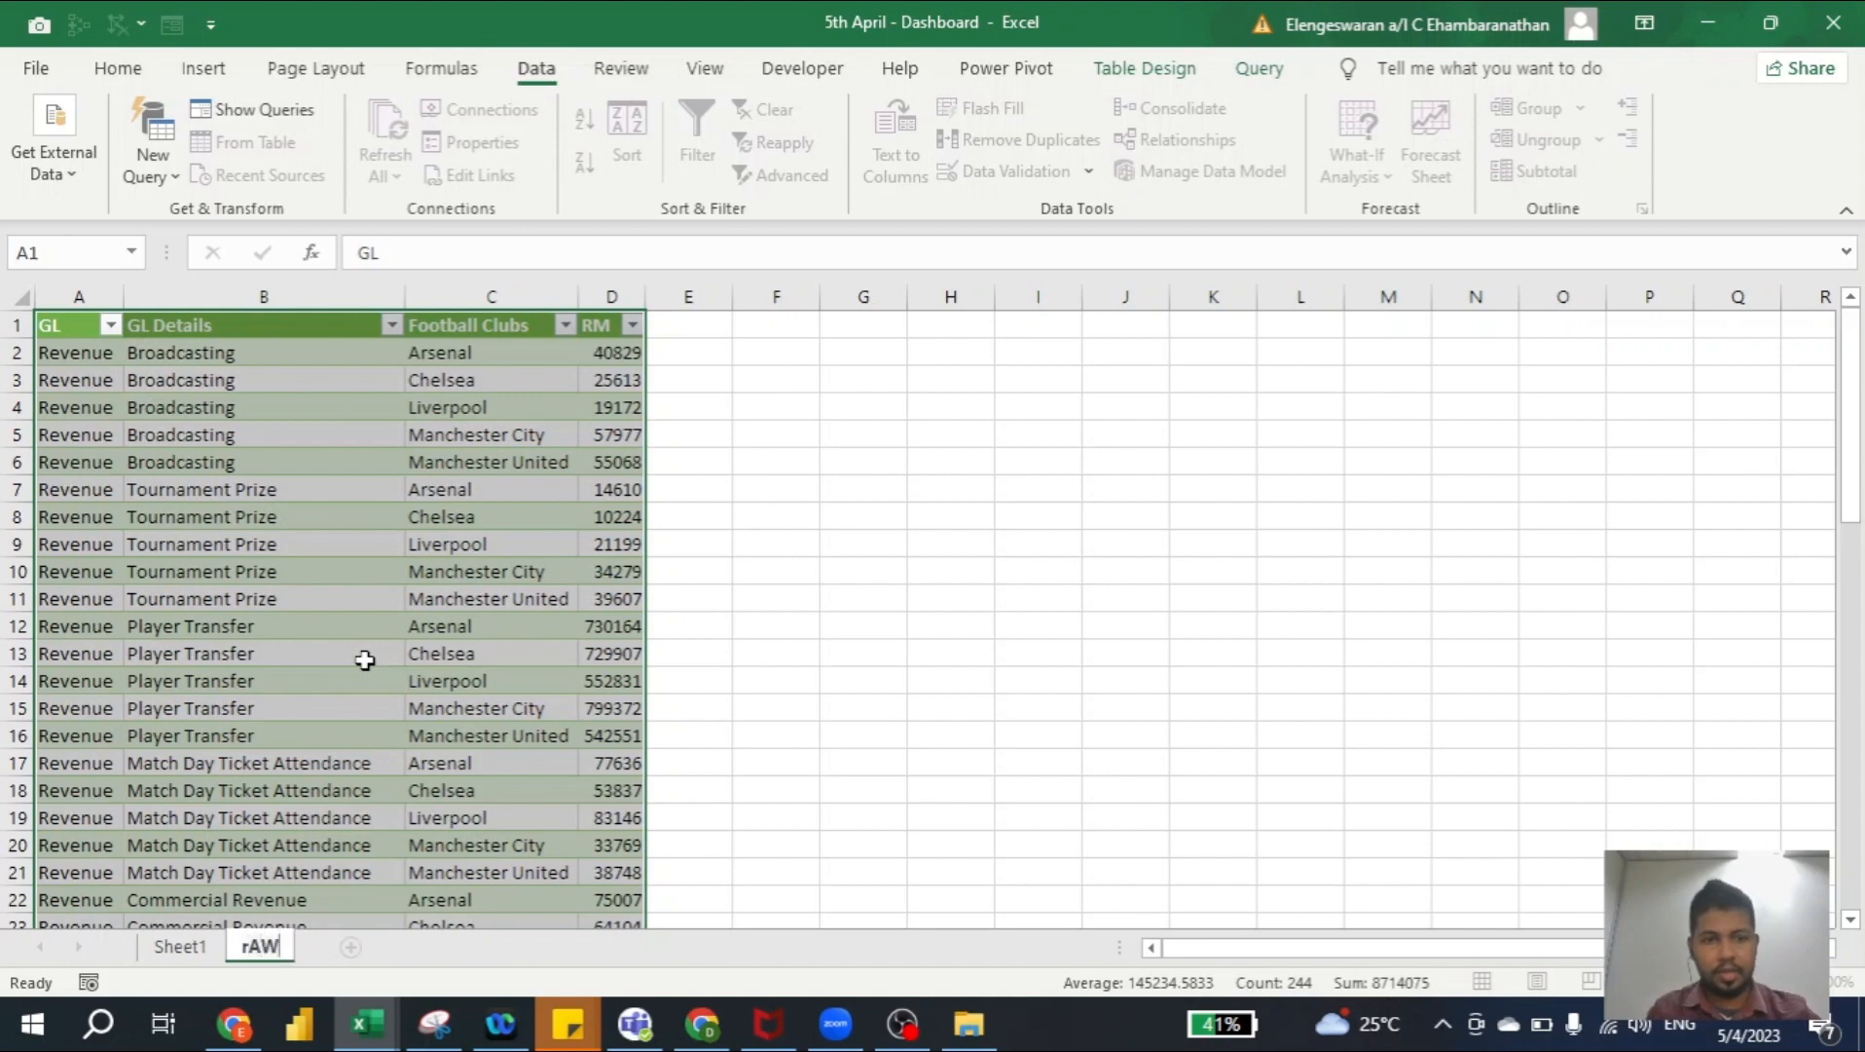
pyautogui.press('BackSpace')
pyautogui.press('BackSpace')
pyautogui.press('BackSpace')
pyautogui.write('Raw ')
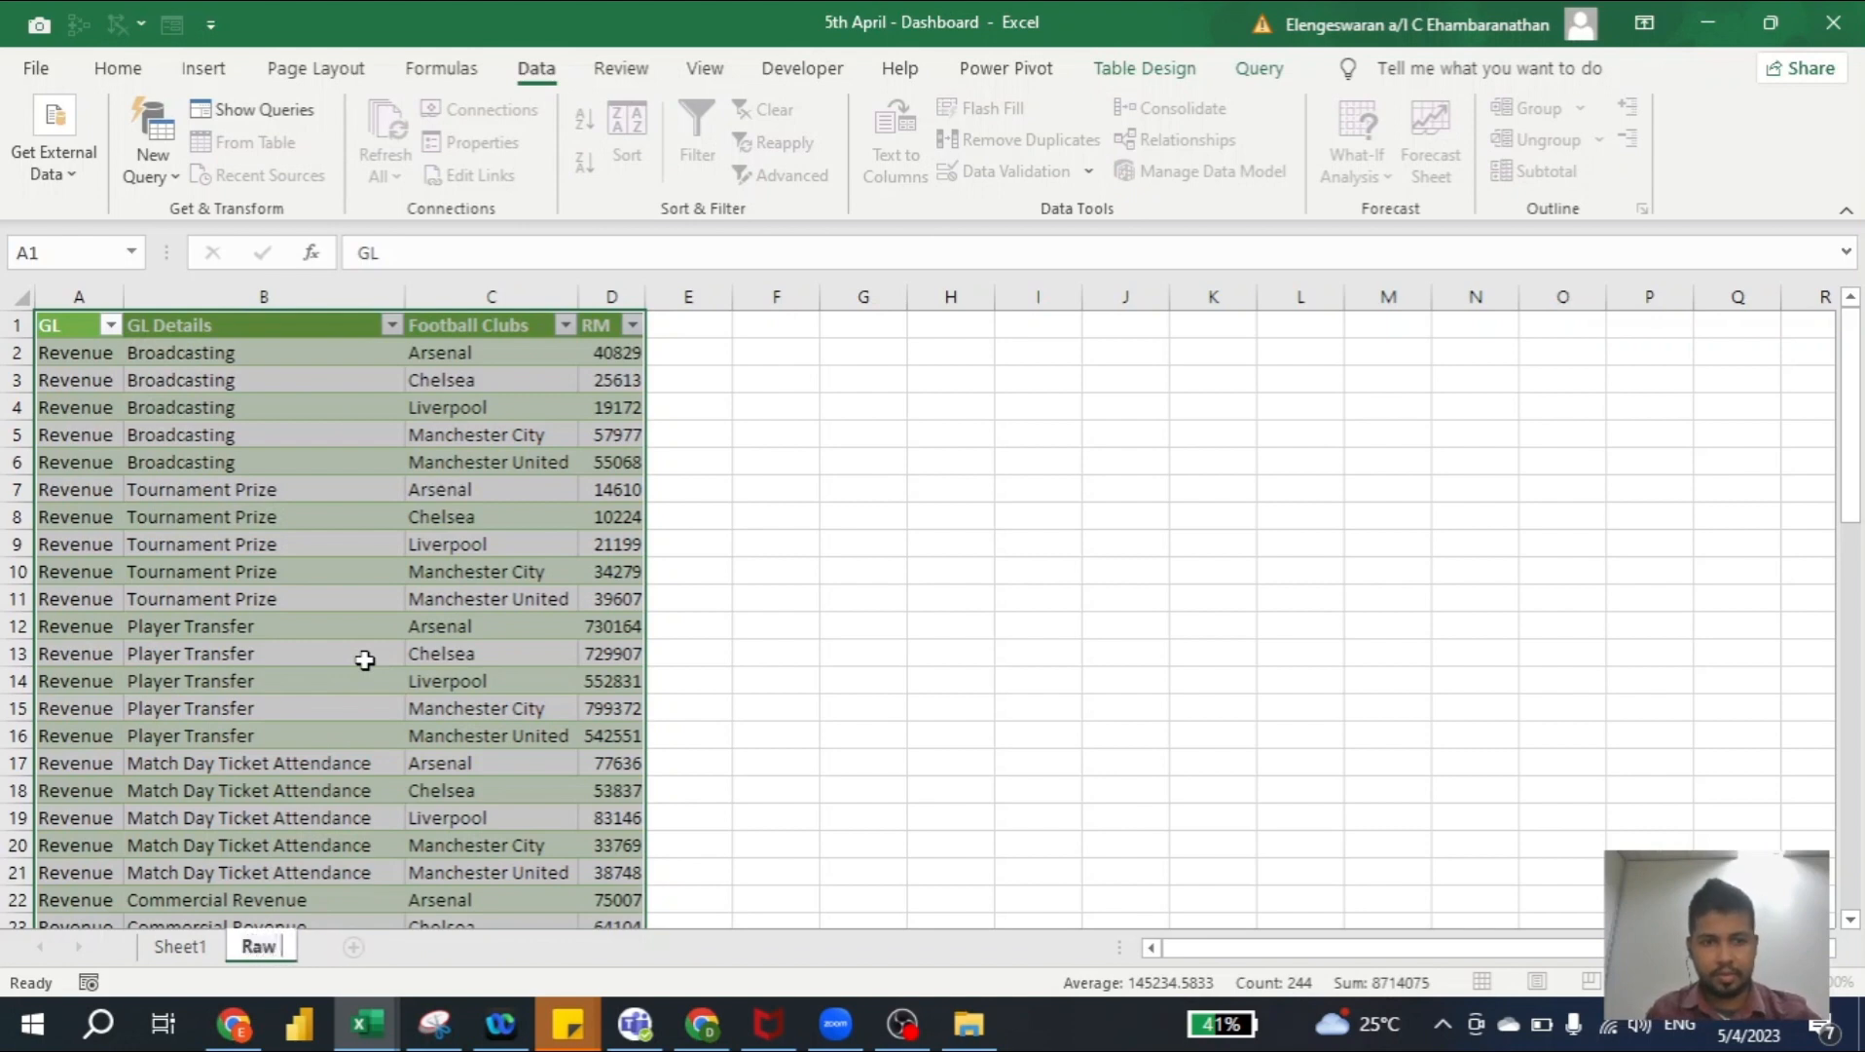
pyautogui.write('Data from ')
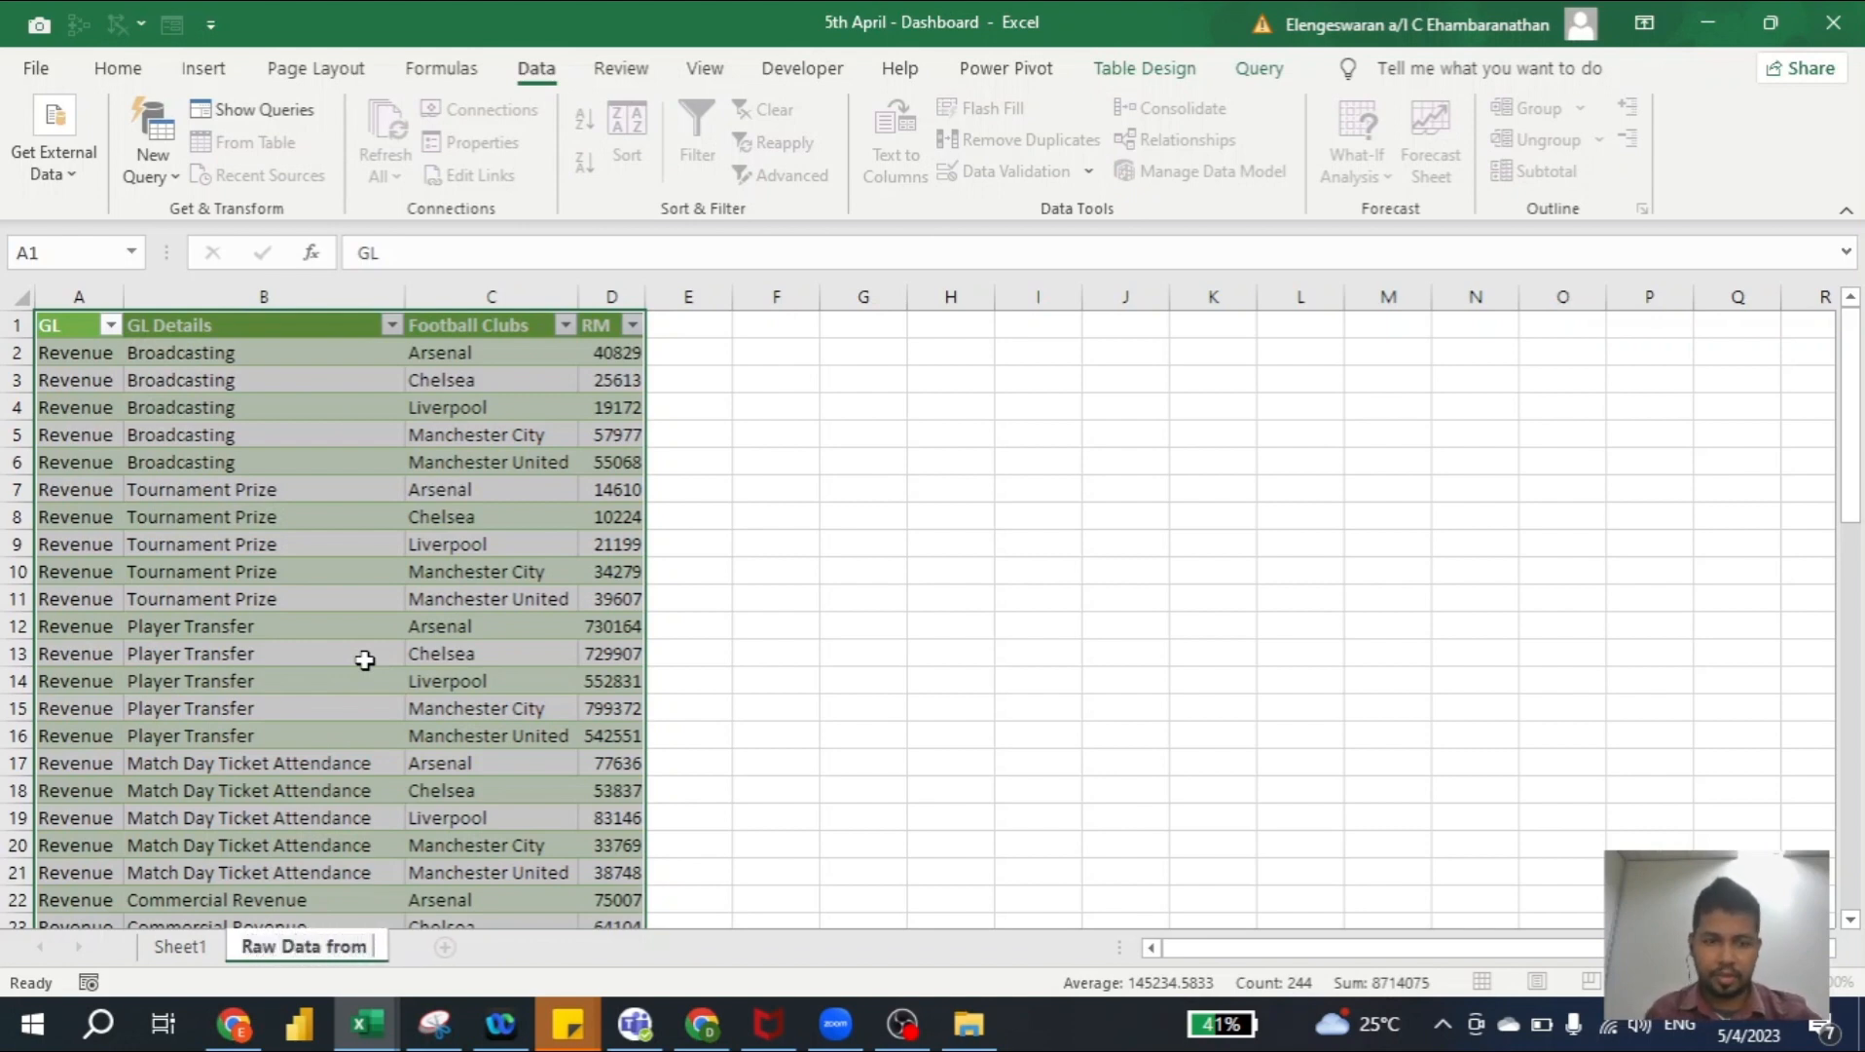
pyautogui.write('Src')
pyautogui.press('Return')
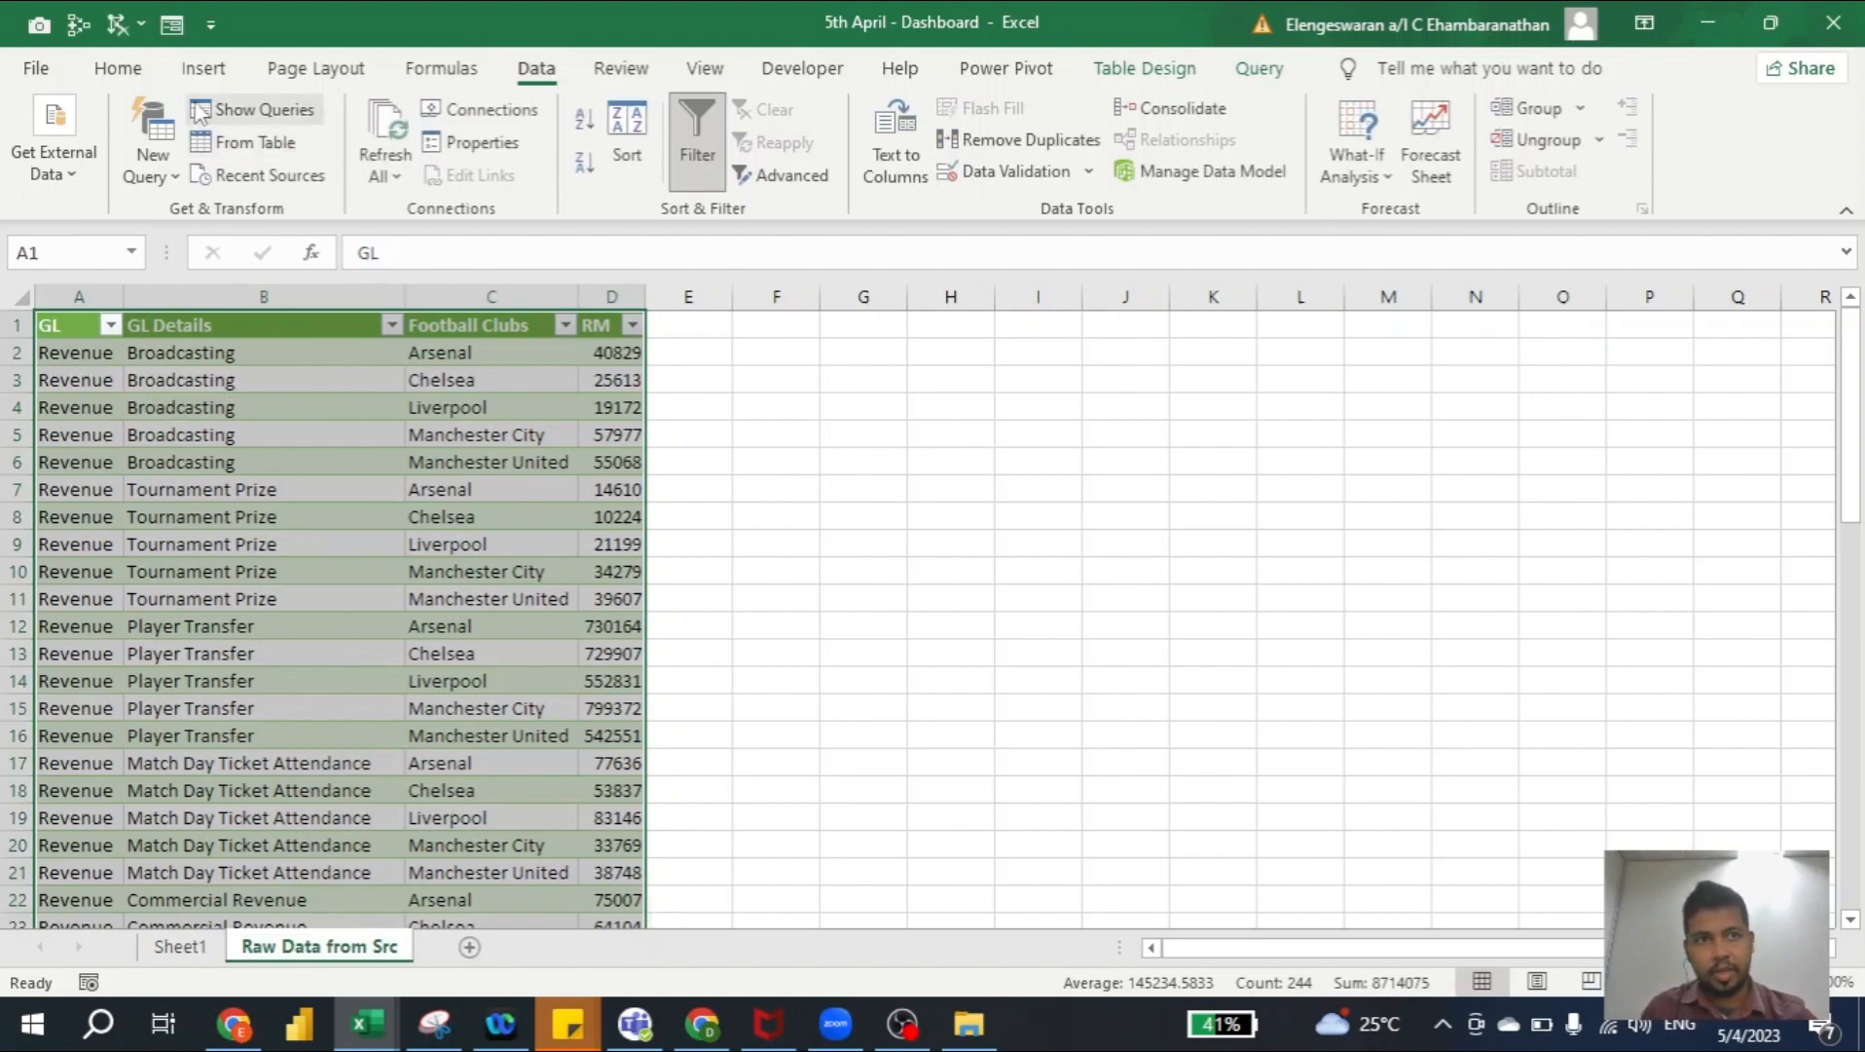
# Create a PivotTable from the loaded data table, placed on the existing Sheet1 at cell A1
pyautogui.click(199, 70)
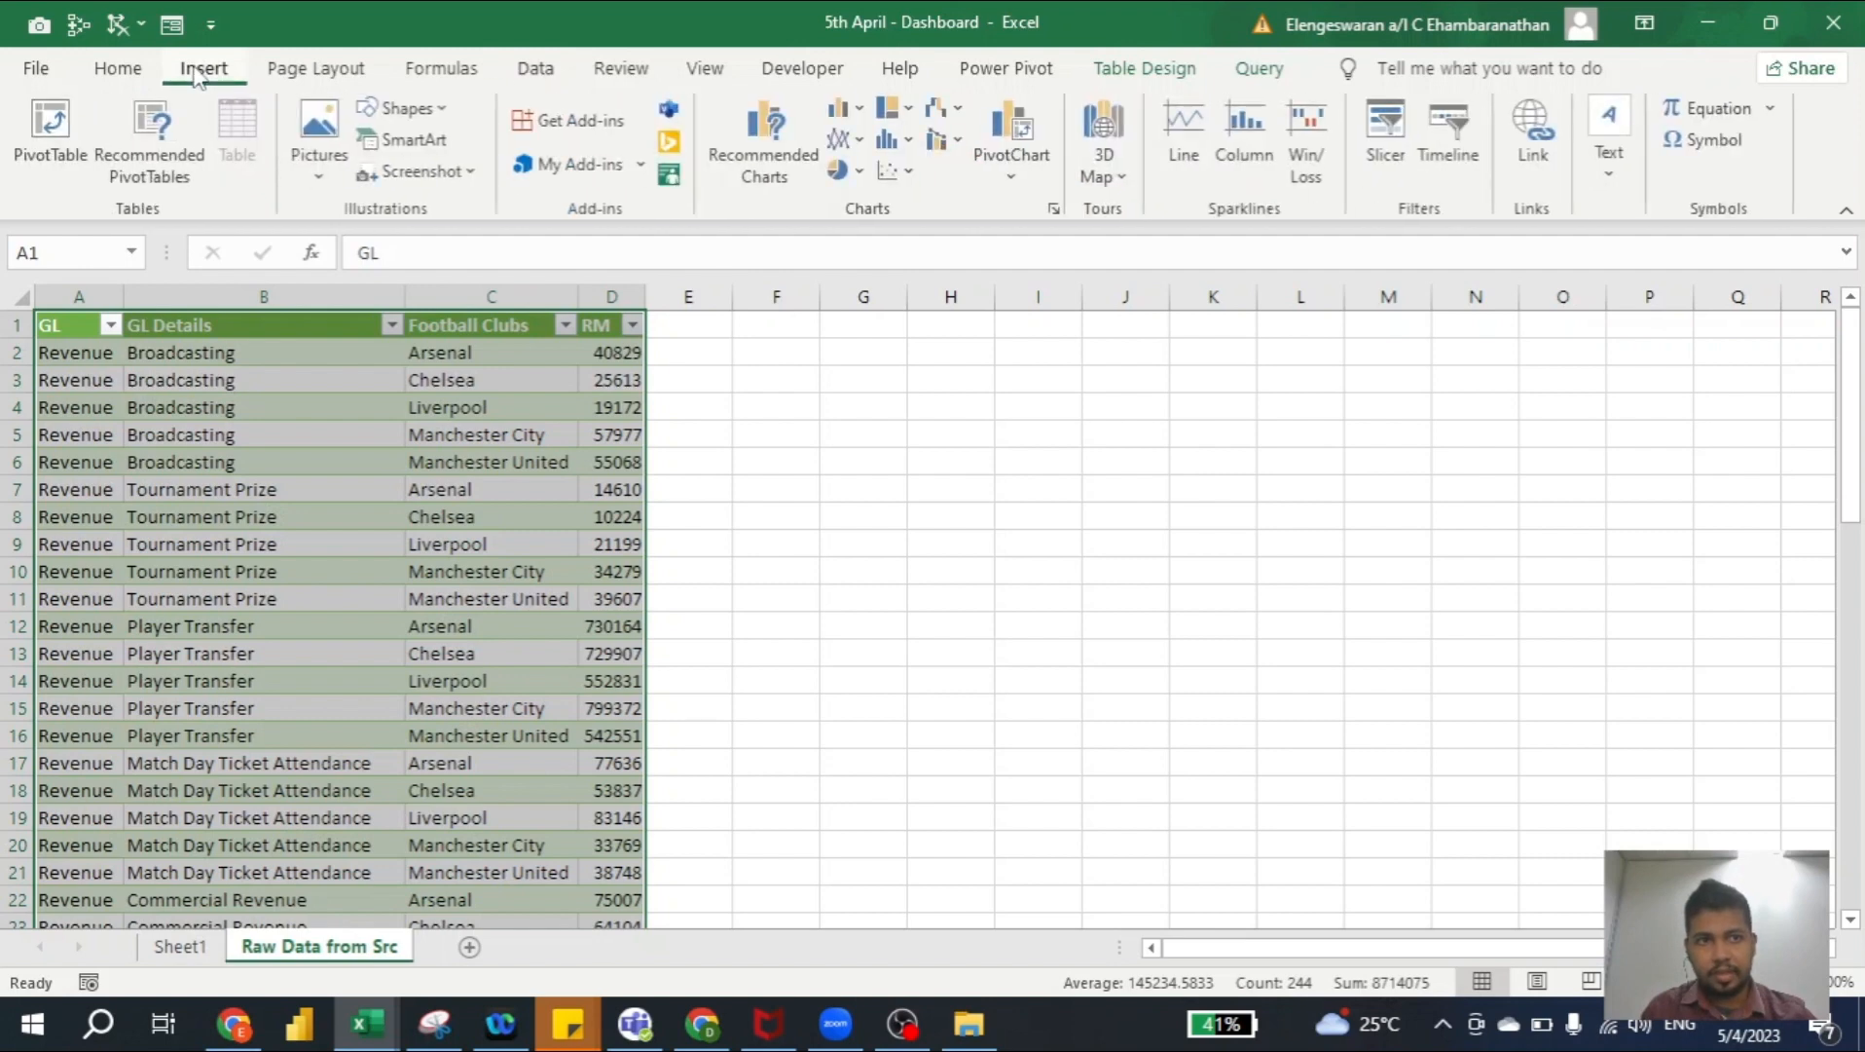
pyautogui.click(151, 453)
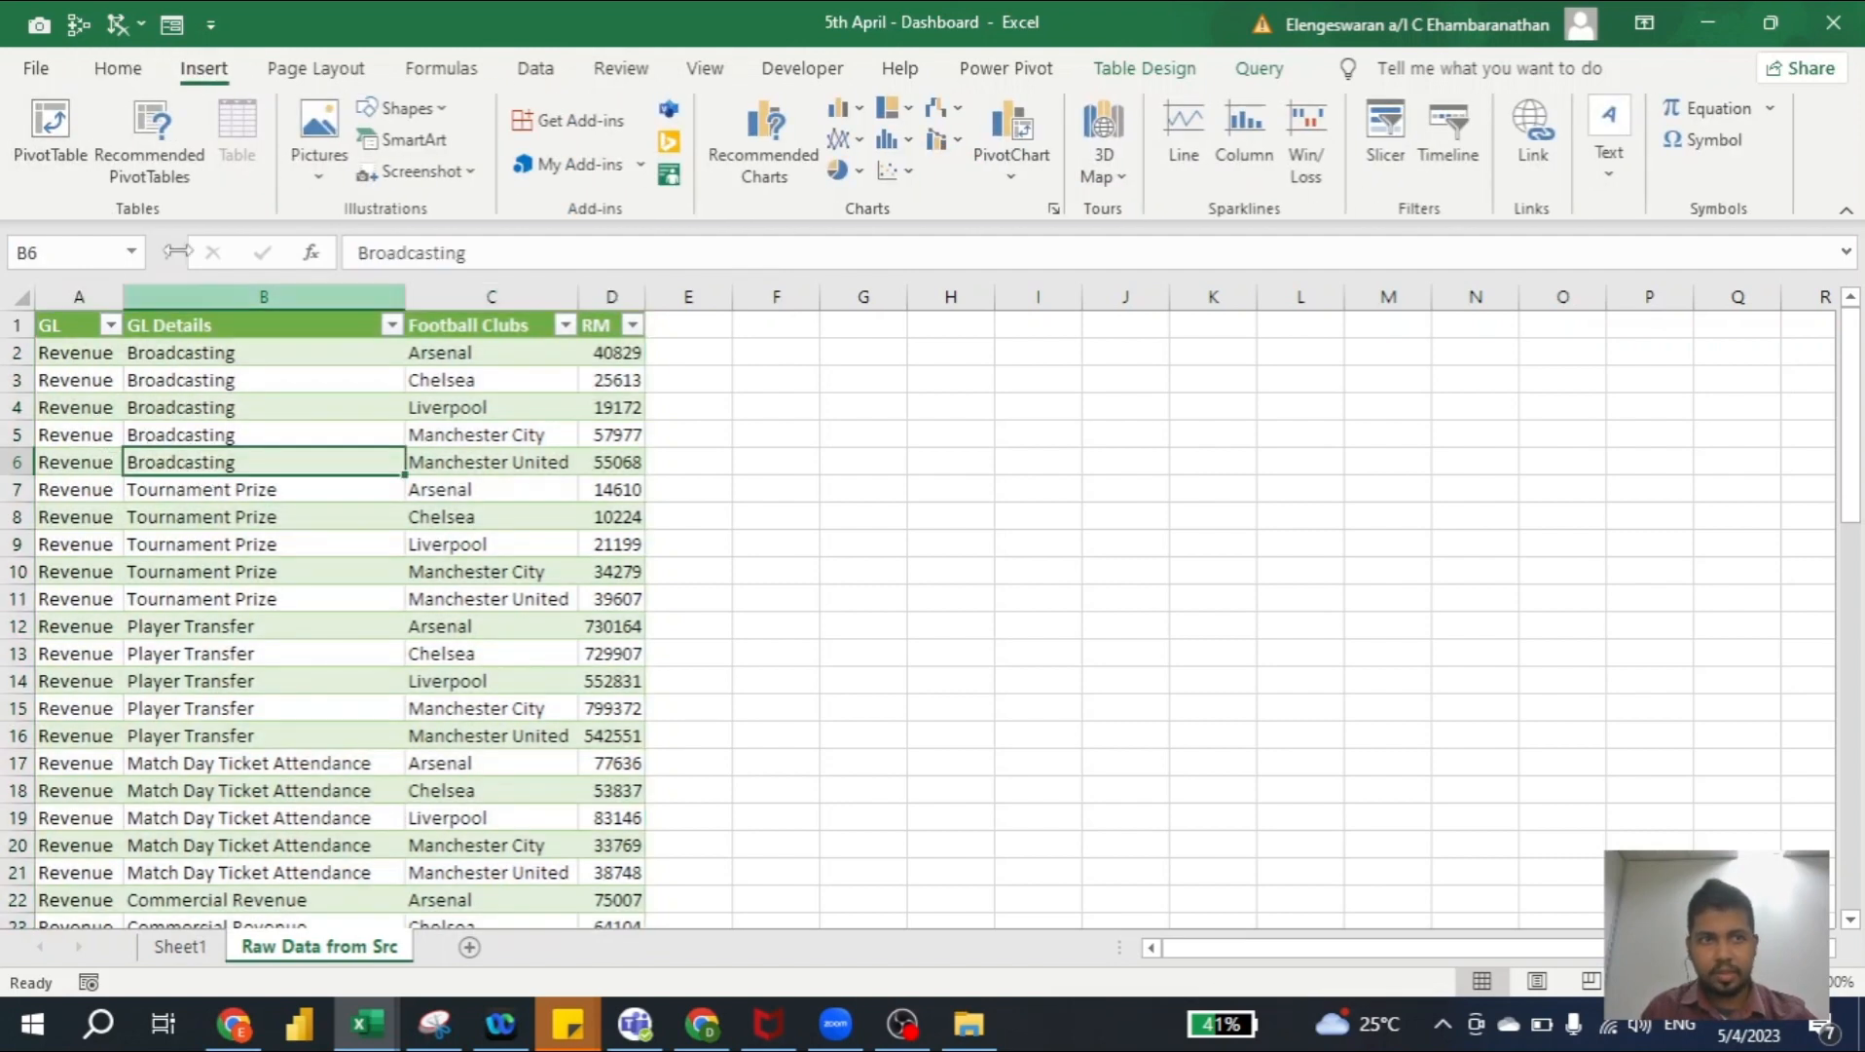
pyautogui.click(30, 141)
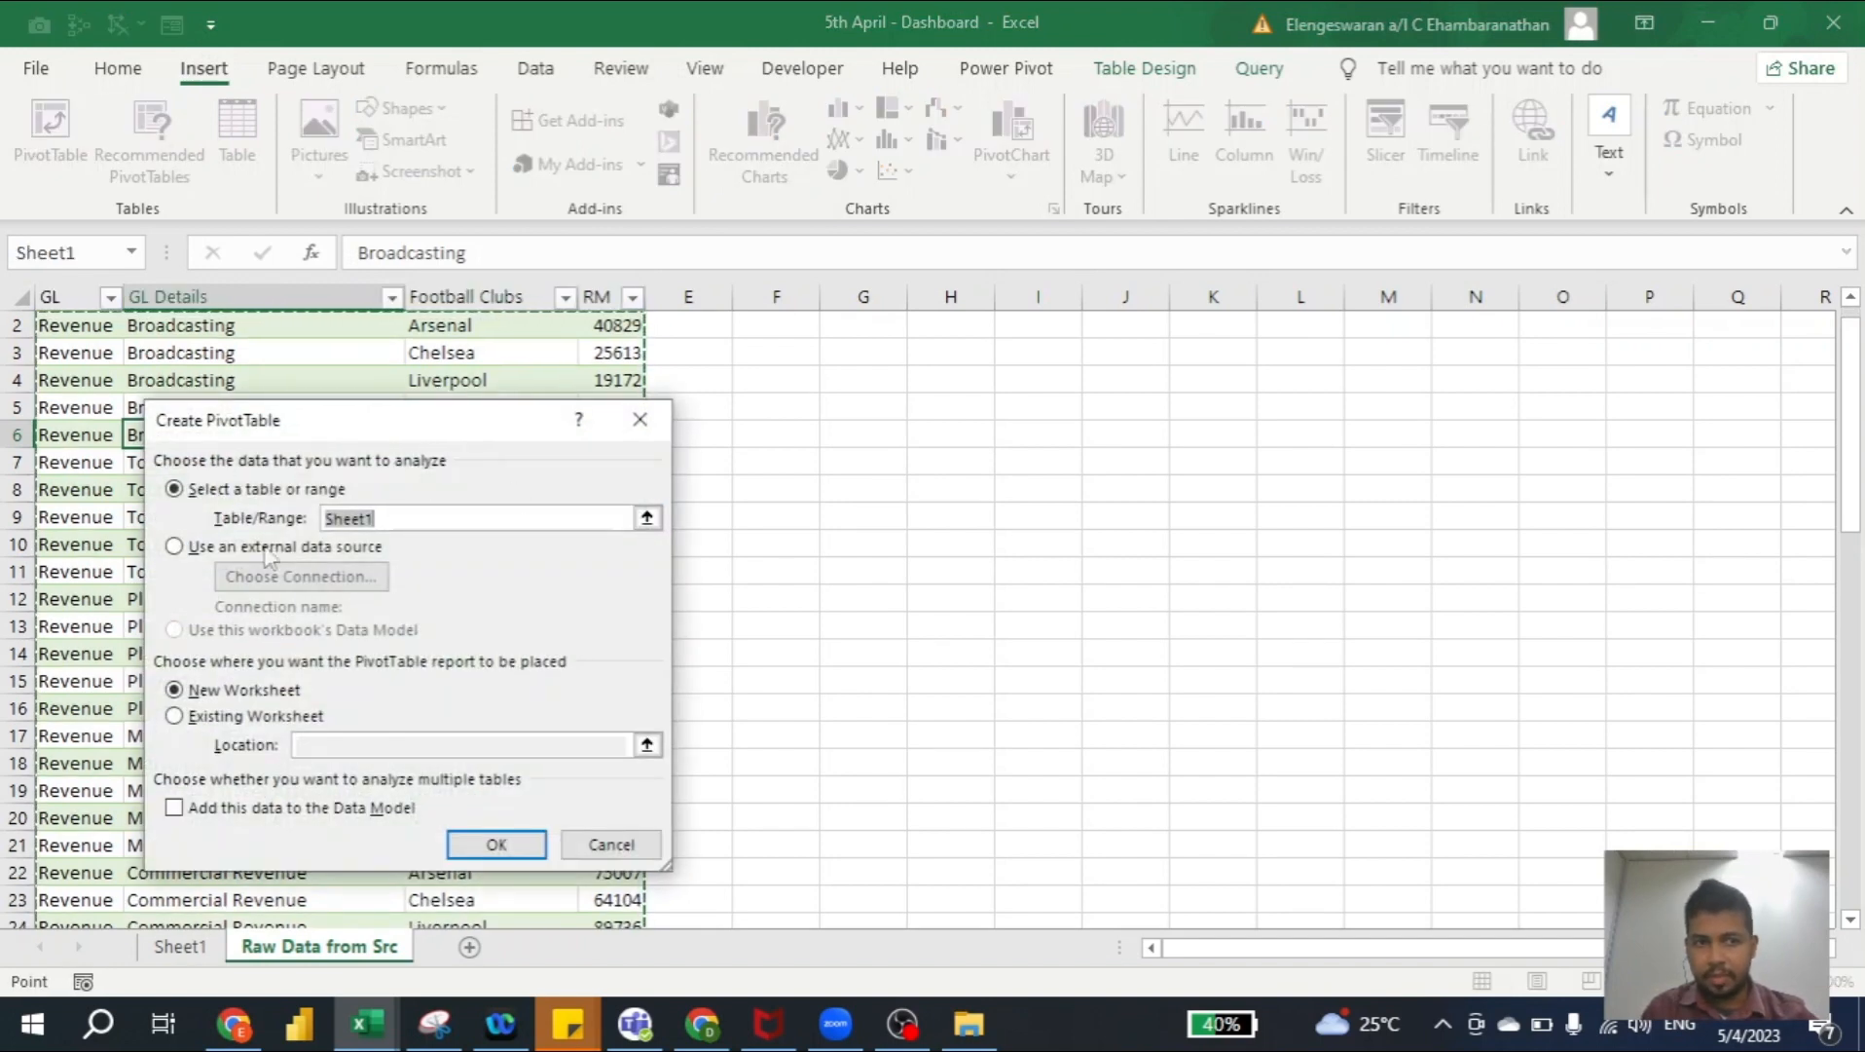
pyautogui.click(205, 720)
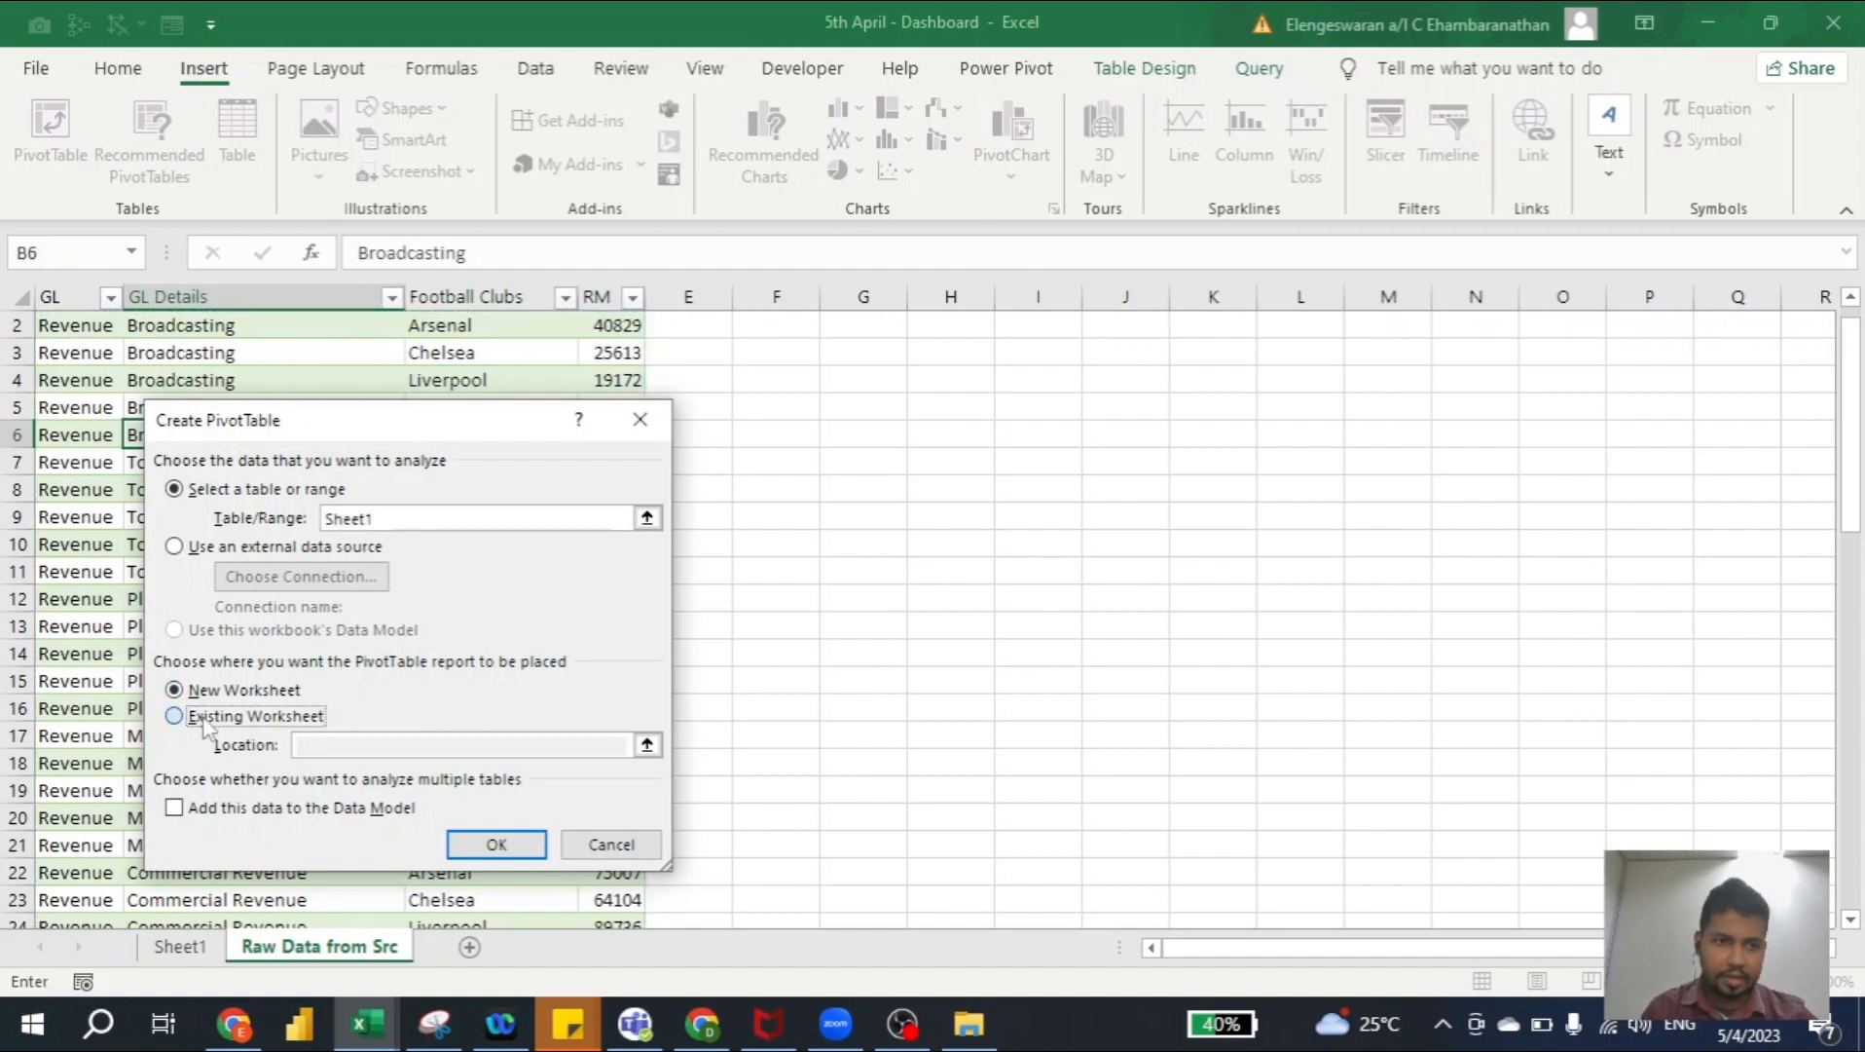
pyautogui.click(343, 744)
pyautogui.click(180, 945)
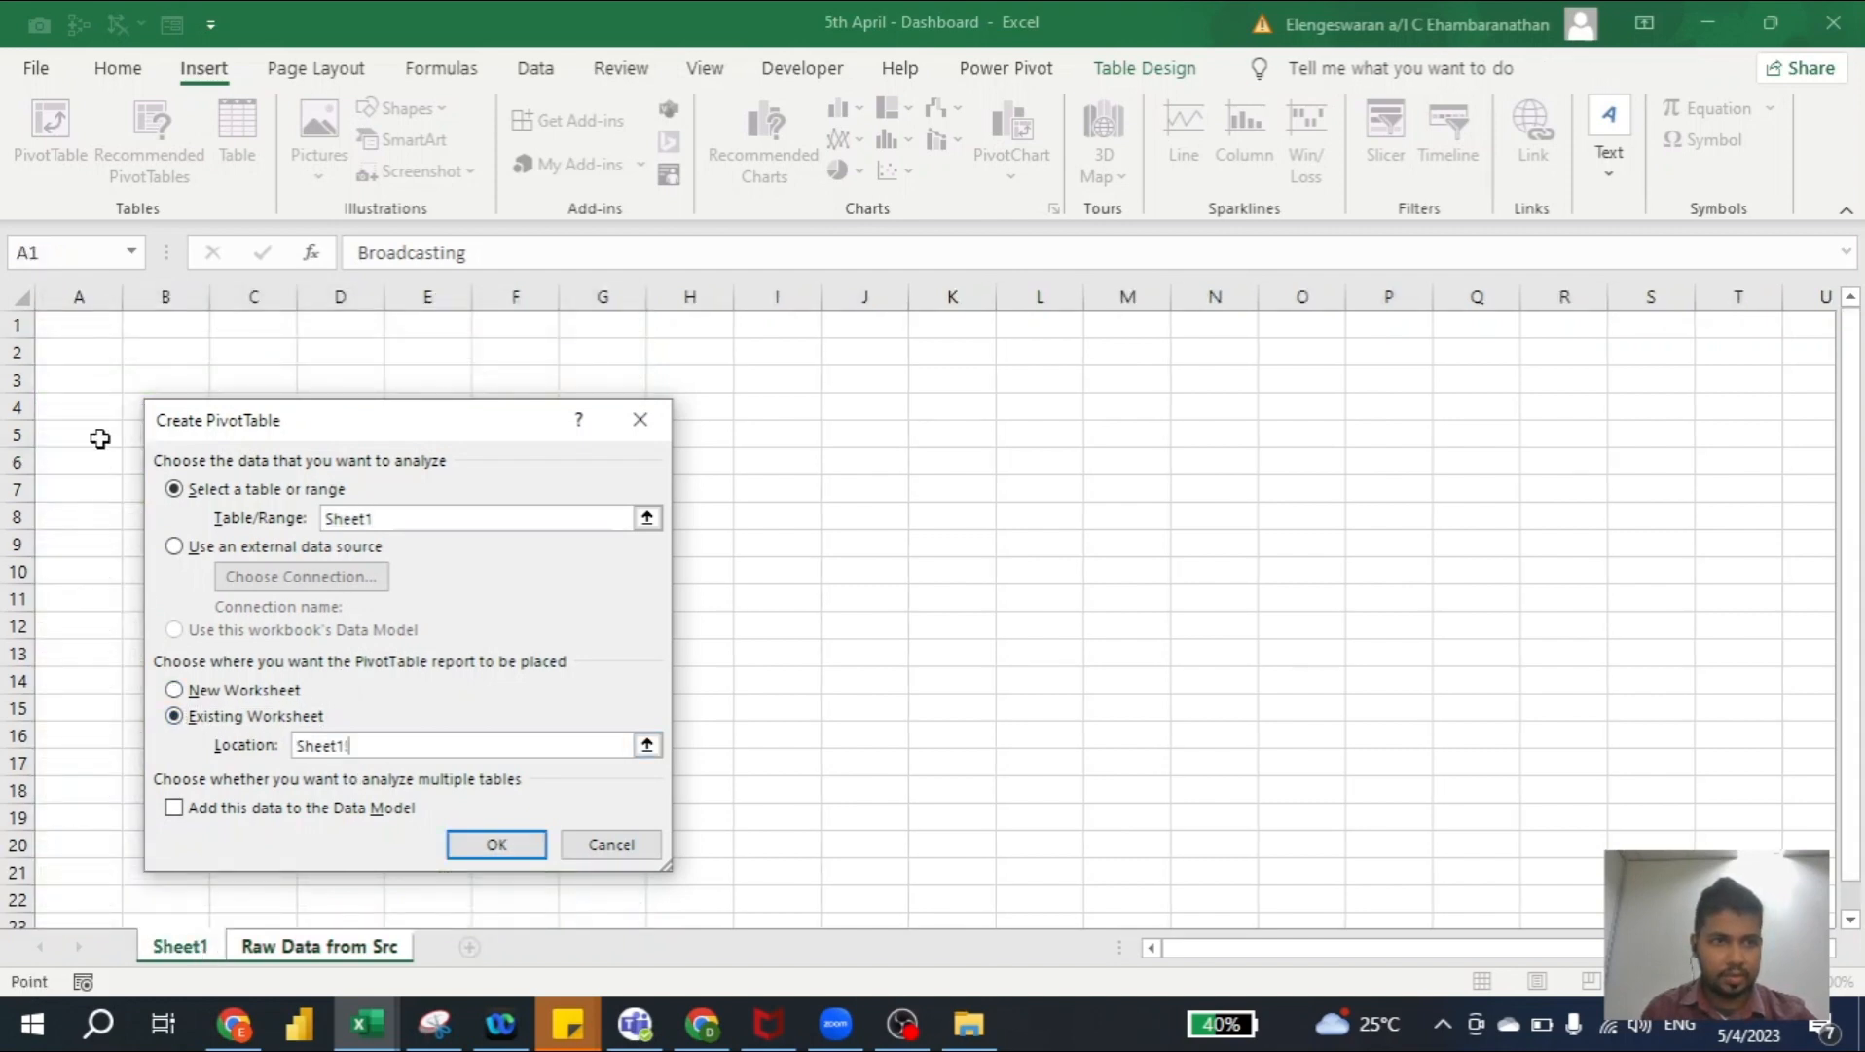
pyautogui.click(82, 323)
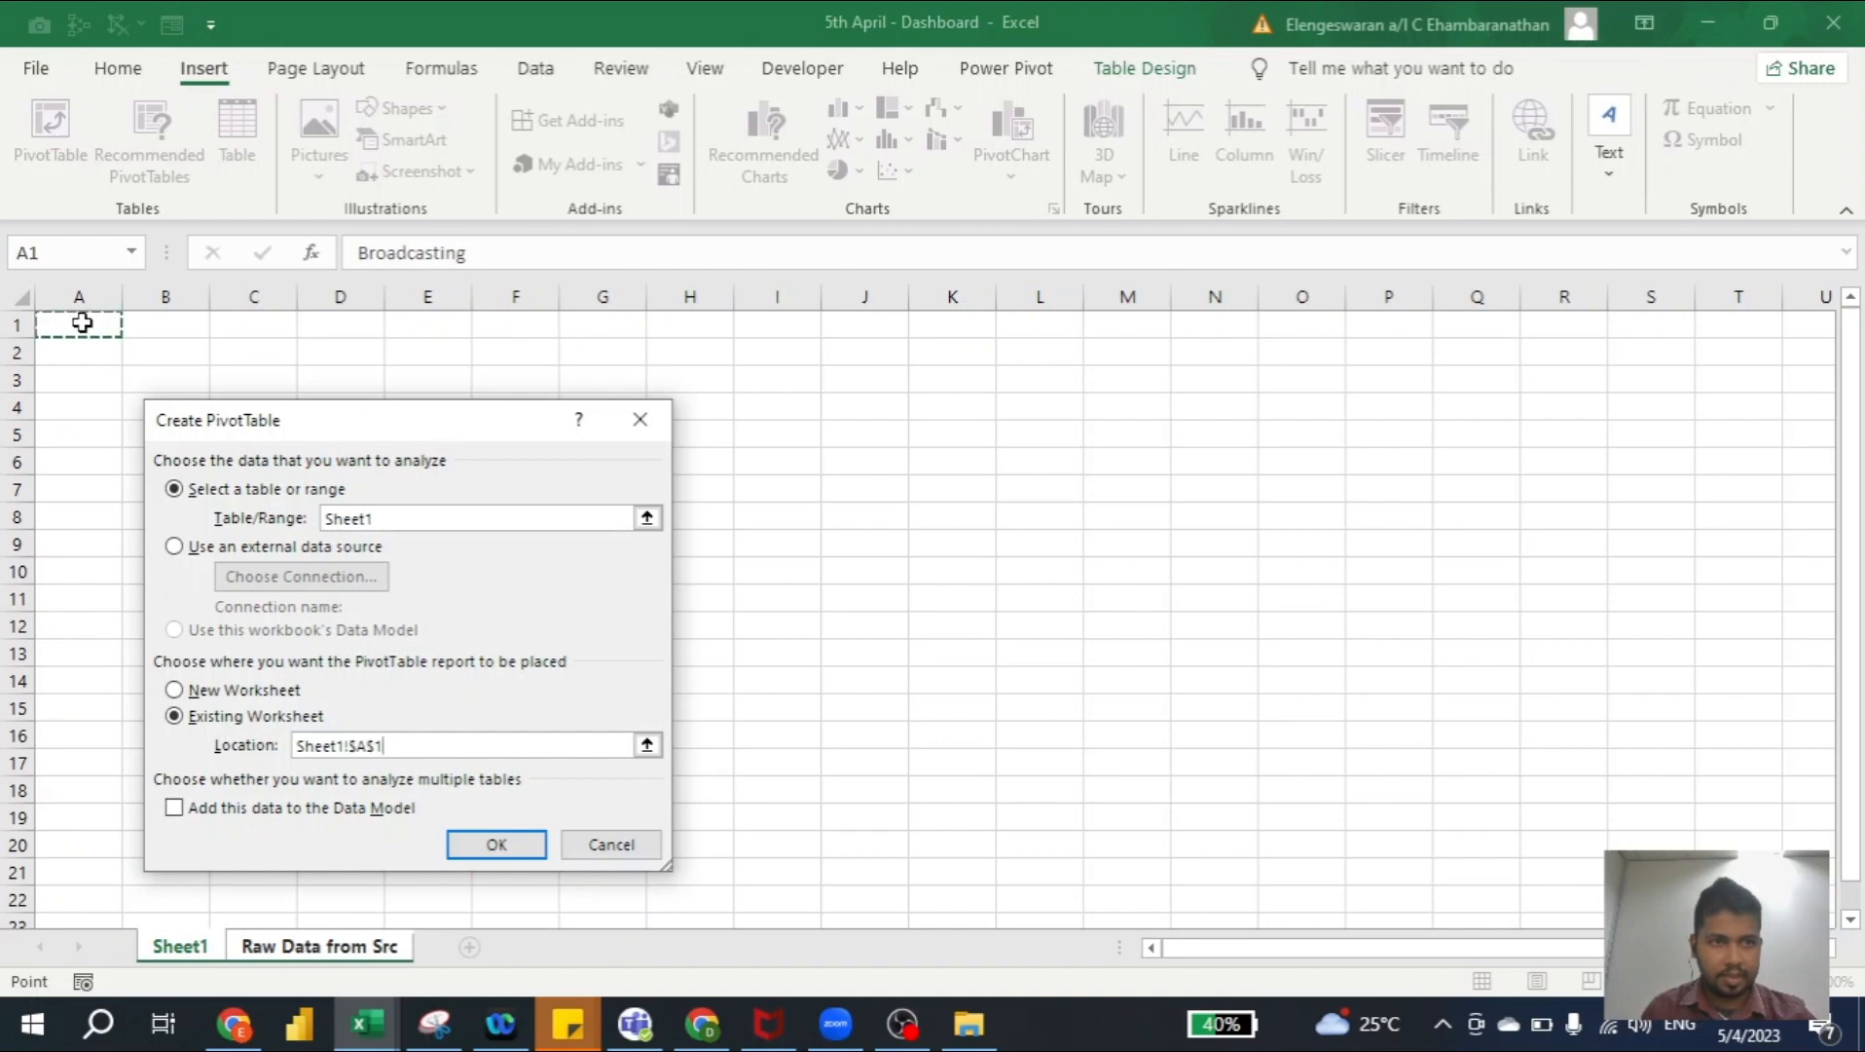
pyautogui.click(495, 844)
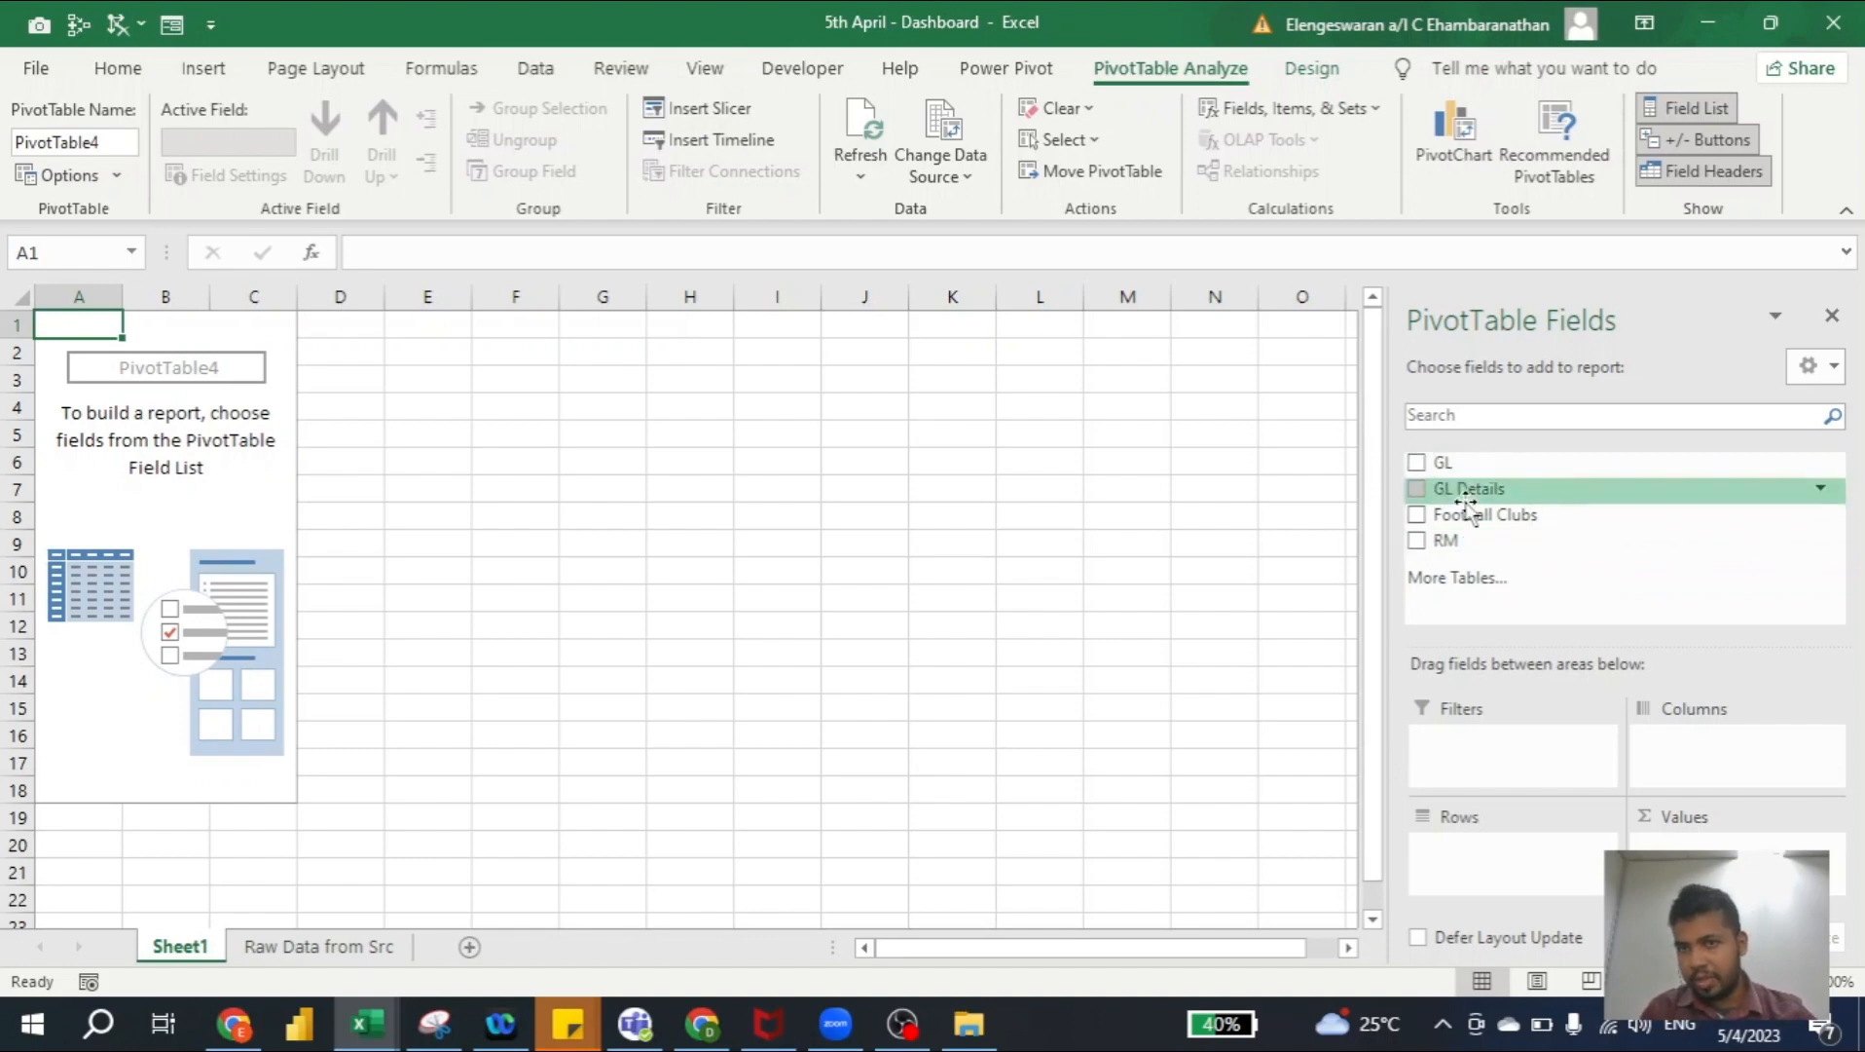
# Lay out the PivotTable with Football Clubs as filter, GL as rows and the sum of RM as values
pyautogui.moveTo(1473, 517); pyautogui.dragTo(1475, 755)
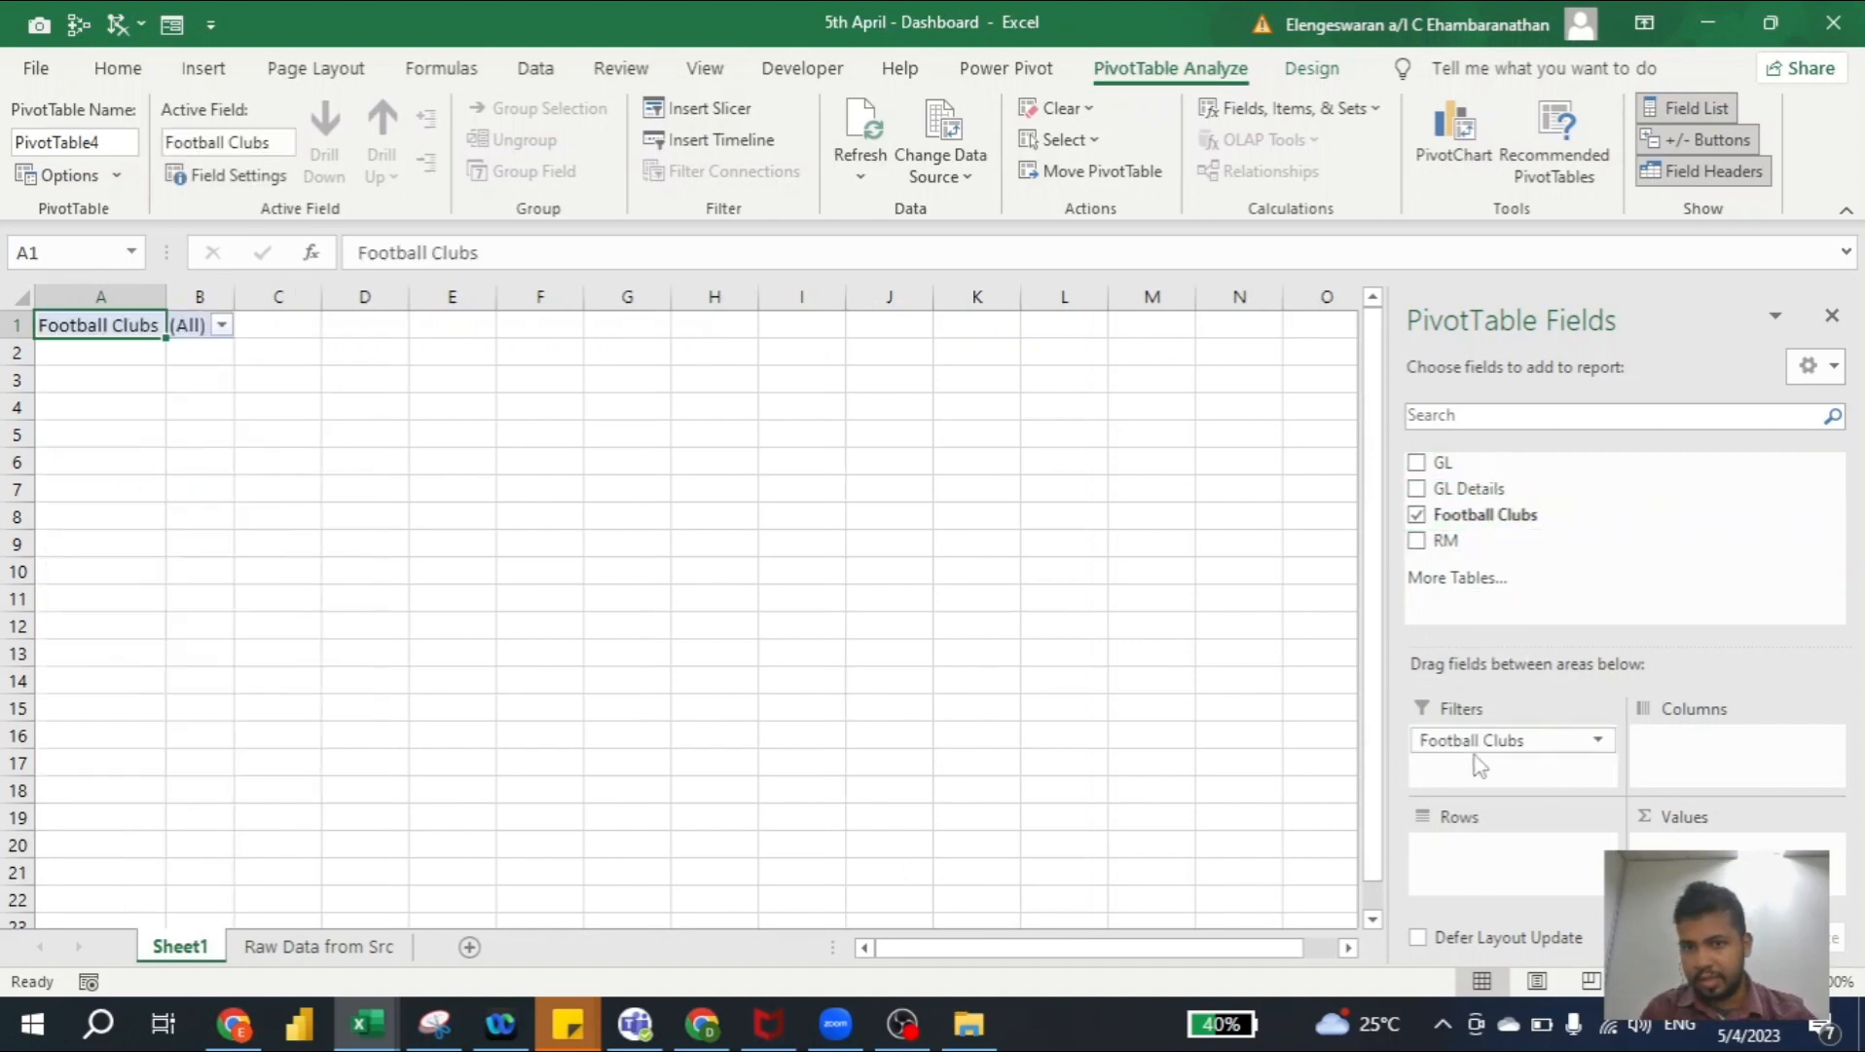
pyautogui.moveTo(1451, 468); pyautogui.dragTo(1480, 854)
pyautogui.moveTo(1447, 541); pyautogui.dragTo(1671, 843)
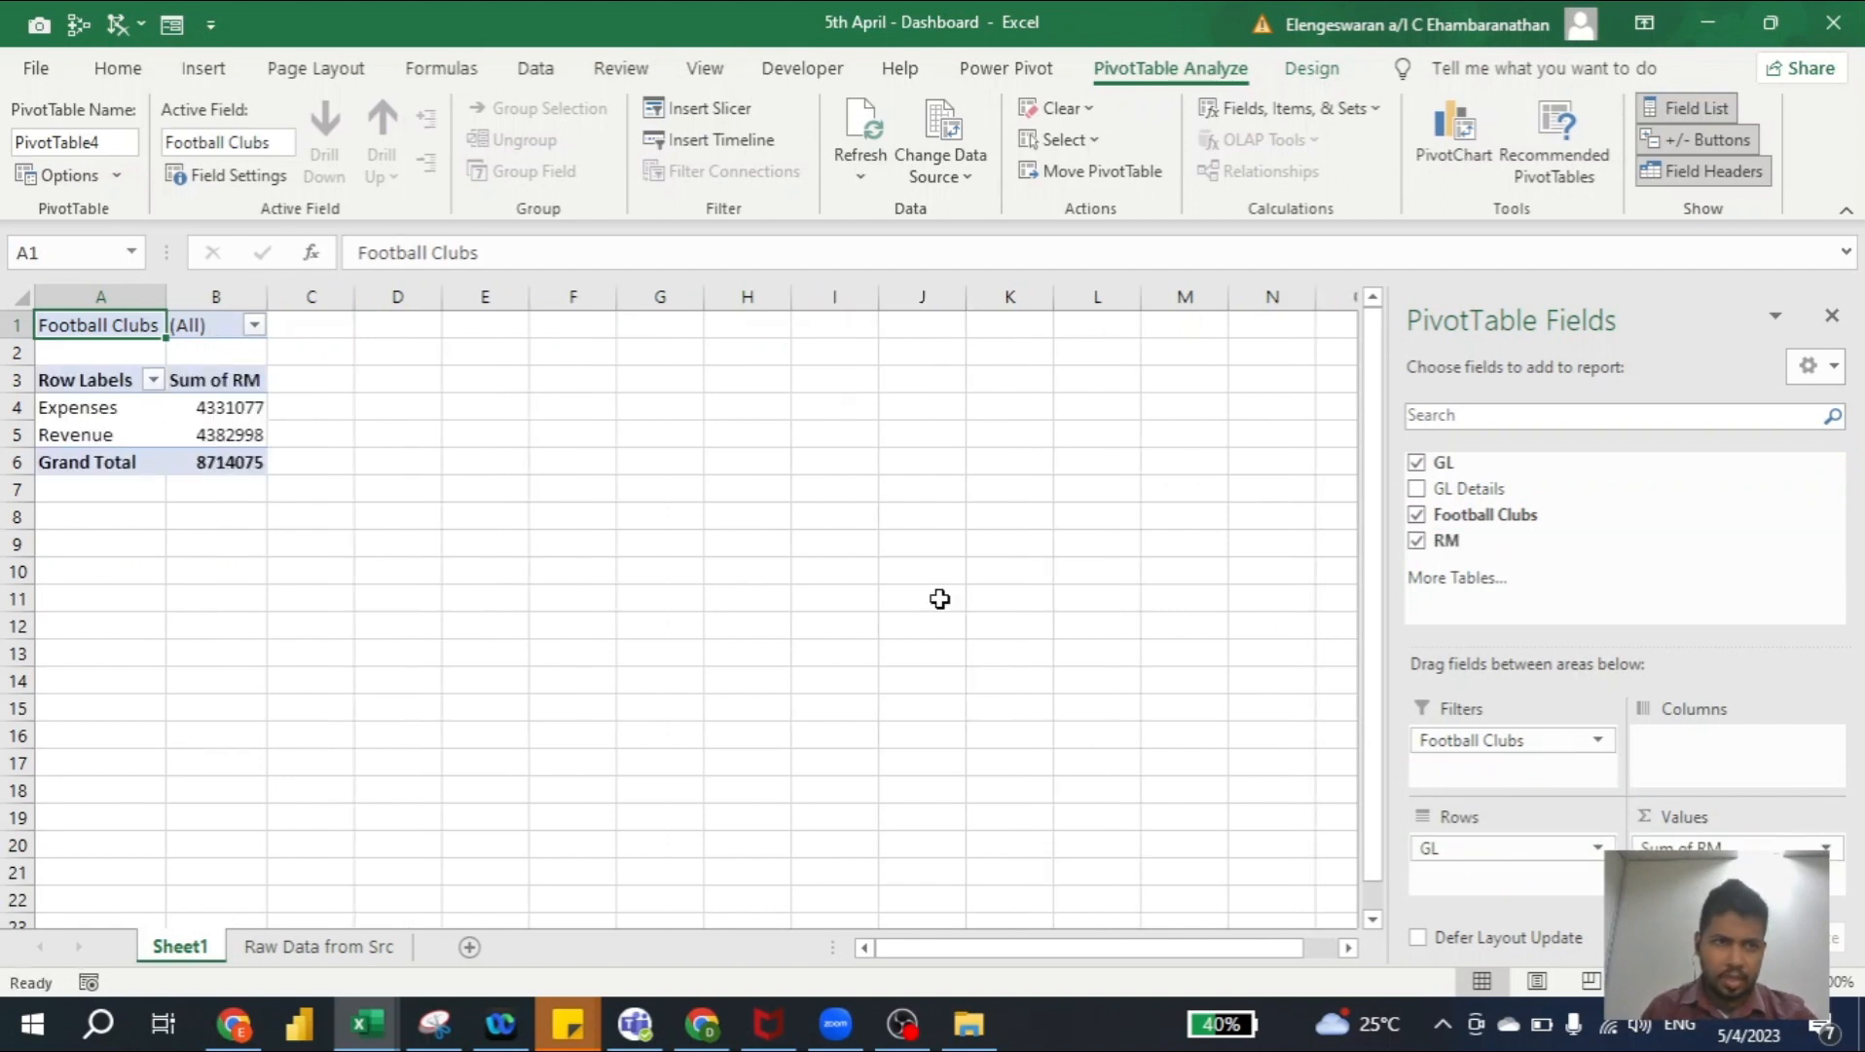
# Format the PivotTable's RM values in B4:B6 as Accounting with no currency symbol and 0 decimal places
pyautogui.click(215, 399)
pyautogui.moveTo(215, 399); pyautogui.dragTo(220, 464)
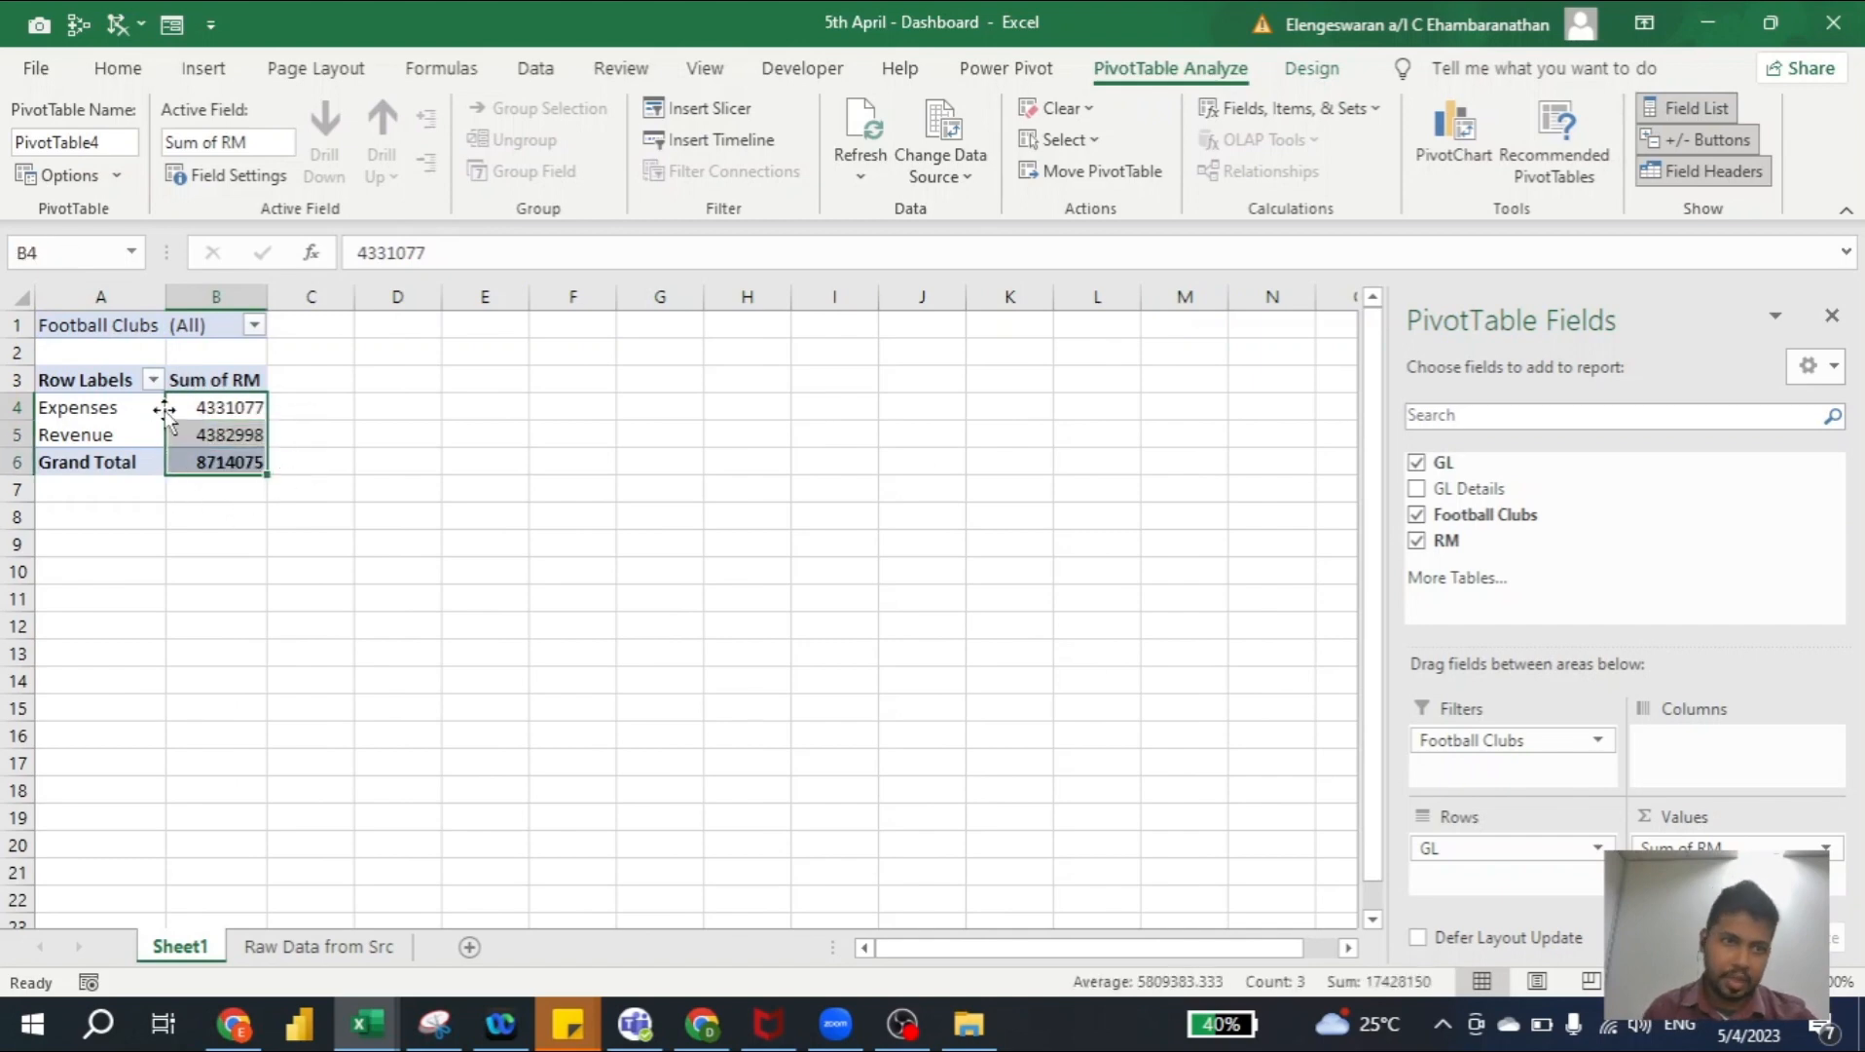
pyautogui.rightClick(212, 415)
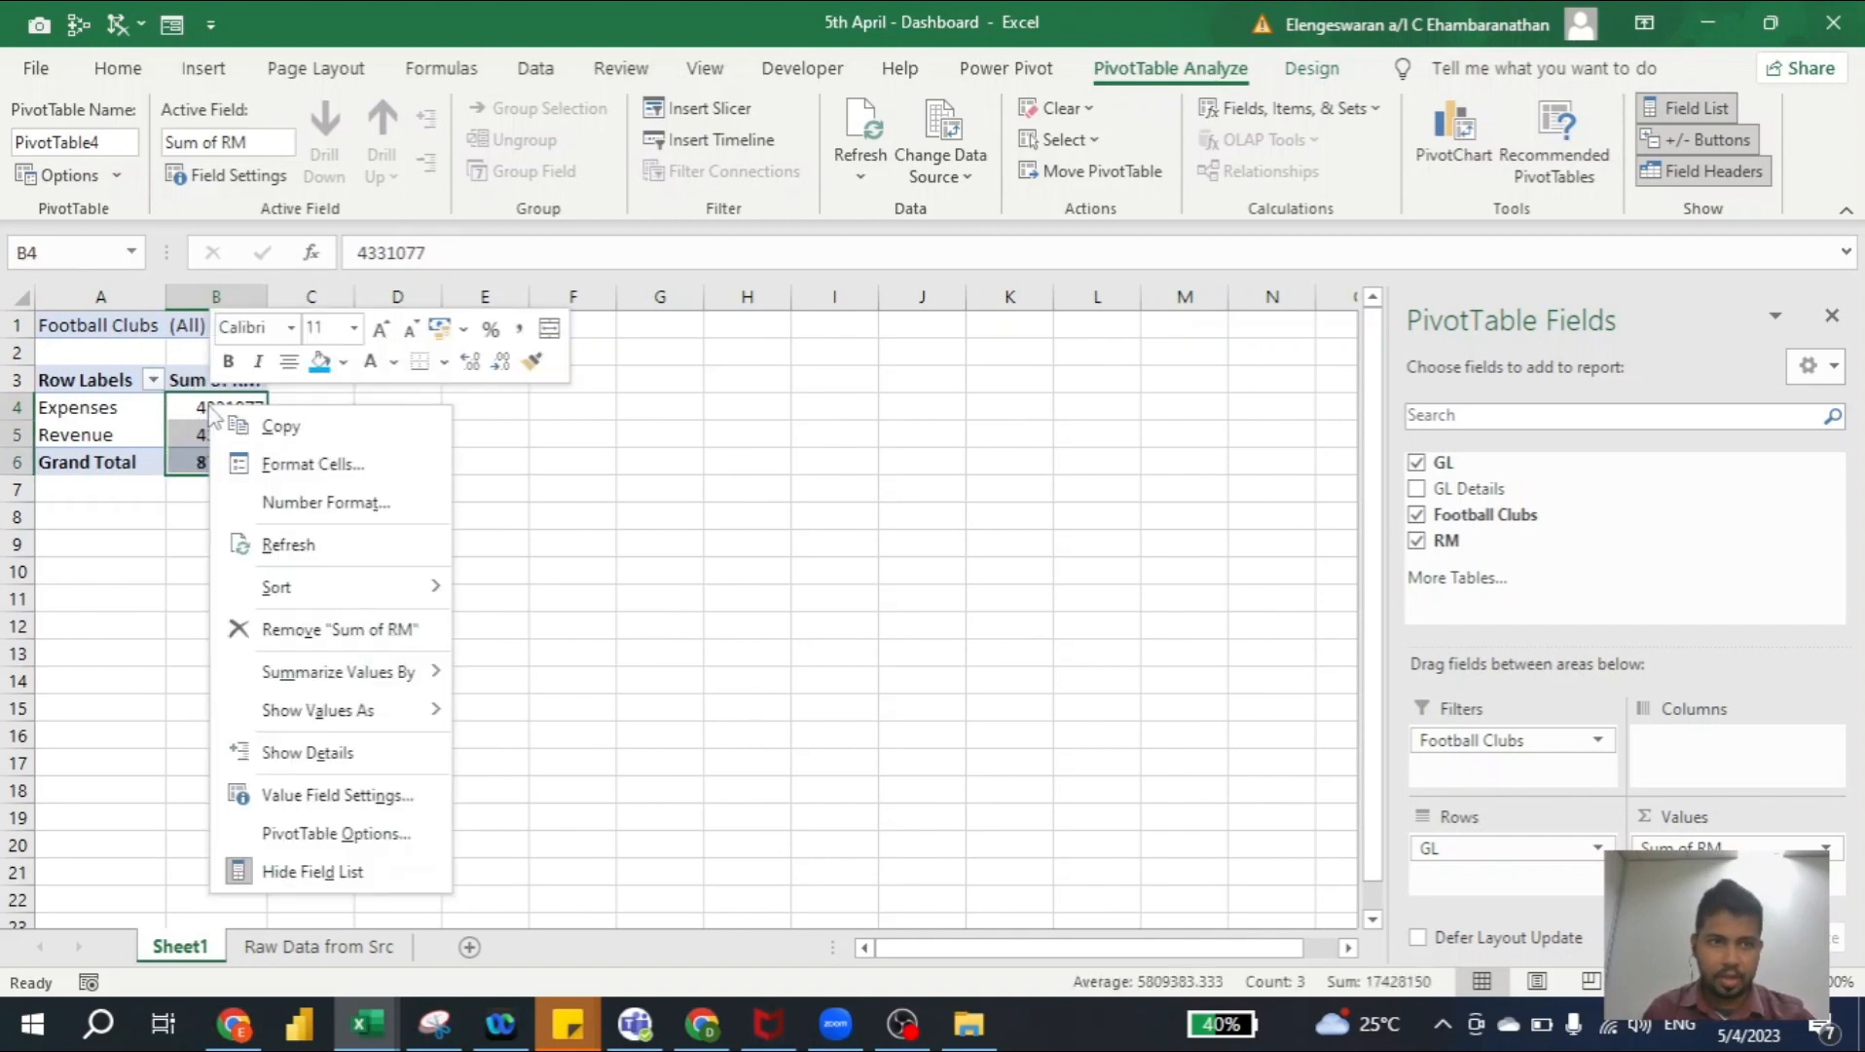
pyautogui.click(292, 466)
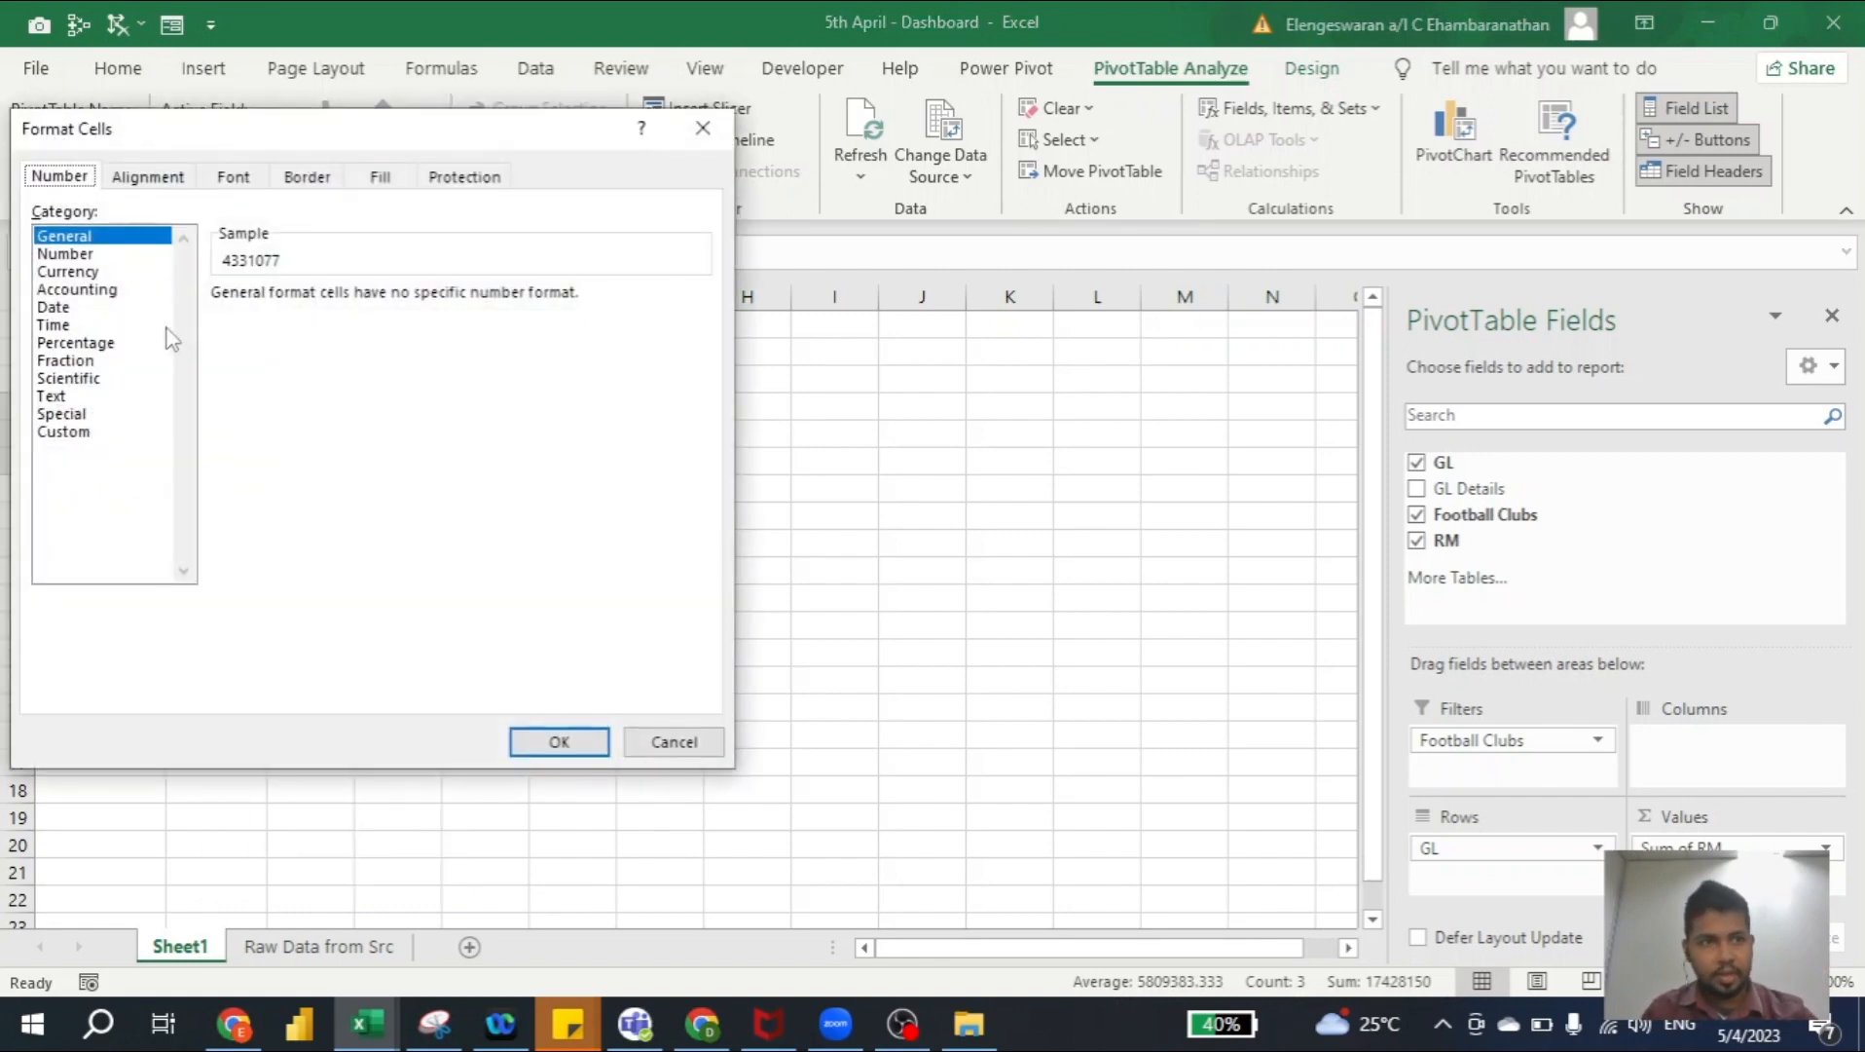
pyautogui.click(95, 289)
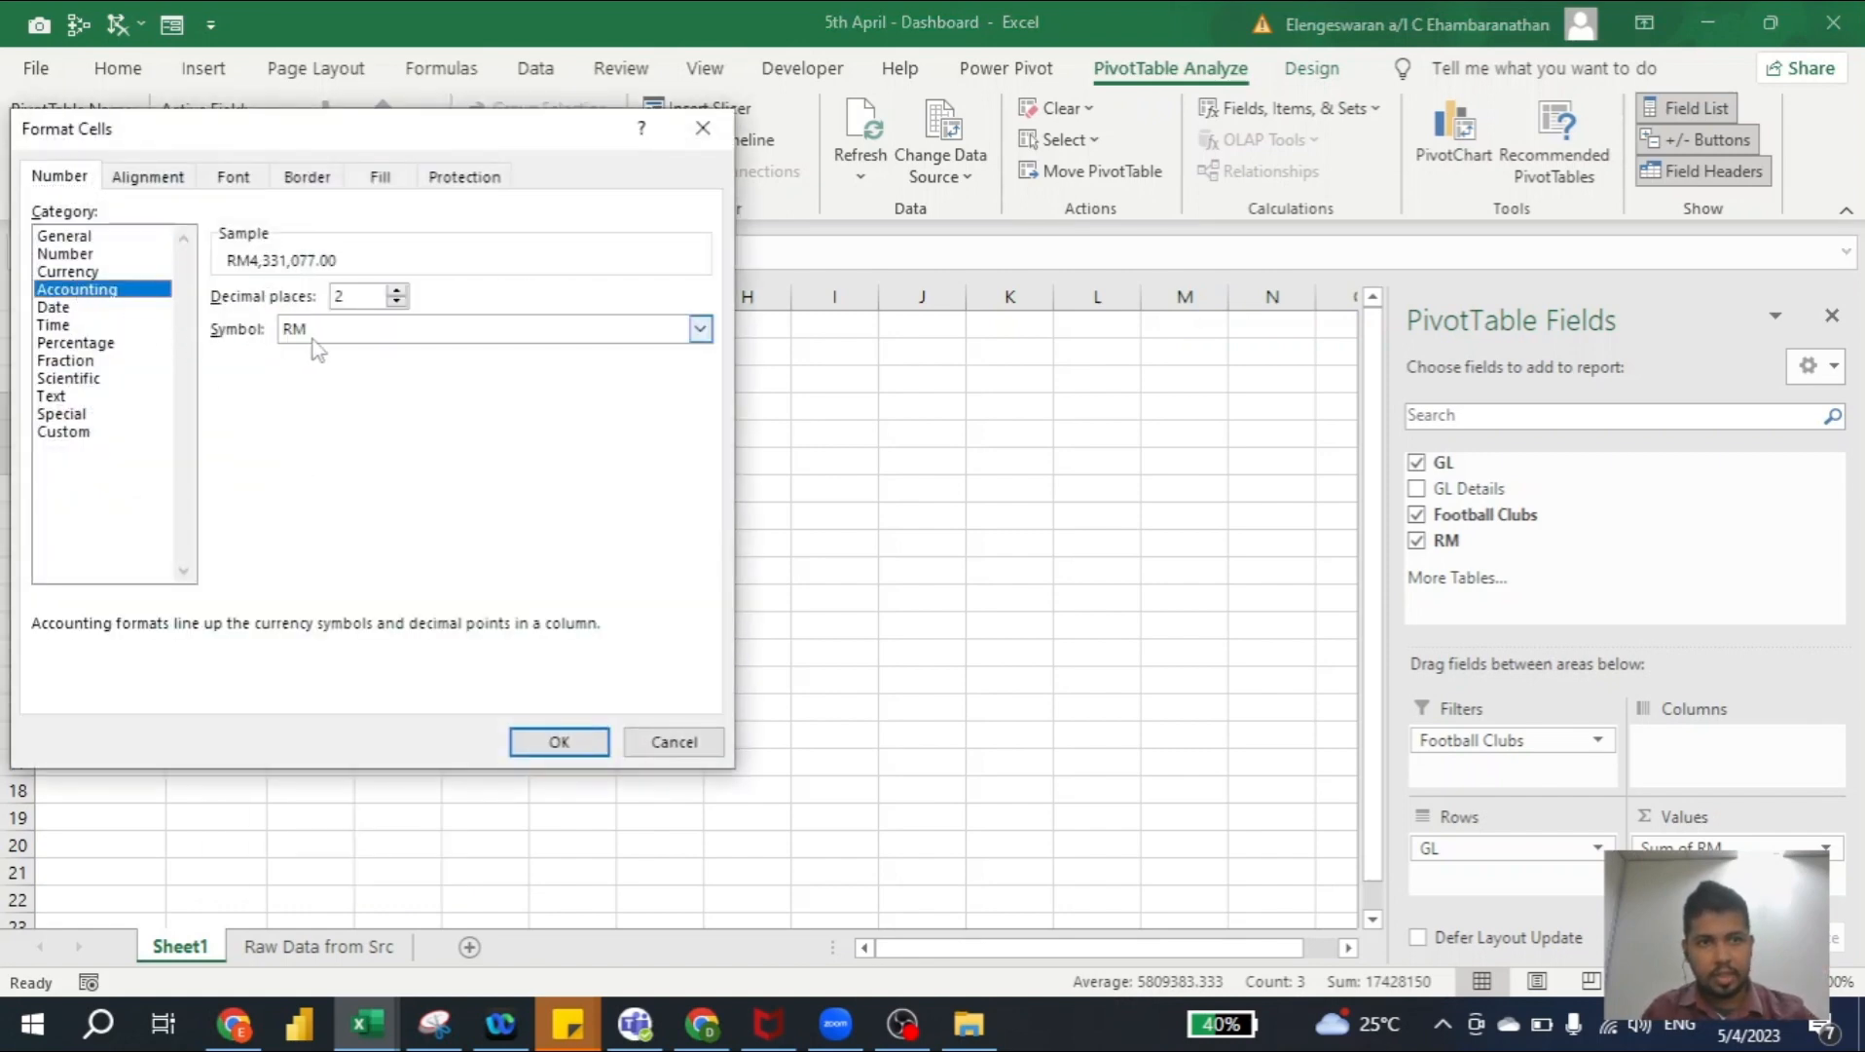
pyautogui.click(310, 331)
pyautogui.click(302, 353)
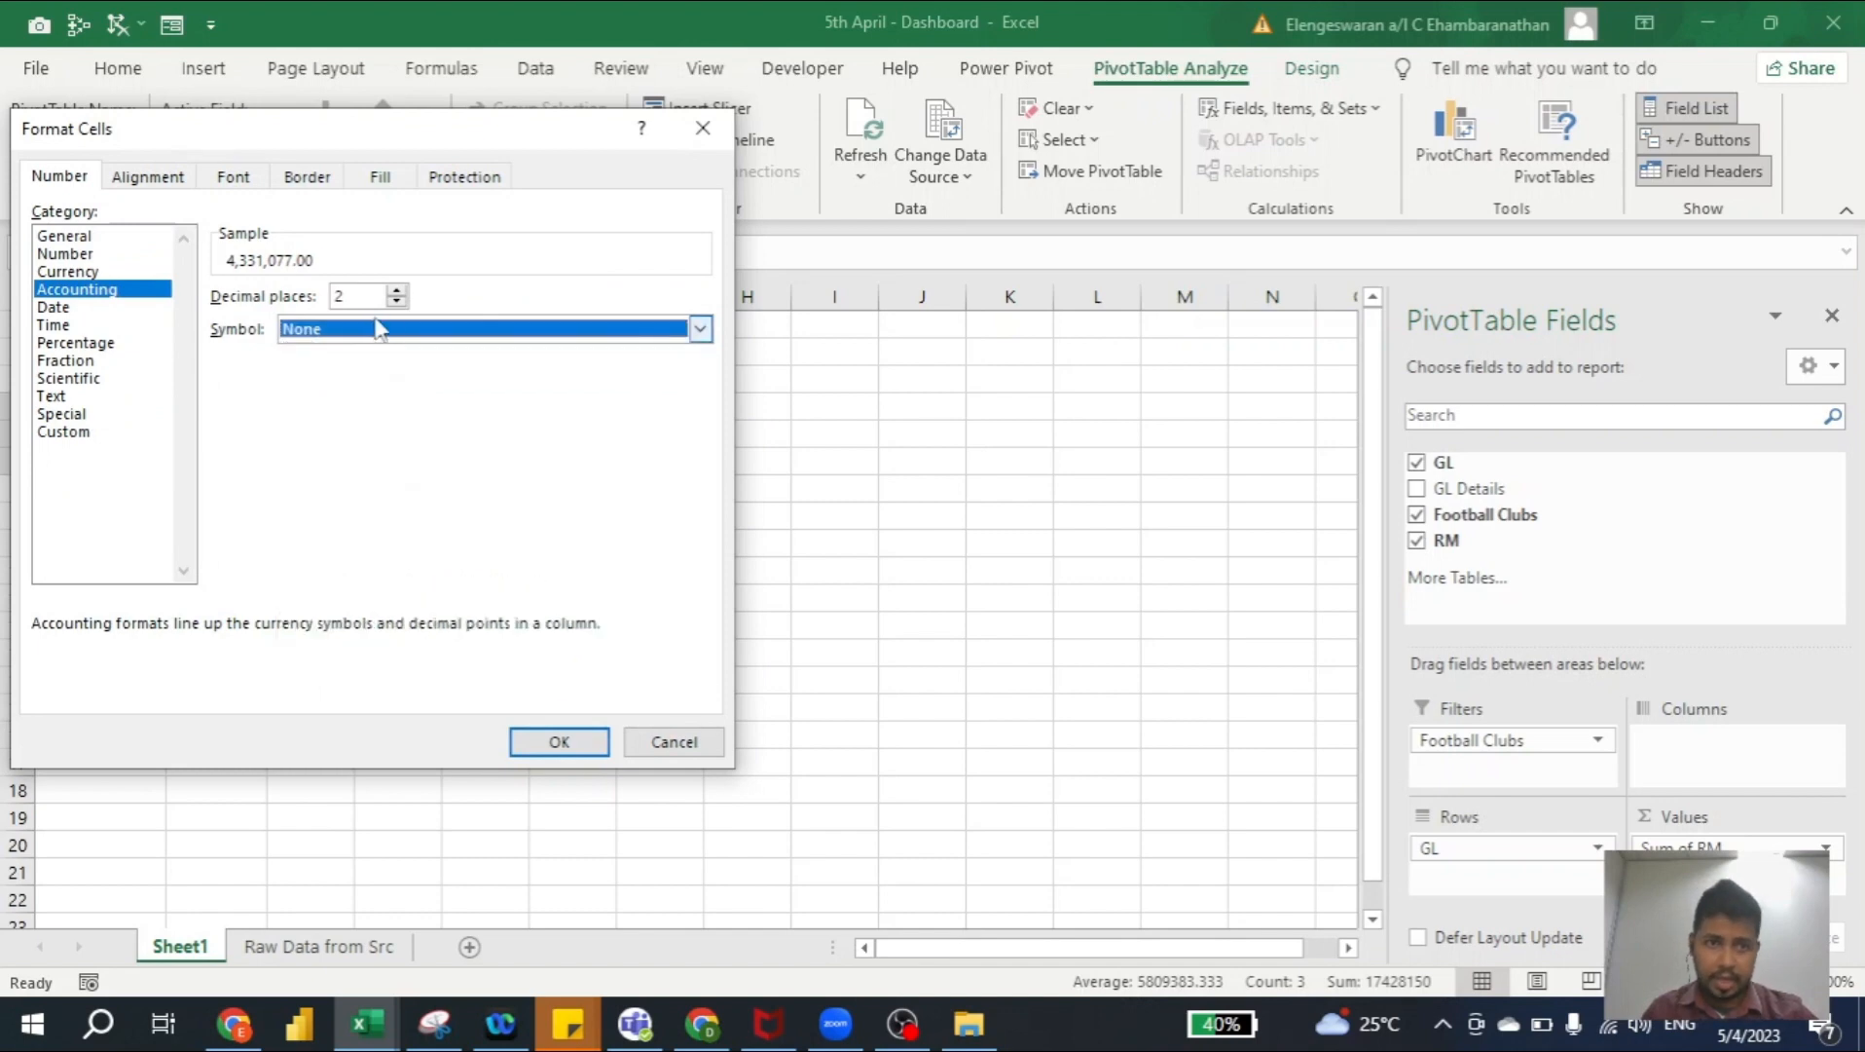
pyautogui.click(397, 301)
pyautogui.click(397, 301)
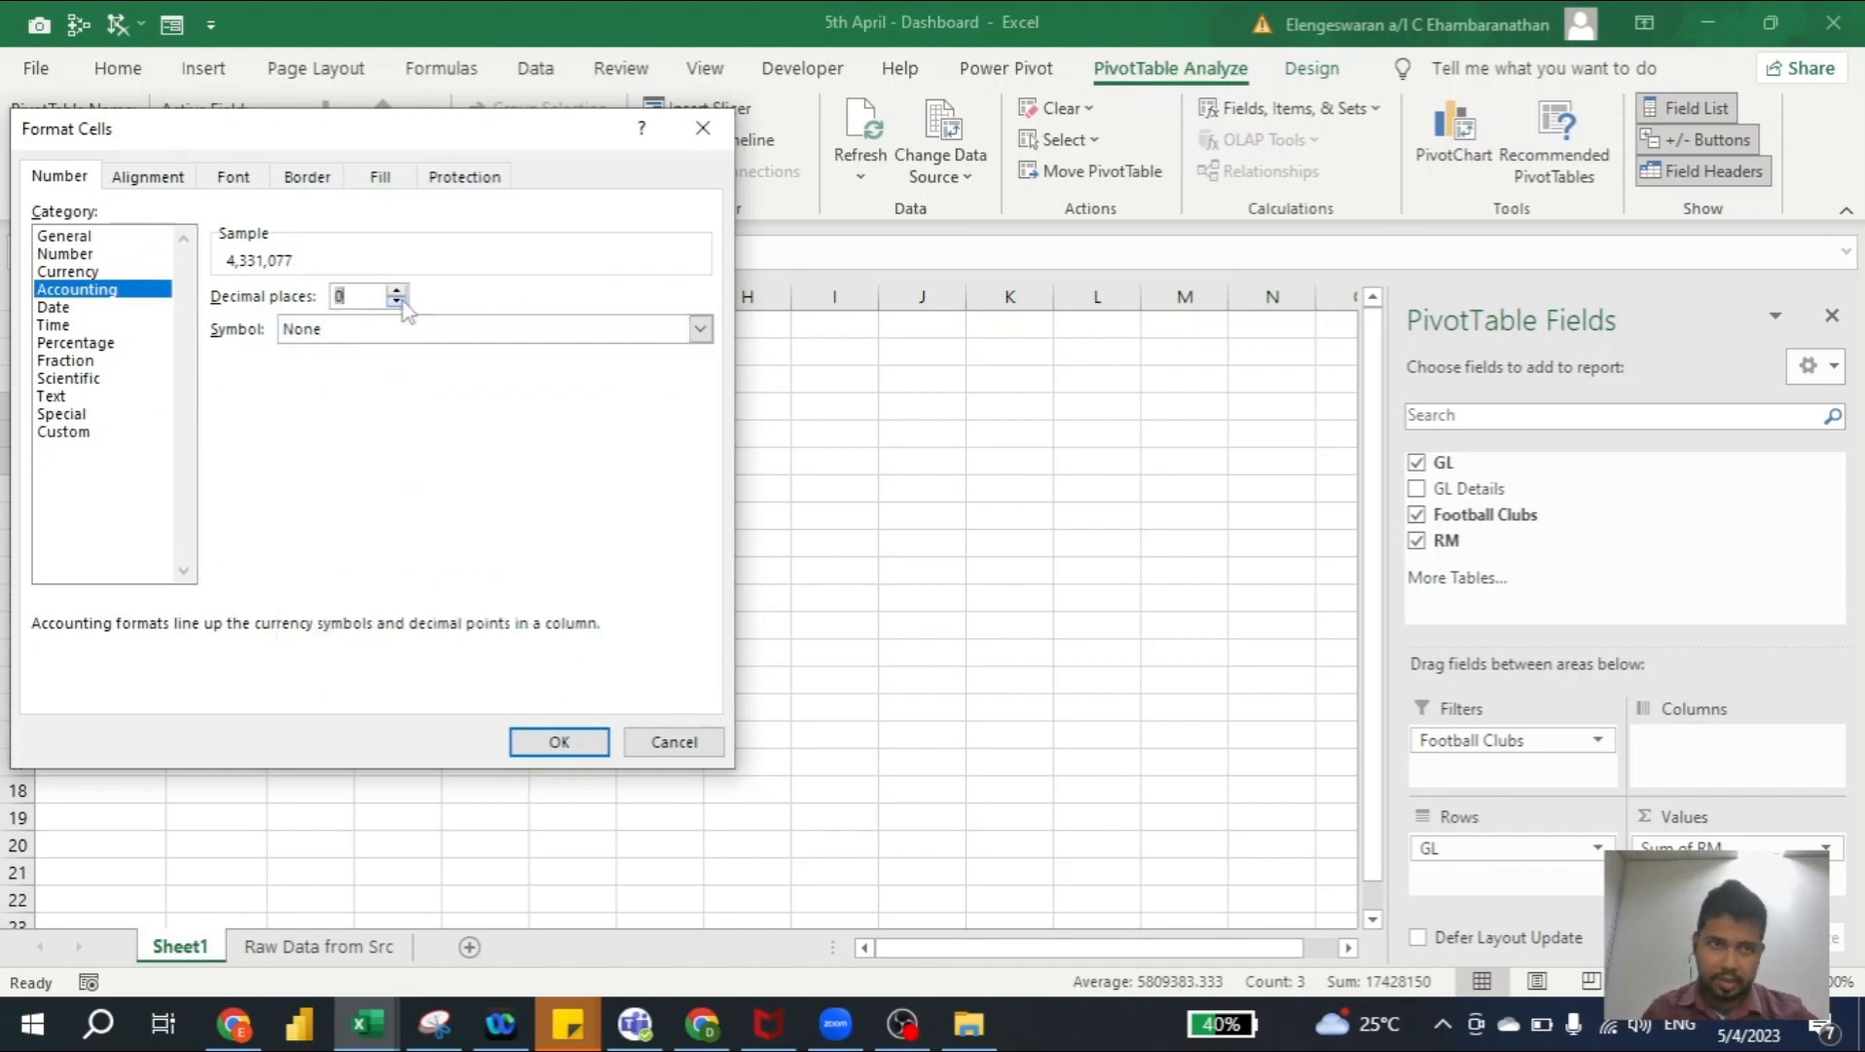
pyautogui.click(547, 743)
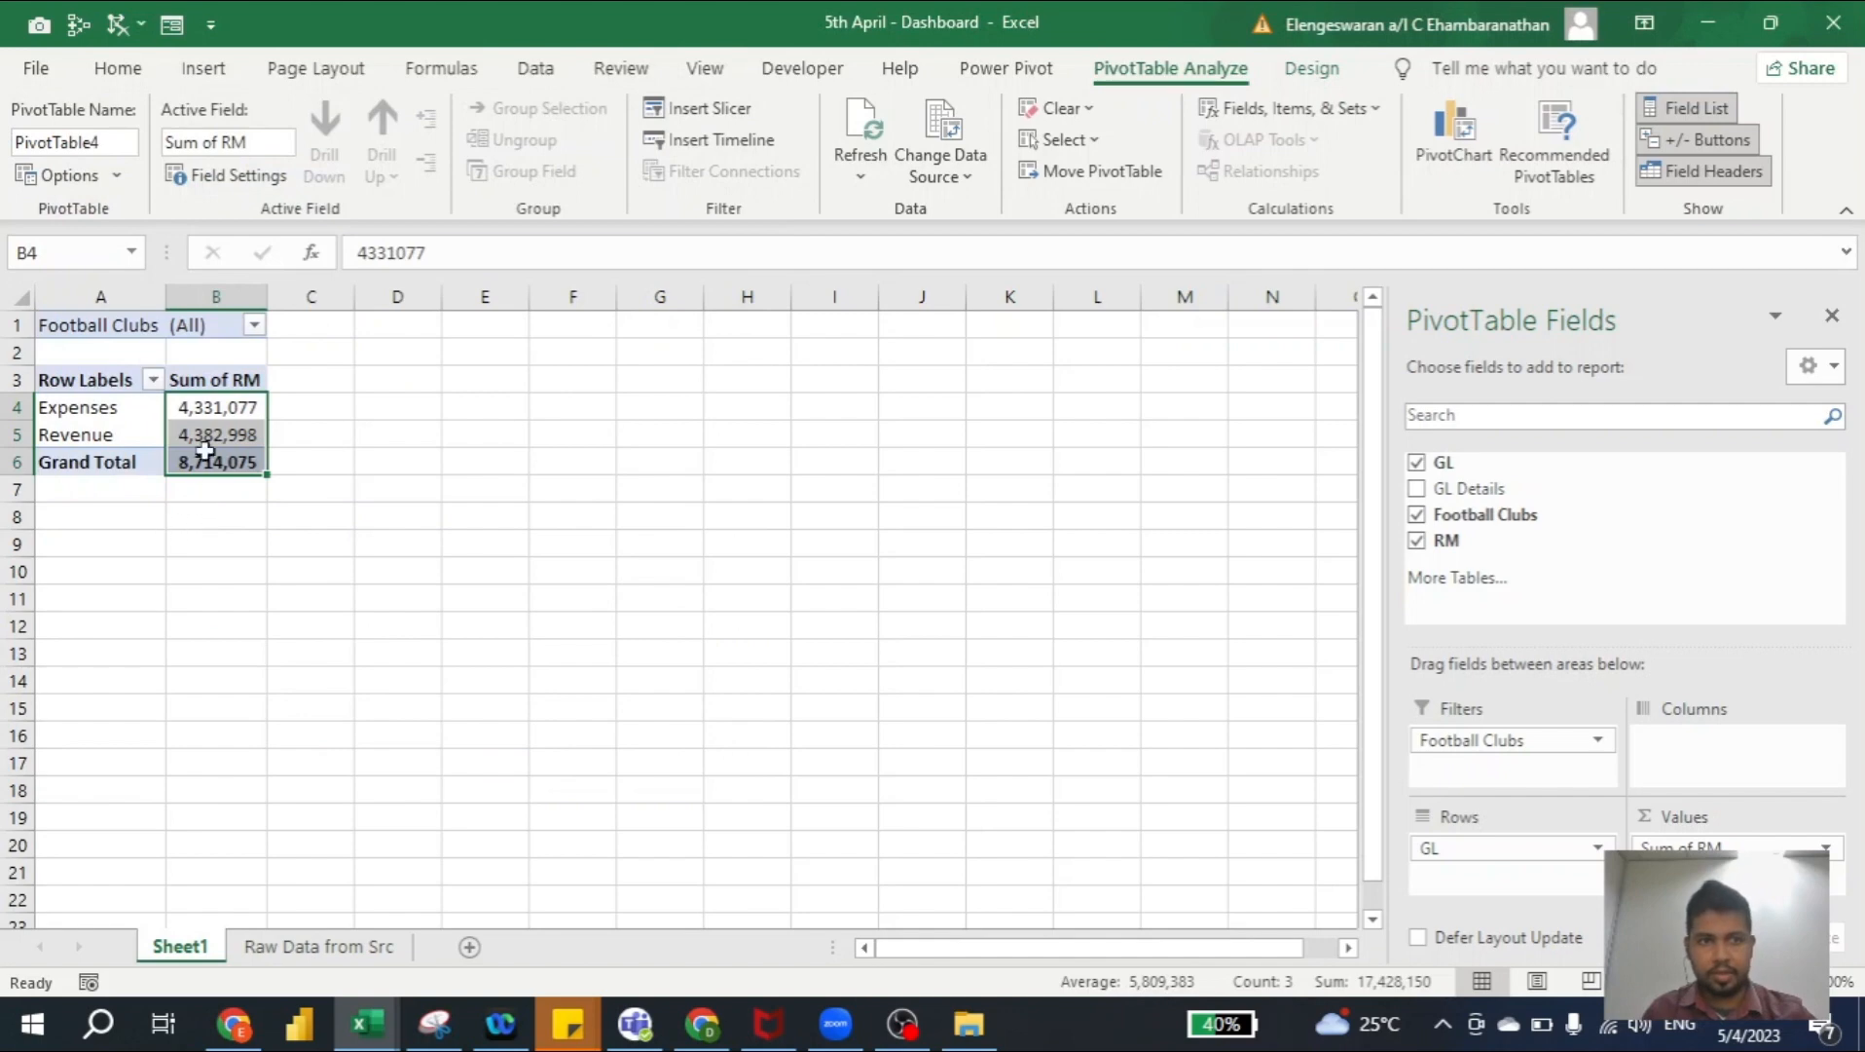
# Copy the PivotTable range A1:B8 and paste it at cell A11 on the same sheet
pyautogui.click(120, 521)
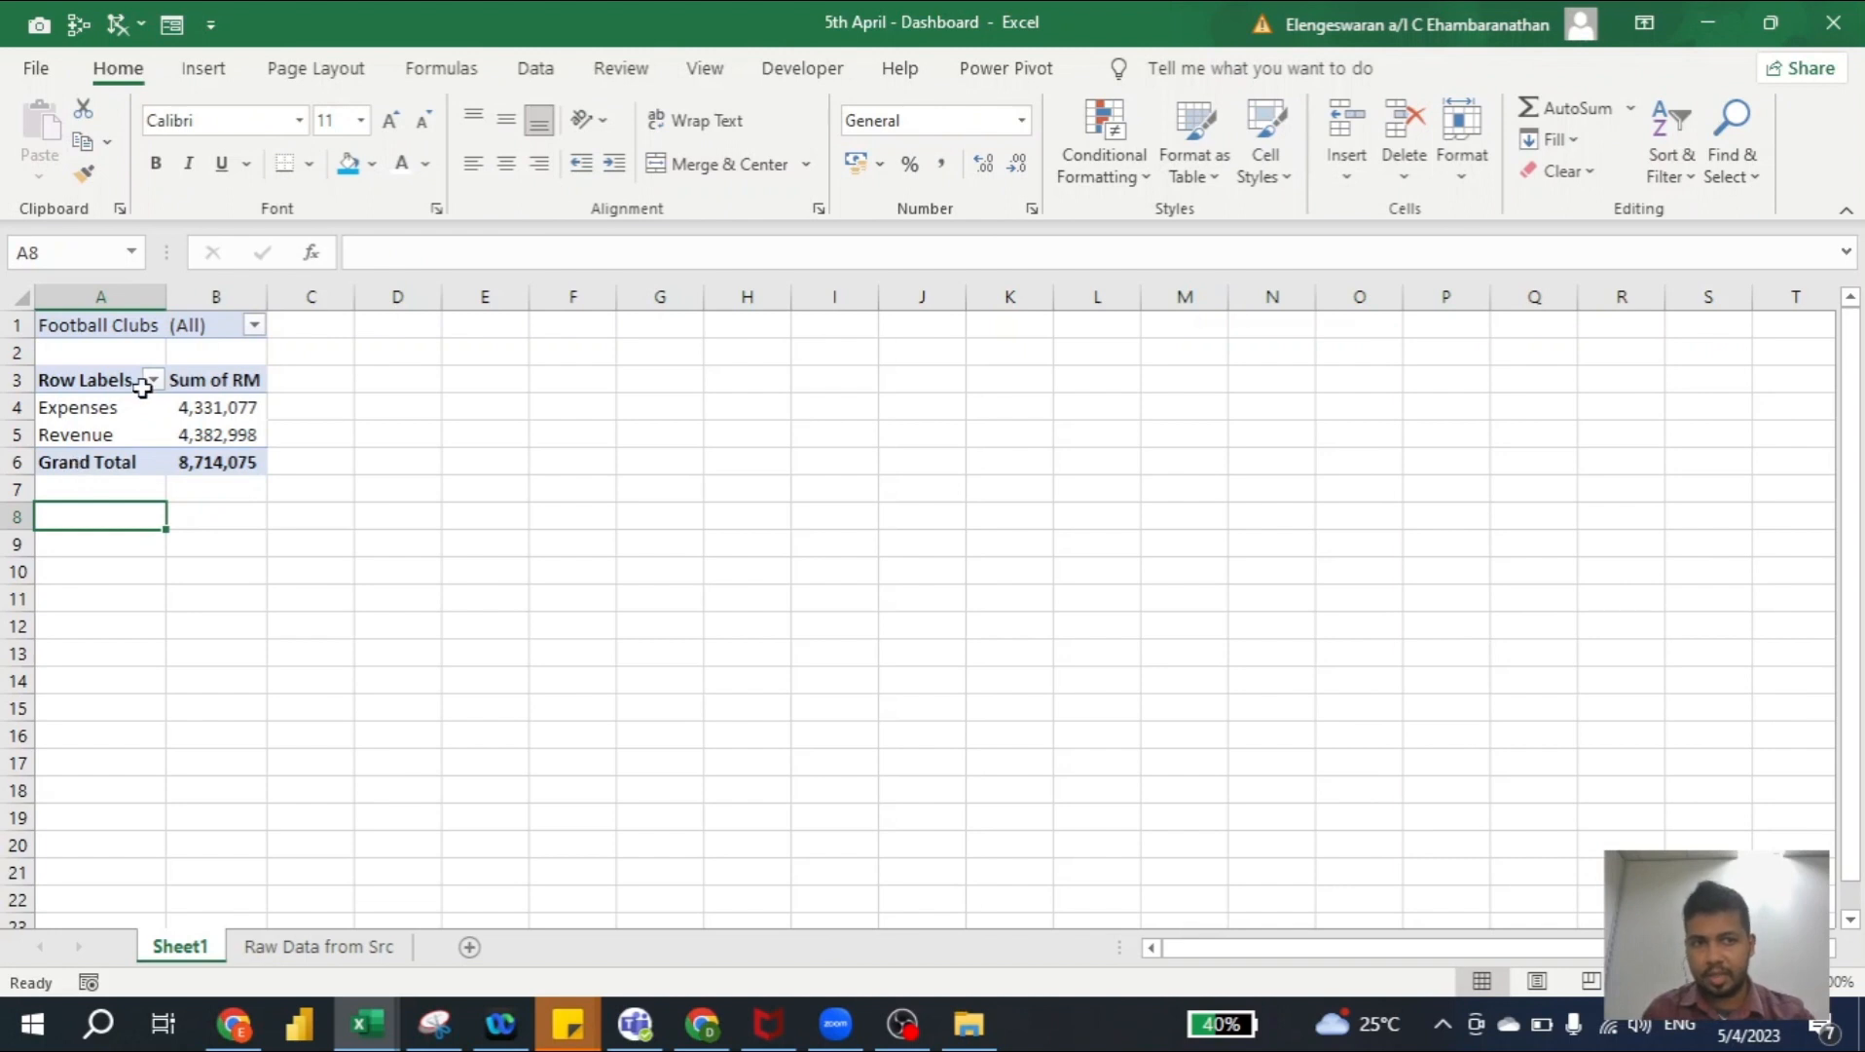
pyautogui.click(228, 503)
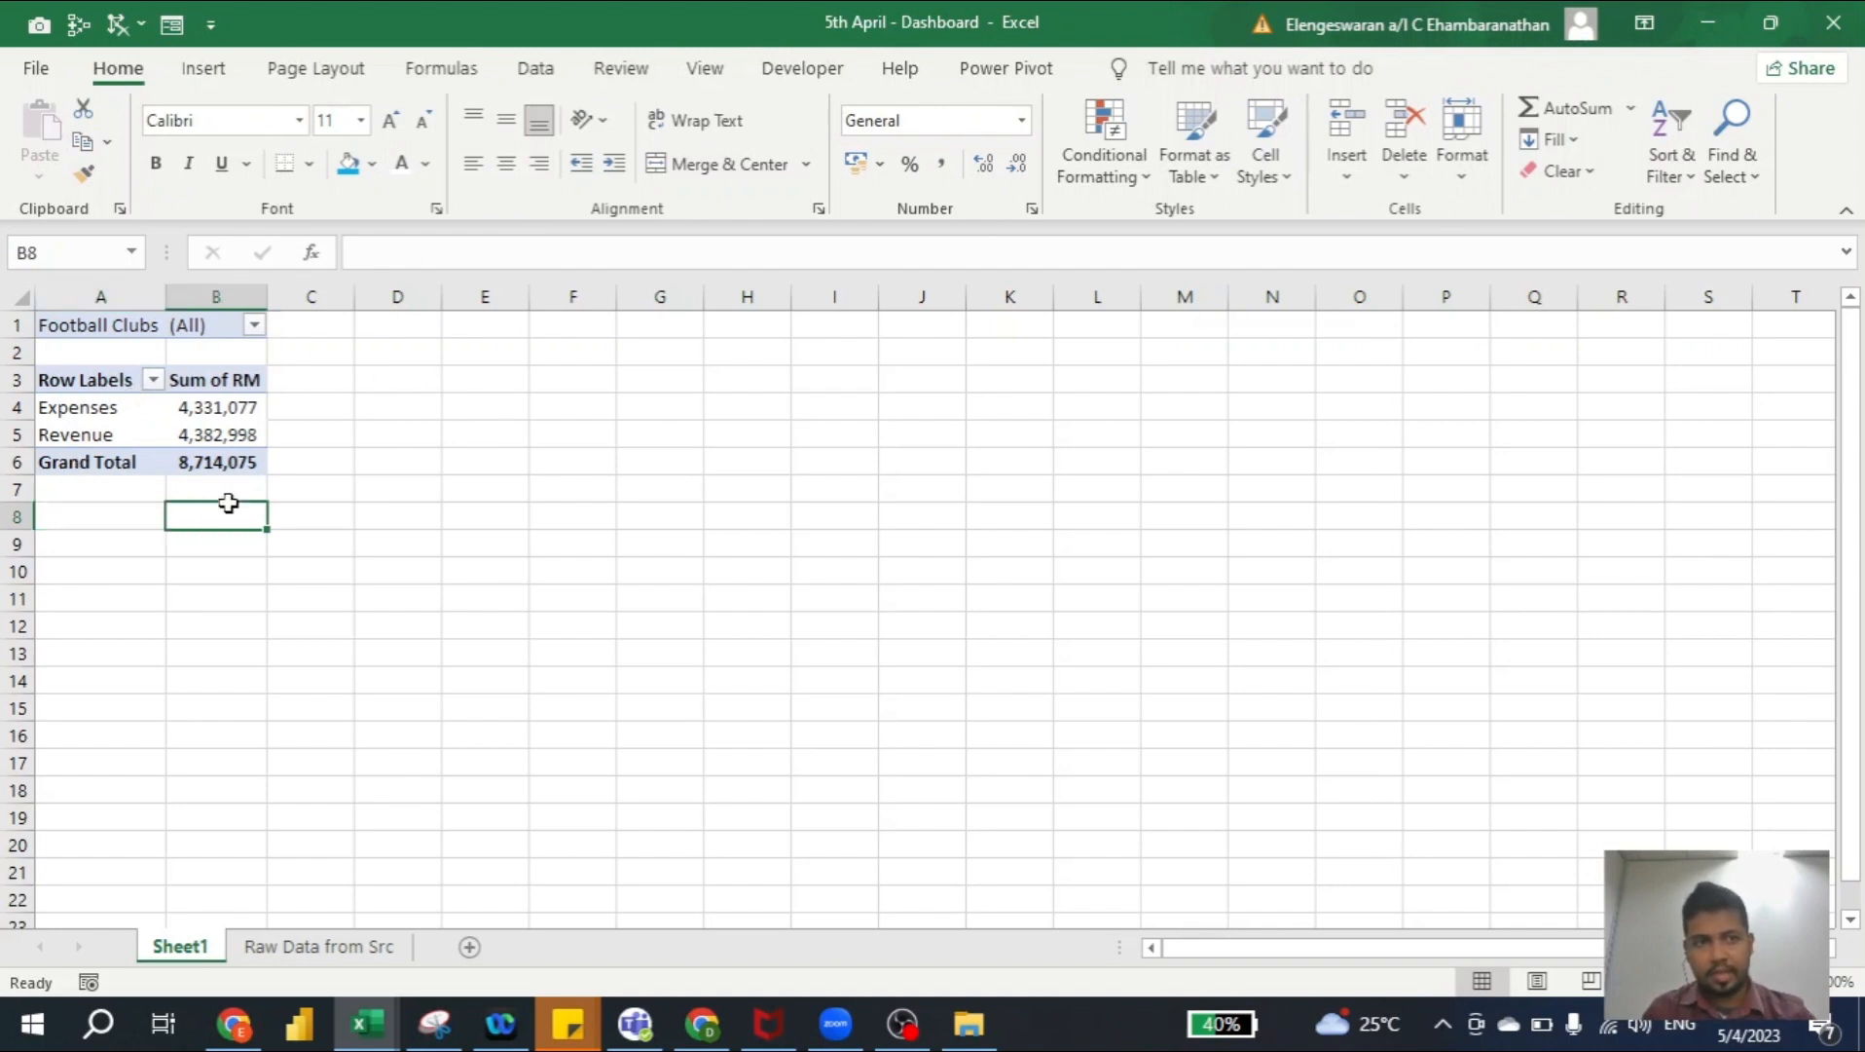
pyautogui.hotkey('ctrl', 'shift', 'Home')
pyautogui.hotkey('ctrl', 'c')
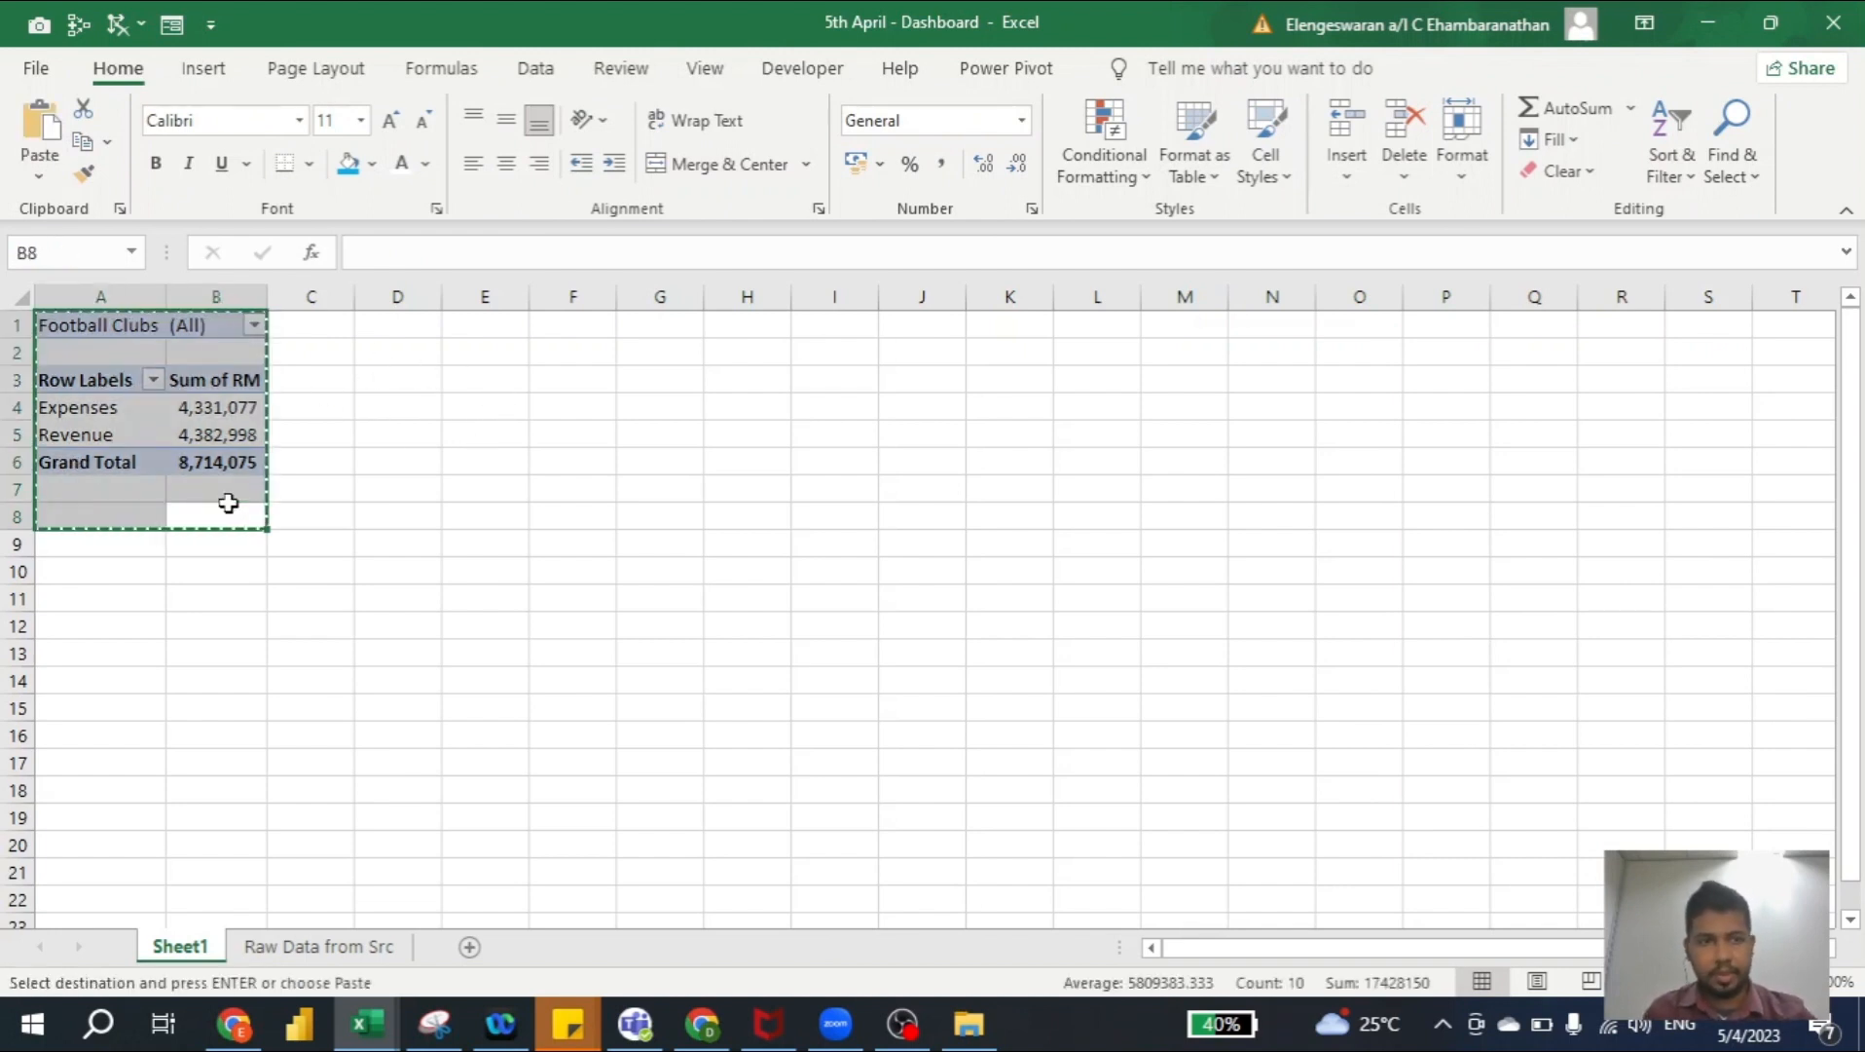
pyautogui.click(129, 606)
pyautogui.hotkey('ctrl', 'v')
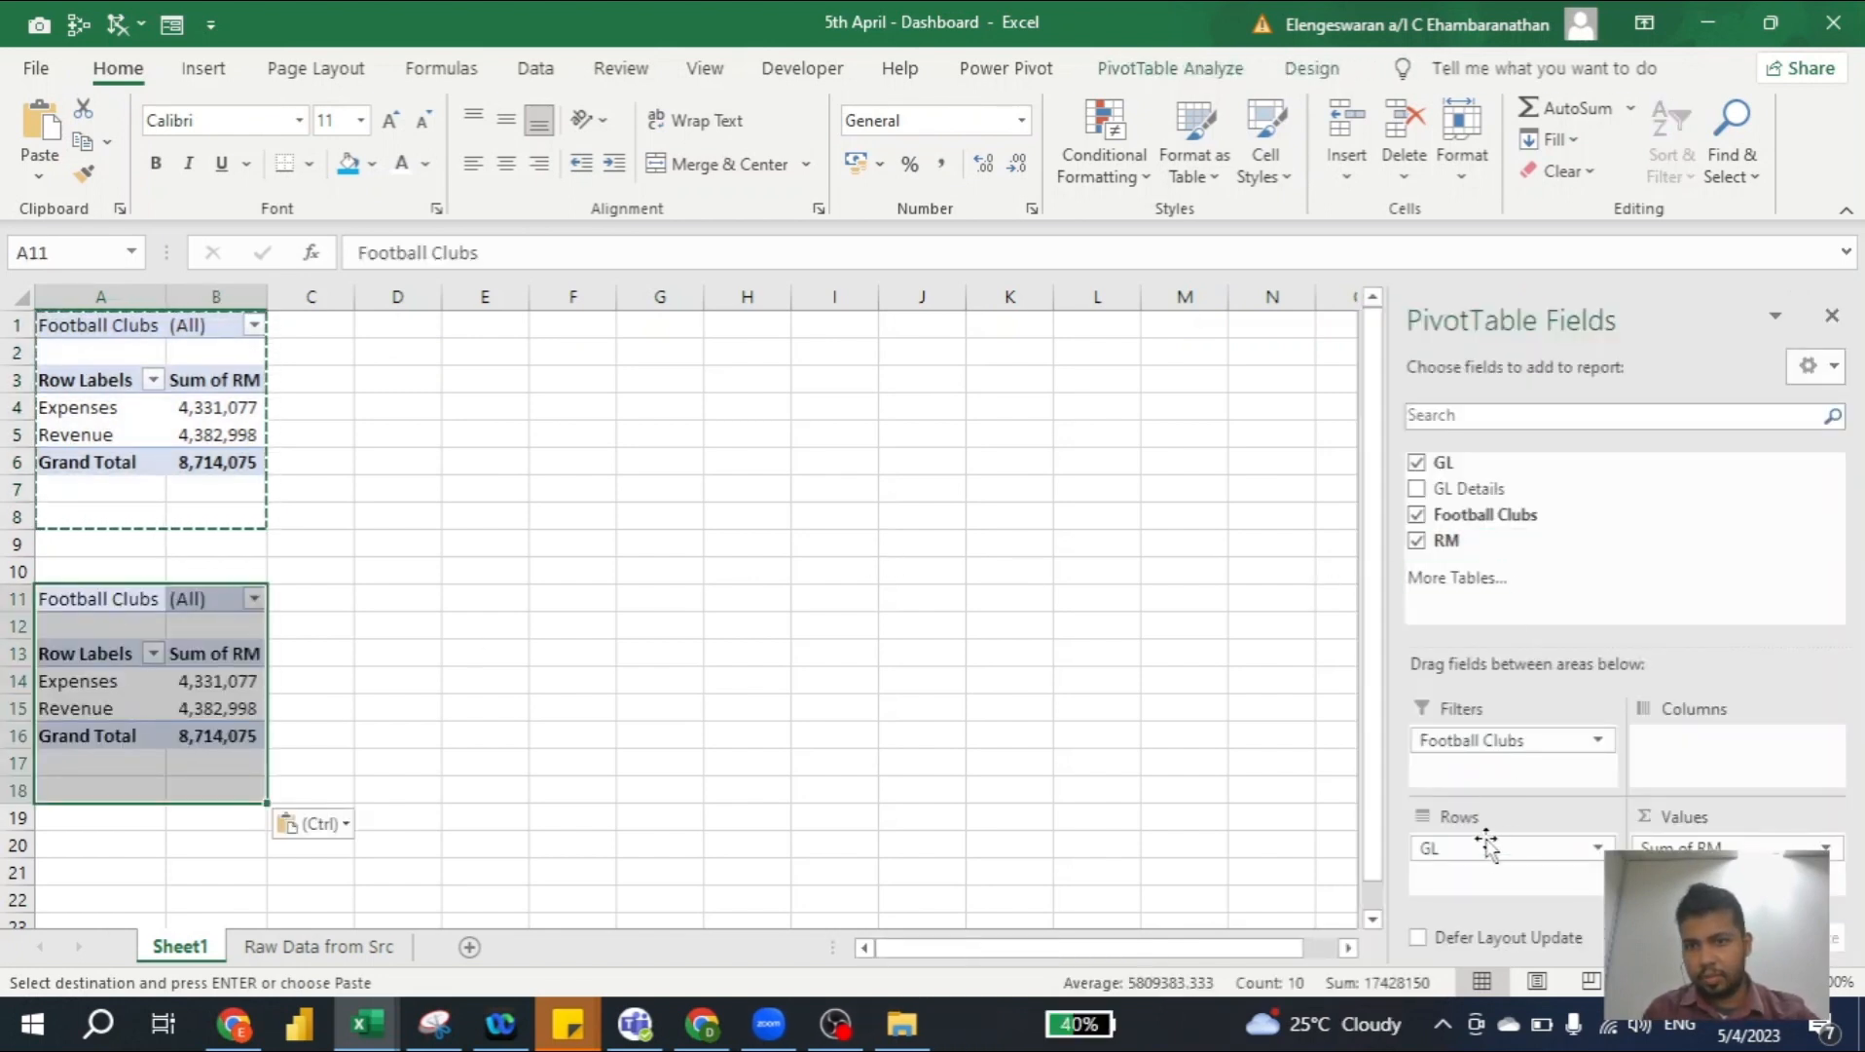
# In the copied PivotTable, move GL from rows to filters and filter it to Revenue
pyautogui.moveTo(1487, 844); pyautogui.dragTo(1465, 776)
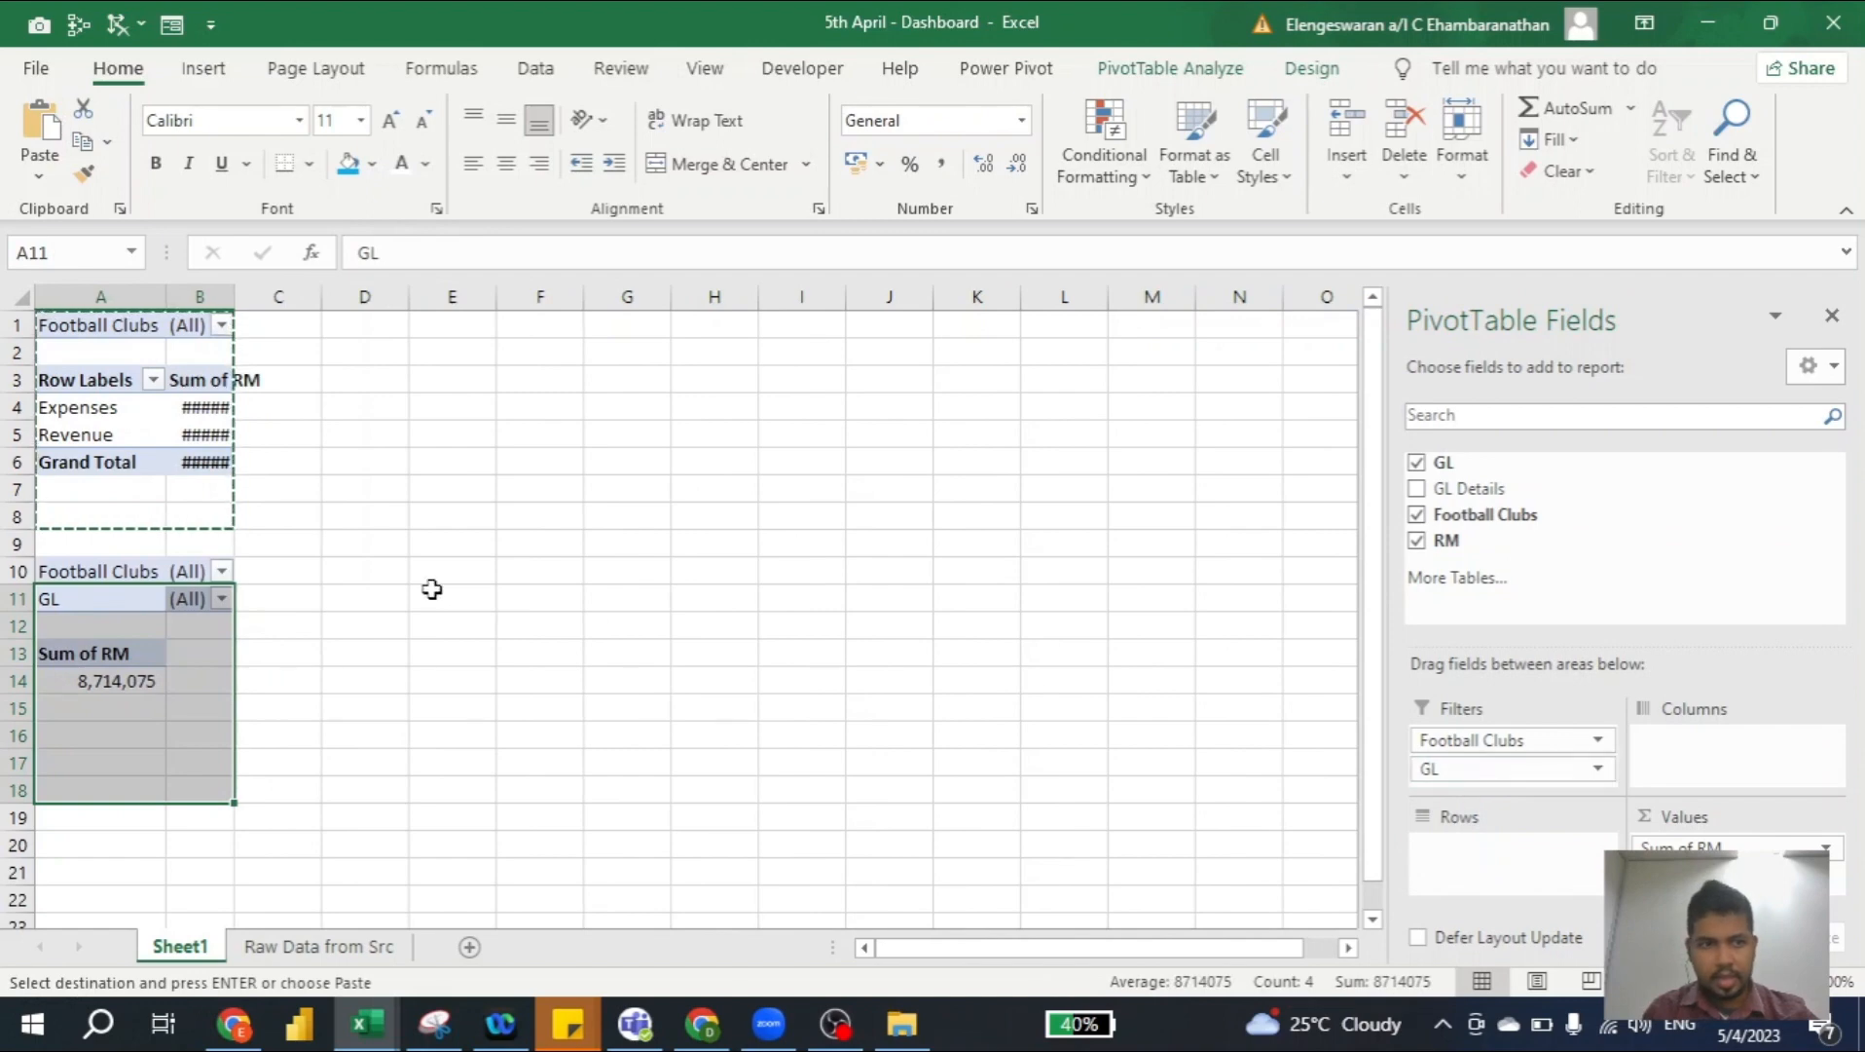
pyautogui.click(222, 599)
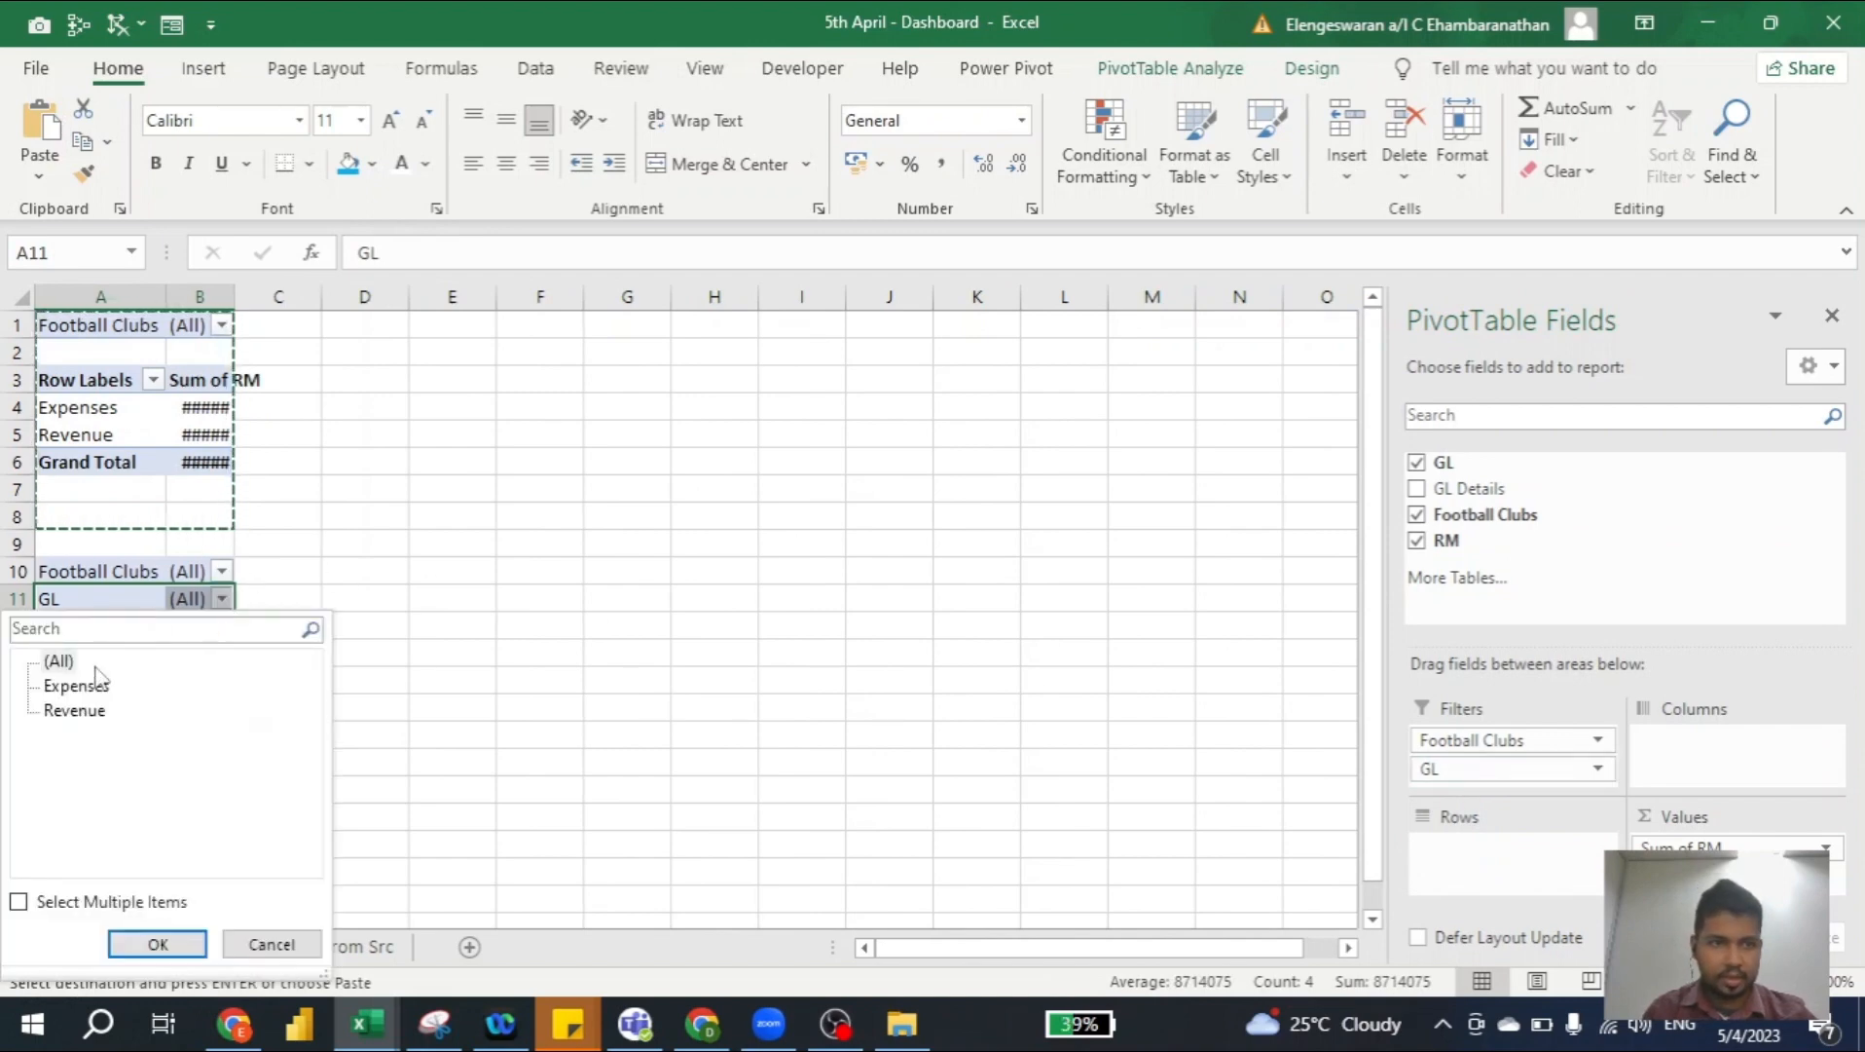
pyautogui.click(74, 711)
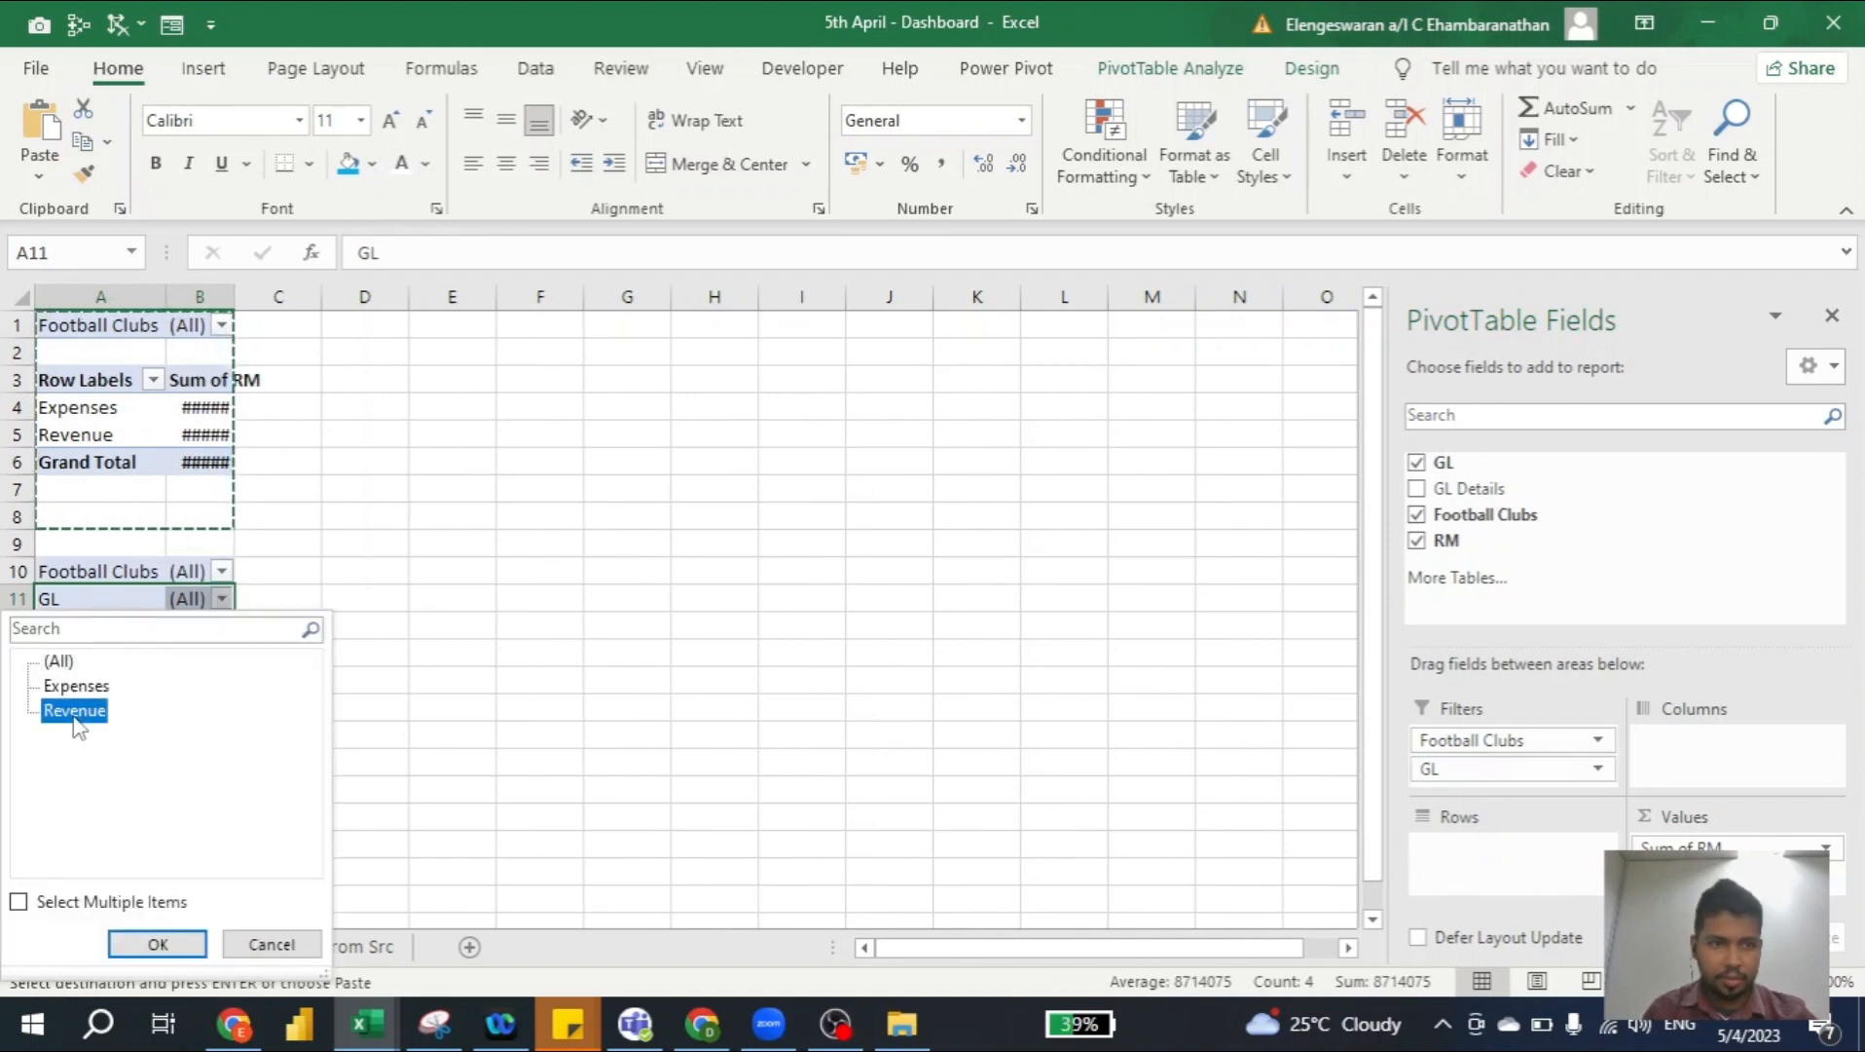
pyautogui.click(158, 944)
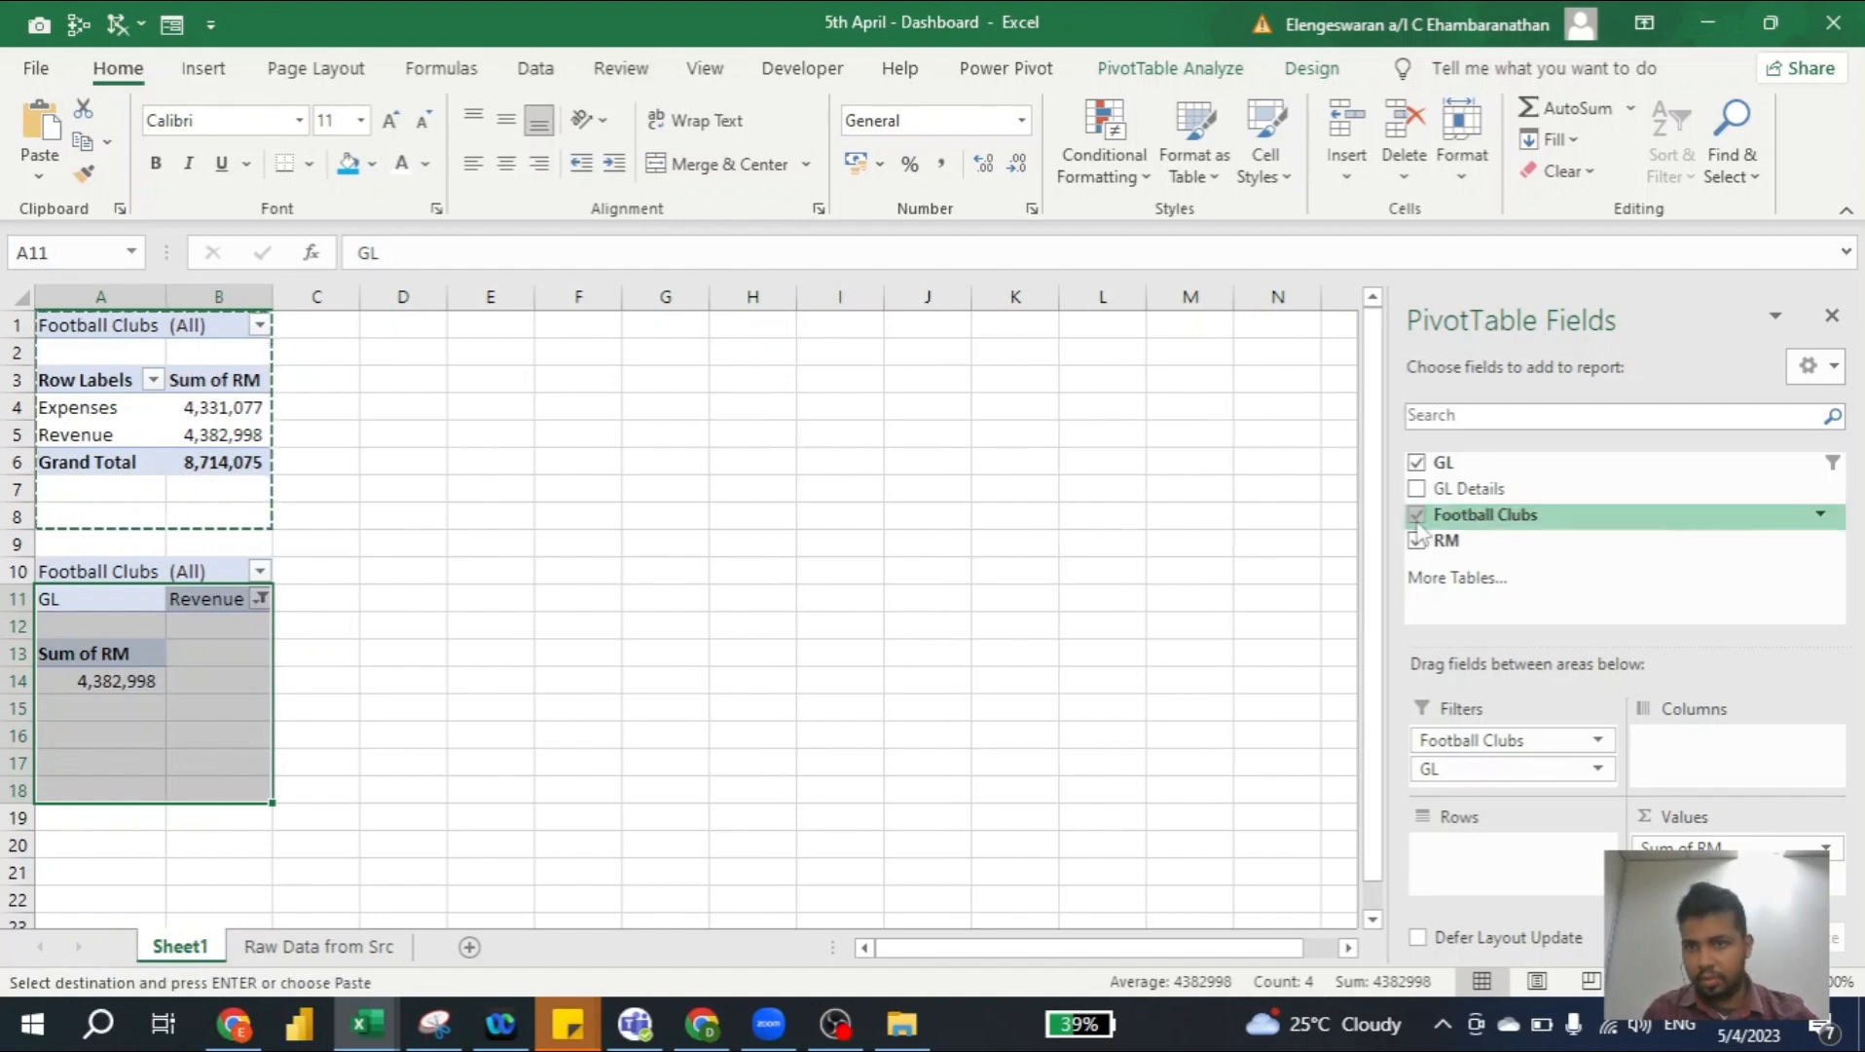
# Add GL Details as rows of the revenue PivotTable and sort its RM sums from largest to smallest
pyautogui.moveTo(1465, 488); pyautogui.dragTo(1480, 847)
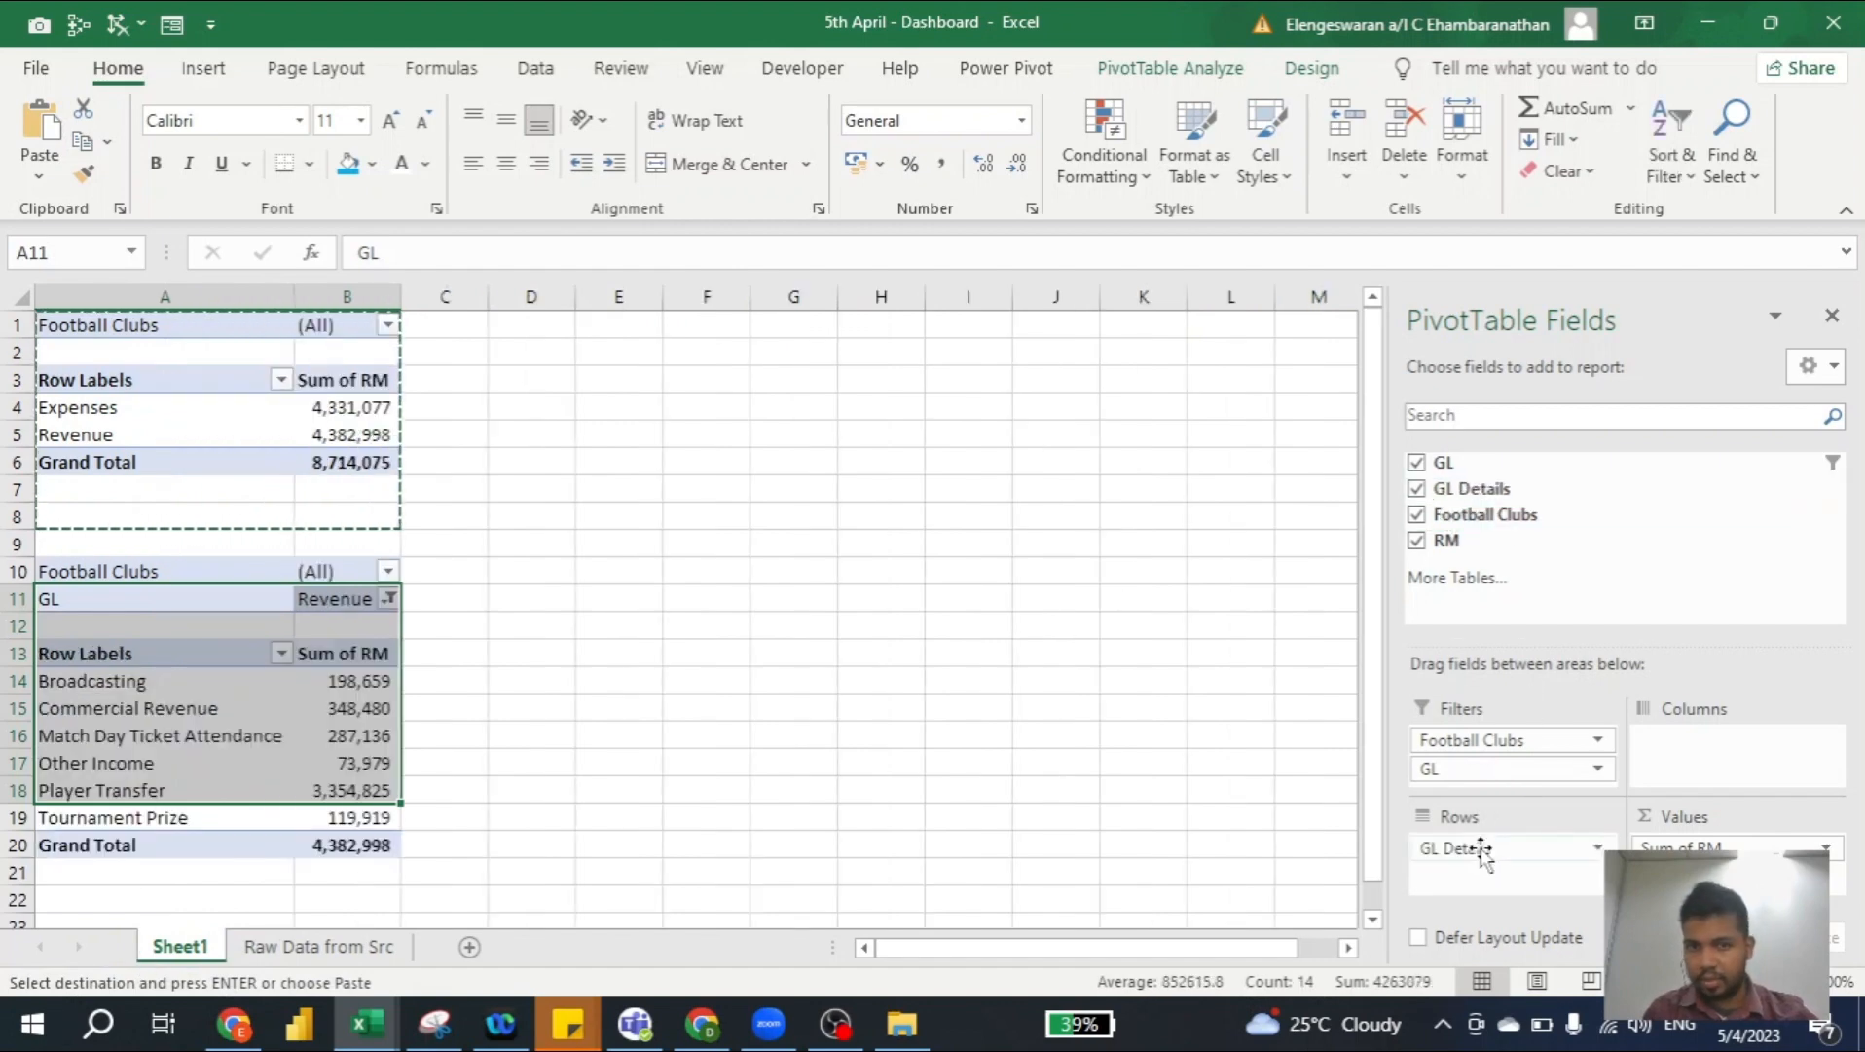
pyautogui.click(351, 680)
pyautogui.rightClick(350, 680)
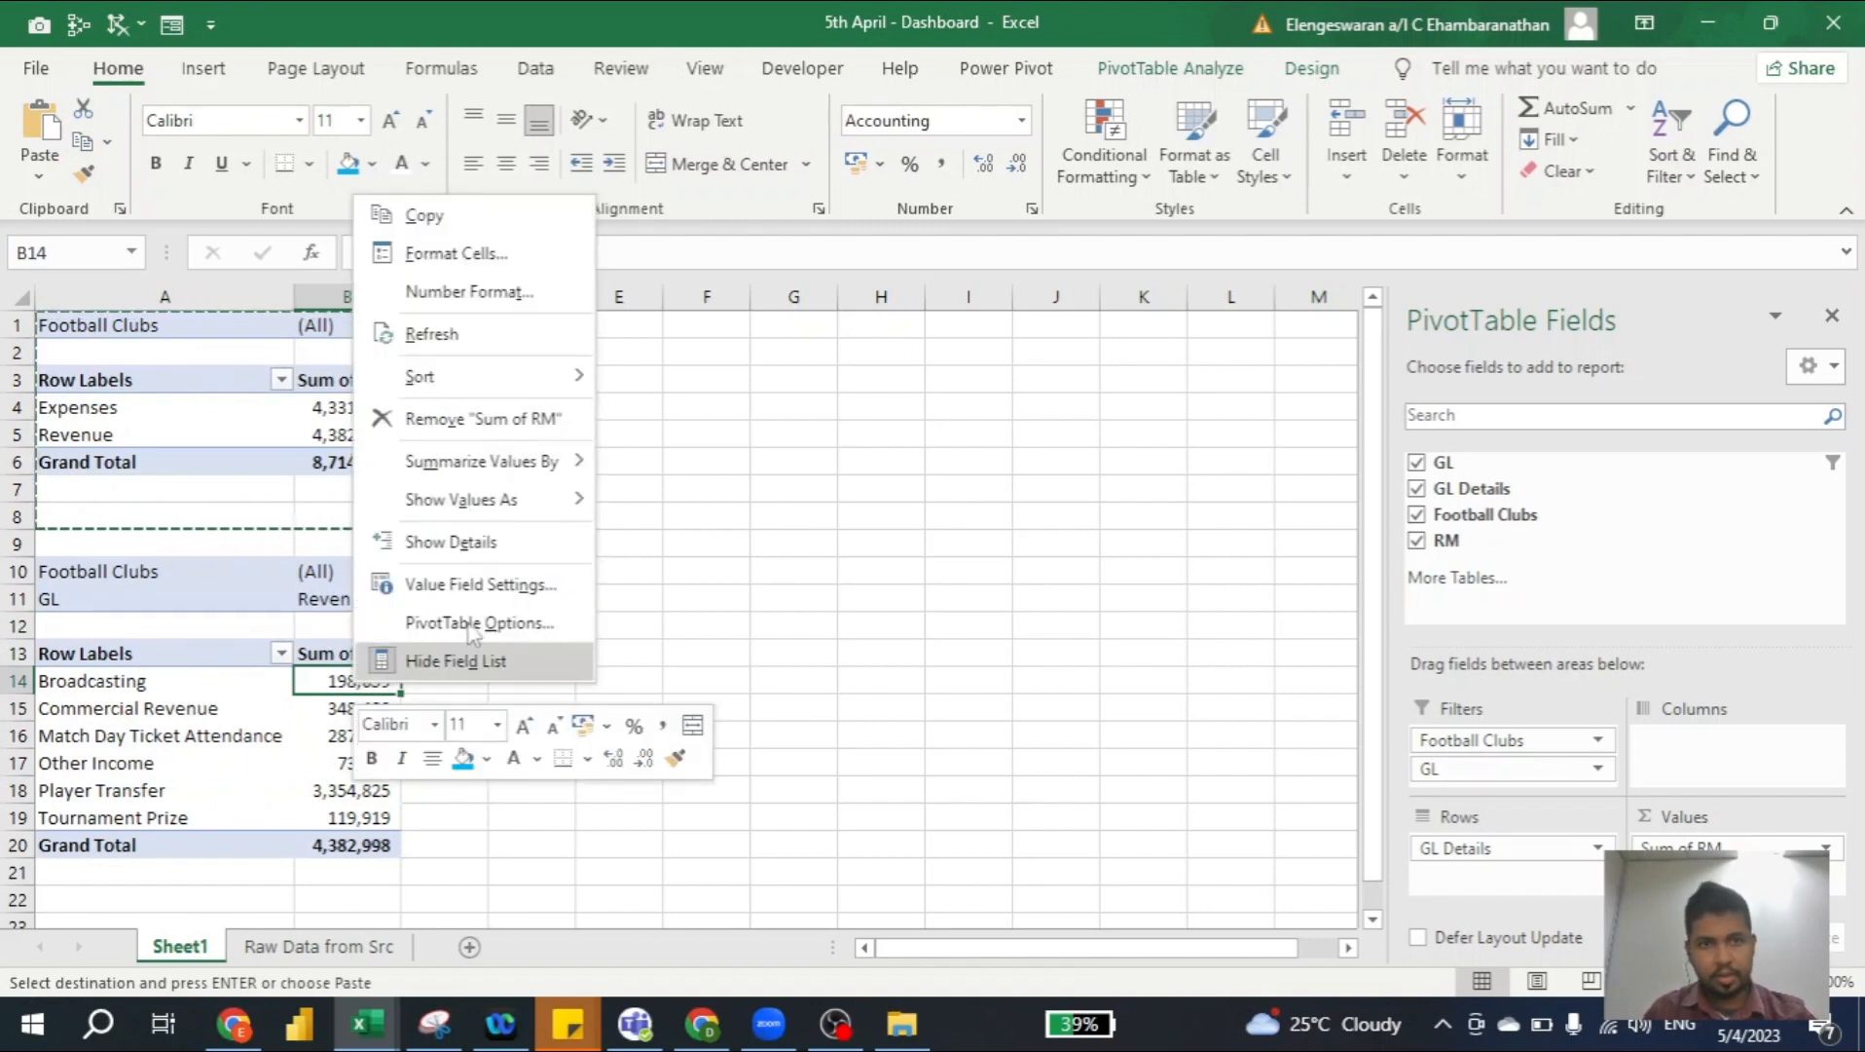
pyautogui.moveTo(561, 378)
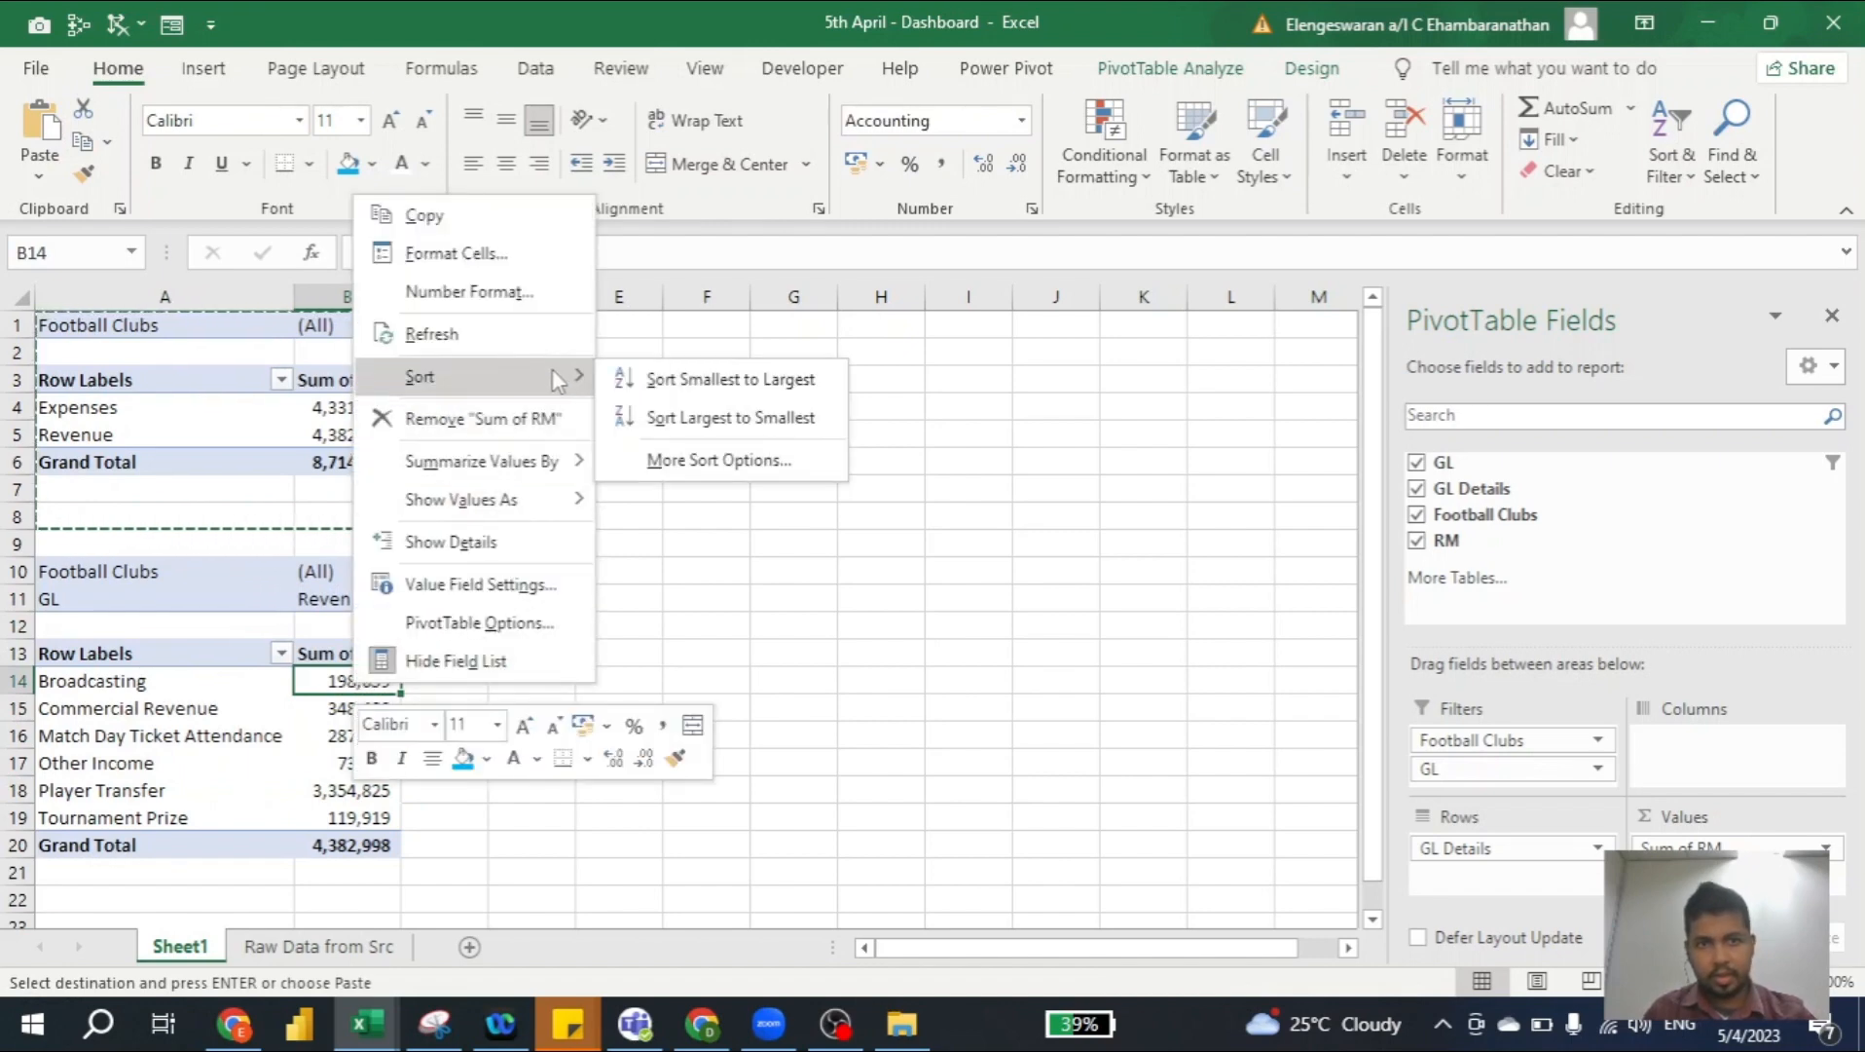
pyautogui.click(693, 417)
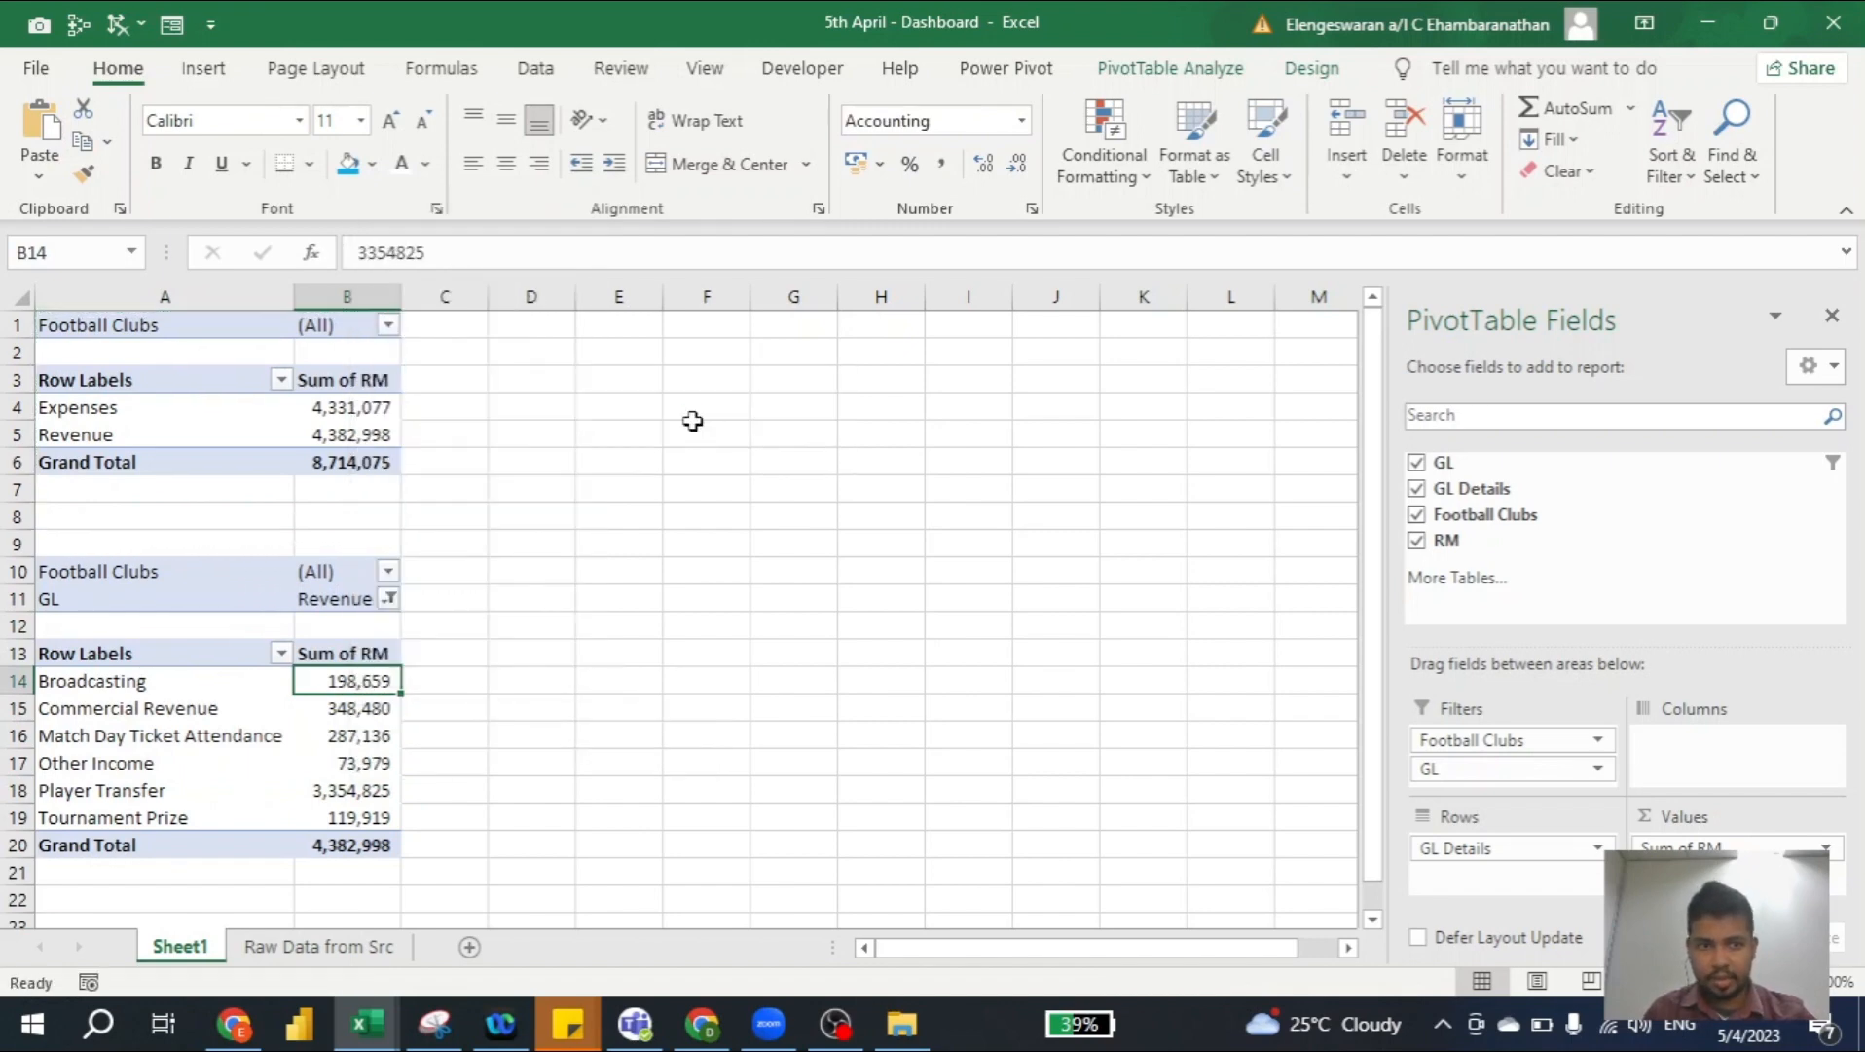
# Apply a top 3 items value filter by Sum of RM to the revenue PivotTable's row labels
pyautogui.click(281, 653)
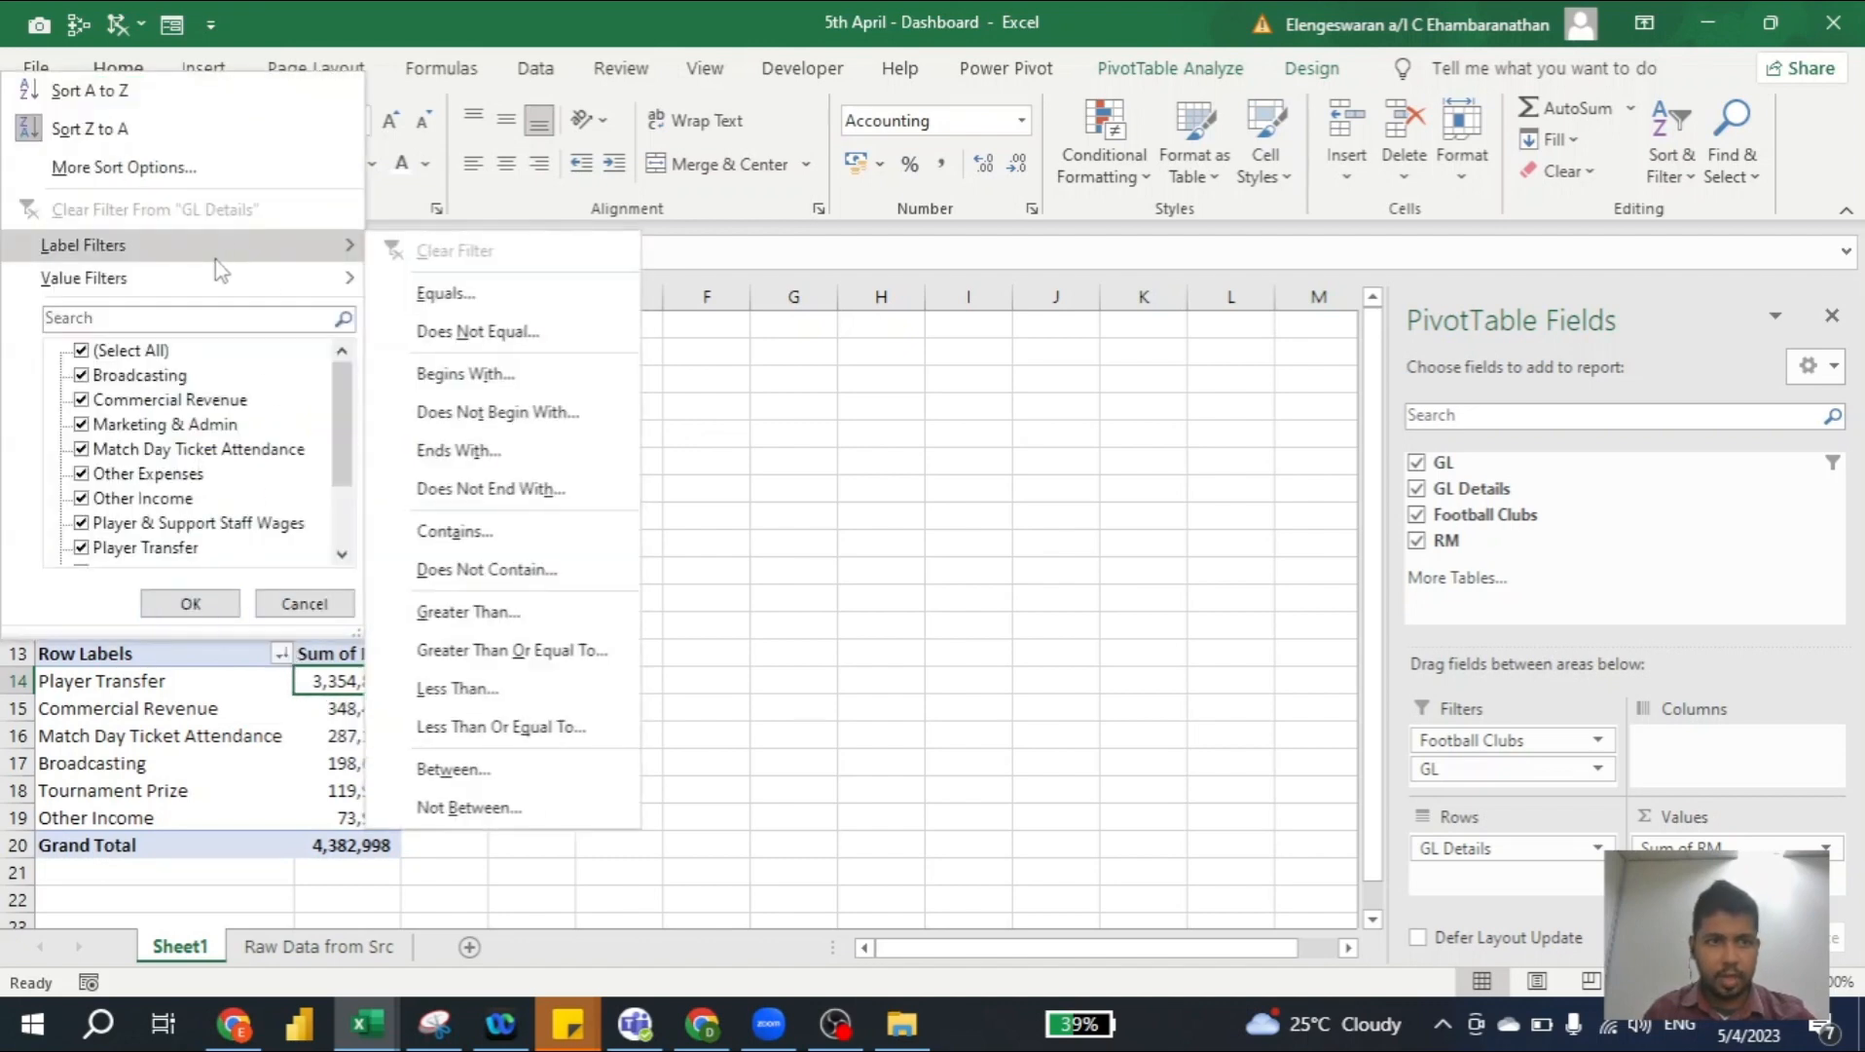
pyautogui.moveTo(195, 279)
pyautogui.click(450, 645)
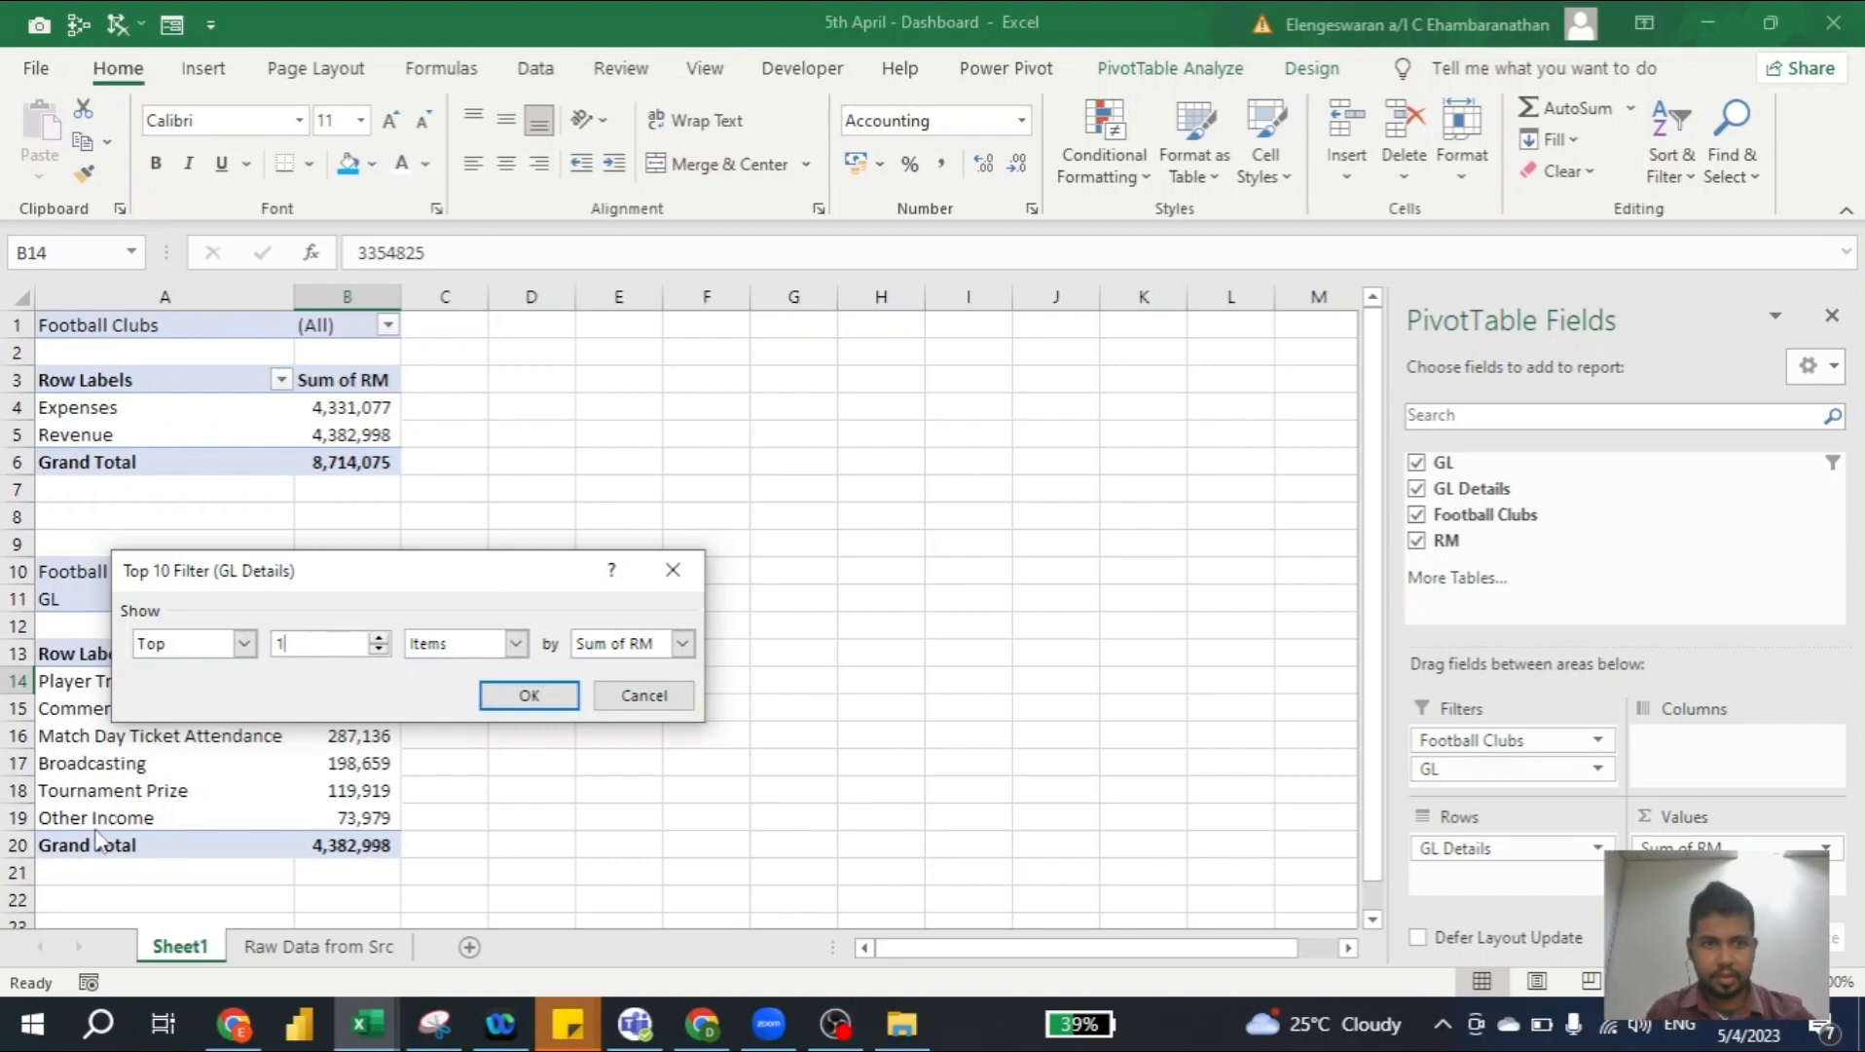
pyautogui.press('Return')
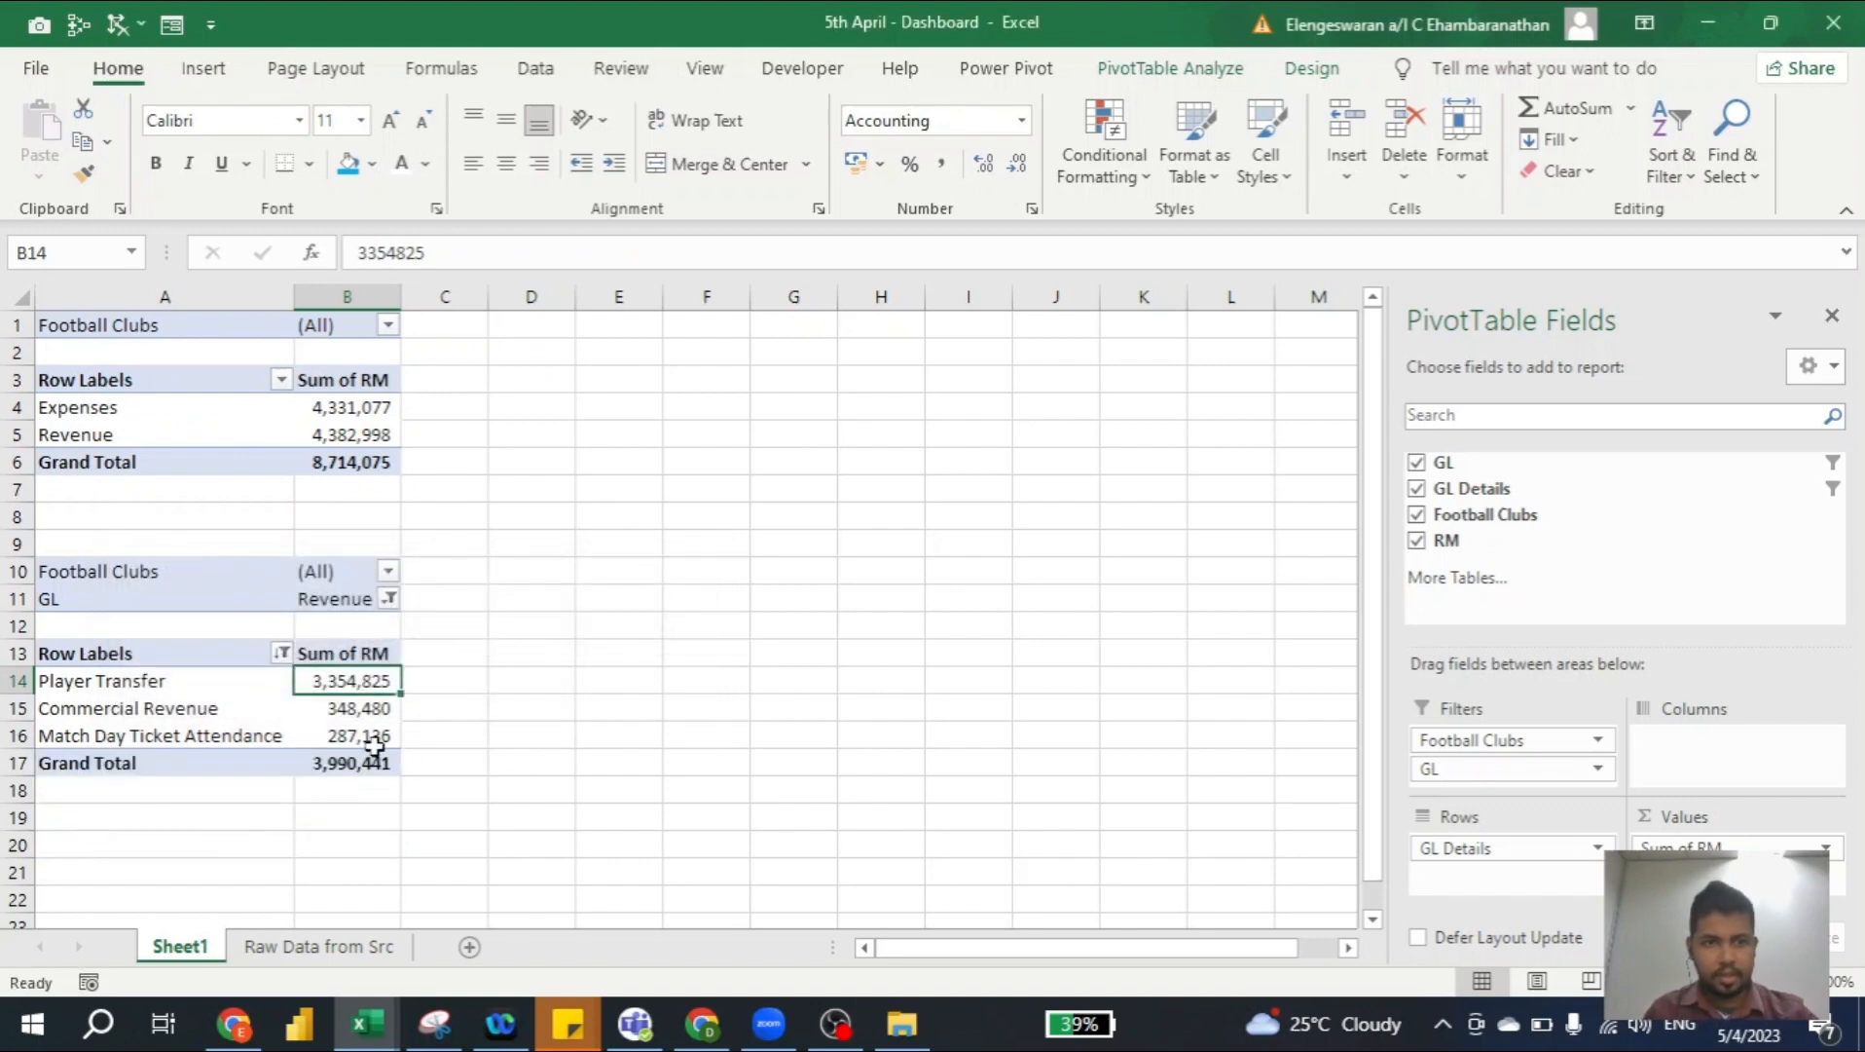
# Copy the revenue PivotTable in A10:B17 and paste it at cell A23
pyautogui.click(373, 755)
pyautogui.hotkey('shift', 'Up')
pyautogui.hotkey('shift', 'Up')
pyautogui.hotkey('shift', 'Up')
pyautogui.hotkey('shift', 'Up')
pyautogui.hotkey('shift', 'Up')
pyautogui.hotkey('shift', 'Up')
pyautogui.hotkey('shift', 'Up')
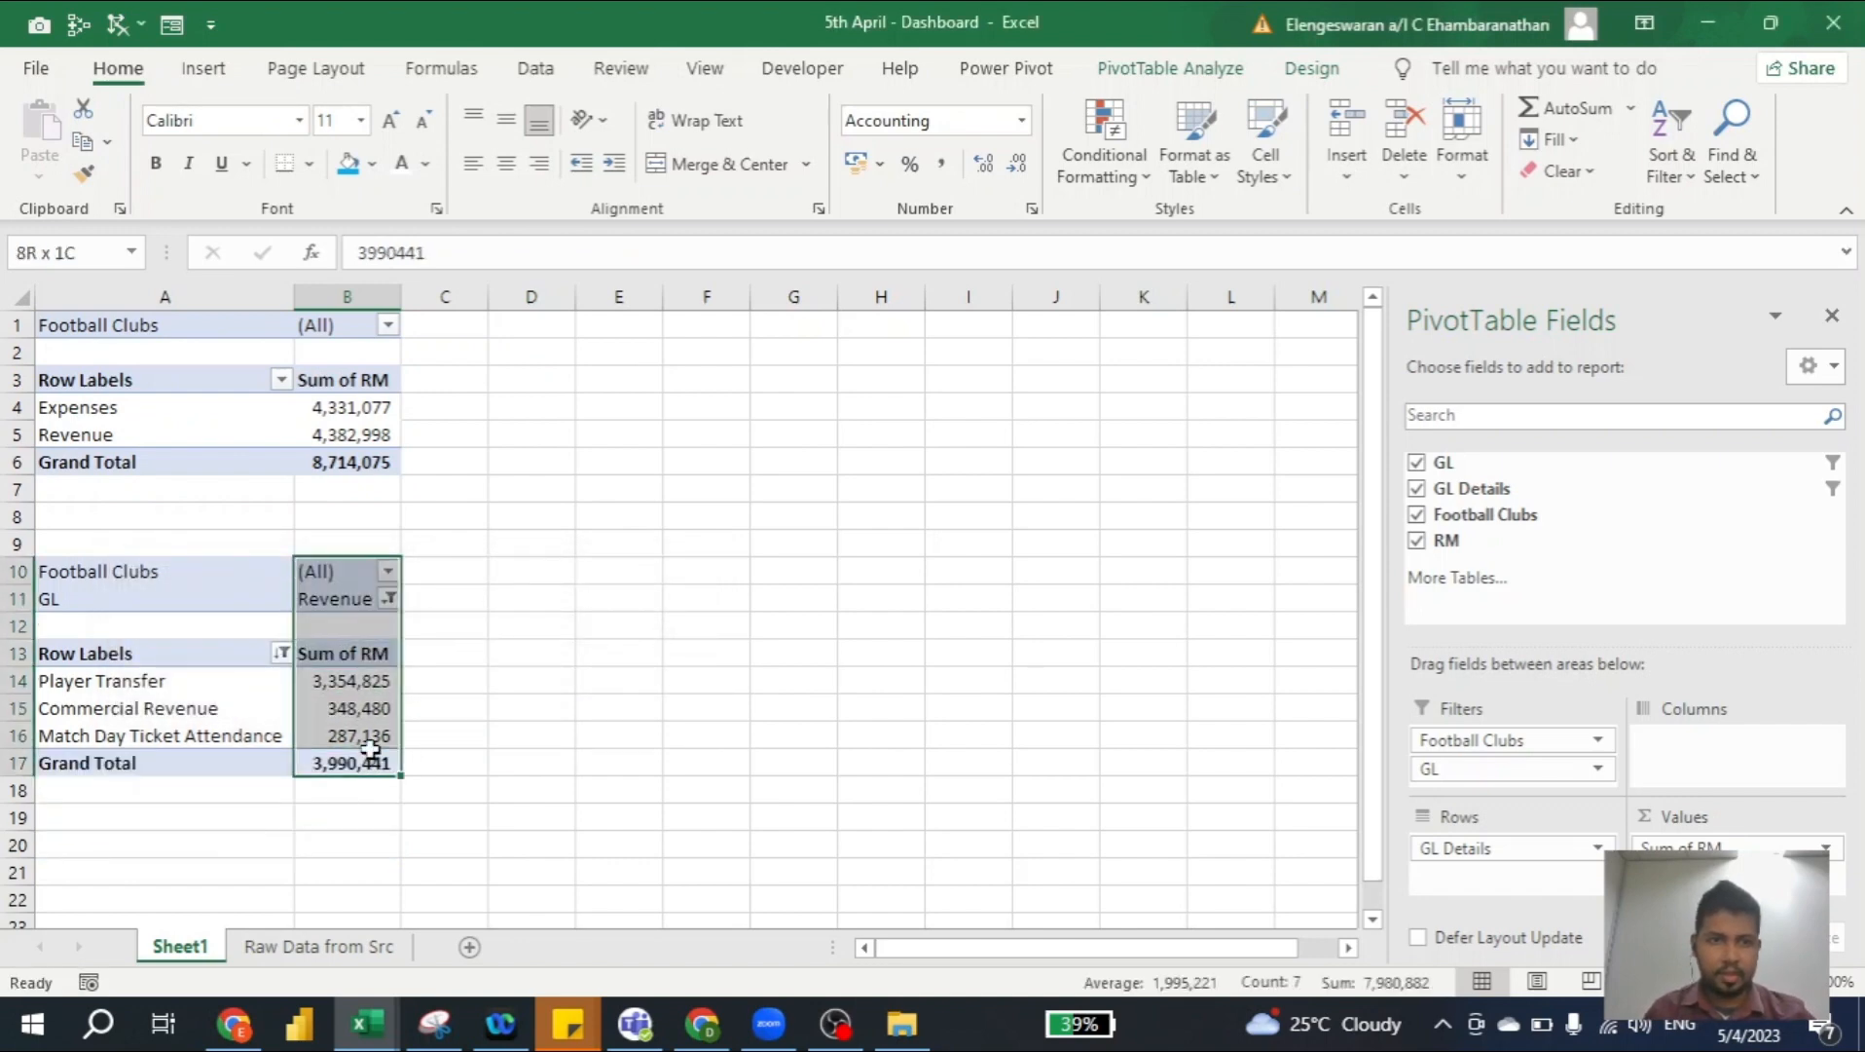
pyautogui.hotkey('shift', 'Left')
pyautogui.hotkey('ctrl', 'c')
pyautogui.scroll(-3, 371, 748)
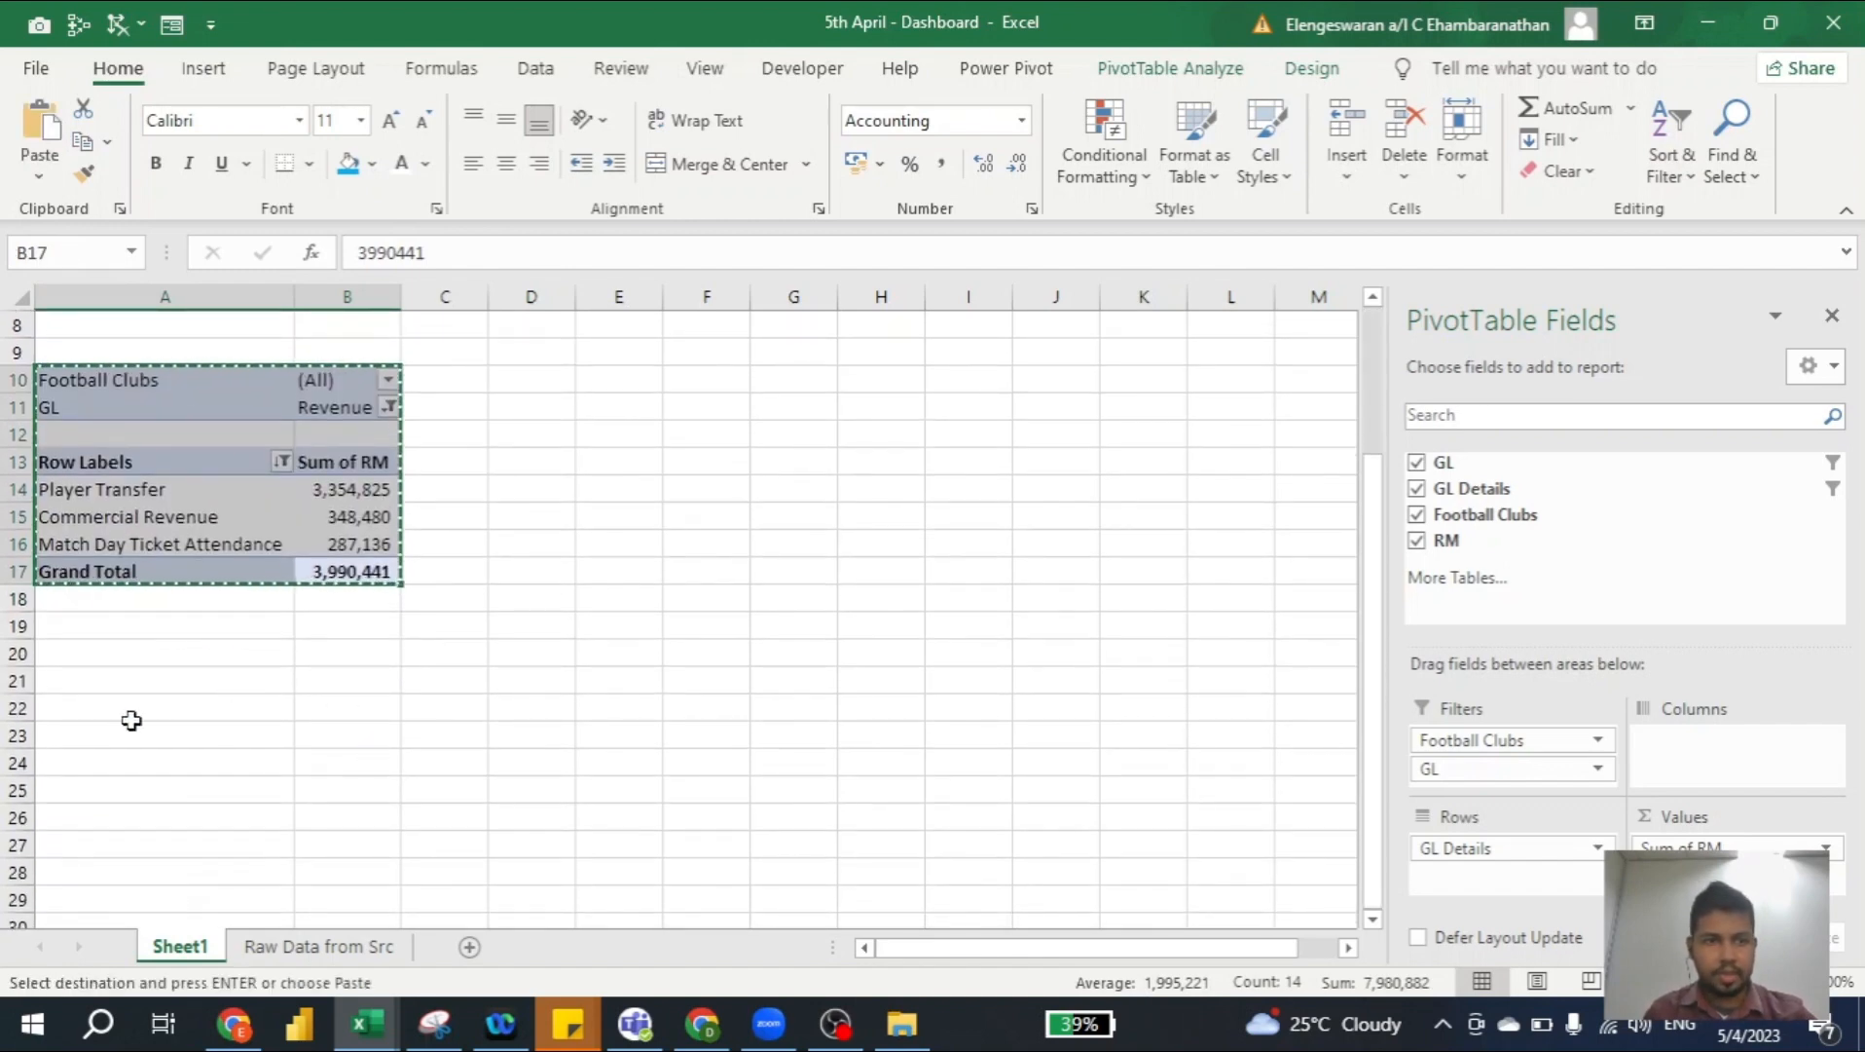
pyautogui.click(131, 720)
pyautogui.click(134, 732)
pyautogui.hotkey('ctrl', 'v')
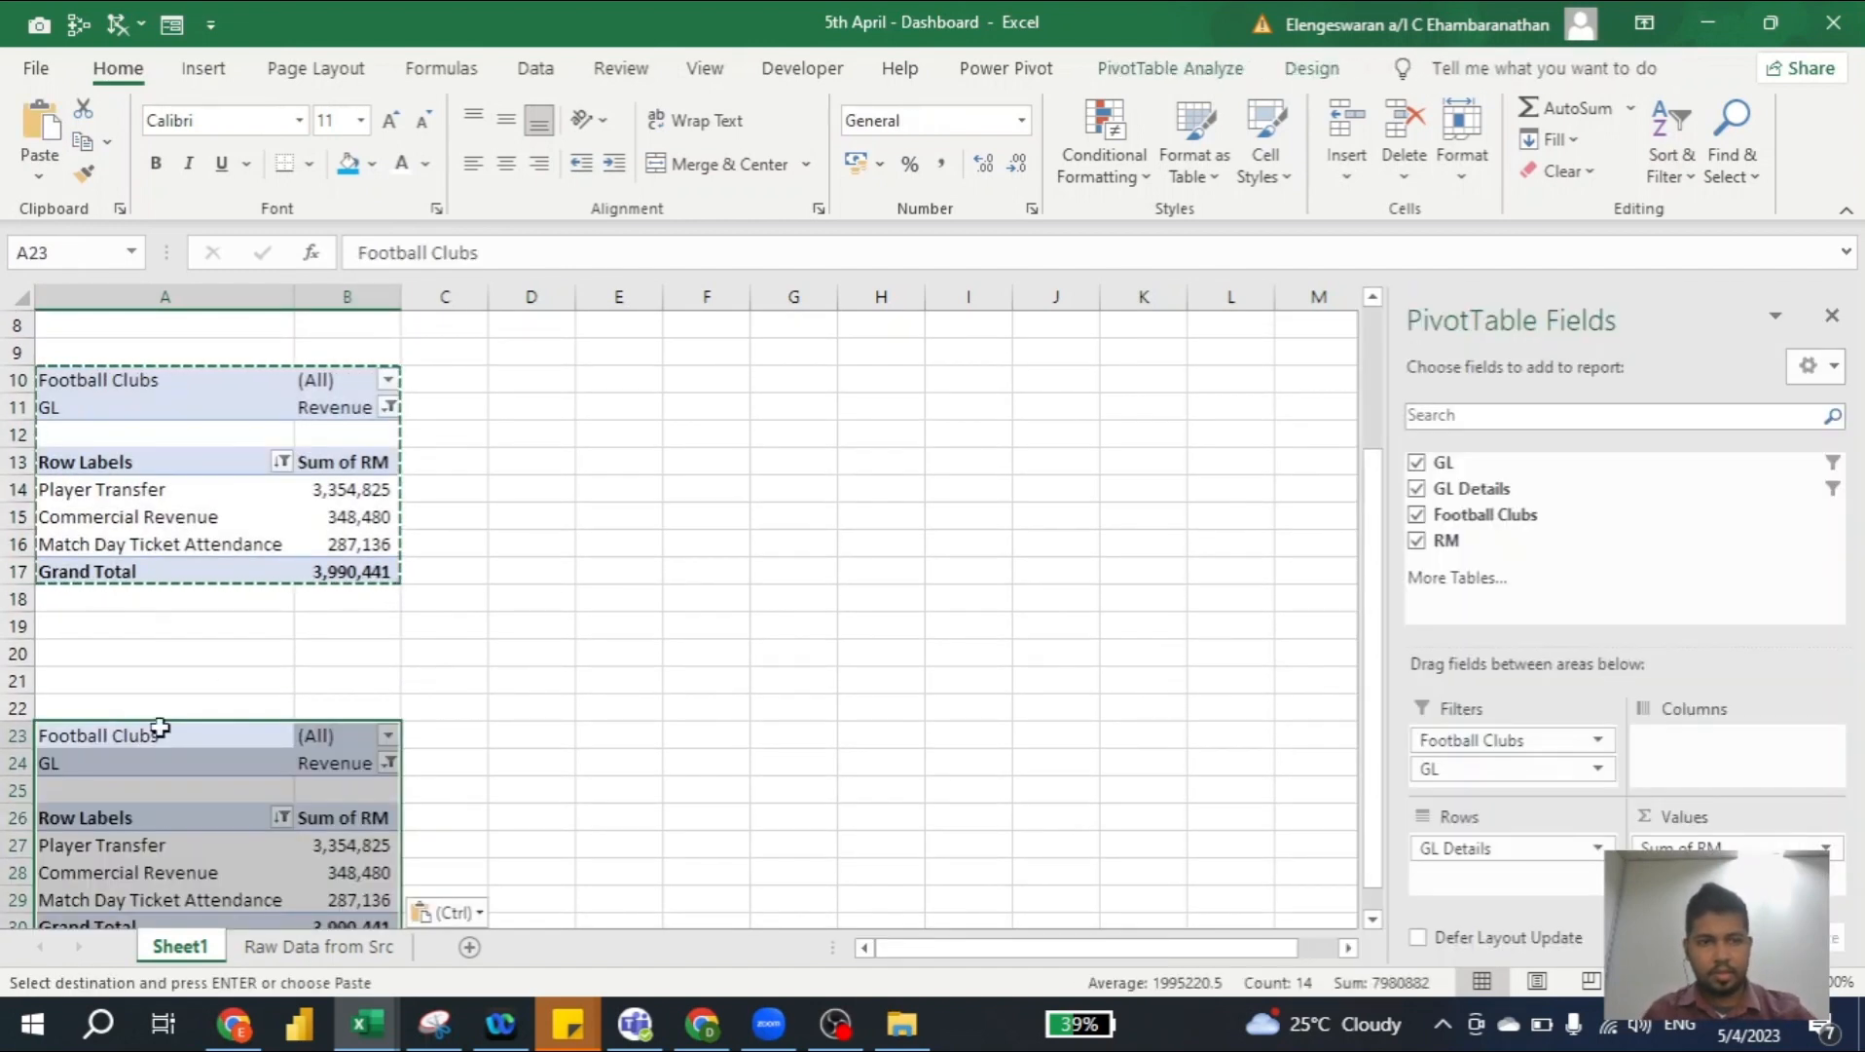
# Change the GL filter of the PivotTable at A23 to Expenses
pyautogui.click(389, 763)
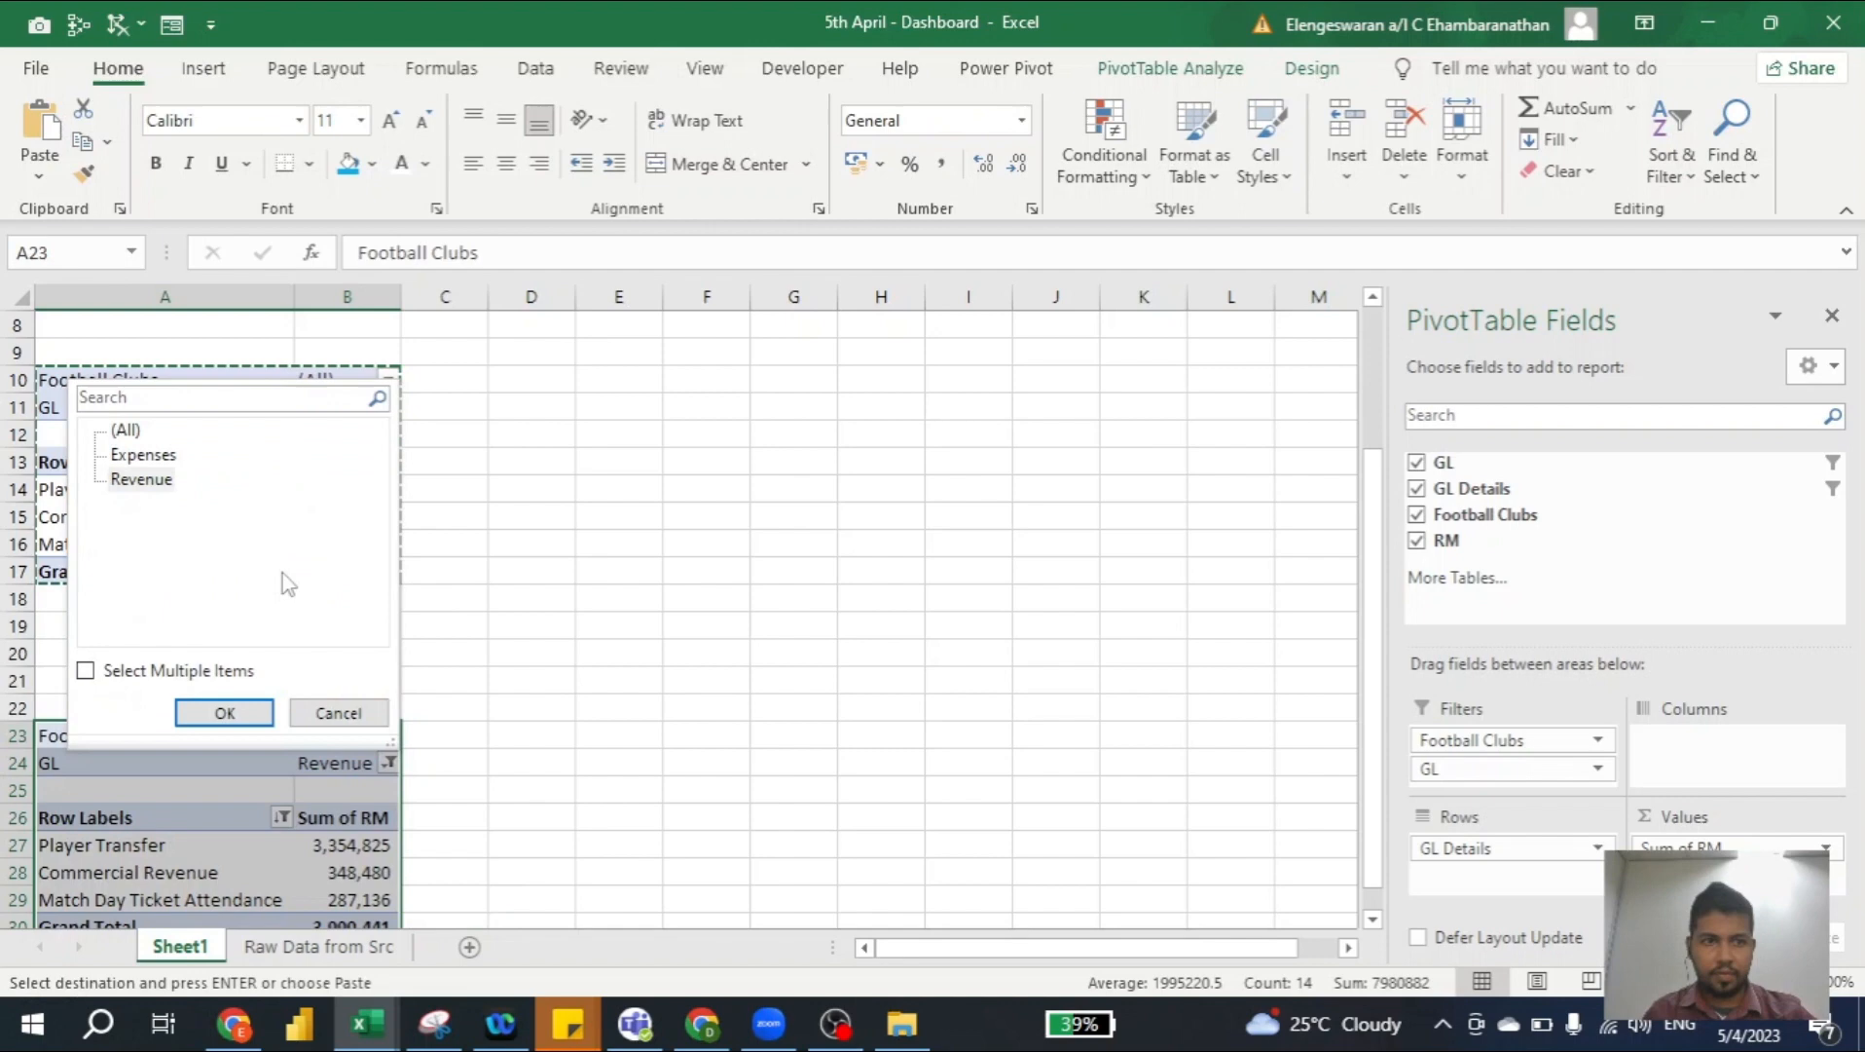
pyautogui.click(136, 455)
pyautogui.click(229, 713)
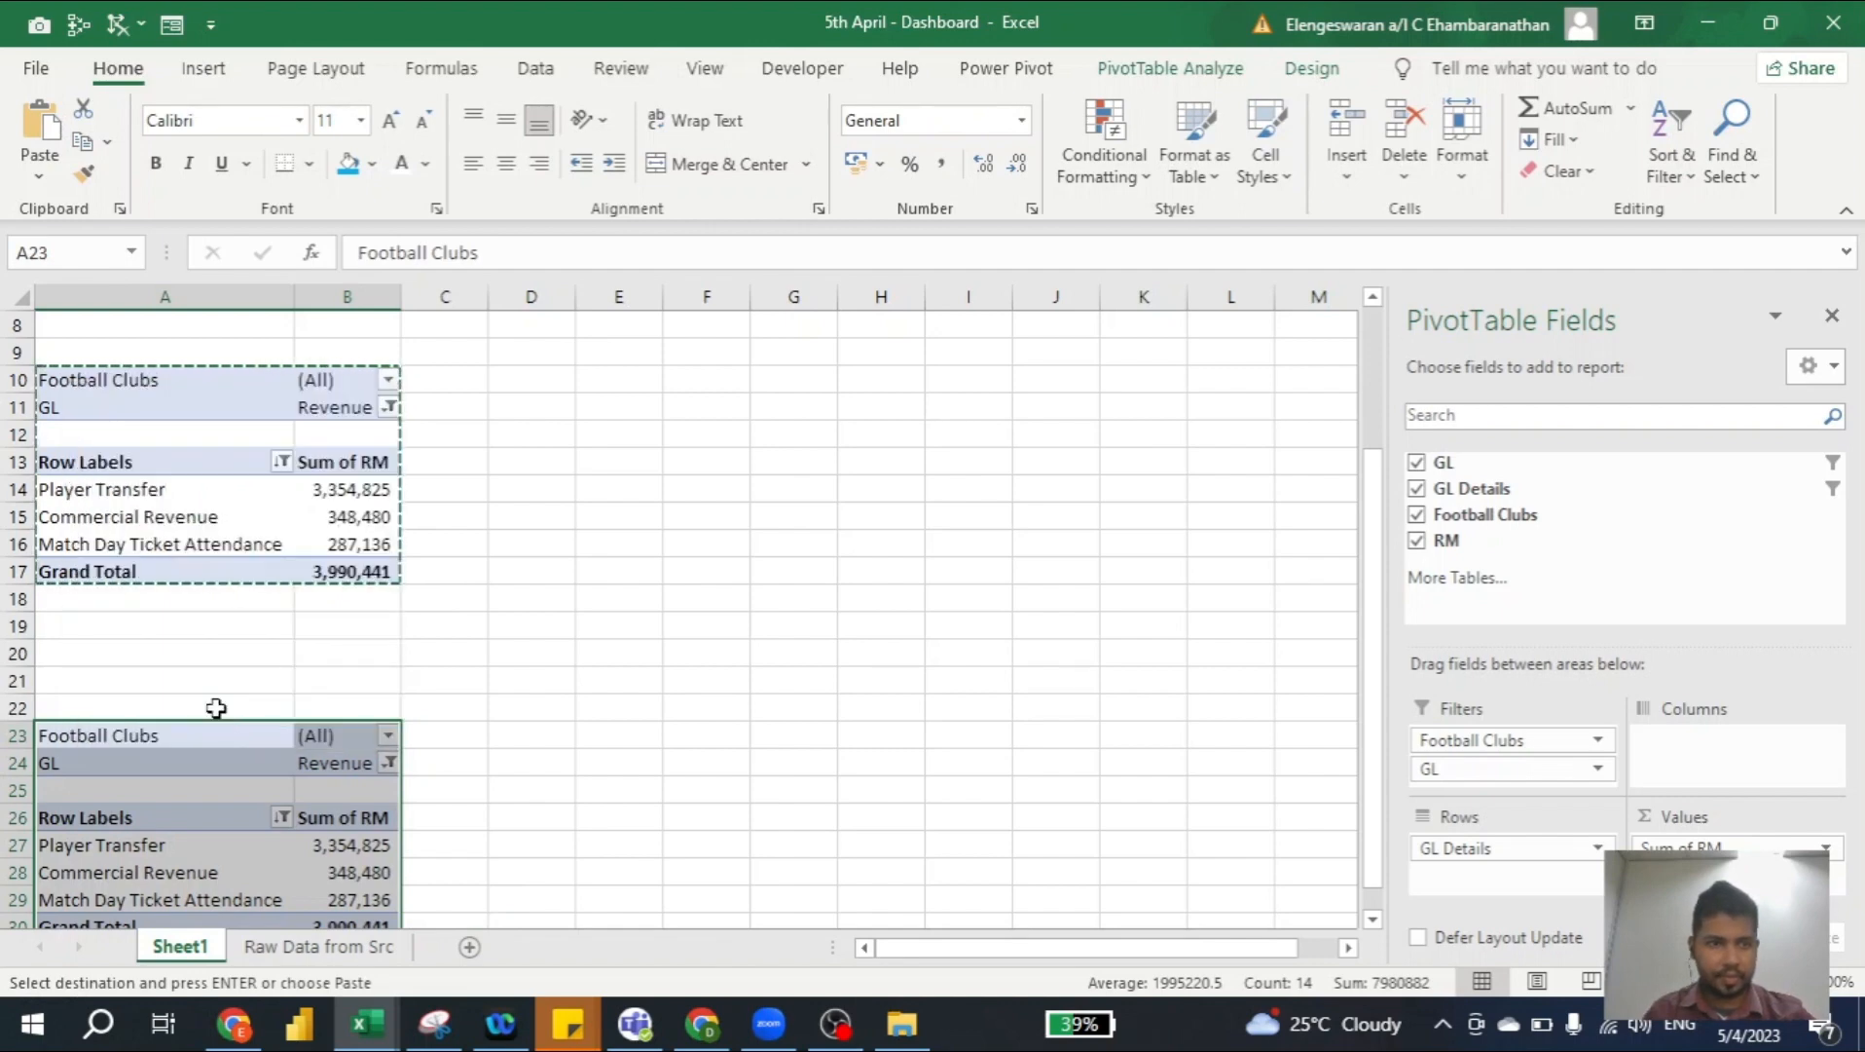
pyautogui.scroll(-1, 225, 773)
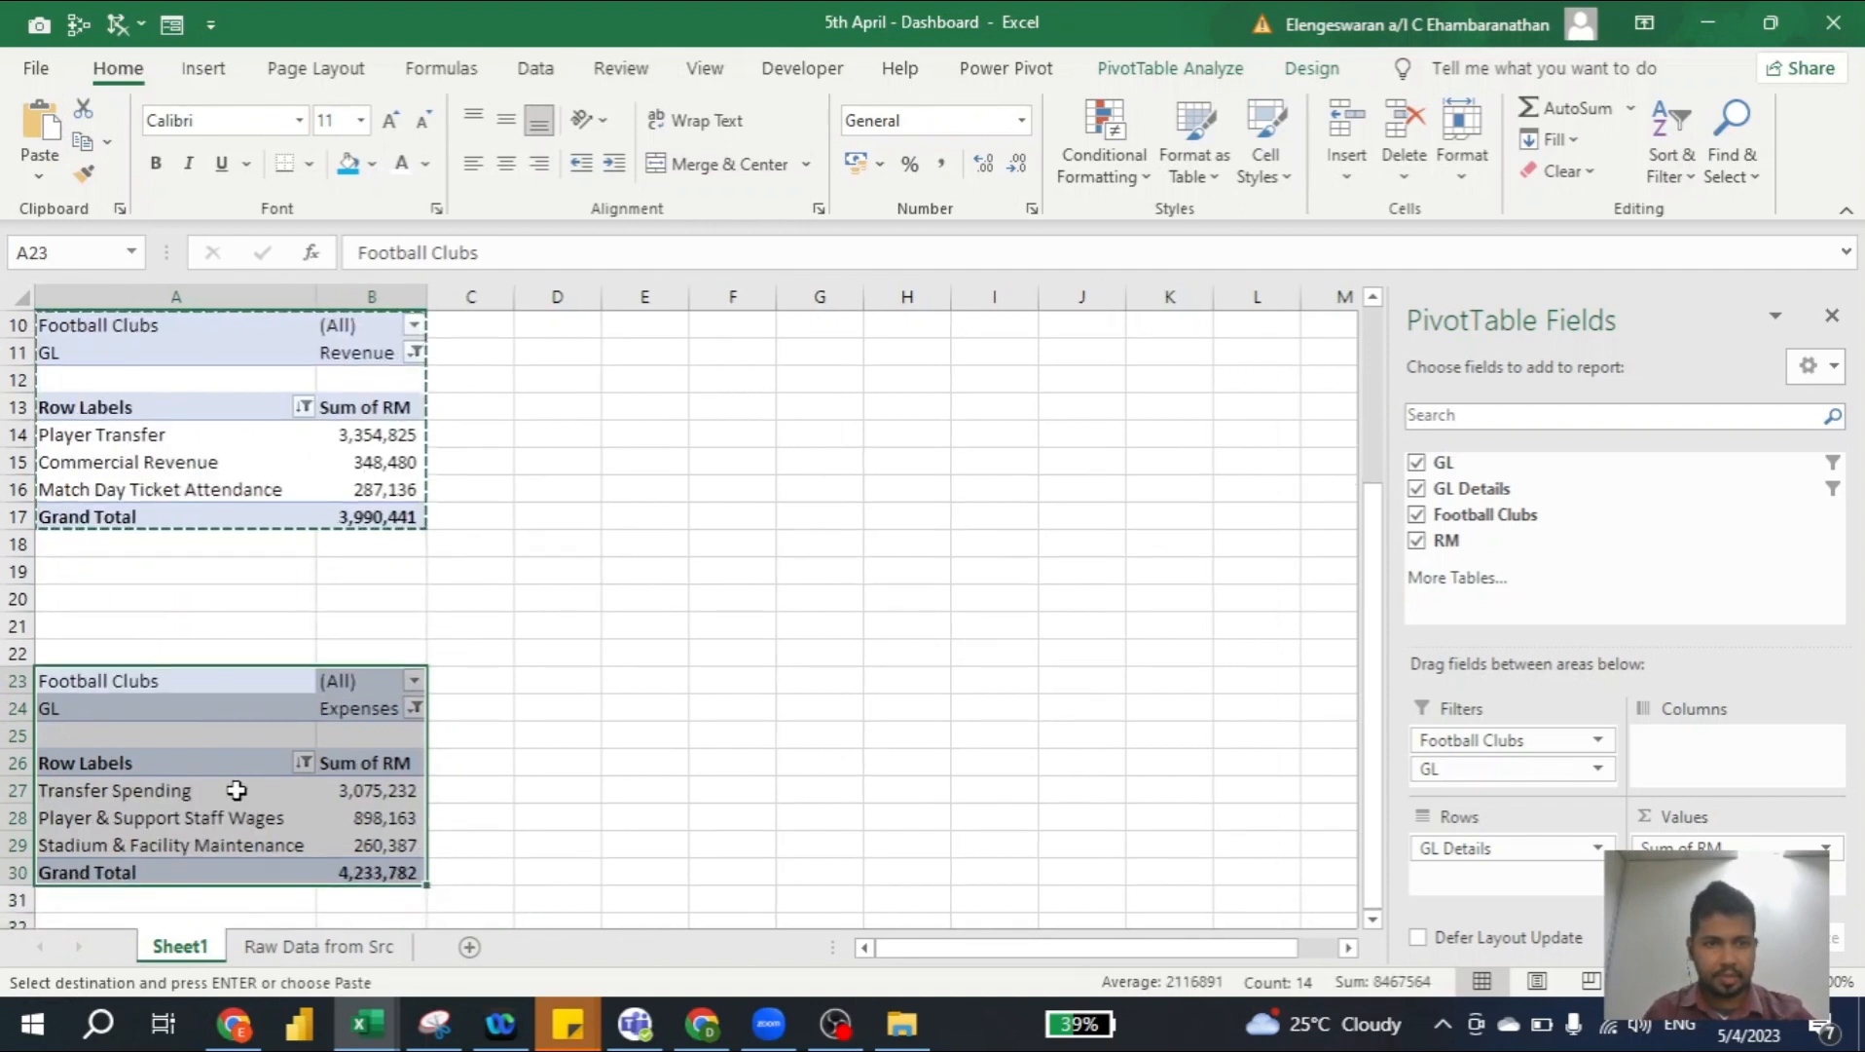
# Copy the Expenses and Revenue labels from A4:A5 and paste them starting at cell E5
pyautogui.scroll(2, 237, 790)
pyautogui.scroll(2, 122, 494)
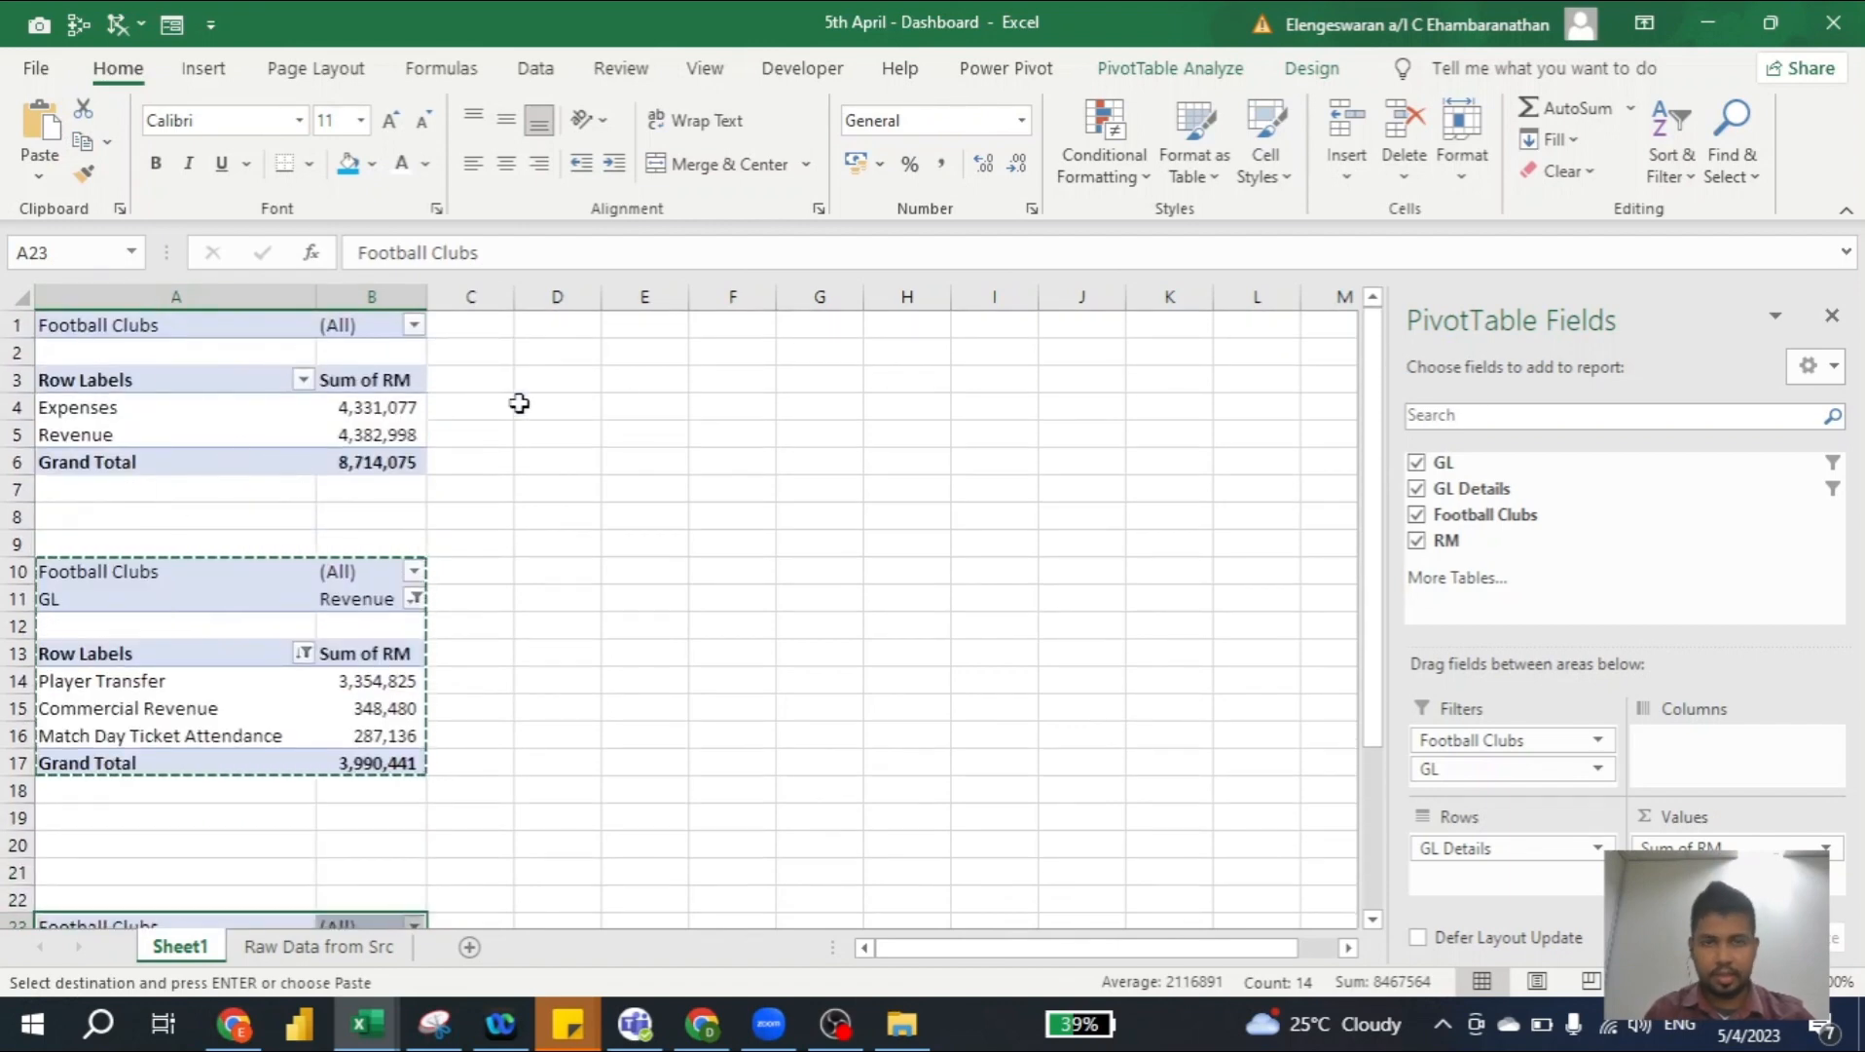
pyautogui.click(627, 399)
pyautogui.press('Left')
pyautogui.press('Left')
pyautogui.press('Left')
pyautogui.press('Left')
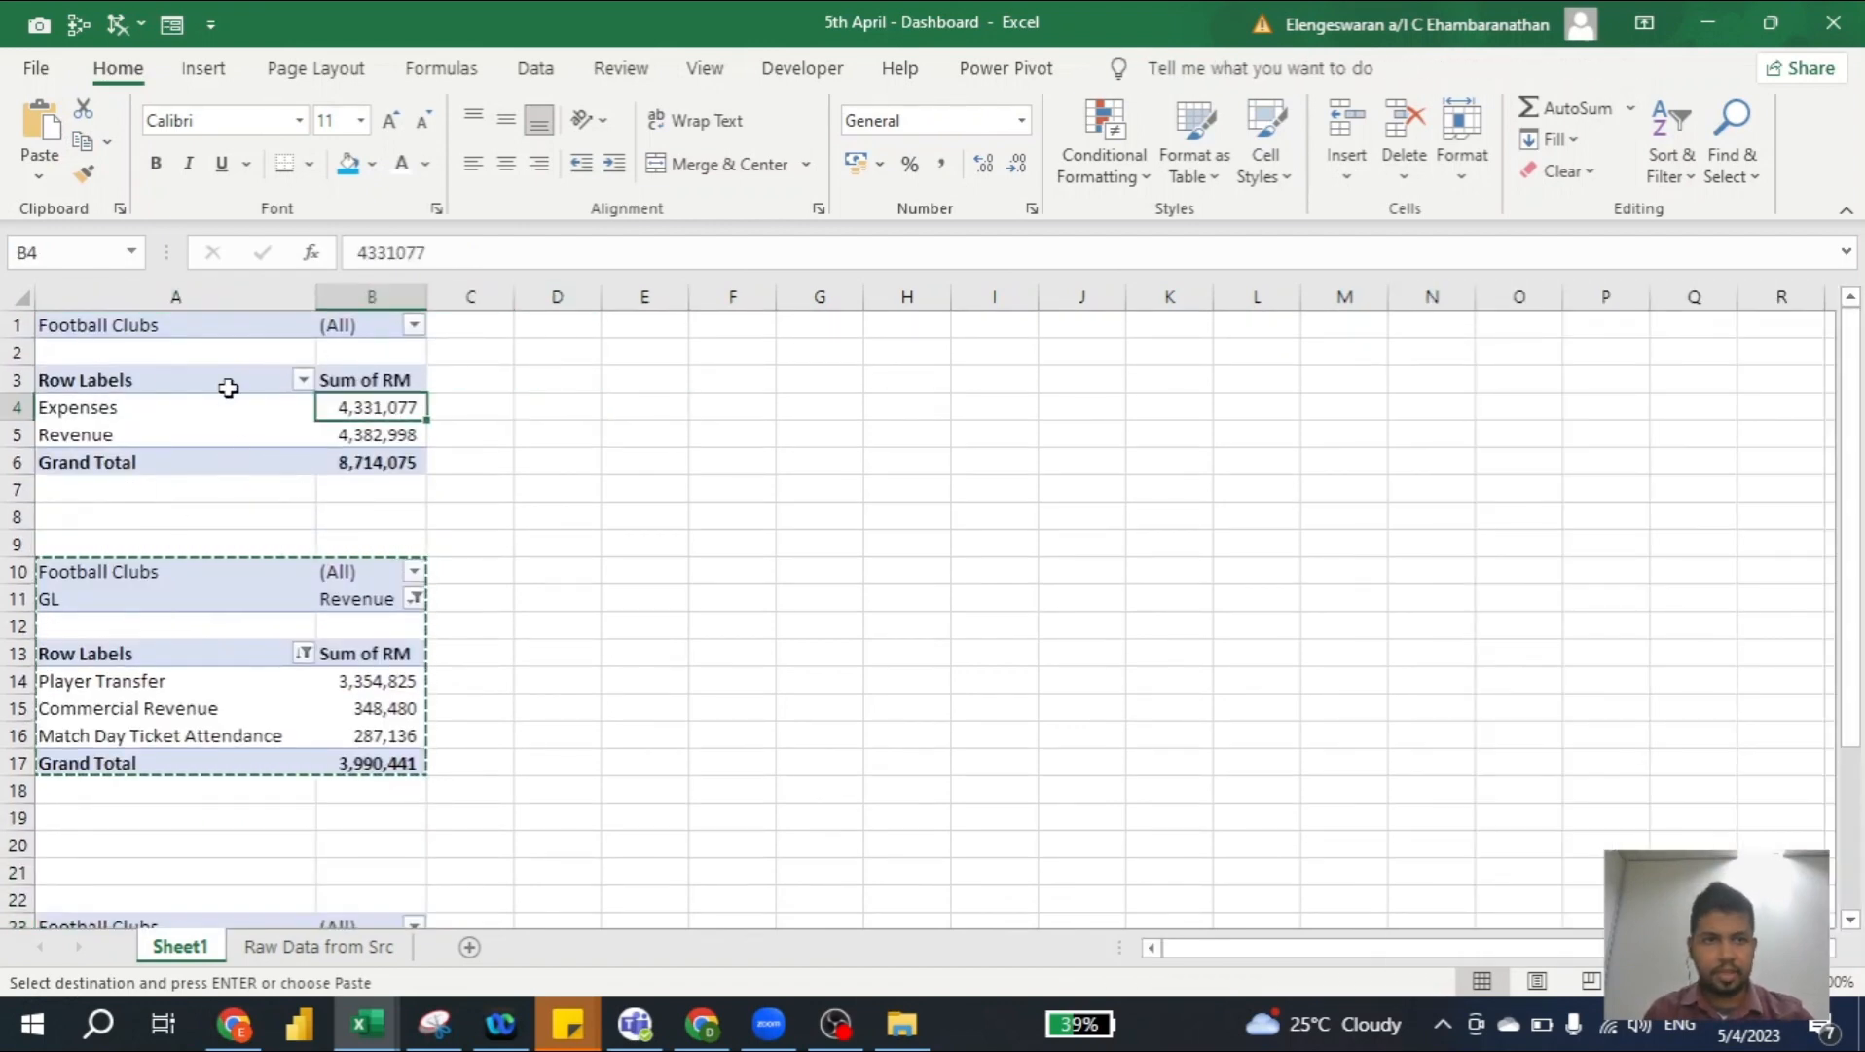
pyautogui.hotkey('shift', 'Down')
pyautogui.hotkey('ctrl', 'c')
pyautogui.press('Right')
pyautogui.press('Right')
pyautogui.press('Right')
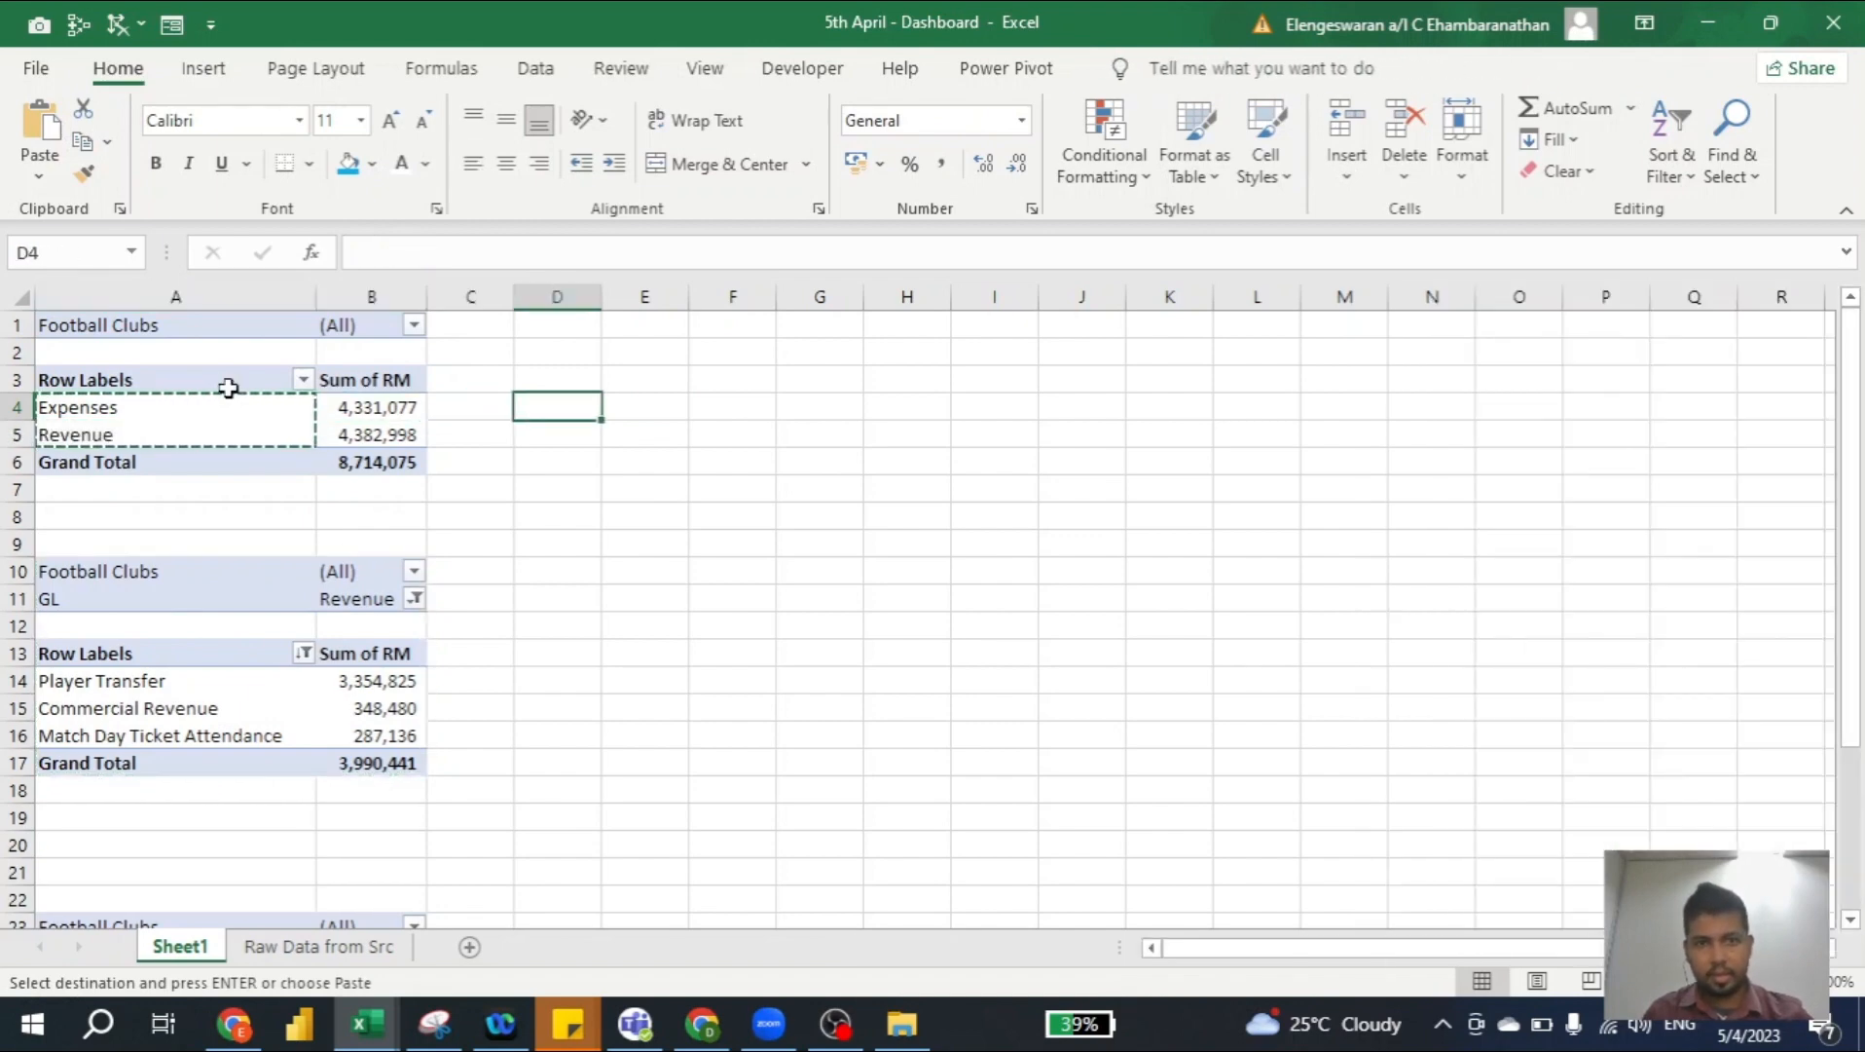
pyautogui.press('Right')
pyautogui.press('Down')
pyautogui.hotkey('ctrl', 'v')
# Move the Revenue label from E6 to E4, above the Expenses label
pyautogui.press('Down')
pyautogui.hotkey('ctrl', 'c')
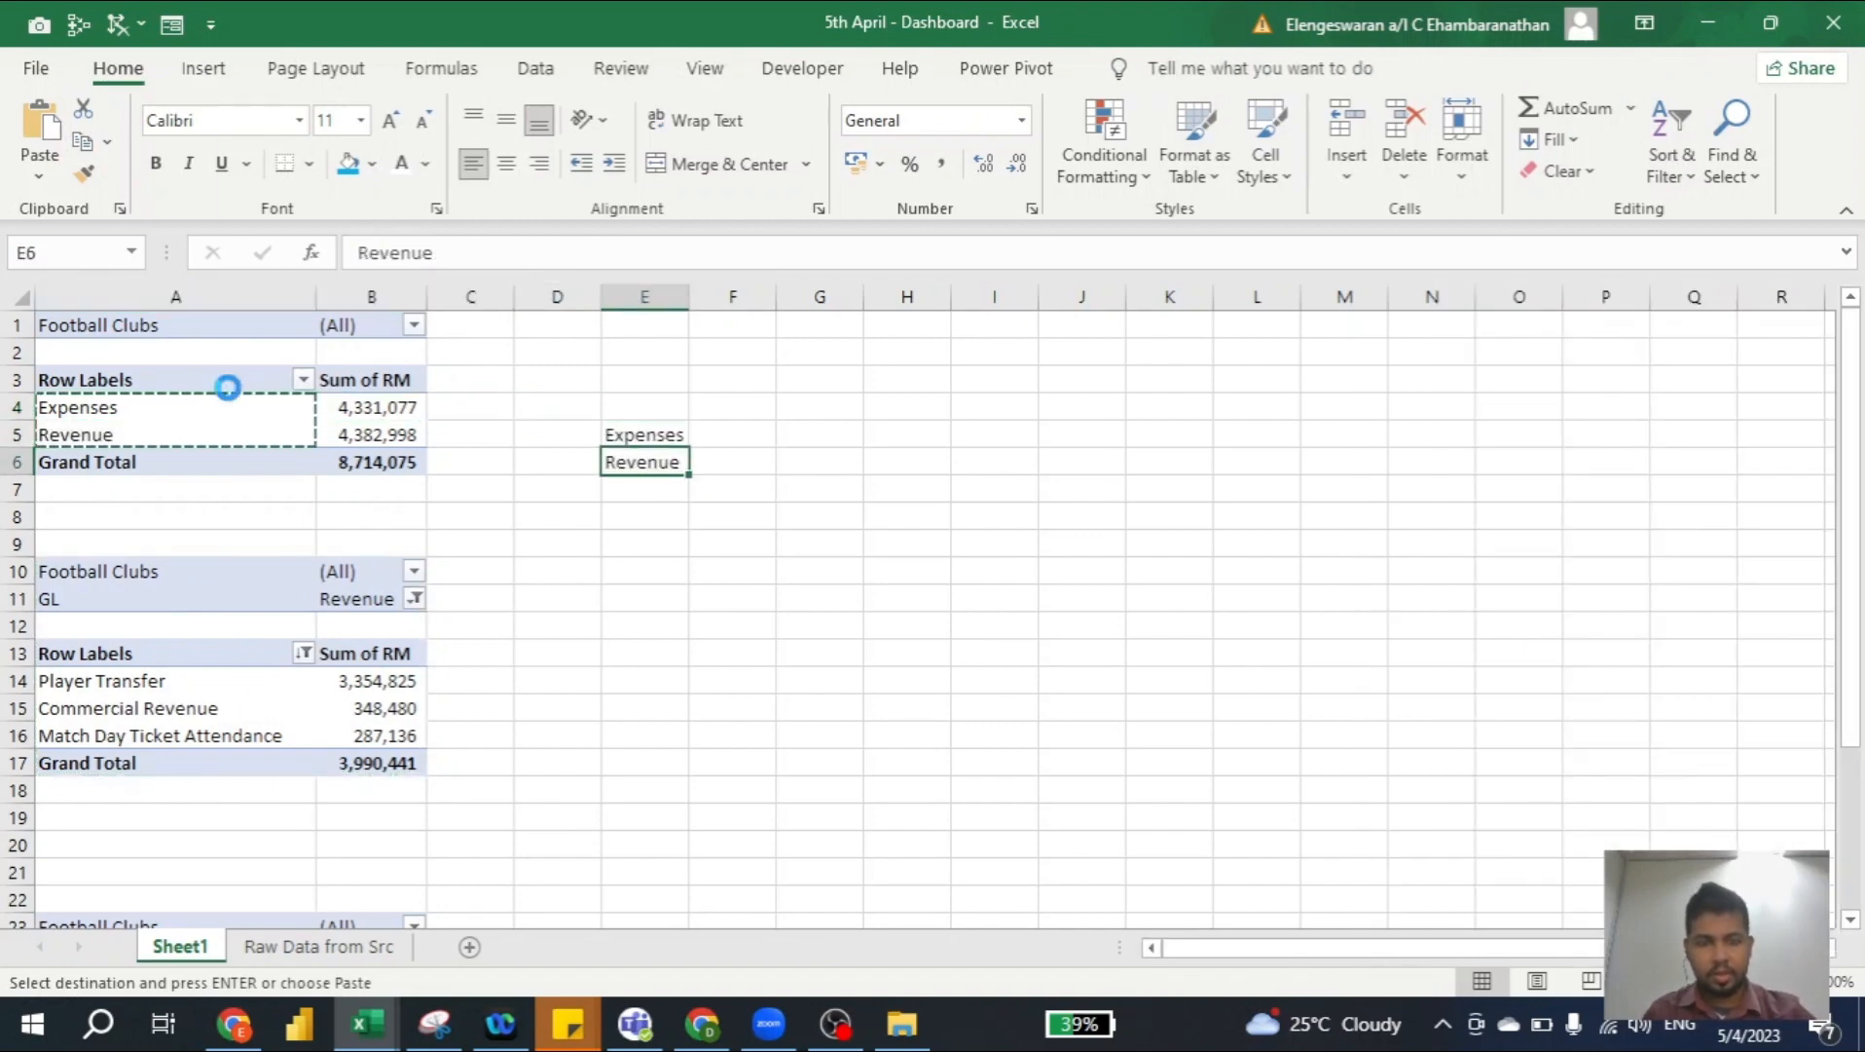
pyautogui.press('Up')
pyautogui.press('Up')
pyautogui.hotkey('ctrl', 'v')
# Enter =VLOOKUP(E4,$A$3:$B$7,2,0) in F4 to look up the Revenue amount from the first PivotTable
pyautogui.press('Right')
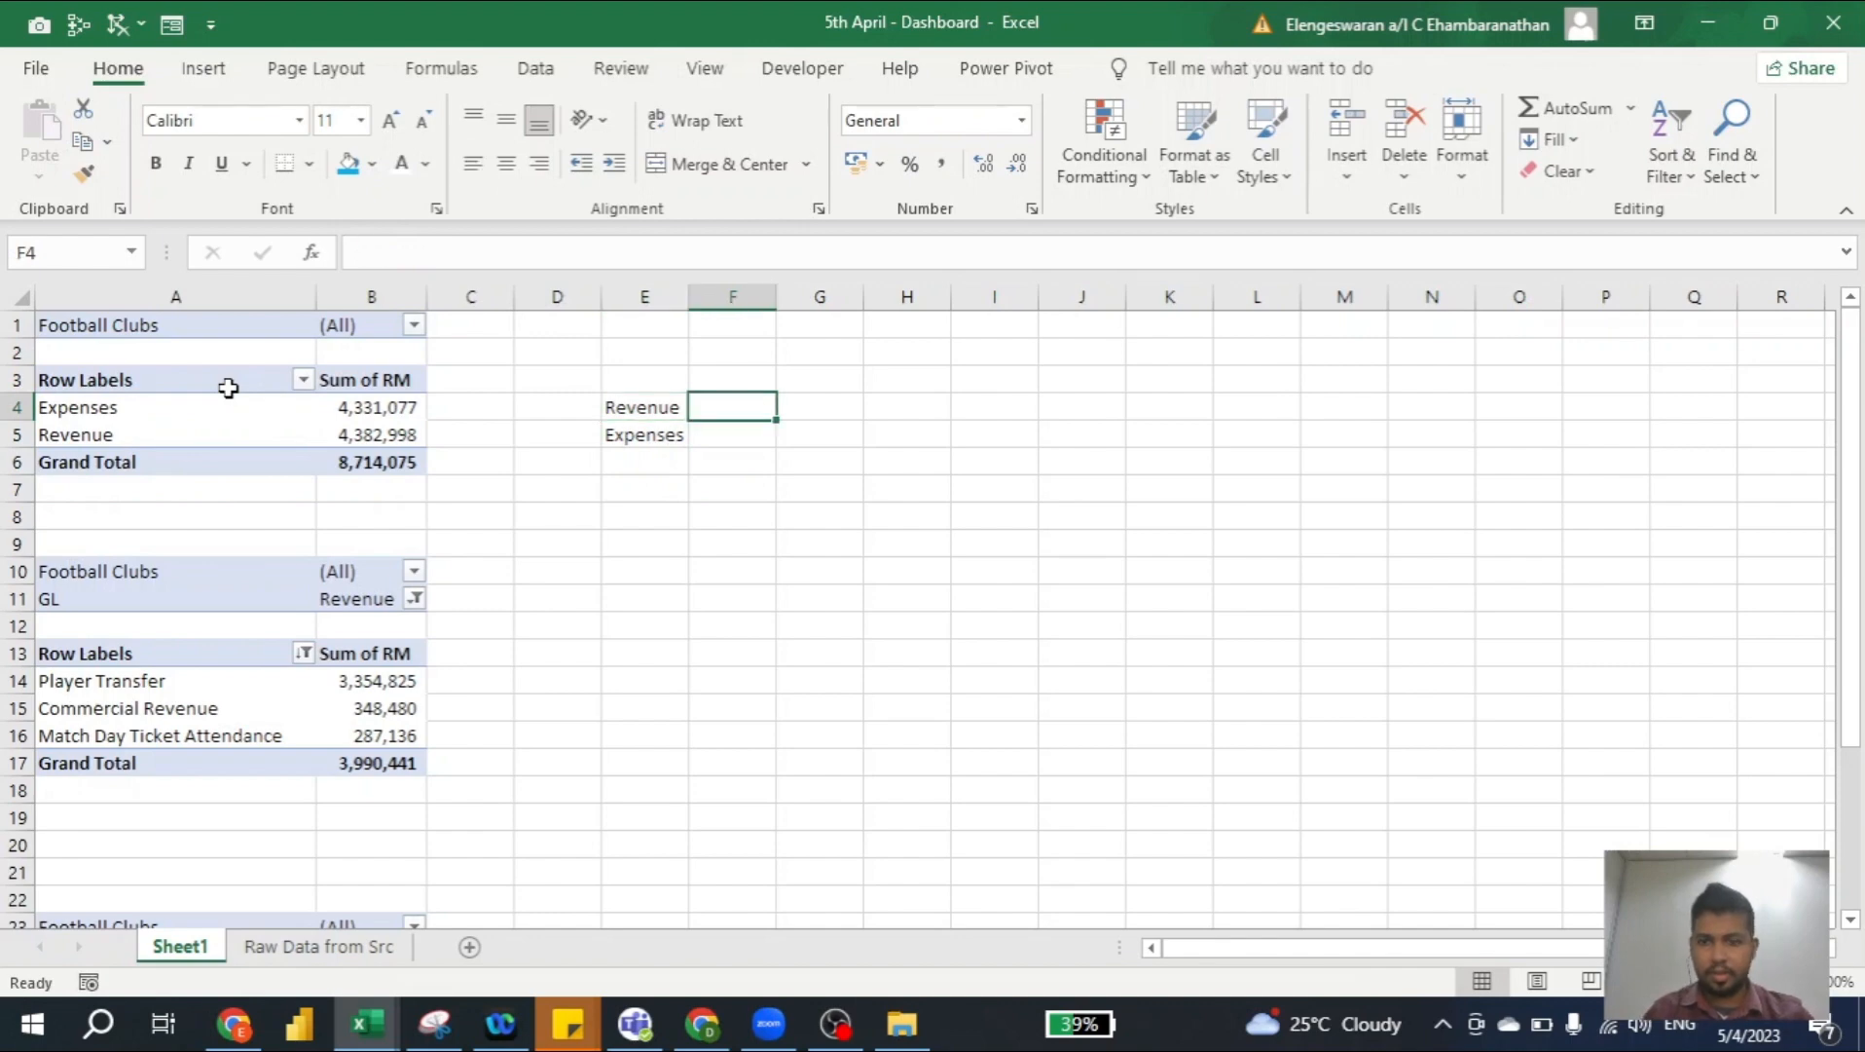
pyautogui.write('=vl')
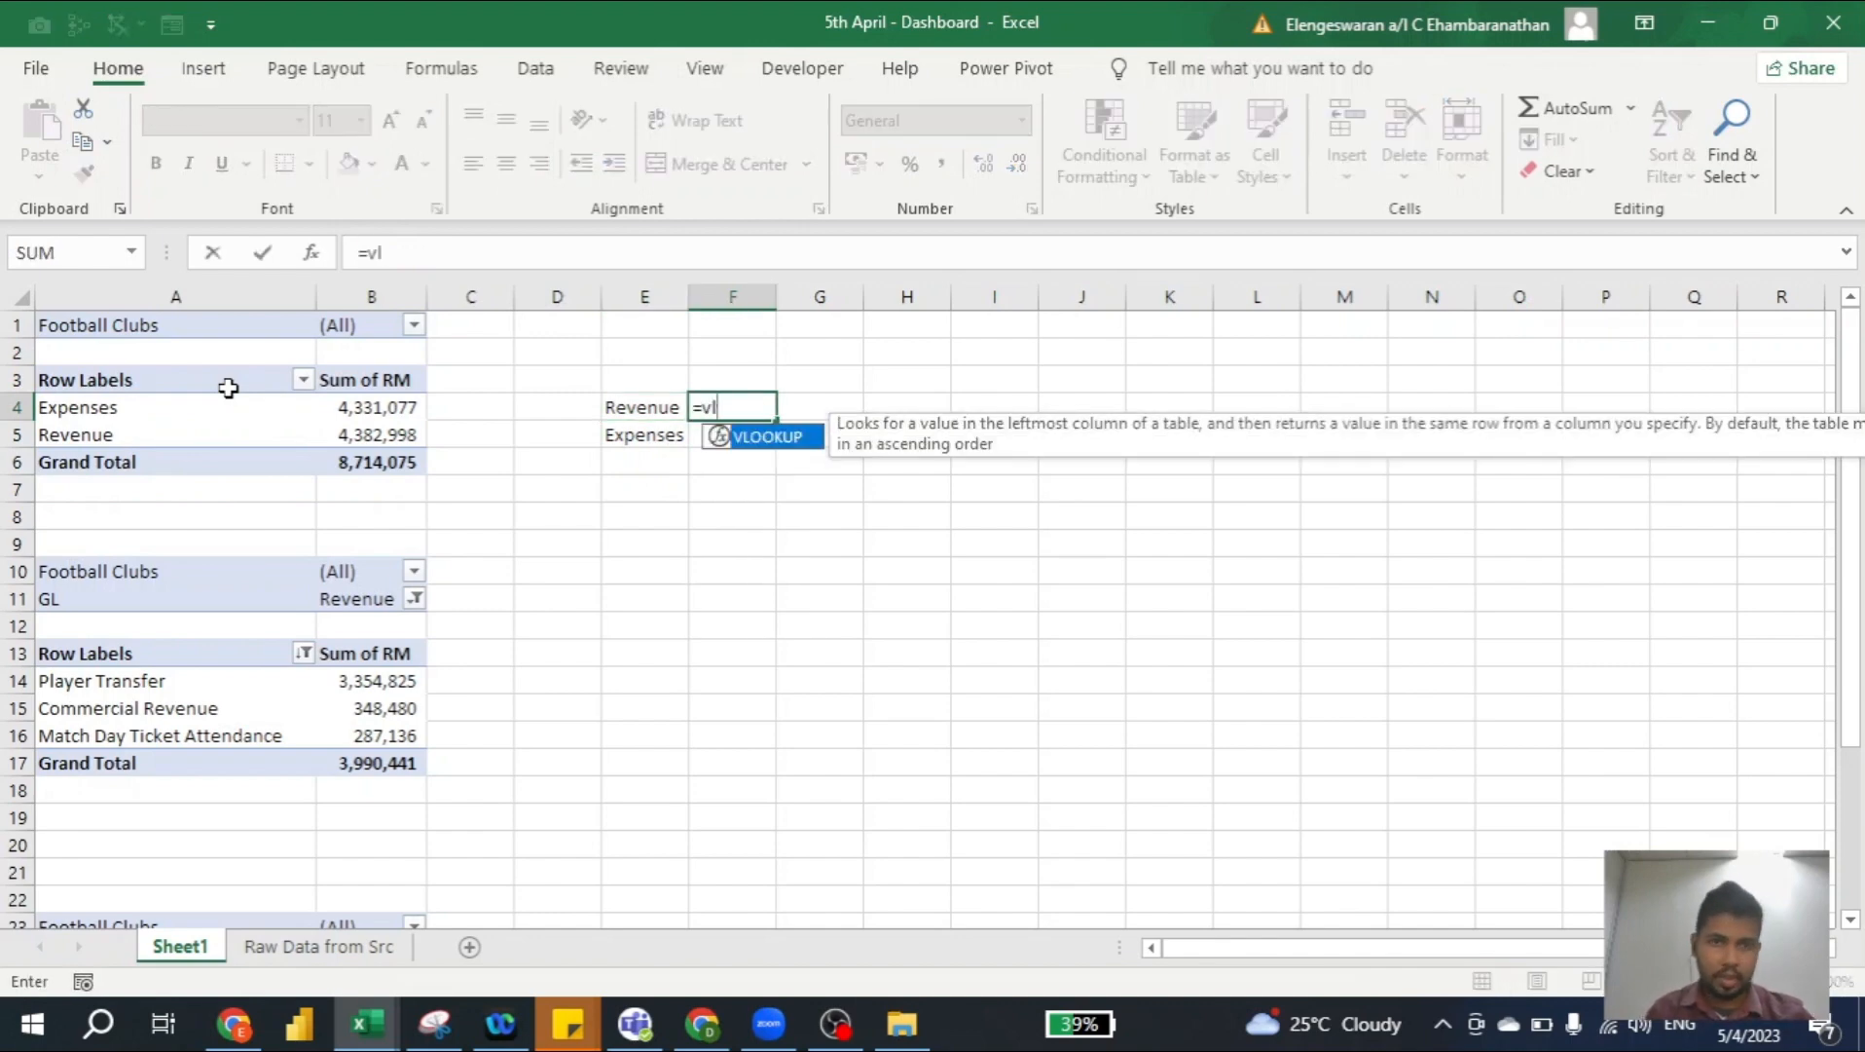
pyautogui.doubleClick(762, 437)
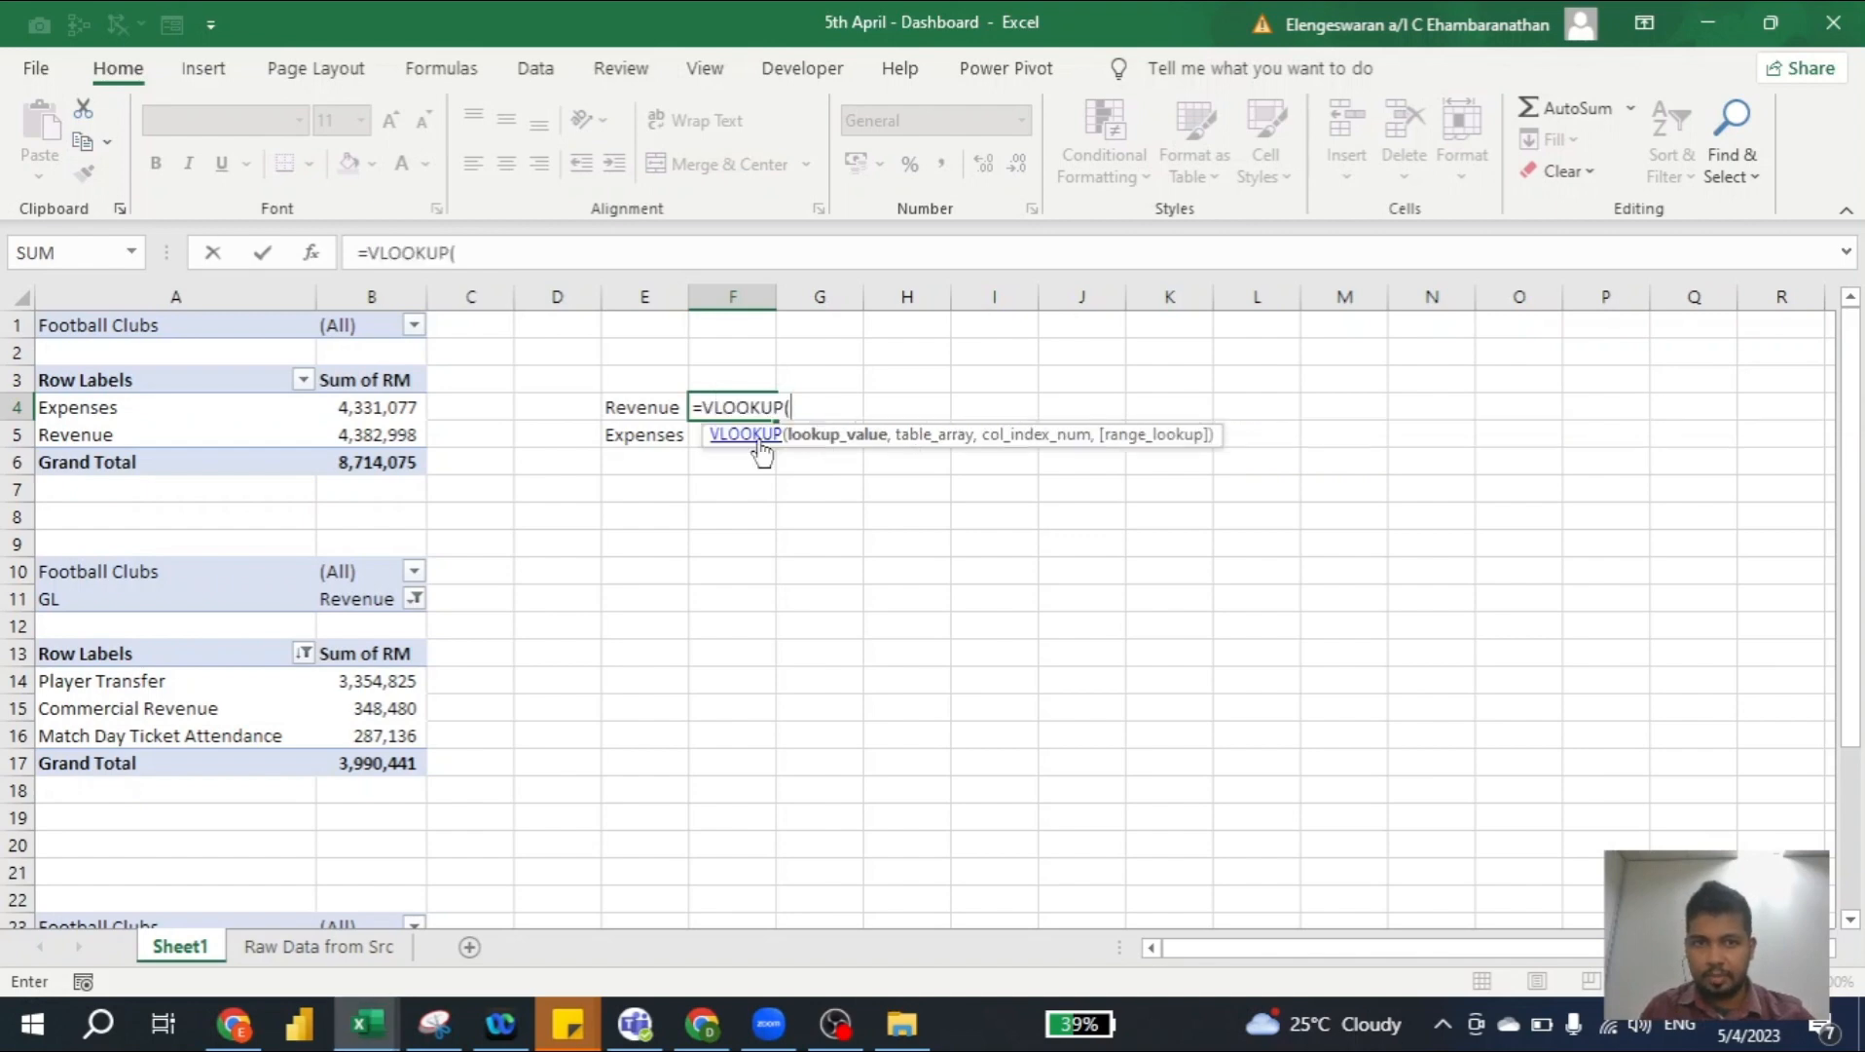
pyautogui.click(628, 409)
pyautogui.write(',')
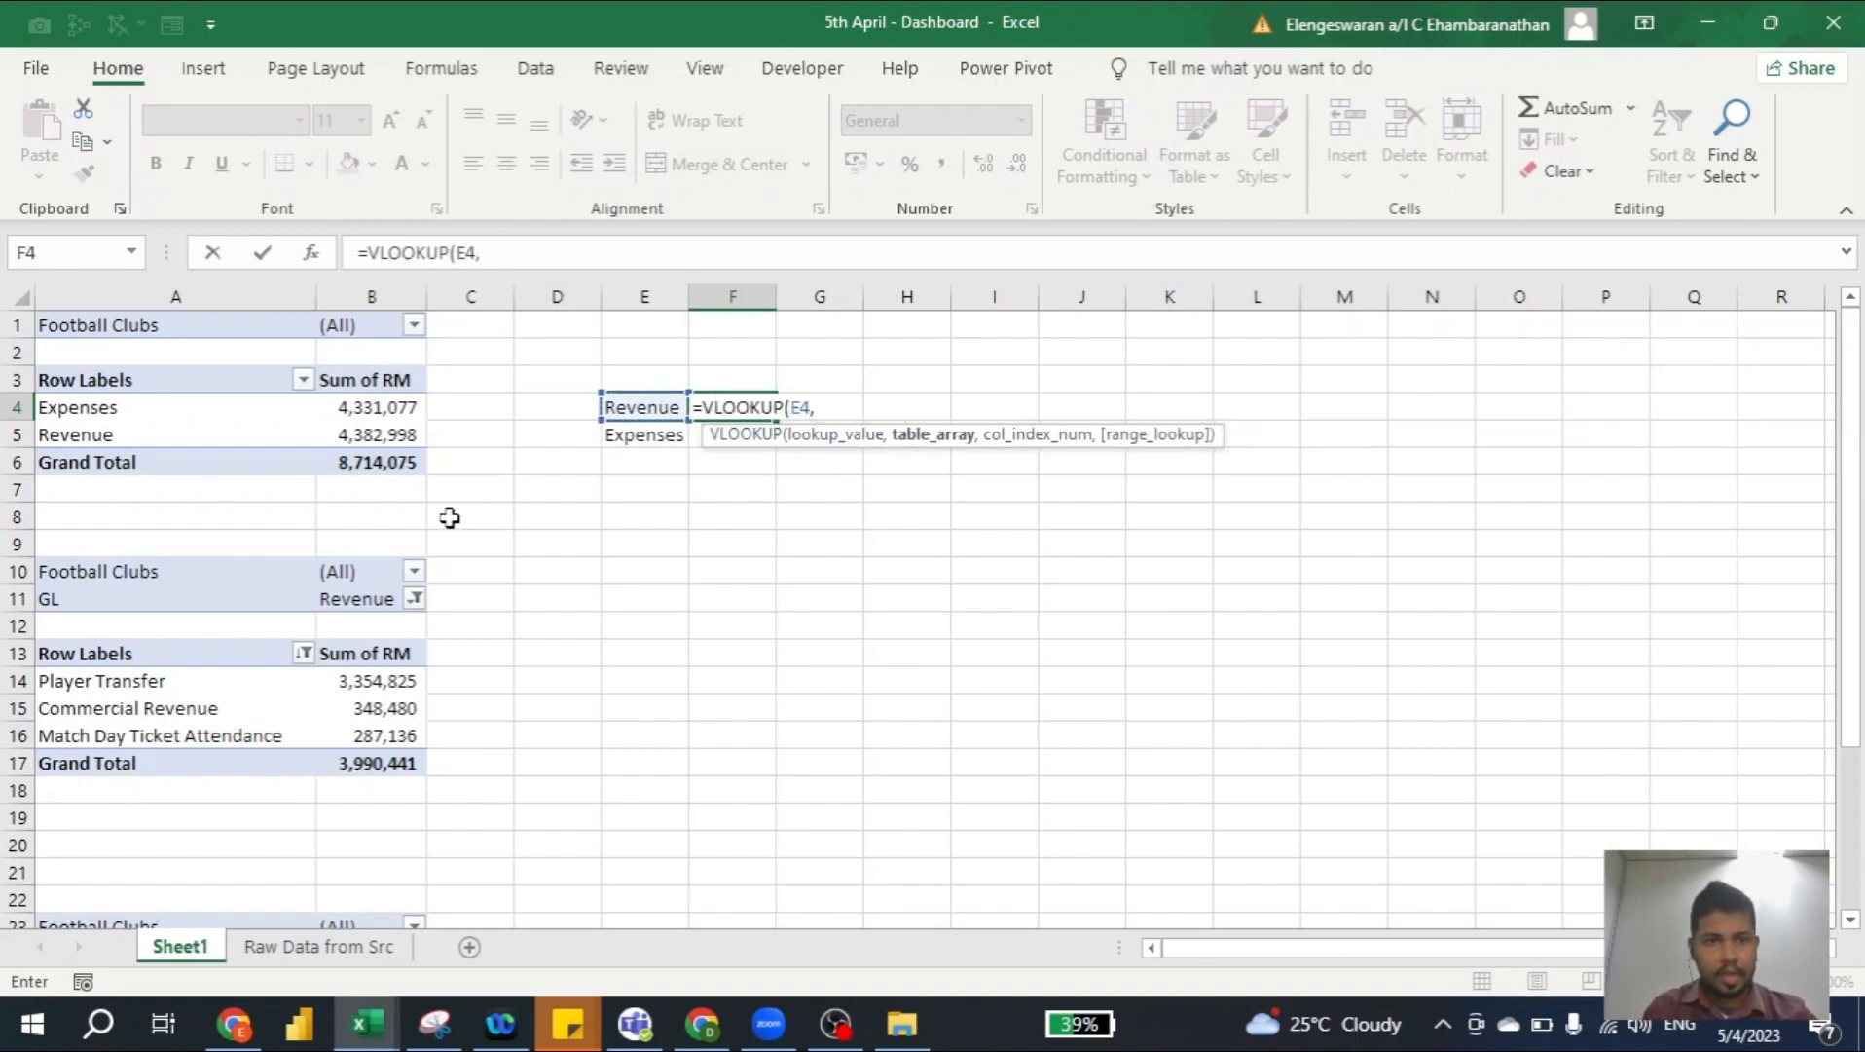
pyautogui.moveTo(400, 492); pyautogui.dragTo(122, 376)
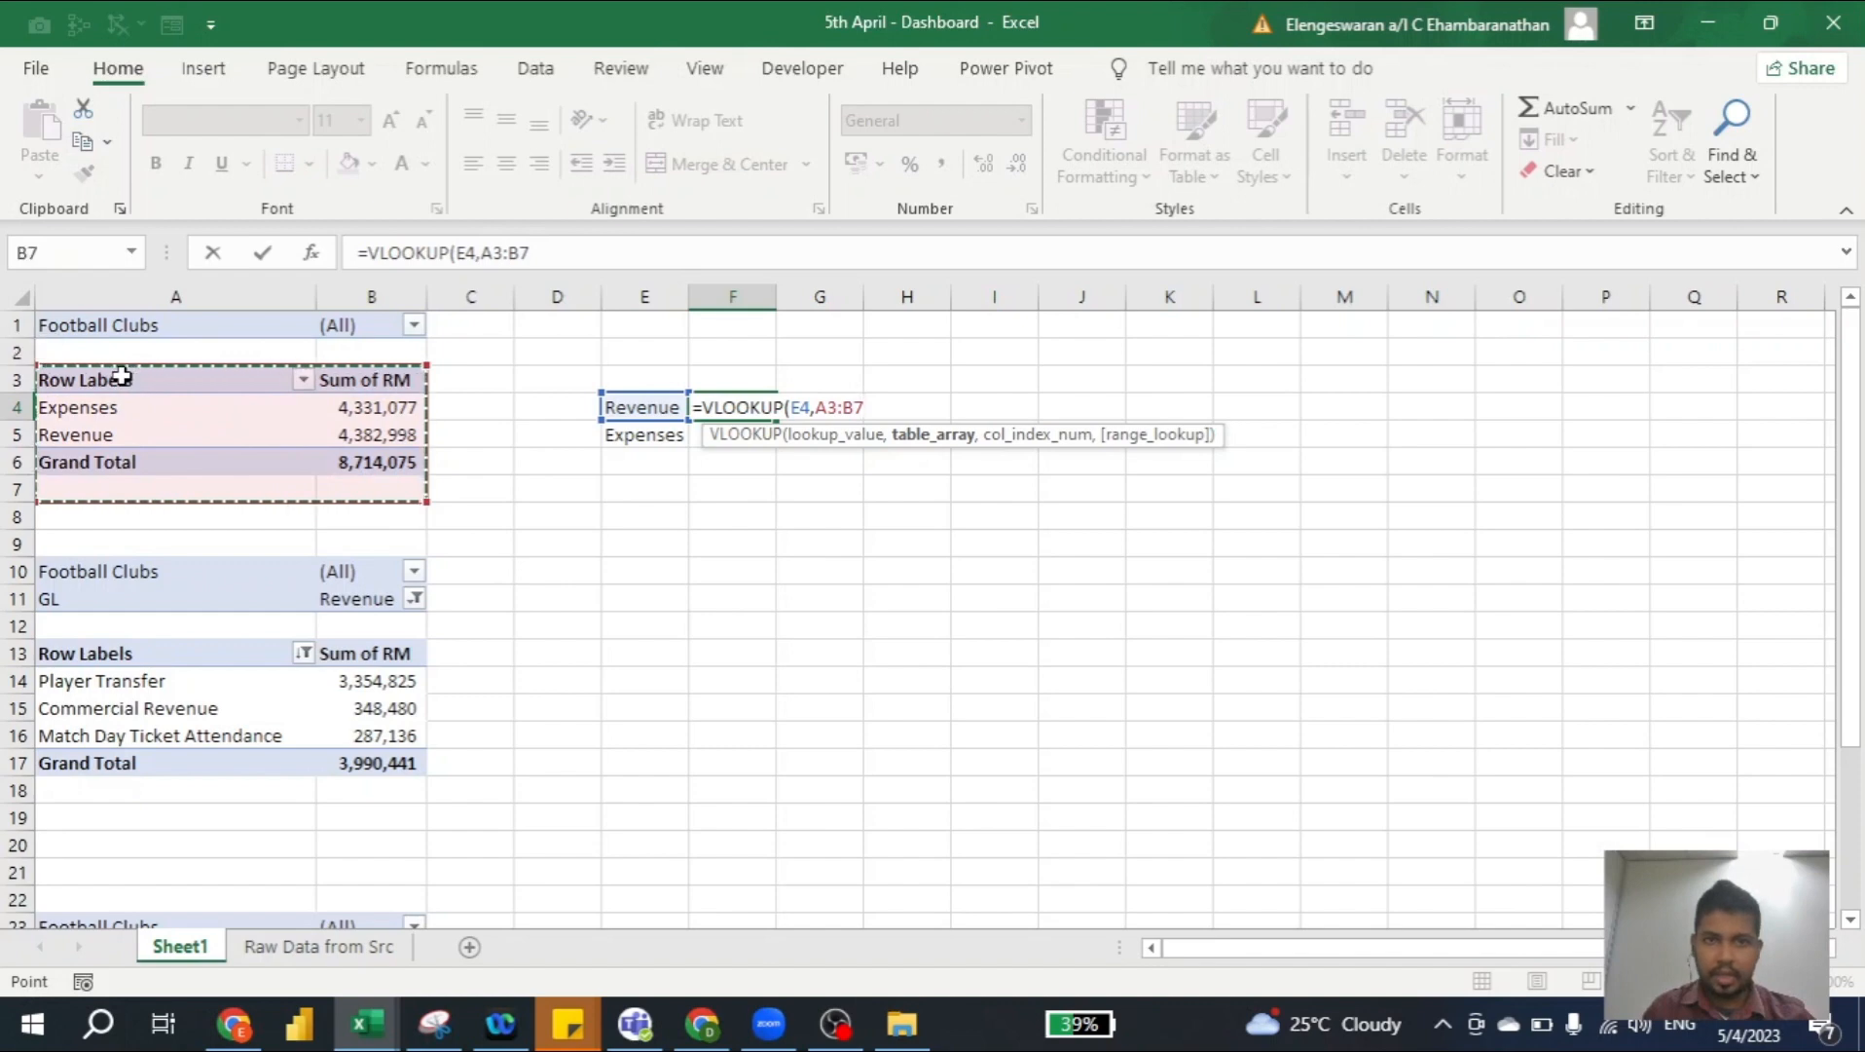
pyautogui.press('F4')
pyautogui.write(',')
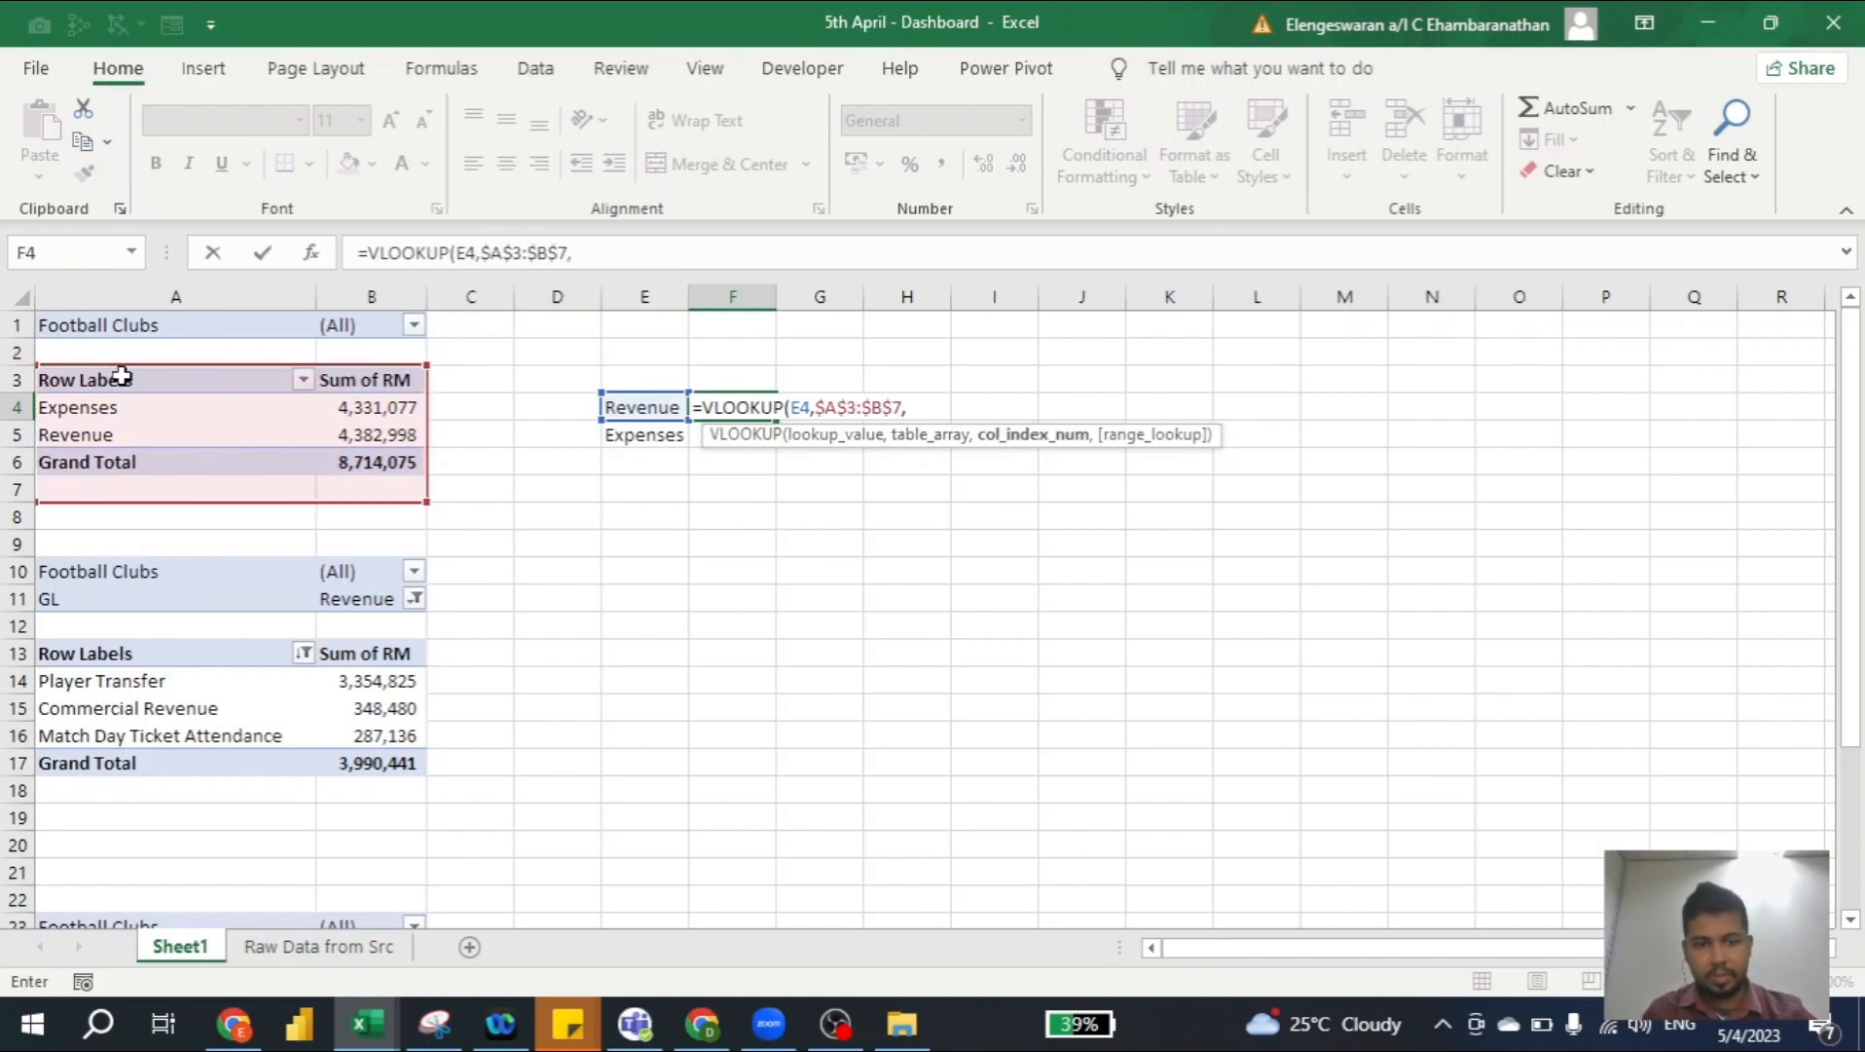
pyautogui.write('2,')
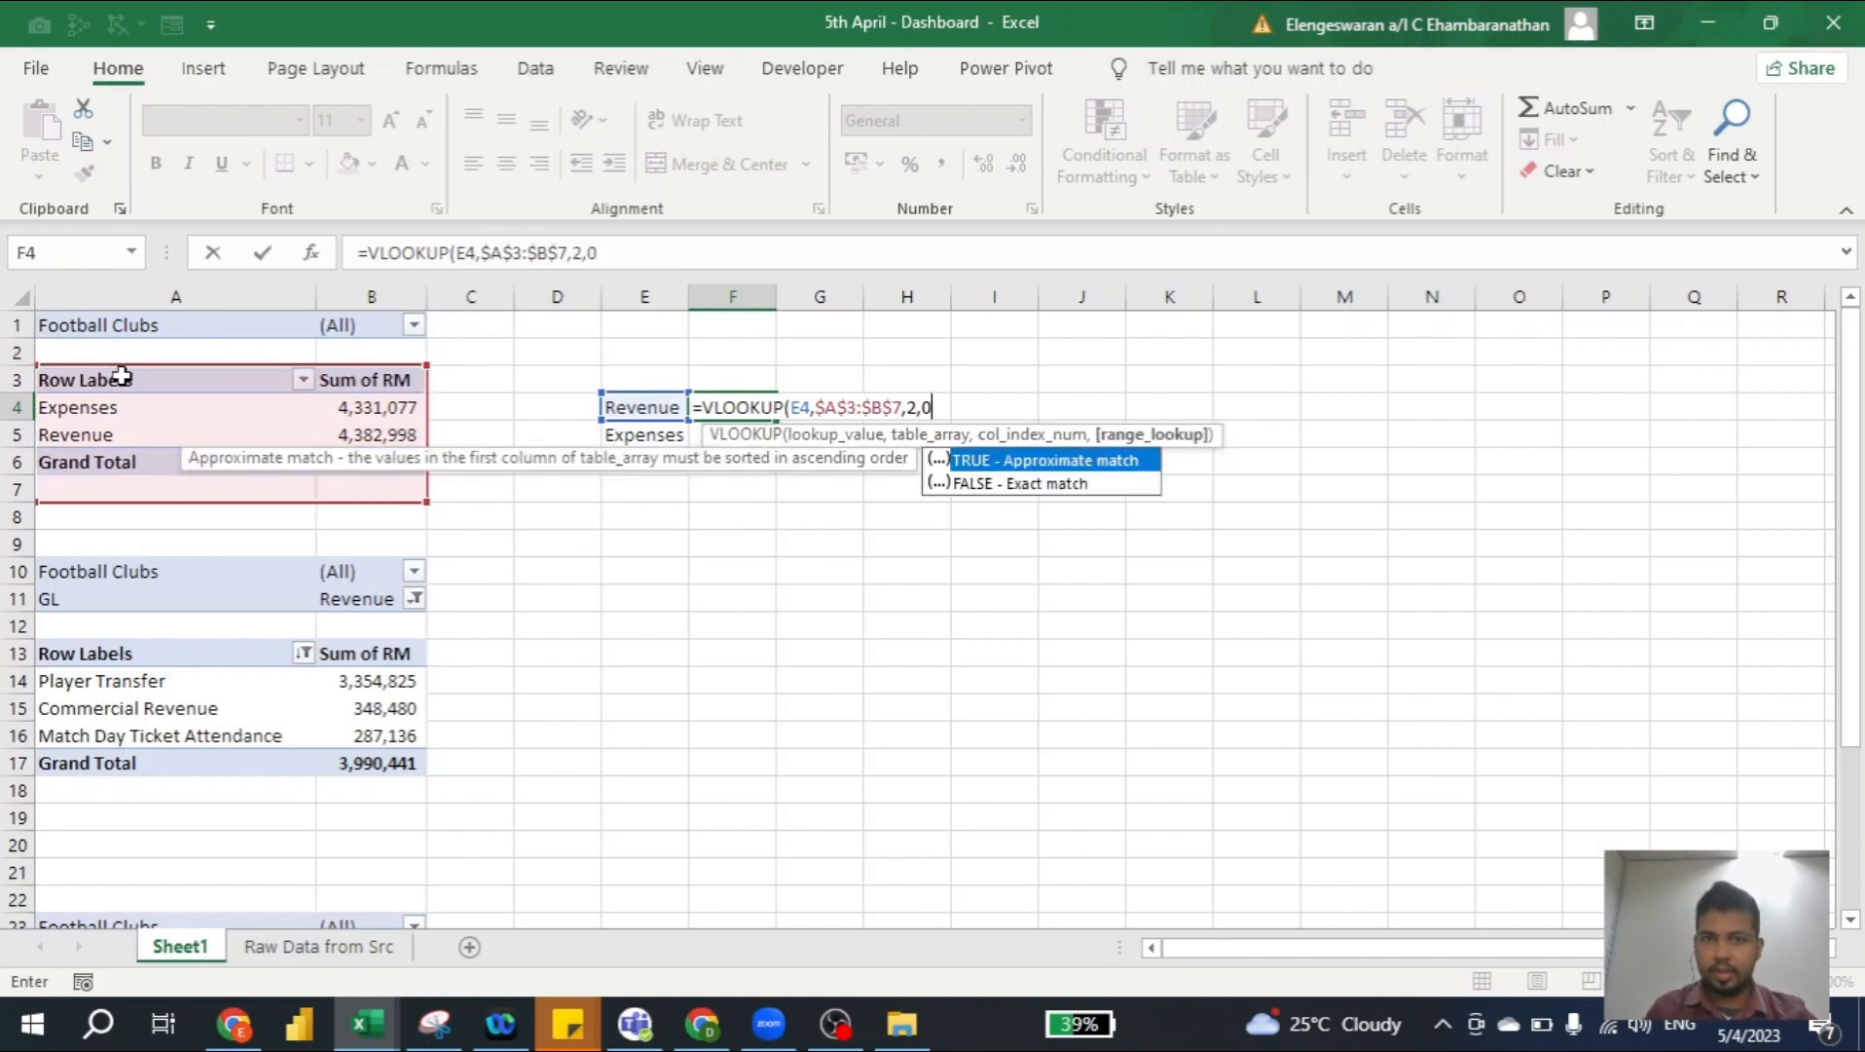
pyautogui.write('0)')
pyautogui.press('Return')
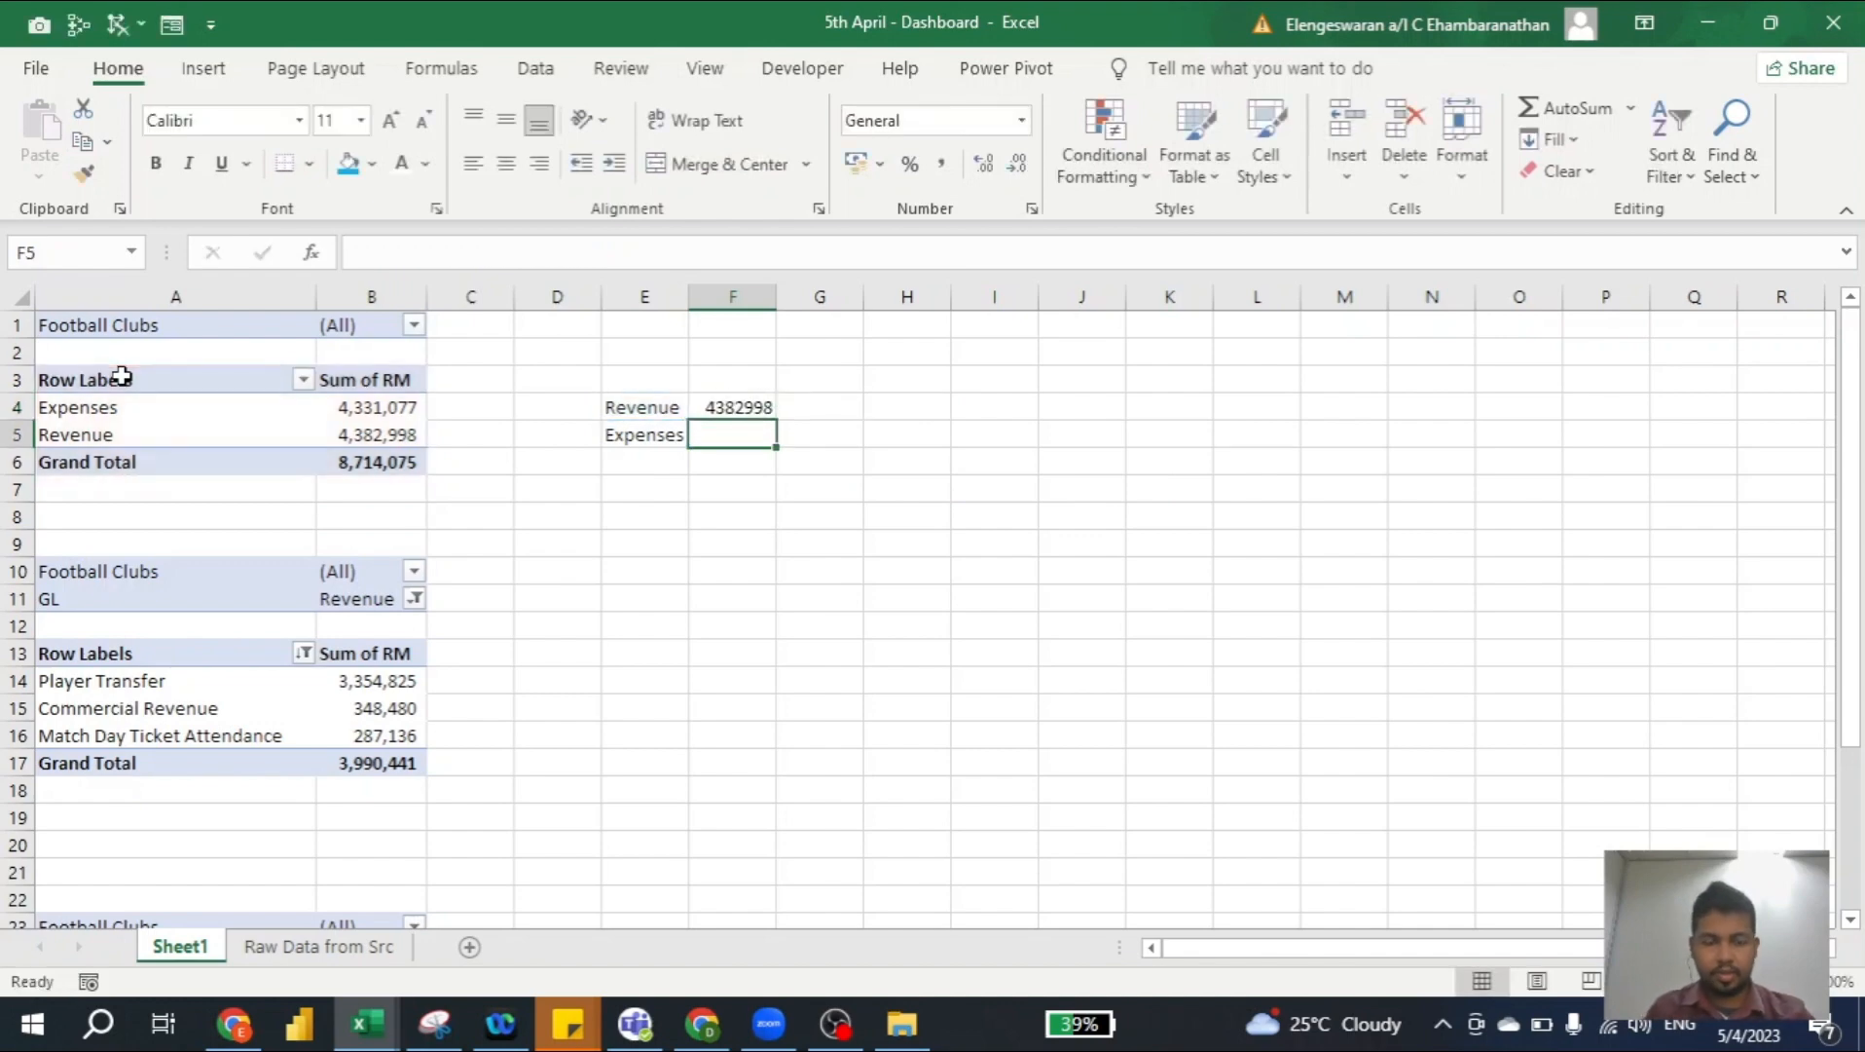
# Fill the lookup formula down to F5 and format F4:F5 in comma style with no decimal places
pyautogui.hotkey('ctrl', 'd')
pyautogui.hotkey('shift', 'Up')
pyautogui.press('alt')
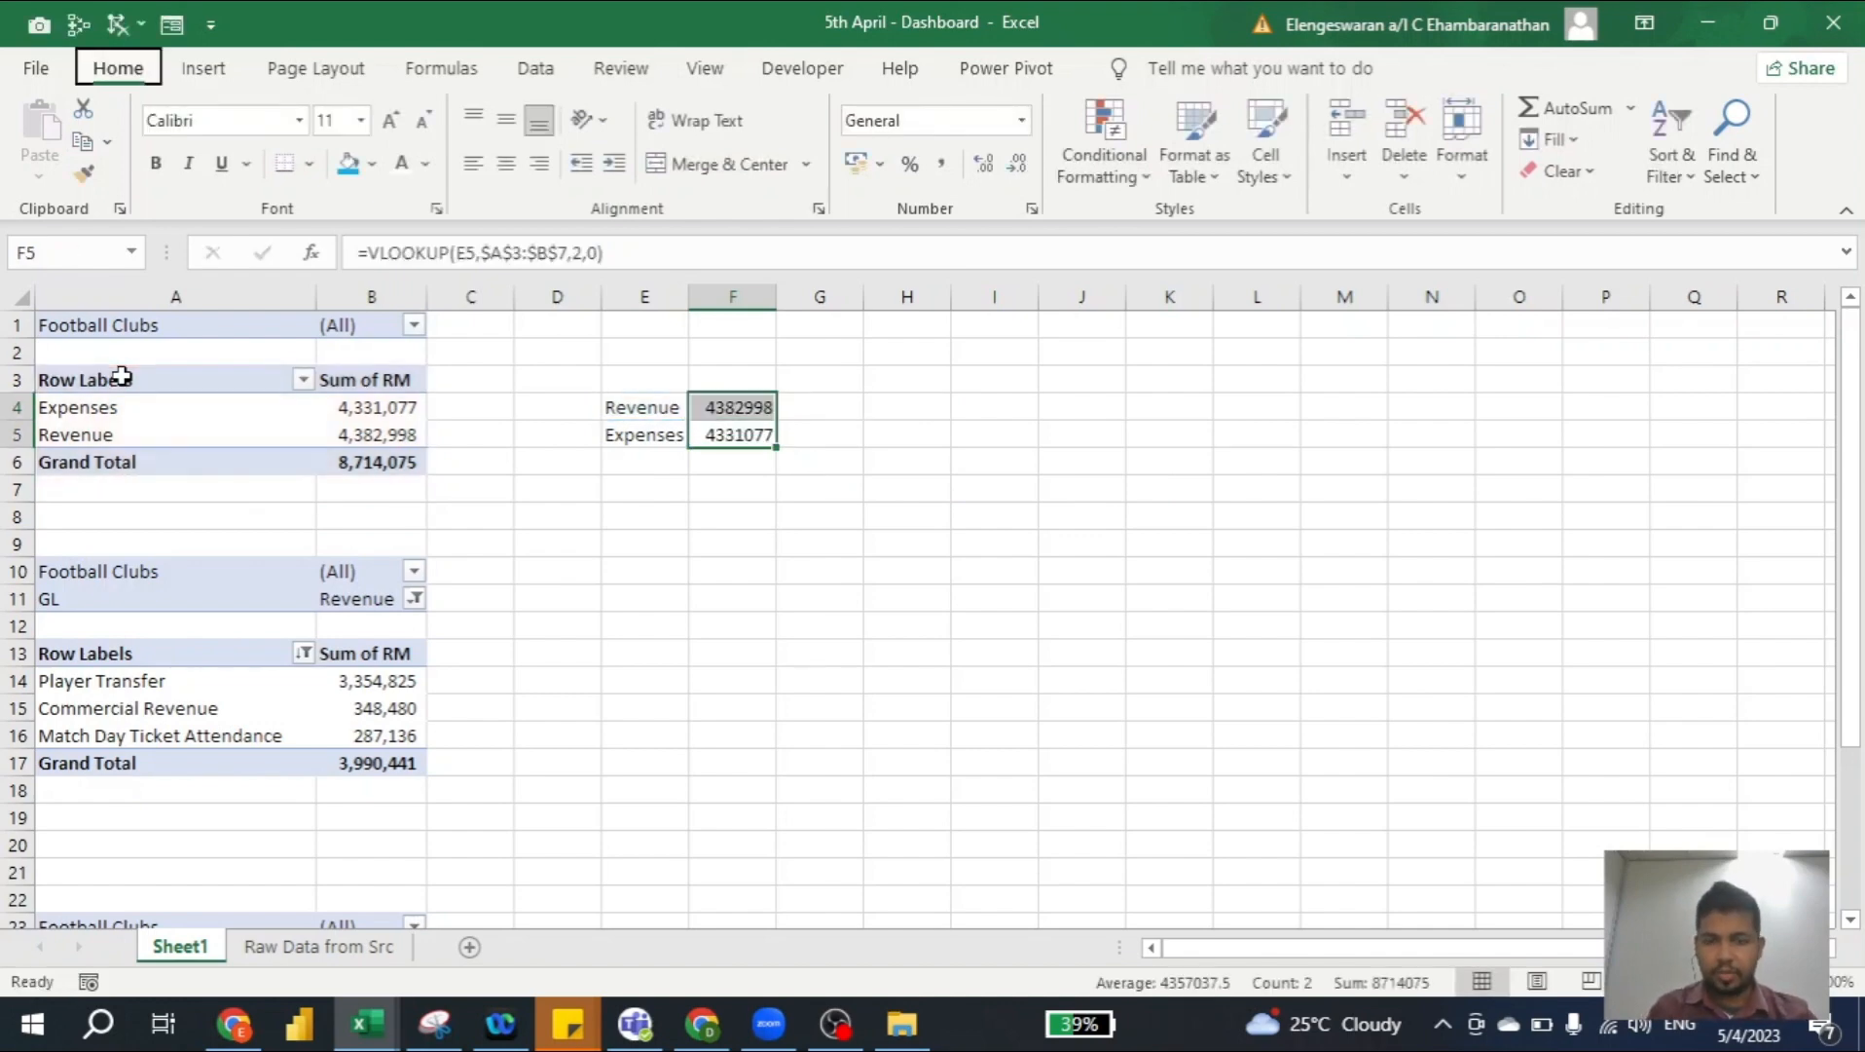
pyautogui.press('h')
pyautogui.press('k')
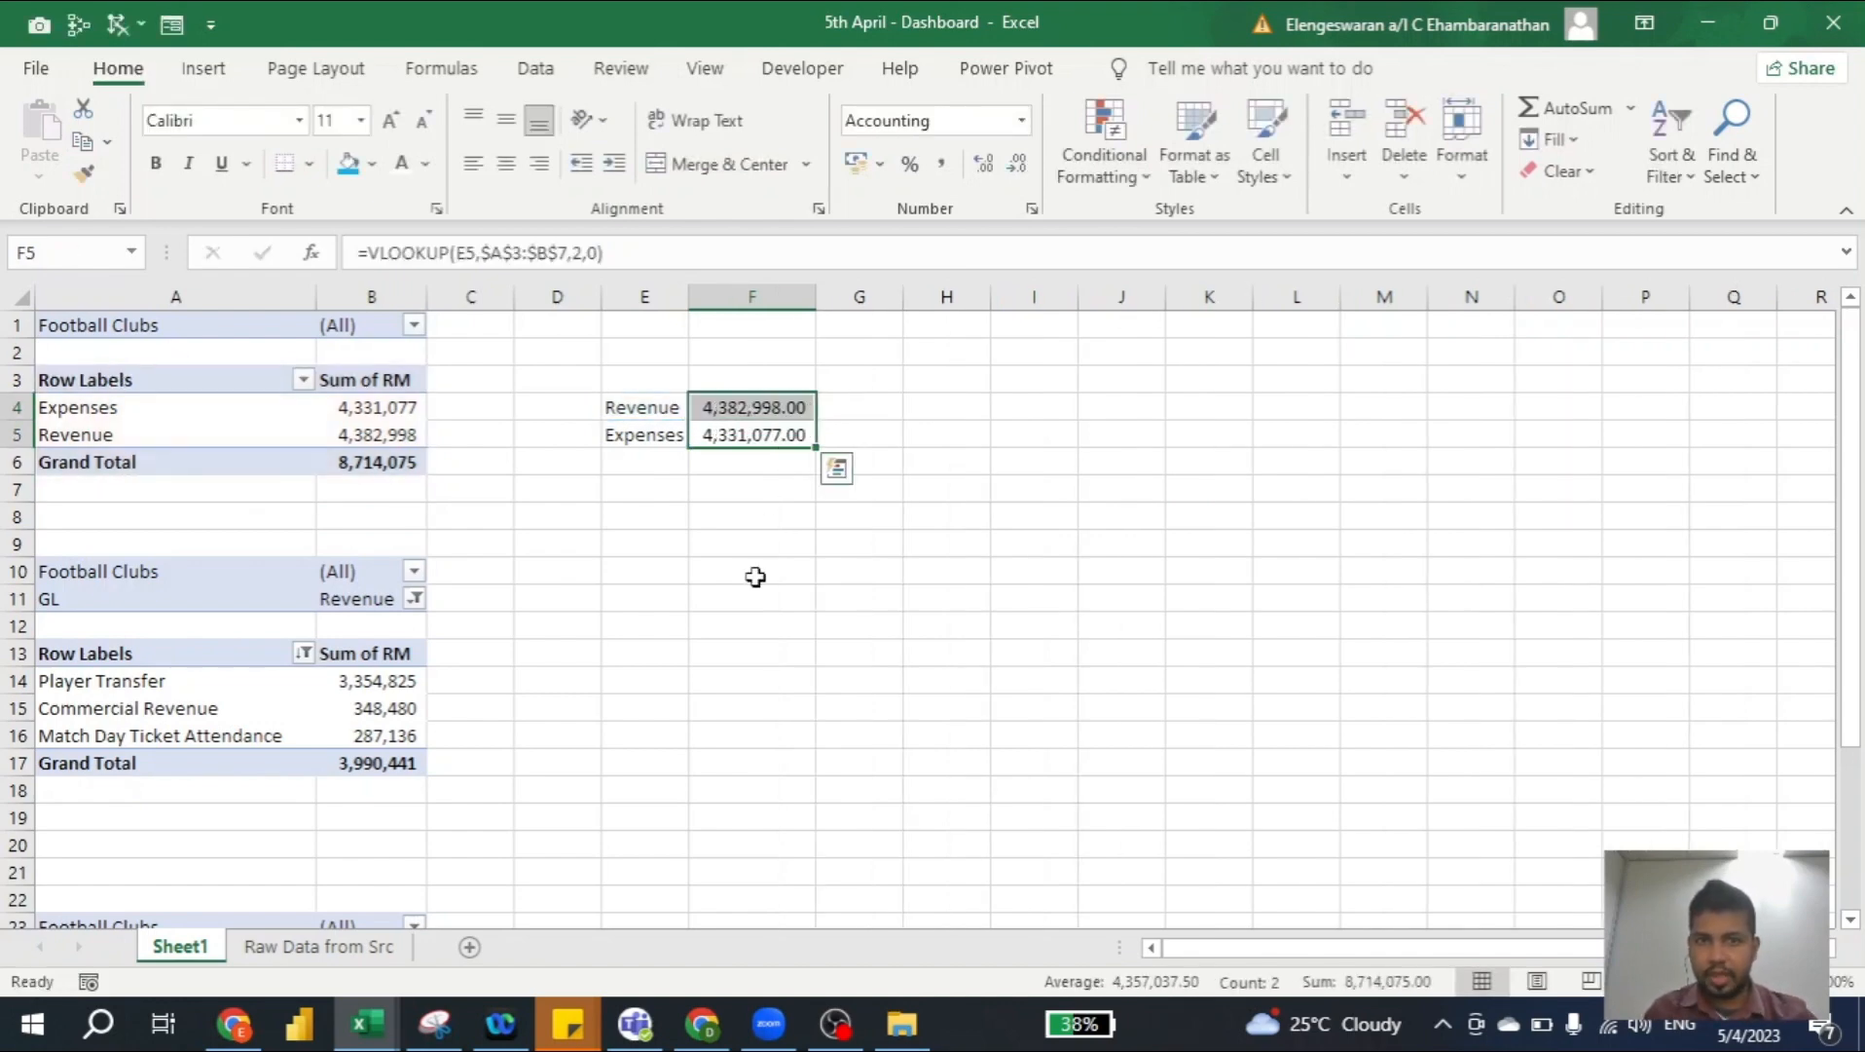
pyautogui.click(1017, 164)
pyautogui.click(1018, 163)
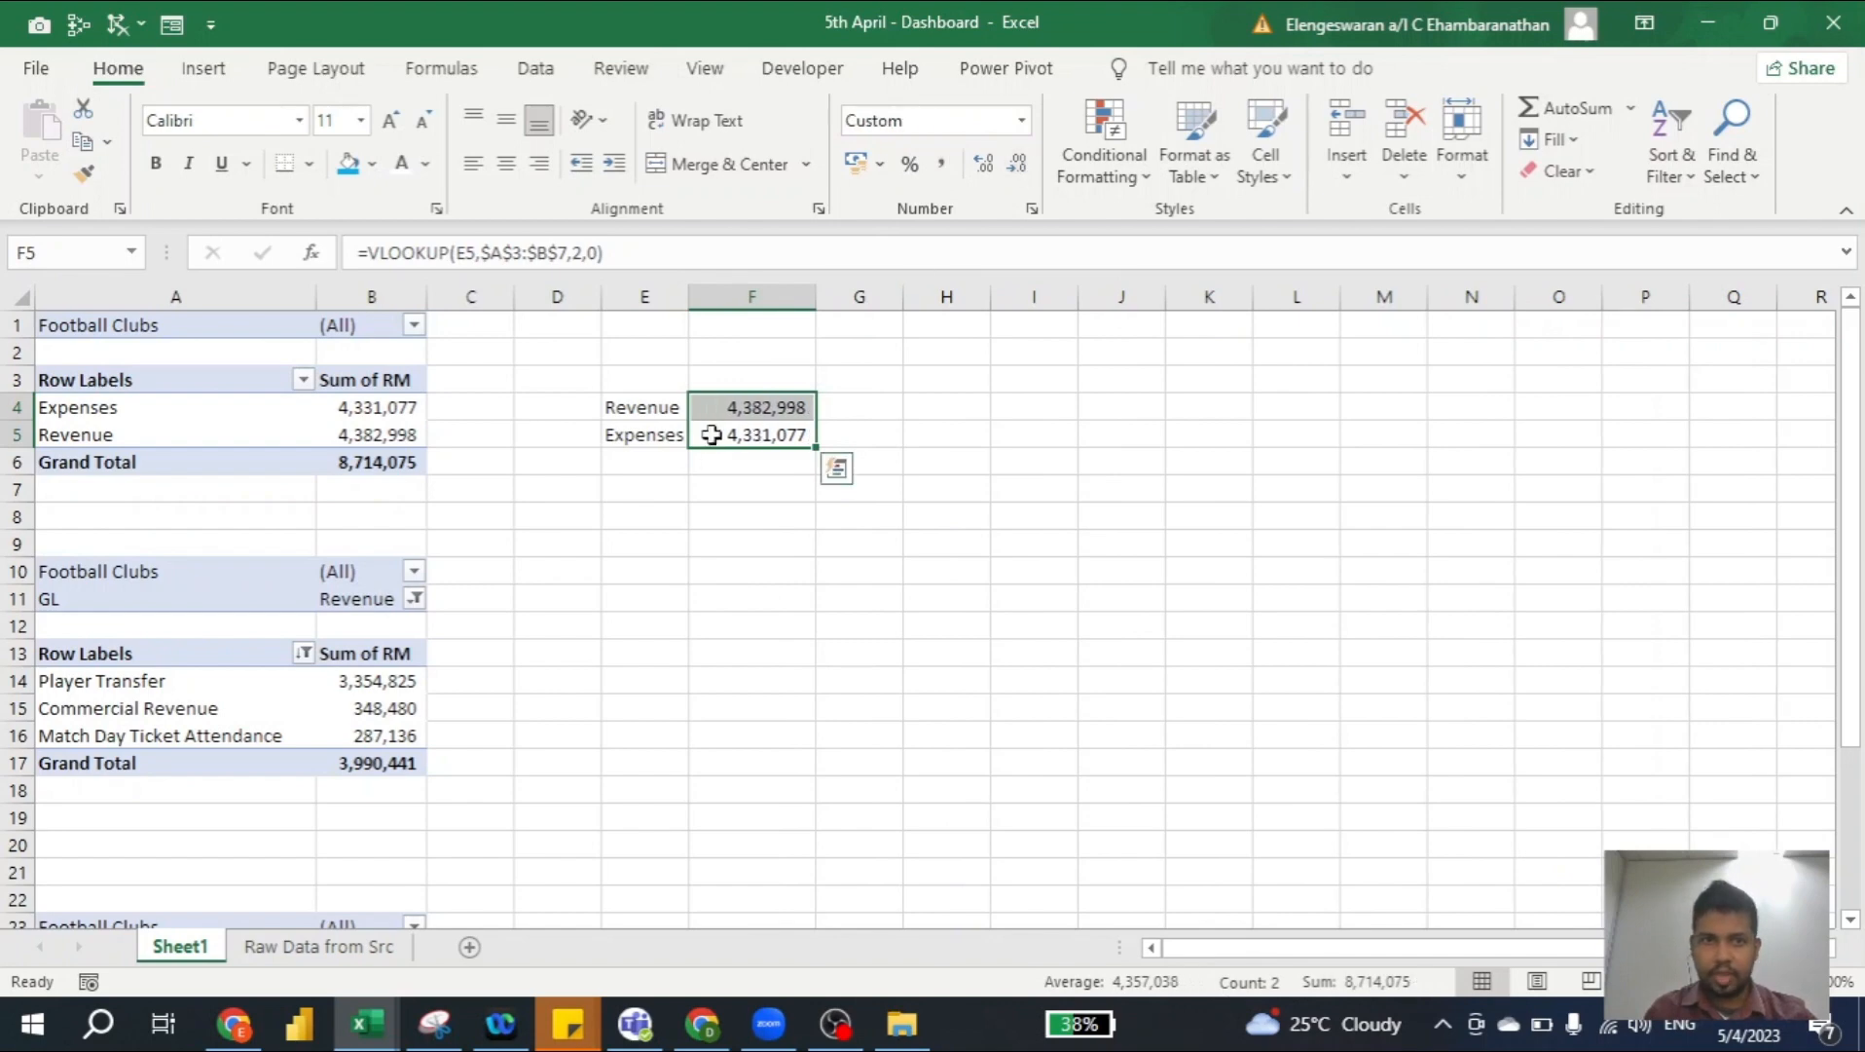
# Enter =F4-F5 in F6 to subtract expenses from revenue
pyautogui.press('Down')
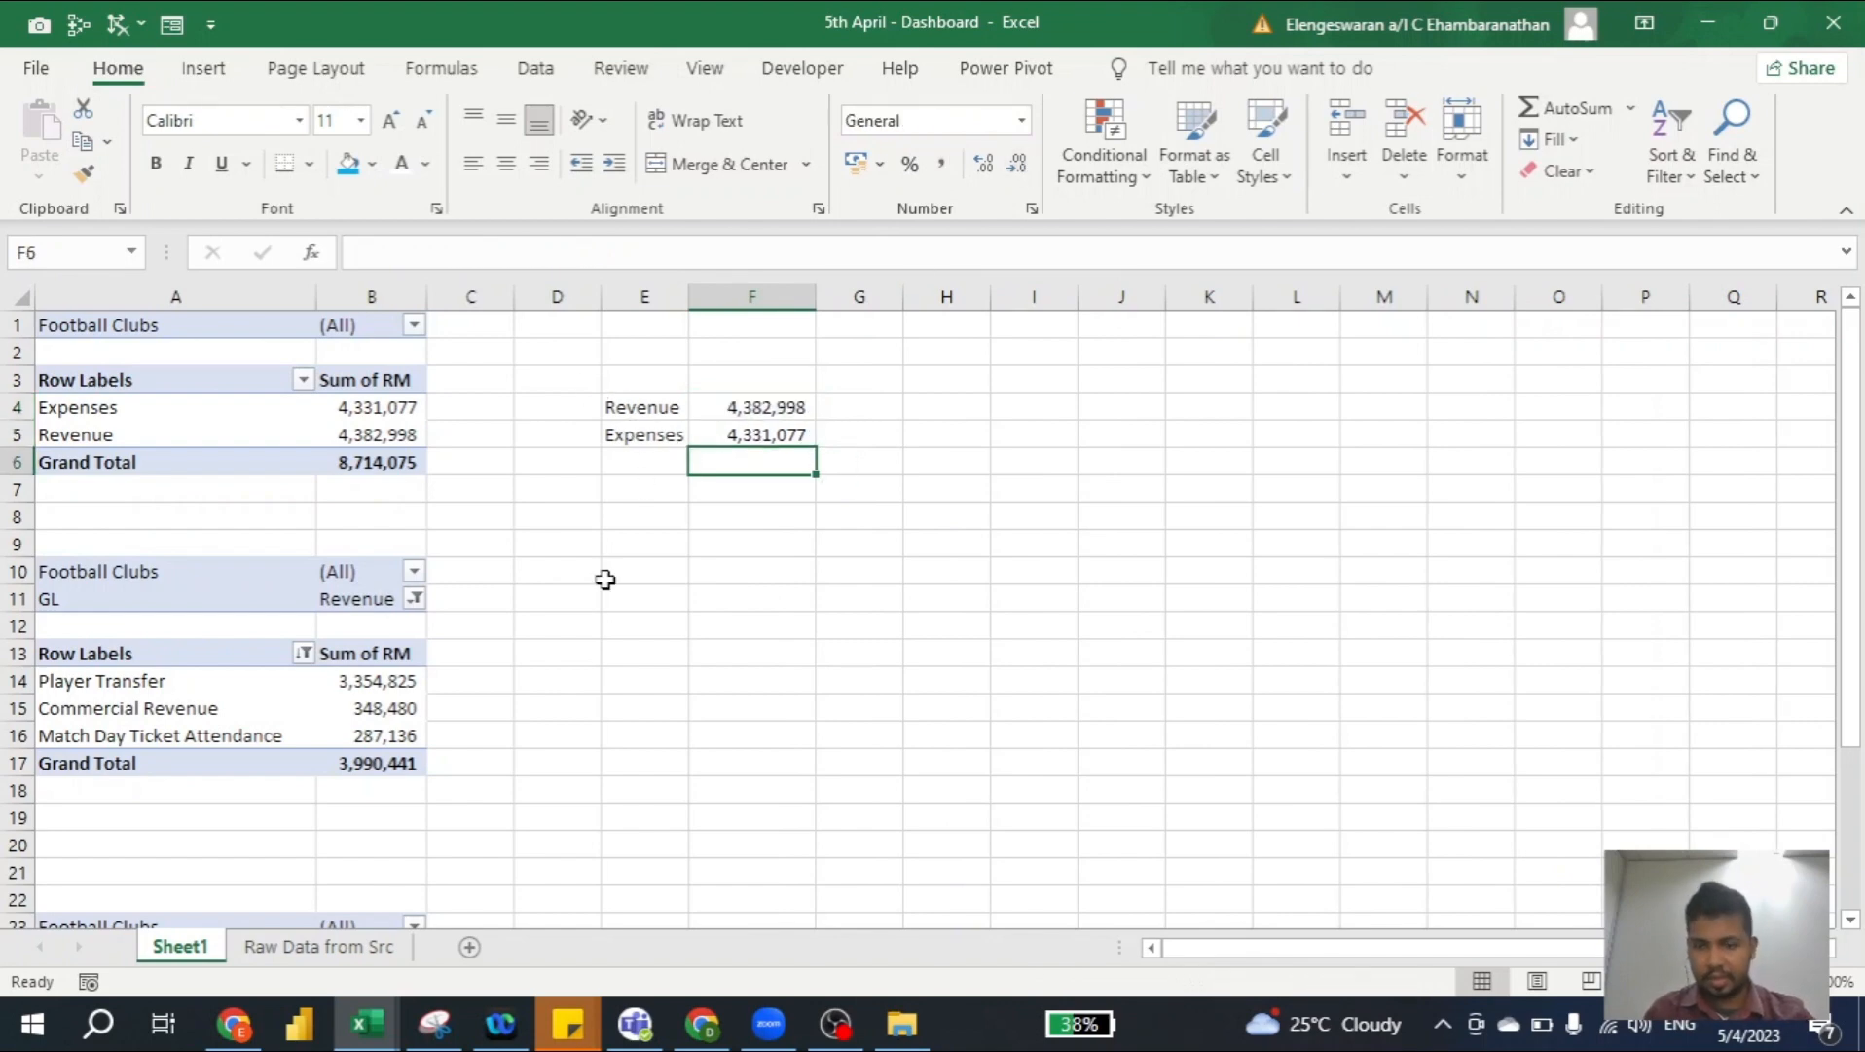
pyautogui.write('=')
pyautogui.press('Up')
pyautogui.press('Up')
pyautogui.write('-')
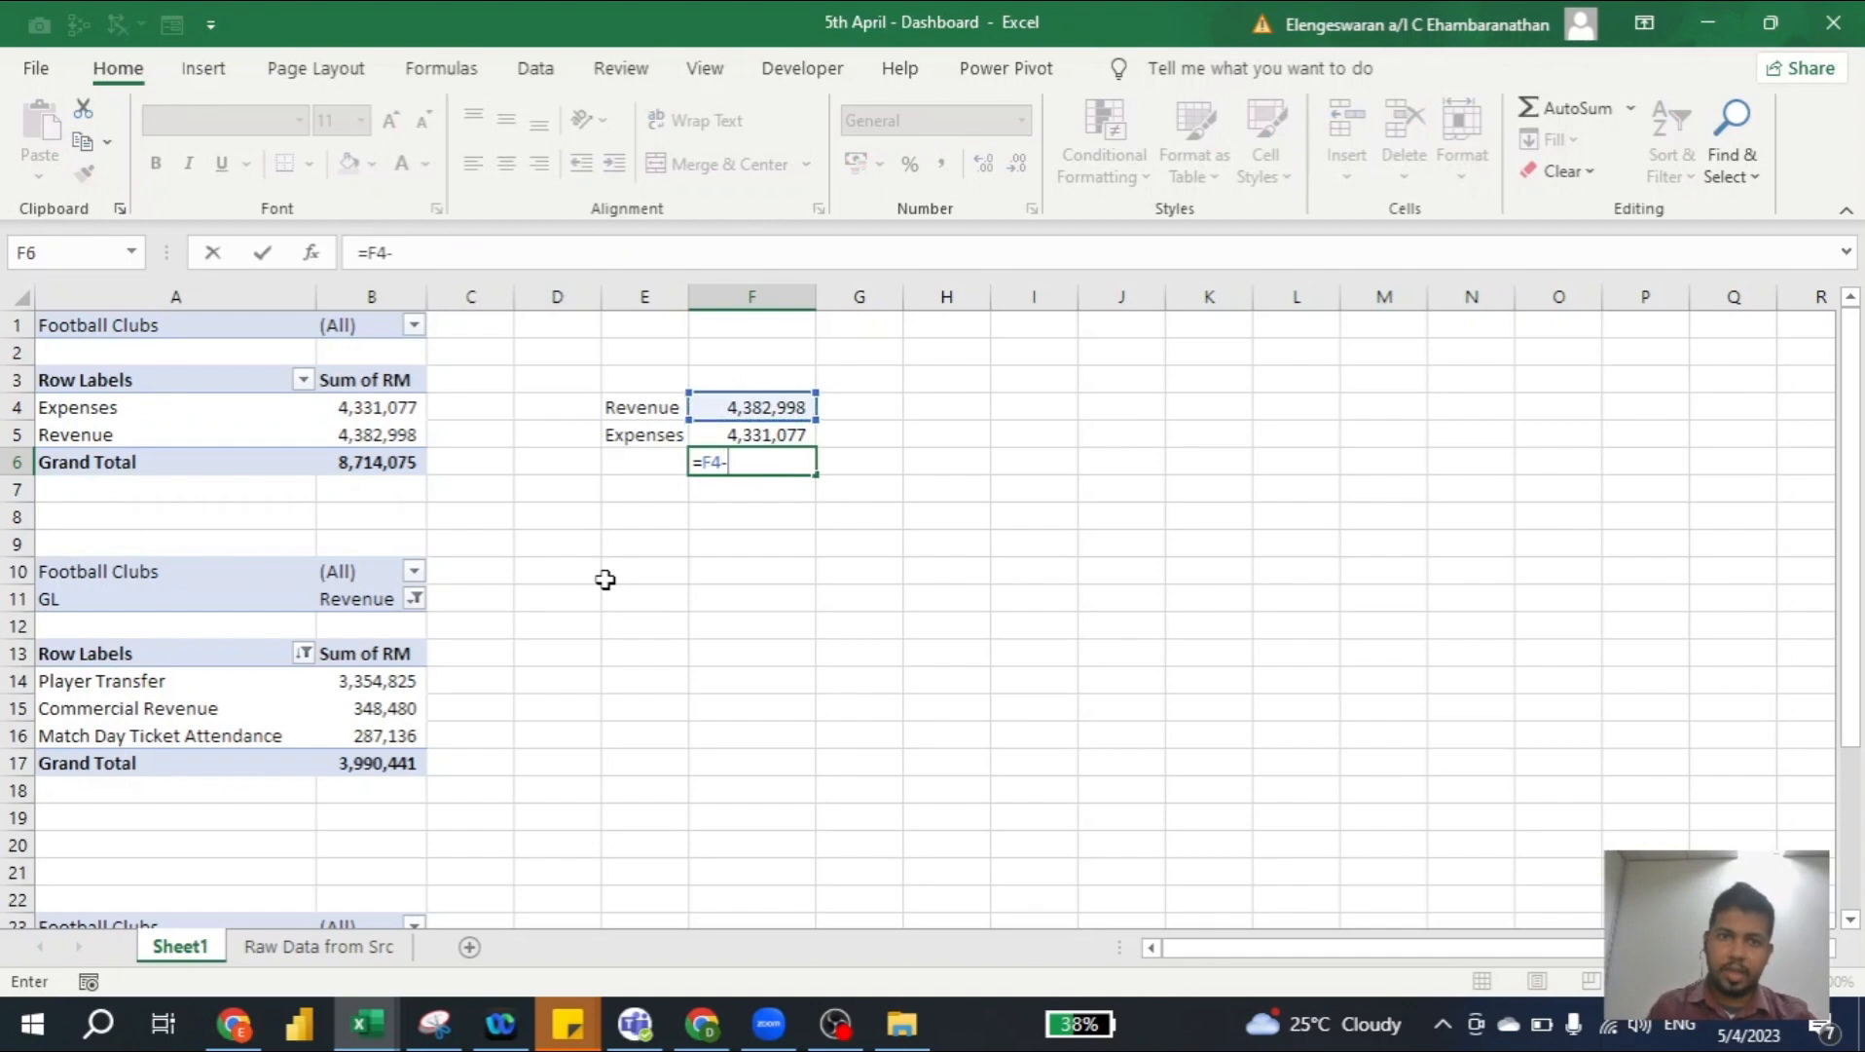
pyautogui.press('Up')
pyautogui.hotkey('ctrl', 'Return')
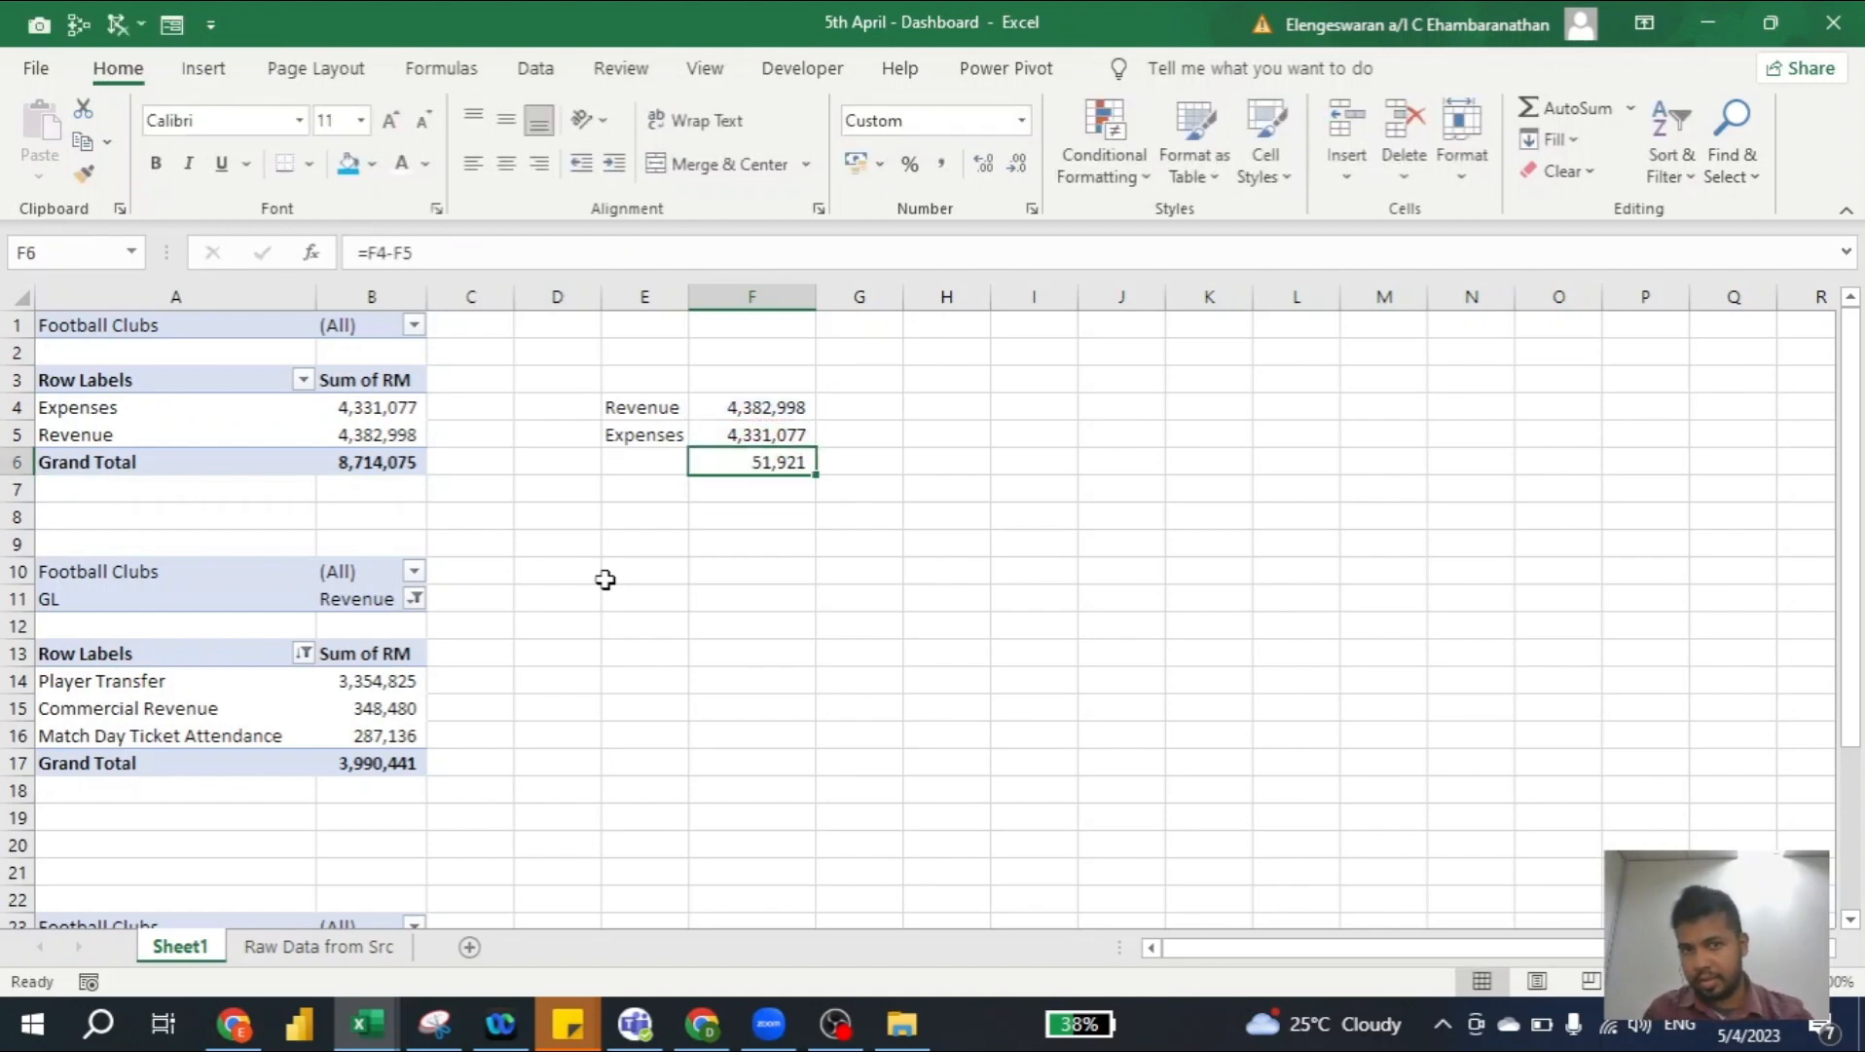
# Enter an IF formula in E6 that returns "Profit" when F6>0 and "Loss" otherwise
pyautogui.press('Left')
pyautogui.write('Pro')
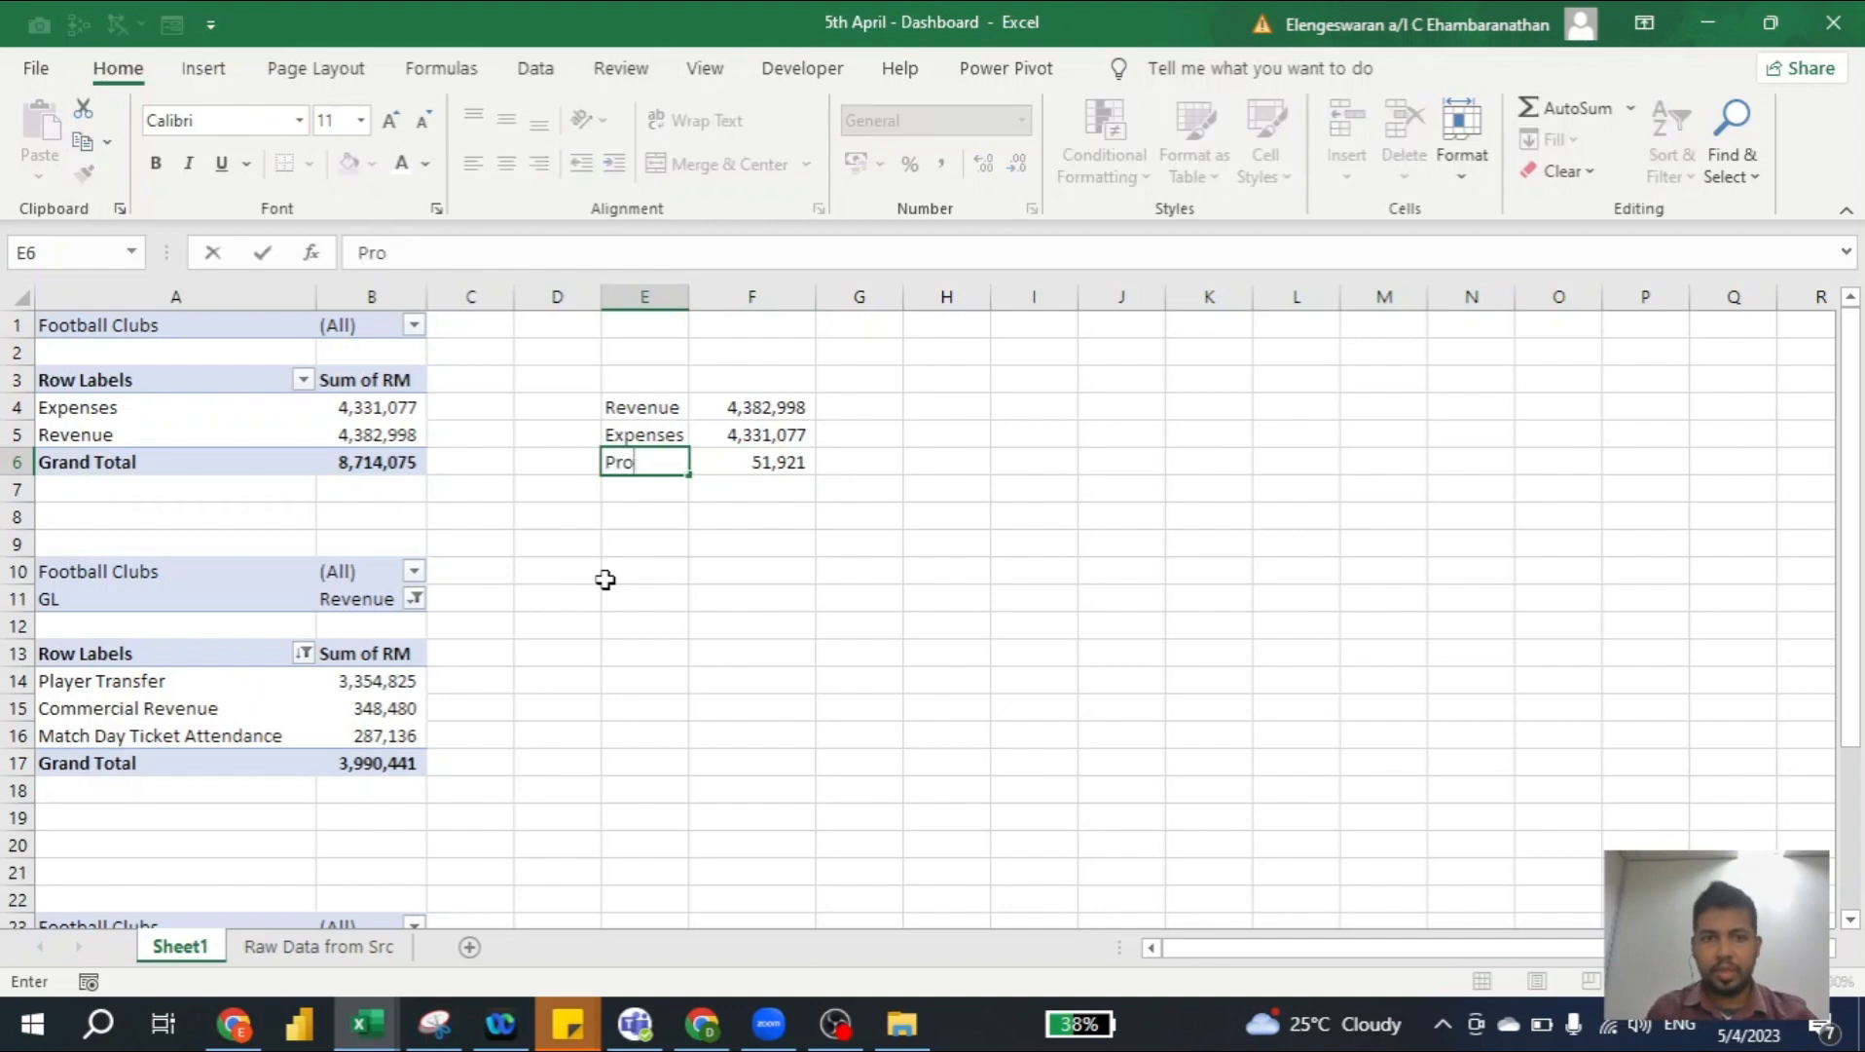
pyautogui.write('=if(')
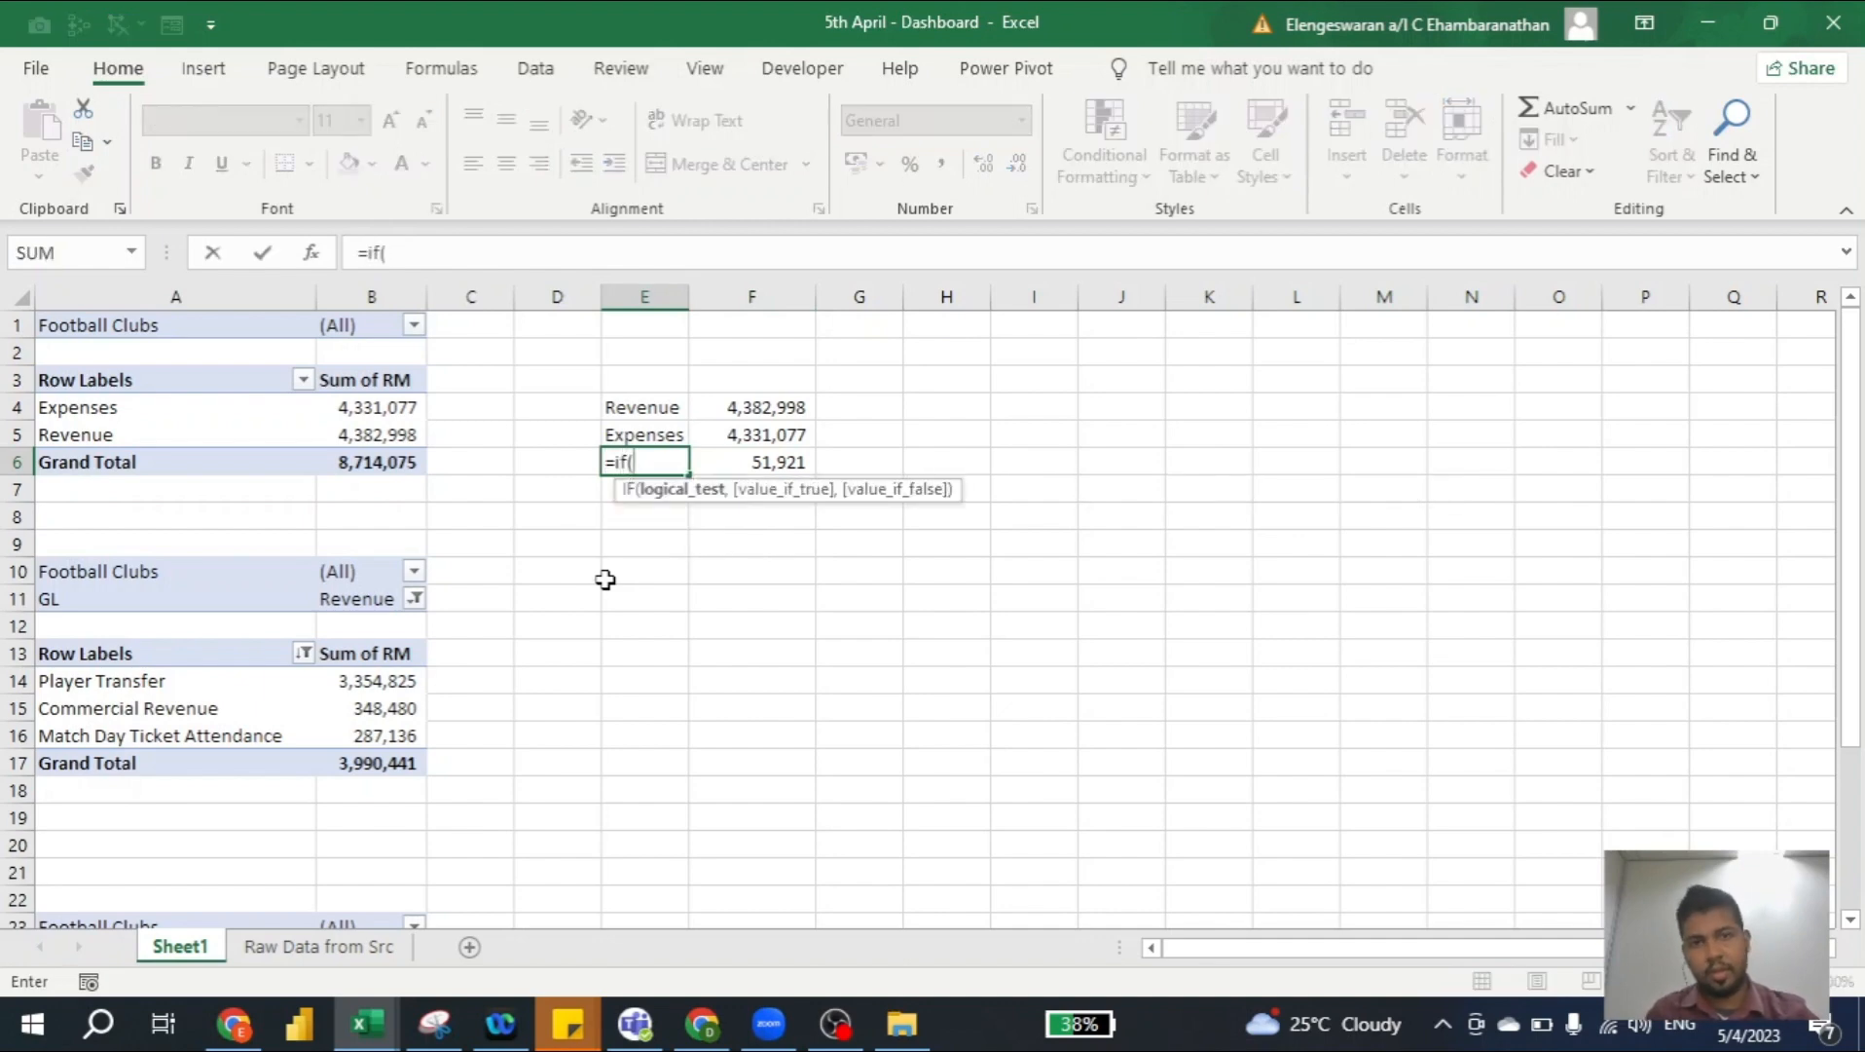
pyautogui.press('Right')
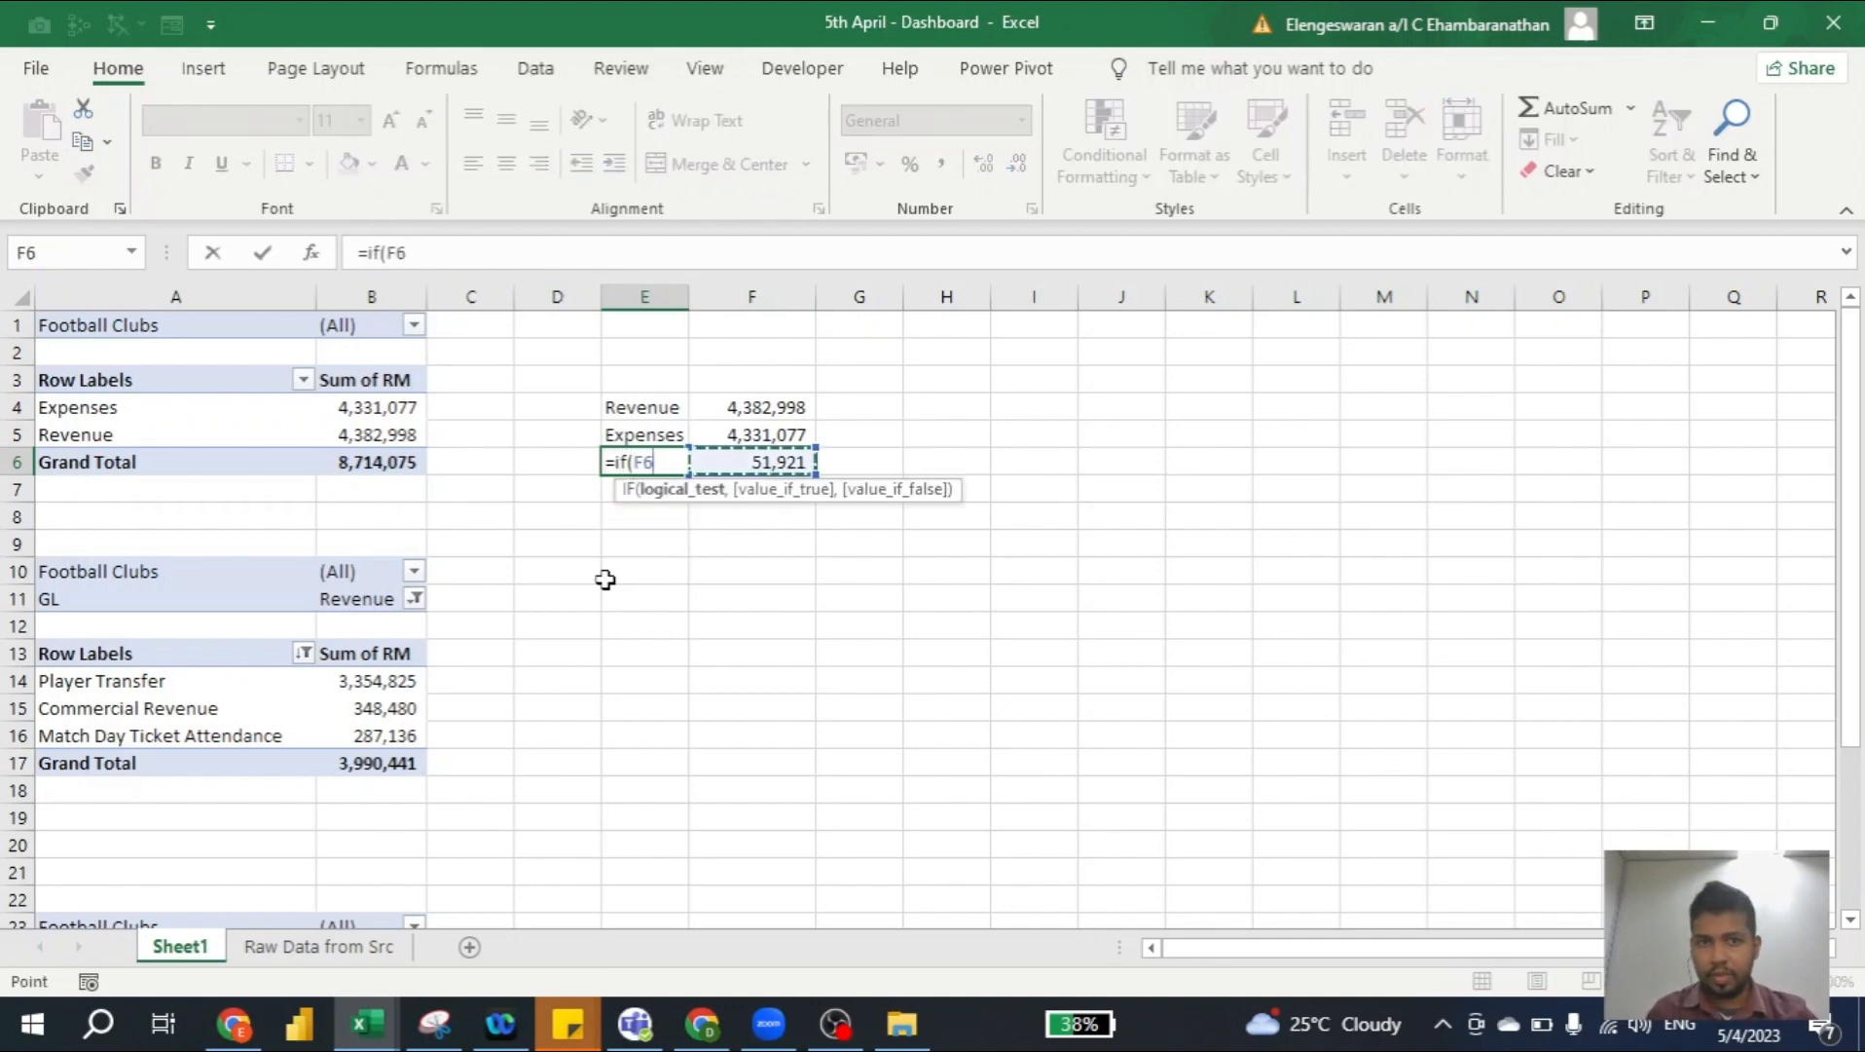
pyautogui.write('>0,"')
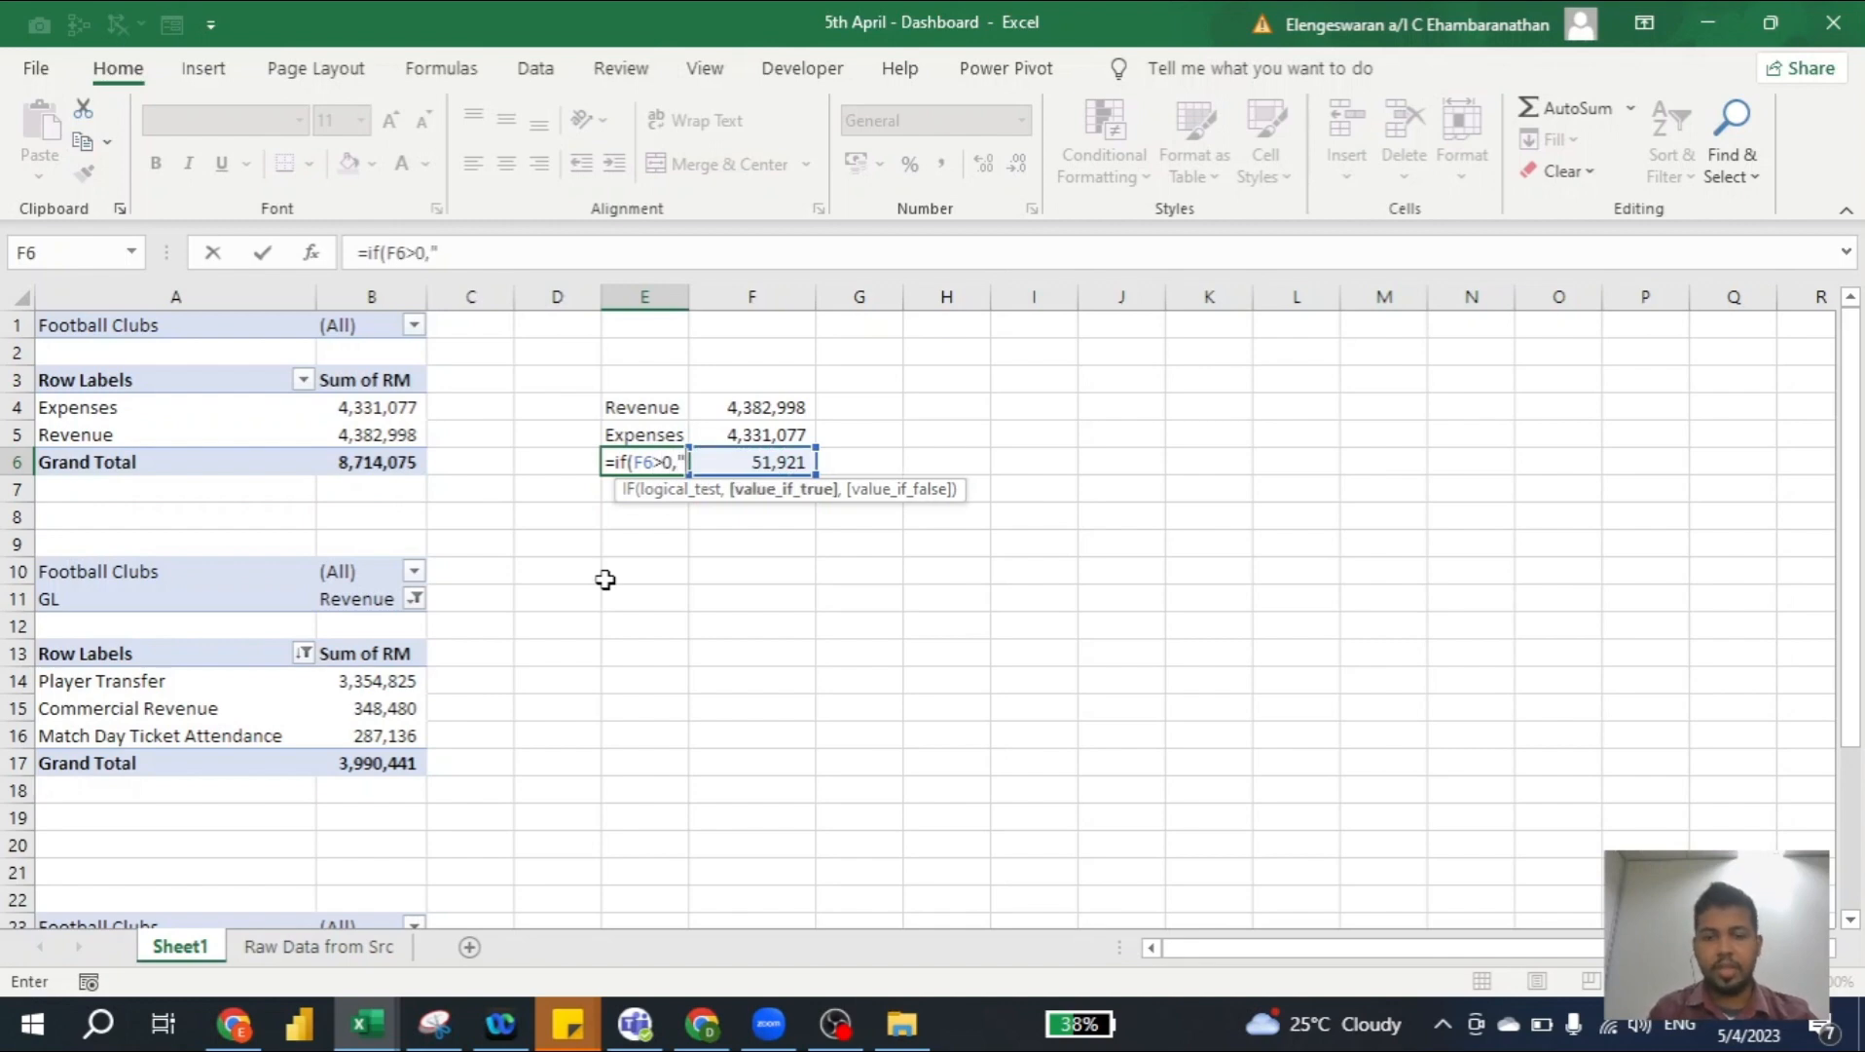
pyautogui.write('Profit","Loss"')
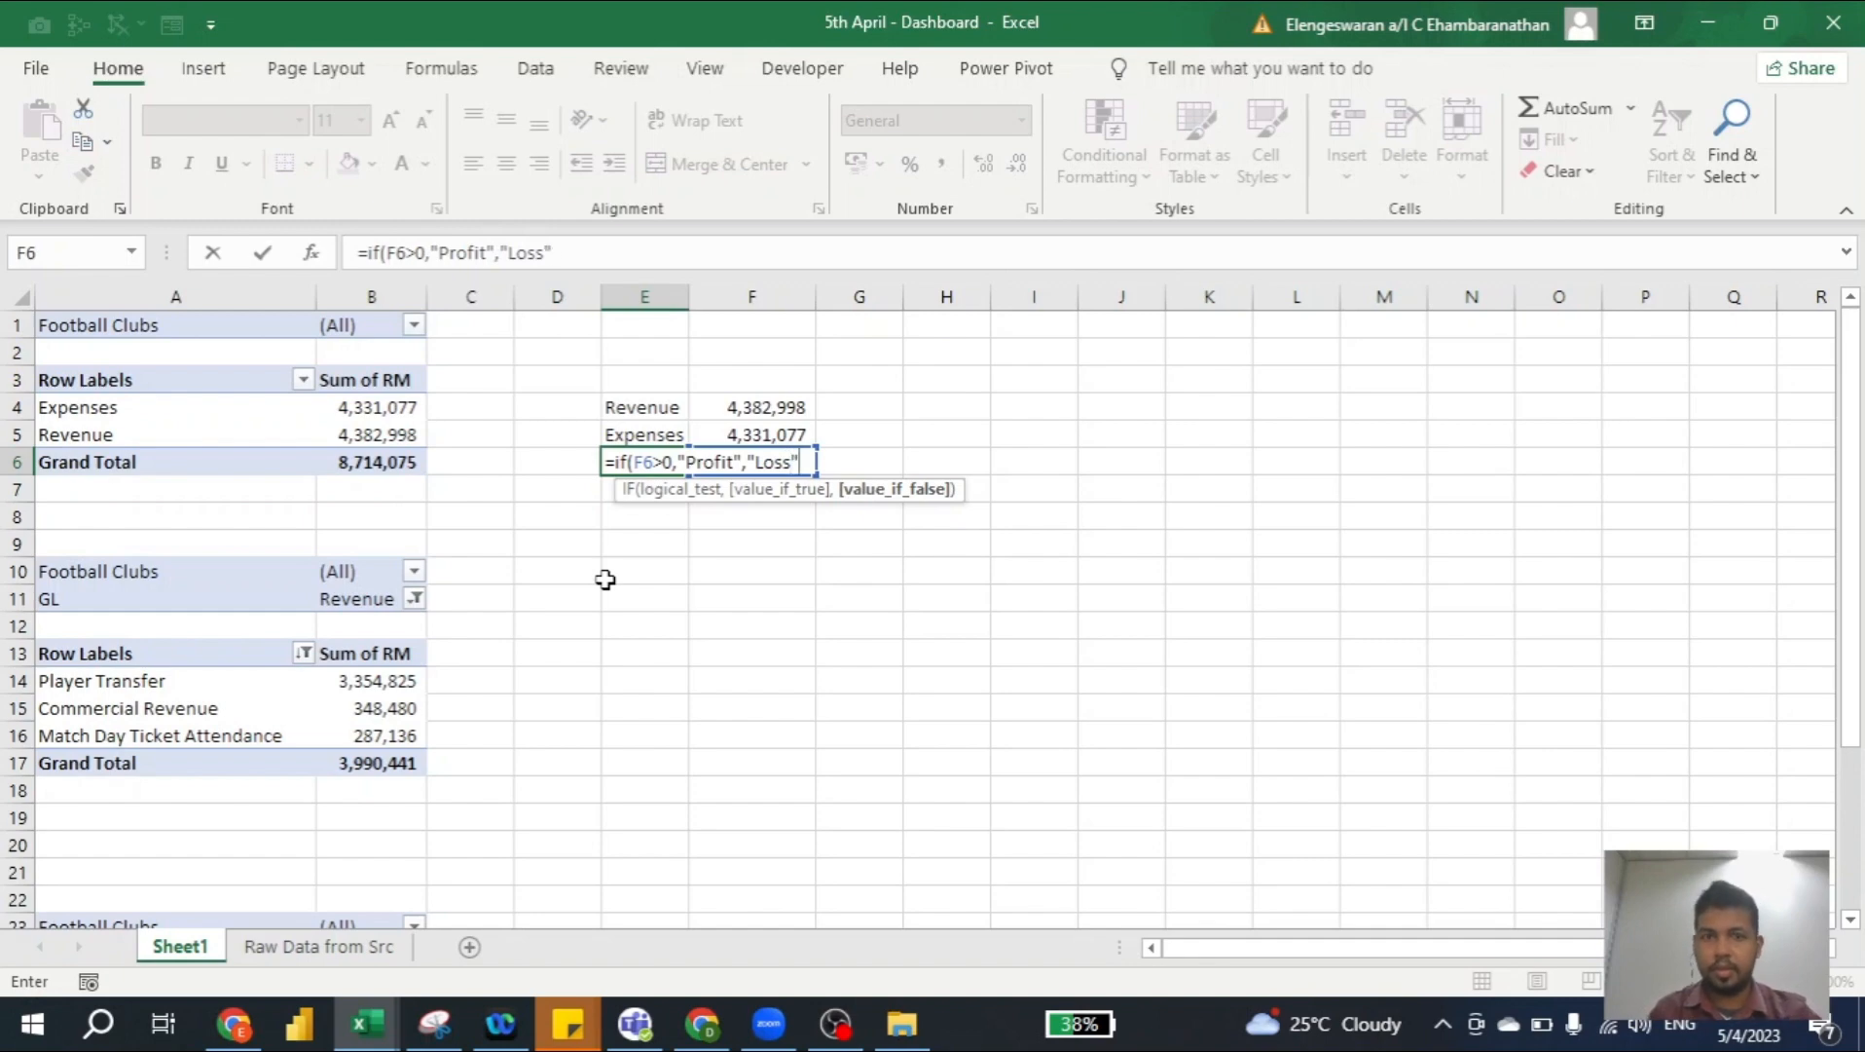
pyautogui.press('Return')
pyautogui.press('Up')
pyautogui.press('Right')
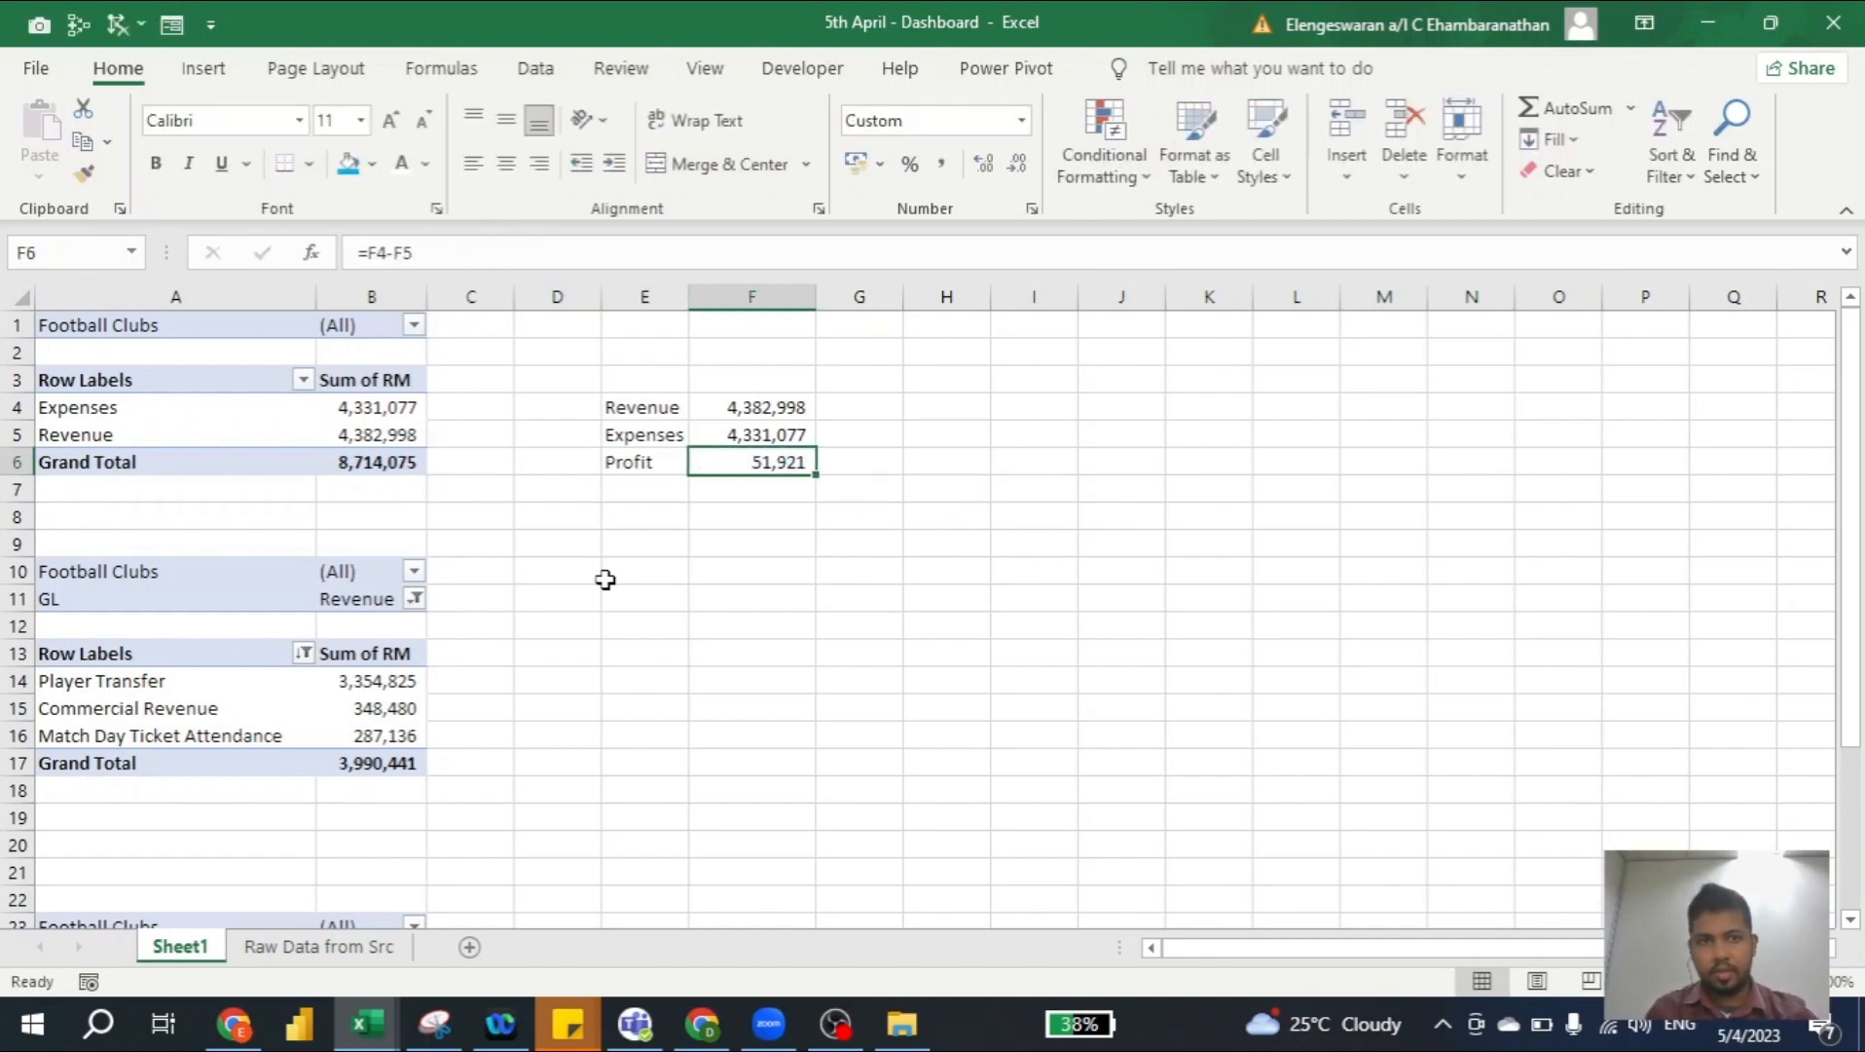
# Insert a Football Clubs slicer for the PivotTable at A3 and place it beside the revenue and expenses summary
pyautogui.click(274, 418)
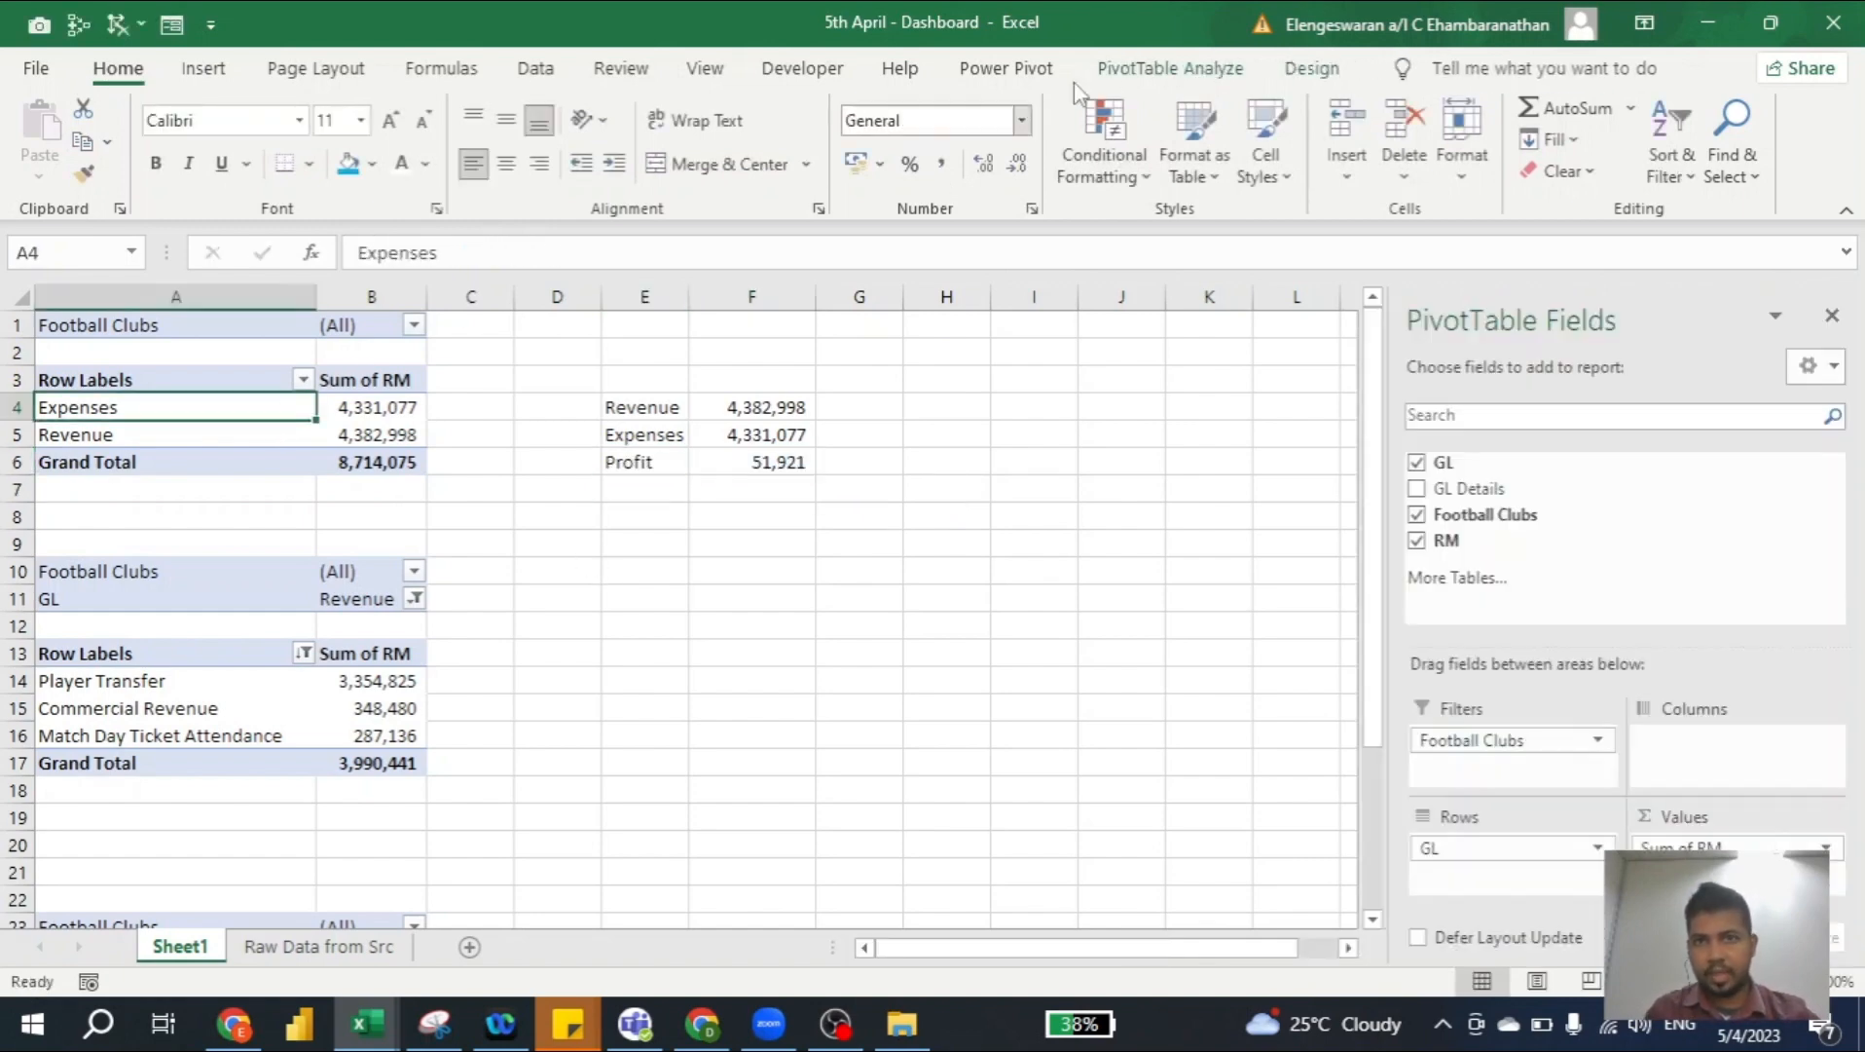
pyautogui.click(1147, 70)
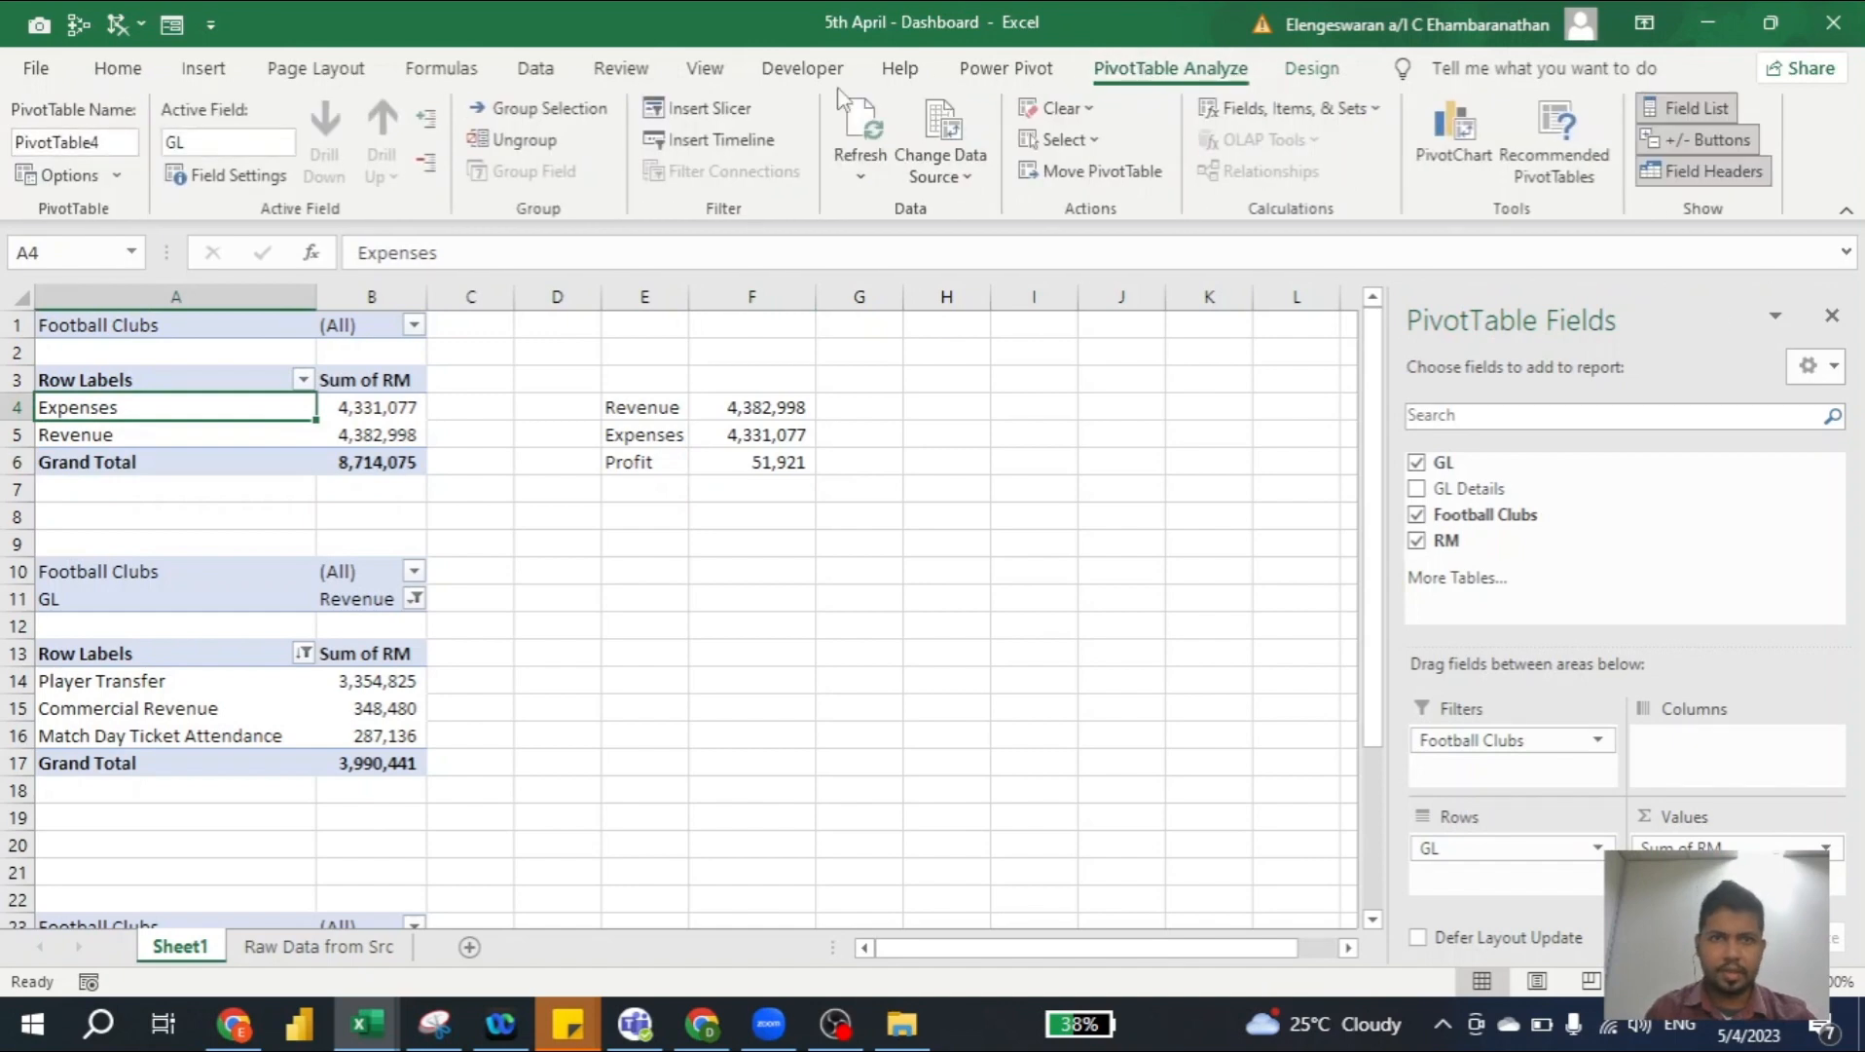
pyautogui.click(732, 108)
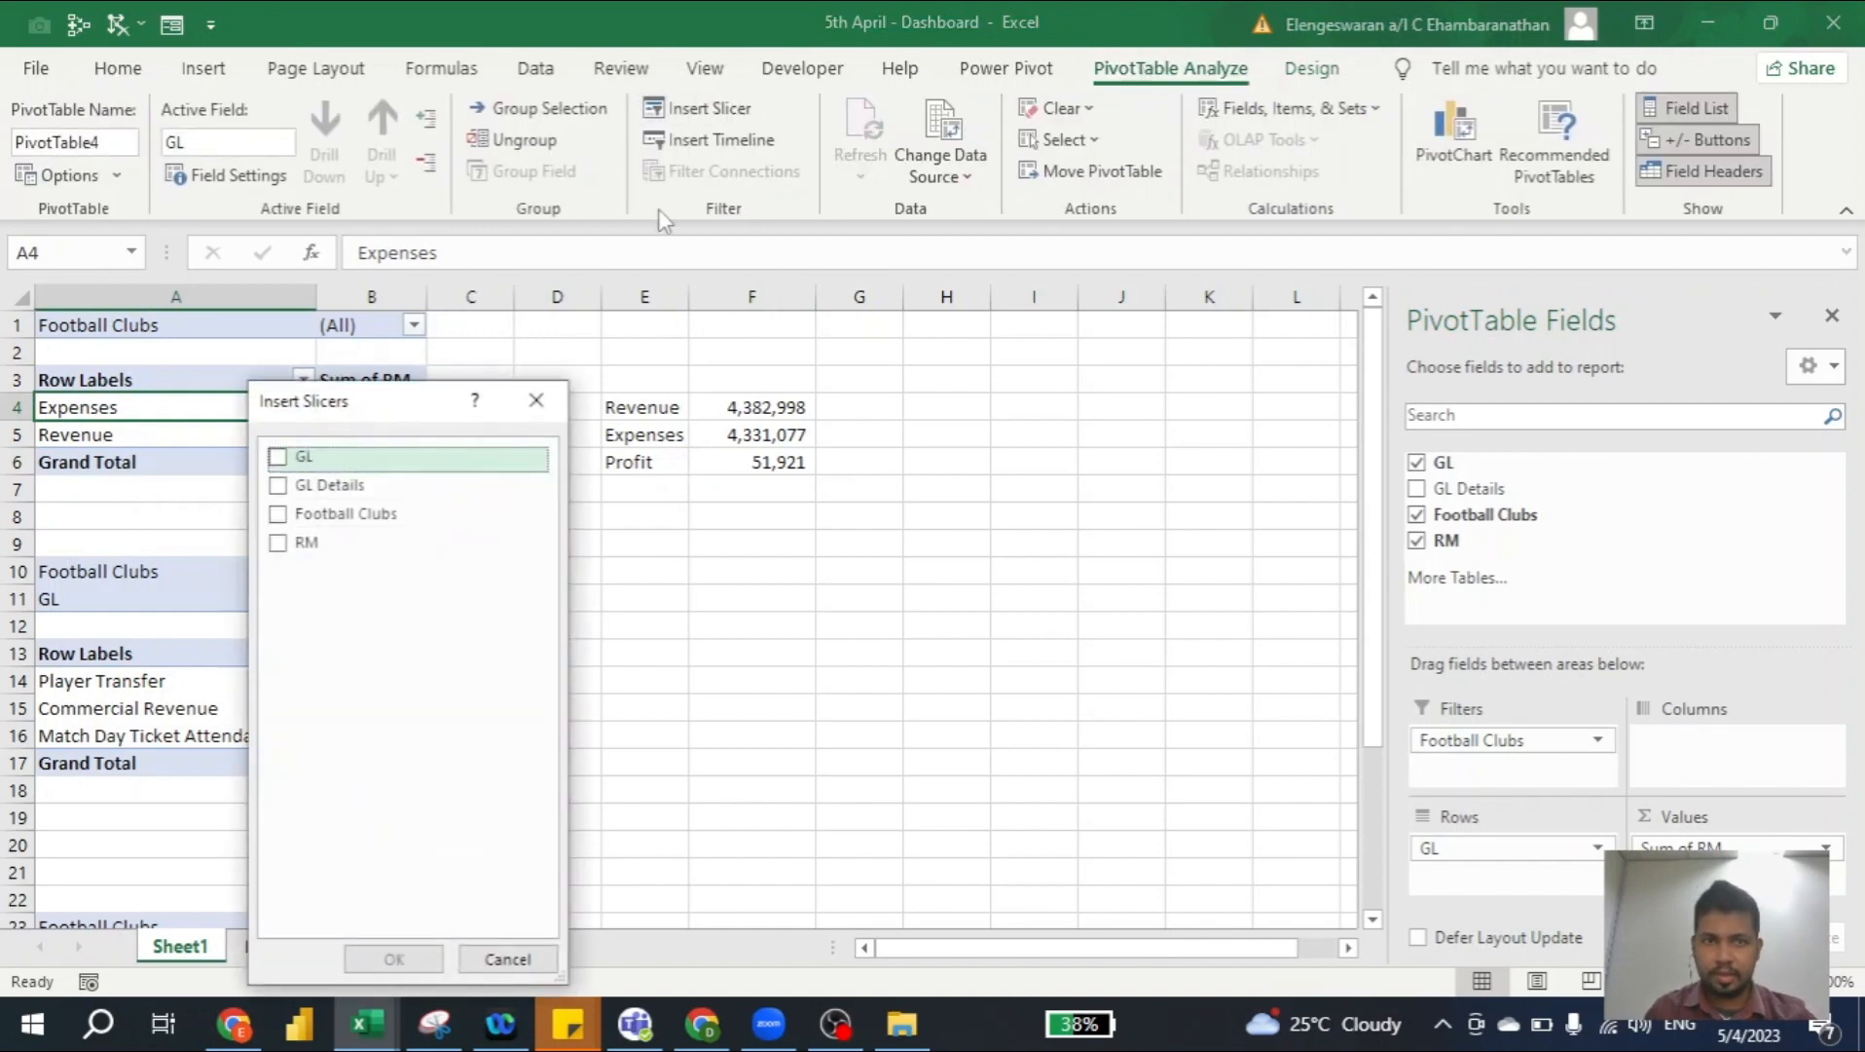
pyautogui.click(279, 514)
pyautogui.click(380, 954)
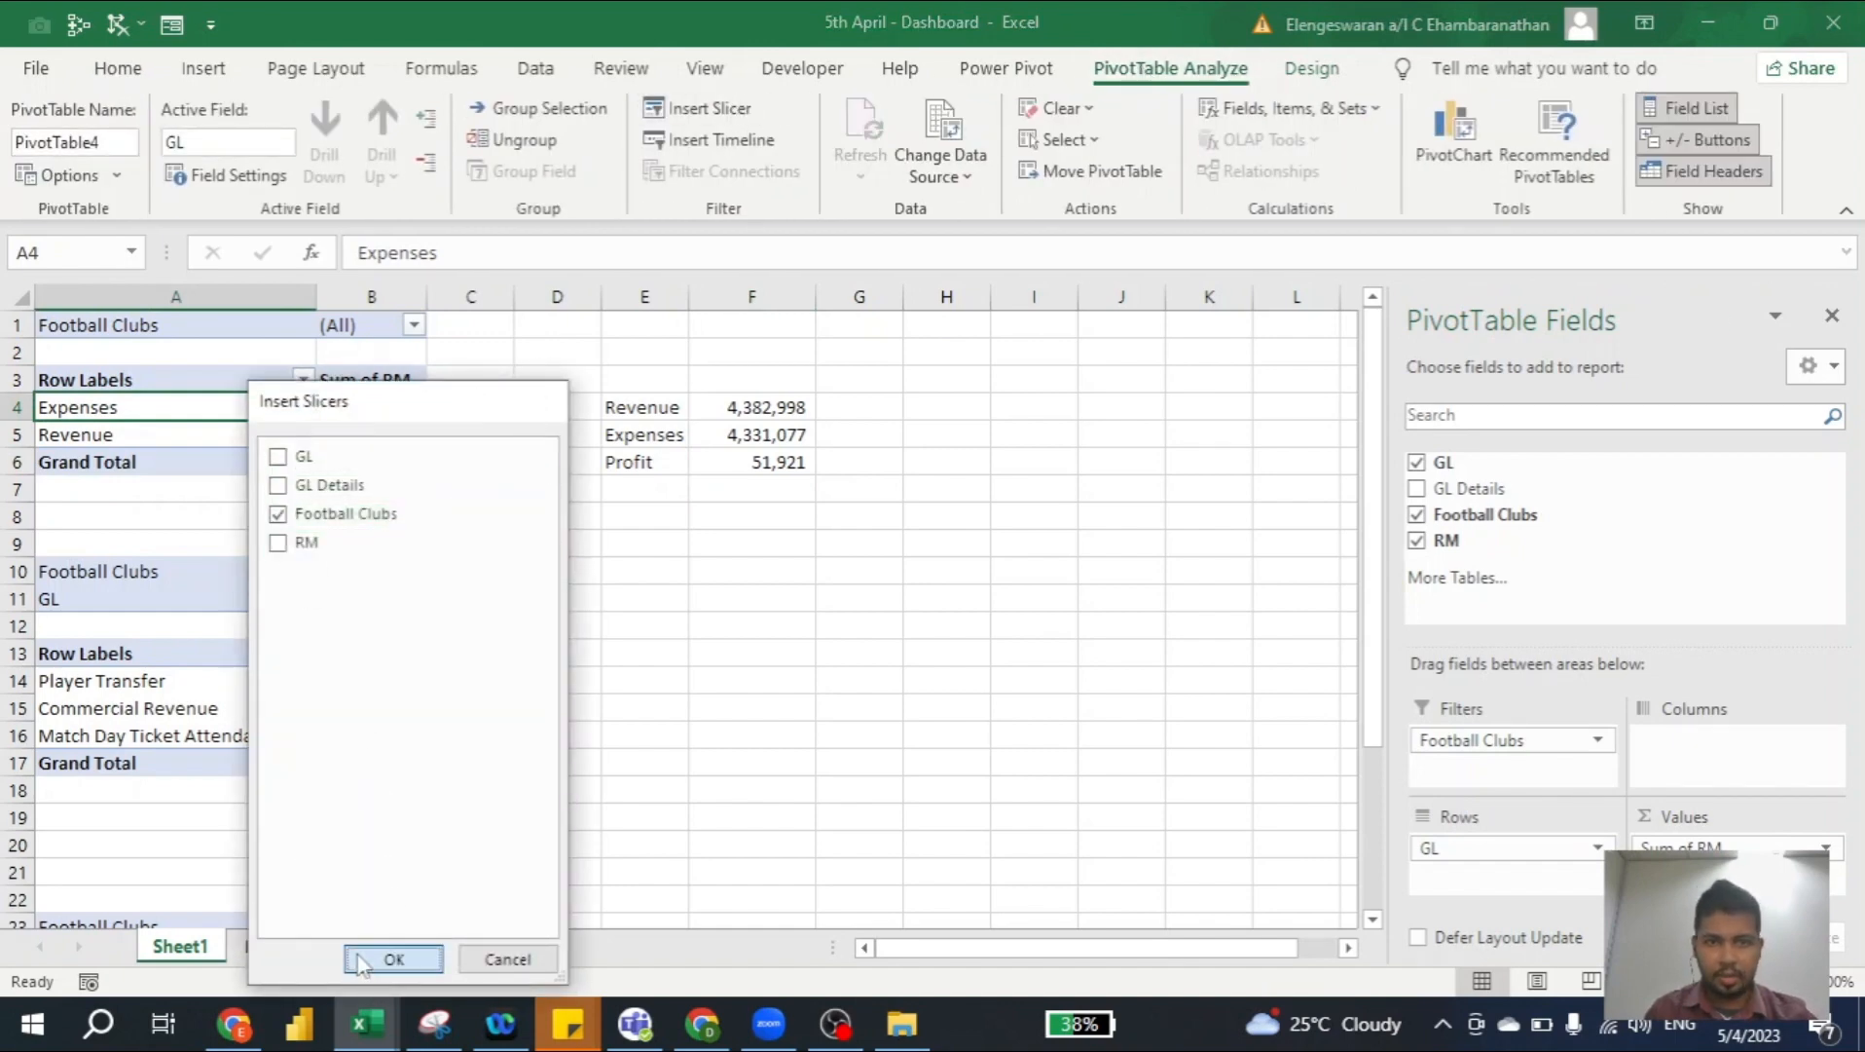
pyautogui.moveTo(506, 459); pyautogui.dragTo(874, 335)
# Filter the slicer to Chelsea and edit F6's custom number format to show negatives in parentheses instead of a minus sign
pyautogui.click(847, 419)
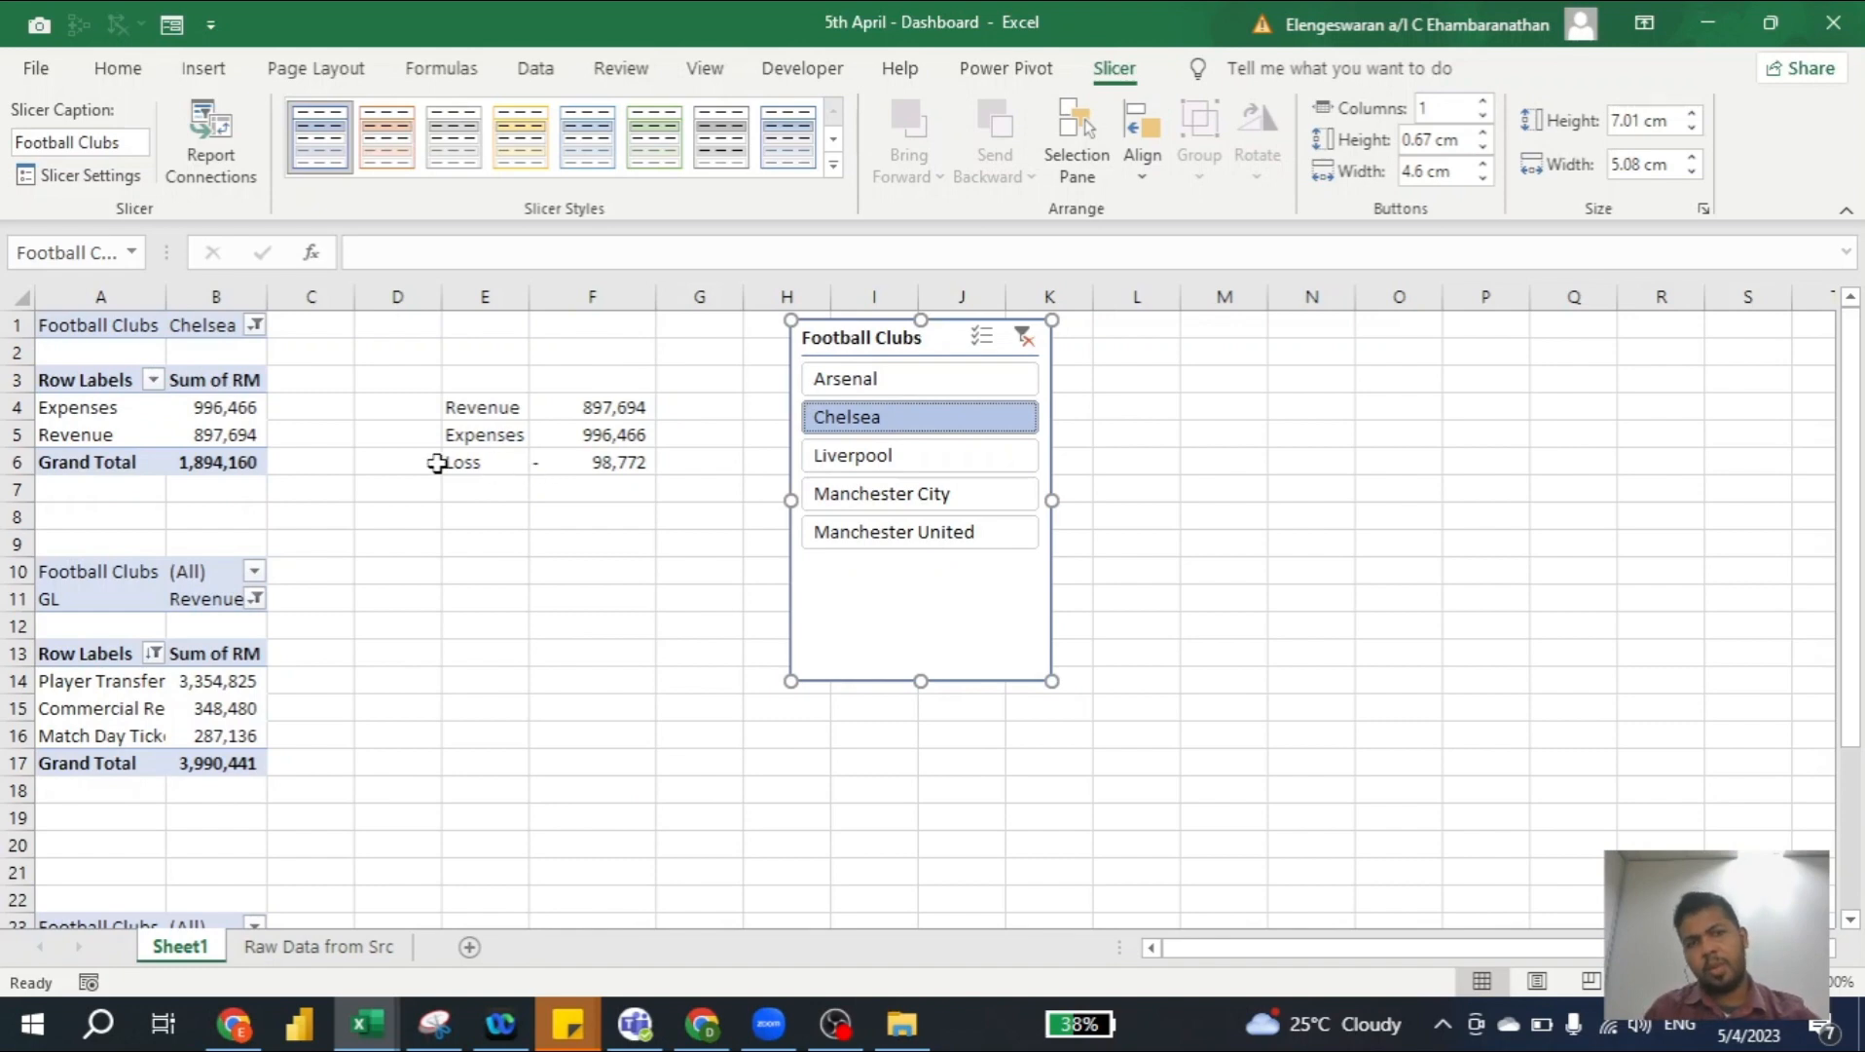
pyautogui.click(596, 471)
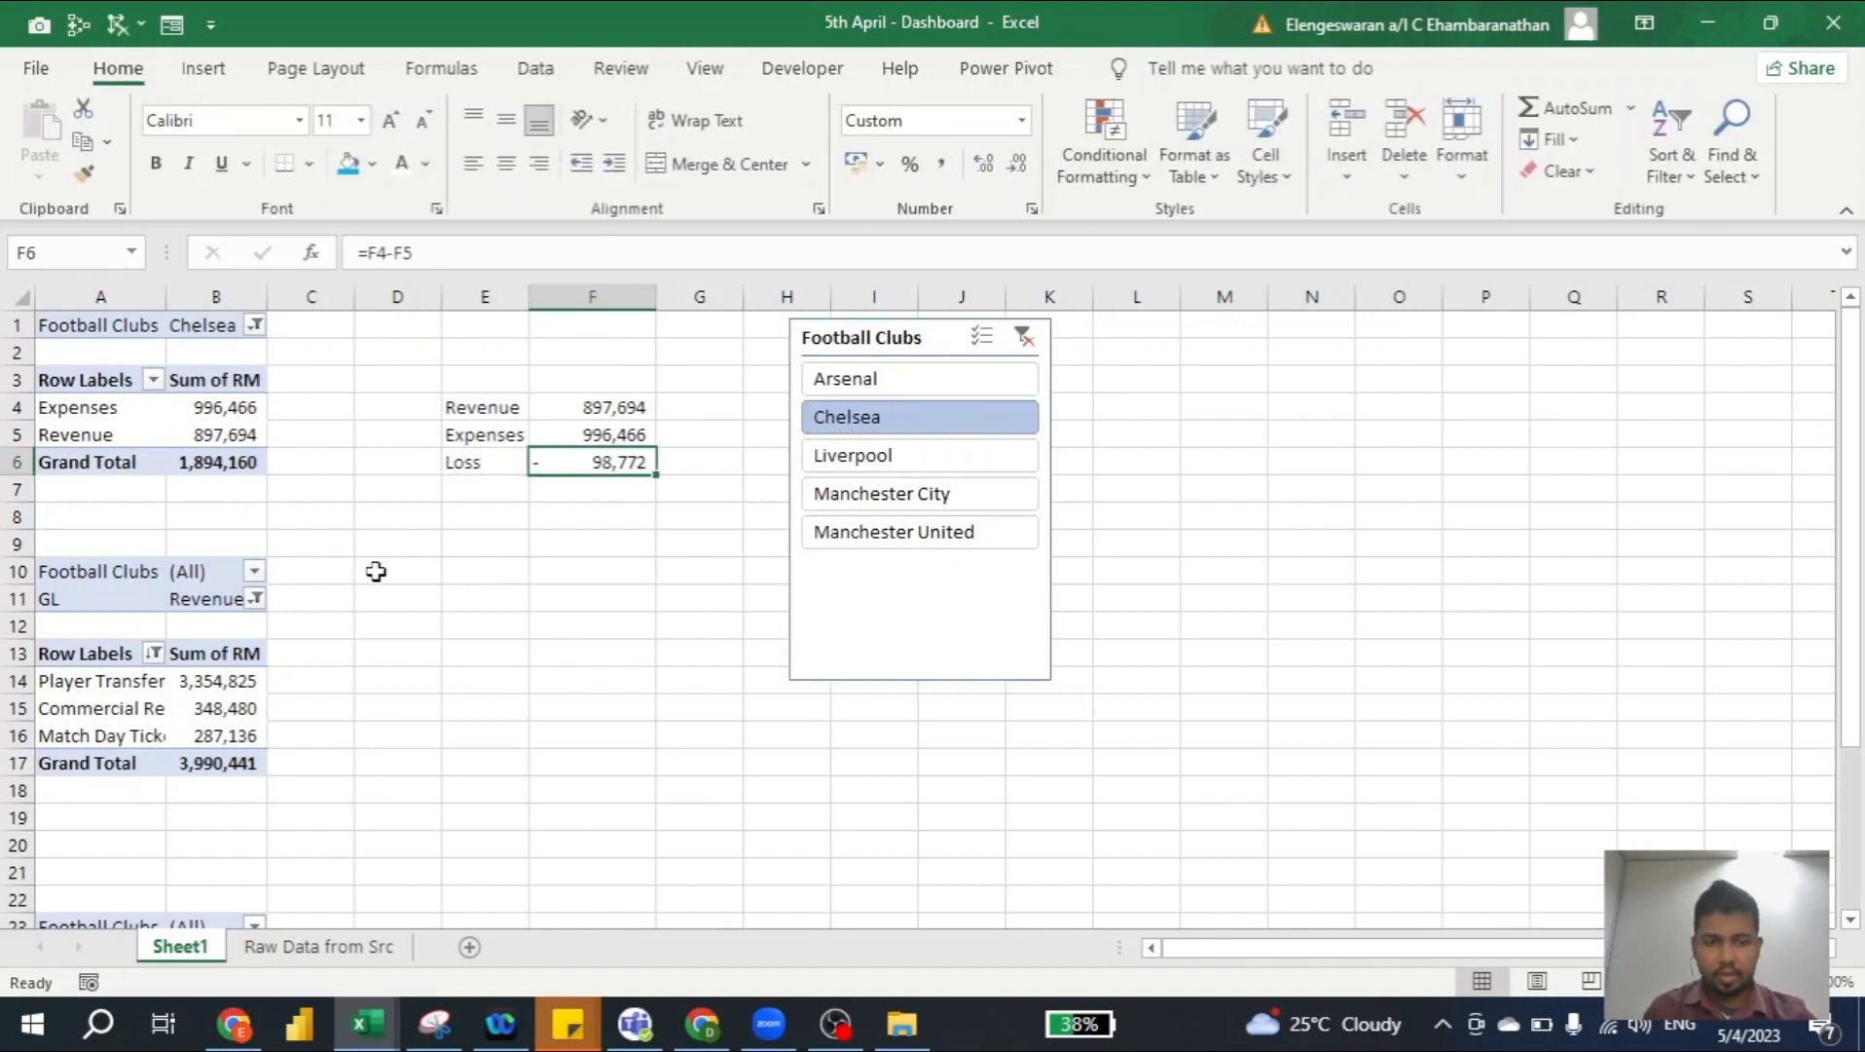
pyautogui.hotkey('ctrl', '1')
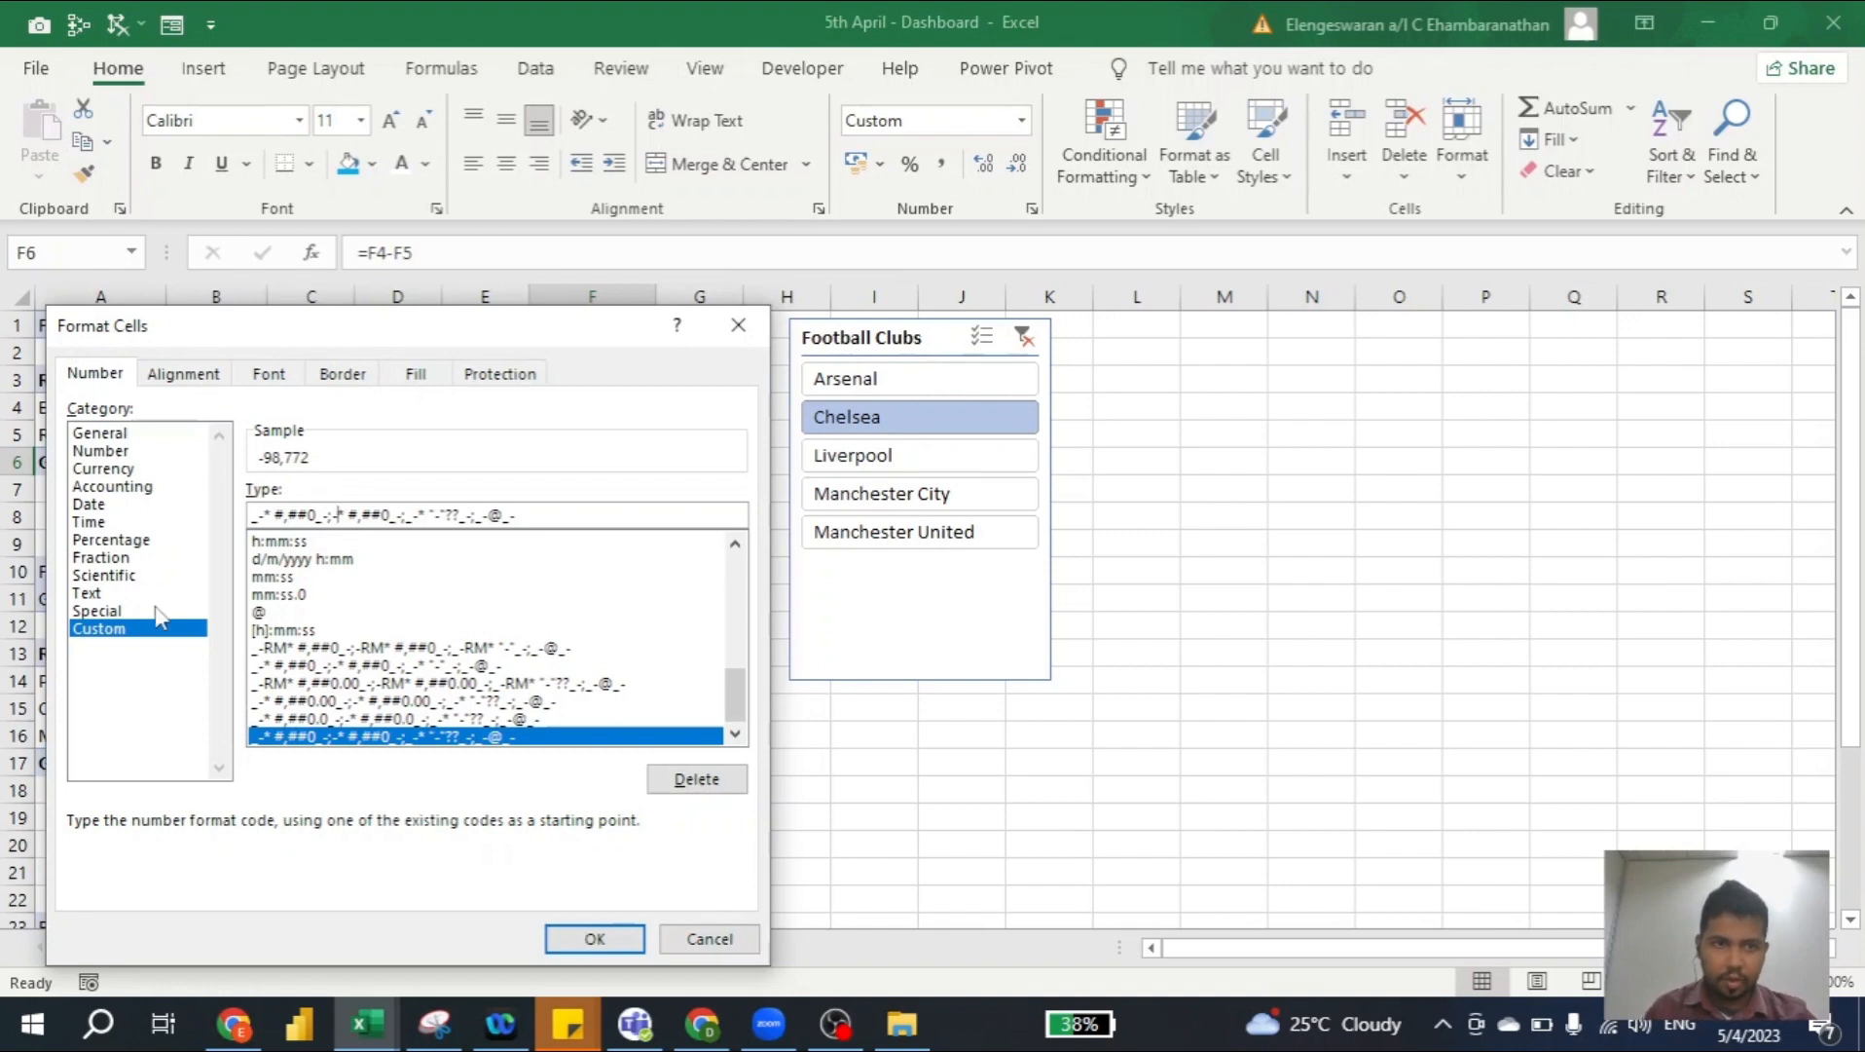
pyautogui.press('BackSpace')
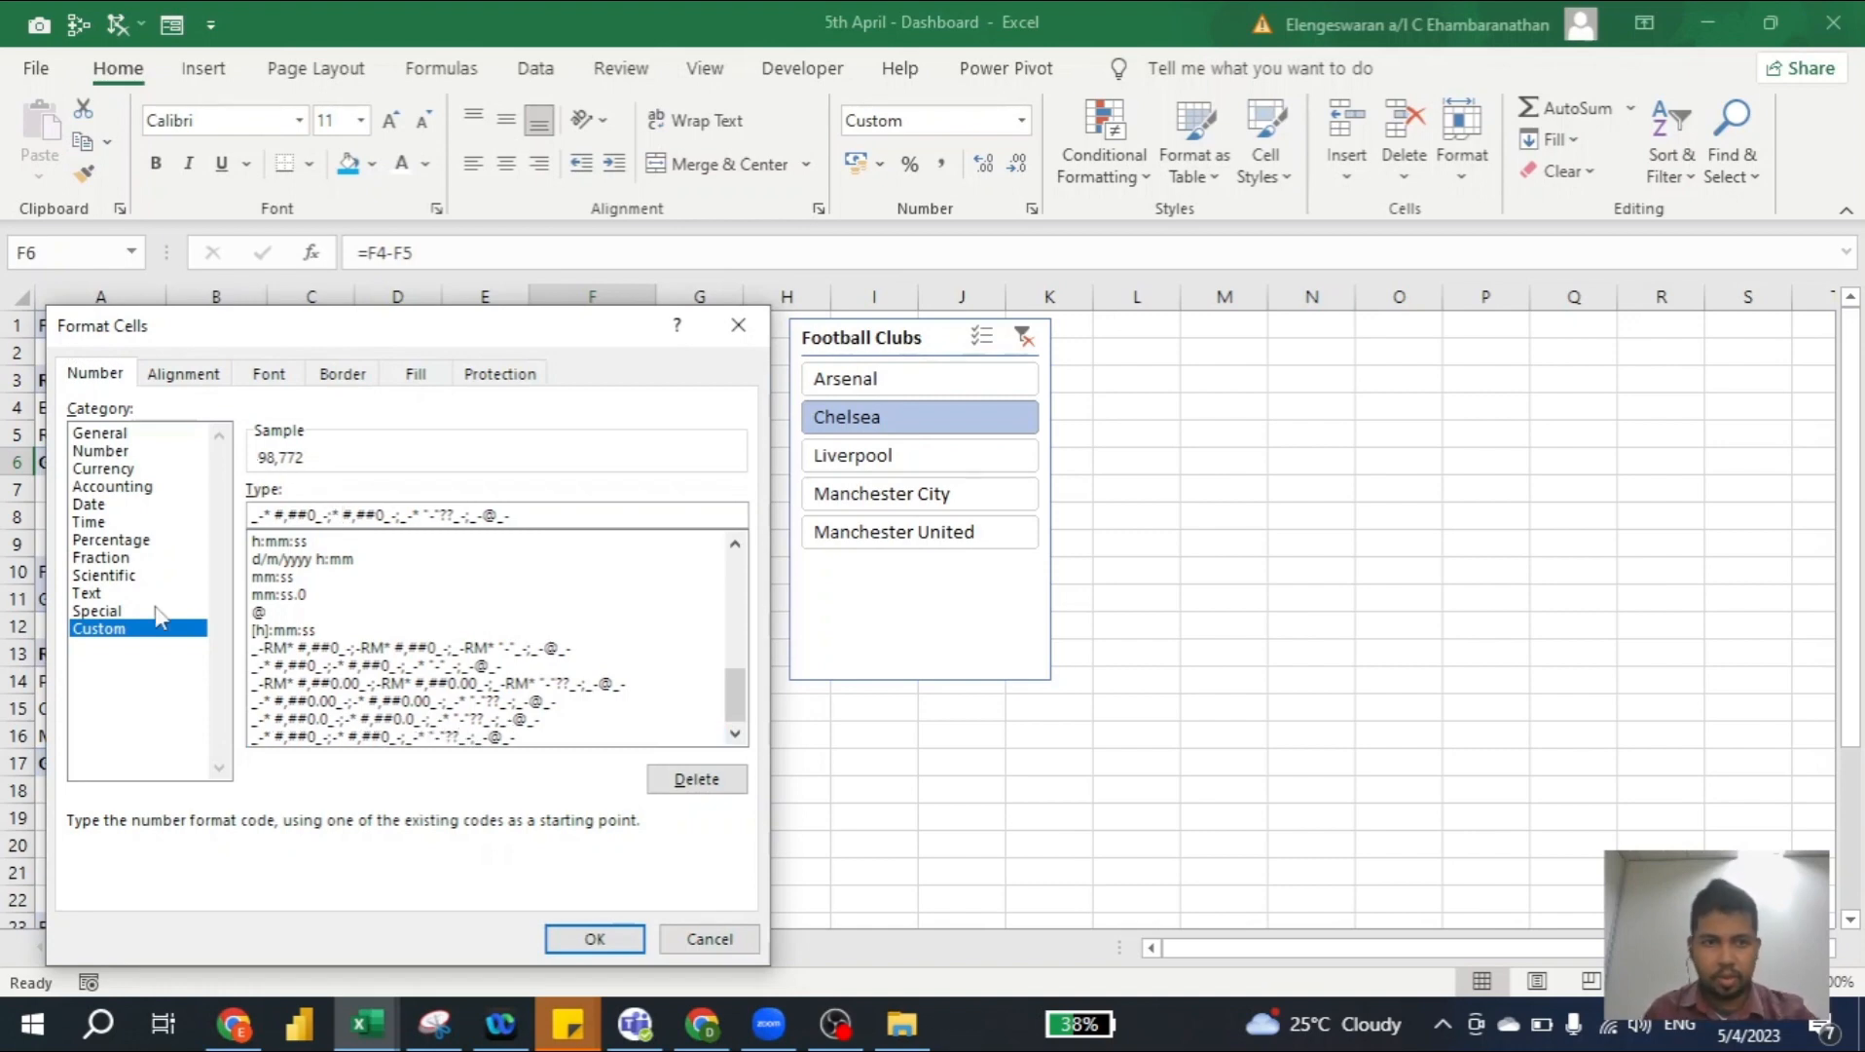
pyautogui.write('(')
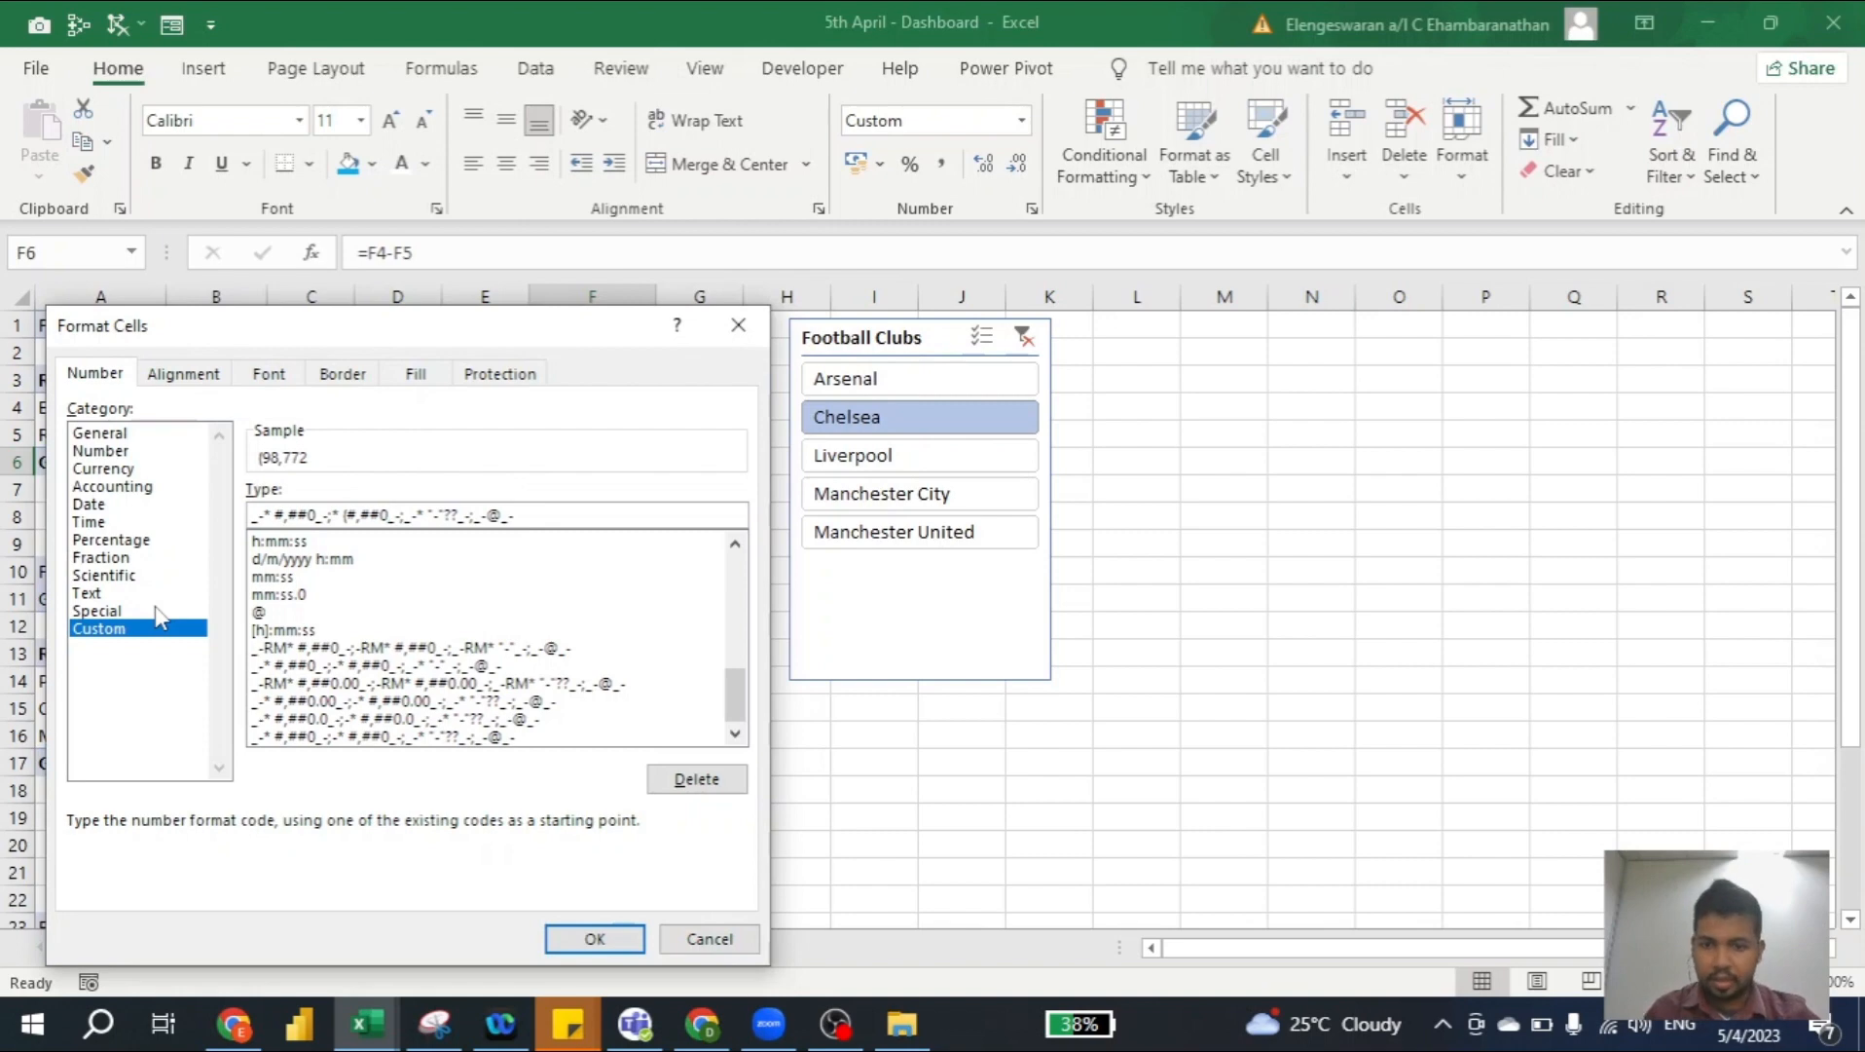
pyautogui.write(')')
pyautogui.press('Return')
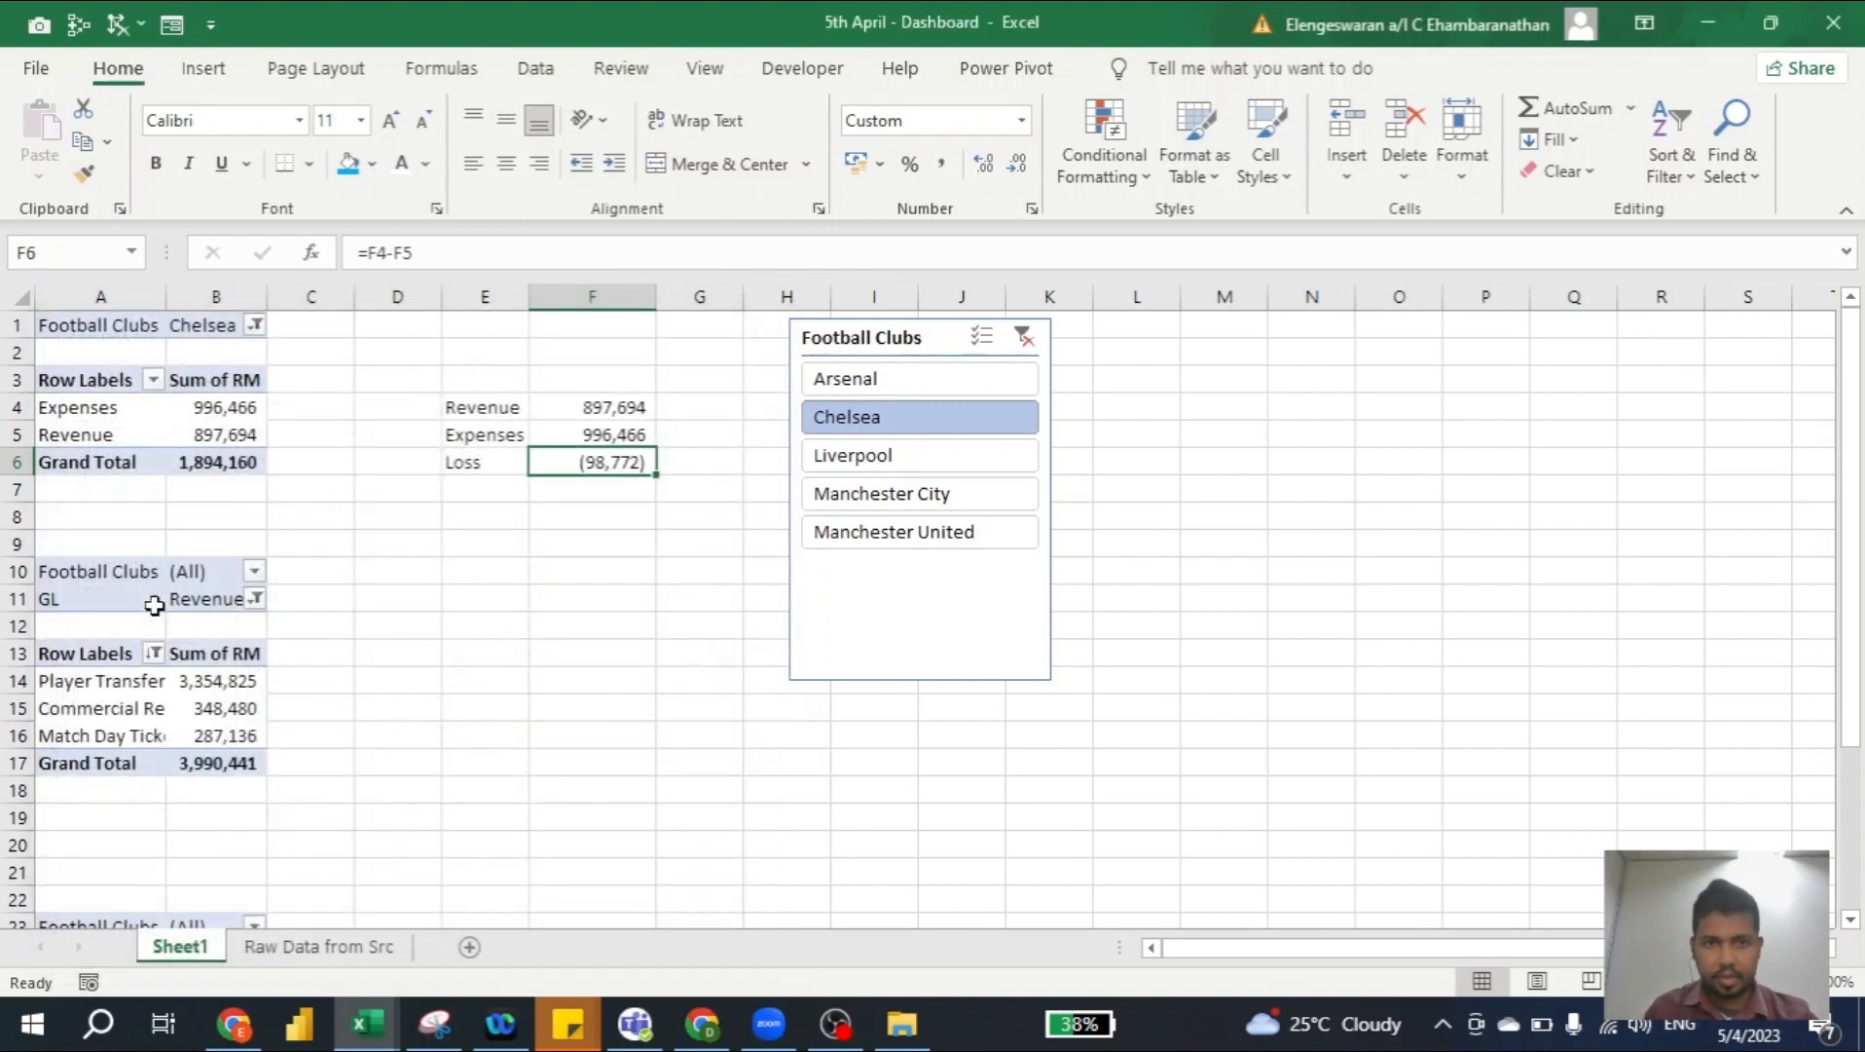
# Switch the Football Clubs slicer through Arsenal and Liverpool to Manchester City to test the summary
pyautogui.click(894, 376)
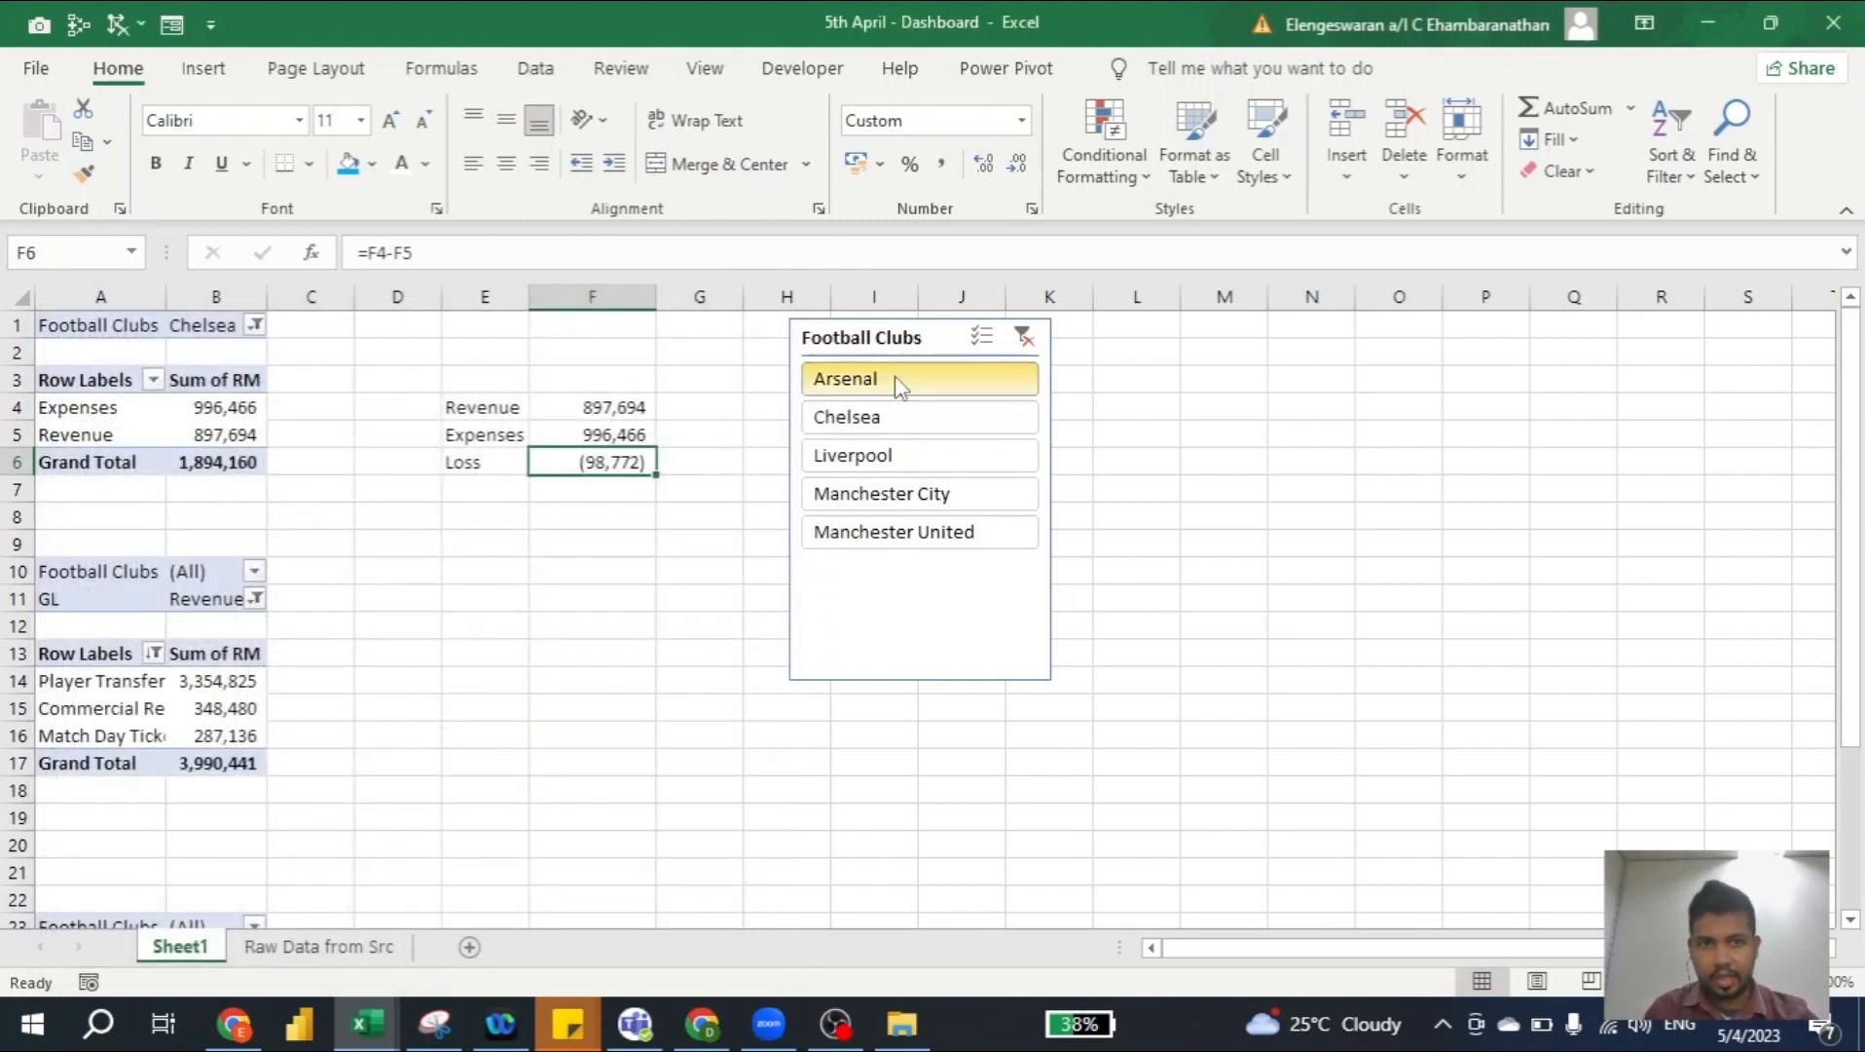
pyautogui.click(862, 466)
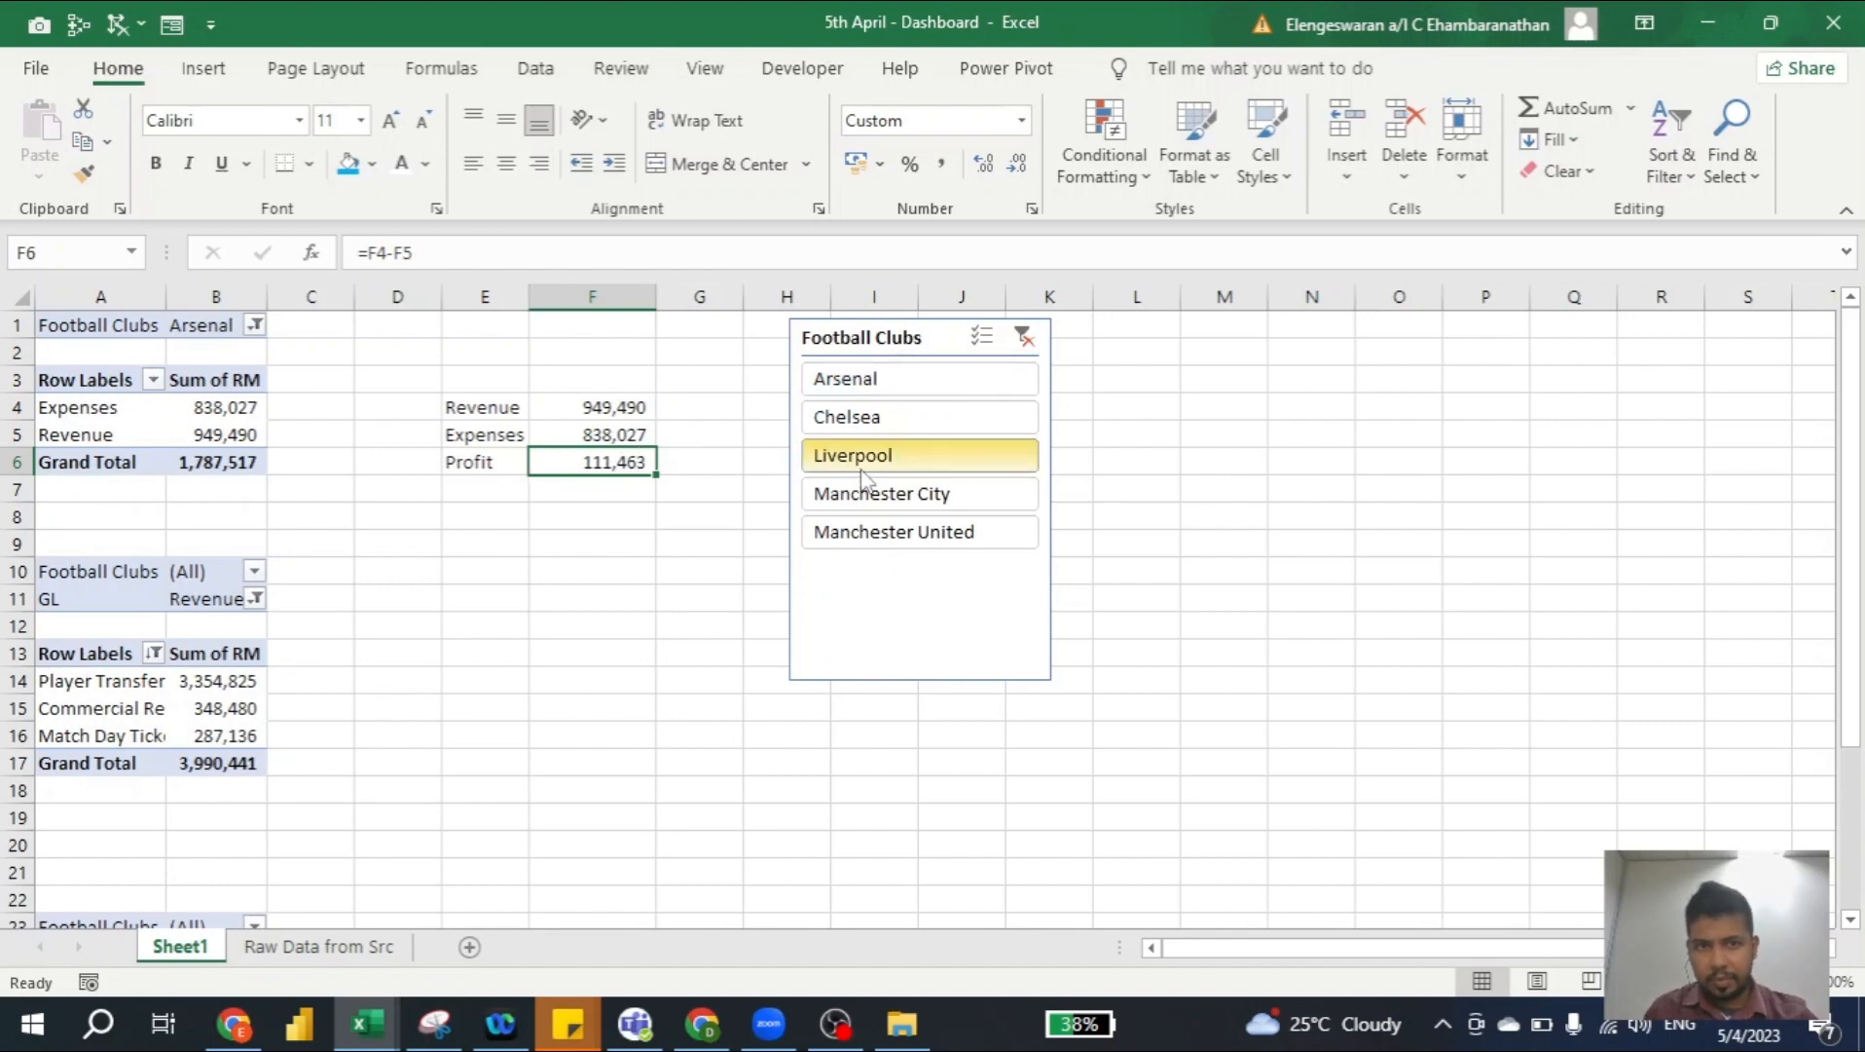
pyautogui.click(913, 499)
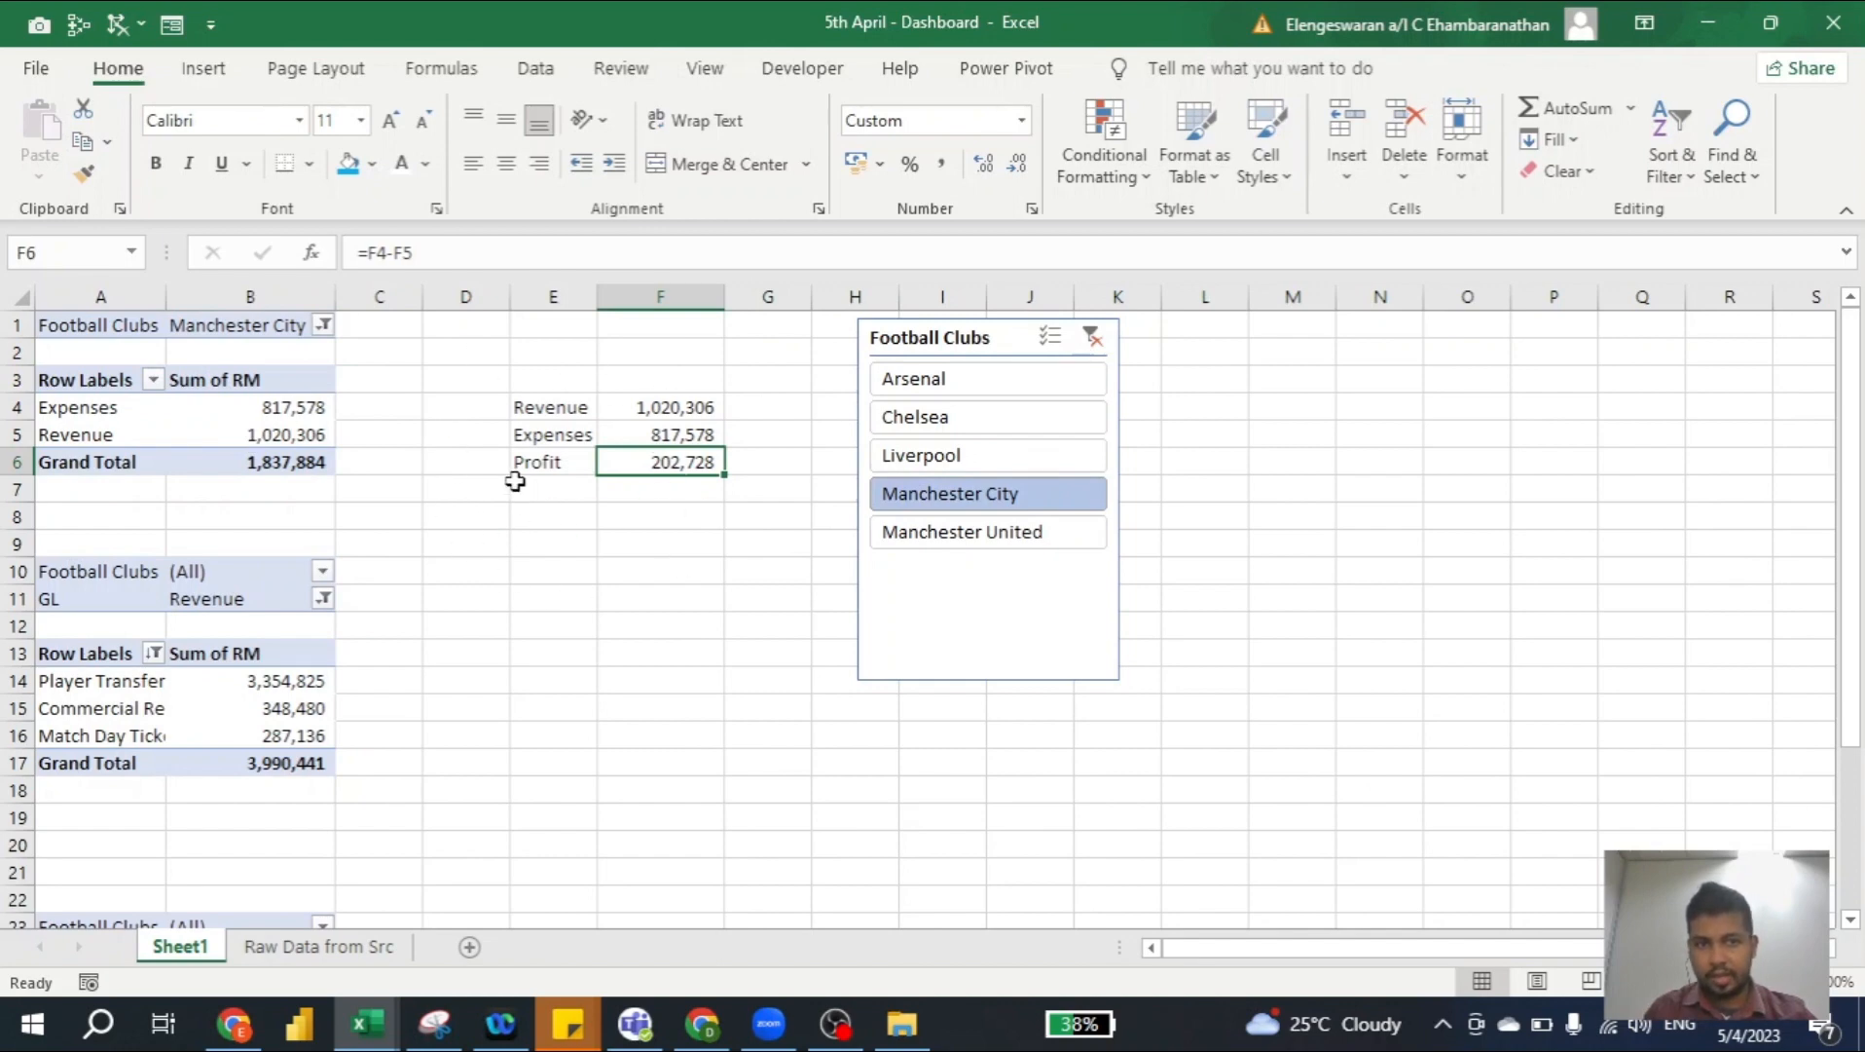
# Insert a clustered column PivotChart from the revenue PivotTable at A13 and hide all its field buttons
pyautogui.click(238, 697)
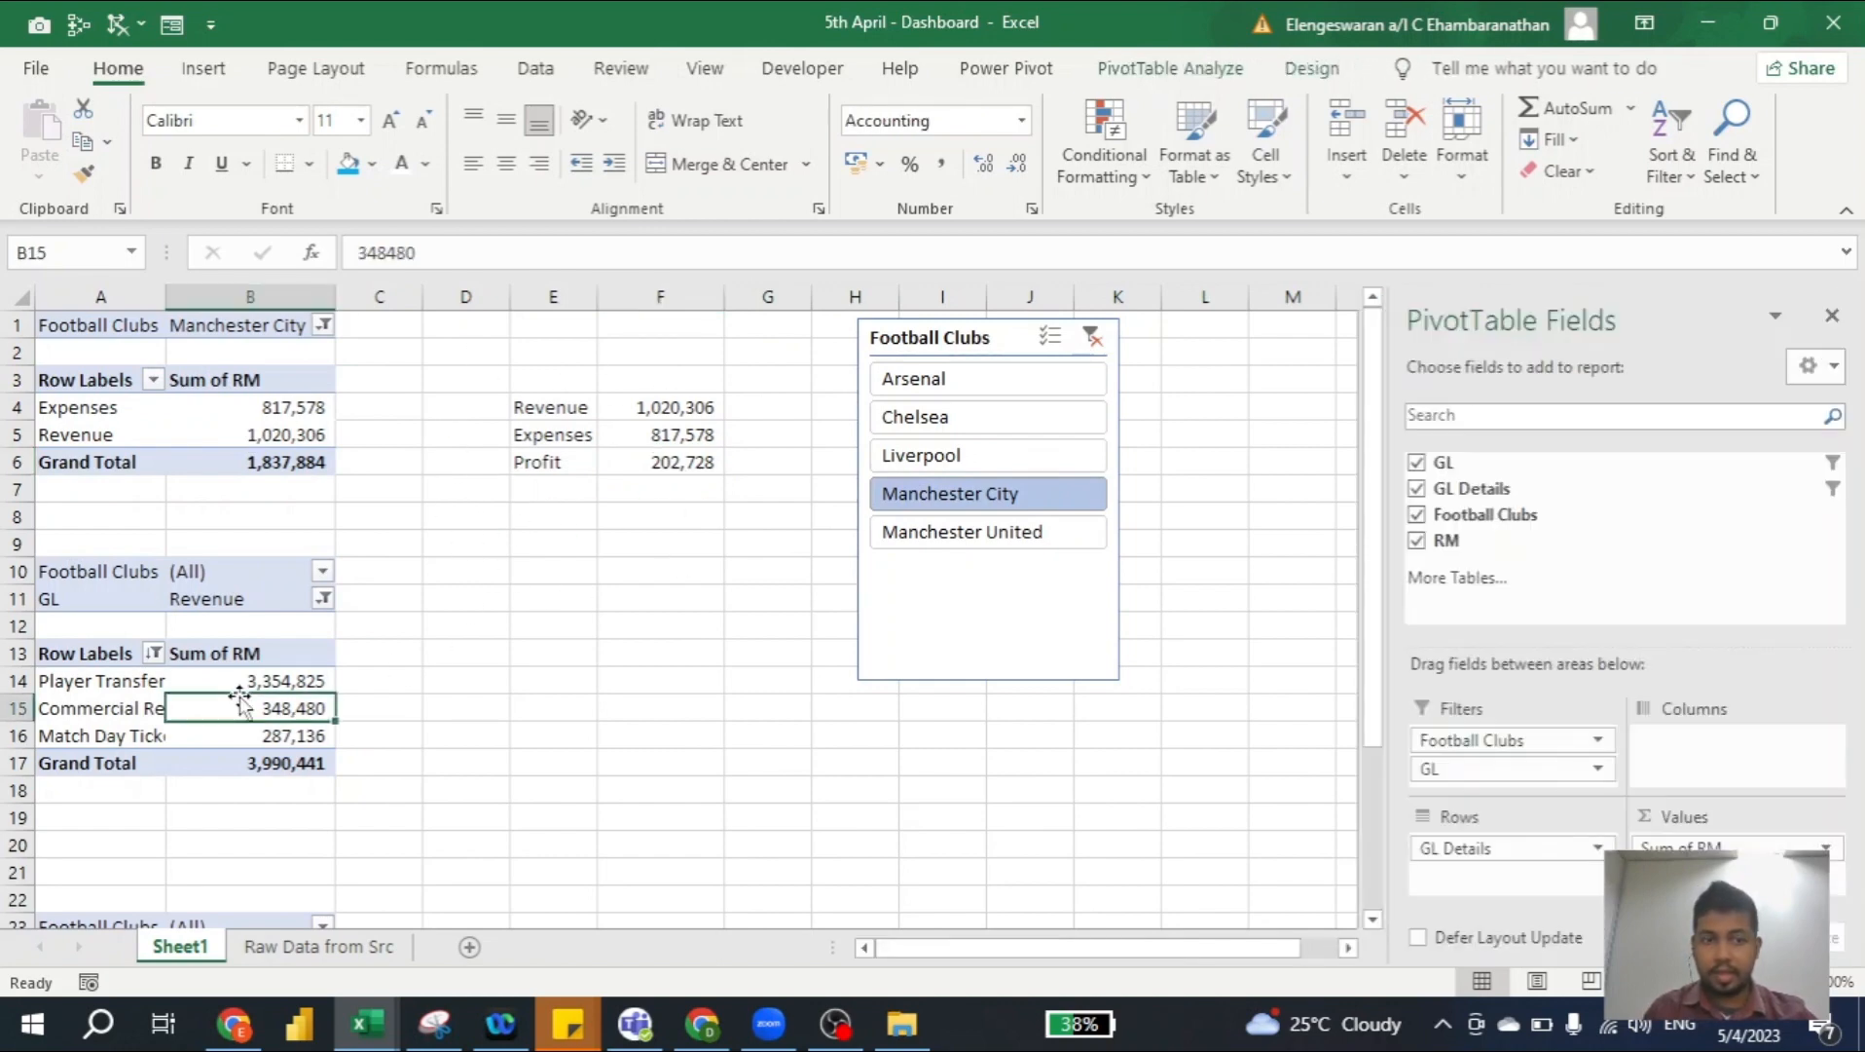
pyautogui.click(1194, 70)
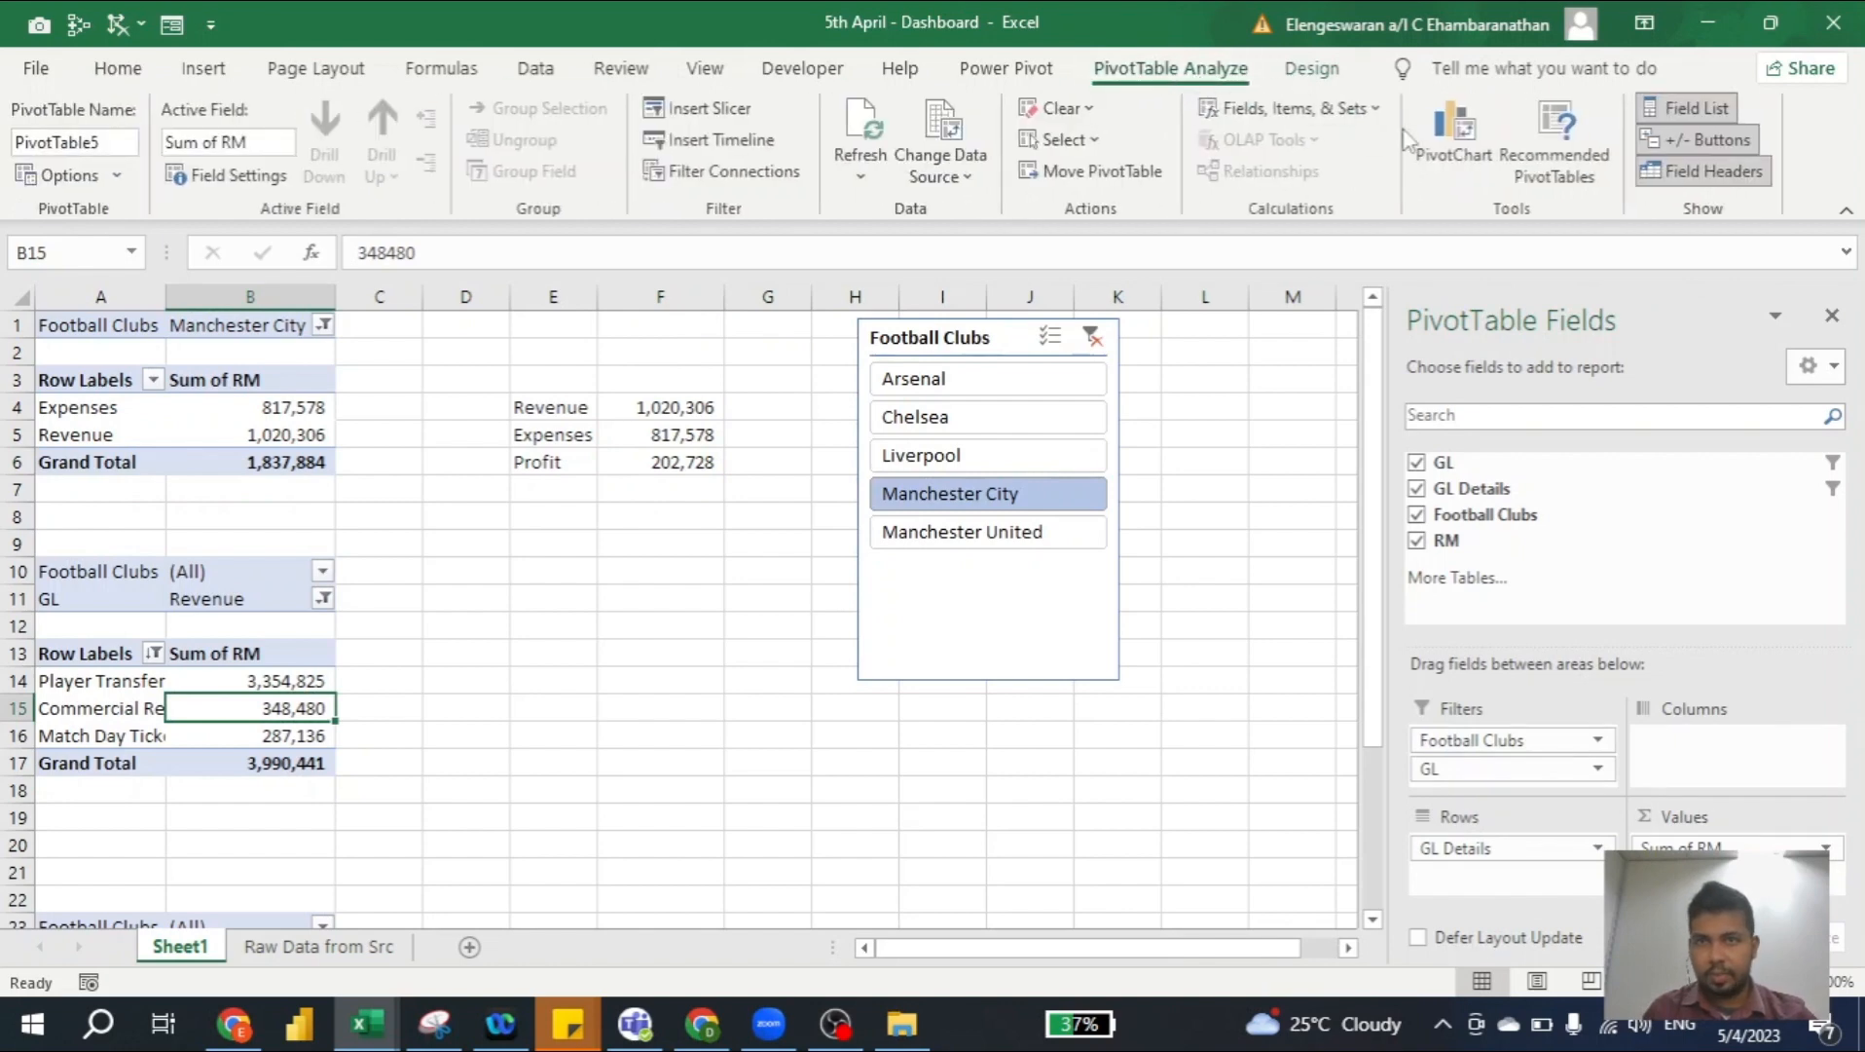
pyautogui.click(1448, 137)
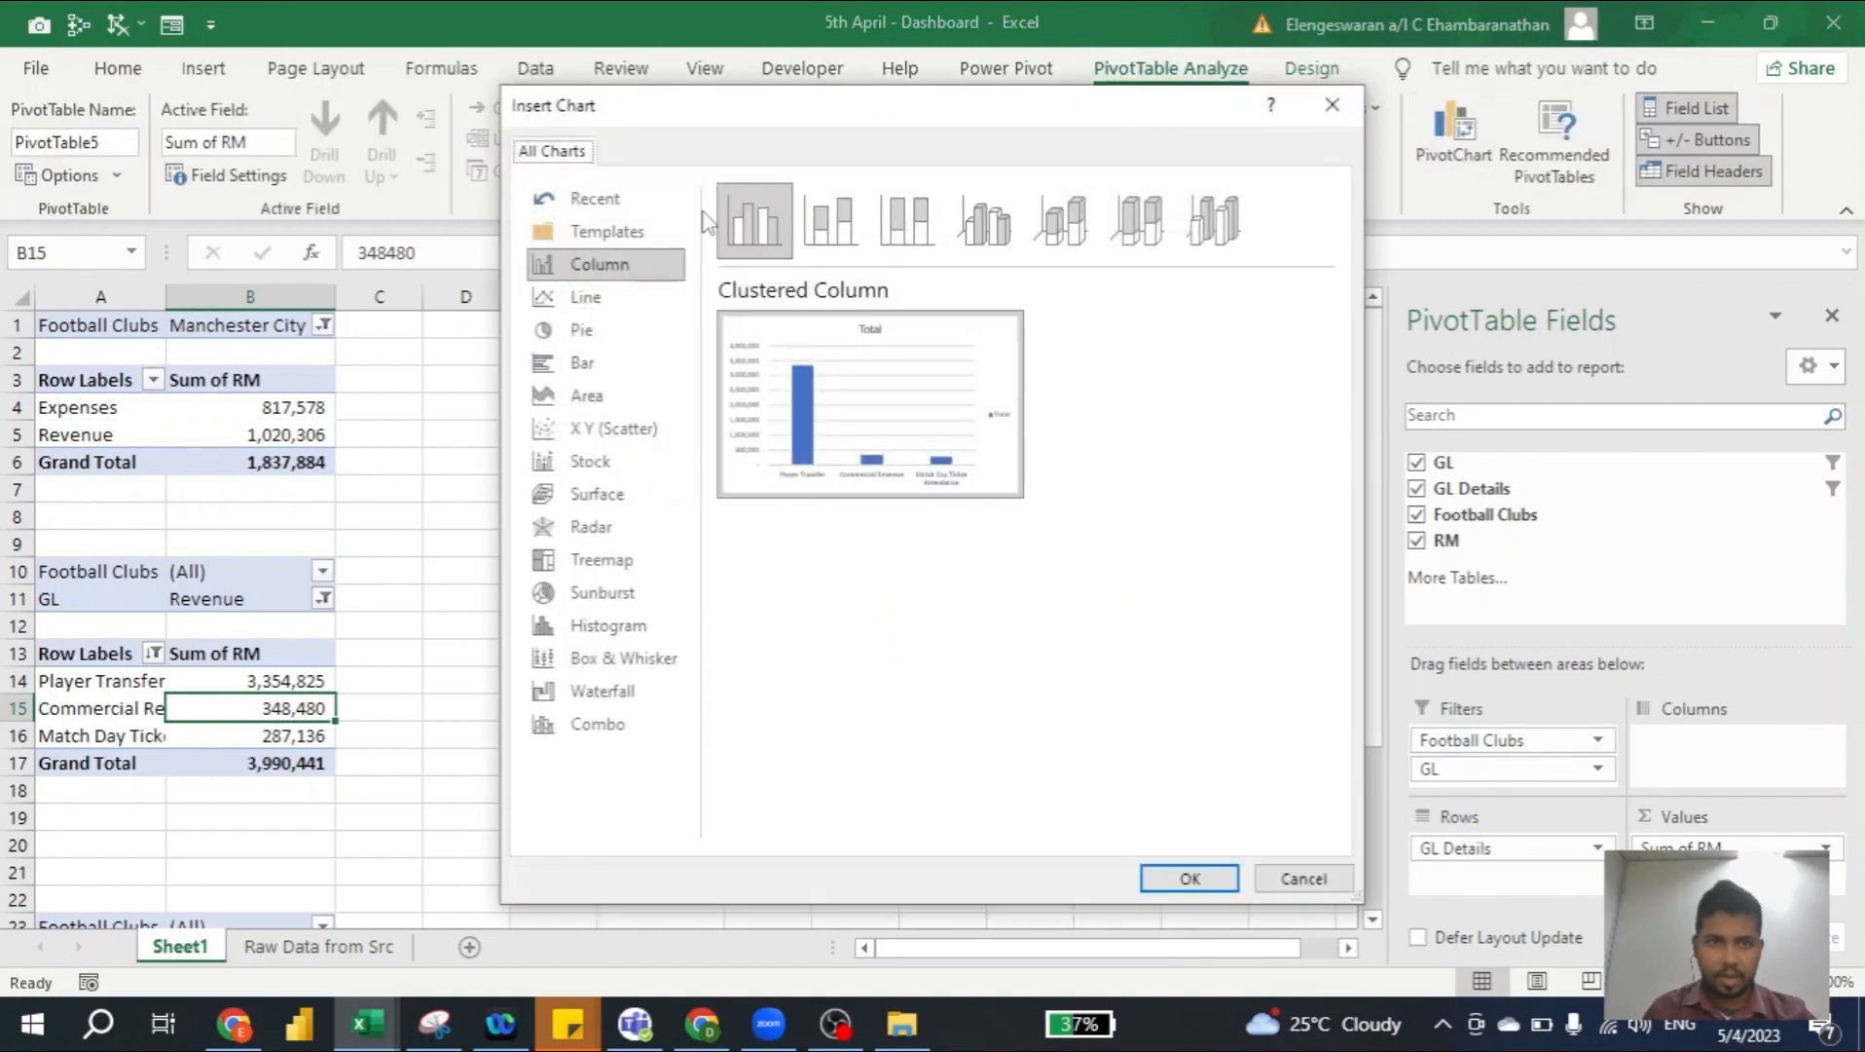
pyautogui.click(1151, 888)
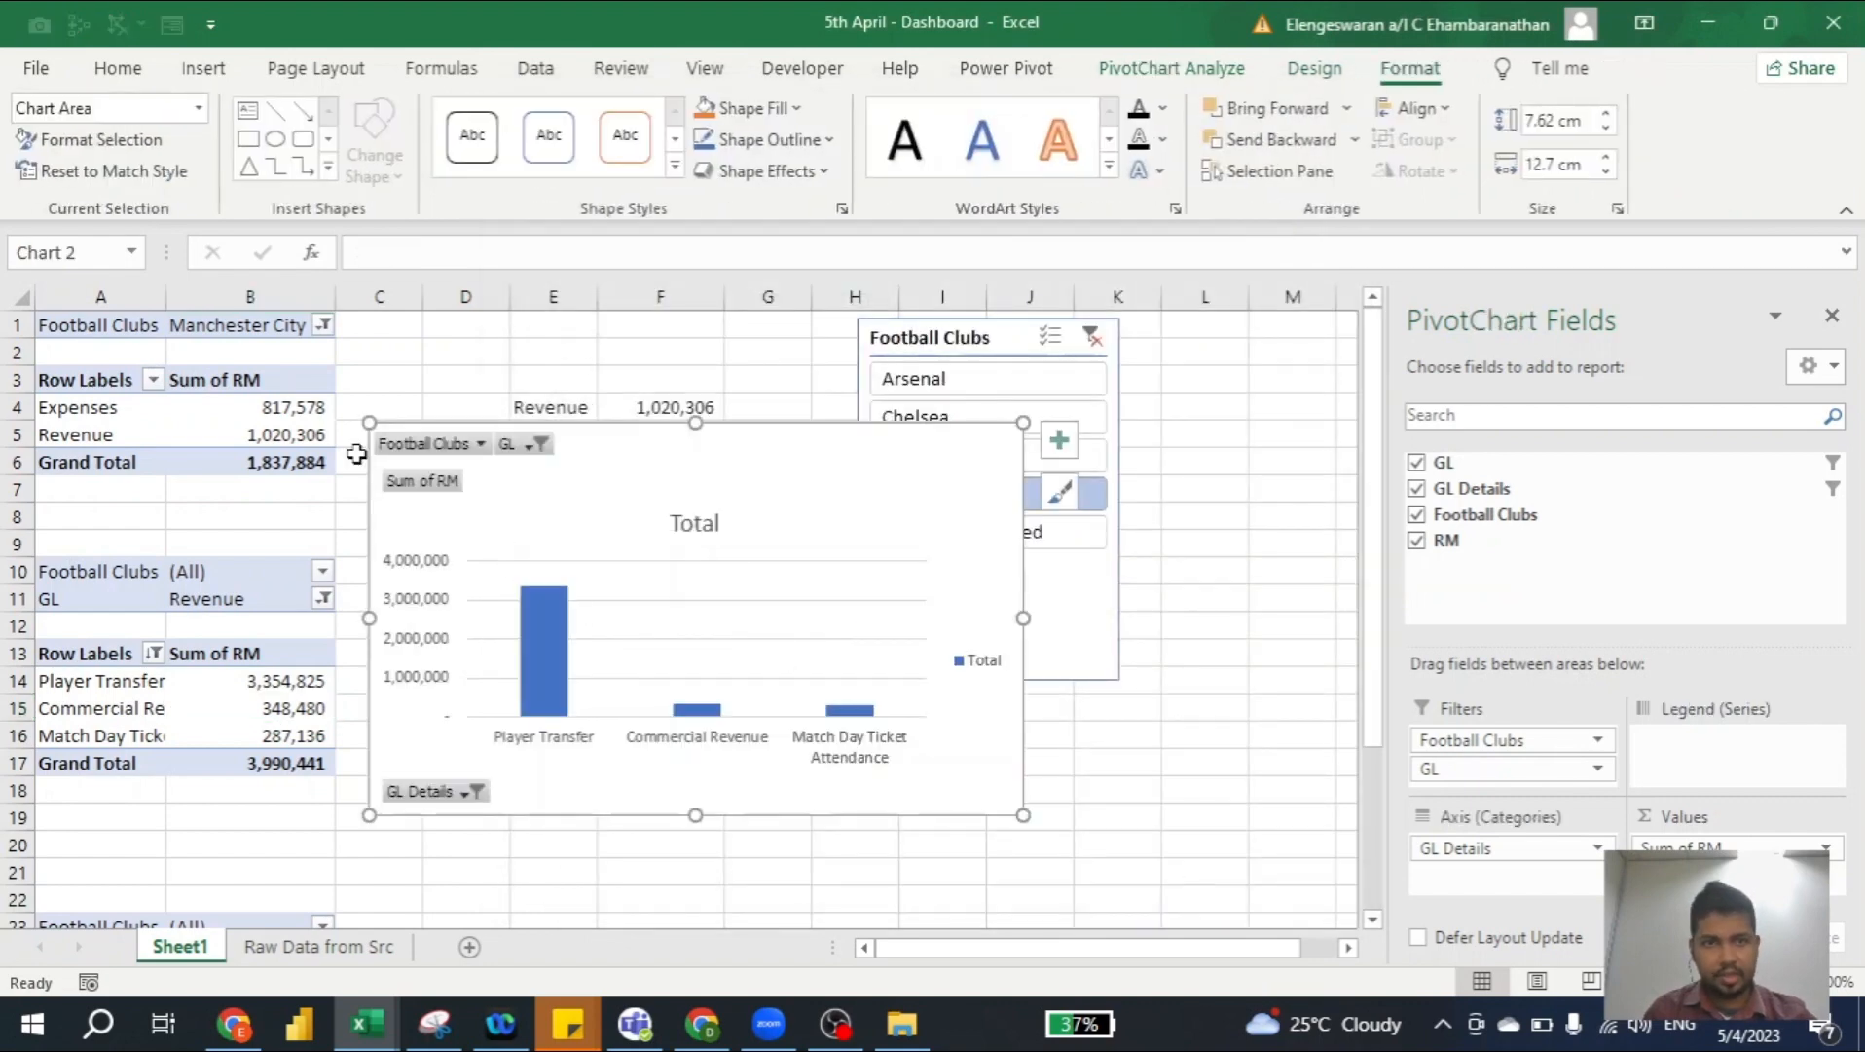
pyautogui.rightClick(409, 451)
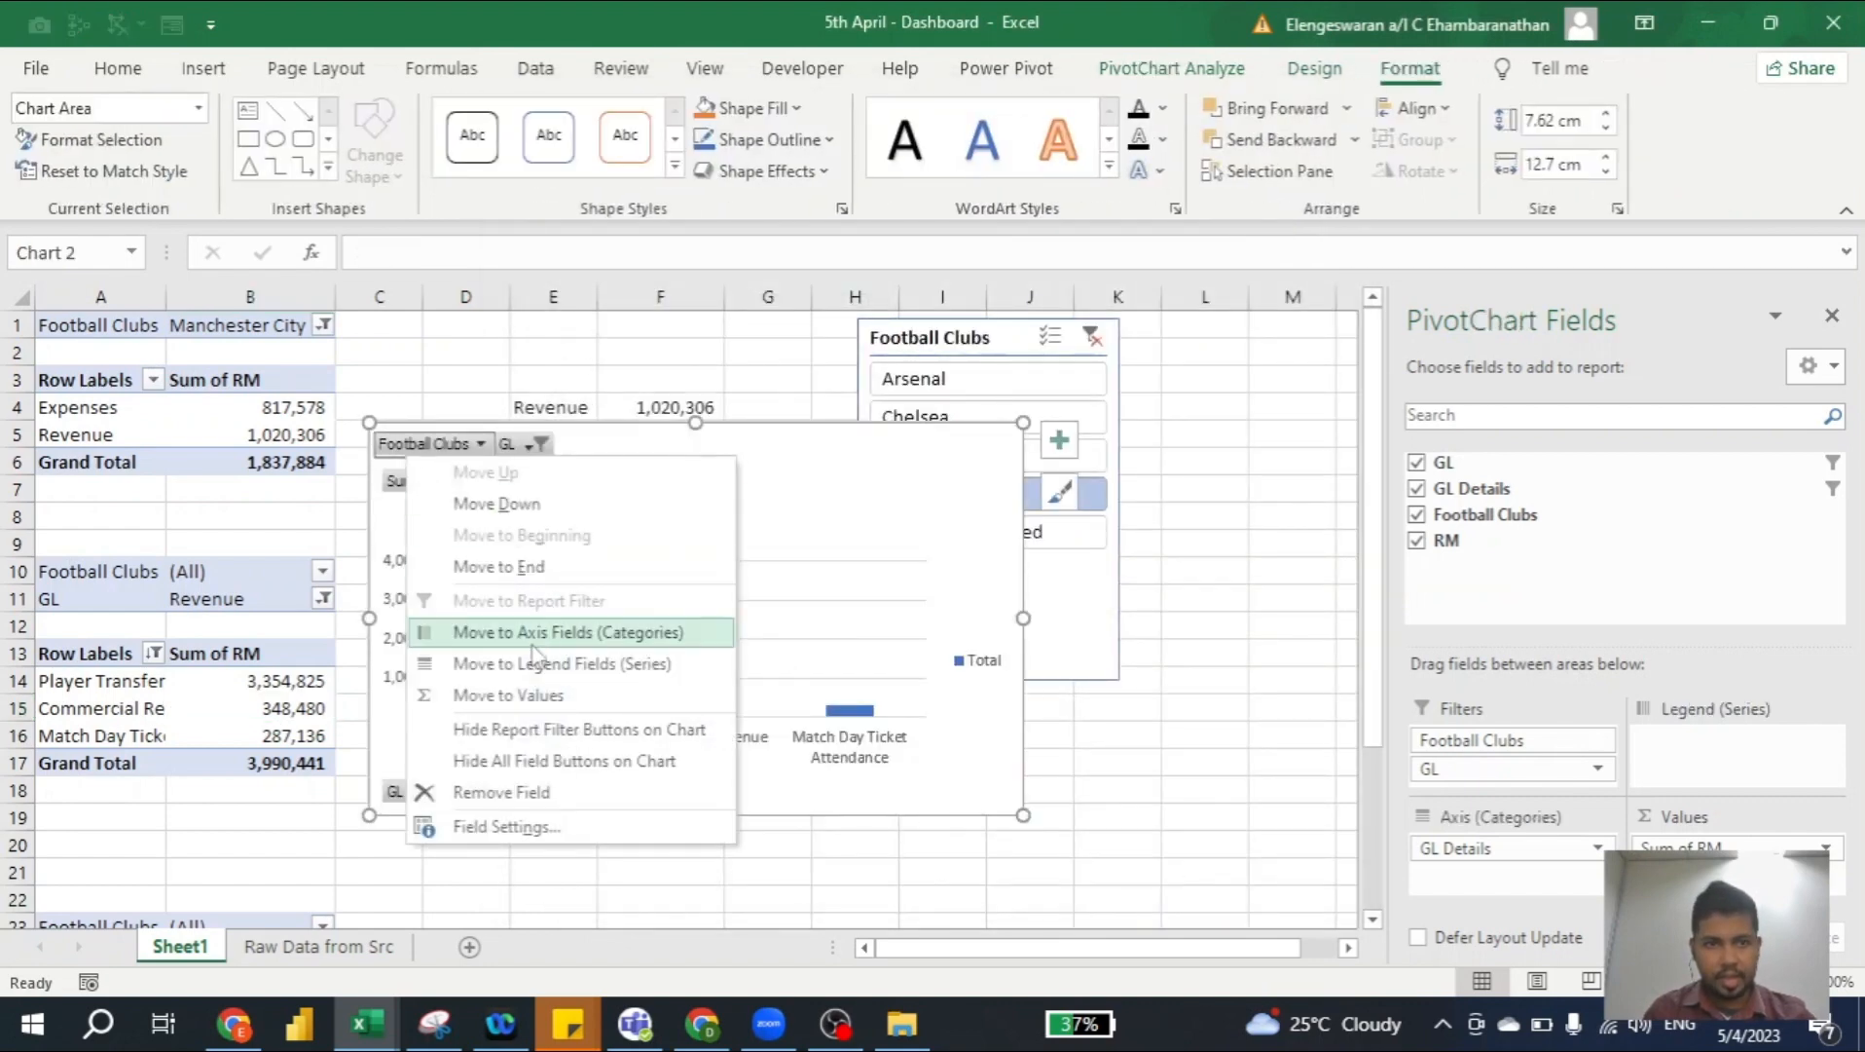
pyautogui.click(476, 761)
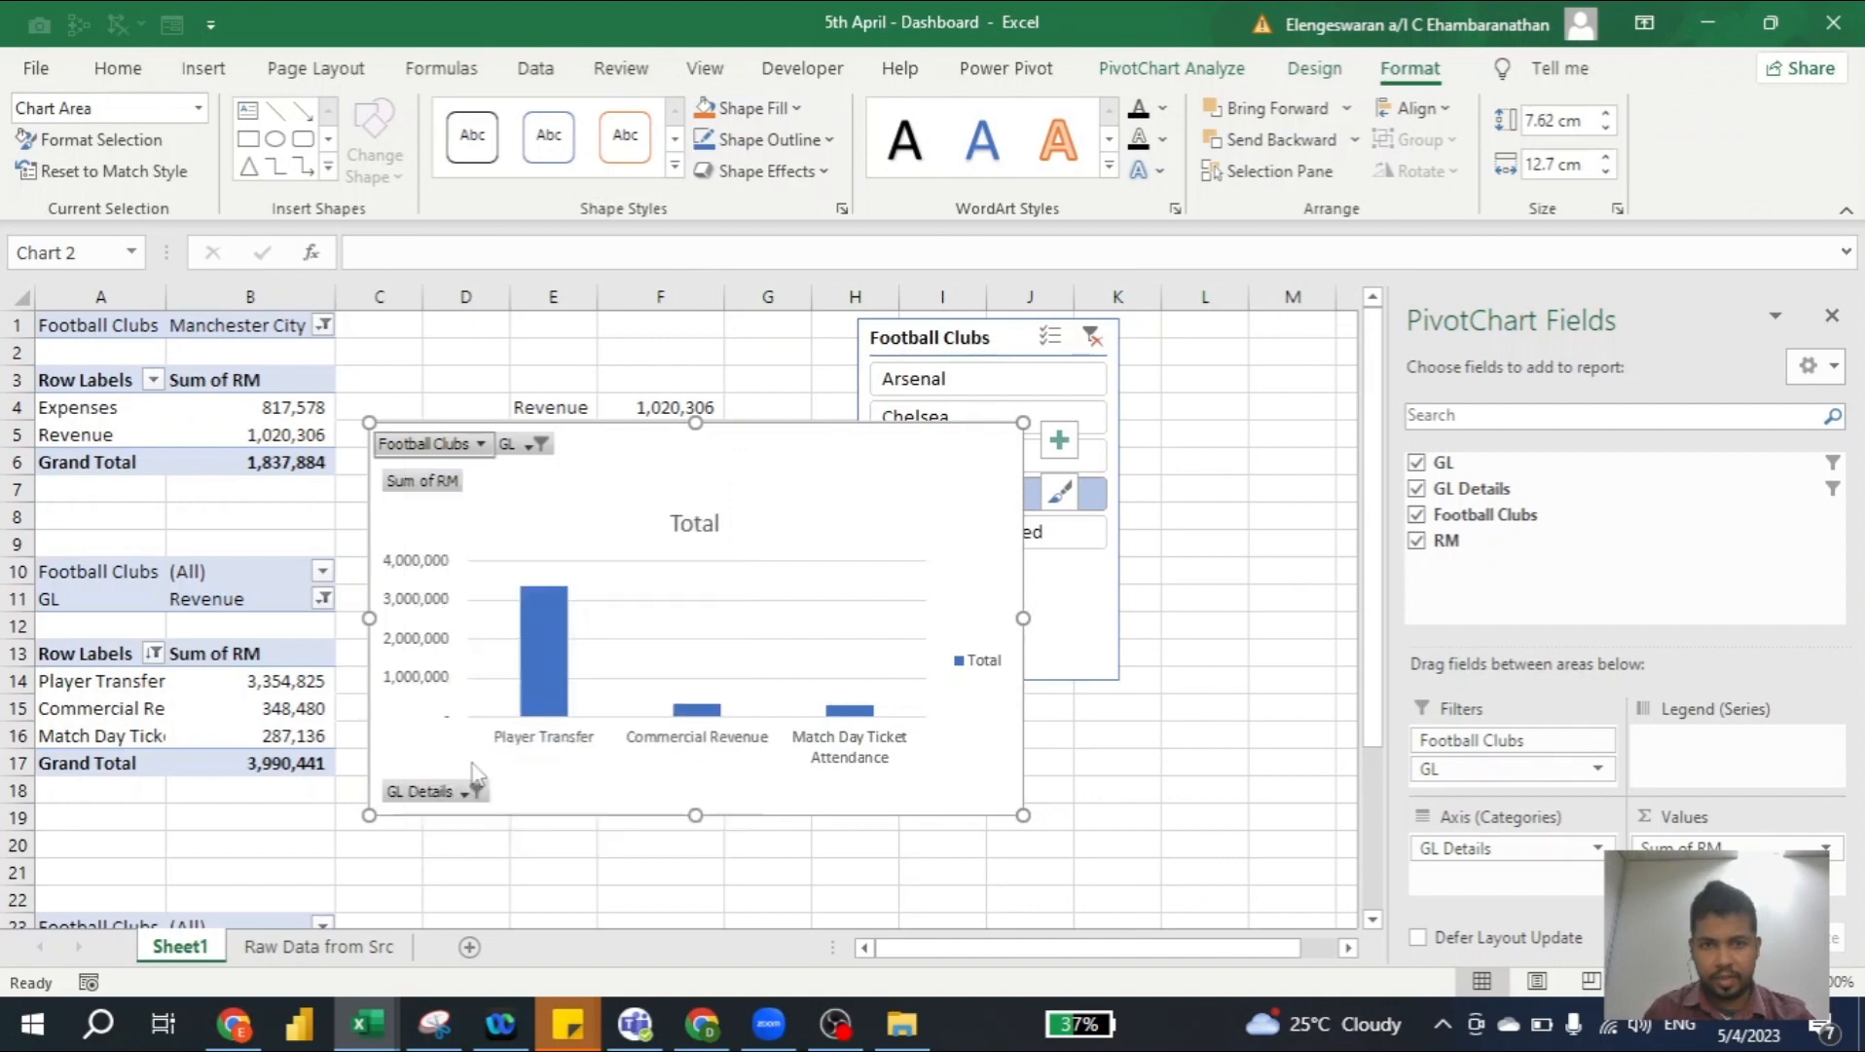
# Remove the gridlines, legend and vertical axis from the revenue chart and add data labels to its columns
pyautogui.click(1063, 450)
pyautogui.click(1127, 638)
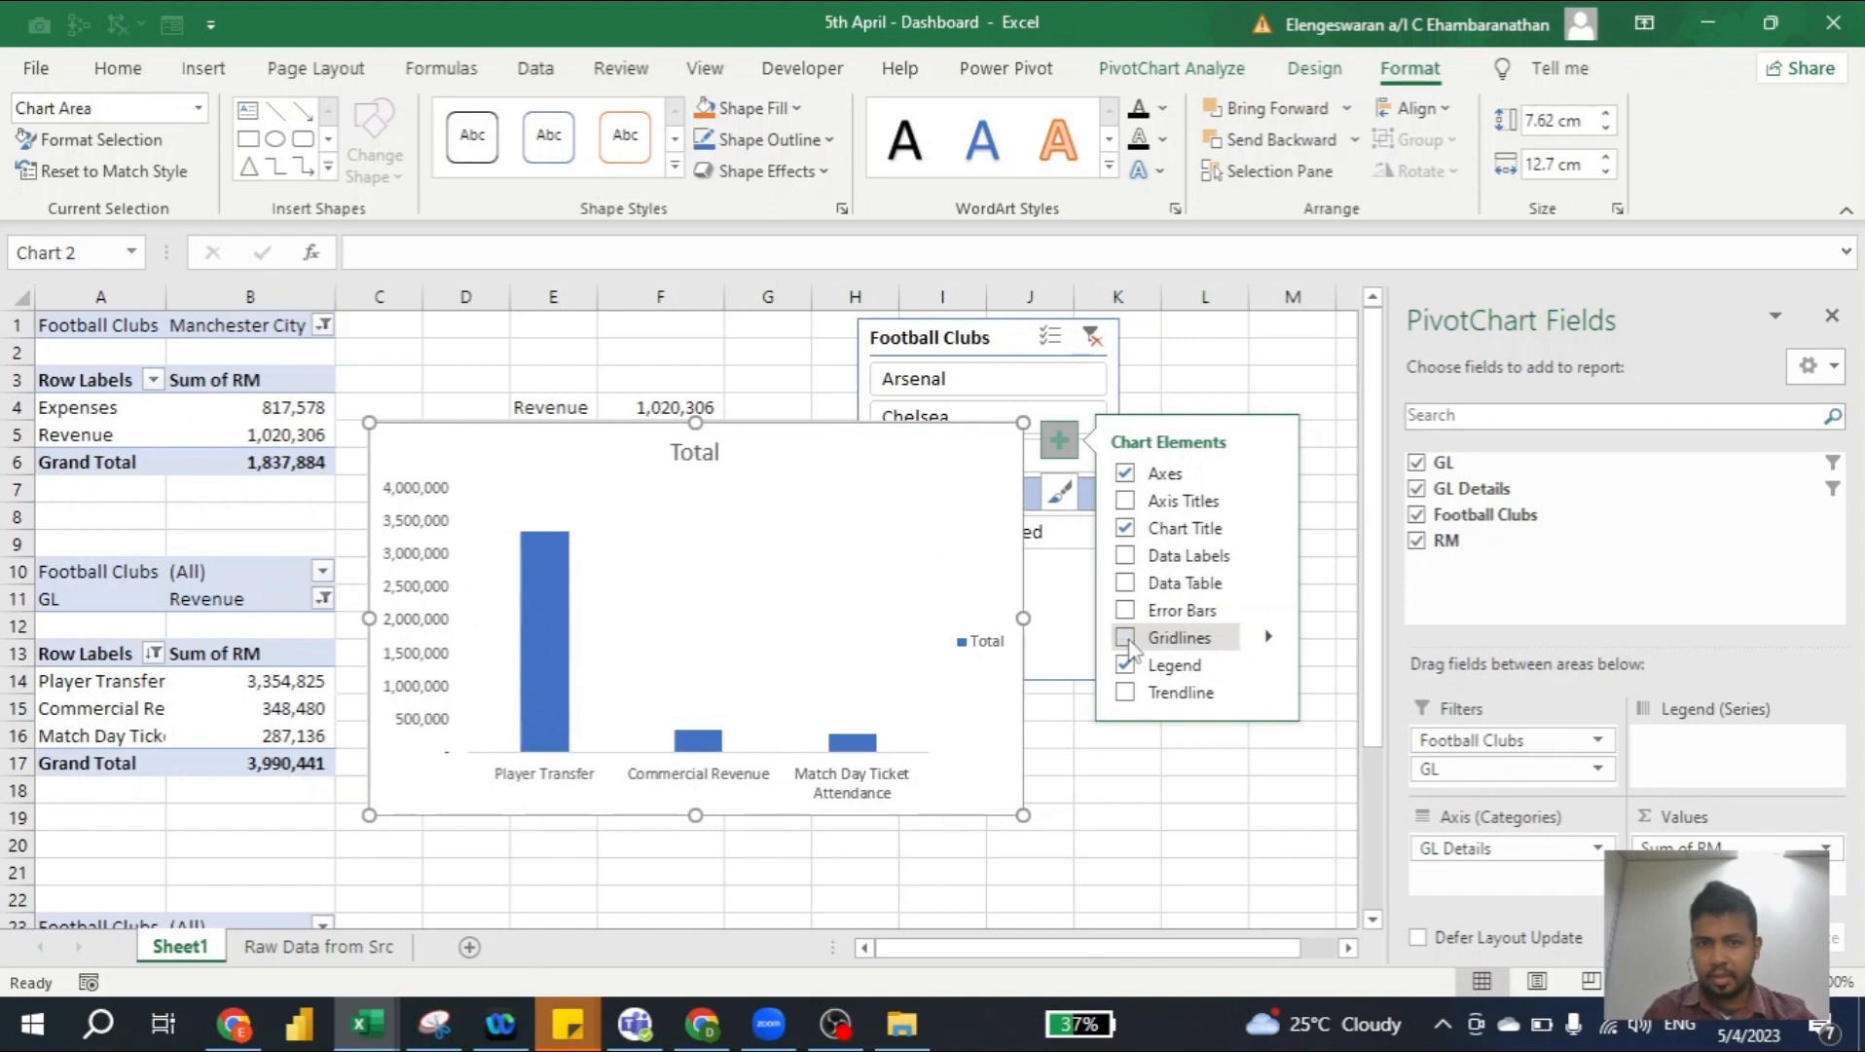
pyautogui.click(1127, 666)
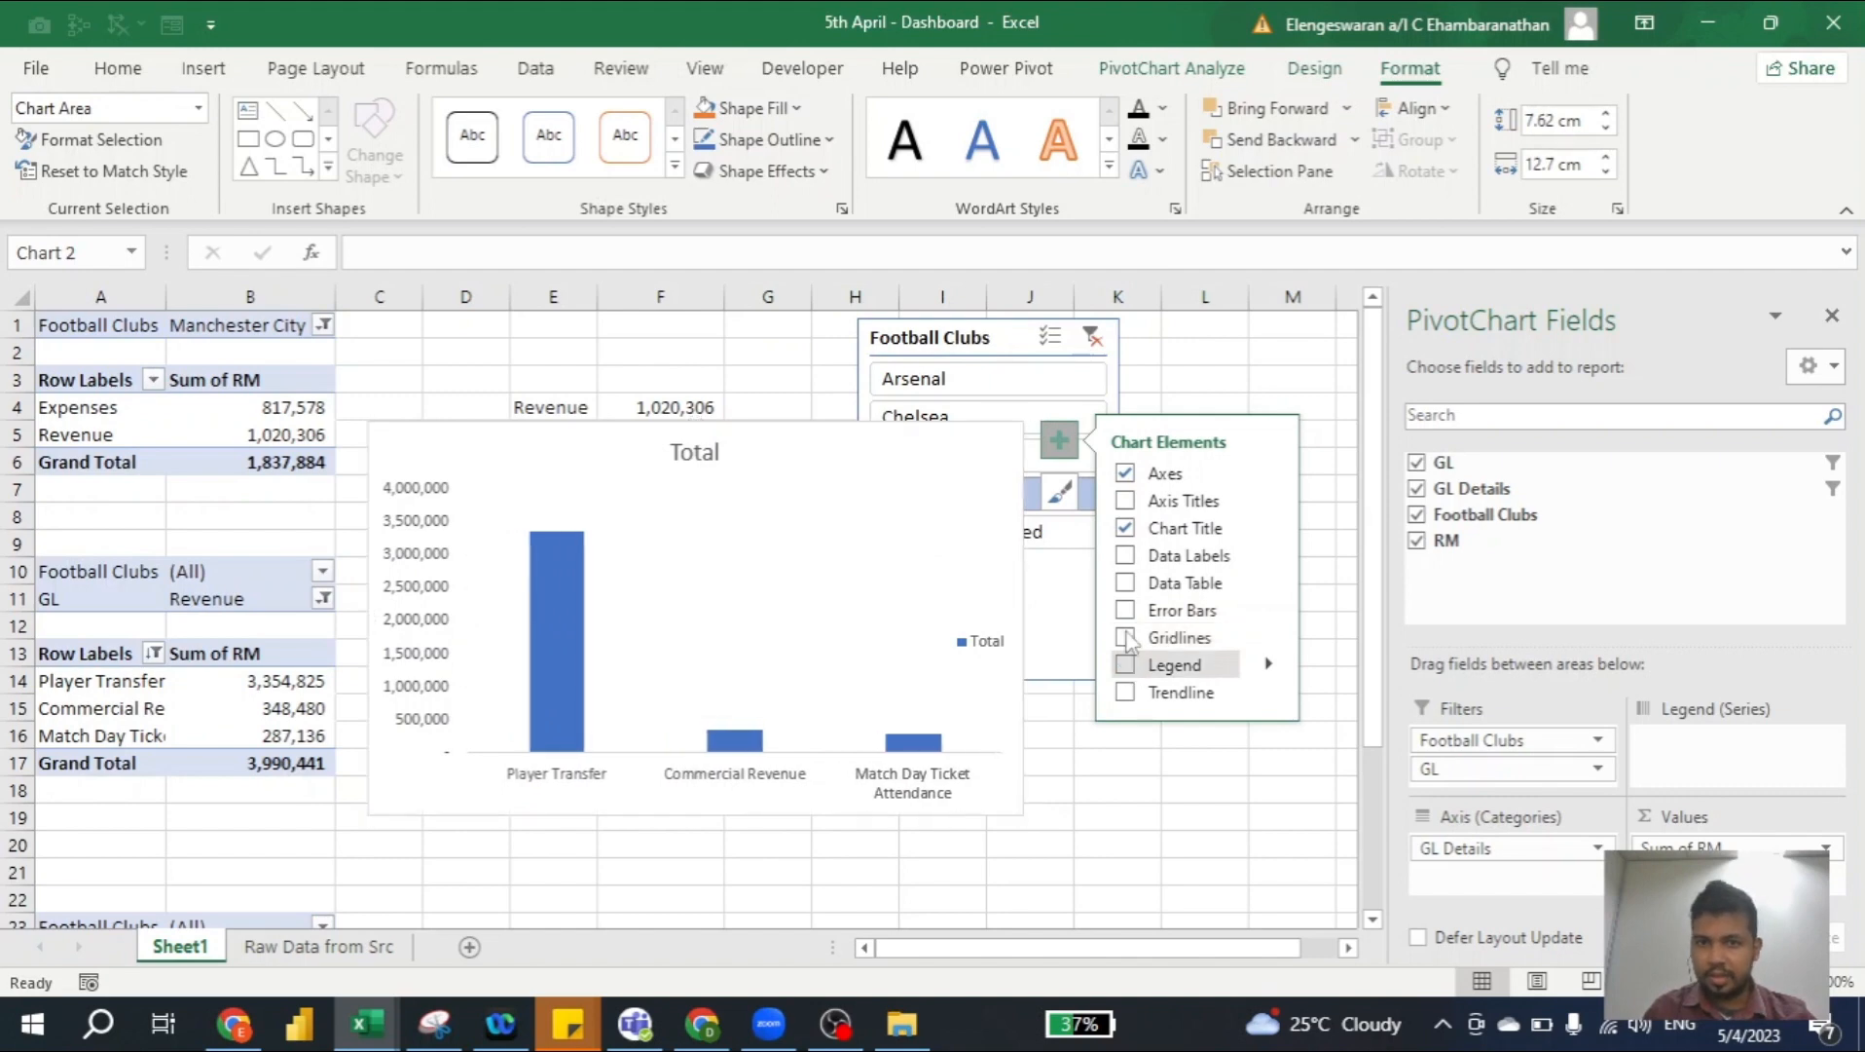
pyautogui.click(1126, 556)
pyautogui.click(1127, 557)
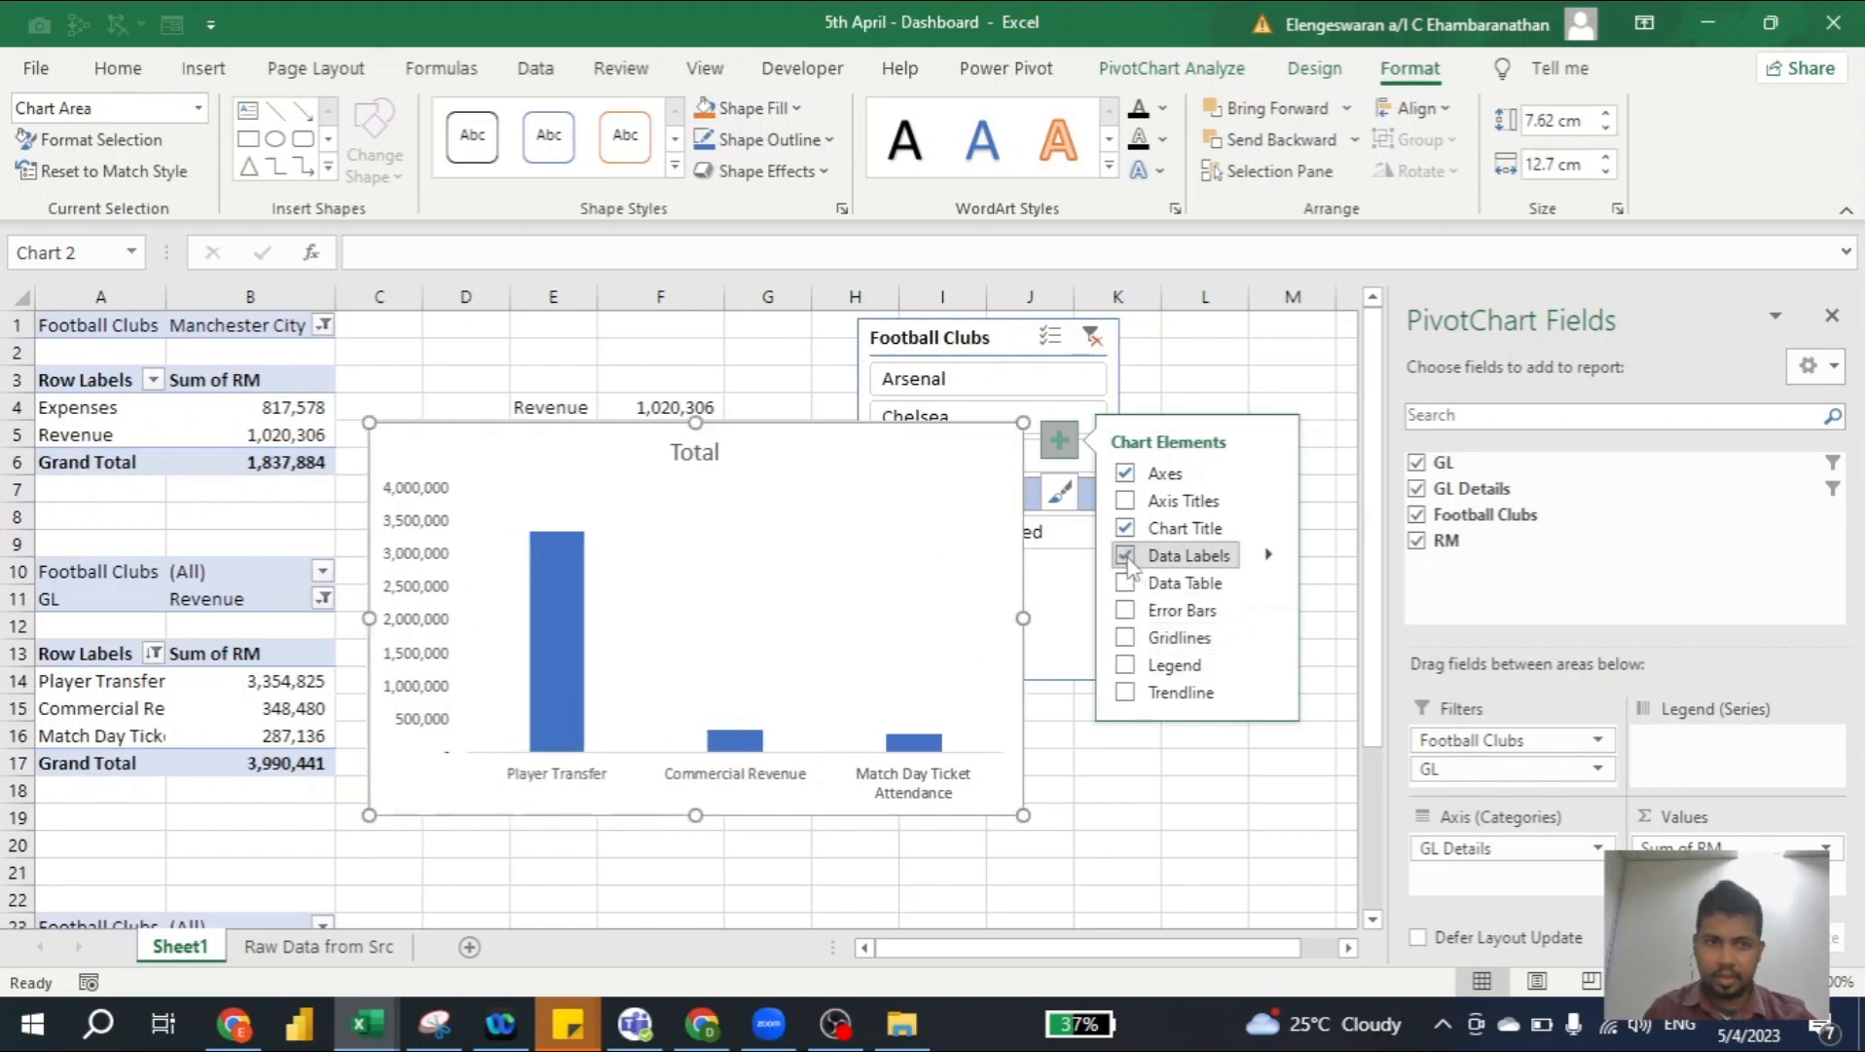
pyautogui.click(416, 533)
pyautogui.press('Delete')
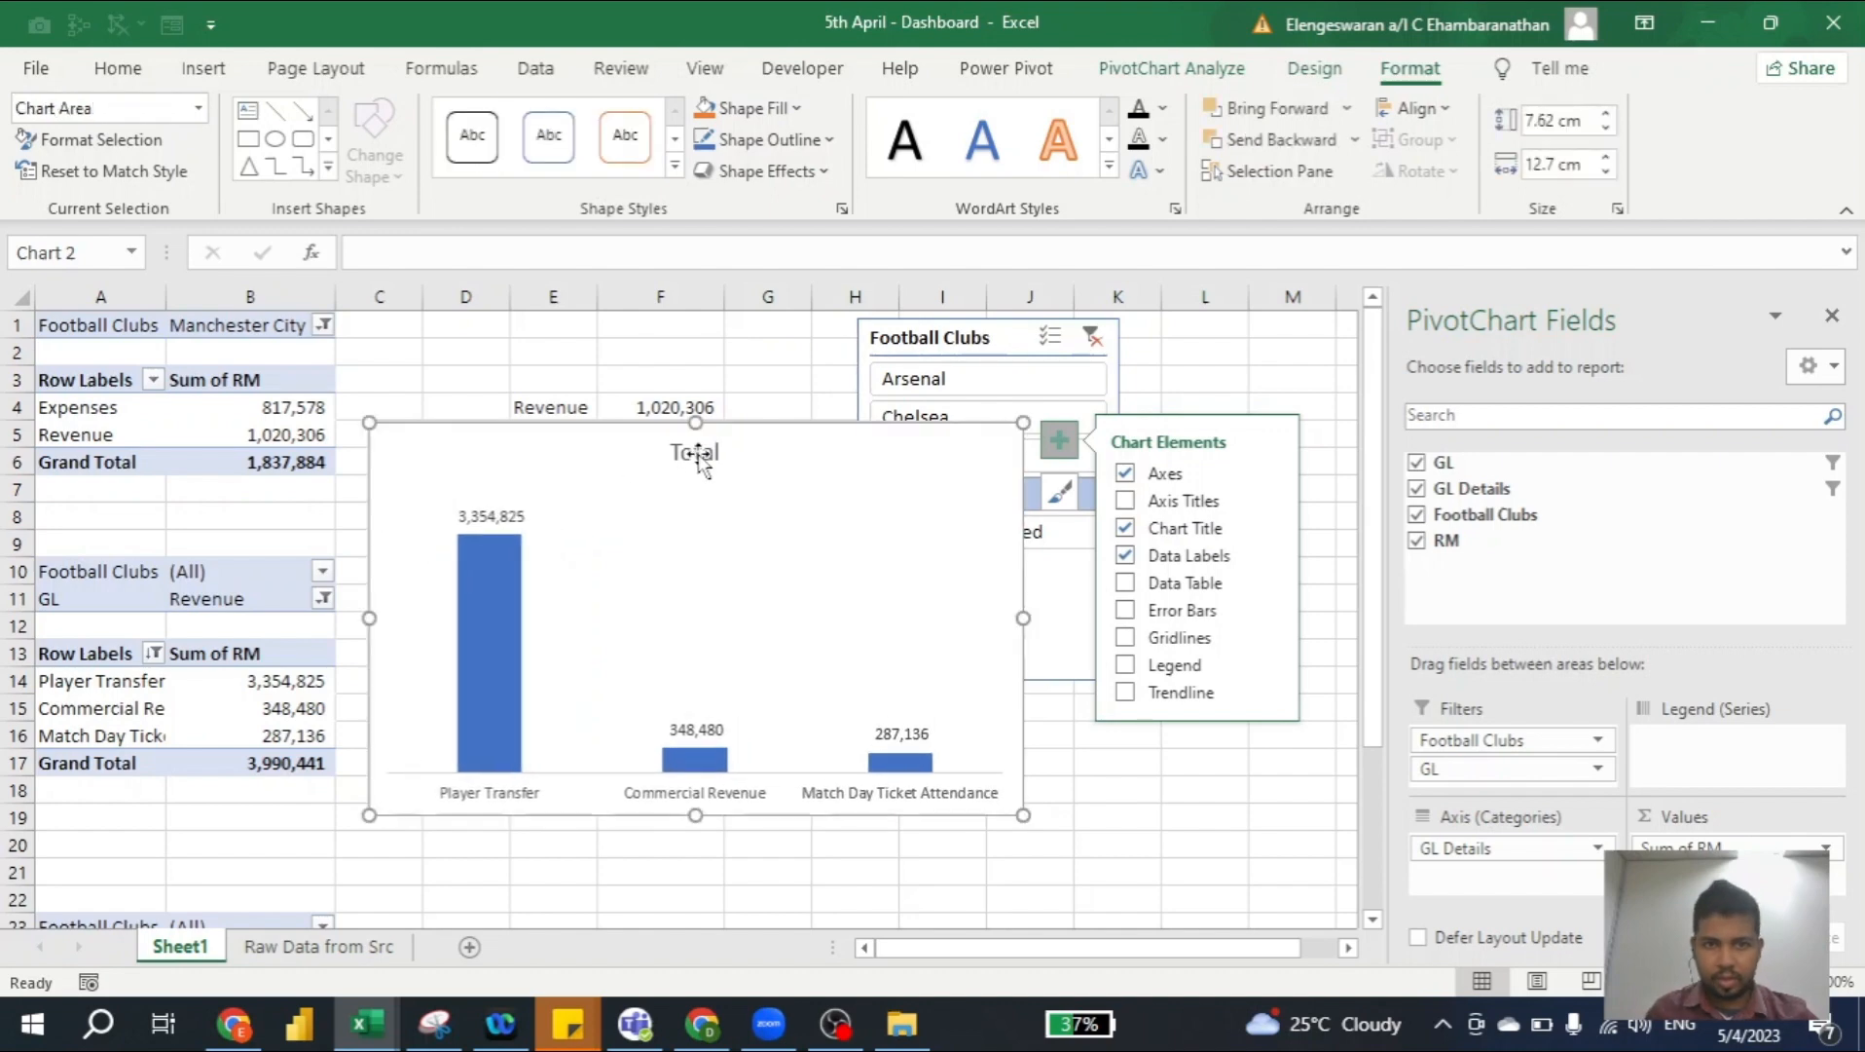
# Change the revenue chart's title to "Top 3 Revenue"
pyautogui.click(696, 454)
pyautogui.doubleClick(695, 452)
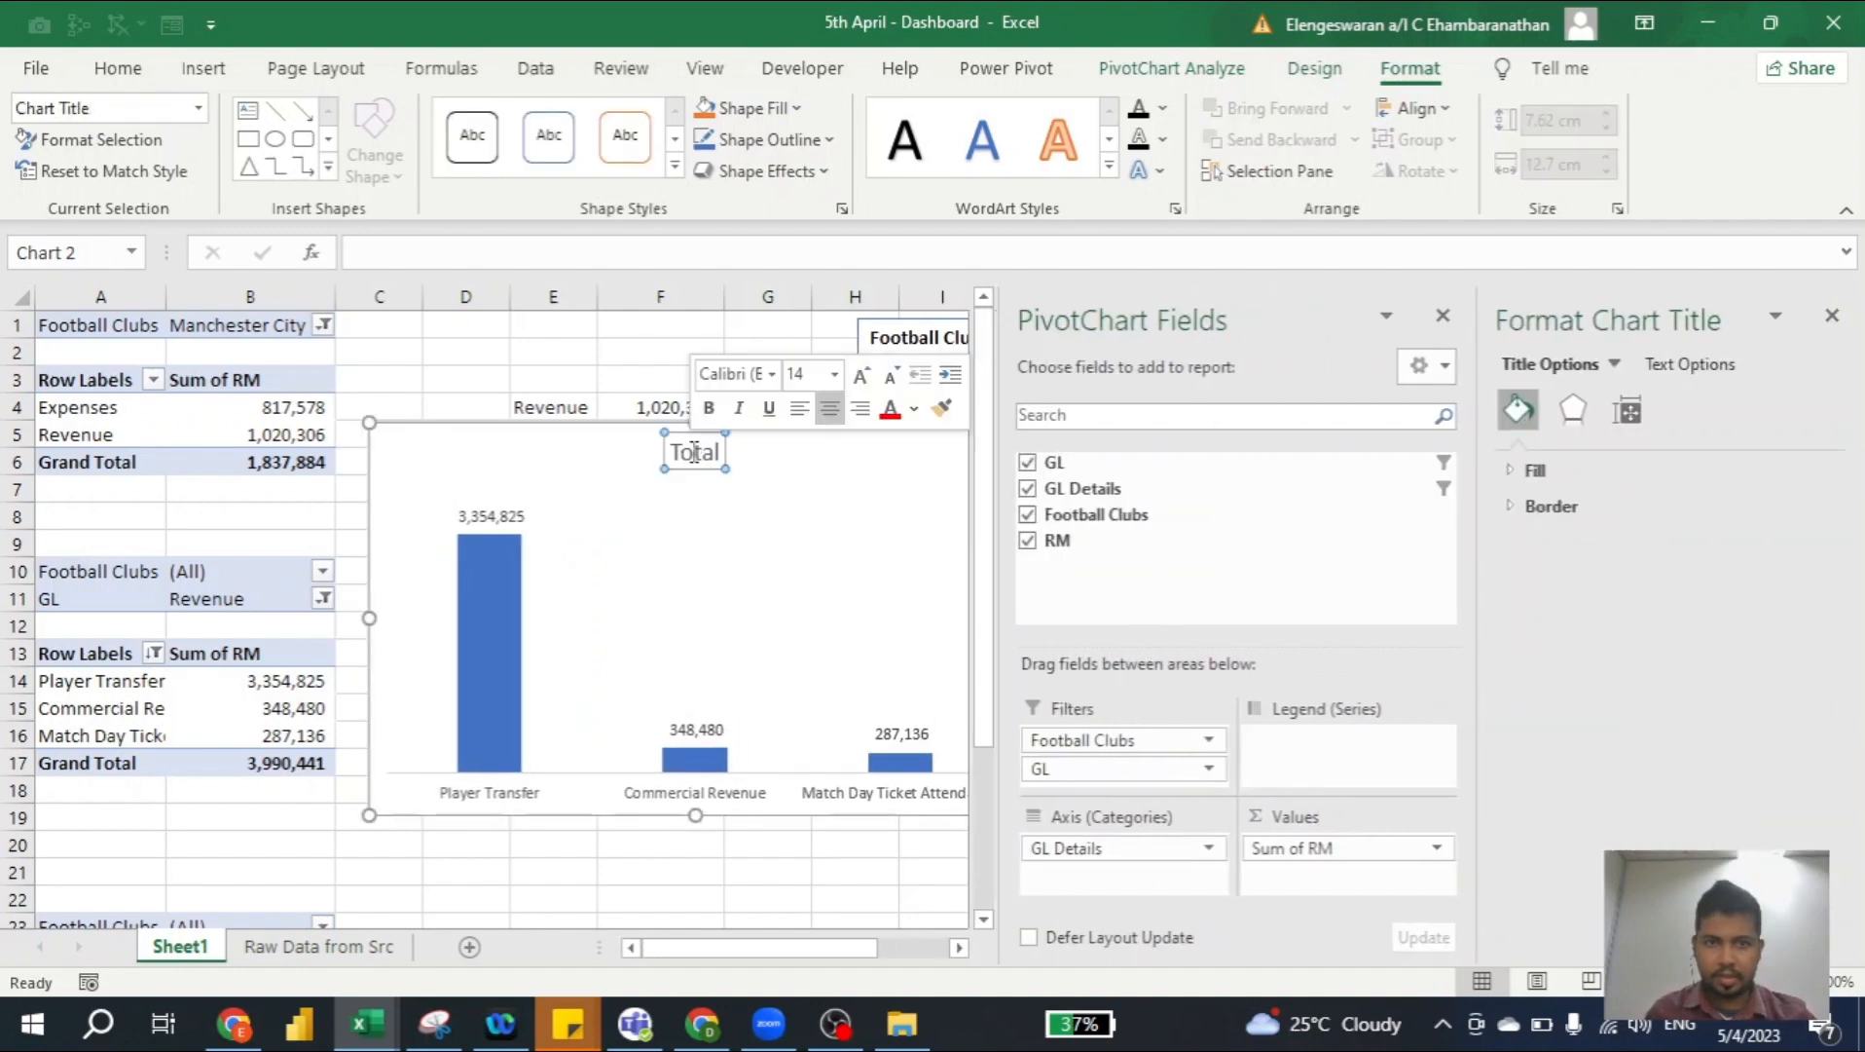
pyautogui.doubleClick(695, 453)
pyautogui.write('Top')
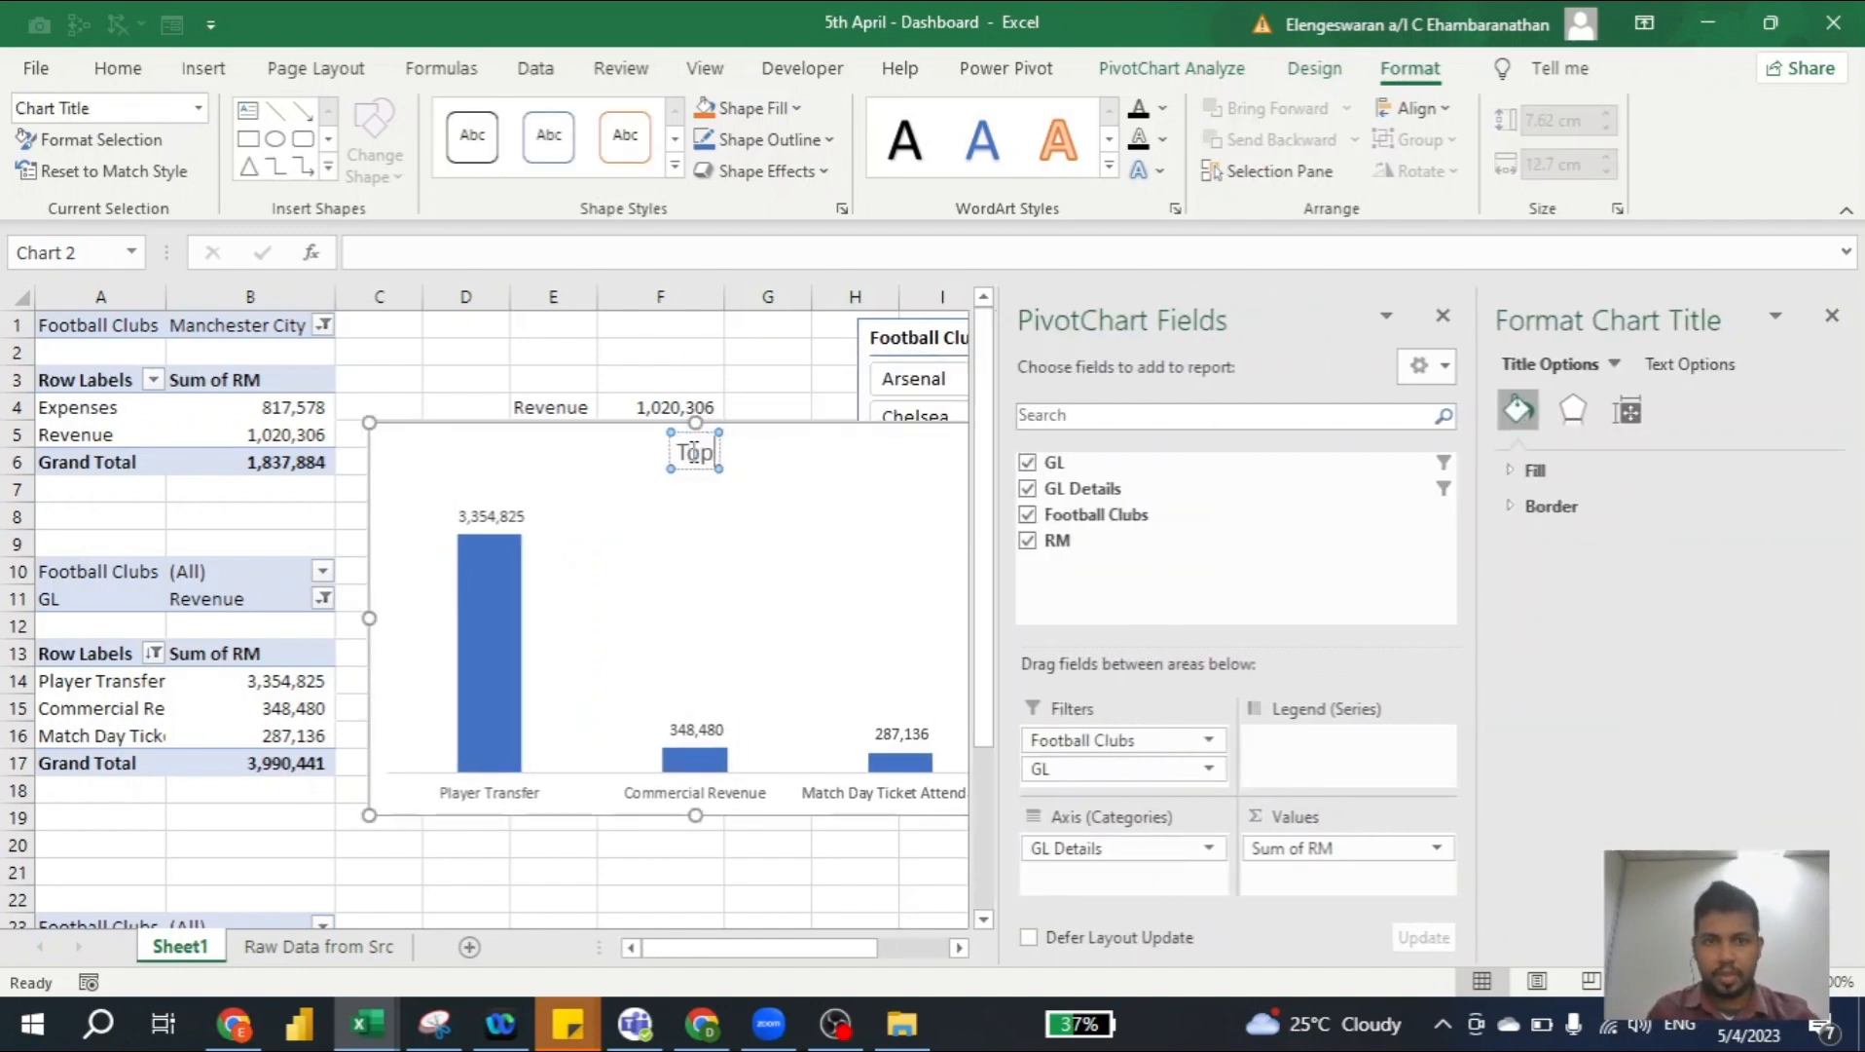
pyautogui.write(' 3 Revenue')
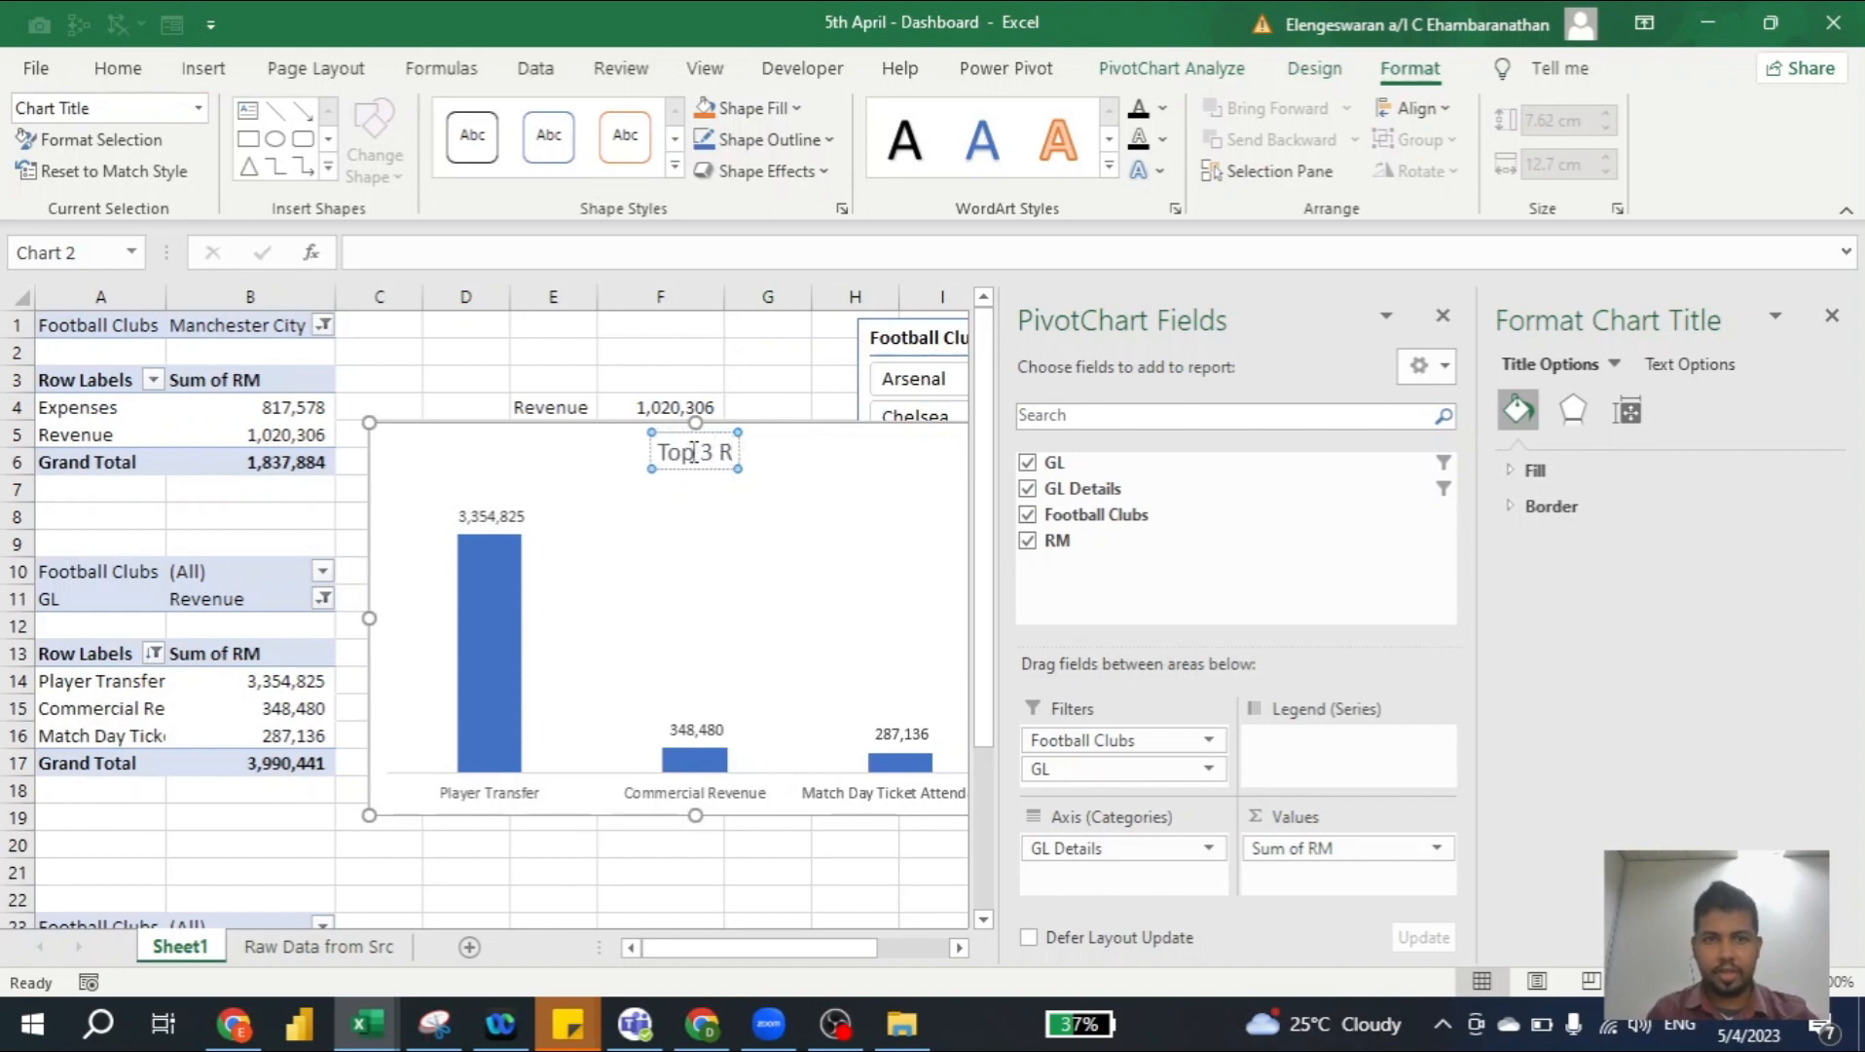
pyautogui.click(514, 434)
# Insert a clustered column PivotChart from the expenses PivotTable at A26 and hide all its field buttons
pyautogui.scroll(-2, 164, 647)
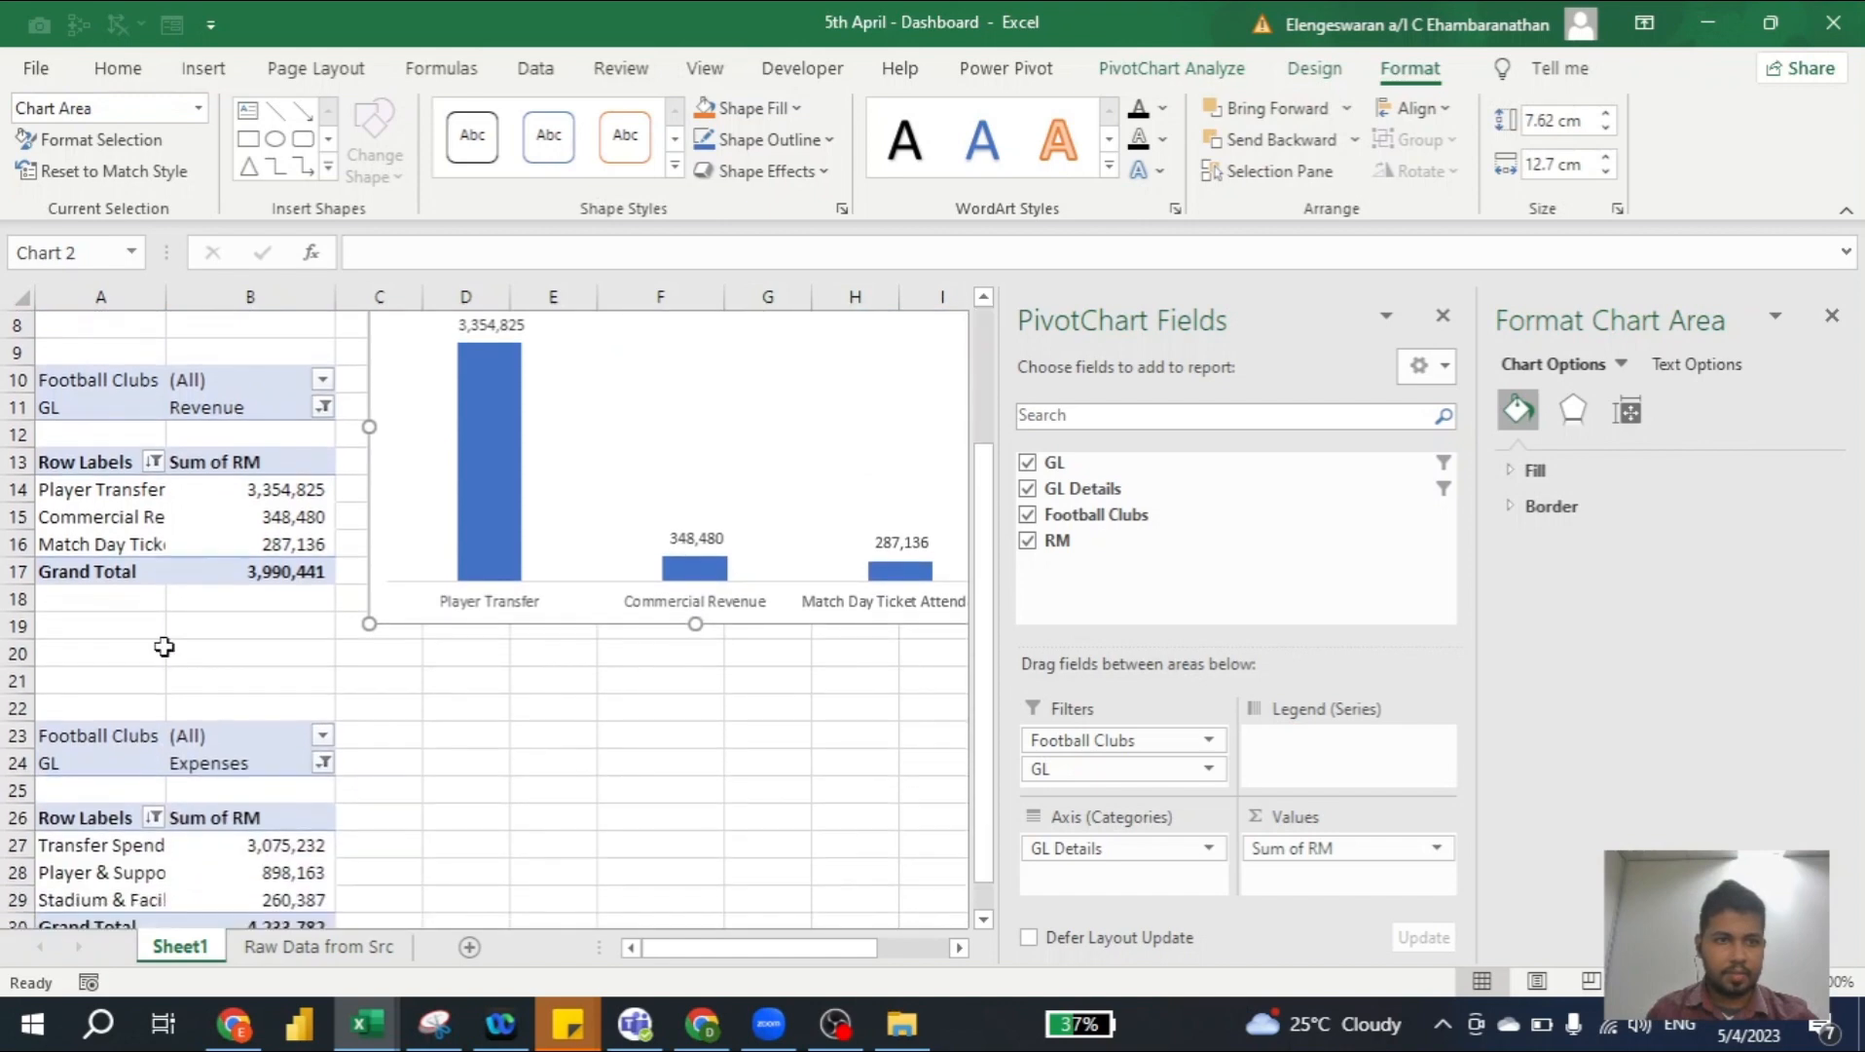
pyautogui.scroll(-1, 163, 646)
pyautogui.click(243, 787)
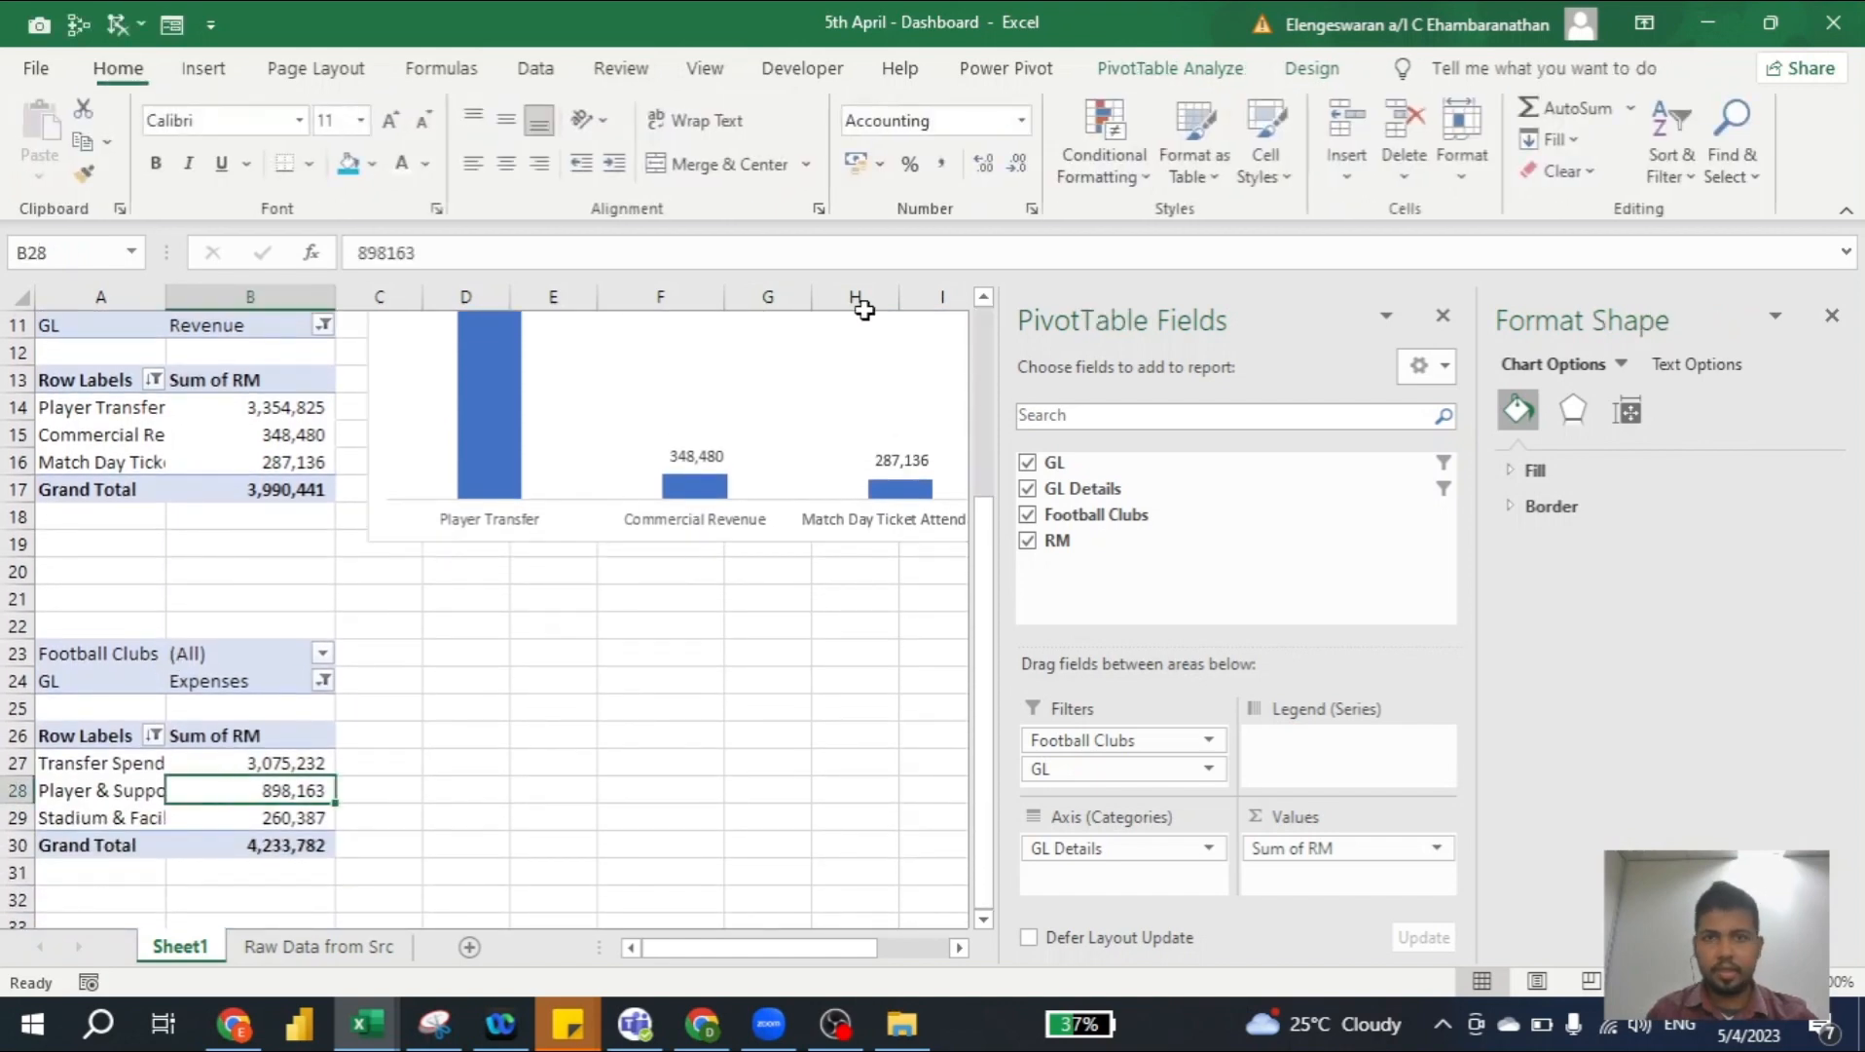
pyautogui.click(1196, 78)
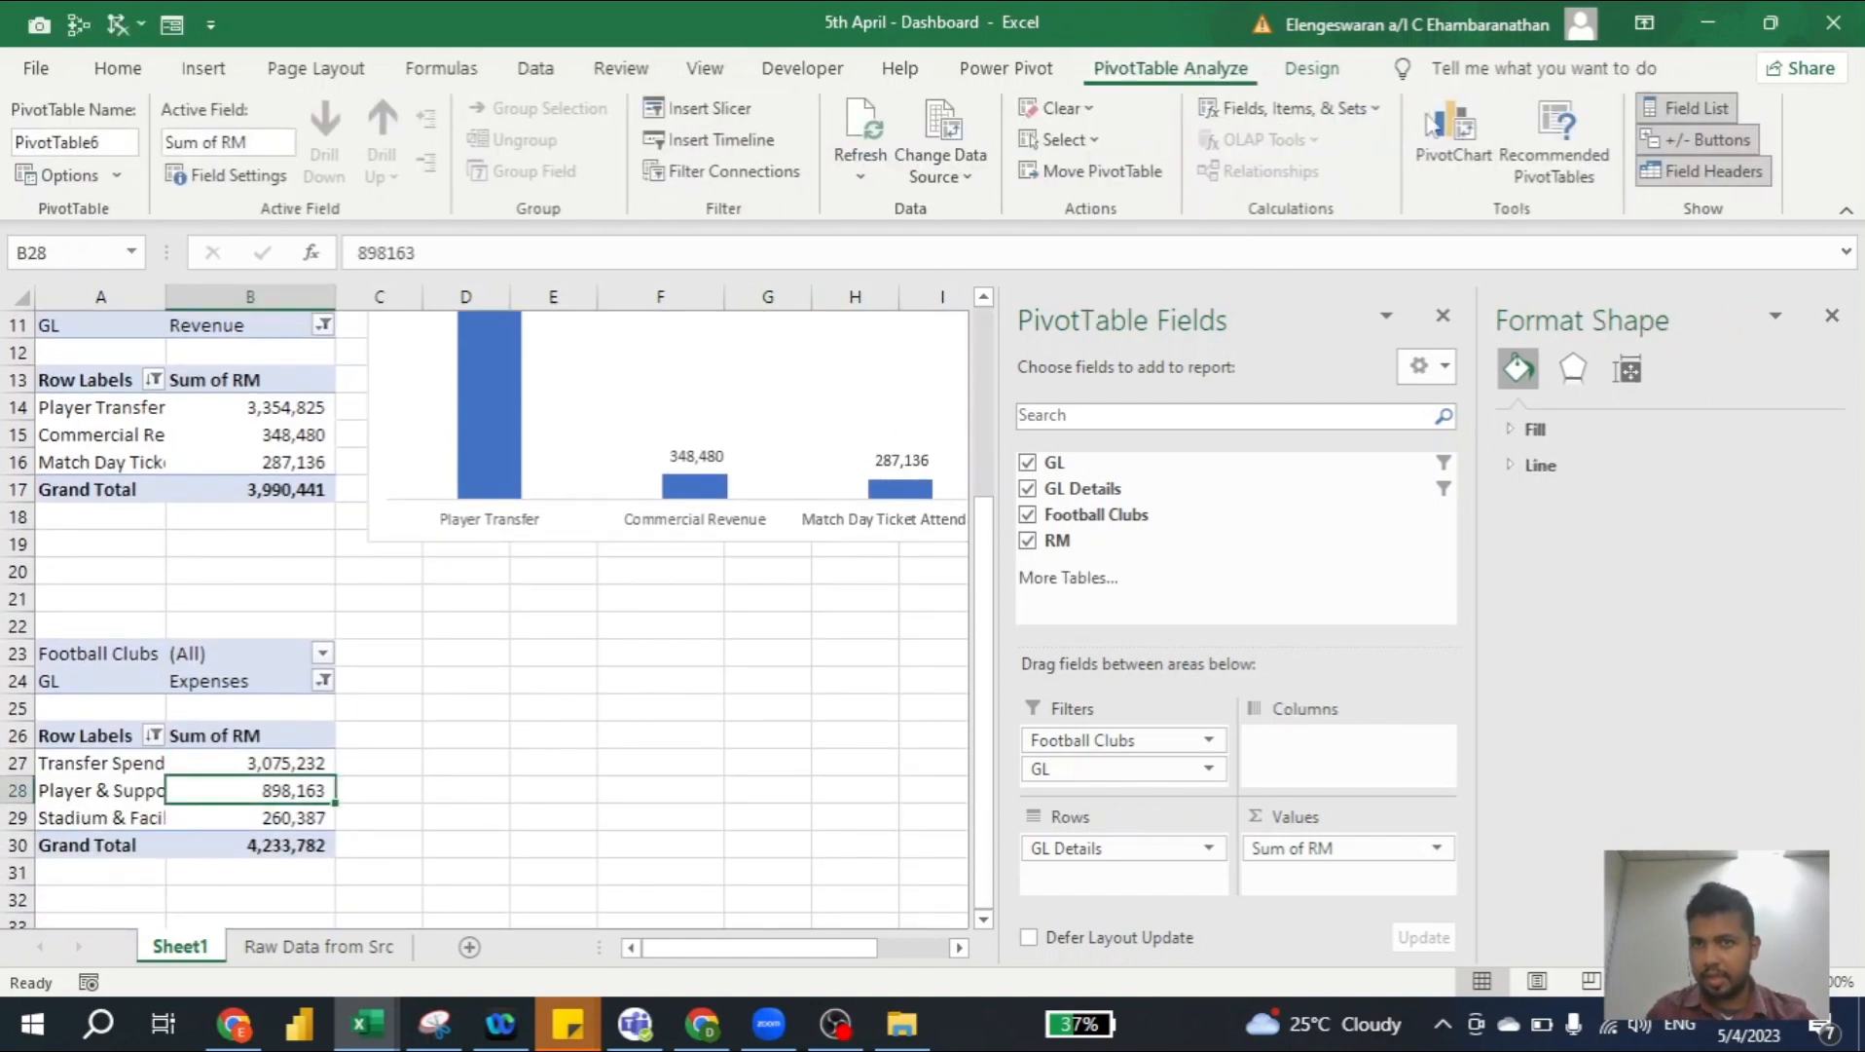
pyautogui.click(1458, 136)
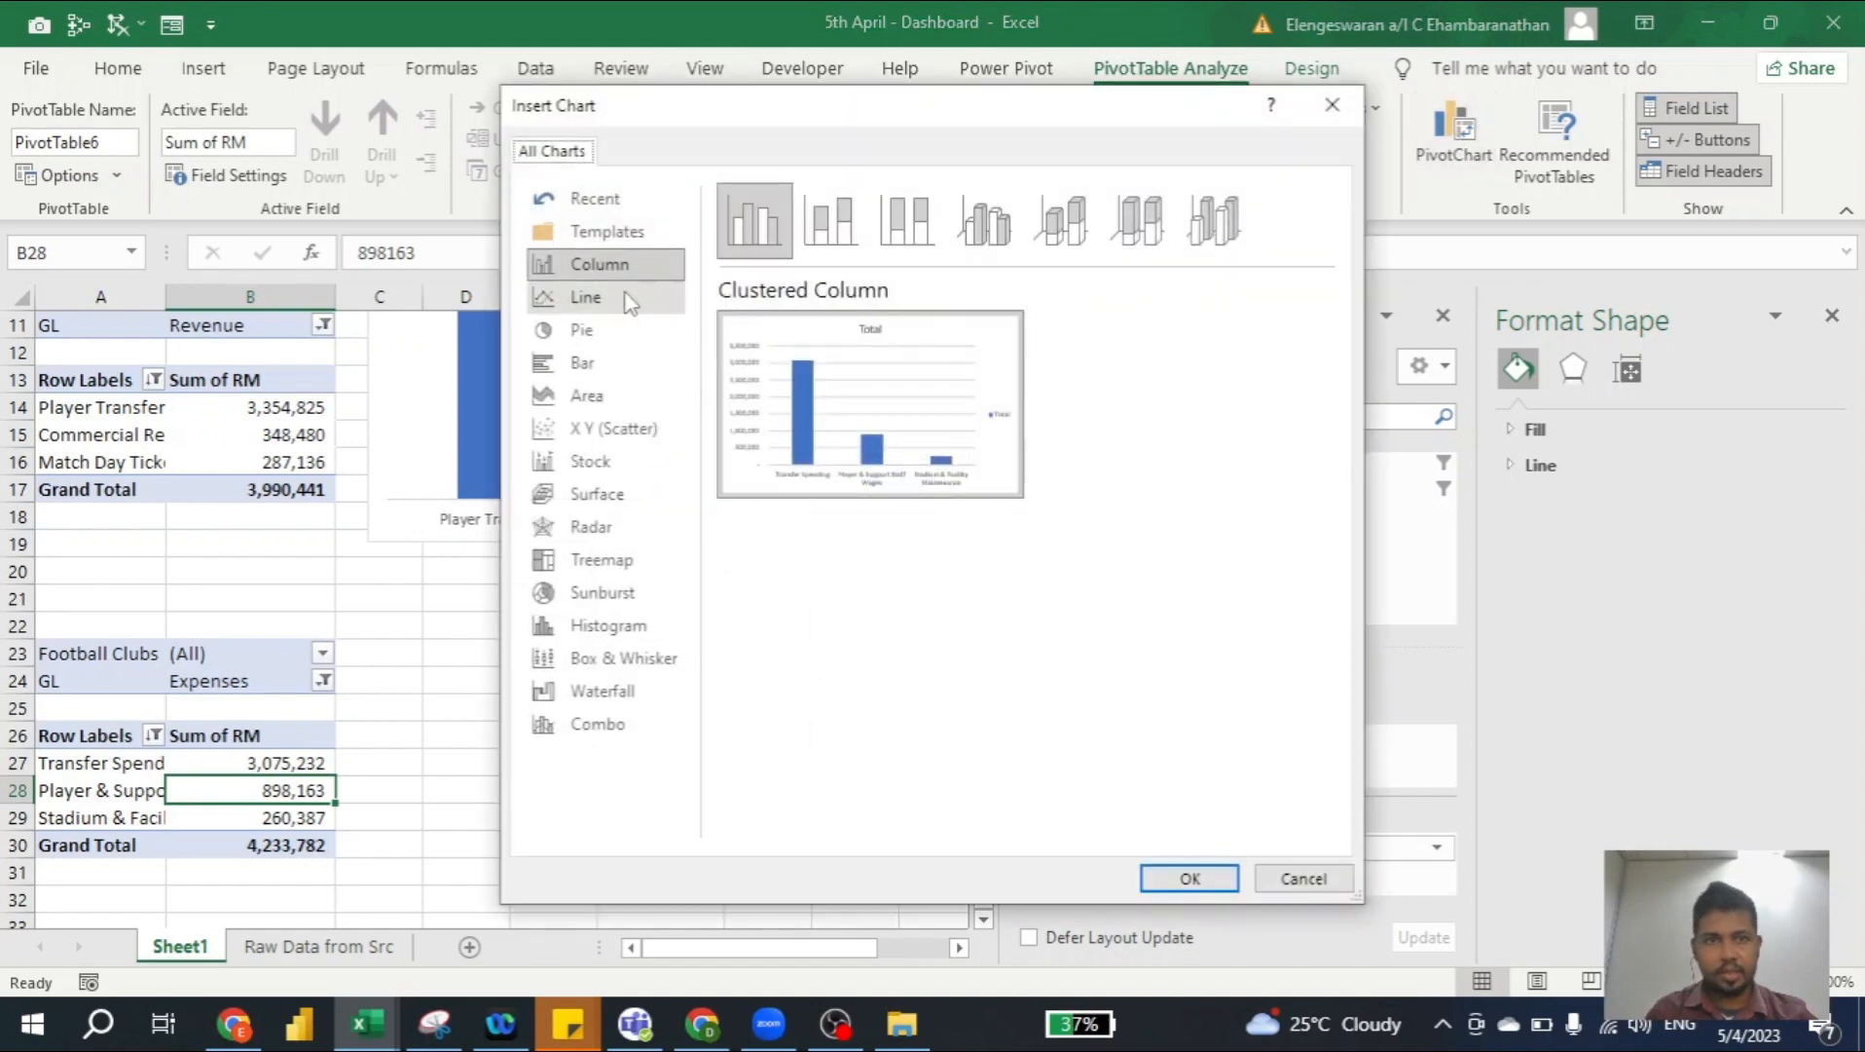
pyautogui.click(1188, 878)
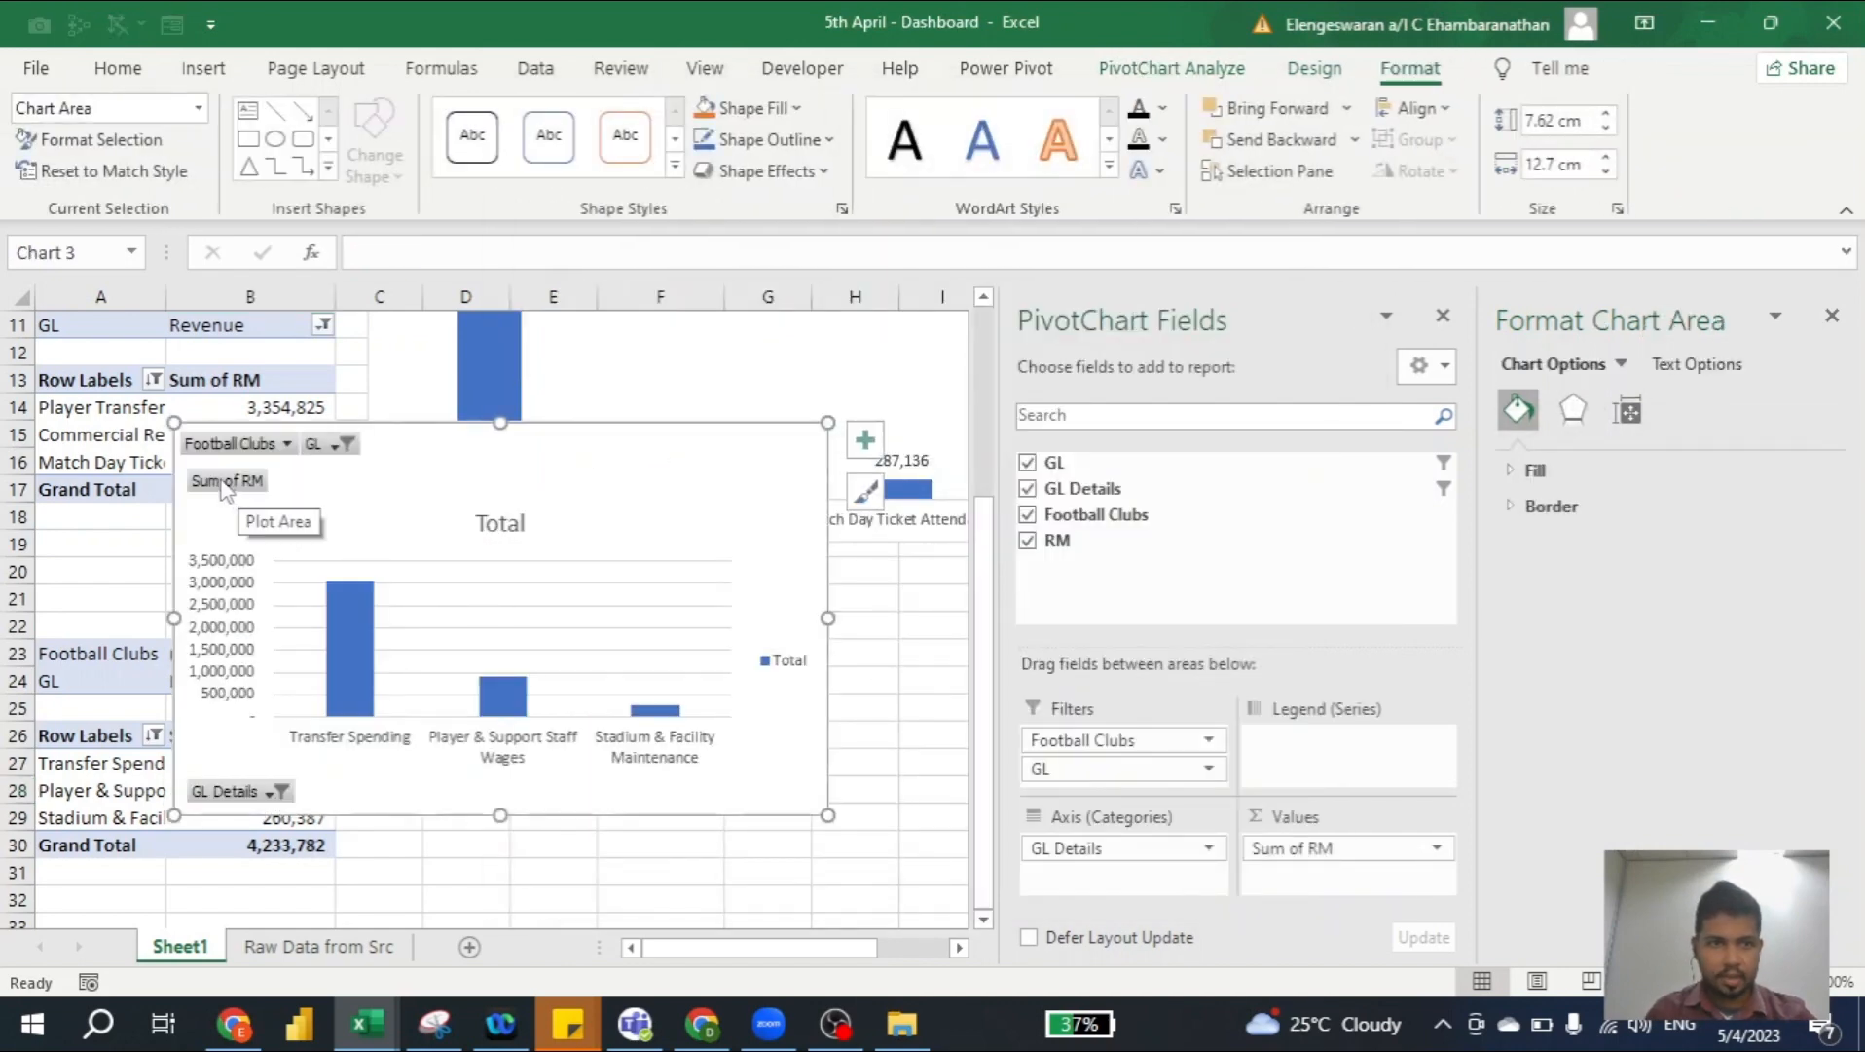
pyautogui.rightClick(223, 483)
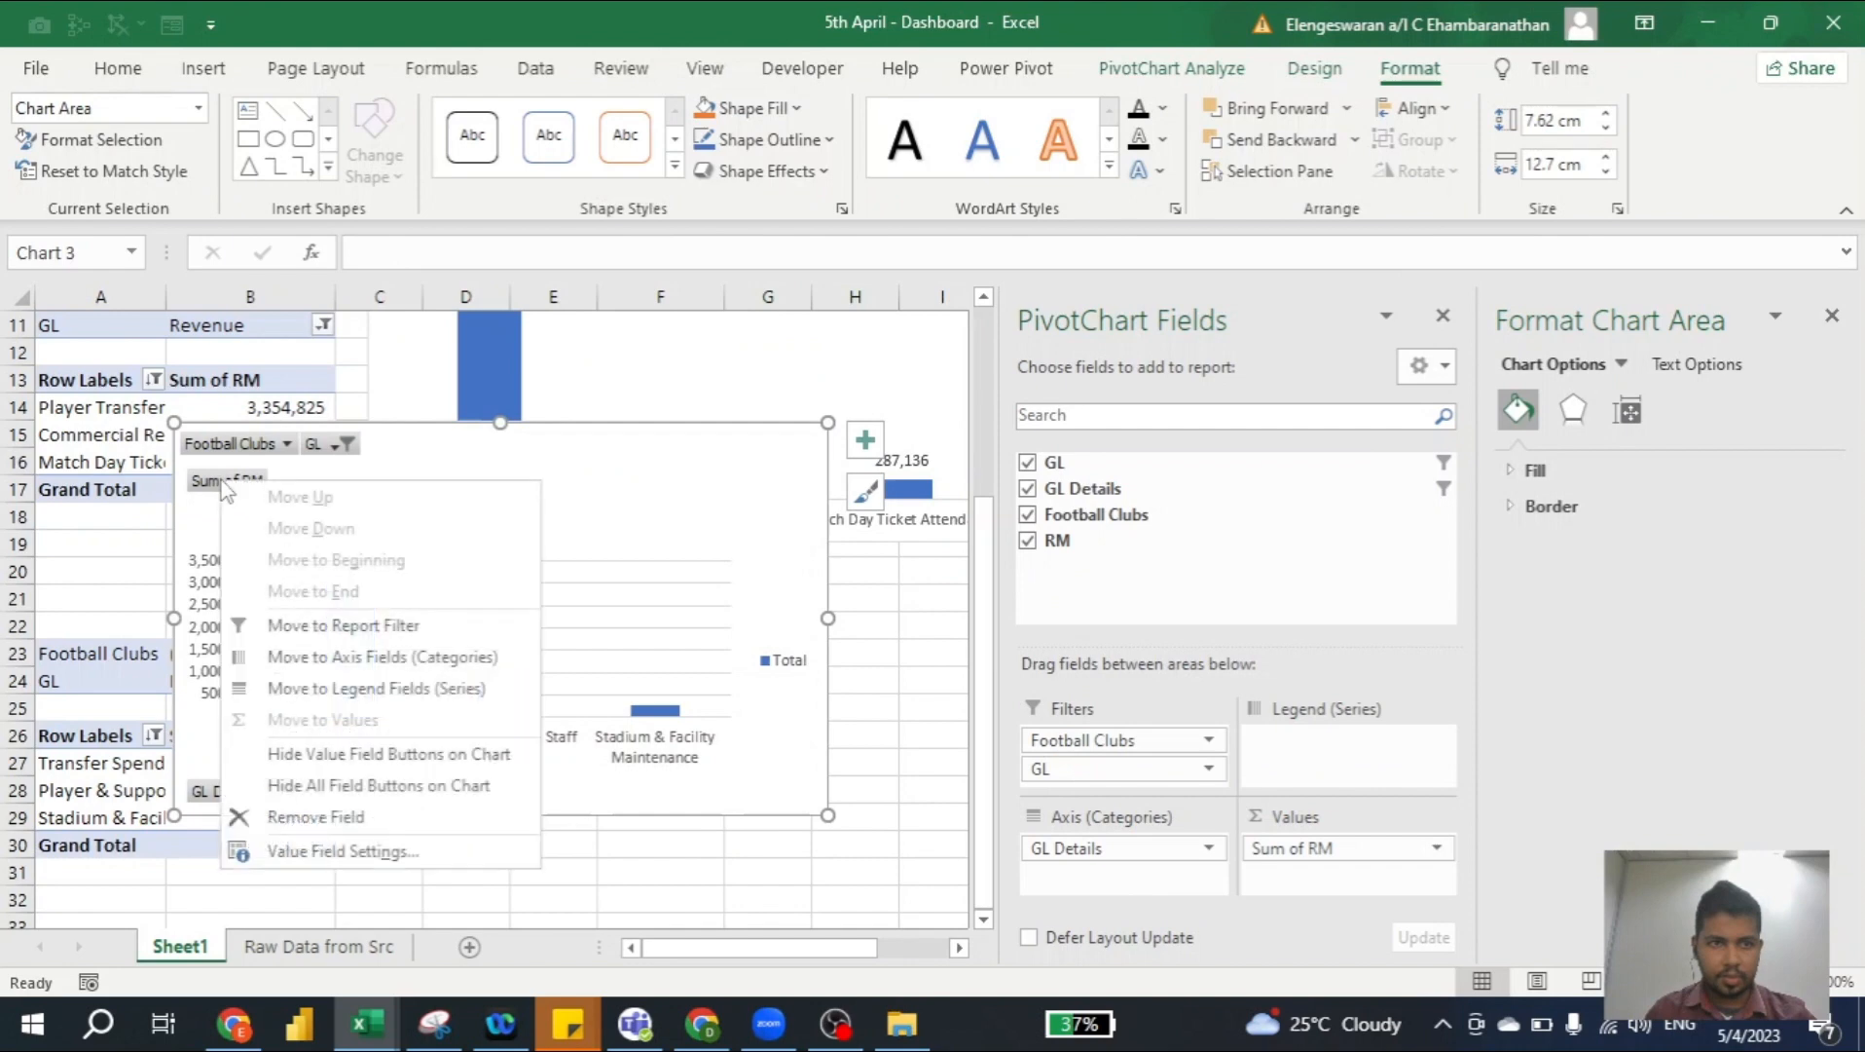
pyautogui.click(349, 785)
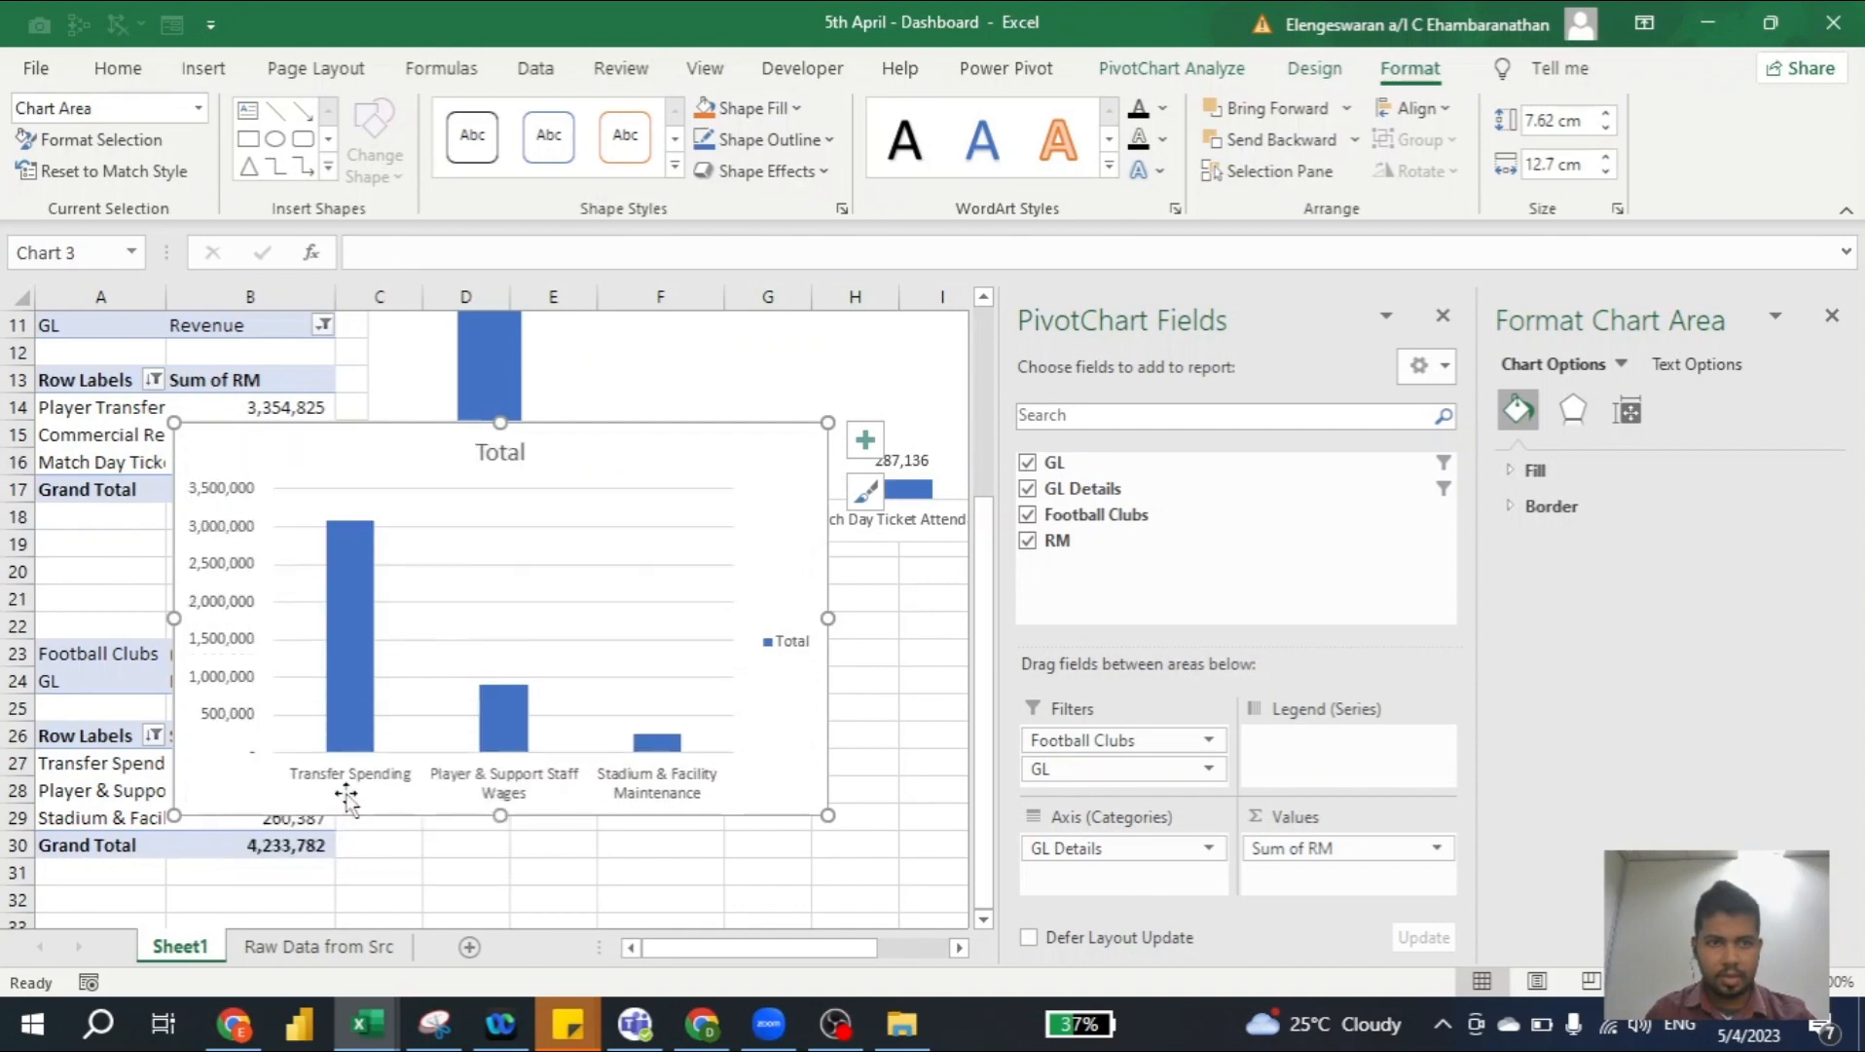
# Remove the legend, gridlines and vertical axis from the expenses chart and add data labels to its columns
pyautogui.click(864, 443)
pyautogui.click(932, 665)
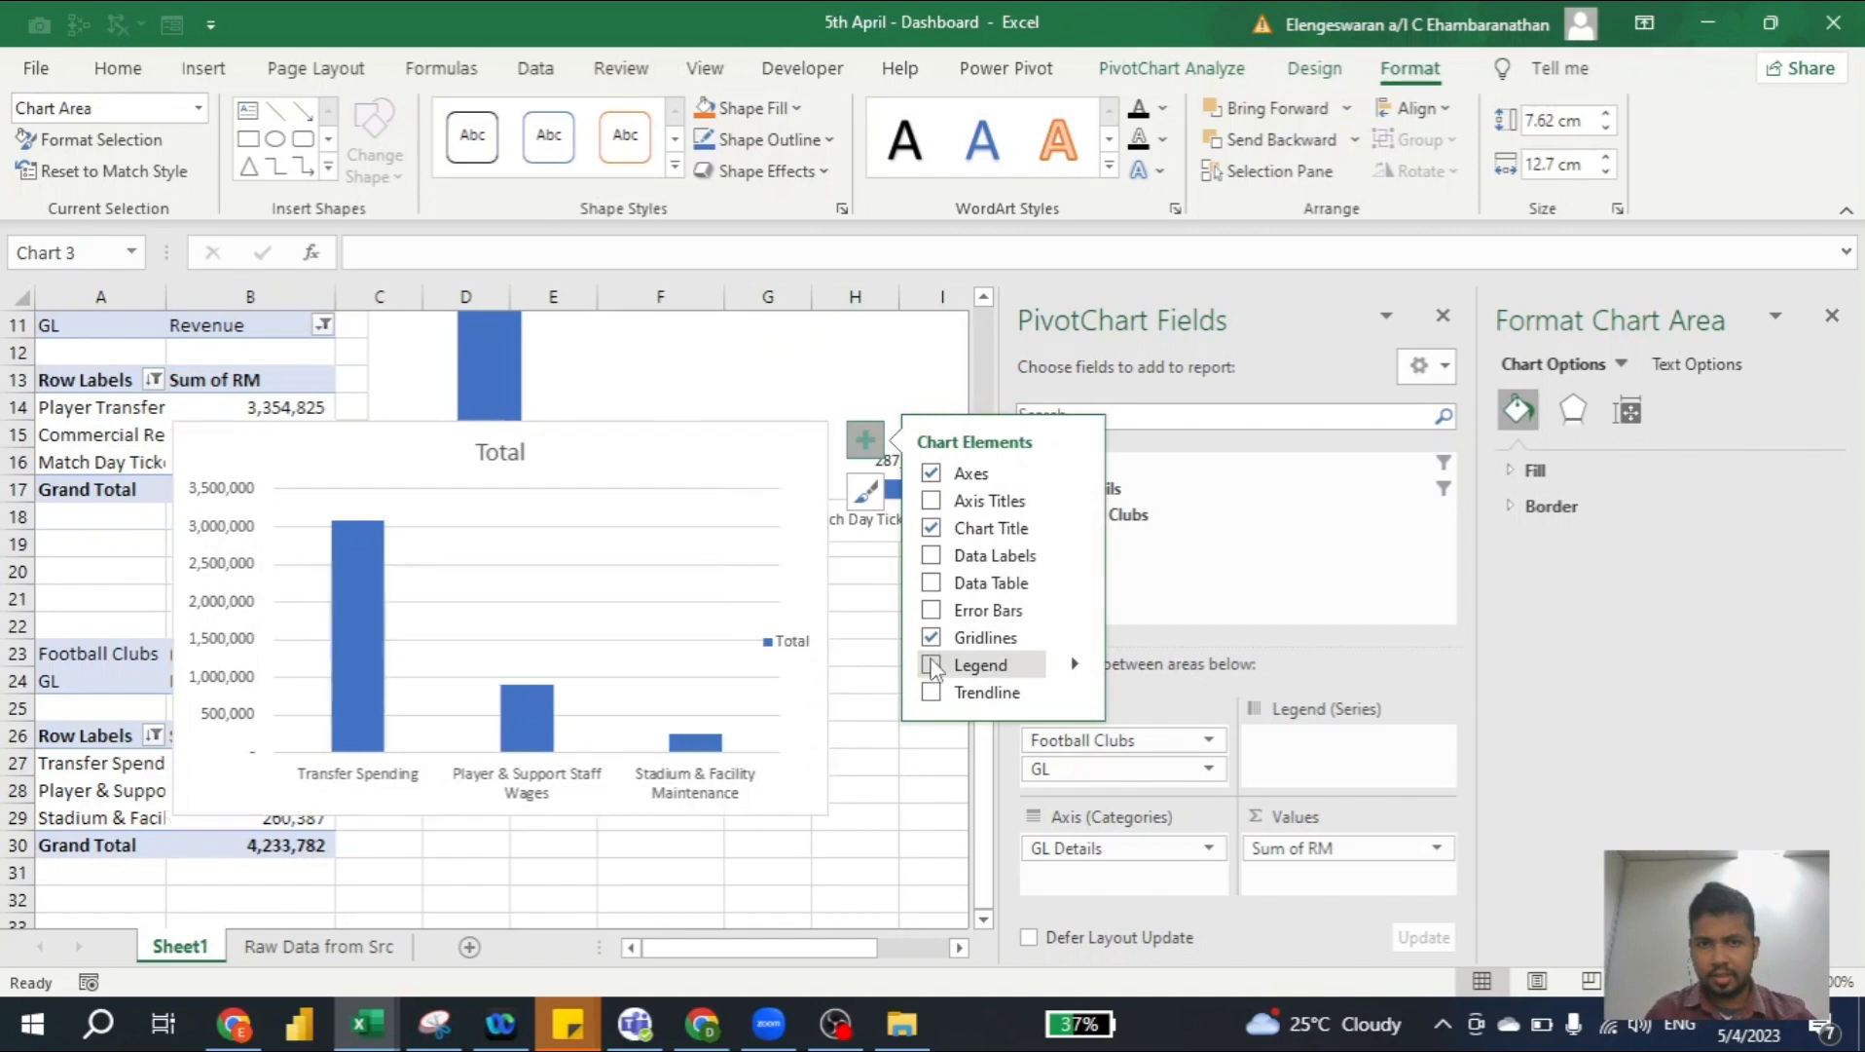
pyautogui.click(932, 638)
pyautogui.click(932, 582)
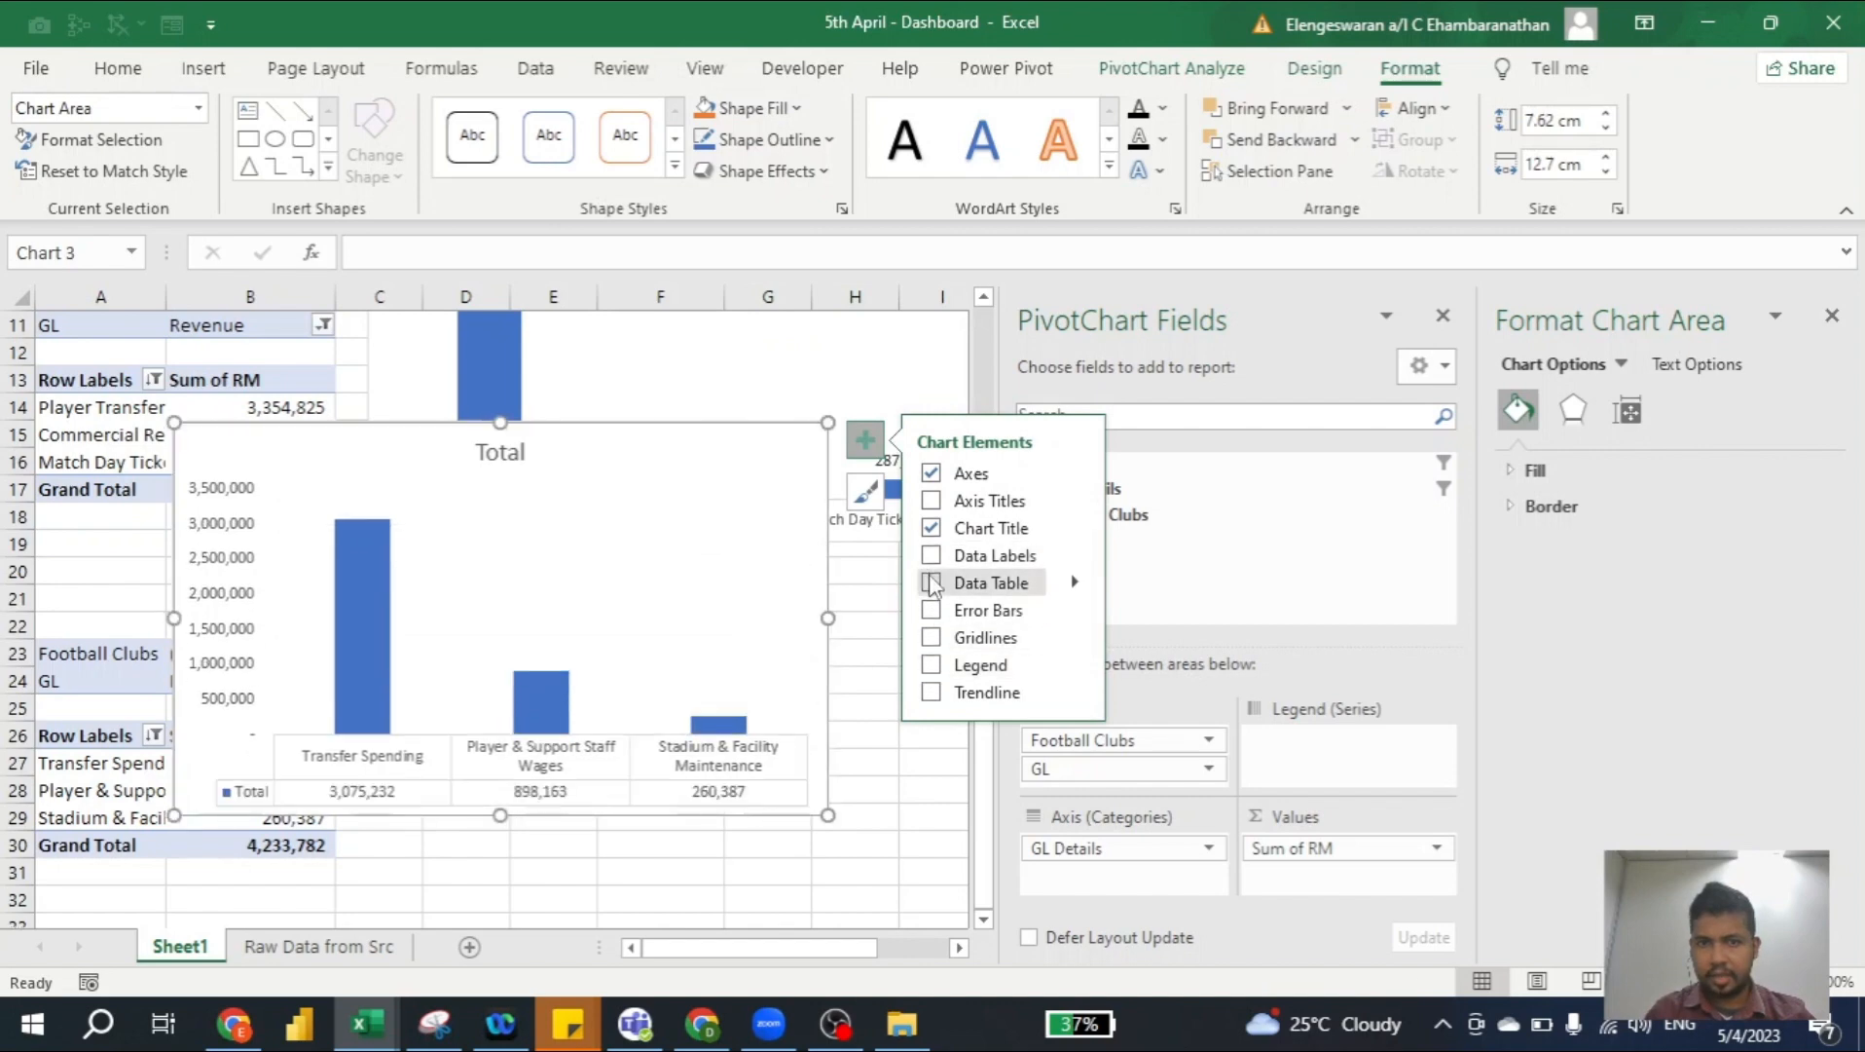
pyautogui.click(932, 583)
pyautogui.click(932, 555)
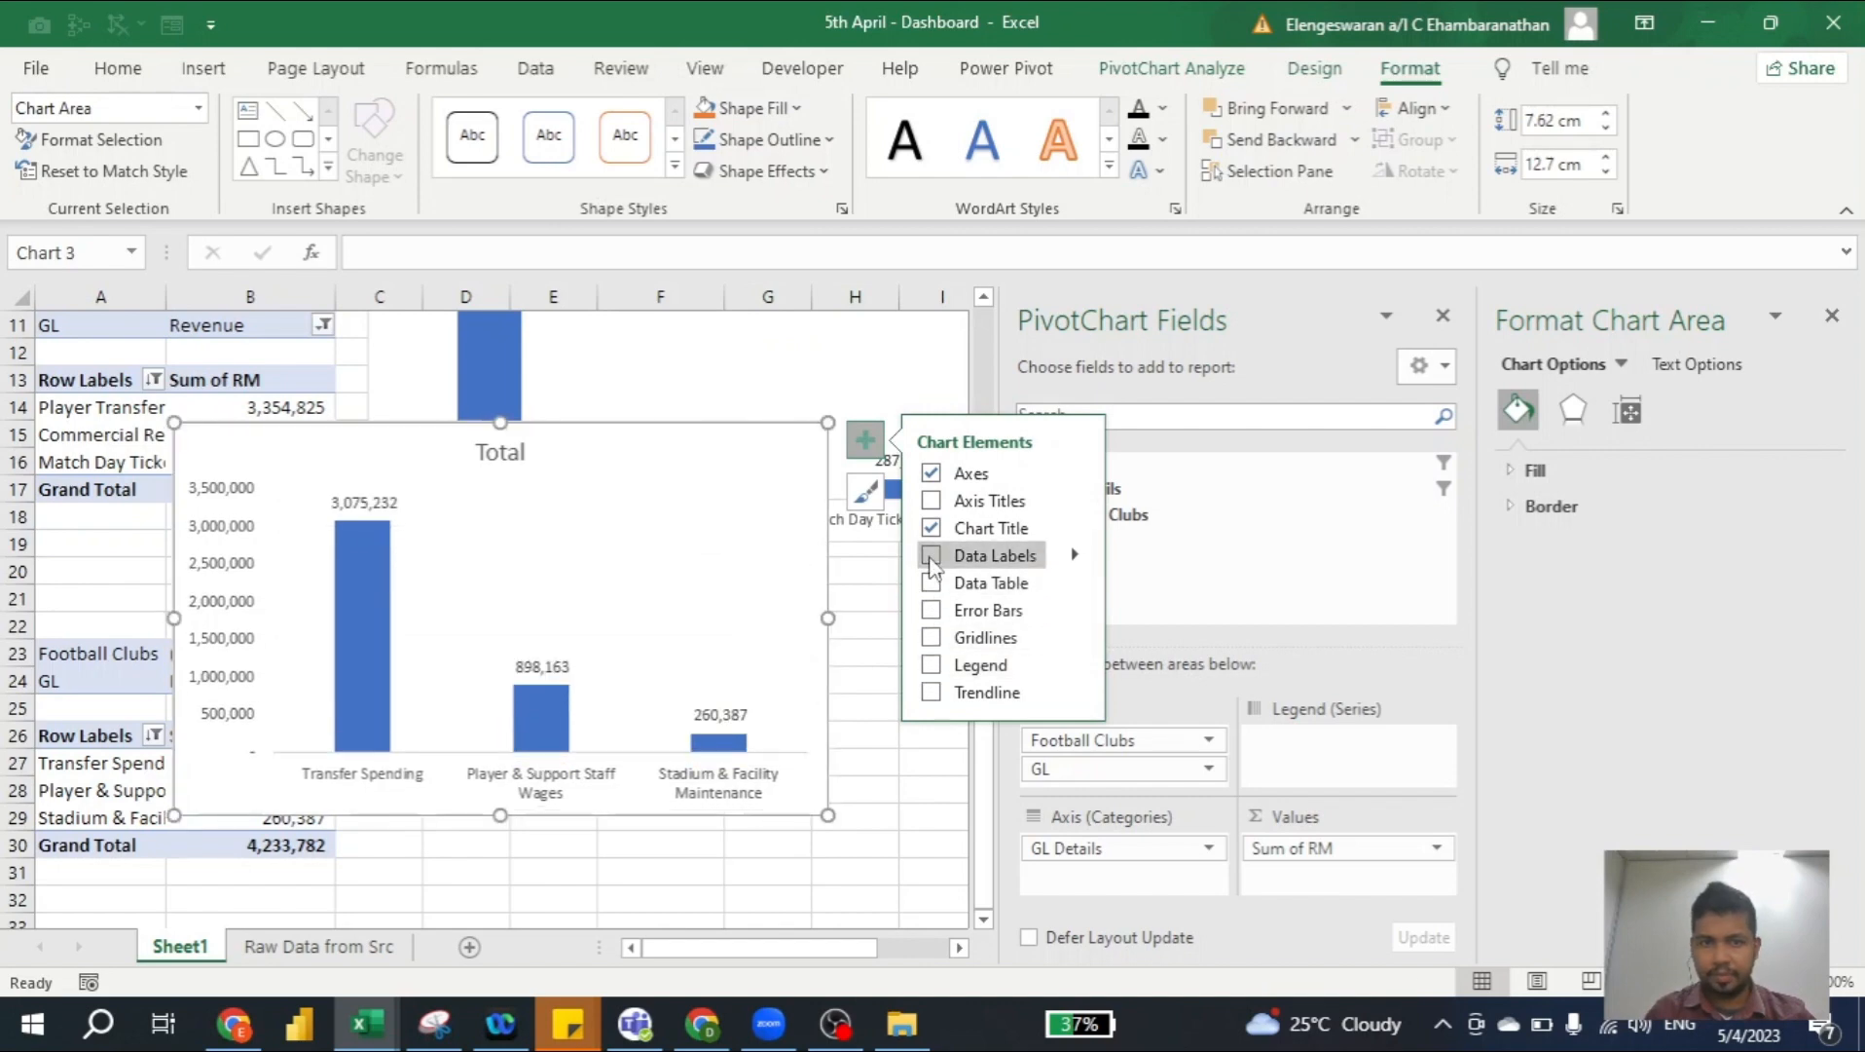
pyautogui.click(209, 541)
pyautogui.press('Delete')
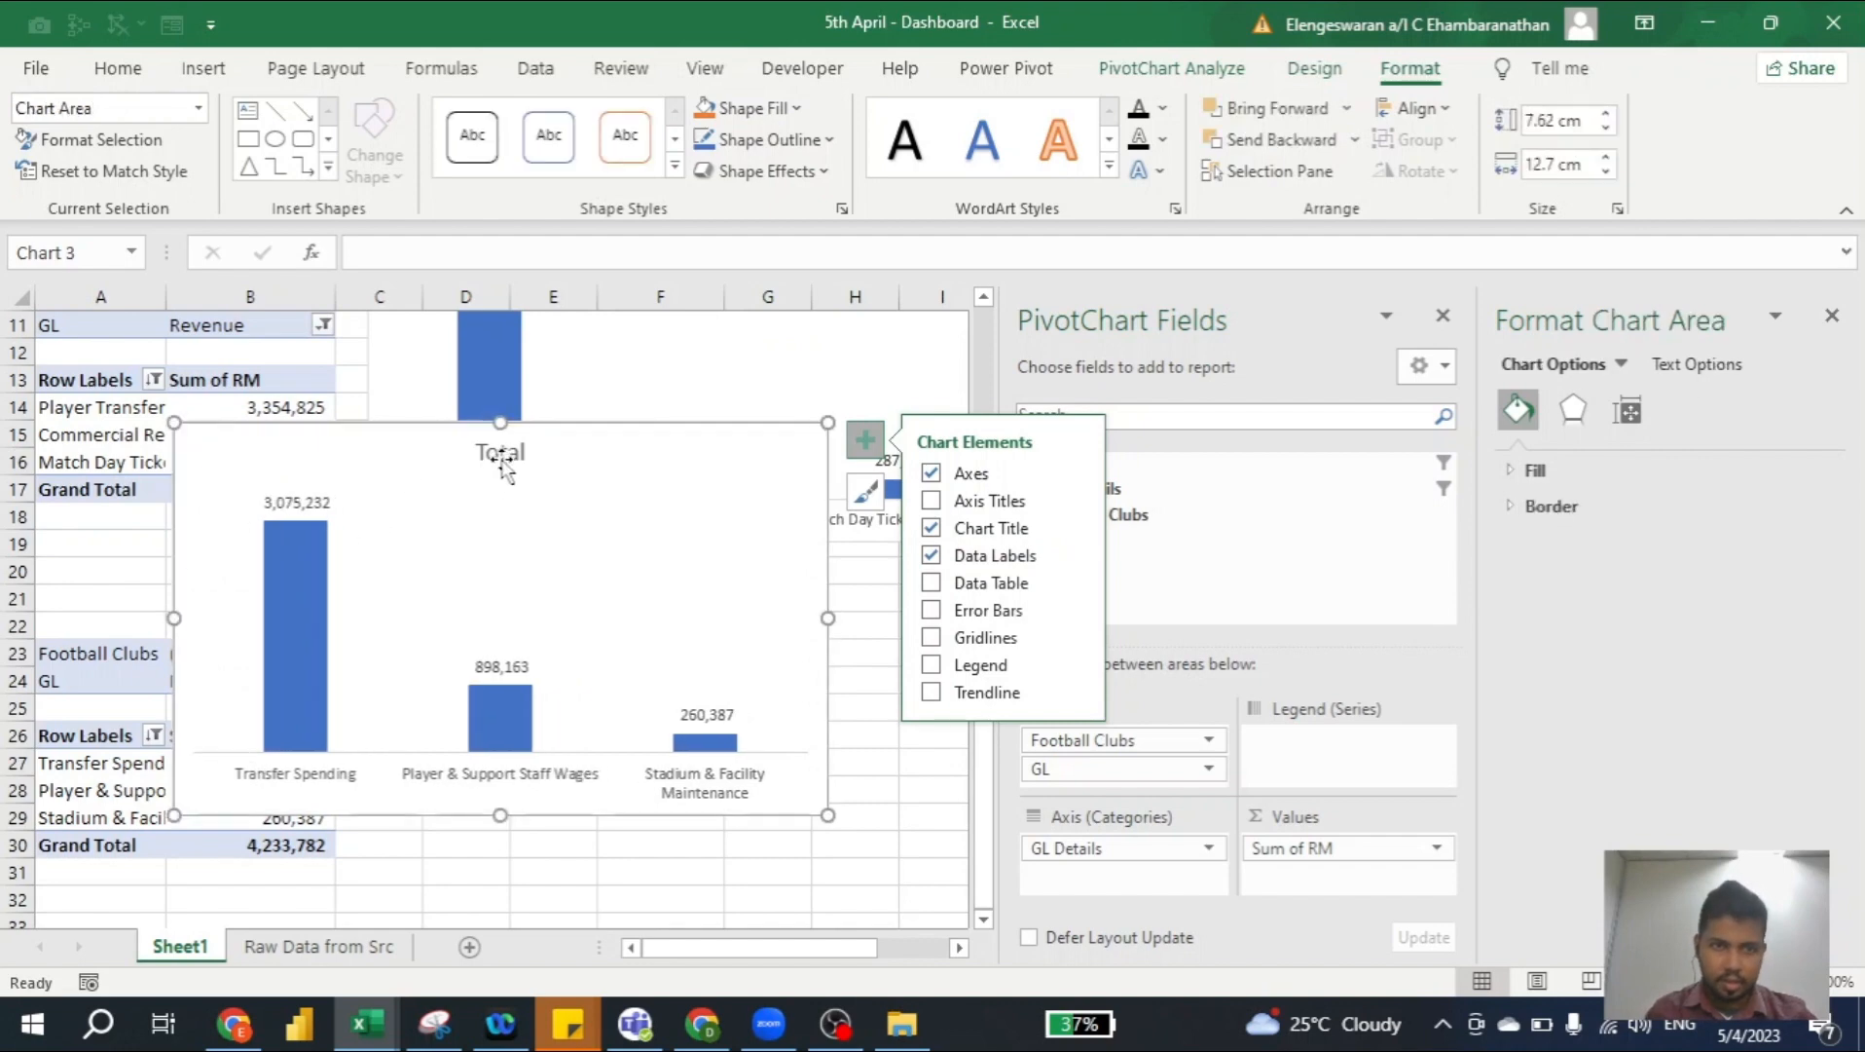
# Change the expenses chart's title to "Top 3 Expenses"
pyautogui.click(502, 454)
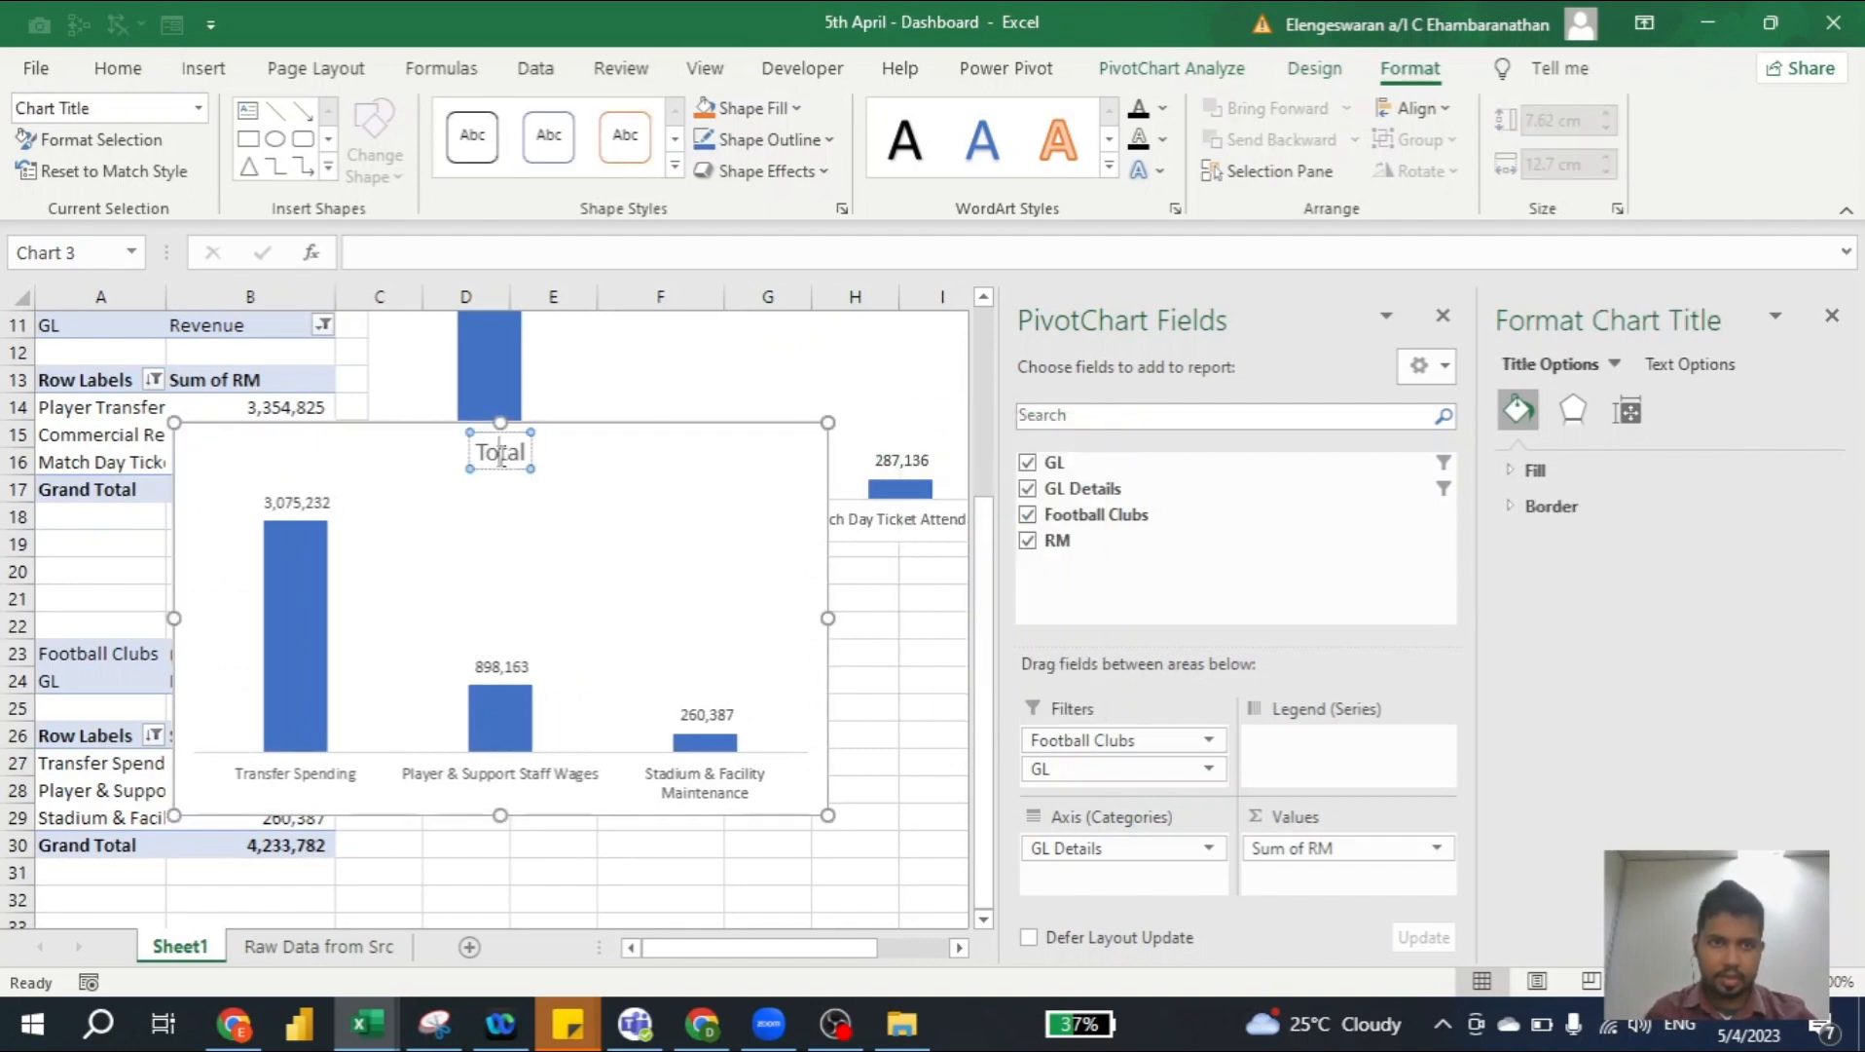
pyautogui.doubleClick(501, 454)
pyautogui.press('Delete')
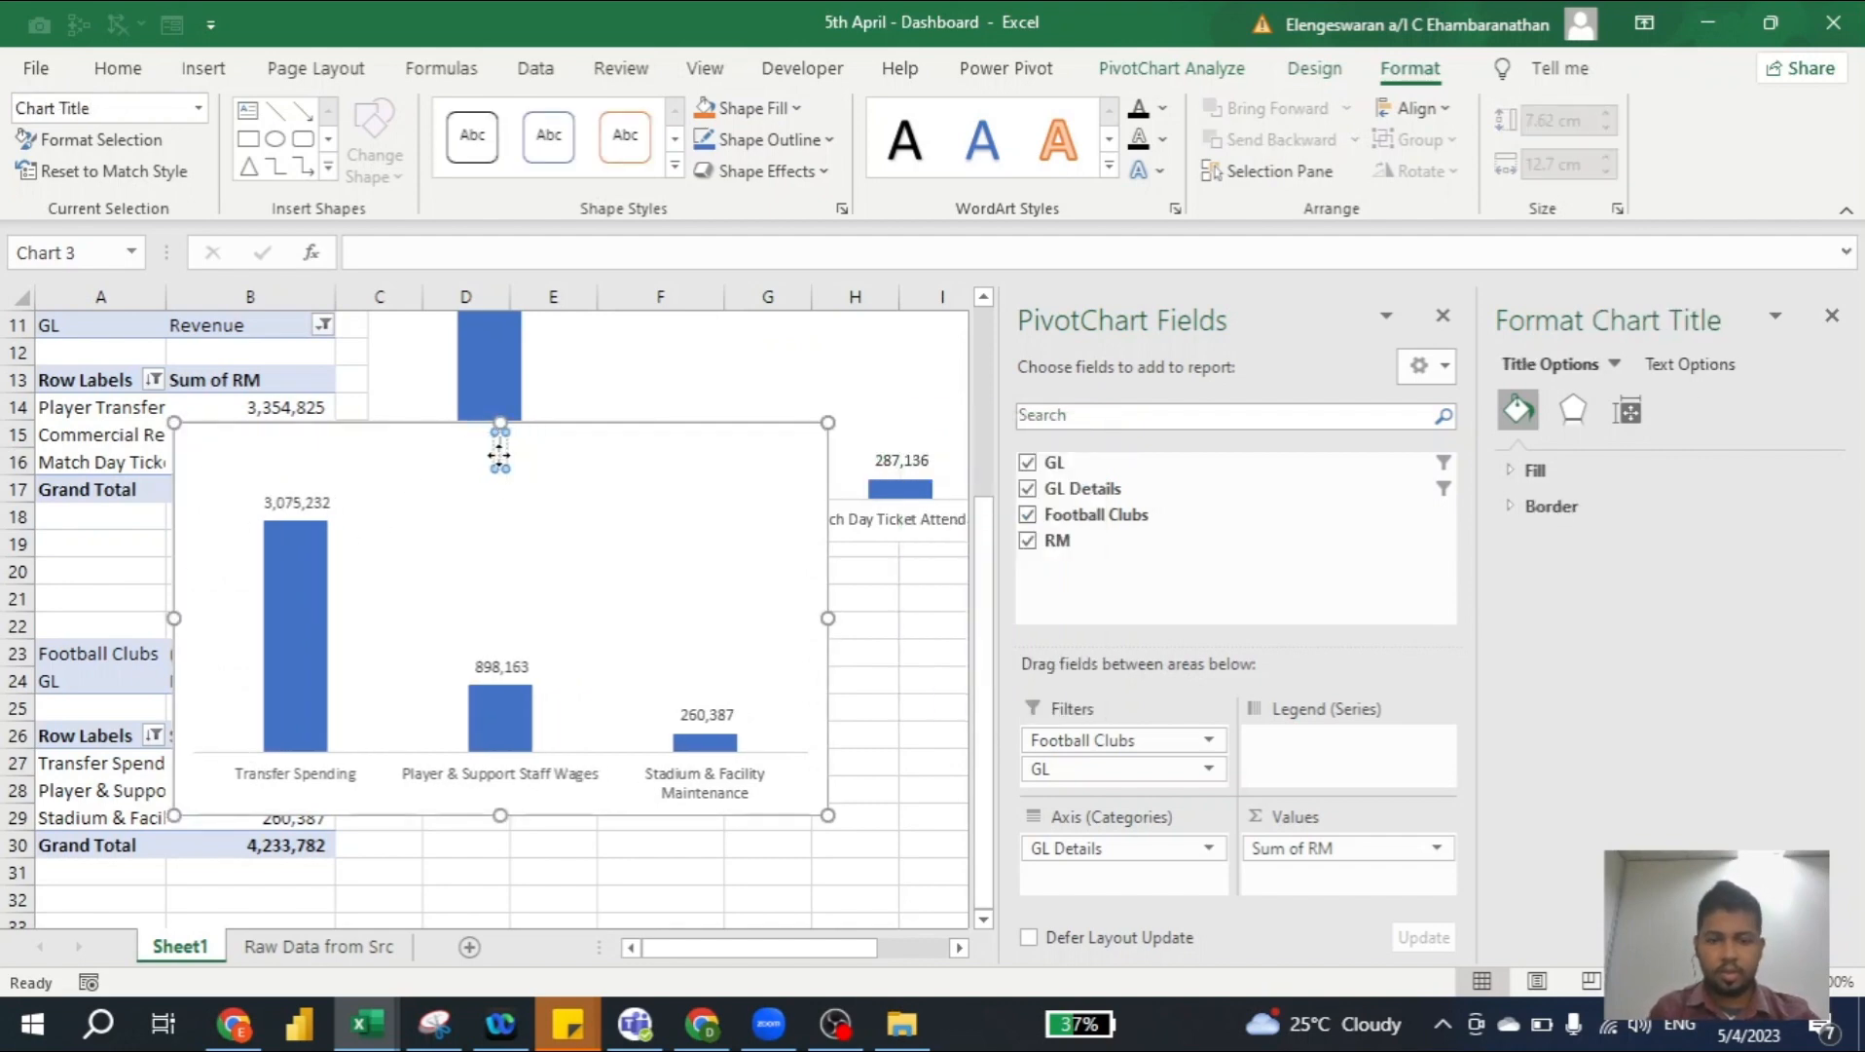
pyautogui.write('Top 3 Expenses')
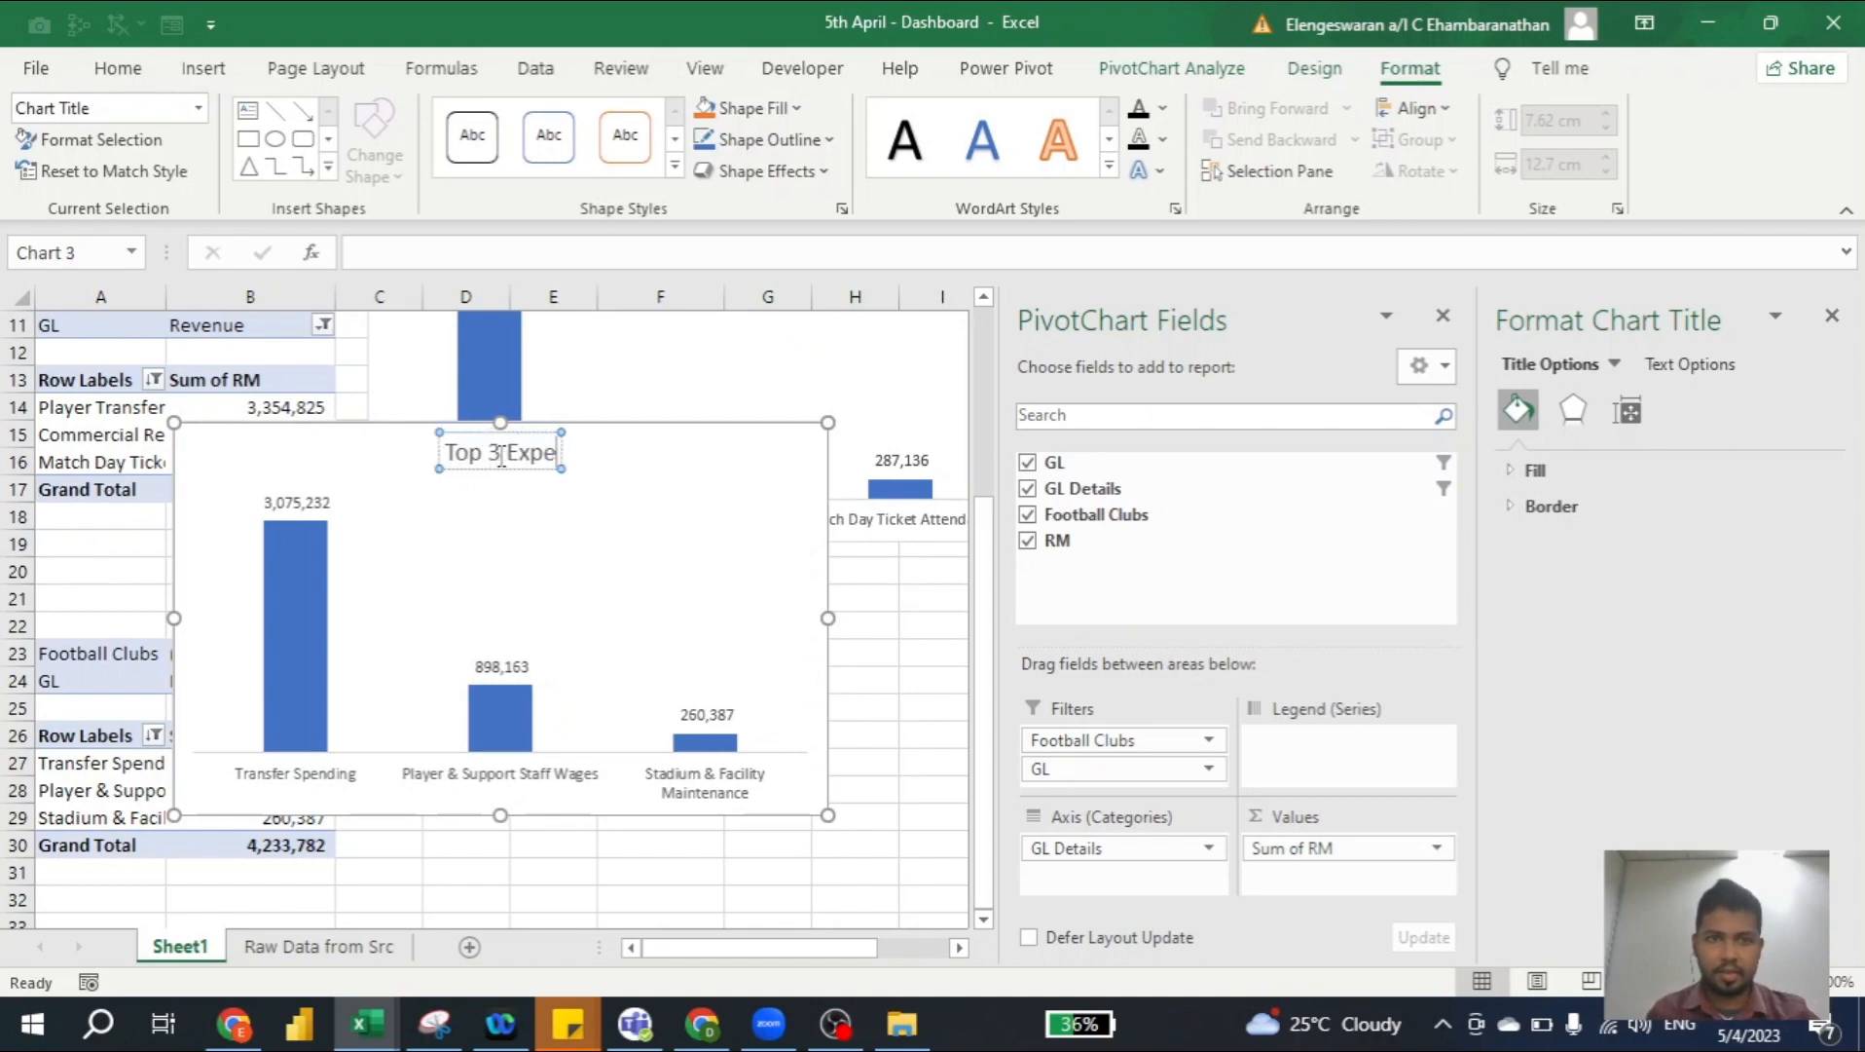
pyautogui.click(366, 457)
# Move the Top 3 Revenue chart just below the profit/loss summary and switch the Football Clubs slicer through Arsenal to Liverpool
pyautogui.scroll(4, 366, 456)
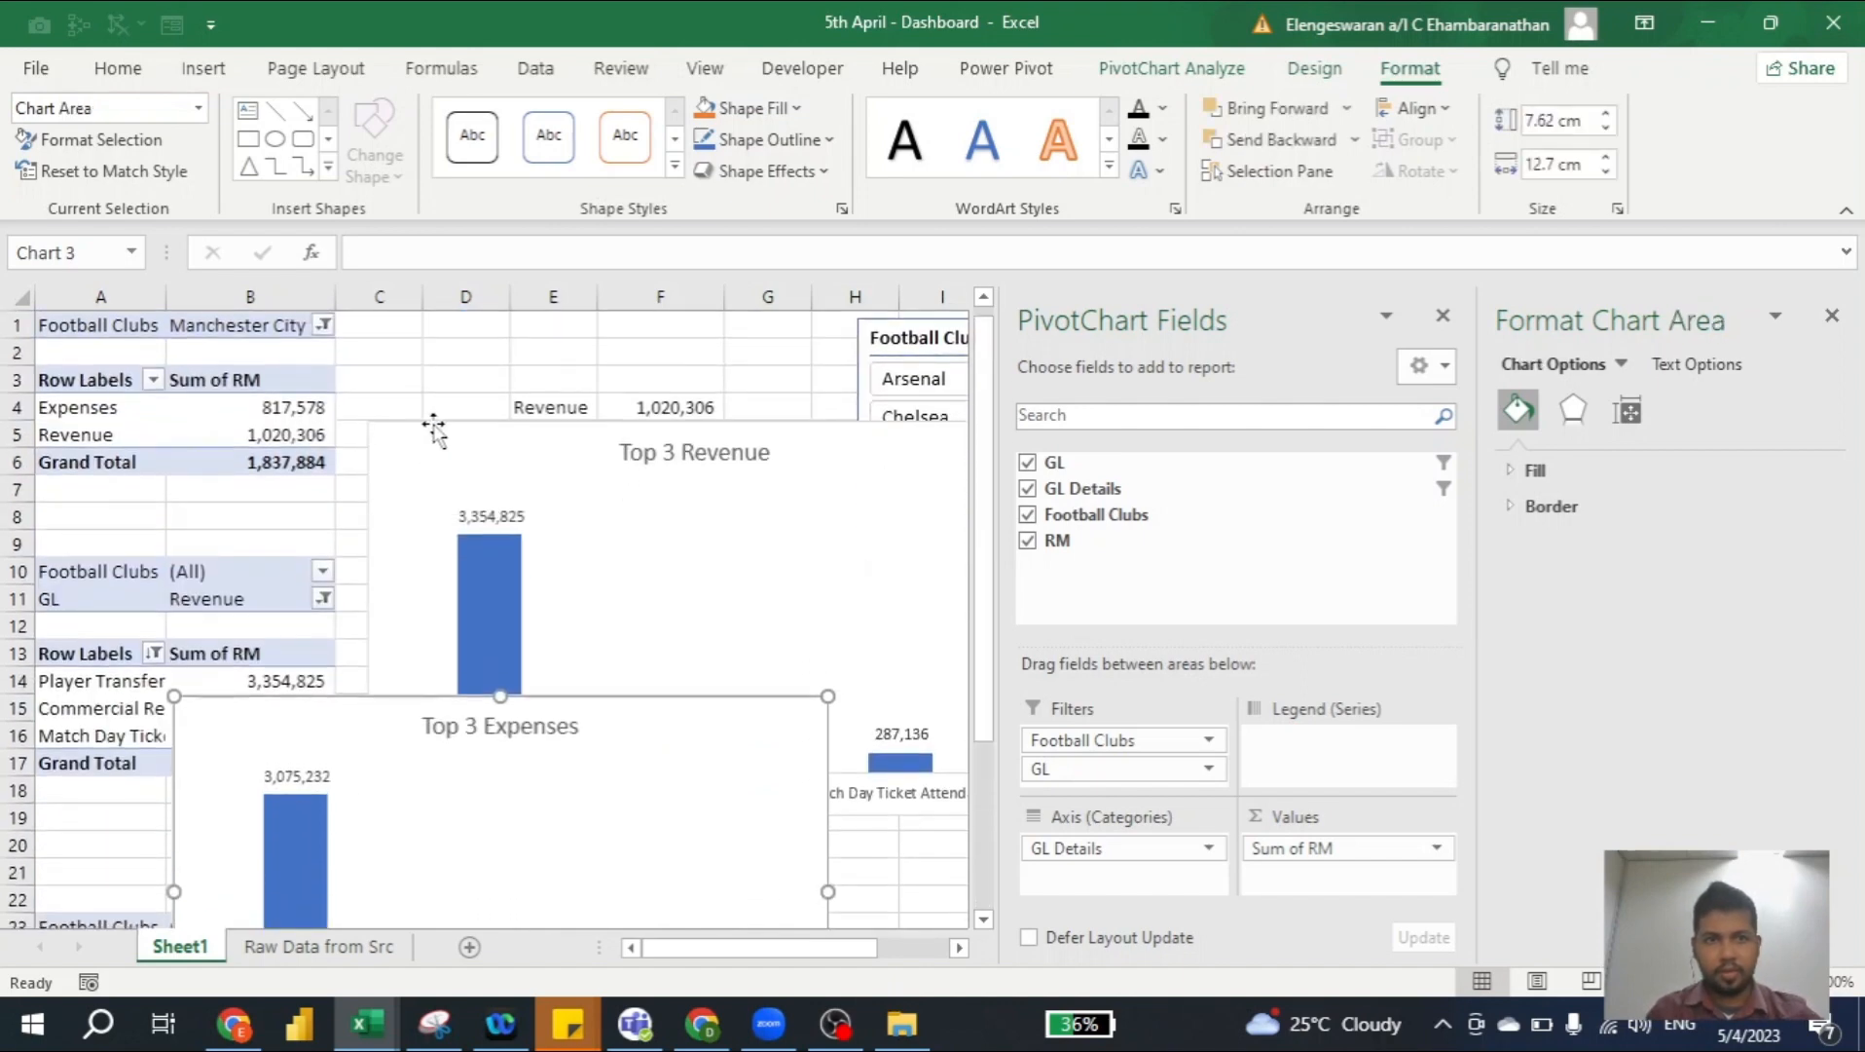
pyautogui.moveTo(433, 428); pyautogui.dragTo(446, 504)
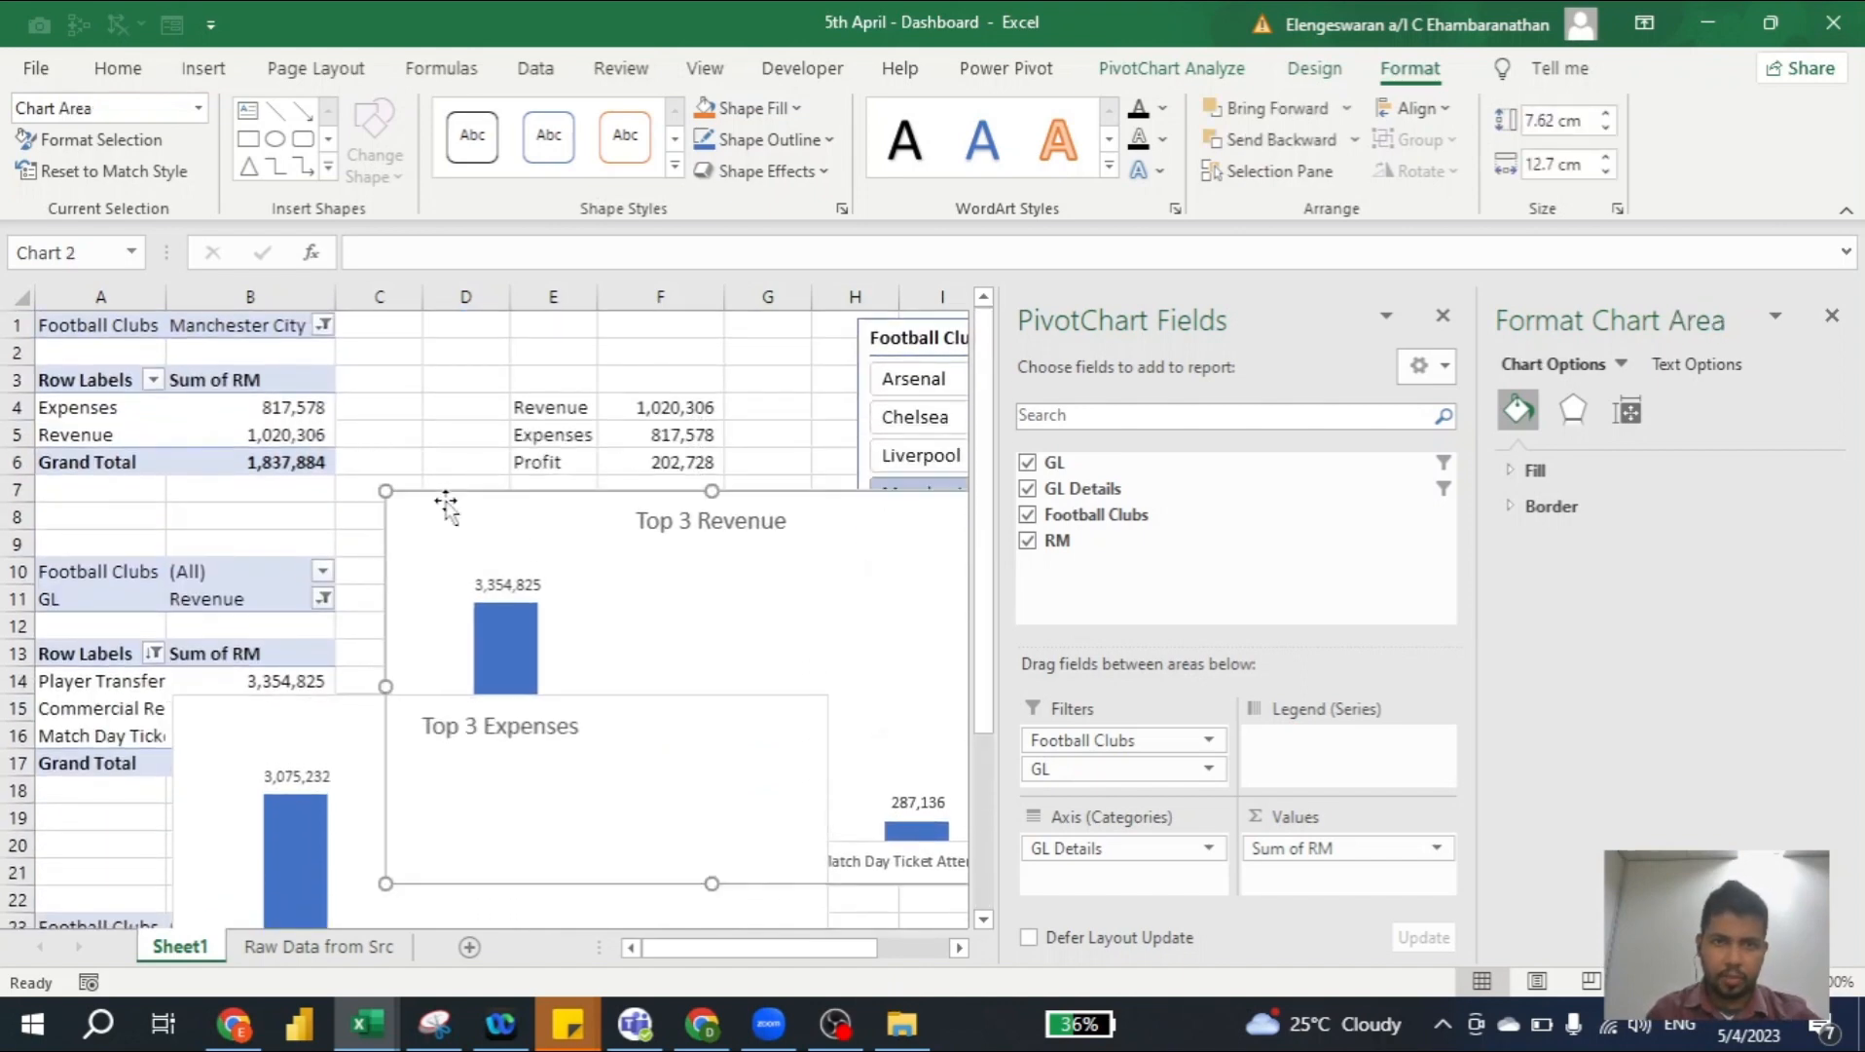
pyautogui.click(894, 387)
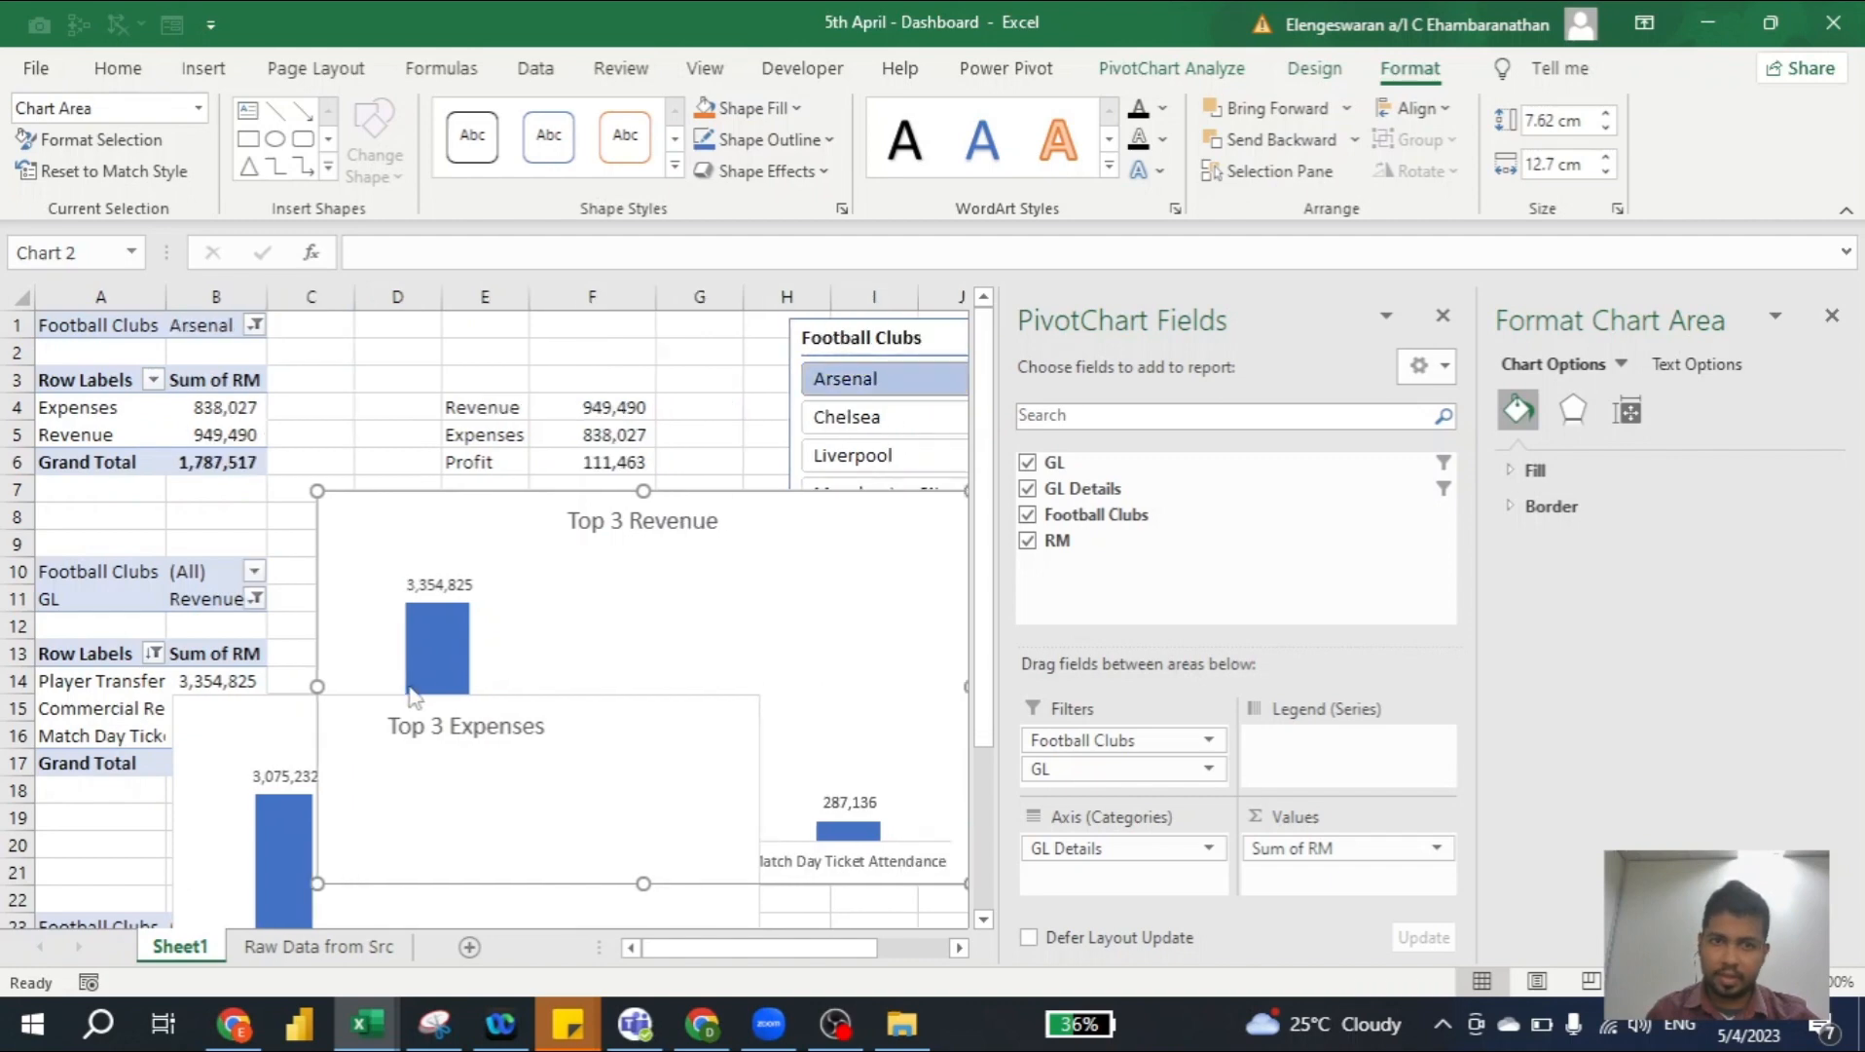
pyautogui.click(828, 457)
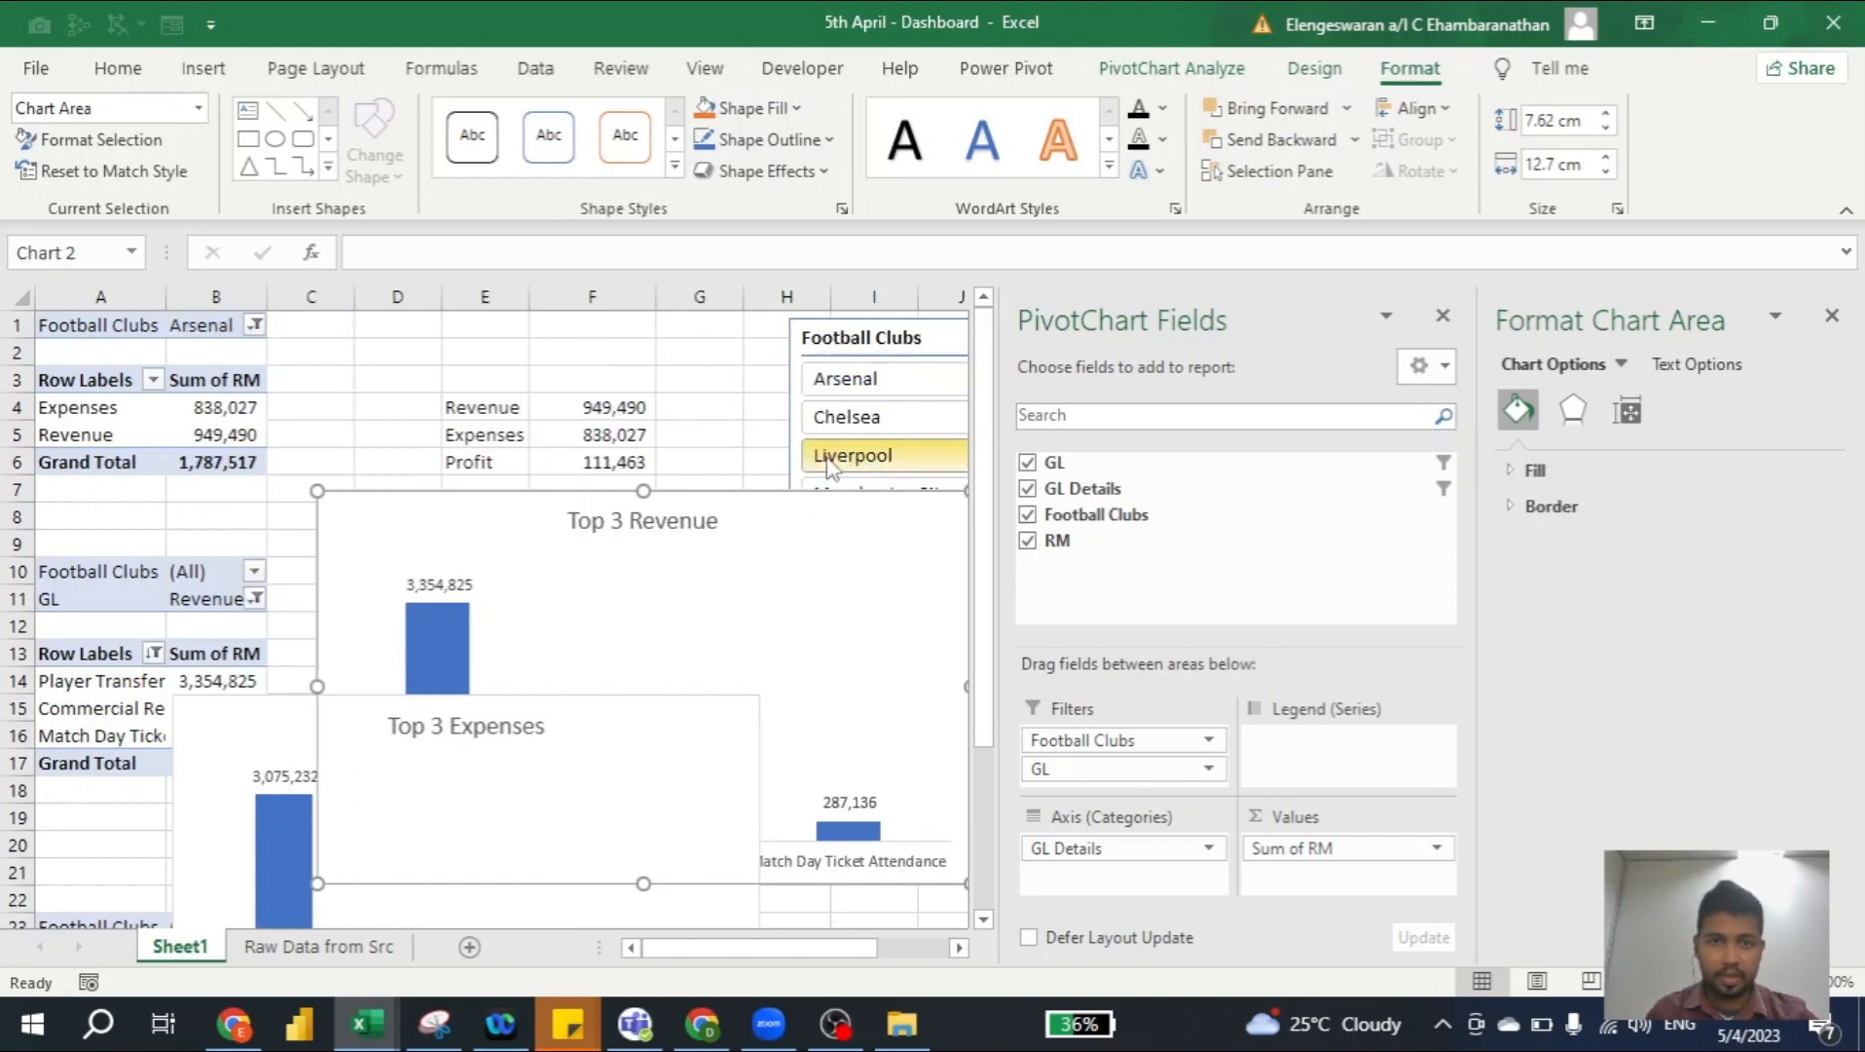
# Connect the Football Clubs slicer to PivotTable5 and PivotTable6 as well, and switch it through Arsenal to Chelsea
pyautogui.rightClick(869, 347)
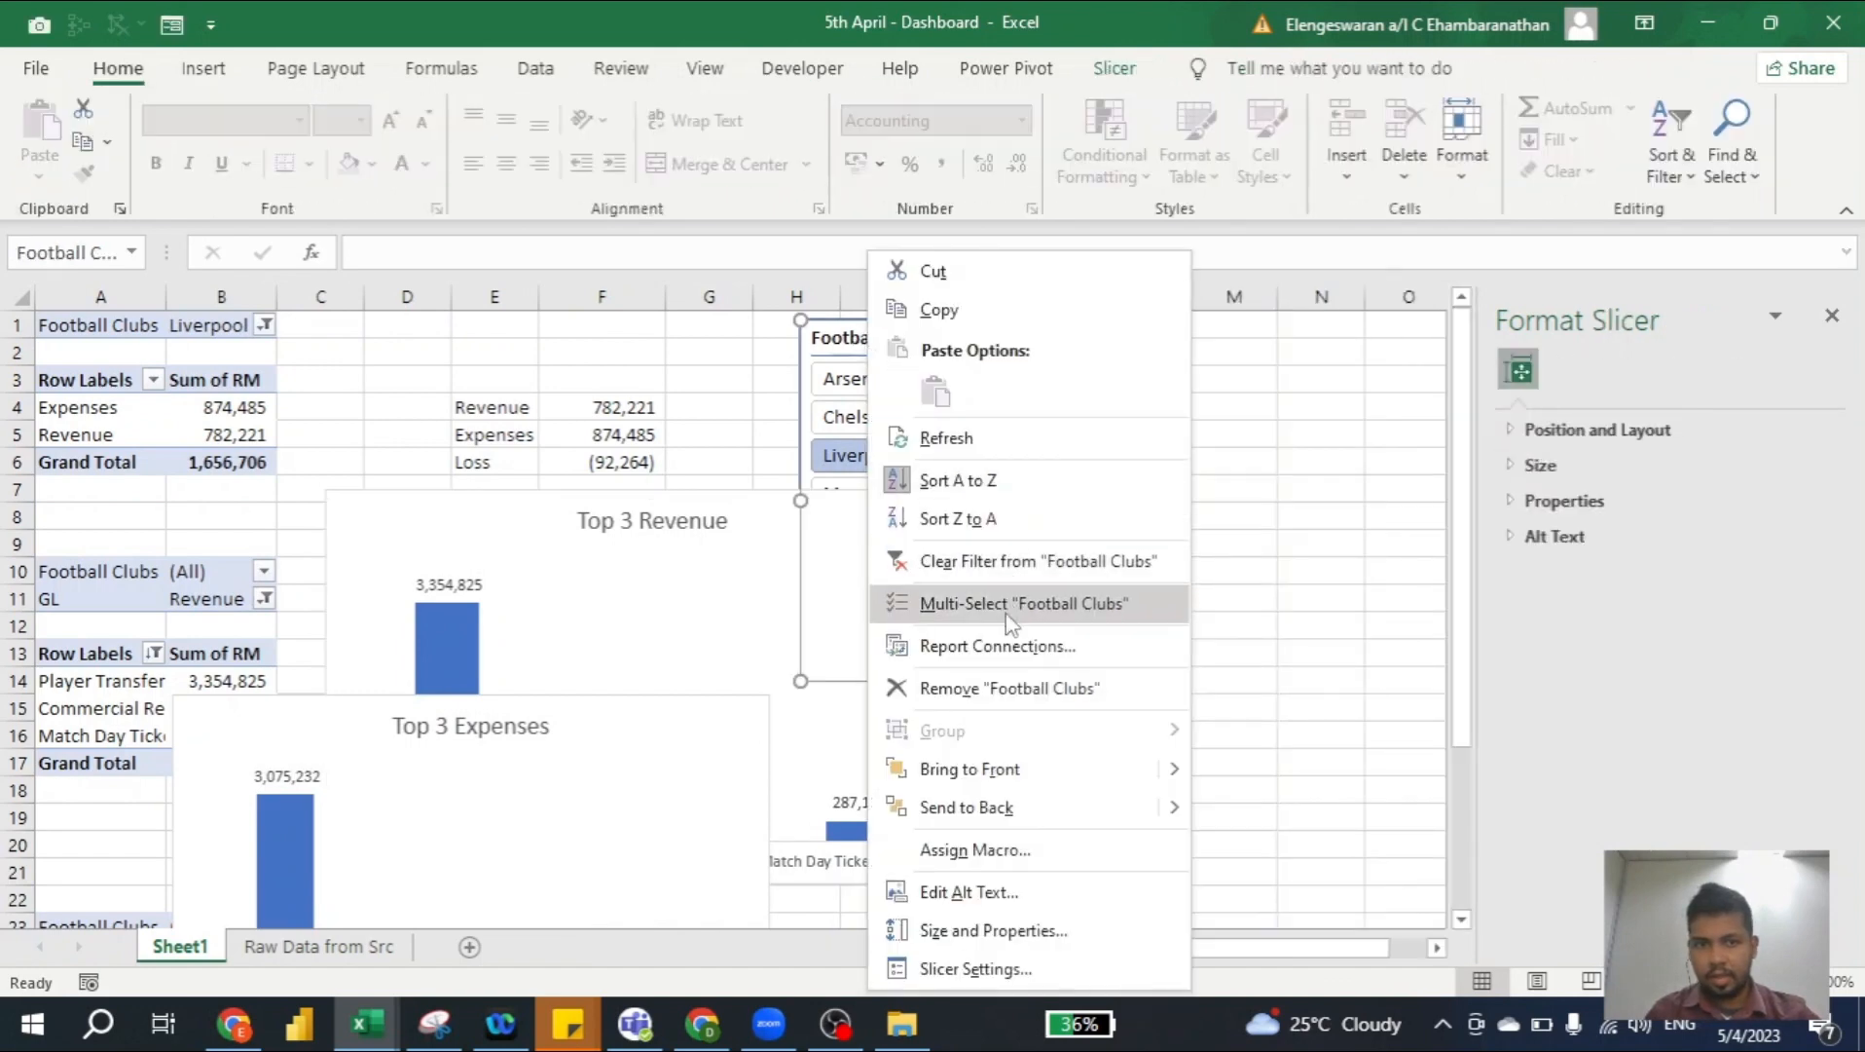
pyautogui.click(997, 646)
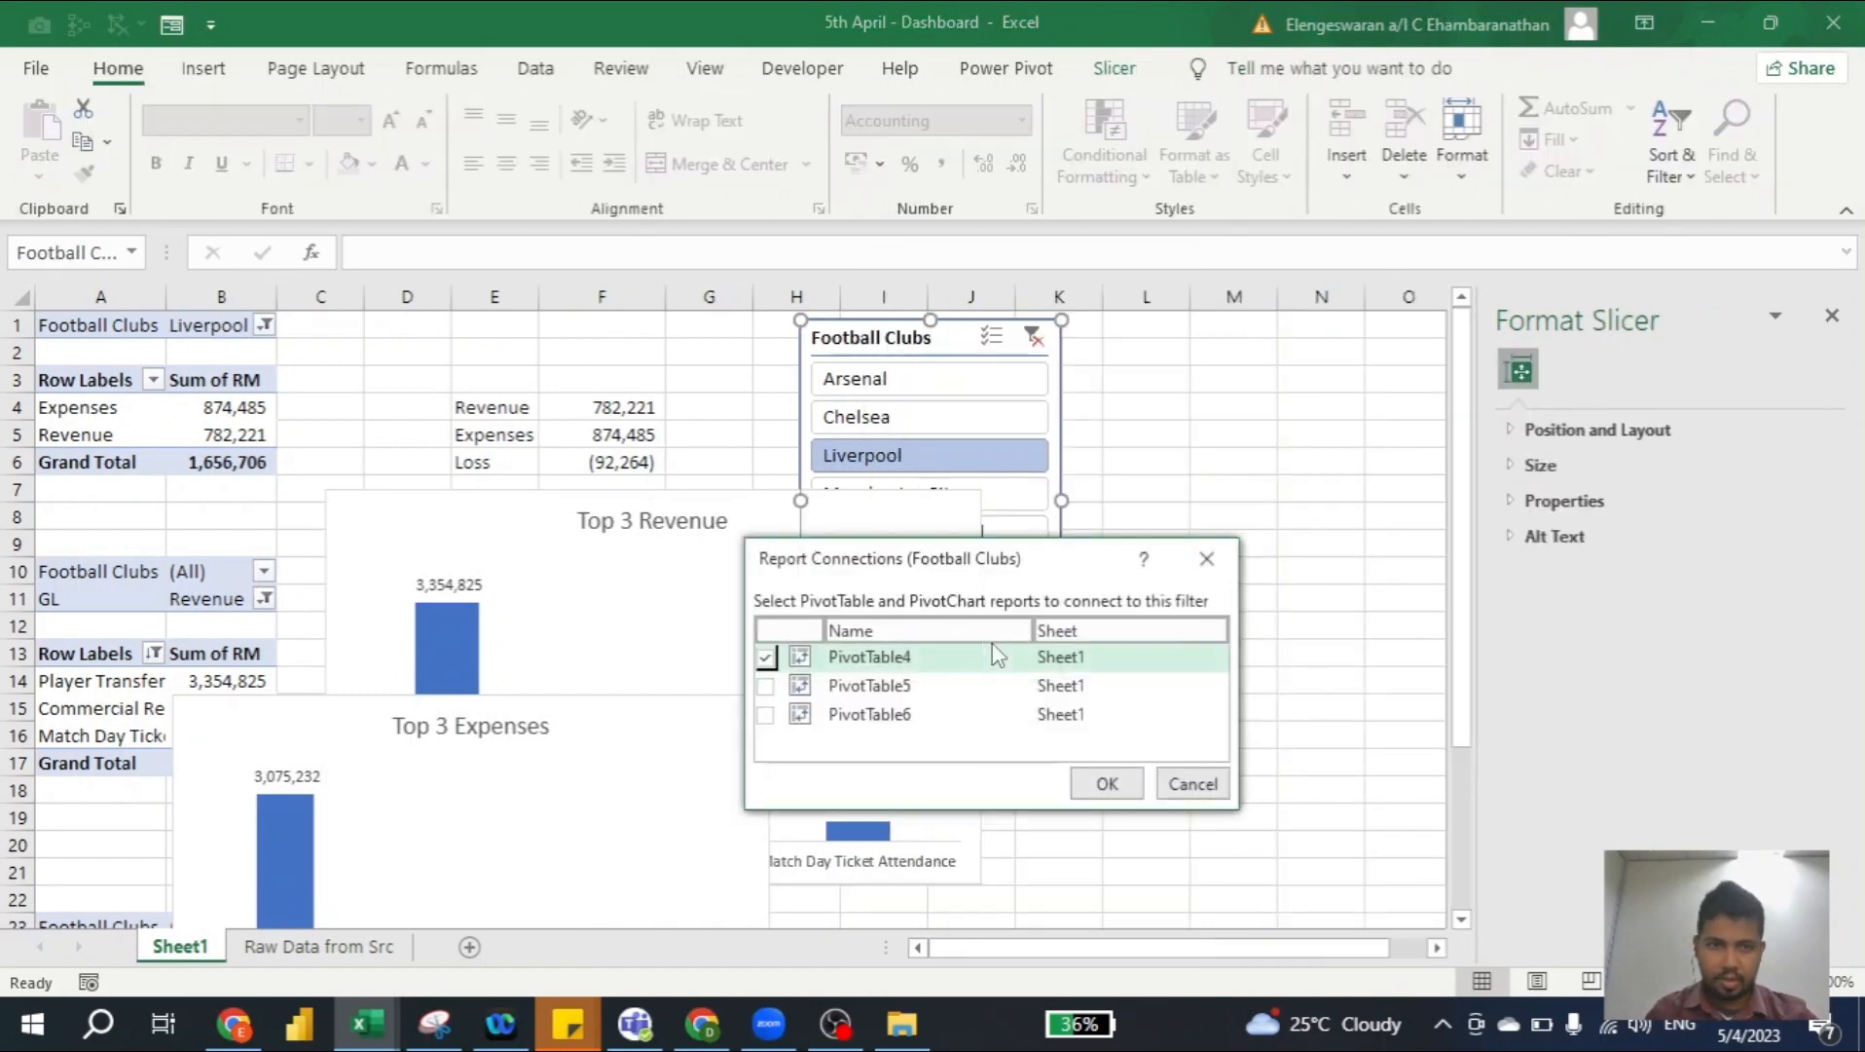
pyautogui.click(765, 686)
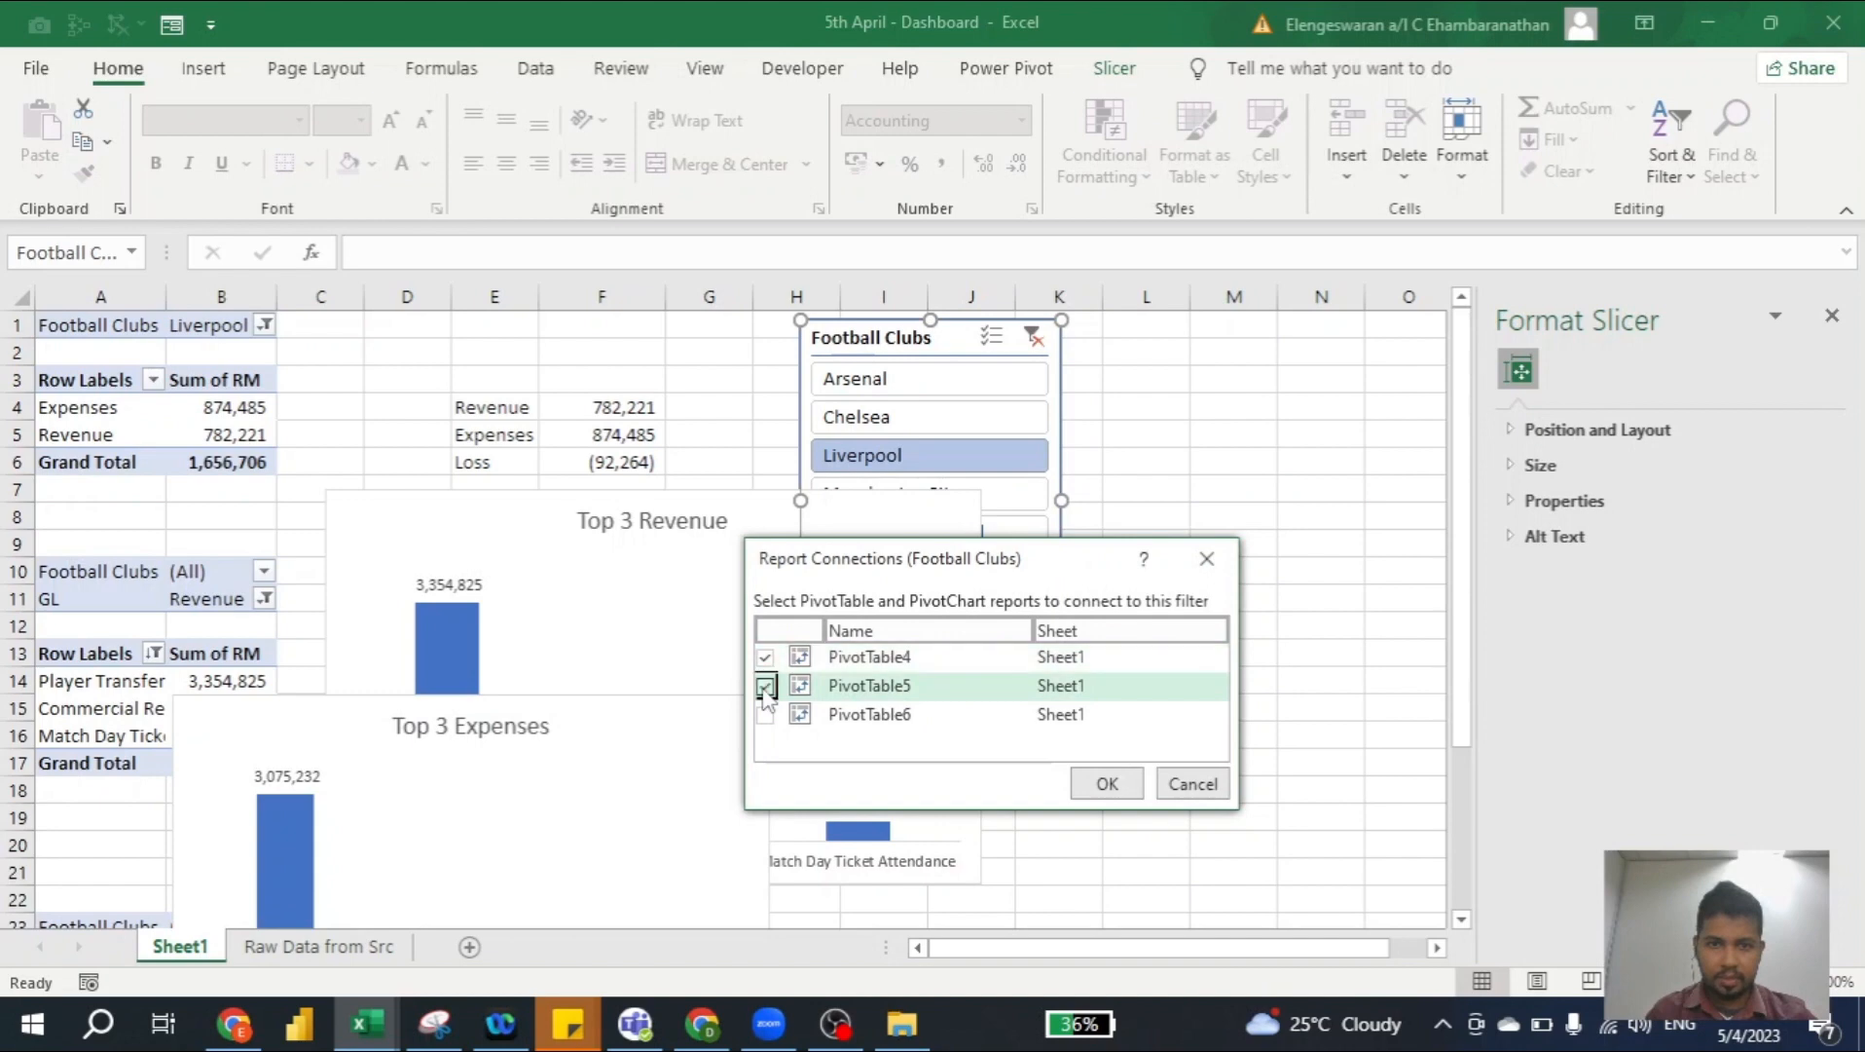
pyautogui.click(765, 715)
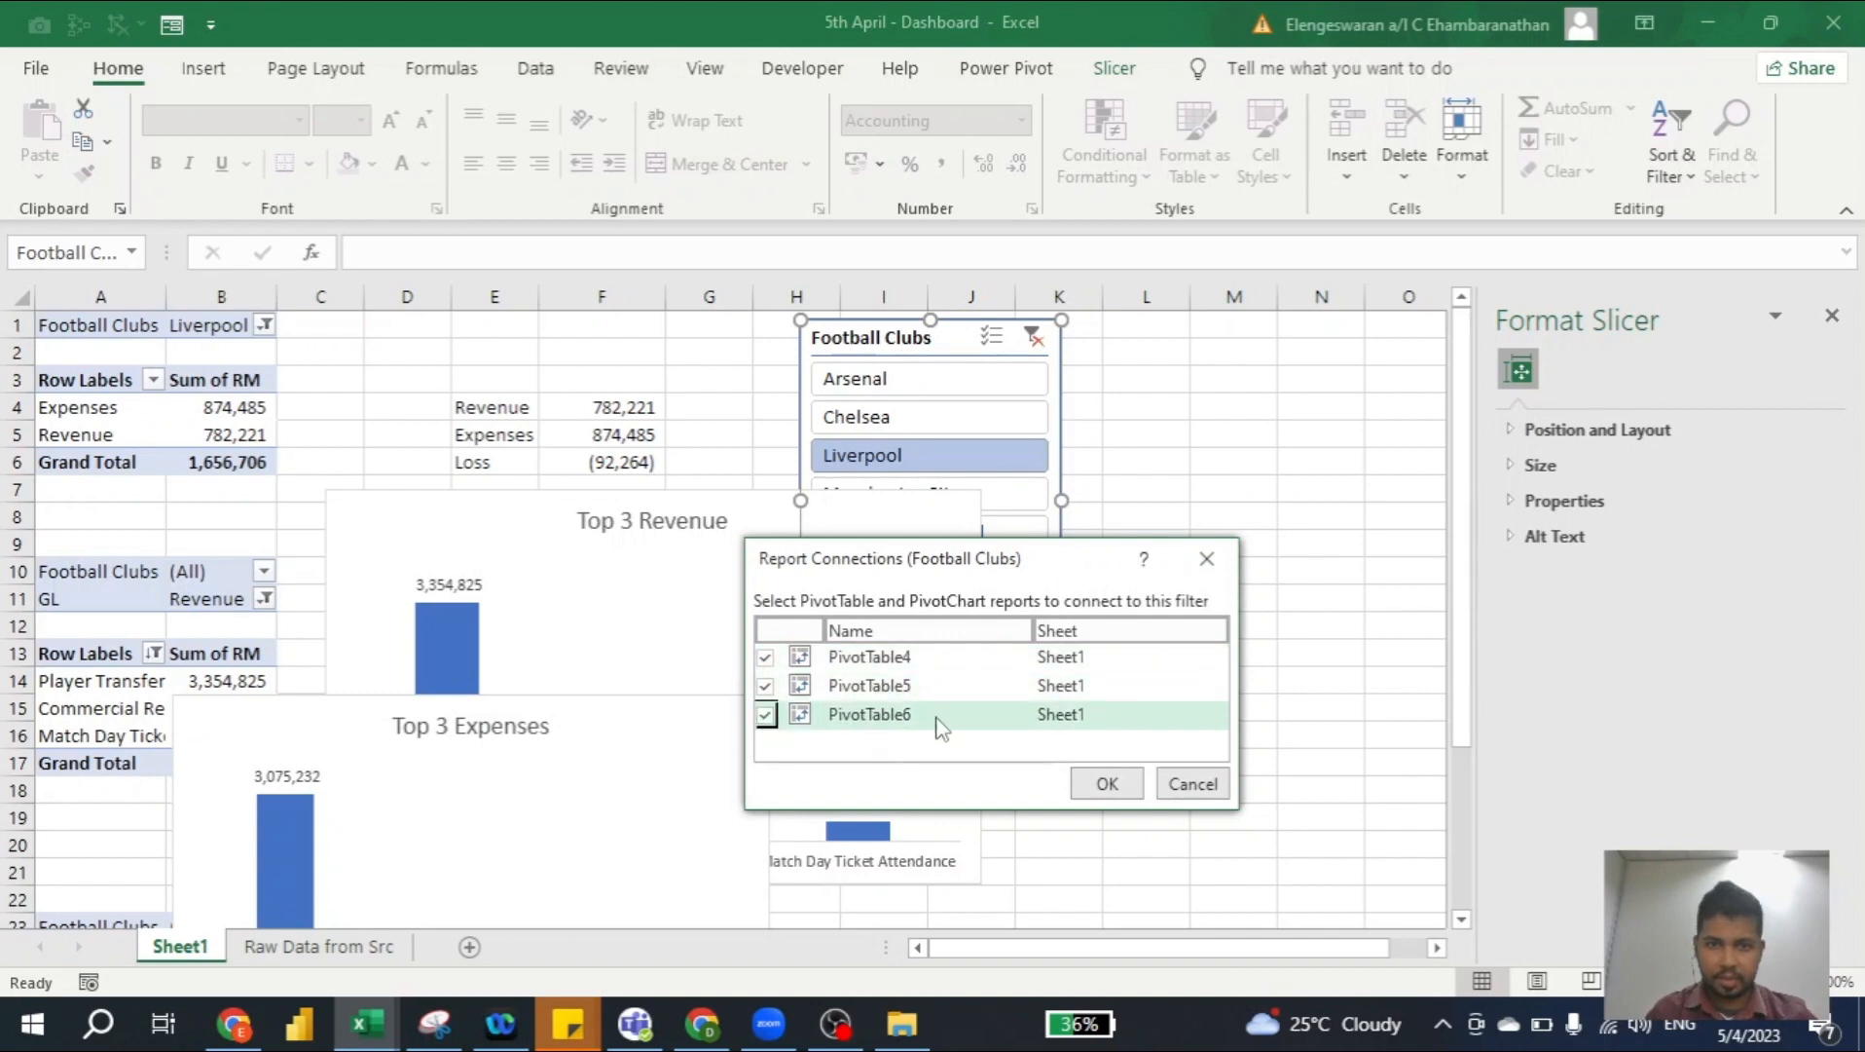
pyautogui.click(1120, 785)
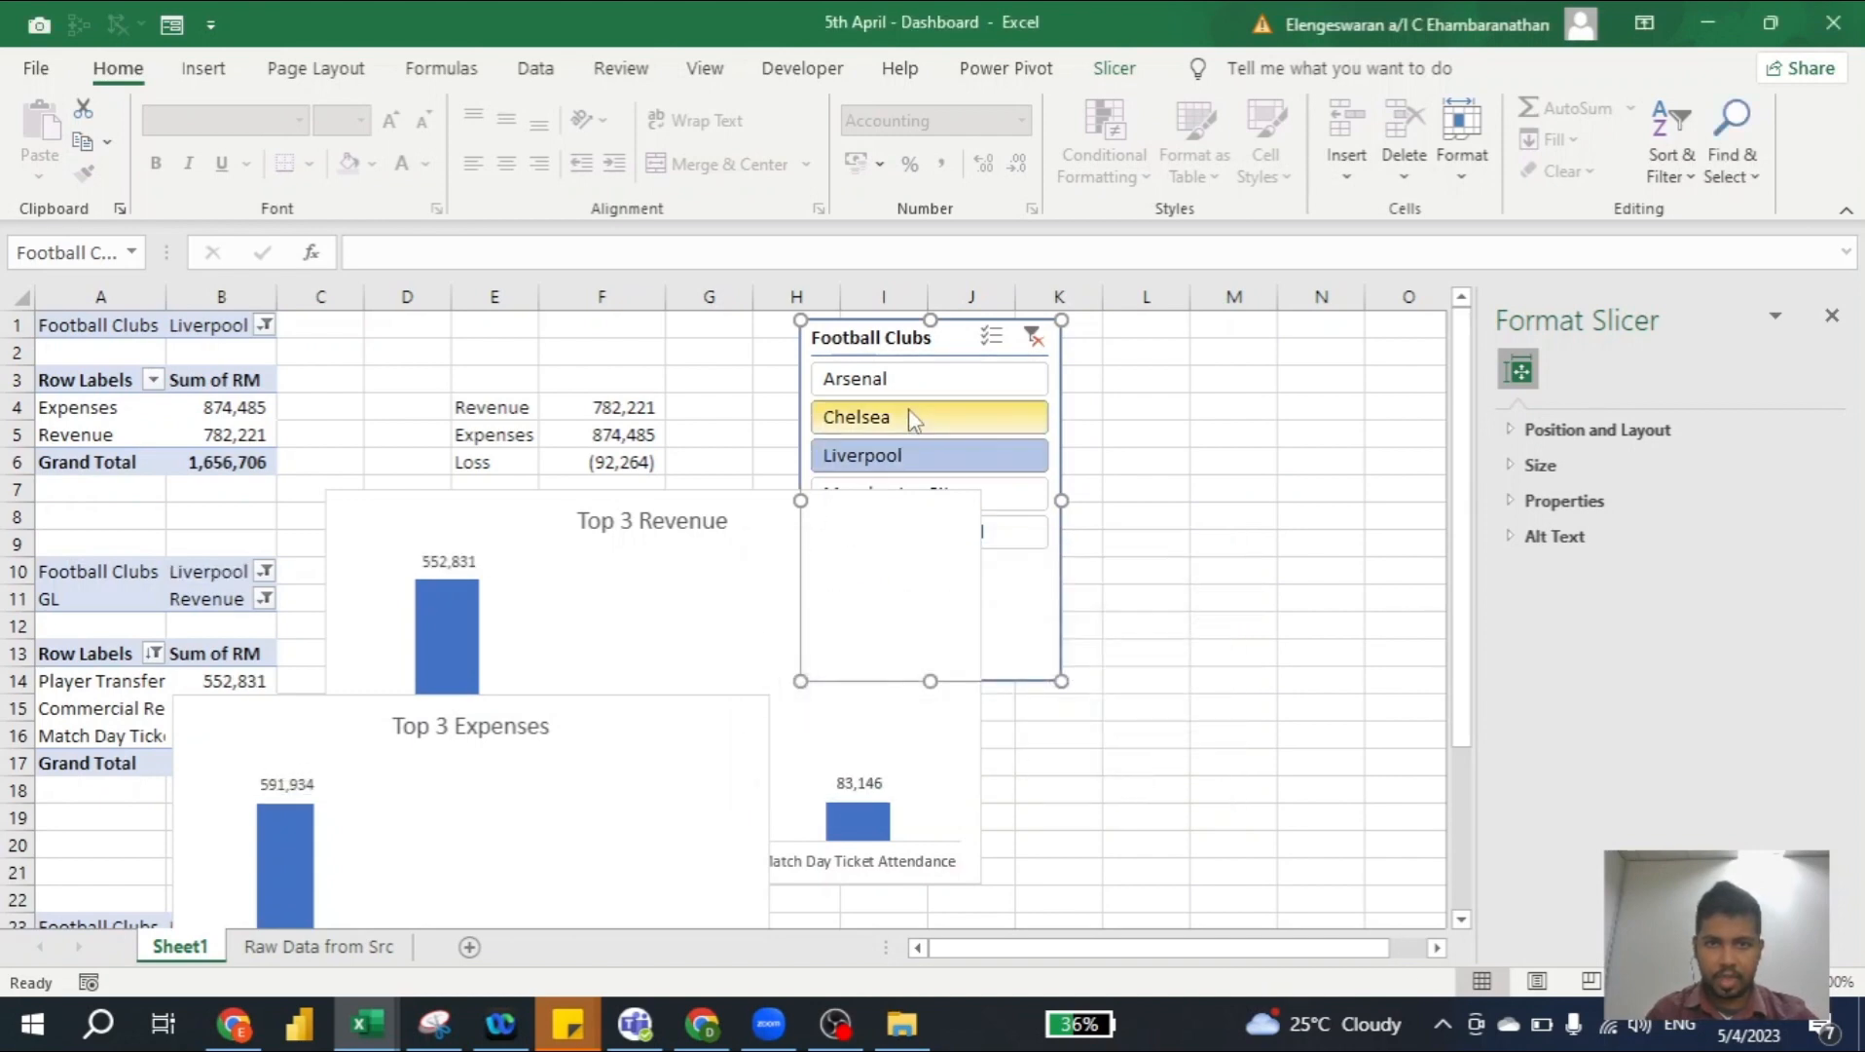
pyautogui.click(888, 380)
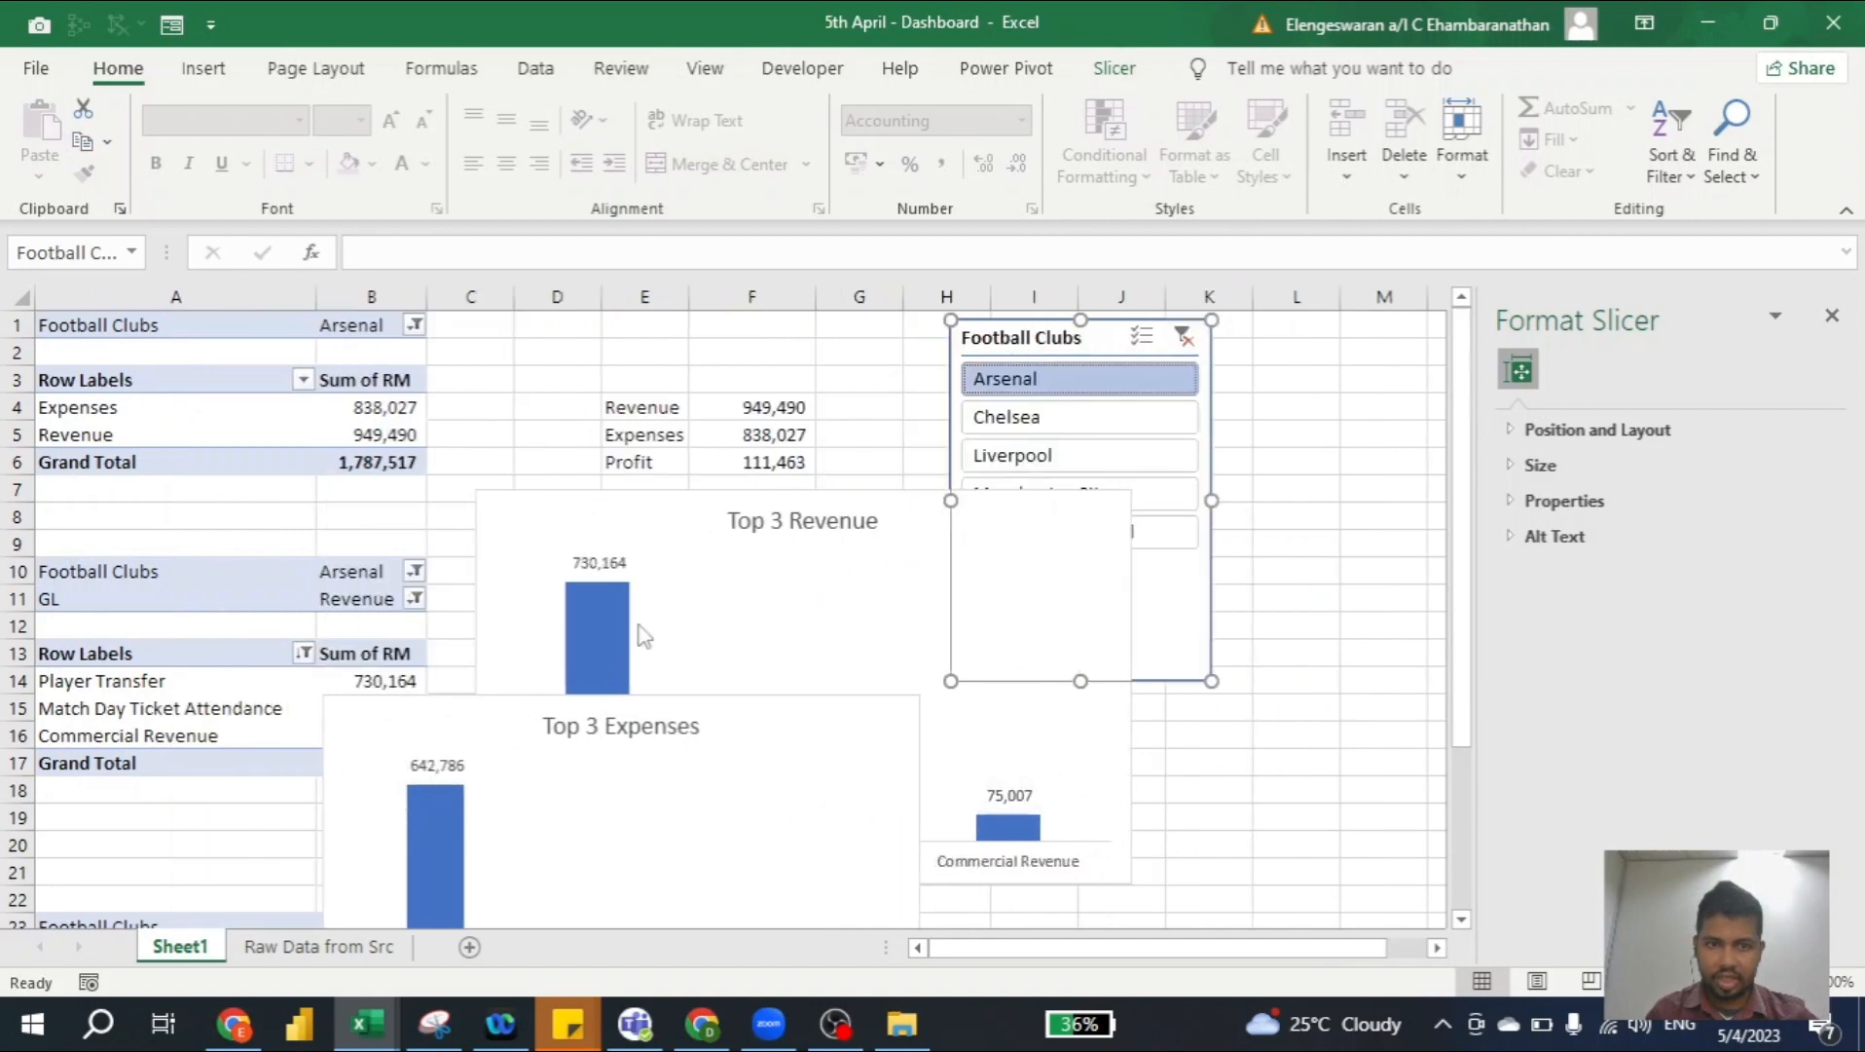
pyautogui.click(1005, 420)
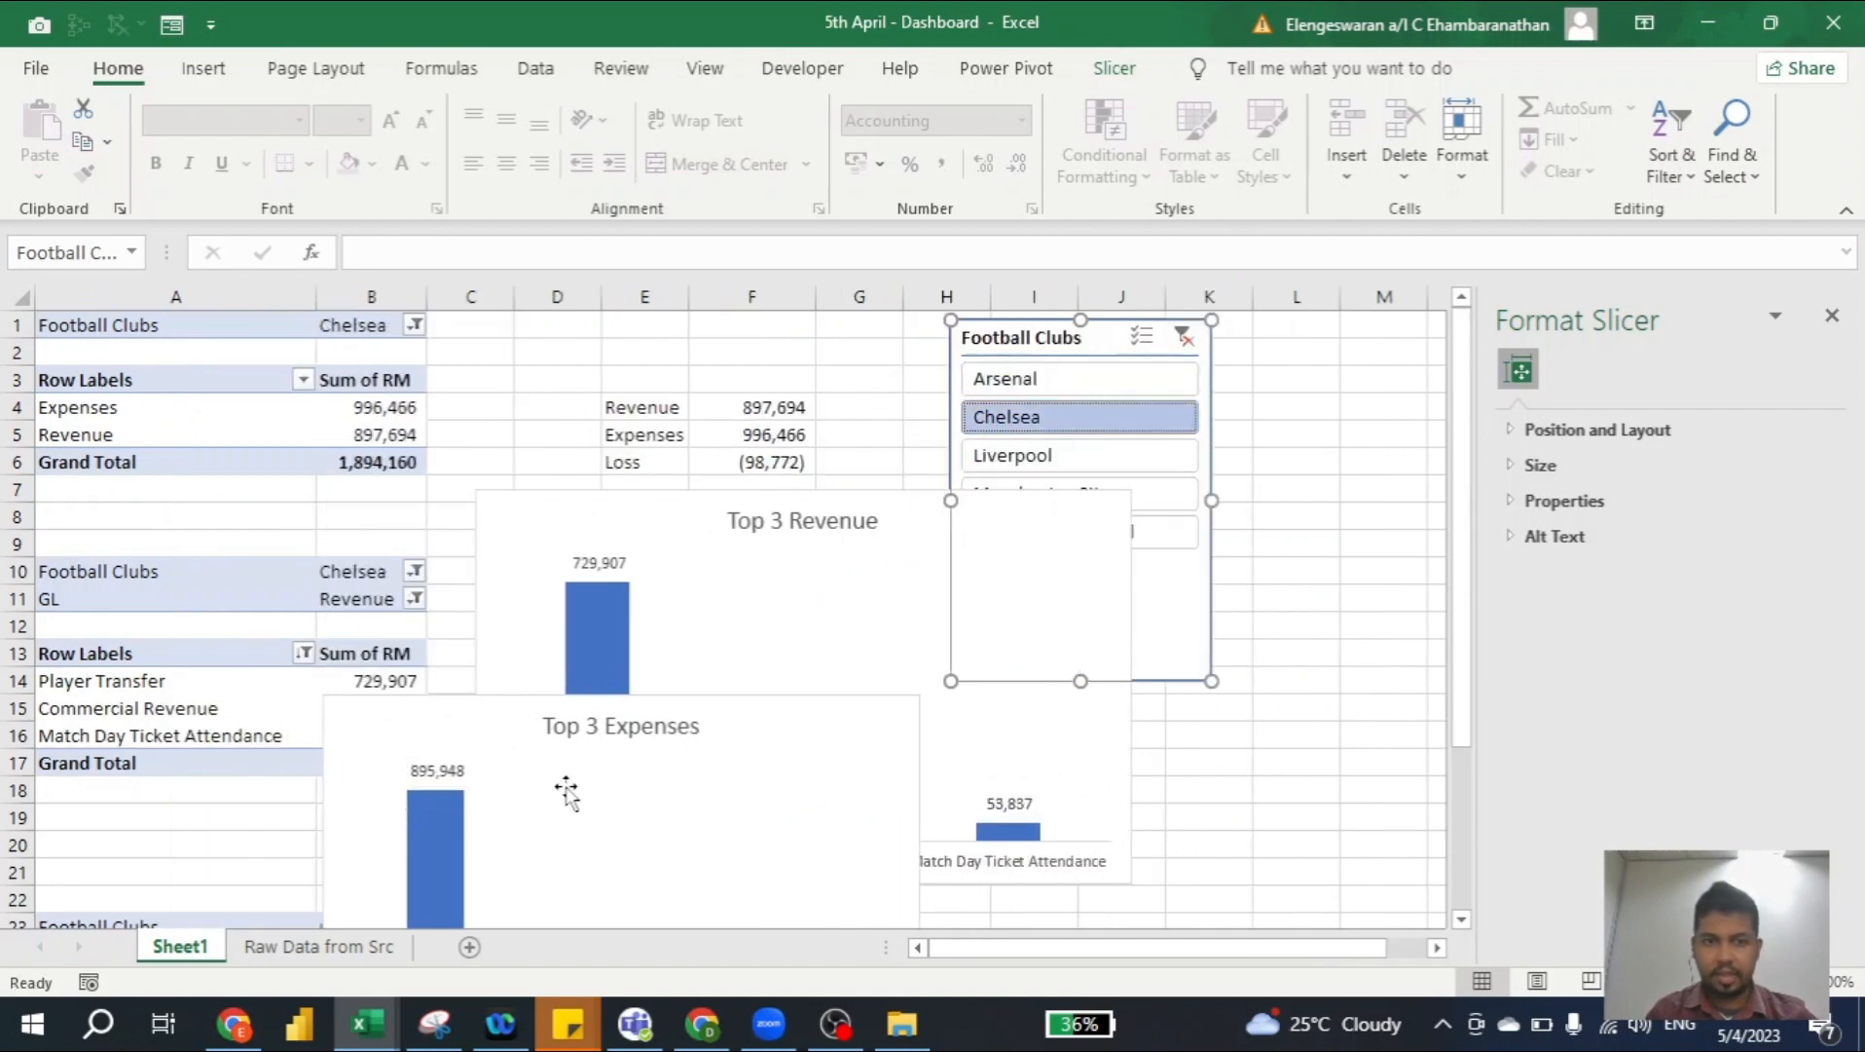
# Rename Sheet1 as Pivot Table, add a blank worksheet before it and close the slicer formatting pane
pyautogui.rightClick(166, 950)
pyautogui.click(321, 655)
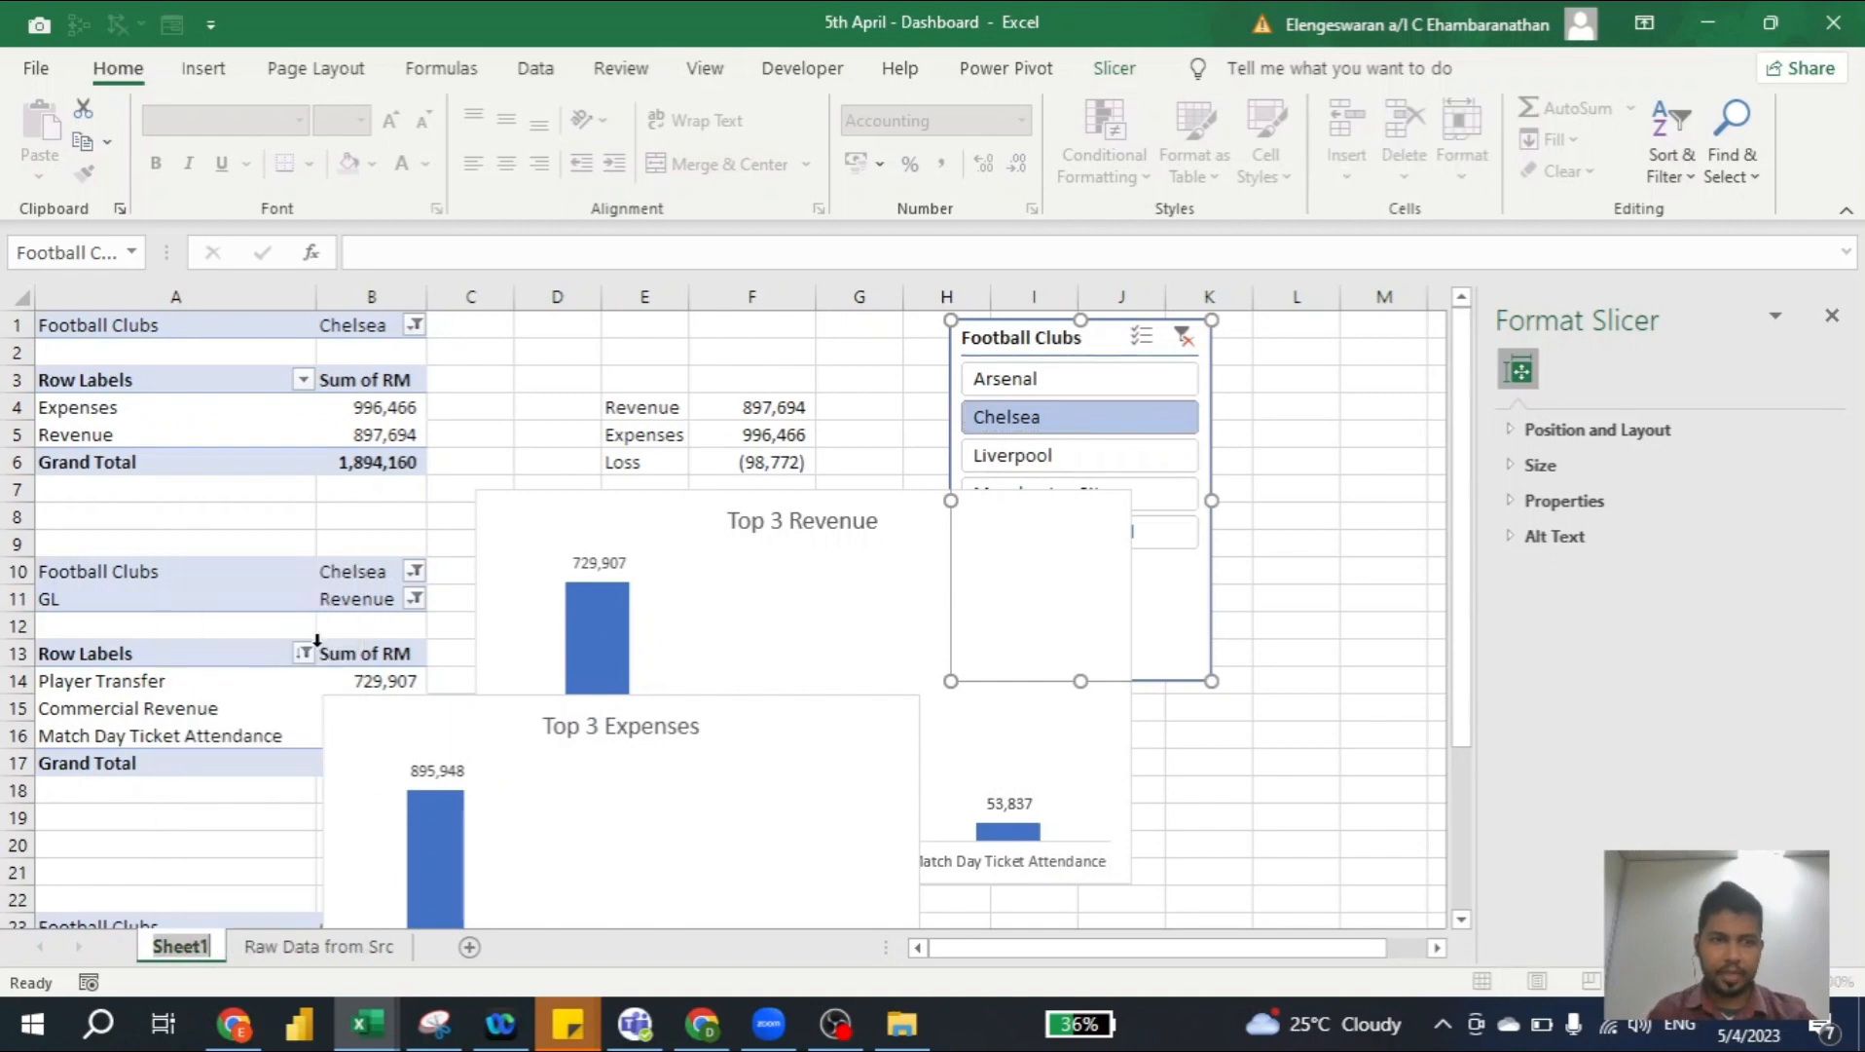
pyautogui.write('Pivot Table')
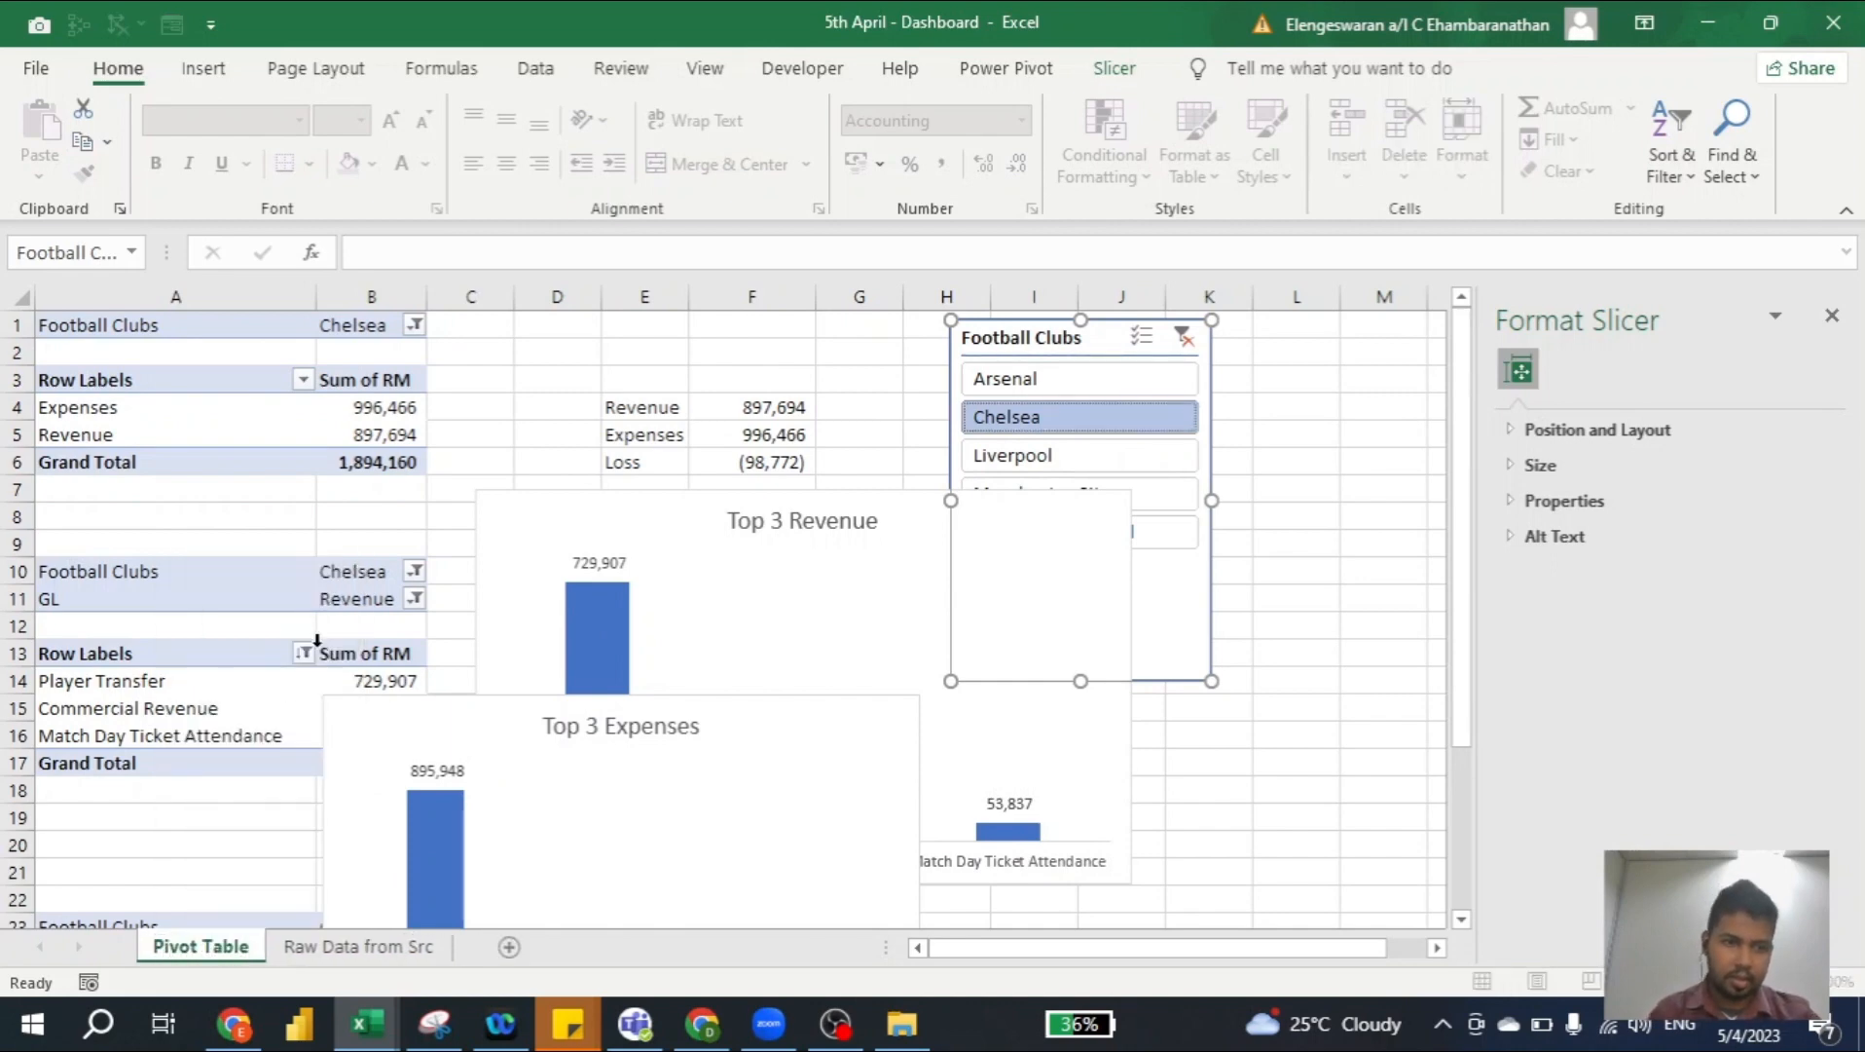
pyautogui.press('Return')
pyautogui.hotkey('shift', 'F11')
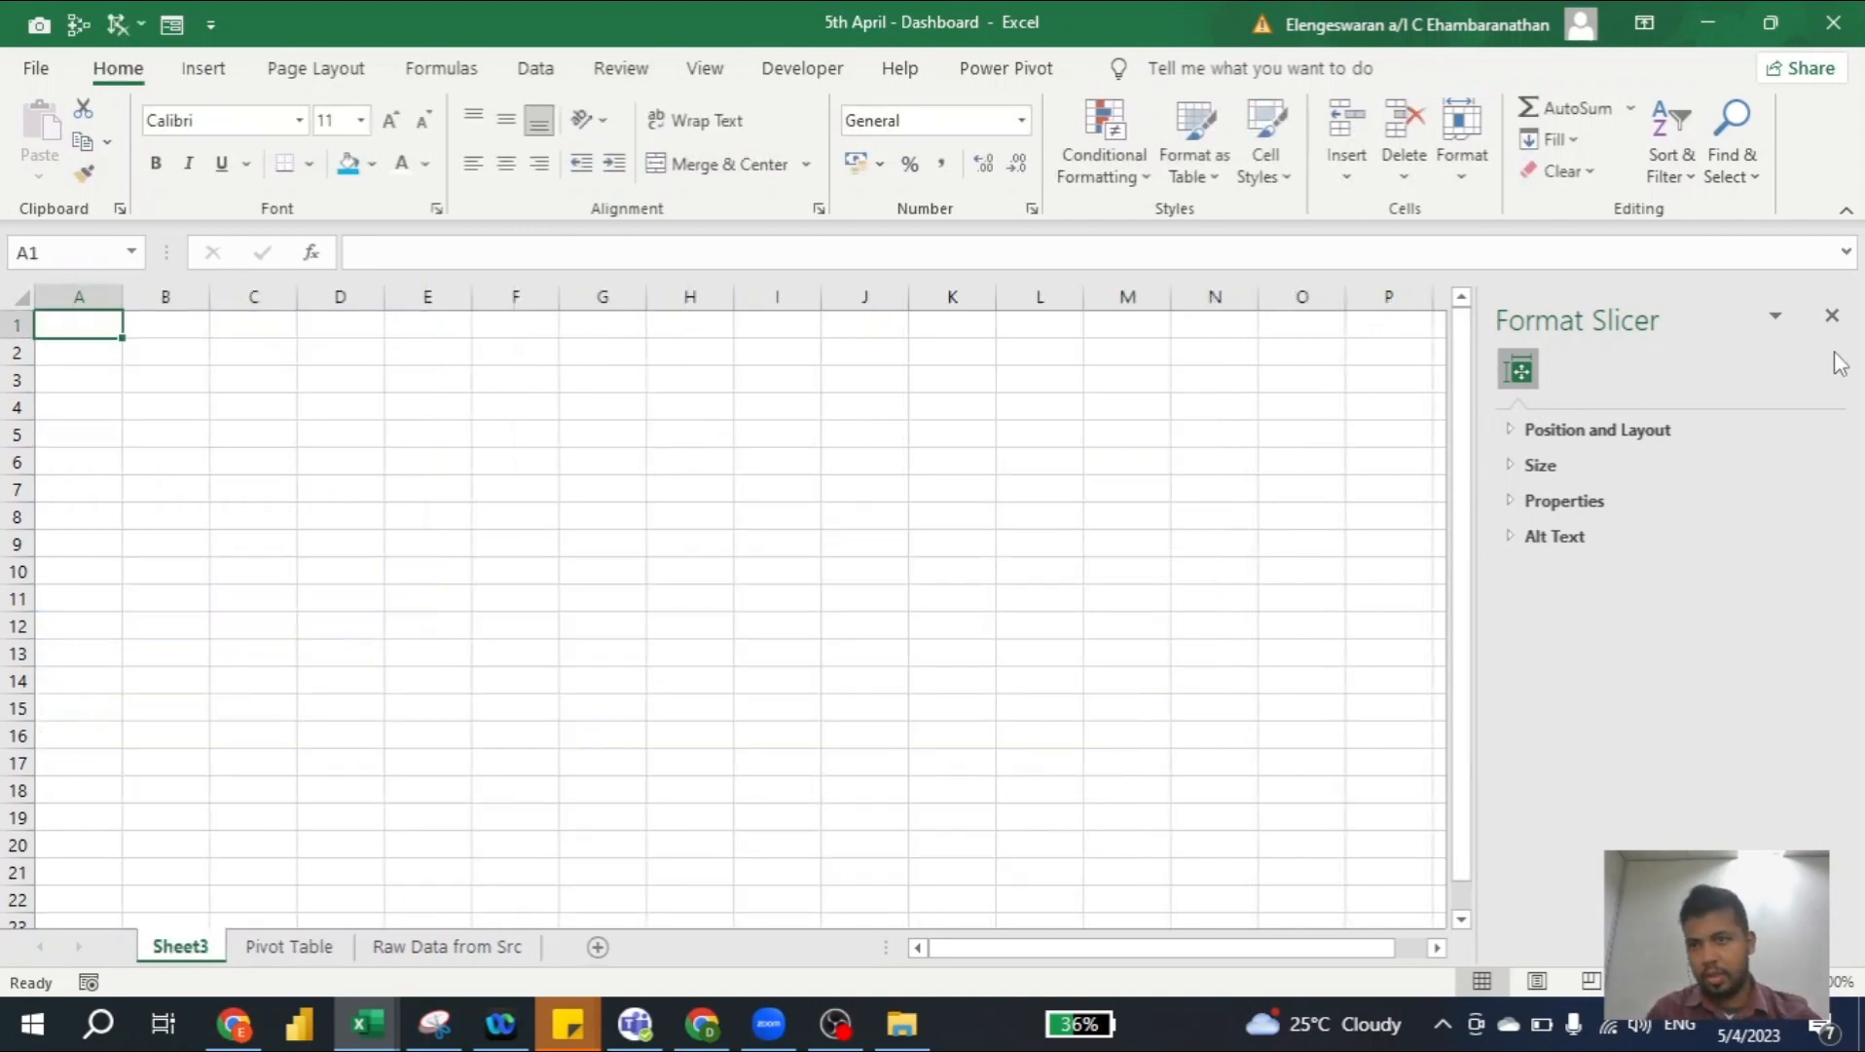
pyautogui.click(1832, 317)
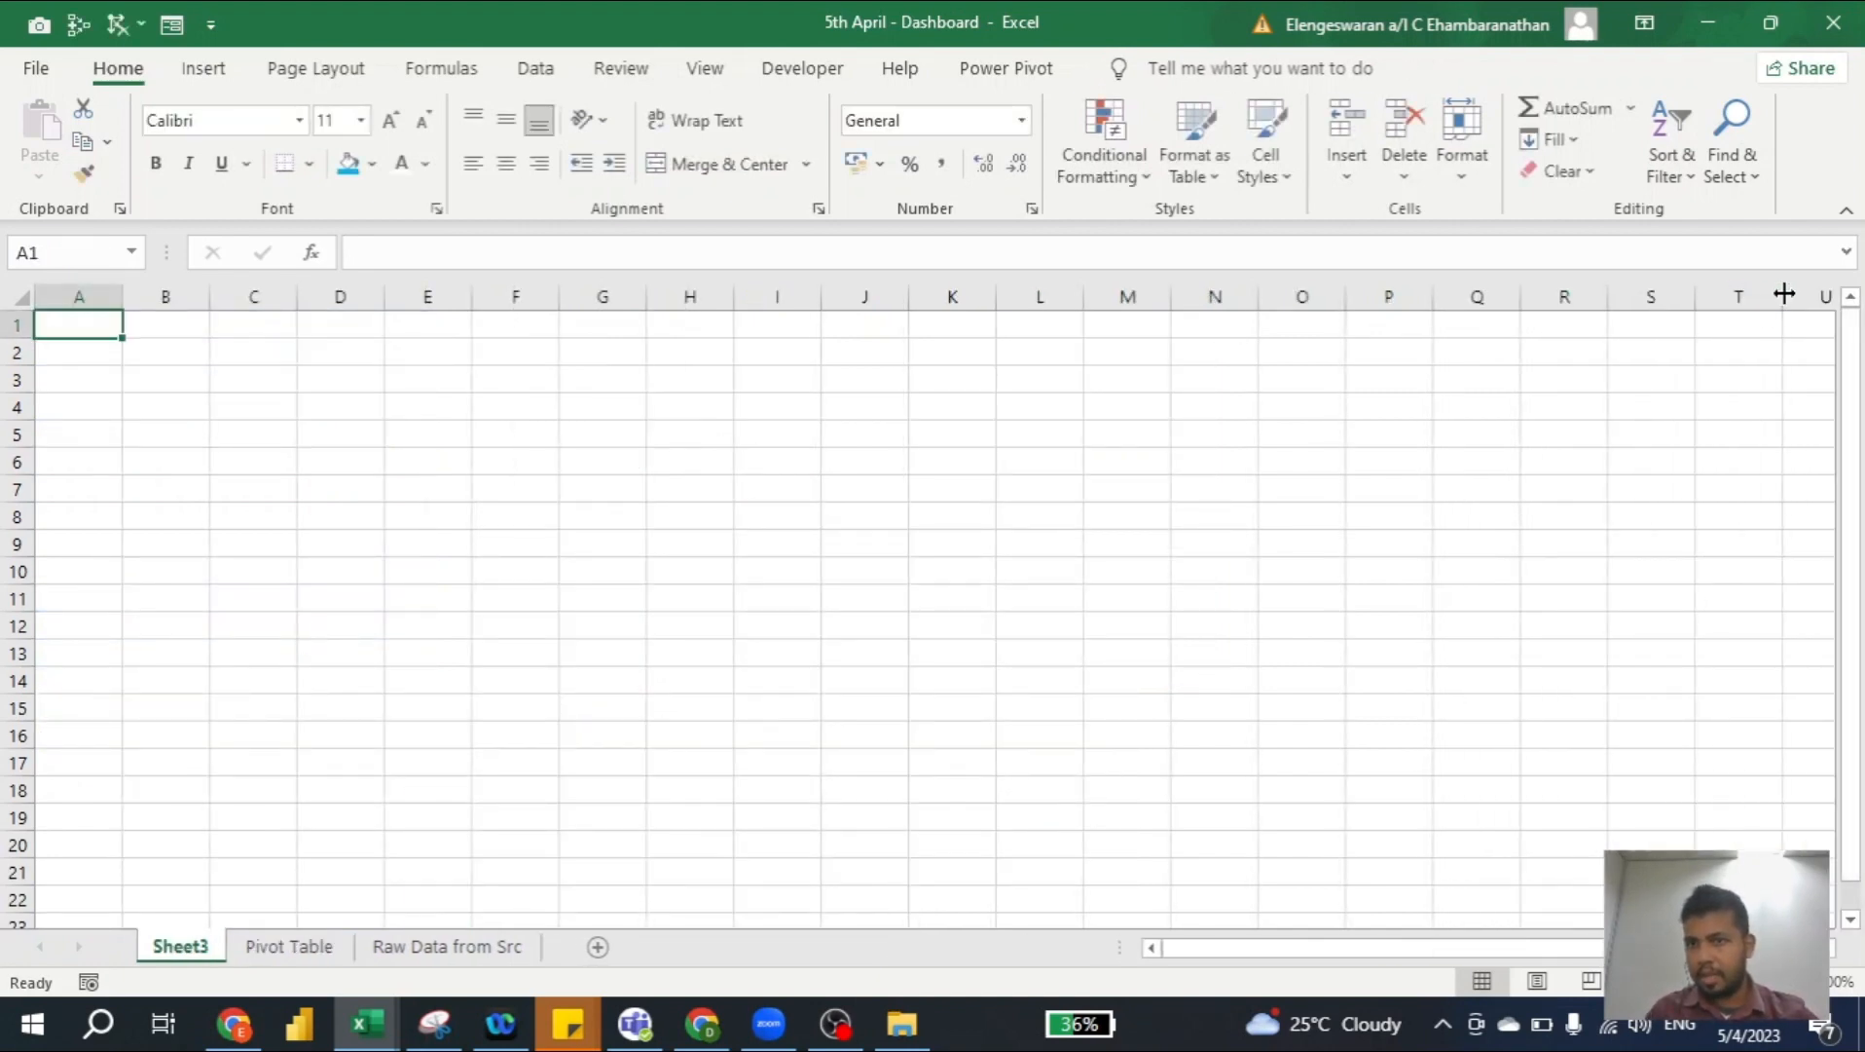
# Widen column T to the edge of the visible sheet and merge and center the range A1:T3
pyautogui.moveTo(1774, 298); pyautogui.dragTo(1834, 299)
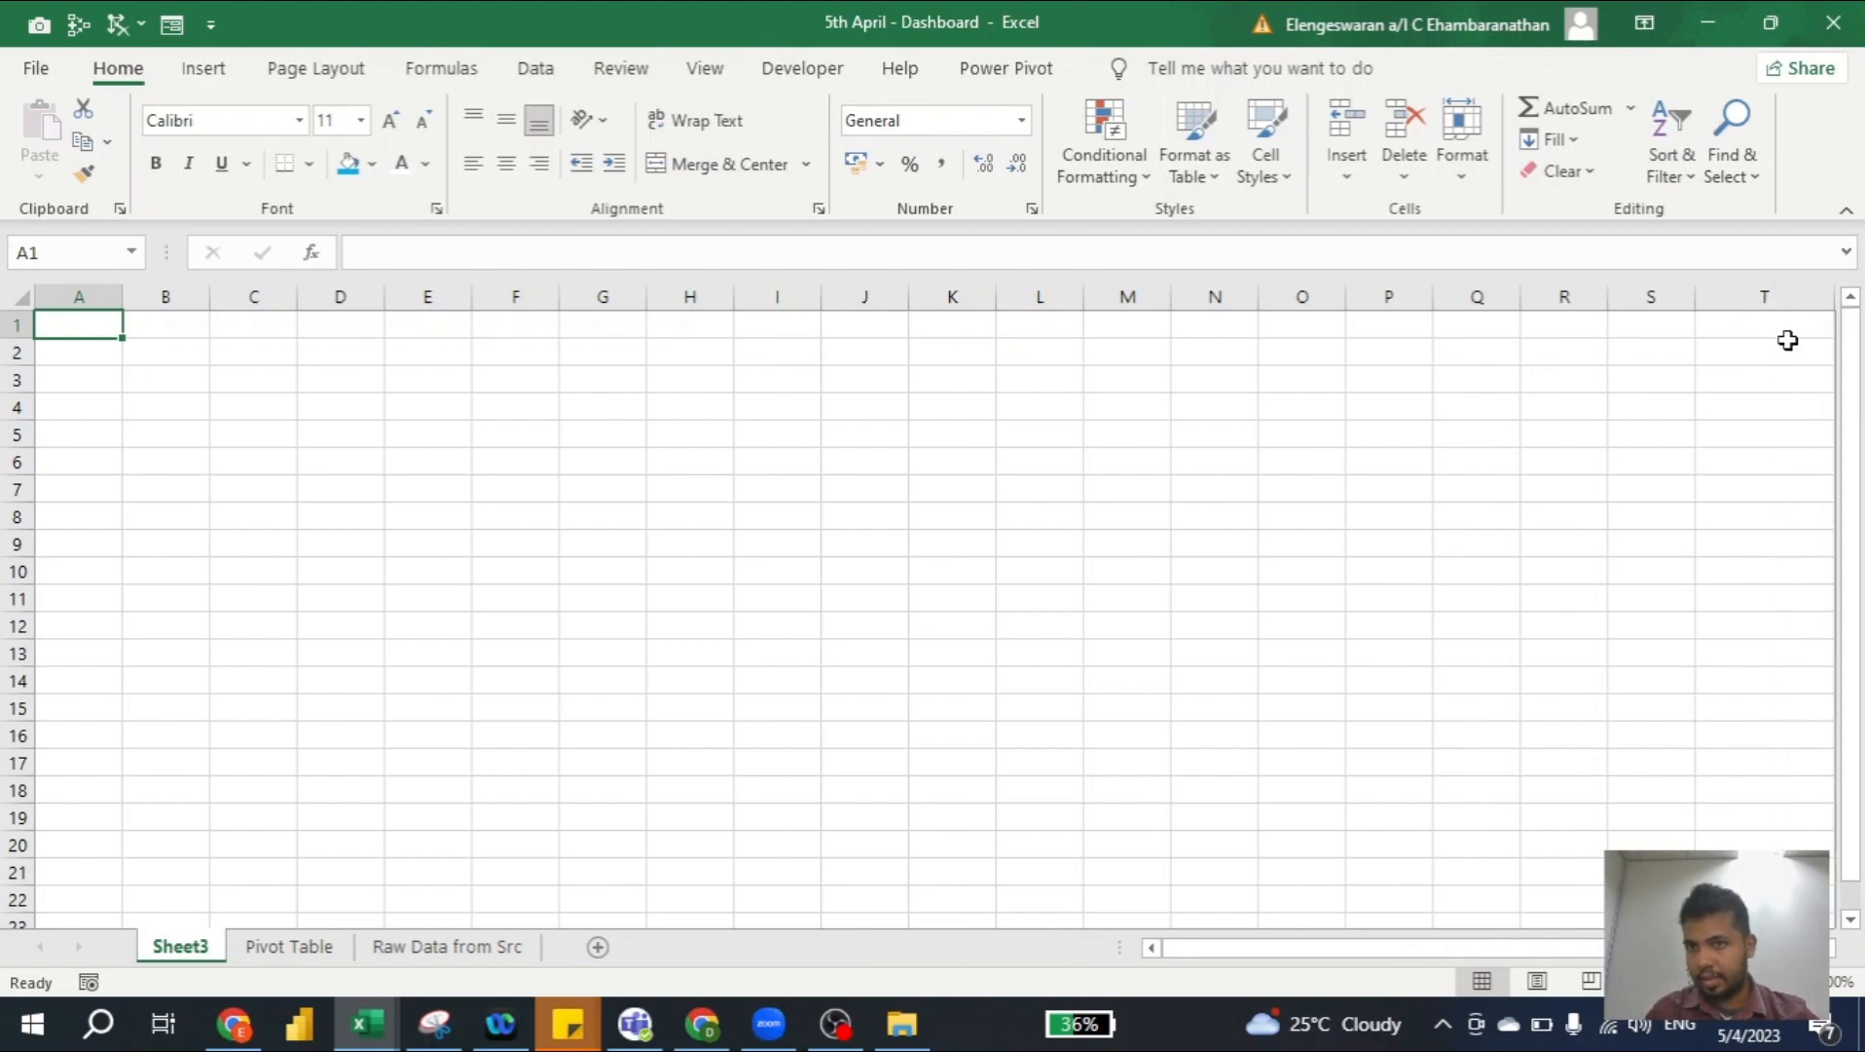
pyautogui.click(1783, 343)
pyautogui.press('Down')
pyautogui.hotkey('ctrl', 'shift', 'Home')
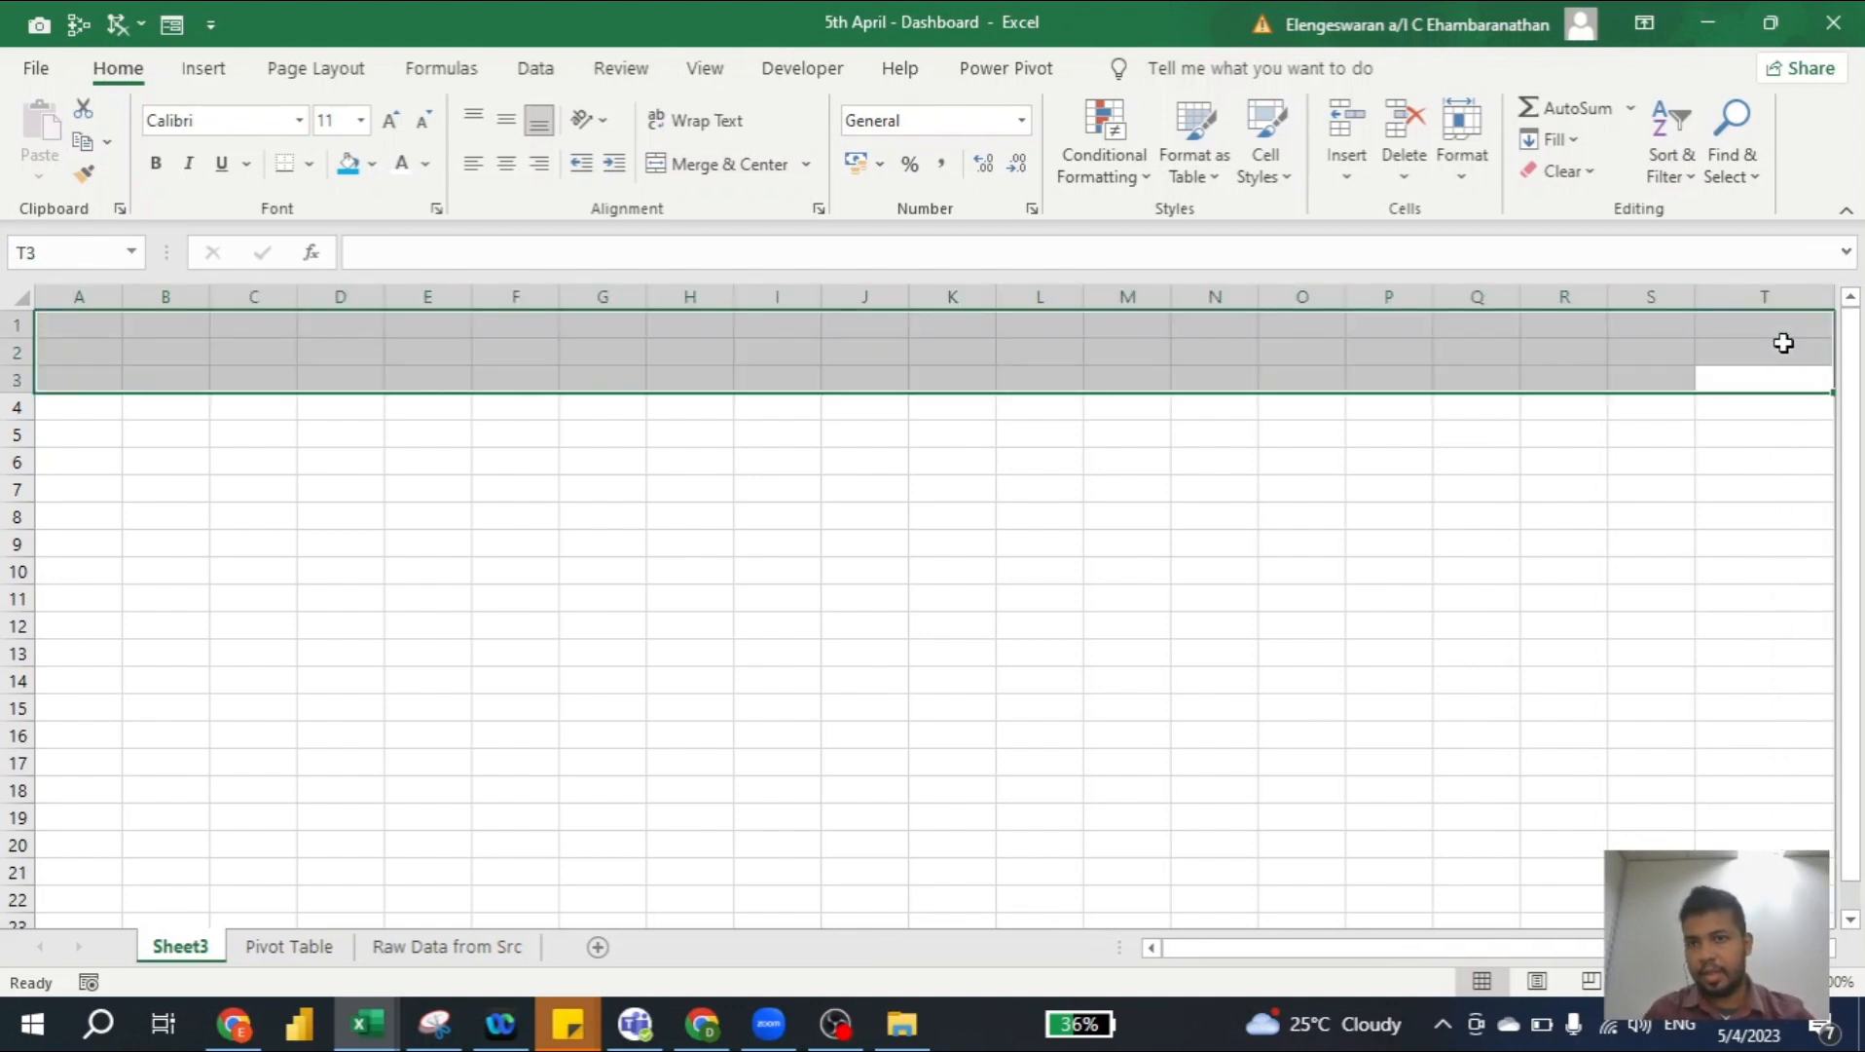
pyautogui.press('alt')
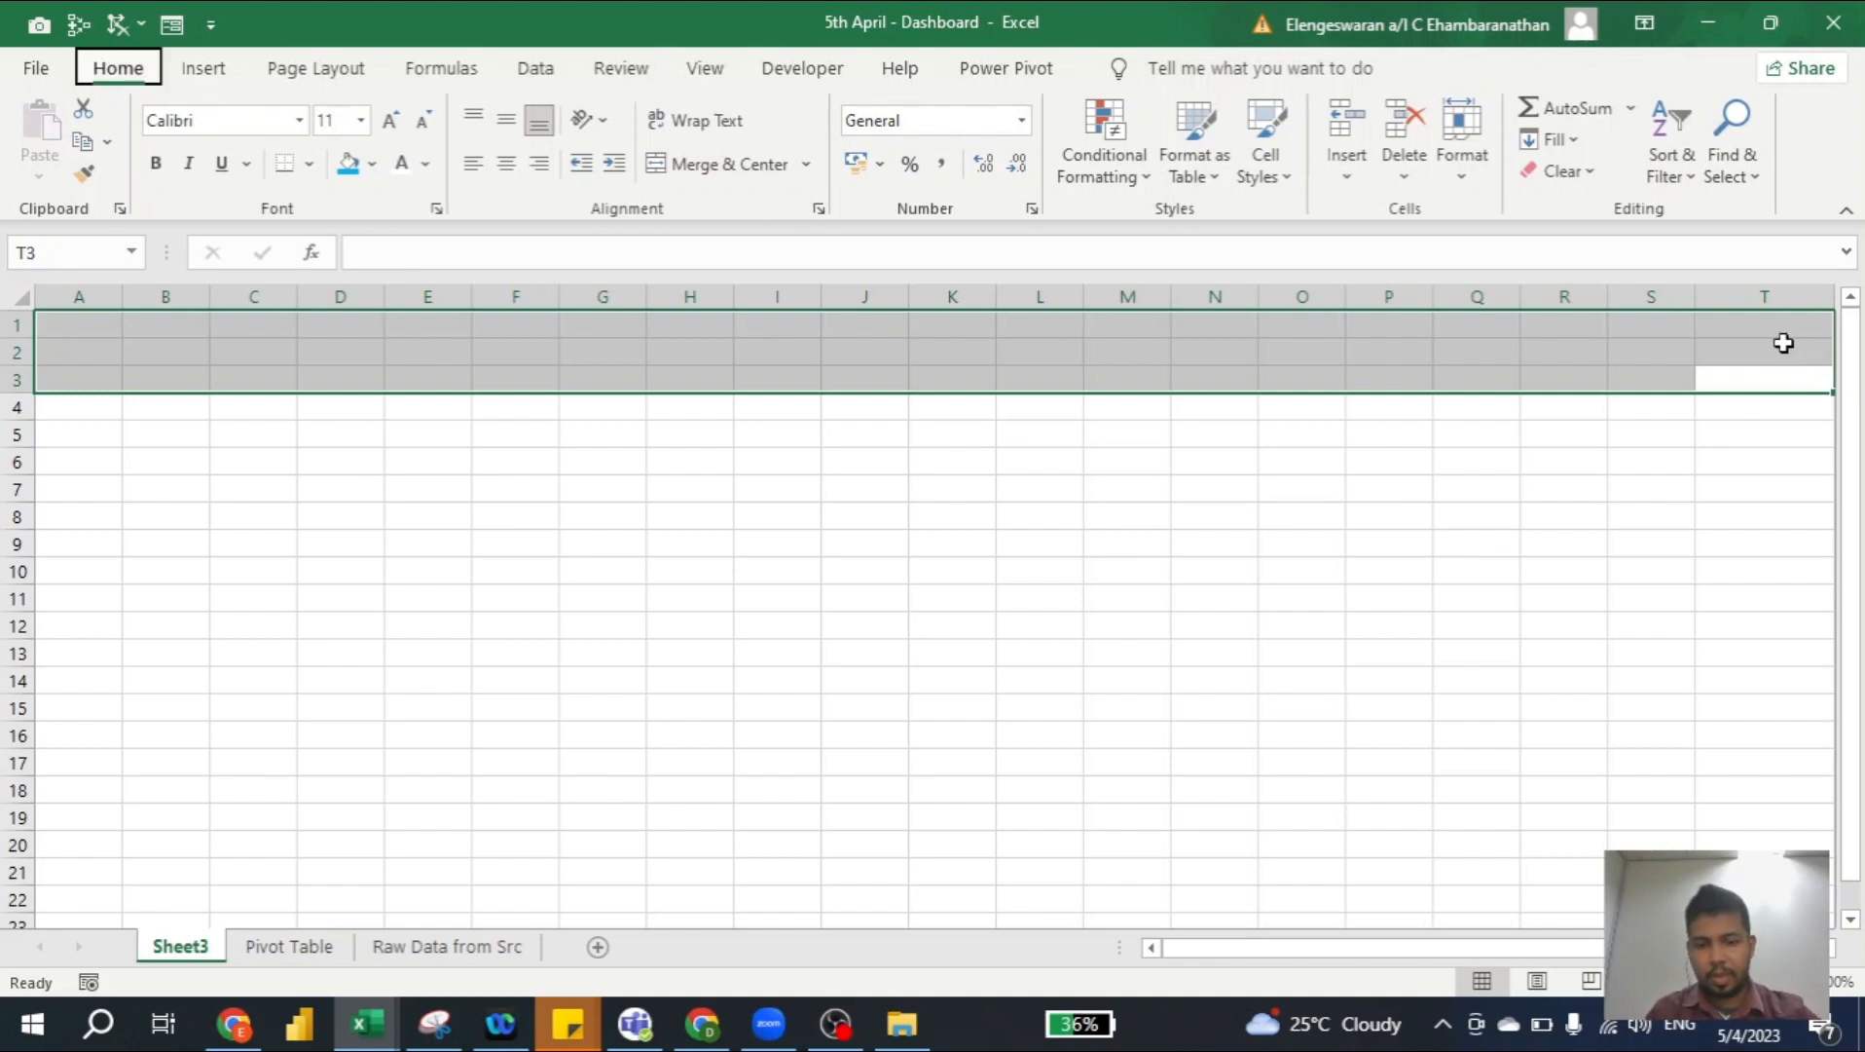
pyautogui.write('hmc')
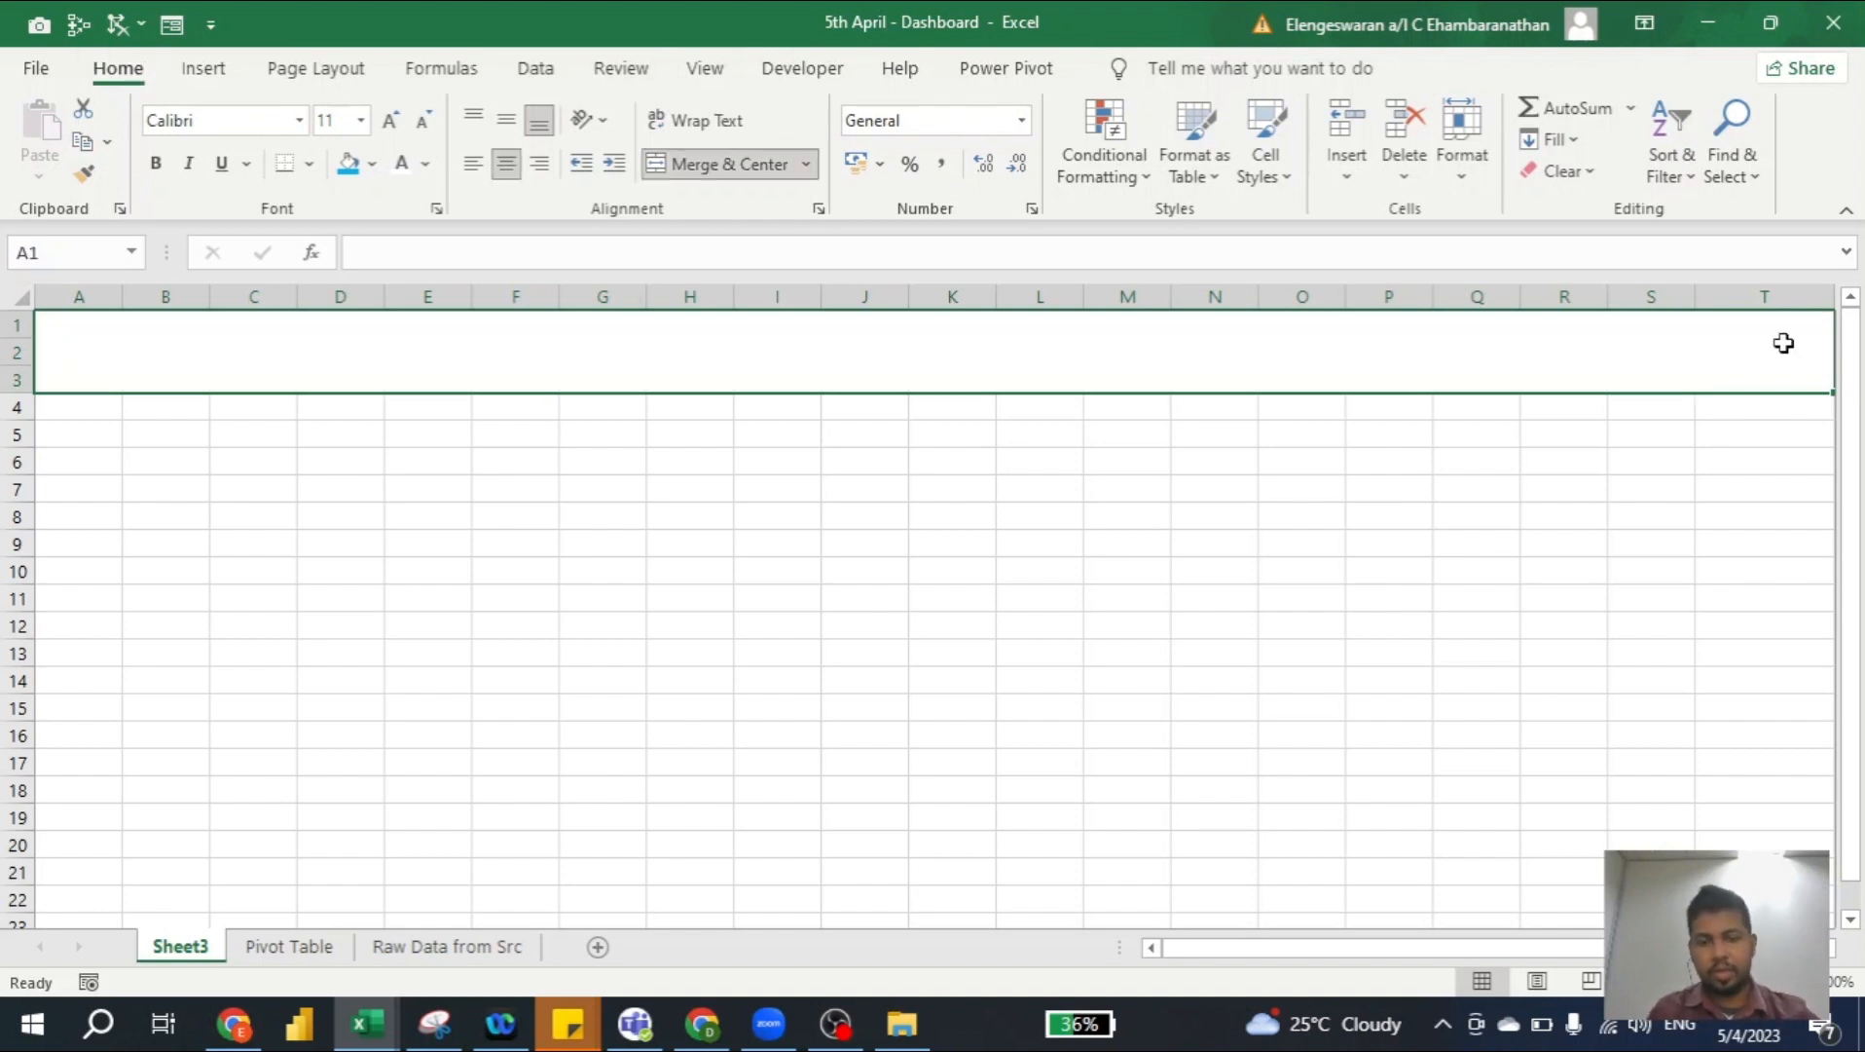
# Enter the title "Financial Performance of Football Clubs" in the merged cell A1
pyautogui.write('Financial Pe')
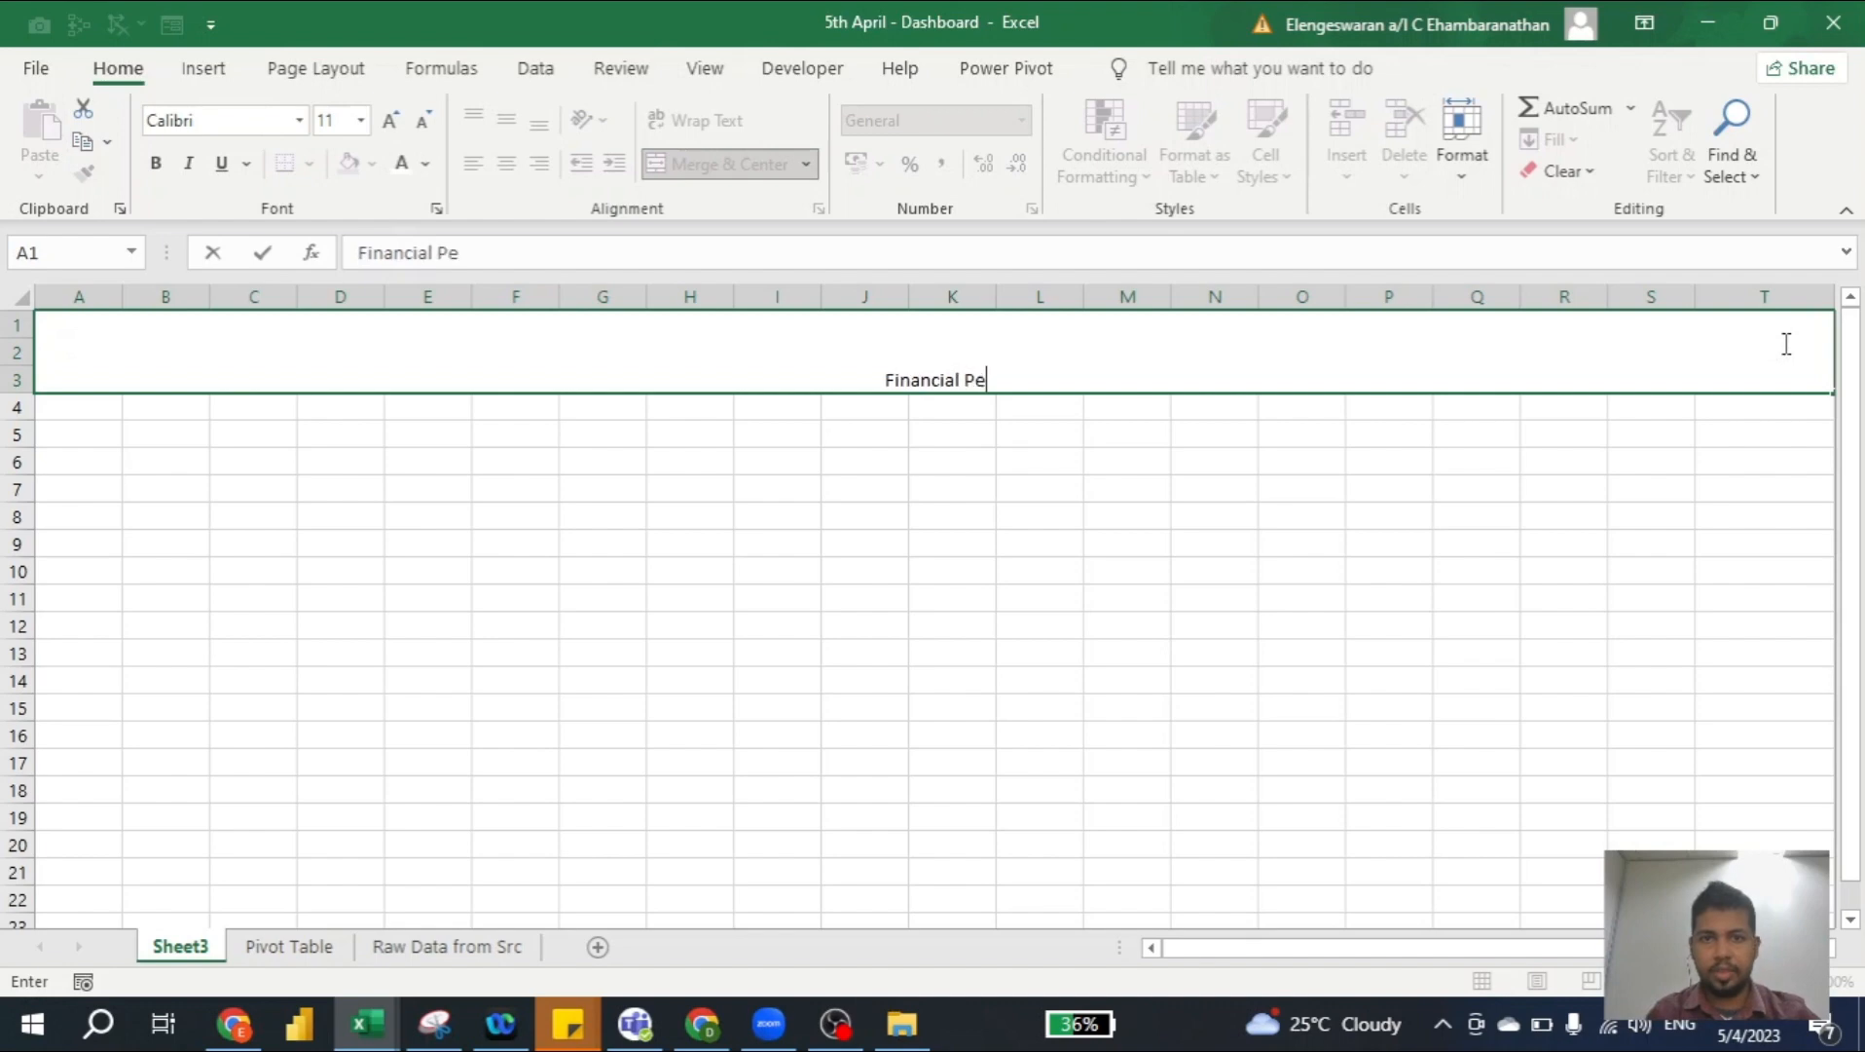
pyautogui.write('rformance of ')
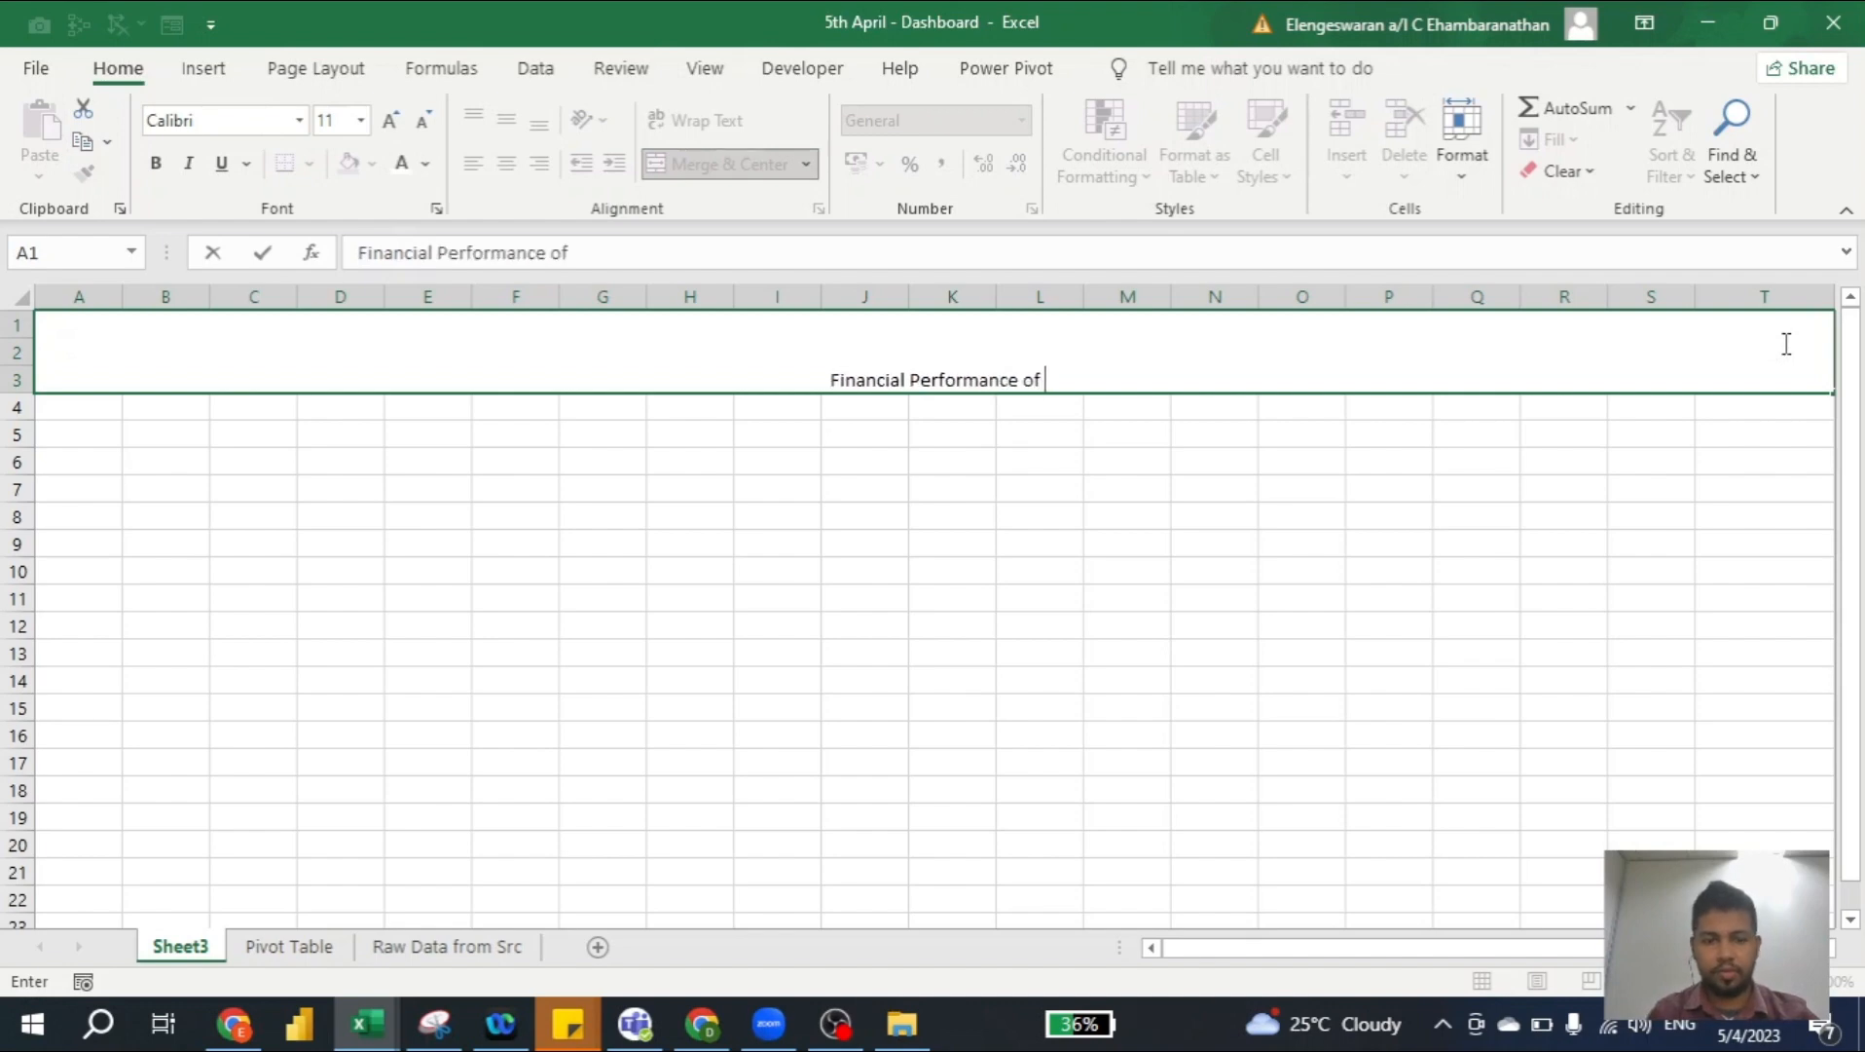
pyautogui.write('Football Clubs')
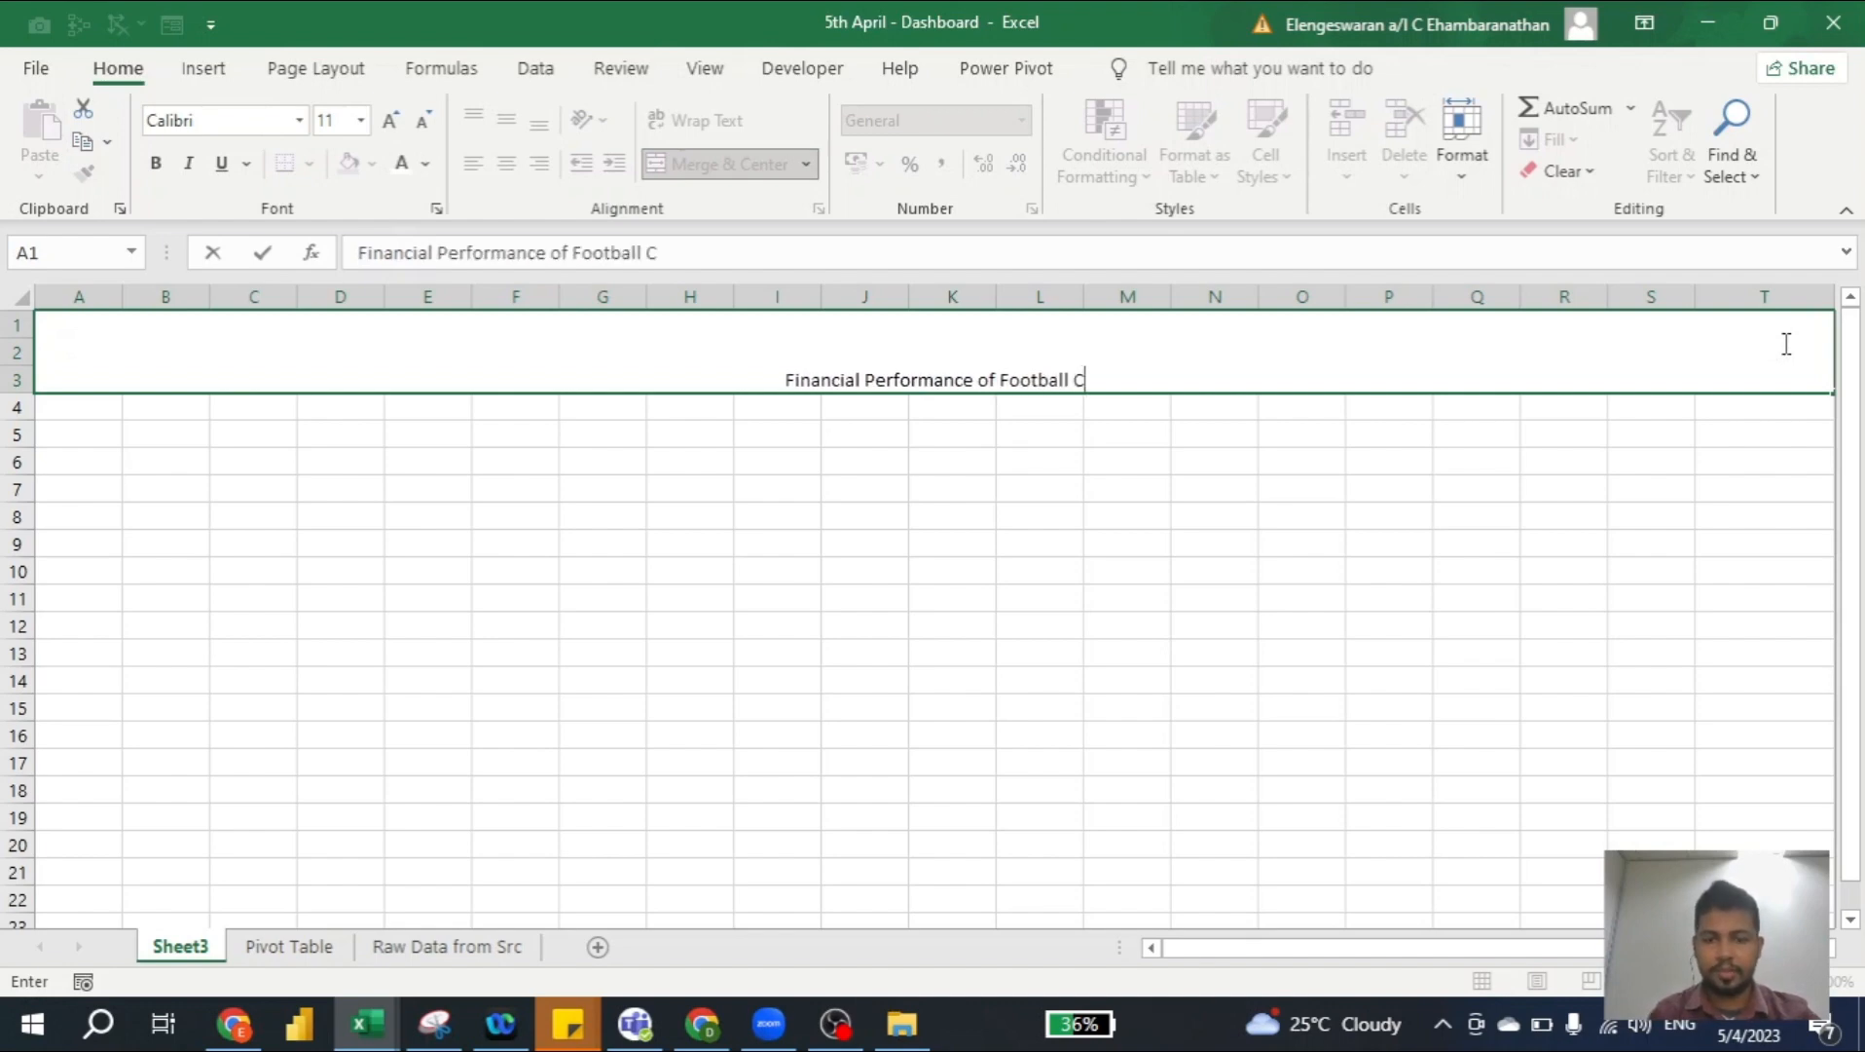
pyautogui.press('Return')
# Middle-align the title vertically and enlarge its font to size 36
pyautogui.click(1783, 343)
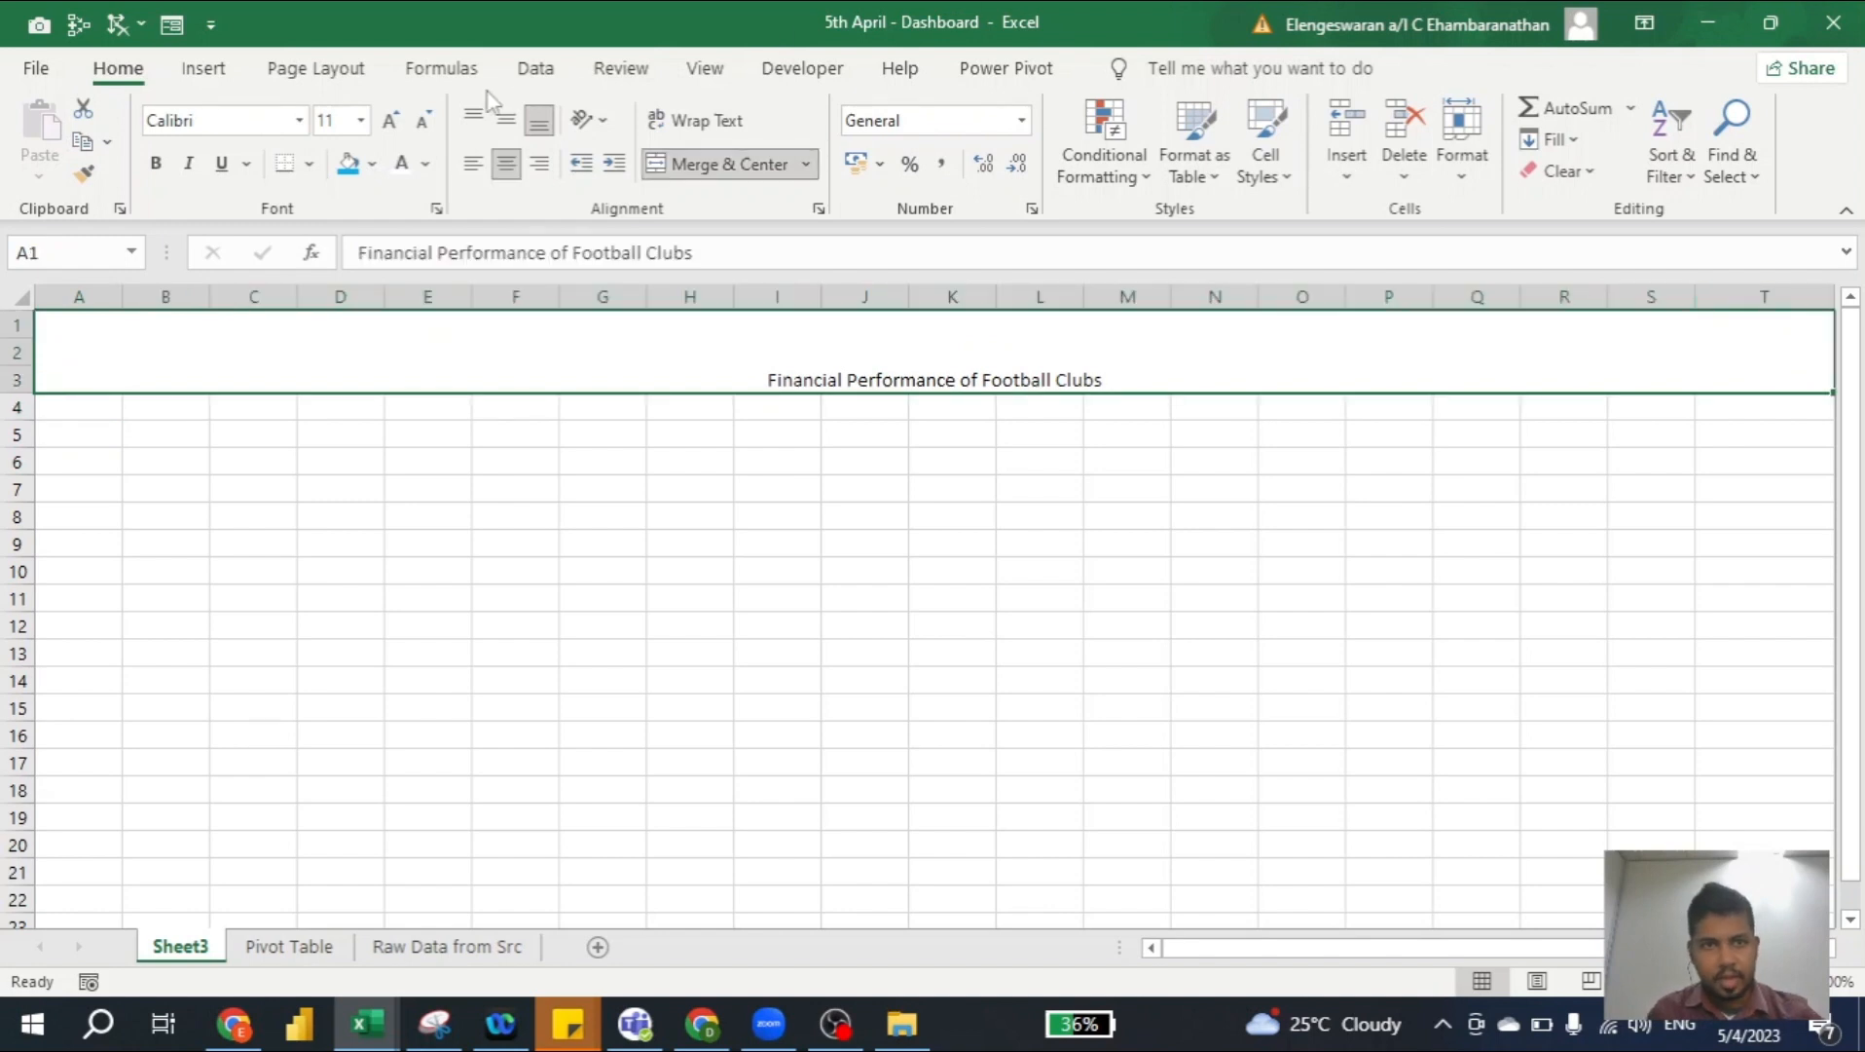
pyautogui.click(508, 121)
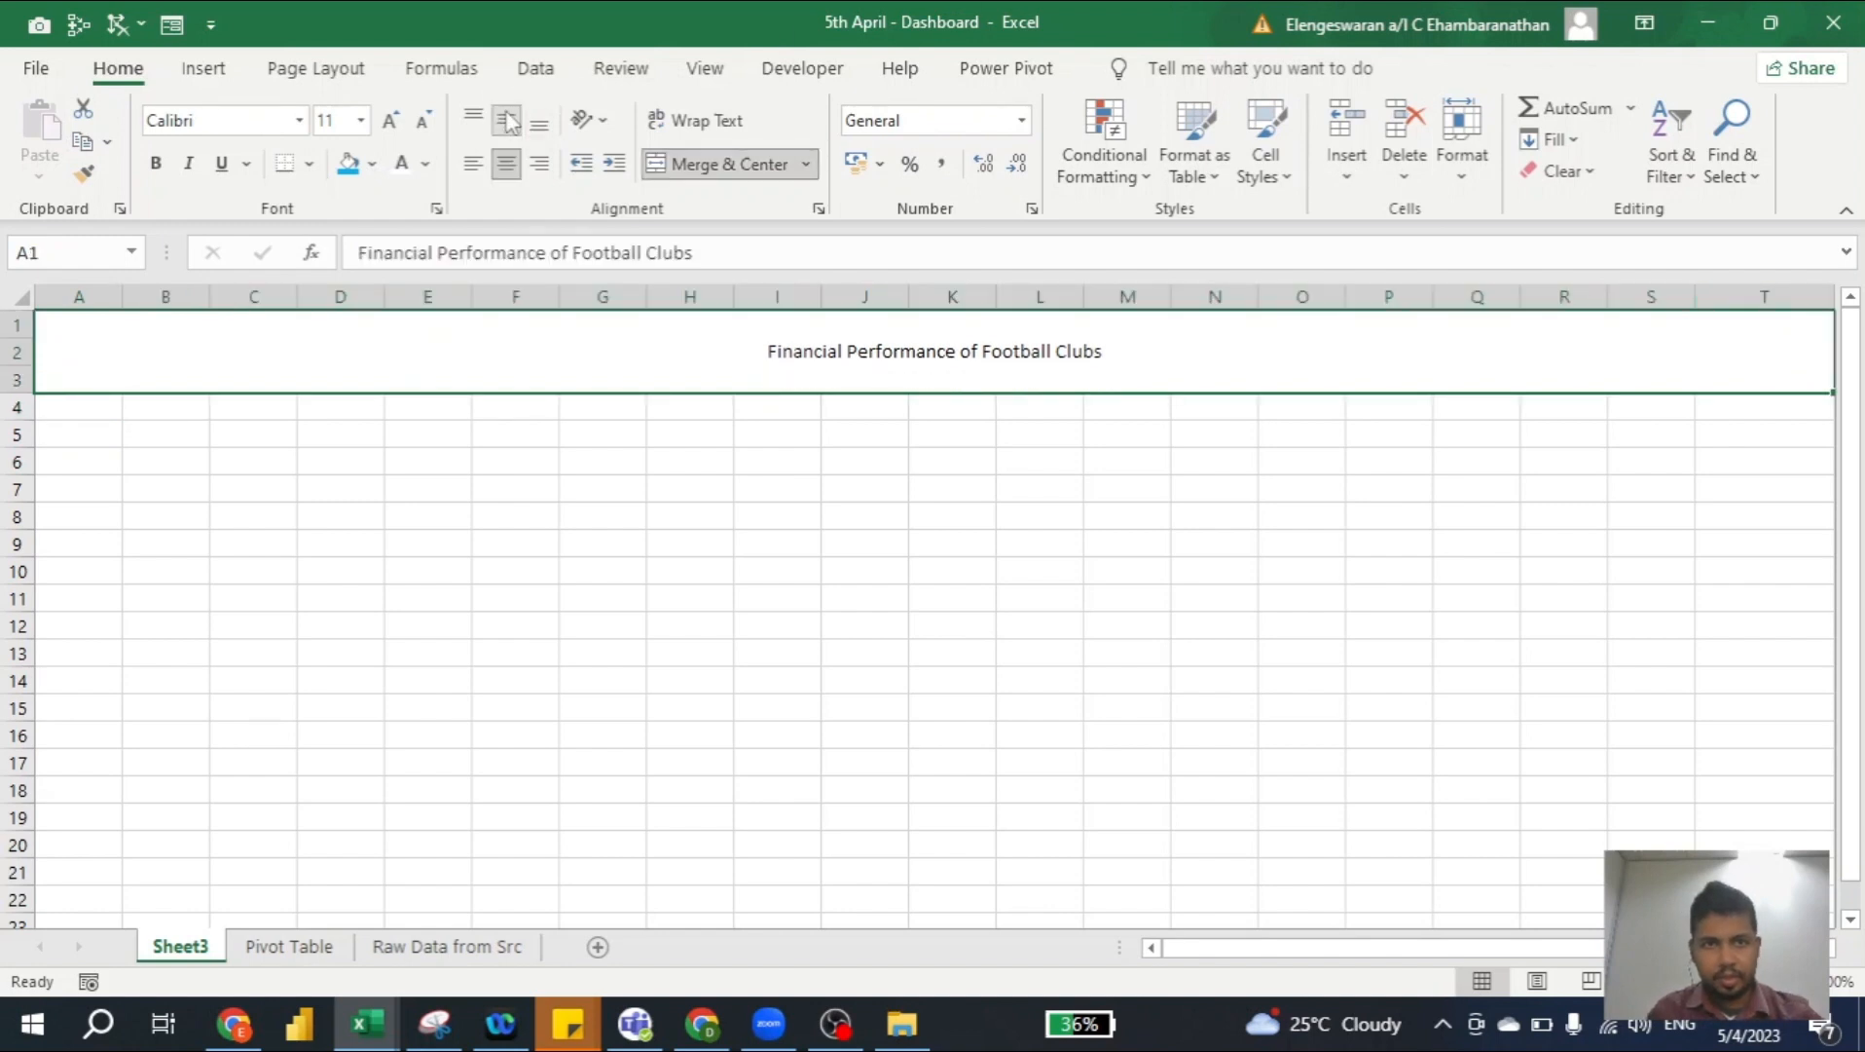
pyautogui.click(391, 121)
pyautogui.click(391, 121)
pyautogui.click(390, 121)
pyautogui.click(390, 121)
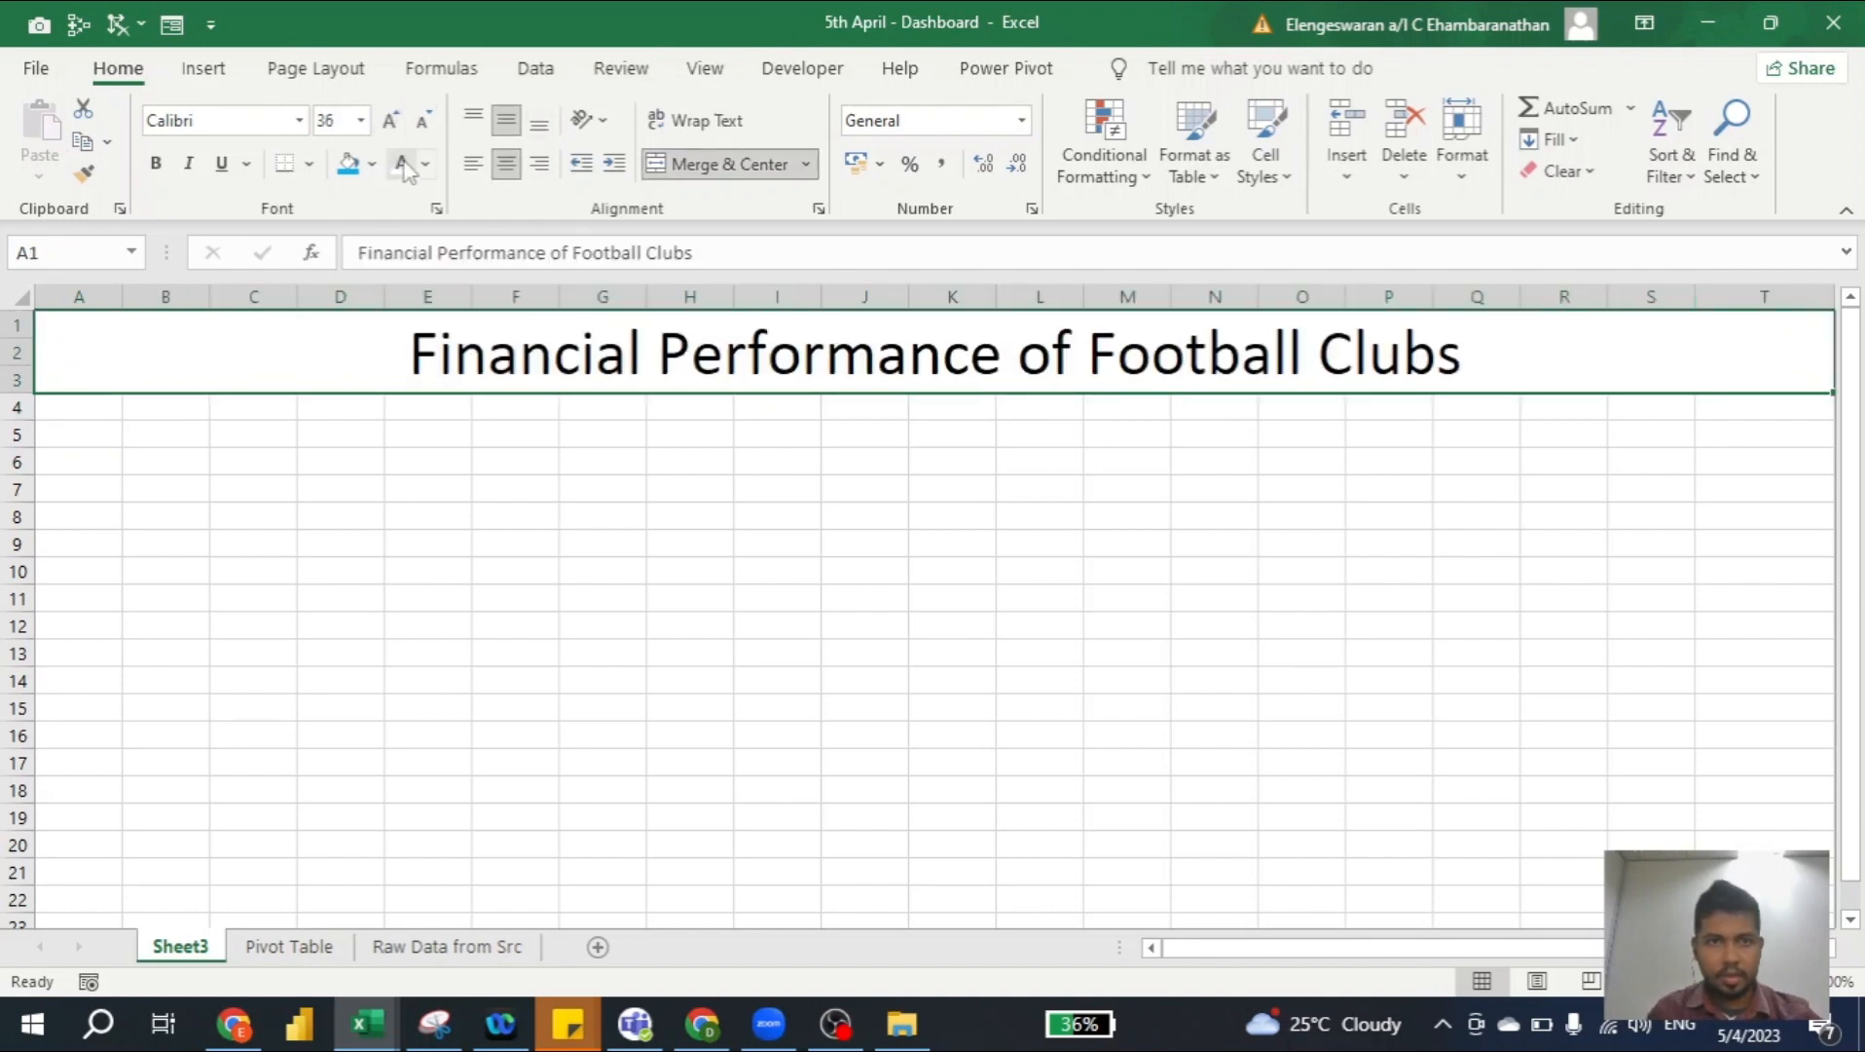
# Format the title banner with bold white text on a dark blue fill
pyautogui.click(404, 165)
pyautogui.click(370, 166)
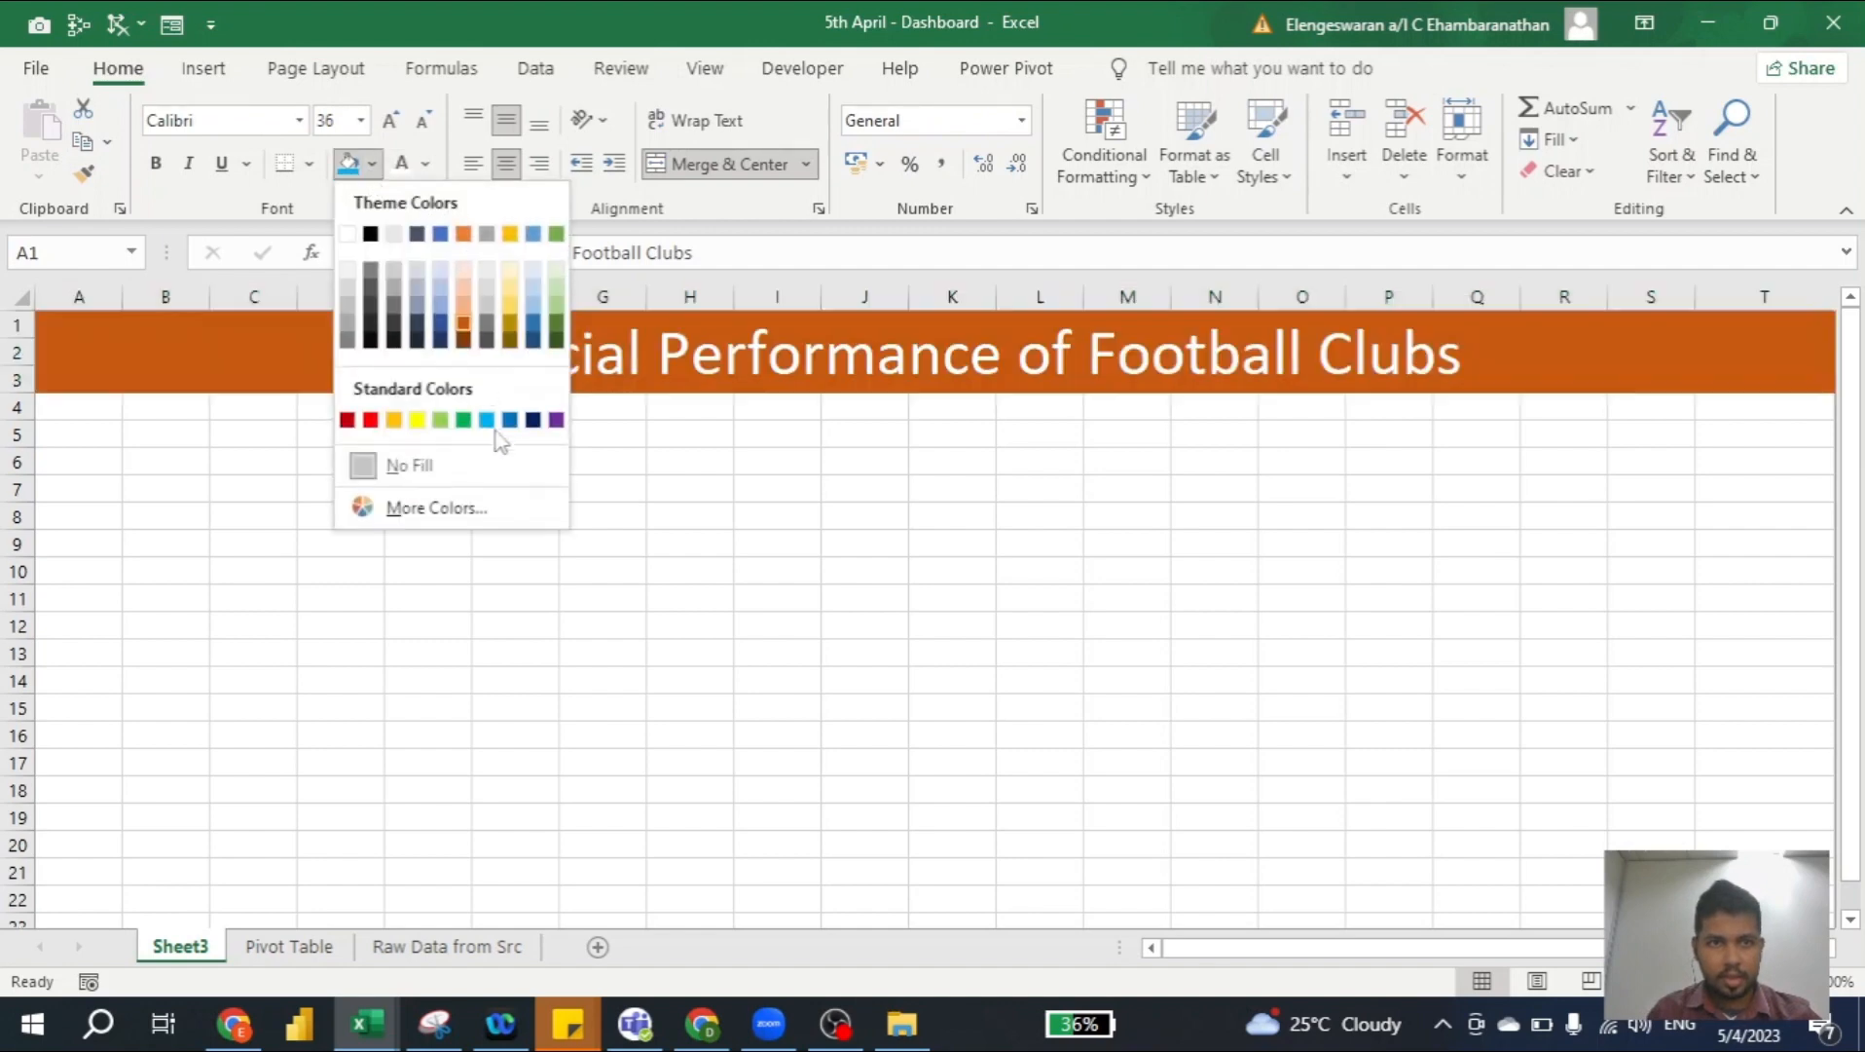
pyautogui.click(531, 421)
pyautogui.hotkey('ctrl', 'b')
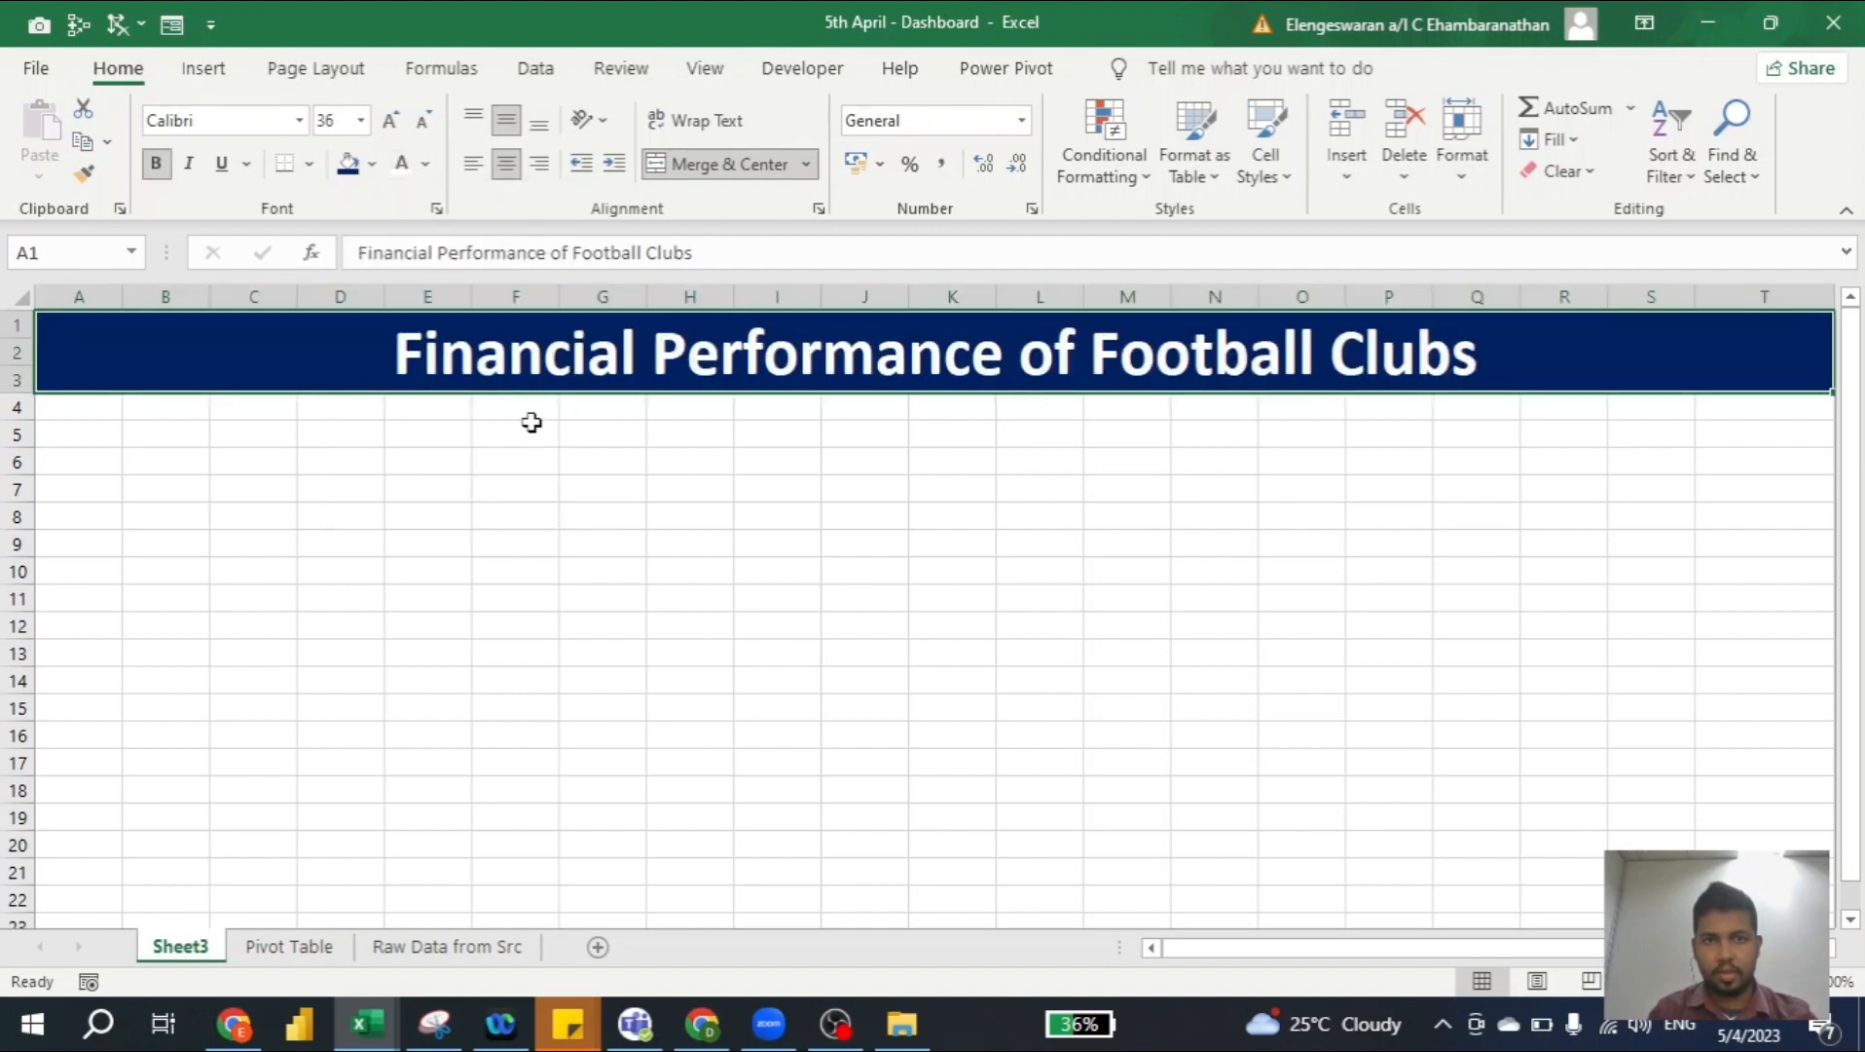
pyautogui.click(366, 436)
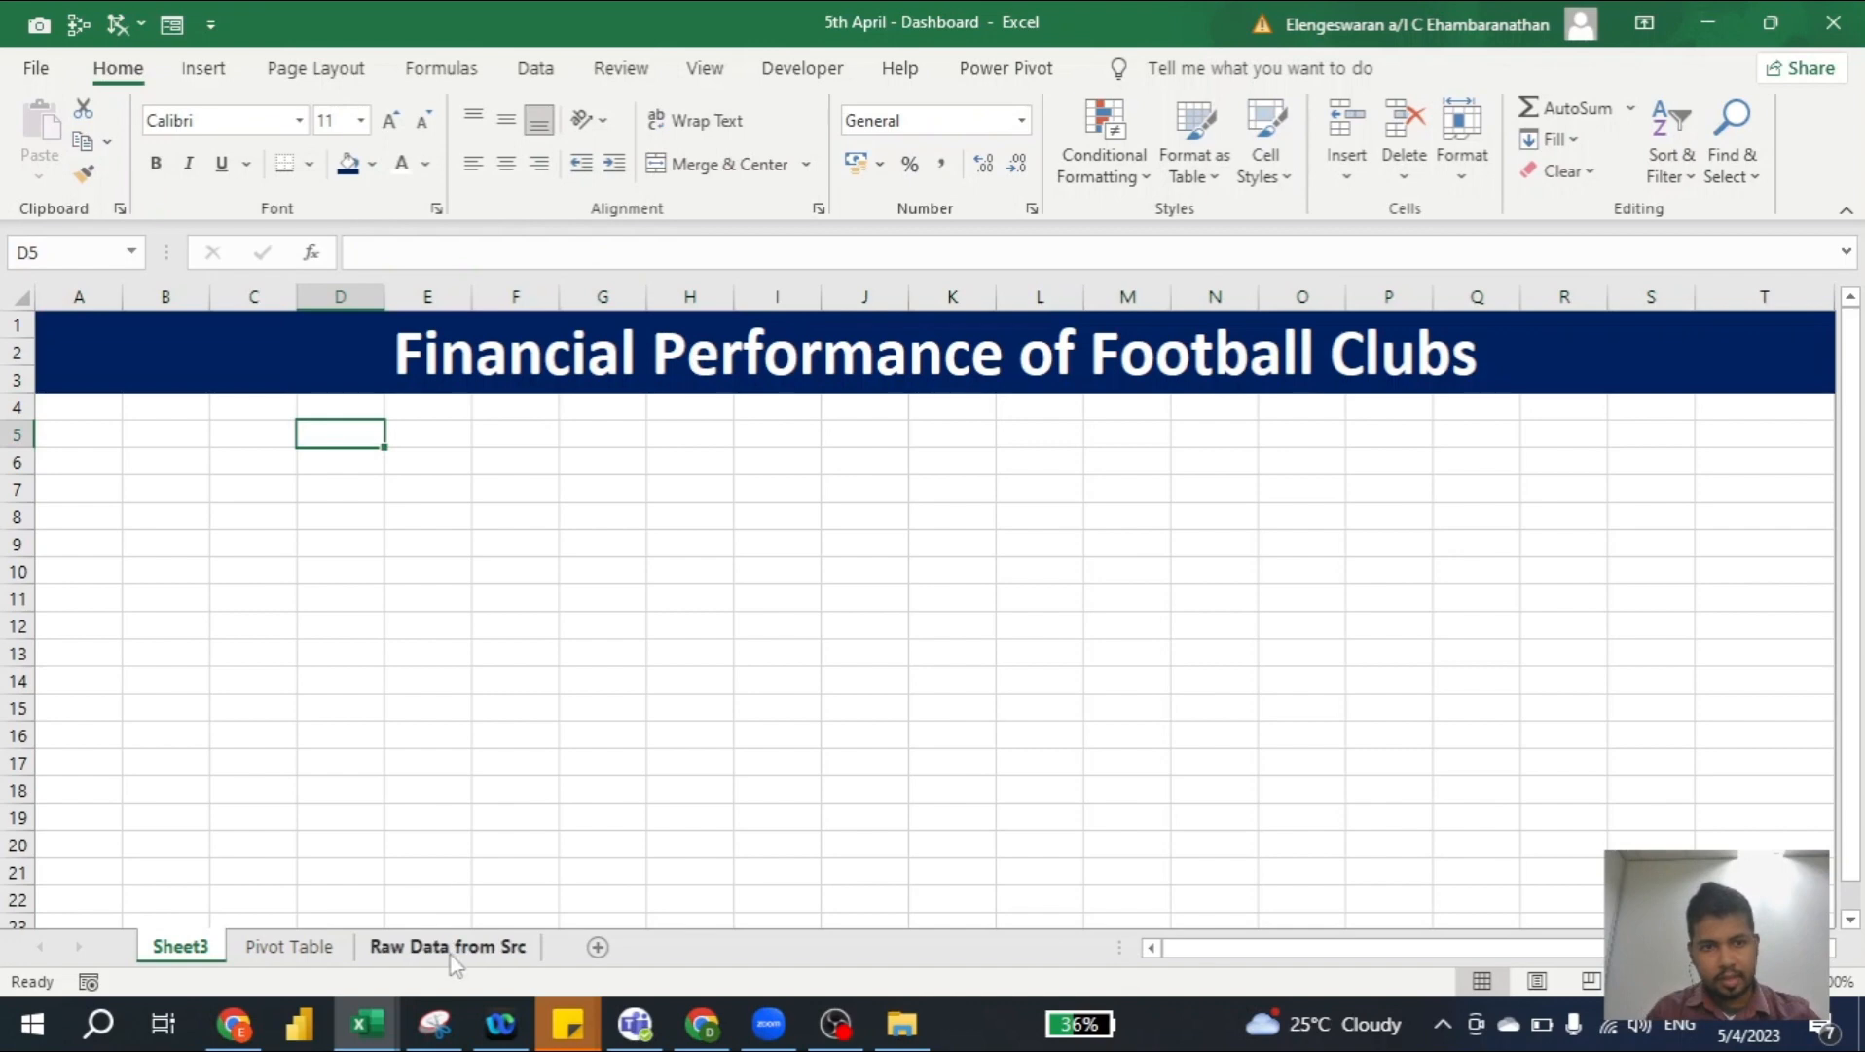
# Copy the Football Clubs slicer from the Pivot Table sheet and paste it into Sheet3 at A4
pyautogui.click(326, 949)
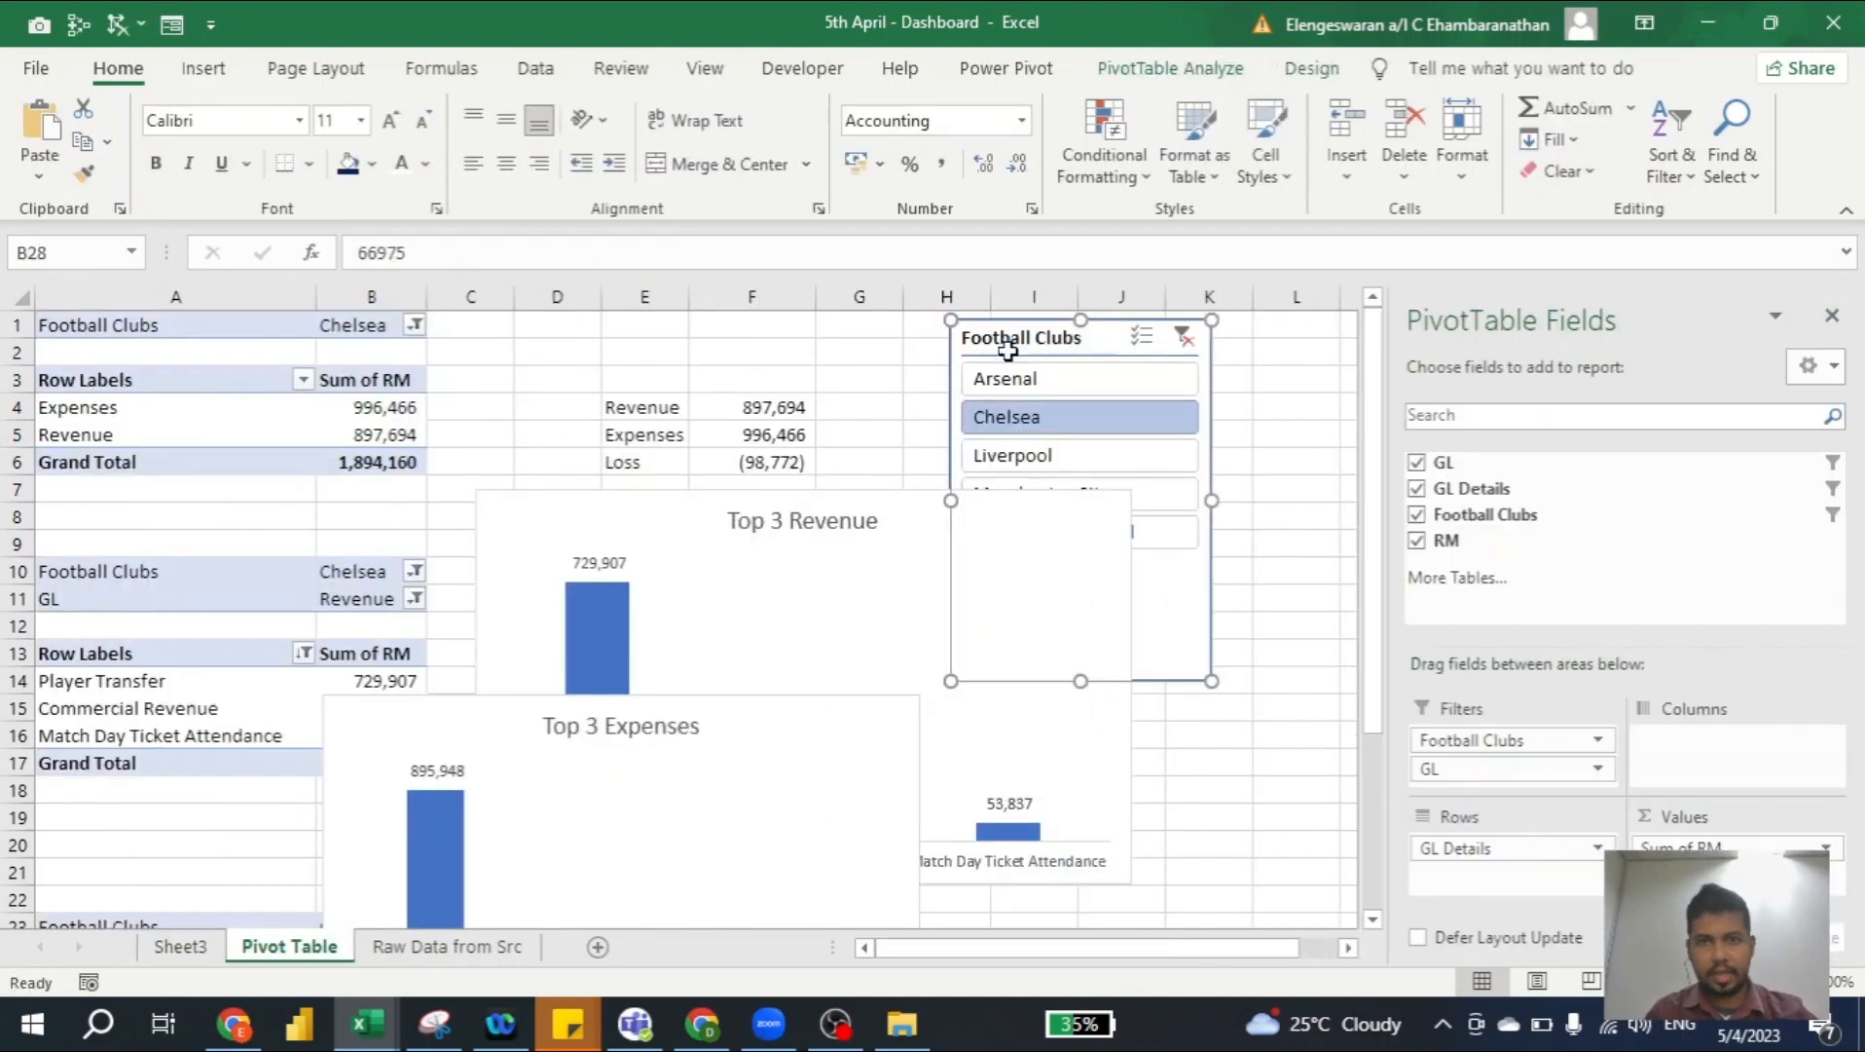
pyautogui.click(180, 946)
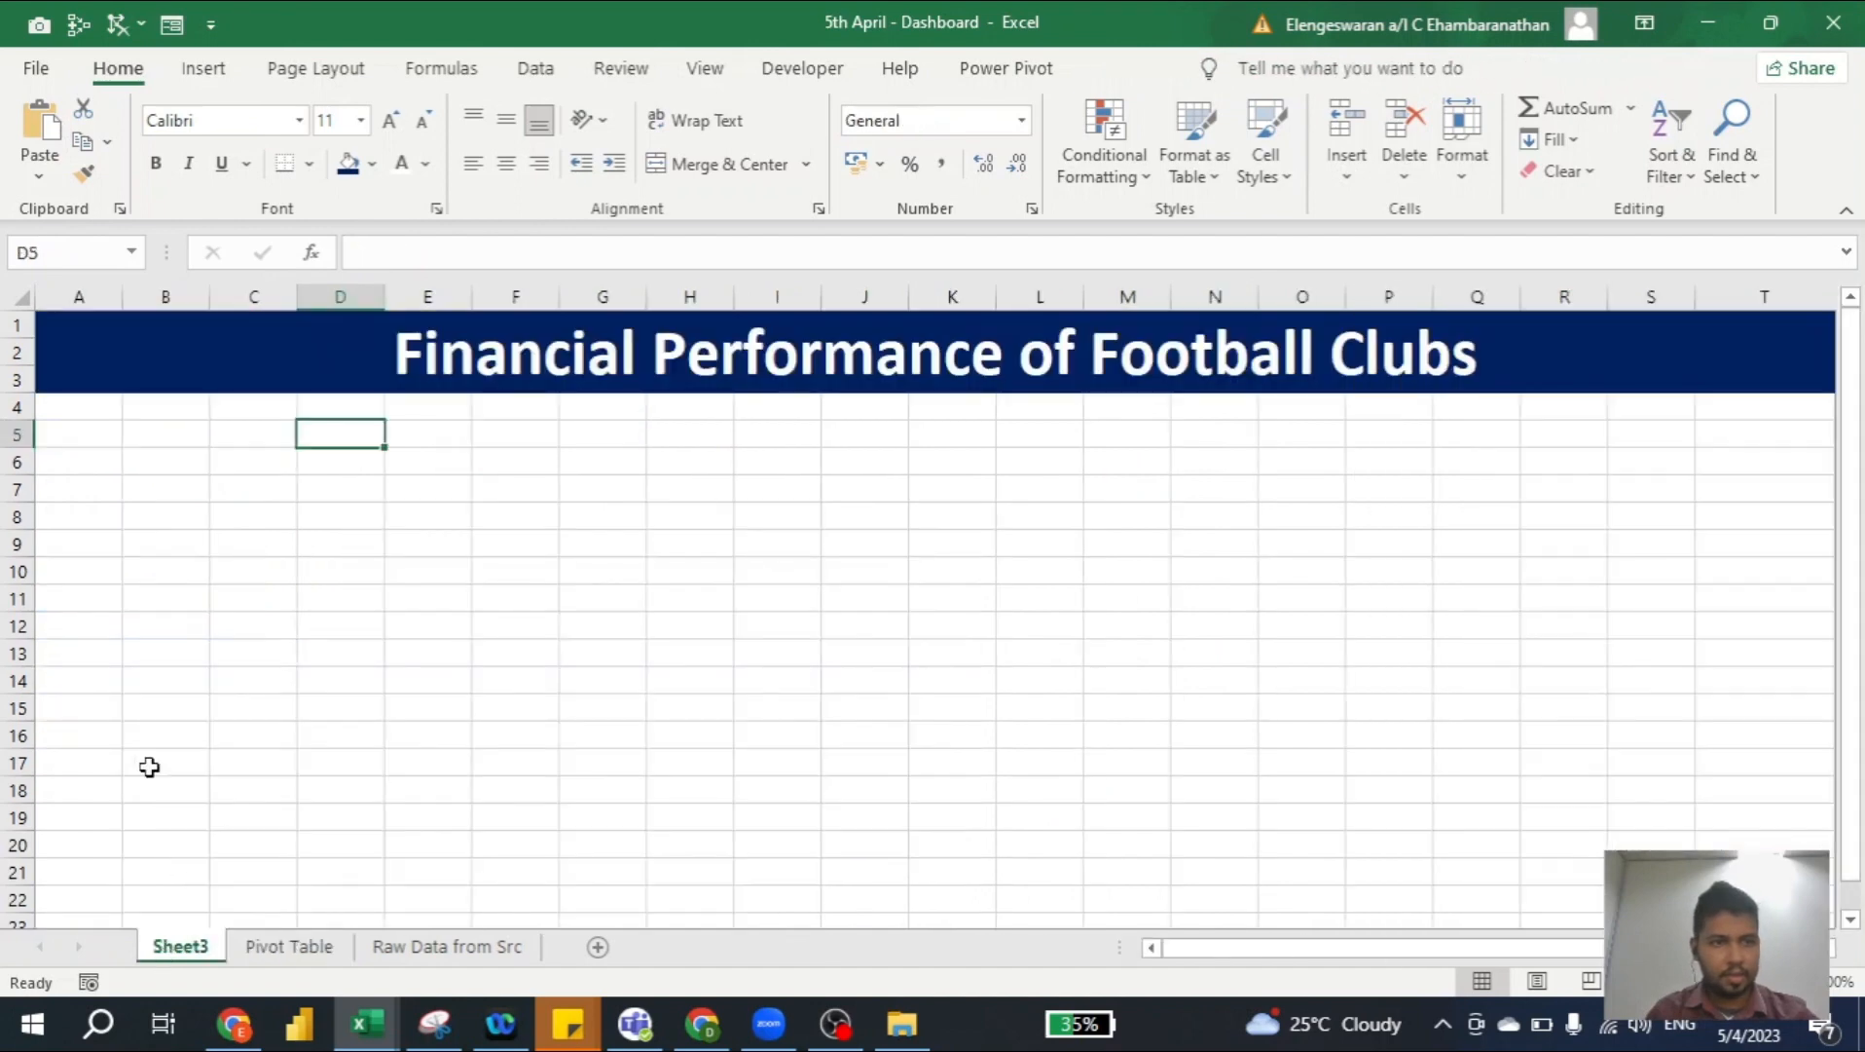
pyautogui.click(82, 418)
pyautogui.hotkey('ctrl', 'v')
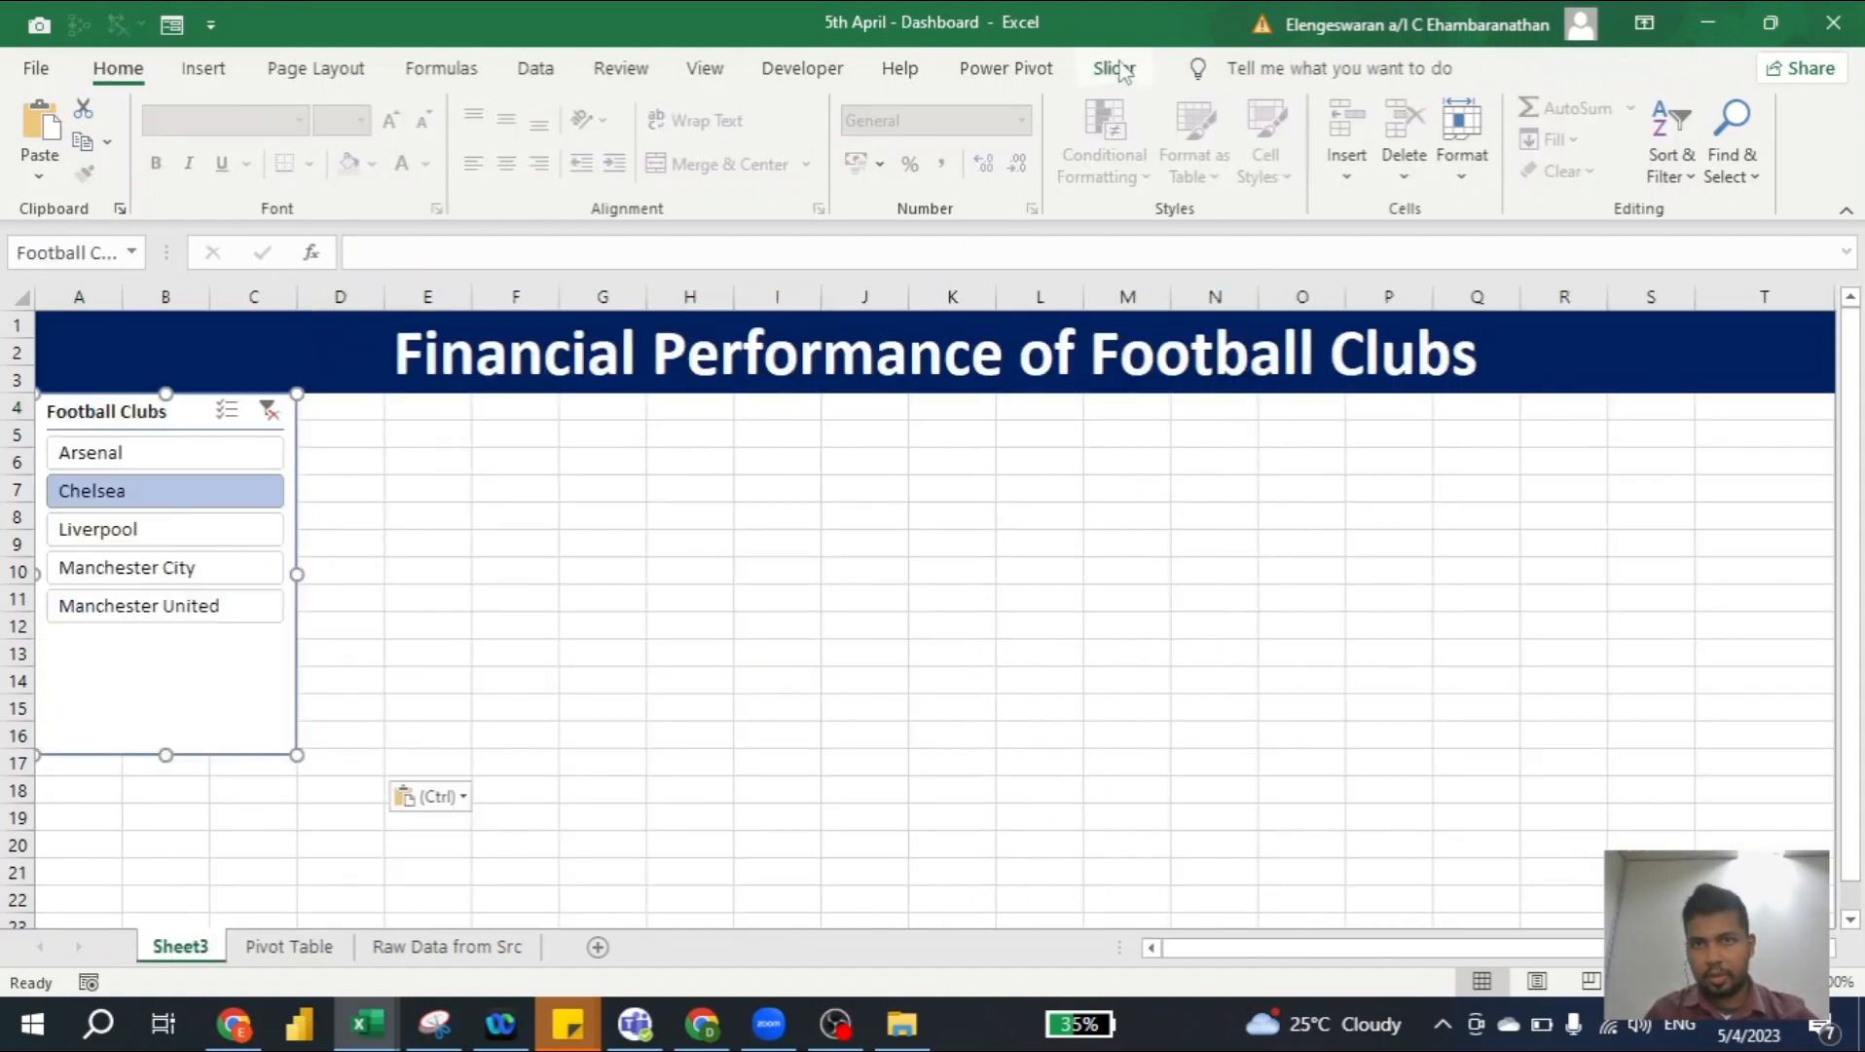
# Arrange the pasted slicer's buttons in 6 columns
pyautogui.click(1114, 69)
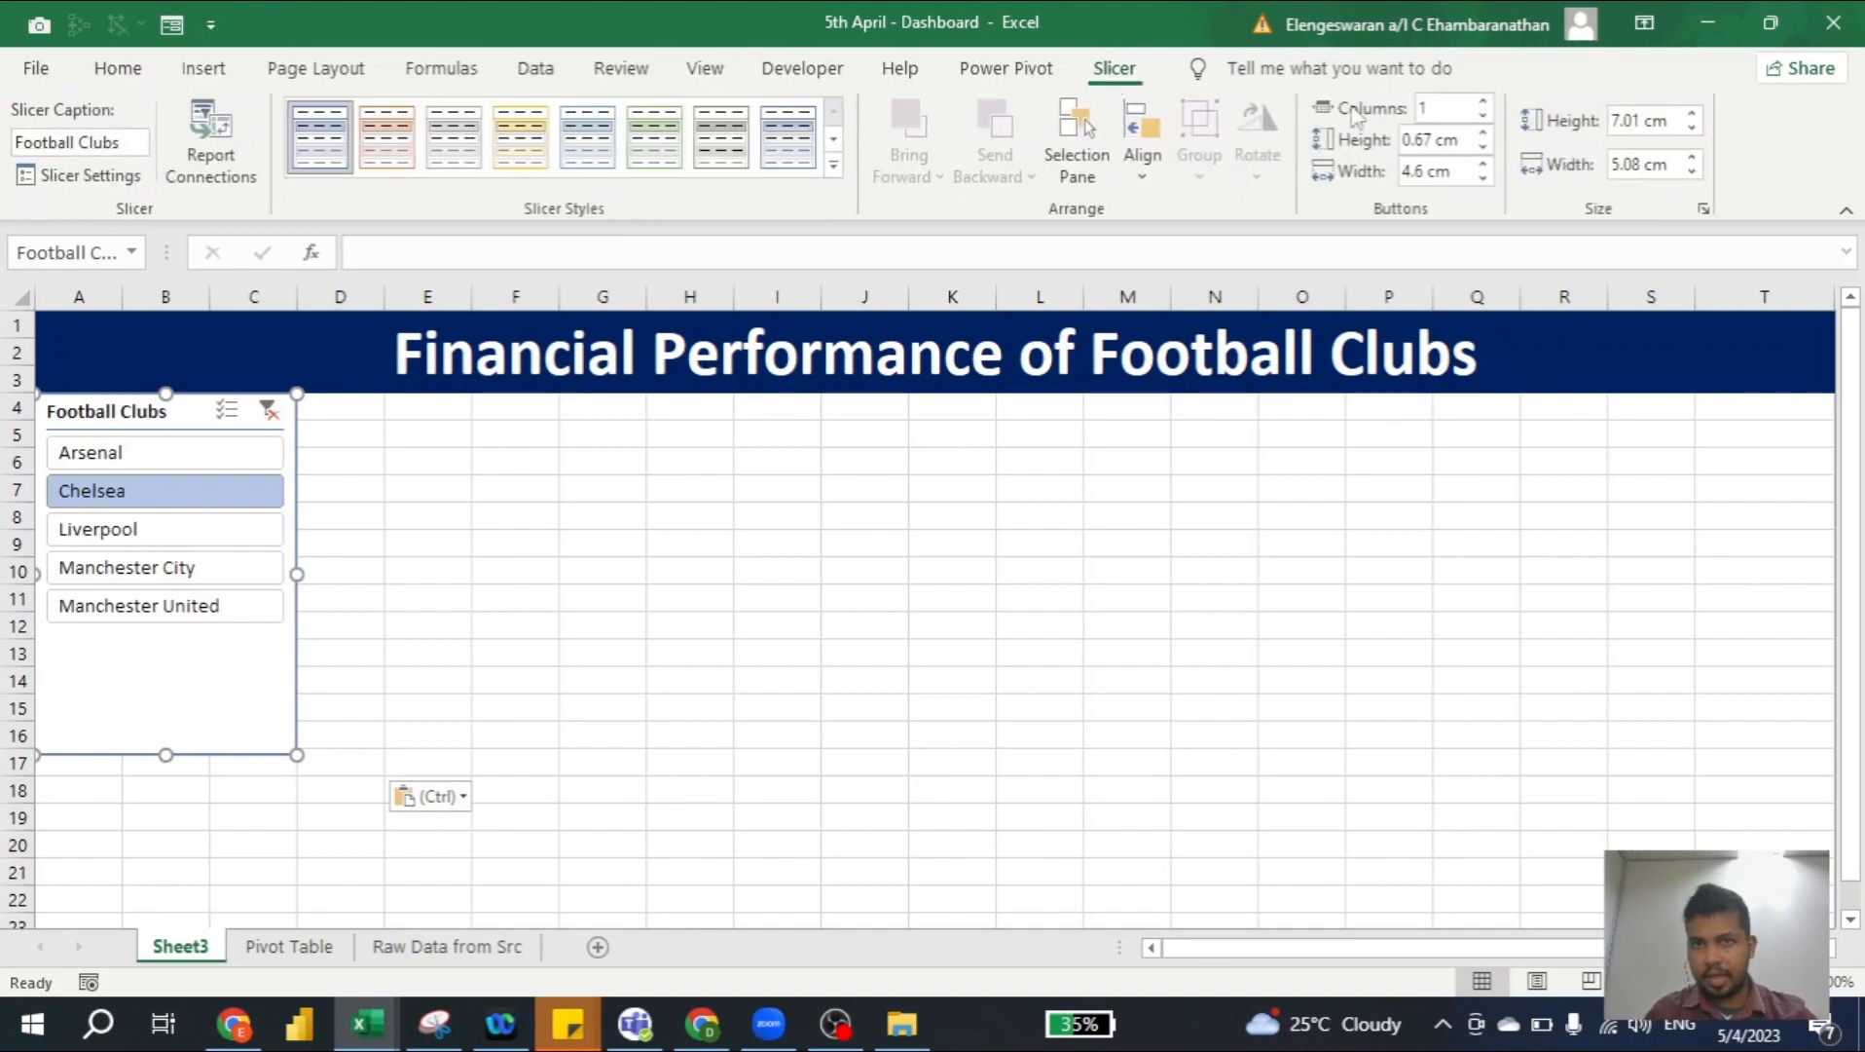
pyautogui.click(1486, 103)
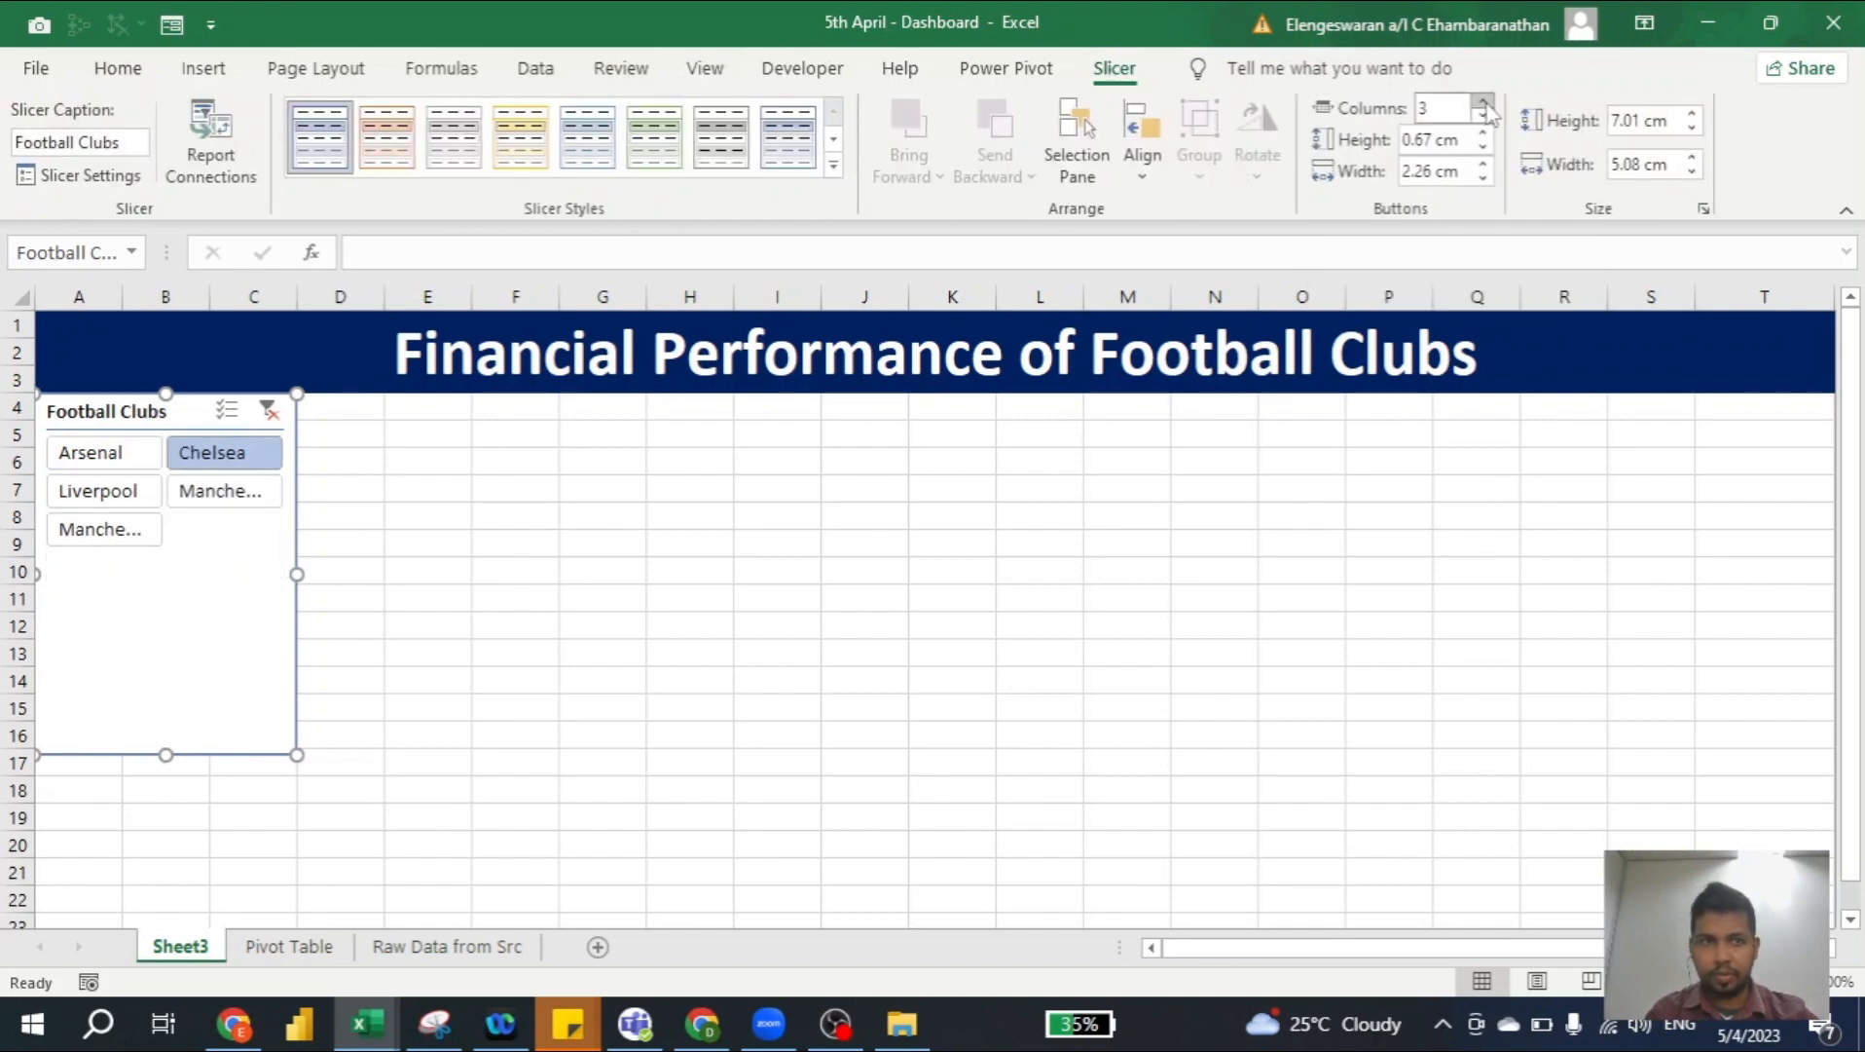
pyautogui.click(1485, 104)
pyautogui.click(1486, 103)
pyautogui.click(1485, 103)
pyautogui.click(1486, 103)
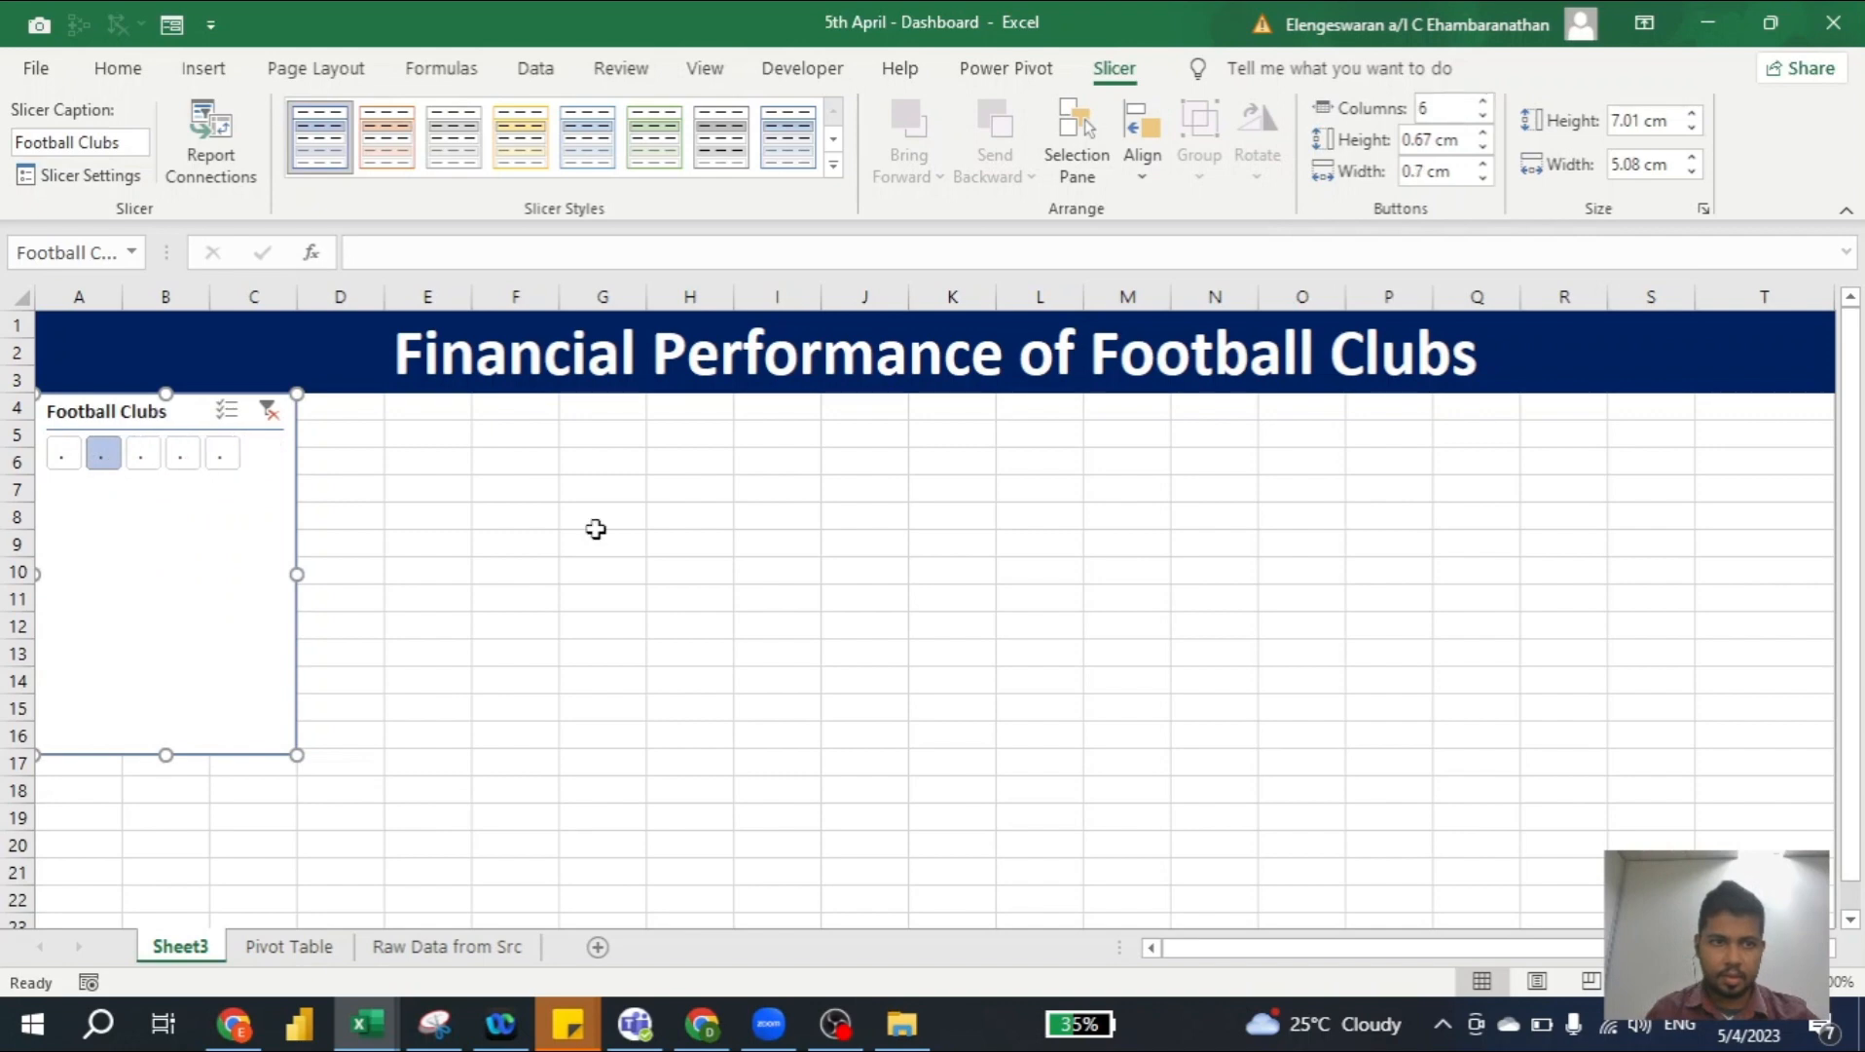
# Resize the slicer to about 23.05 cm wide and 1.8 cm high and place it slightly below the title banner
pyautogui.moveTo(299, 571); pyautogui.dragTo(1223, 572)
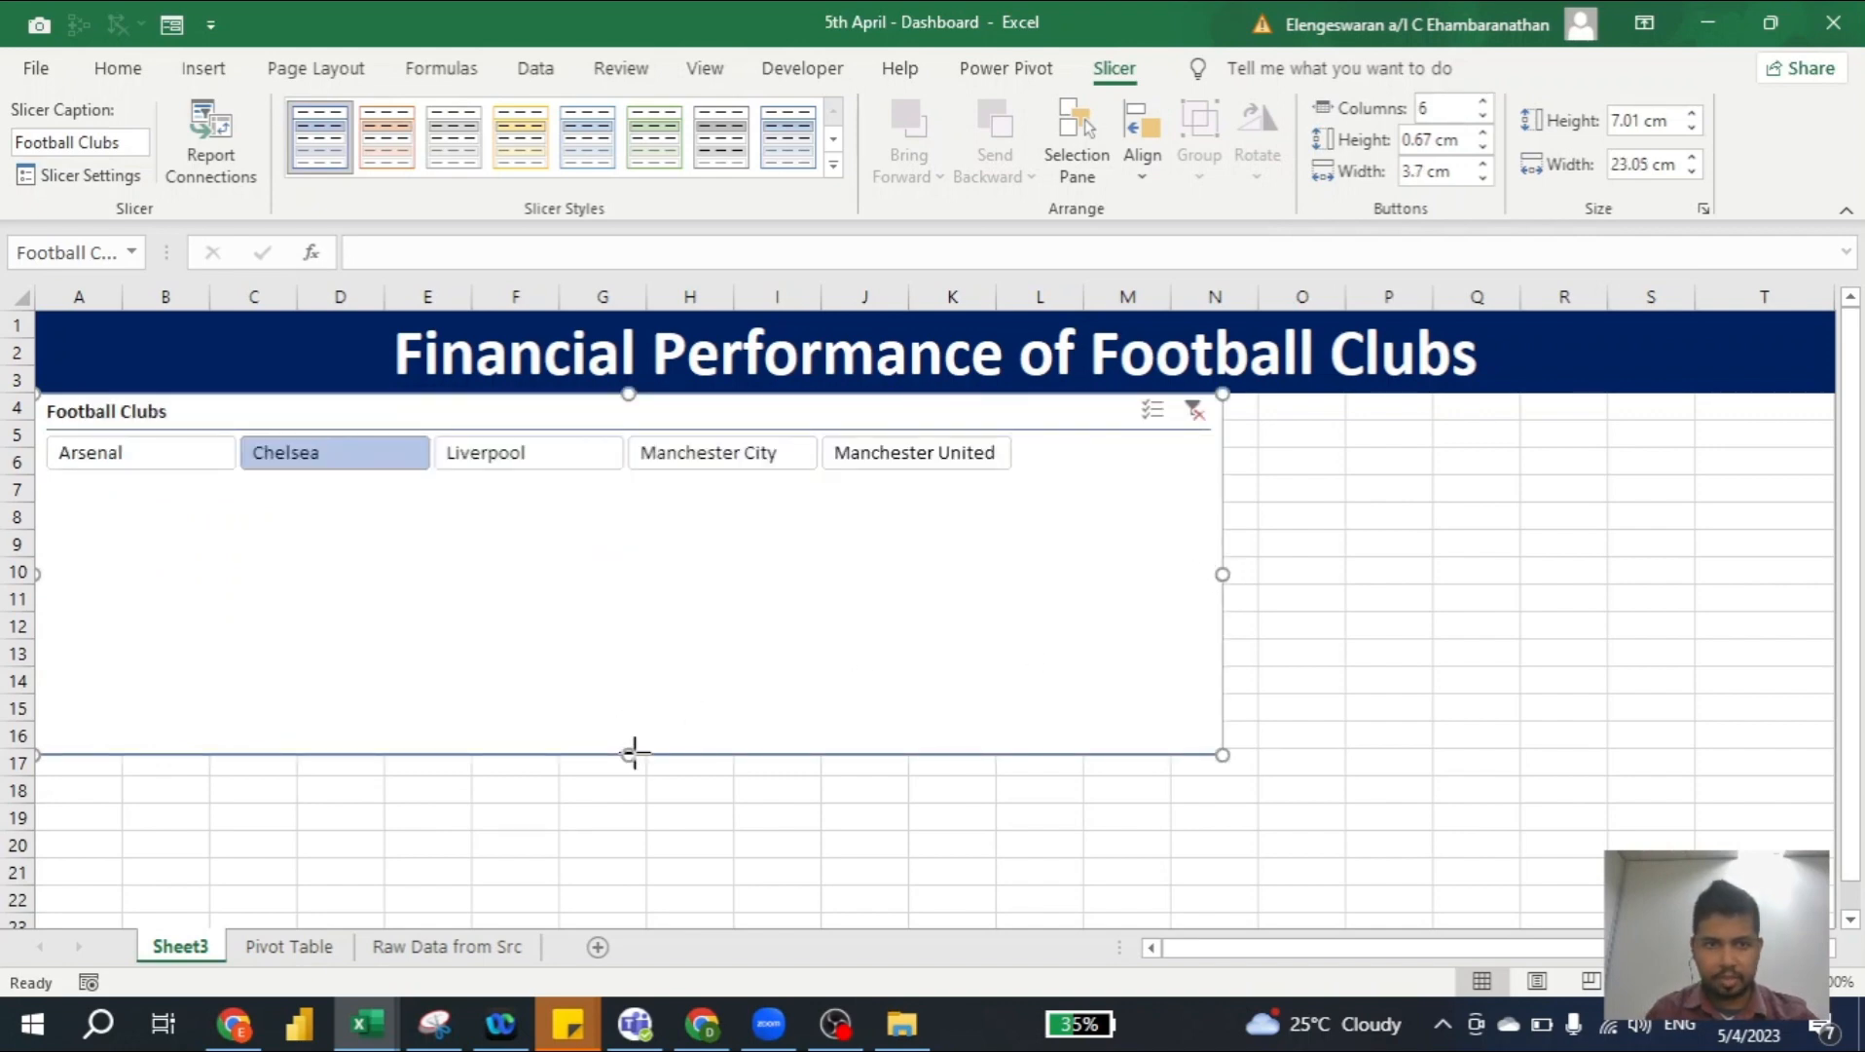
pyautogui.moveTo(629, 754); pyautogui.dragTo(628, 485)
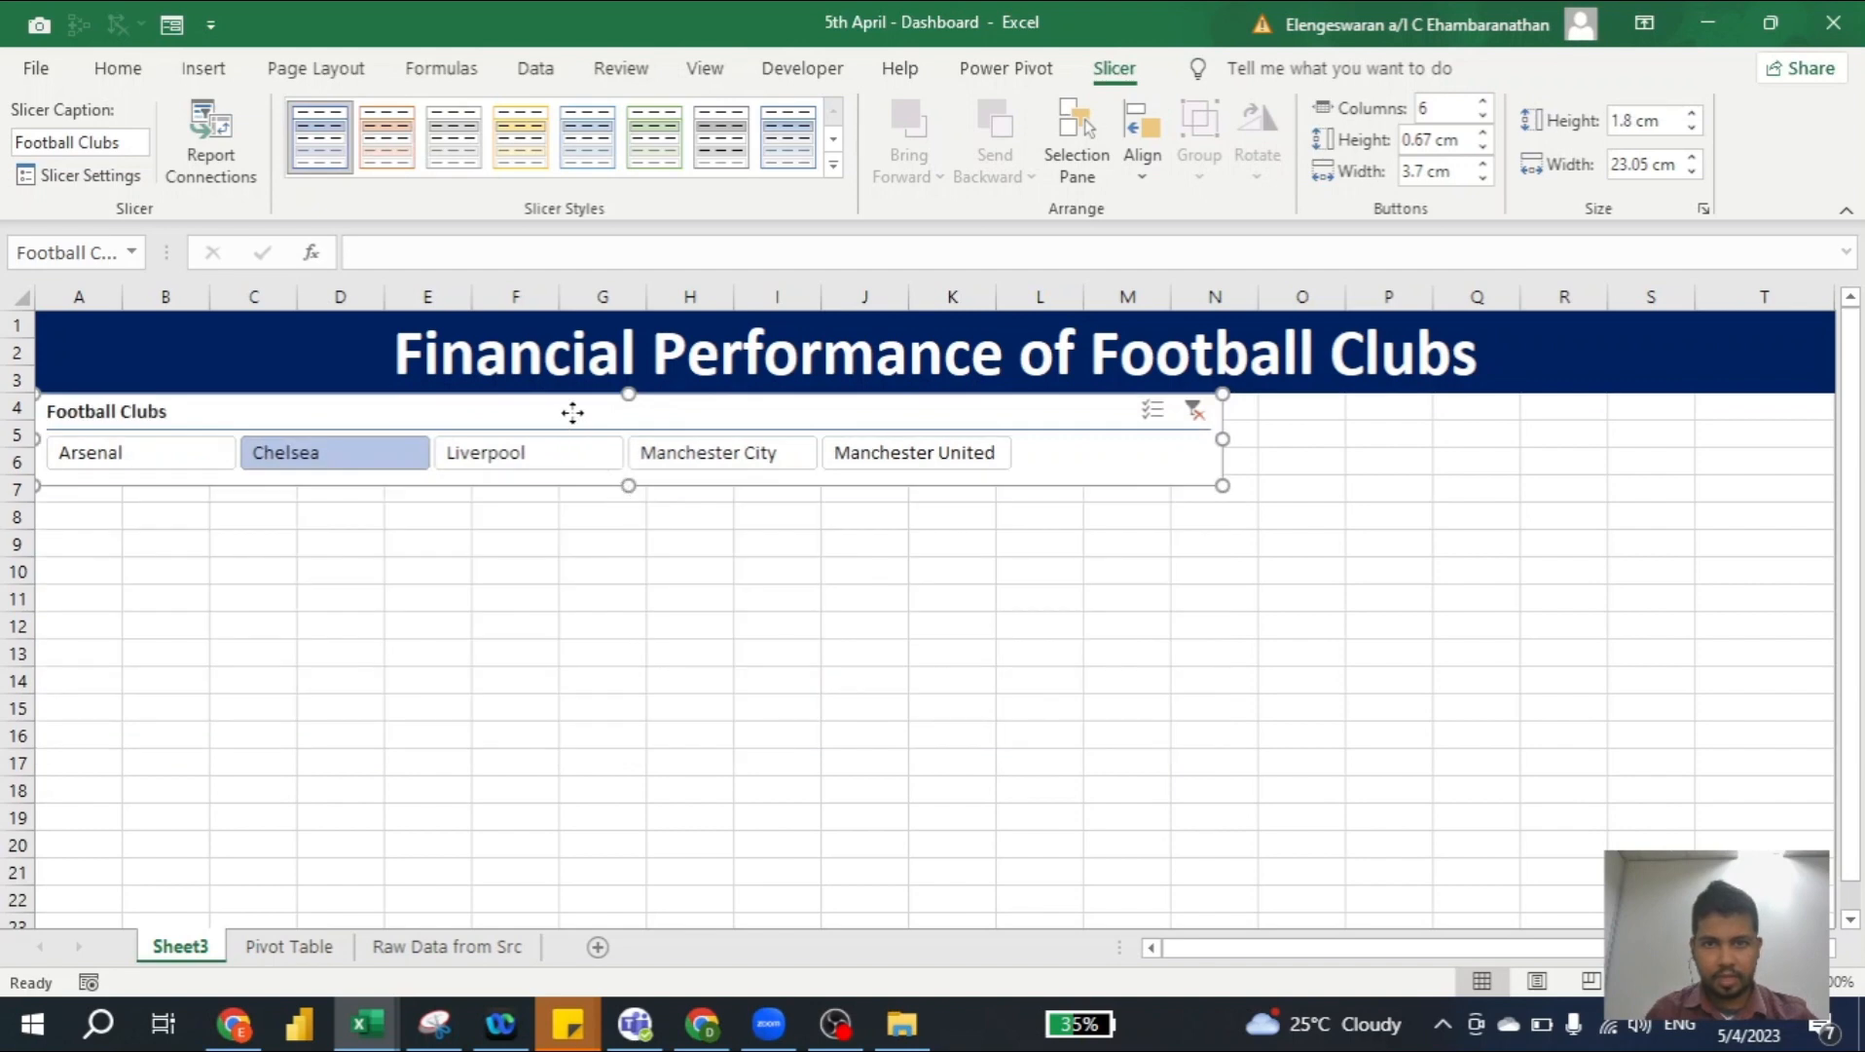
pyautogui.moveTo(573, 413); pyautogui.dragTo(572, 425)
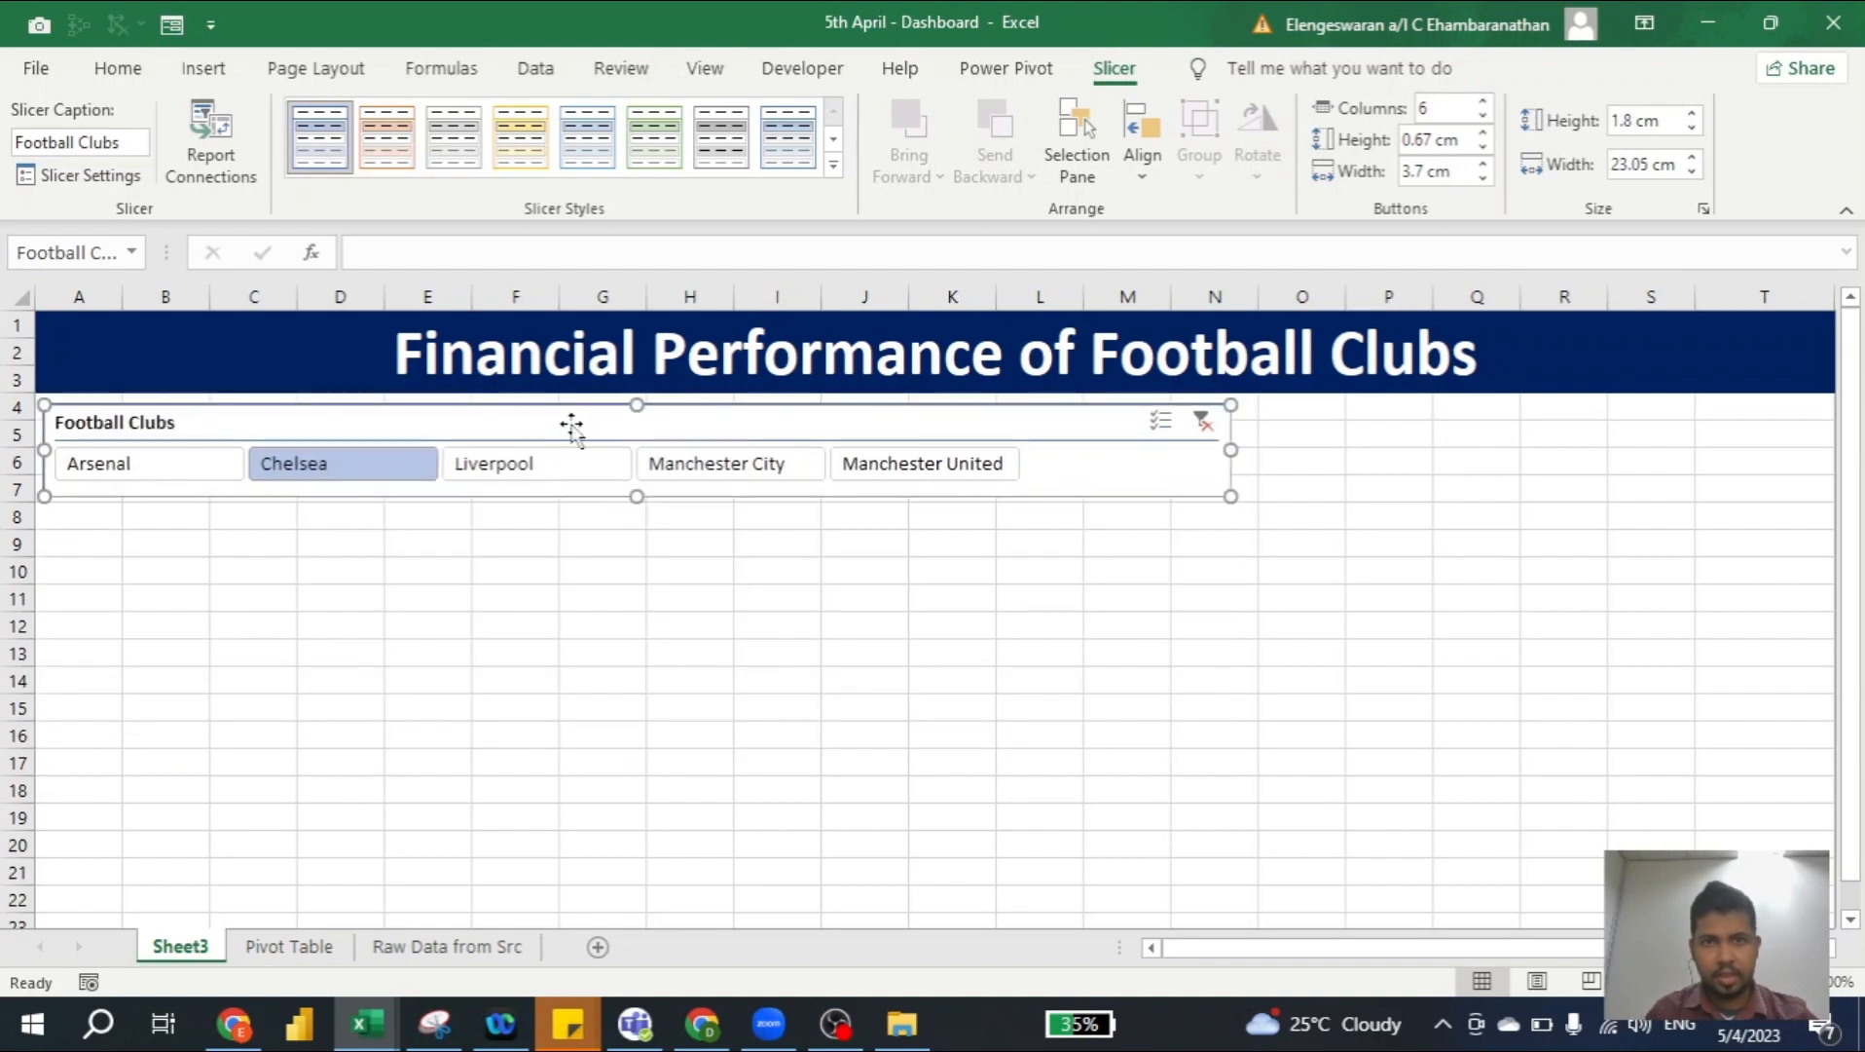
# Apply the dark blue slicer style to the Football Clubs slicer and deselect it
pyautogui.click(834, 166)
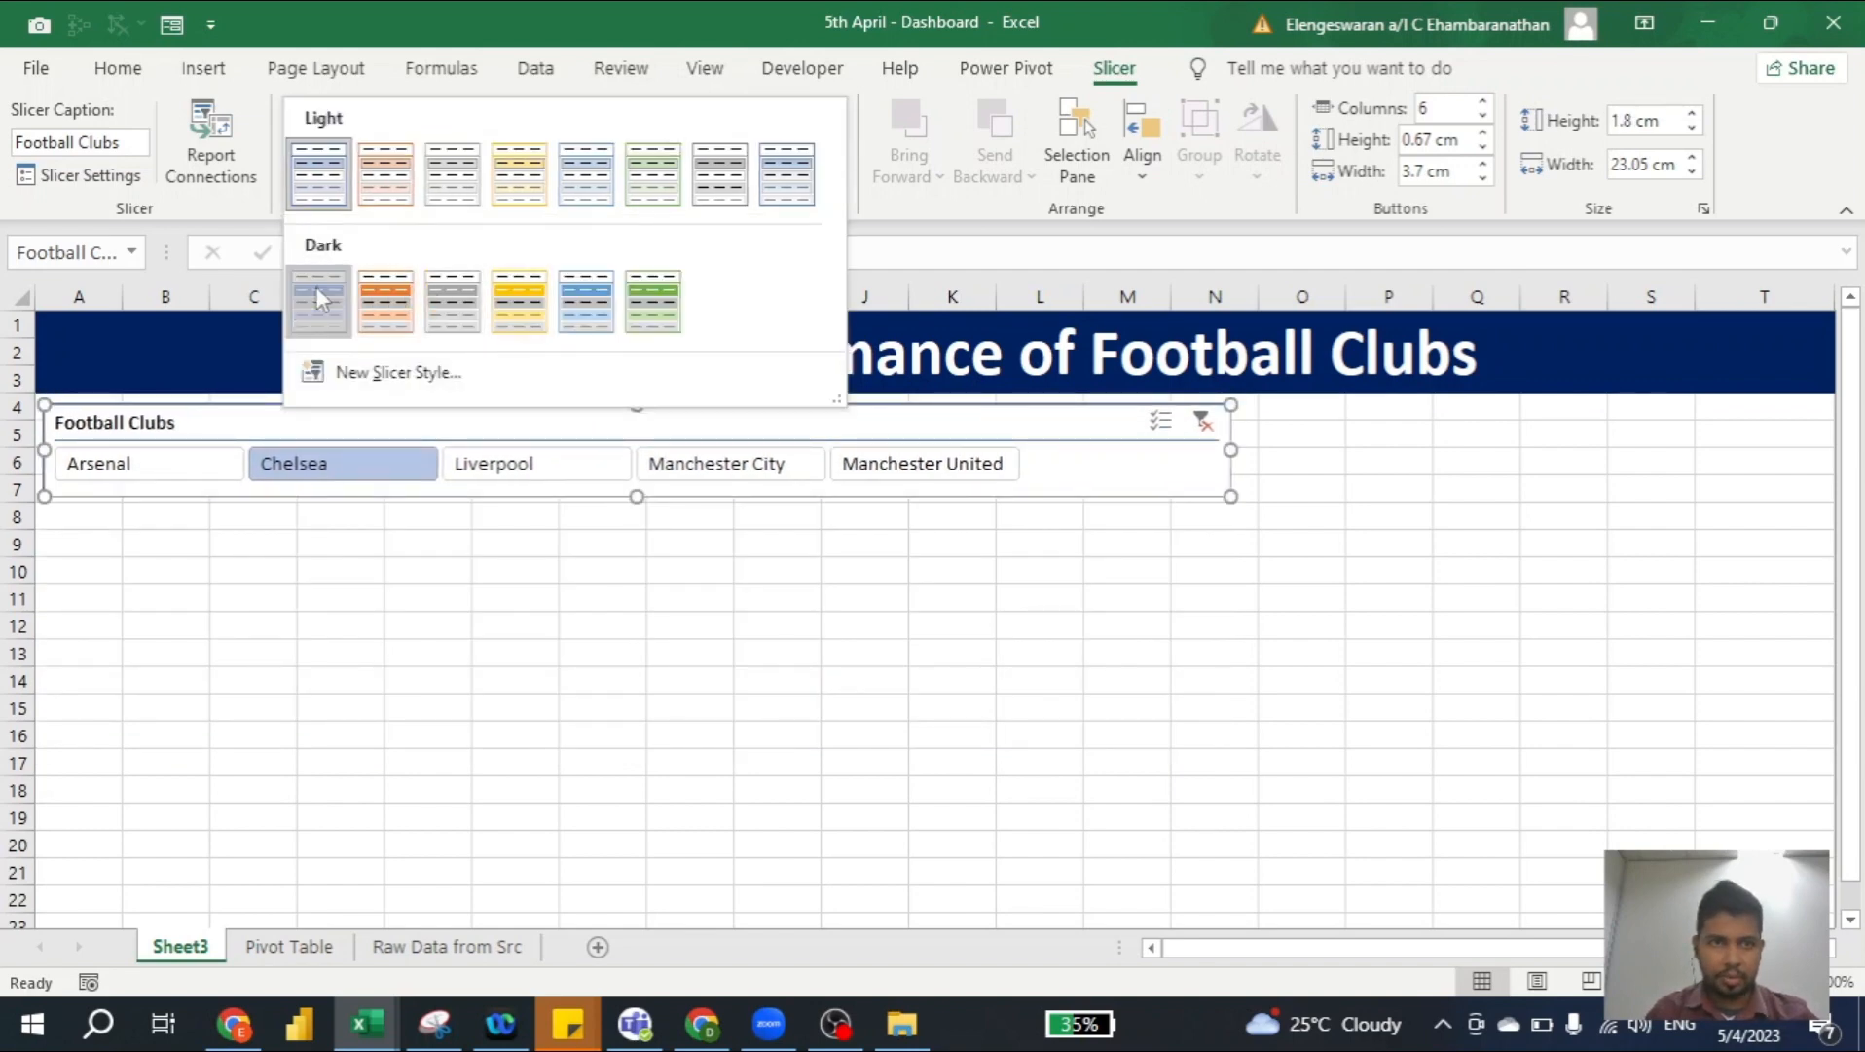
pyautogui.click(319, 298)
pyautogui.click(167, 569)
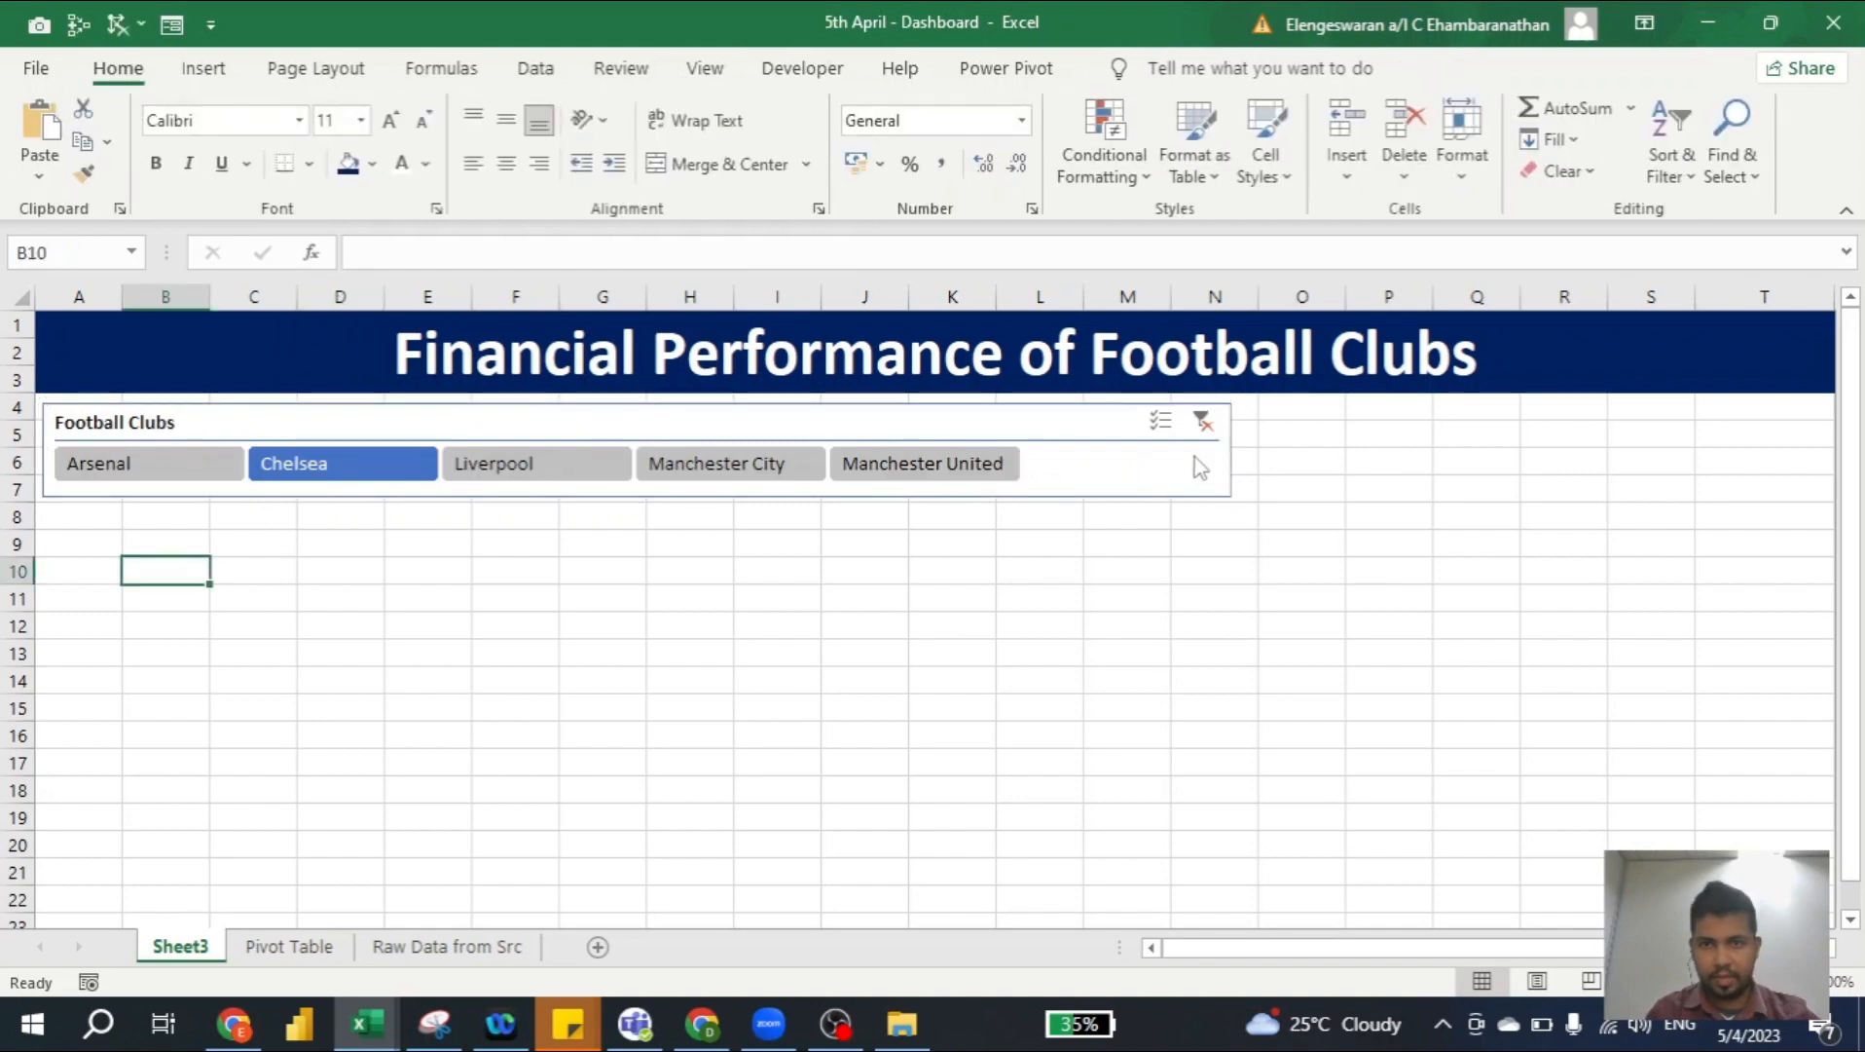
# Widen the Football Clubs slicer slightly at its right edge in column N and deselect it
pyautogui.click(1120, 428)
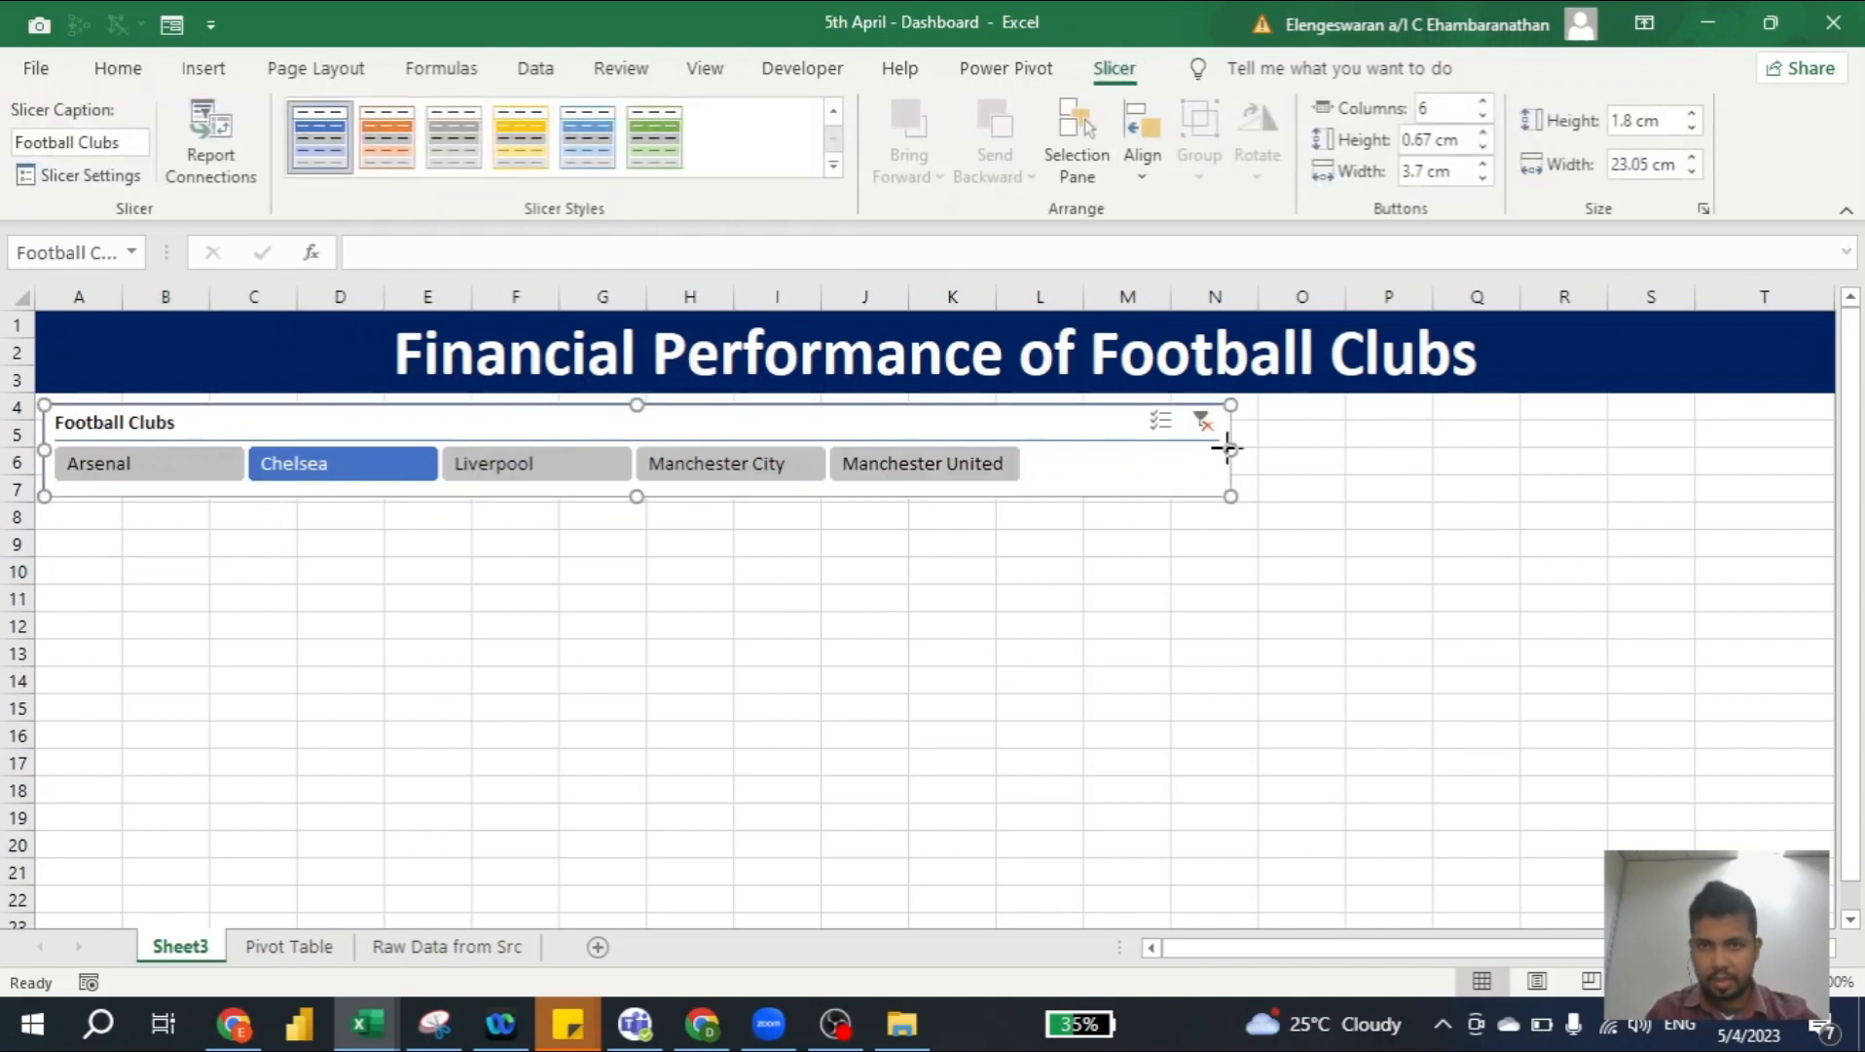
pyautogui.moveTo(1229, 448)
pyautogui.mouseDown()
pyautogui.moveTo(1075, 450)
pyautogui.moveTo(1249, 454)
pyautogui.mouseUp()
pyautogui.click(463, 680)
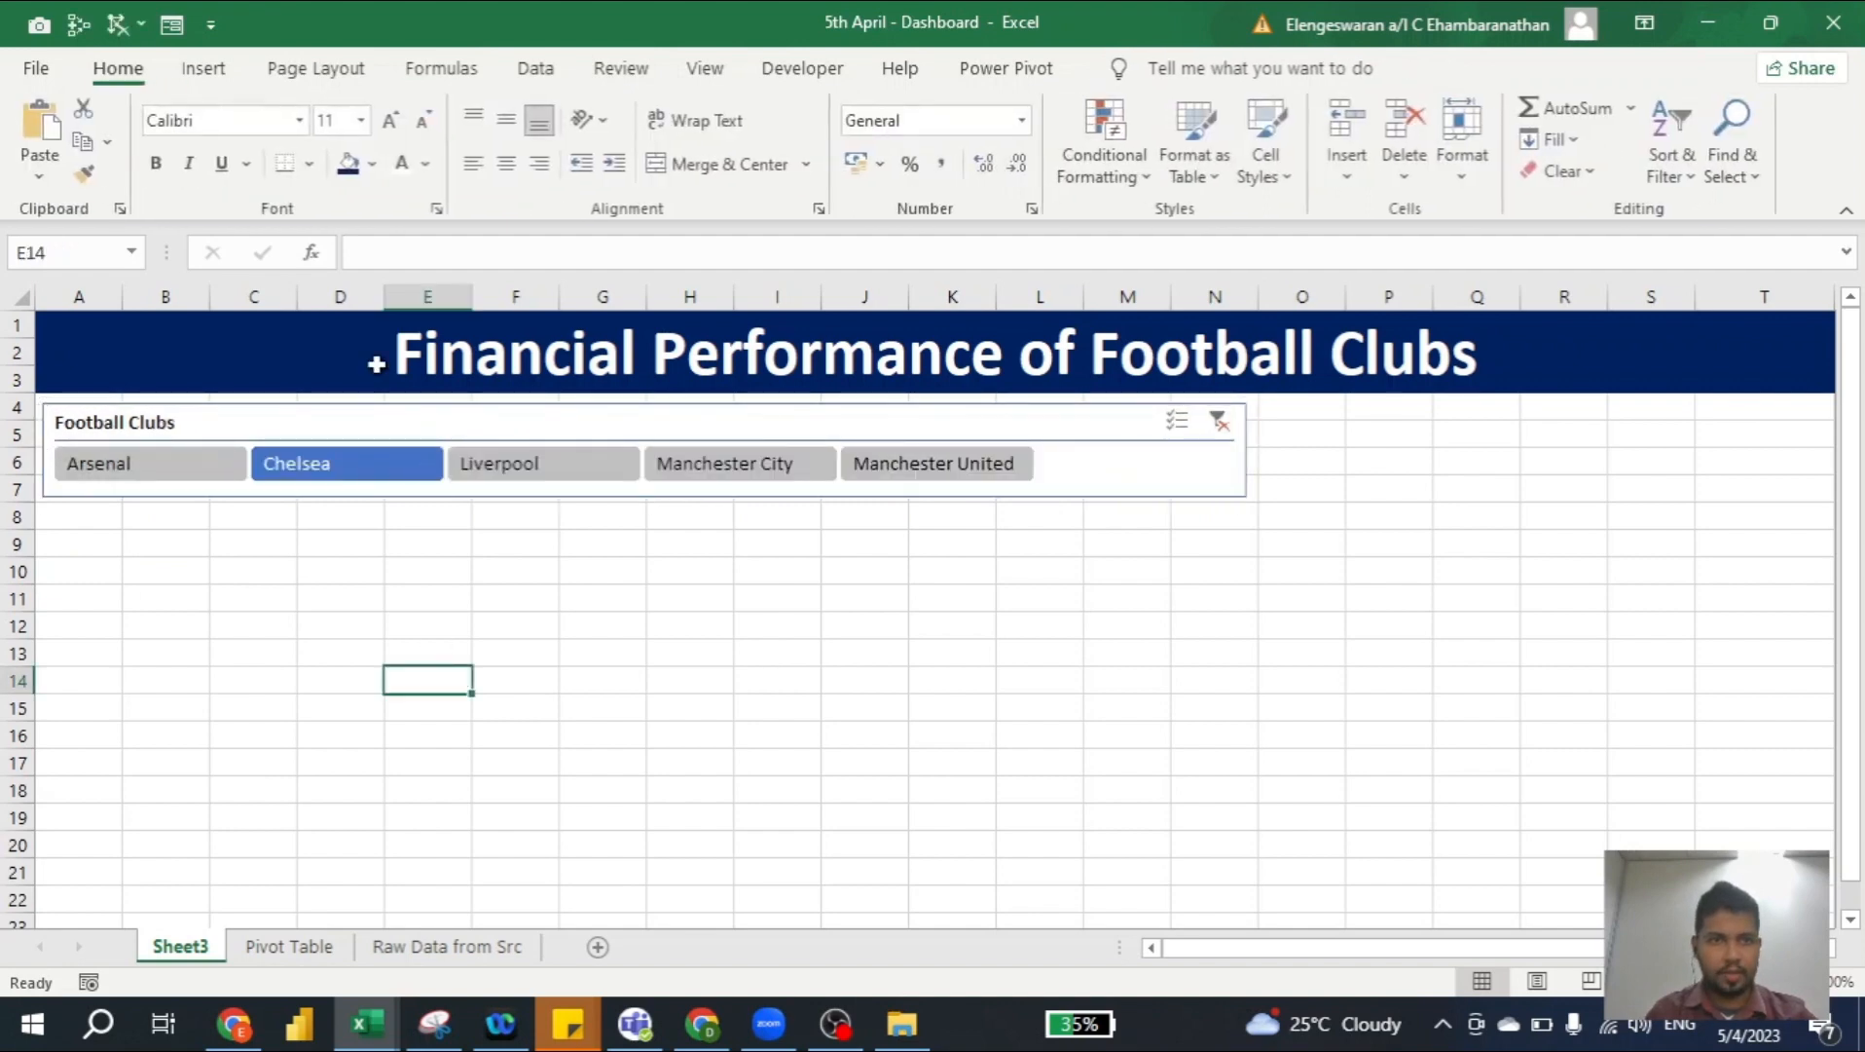
# Cut the Top 3 Revenue chart from the Pivot Table sheet and paste it into Sheet3 just below the slicer, near column A
pyautogui.click(290, 946)
pyautogui.click(438, 508)
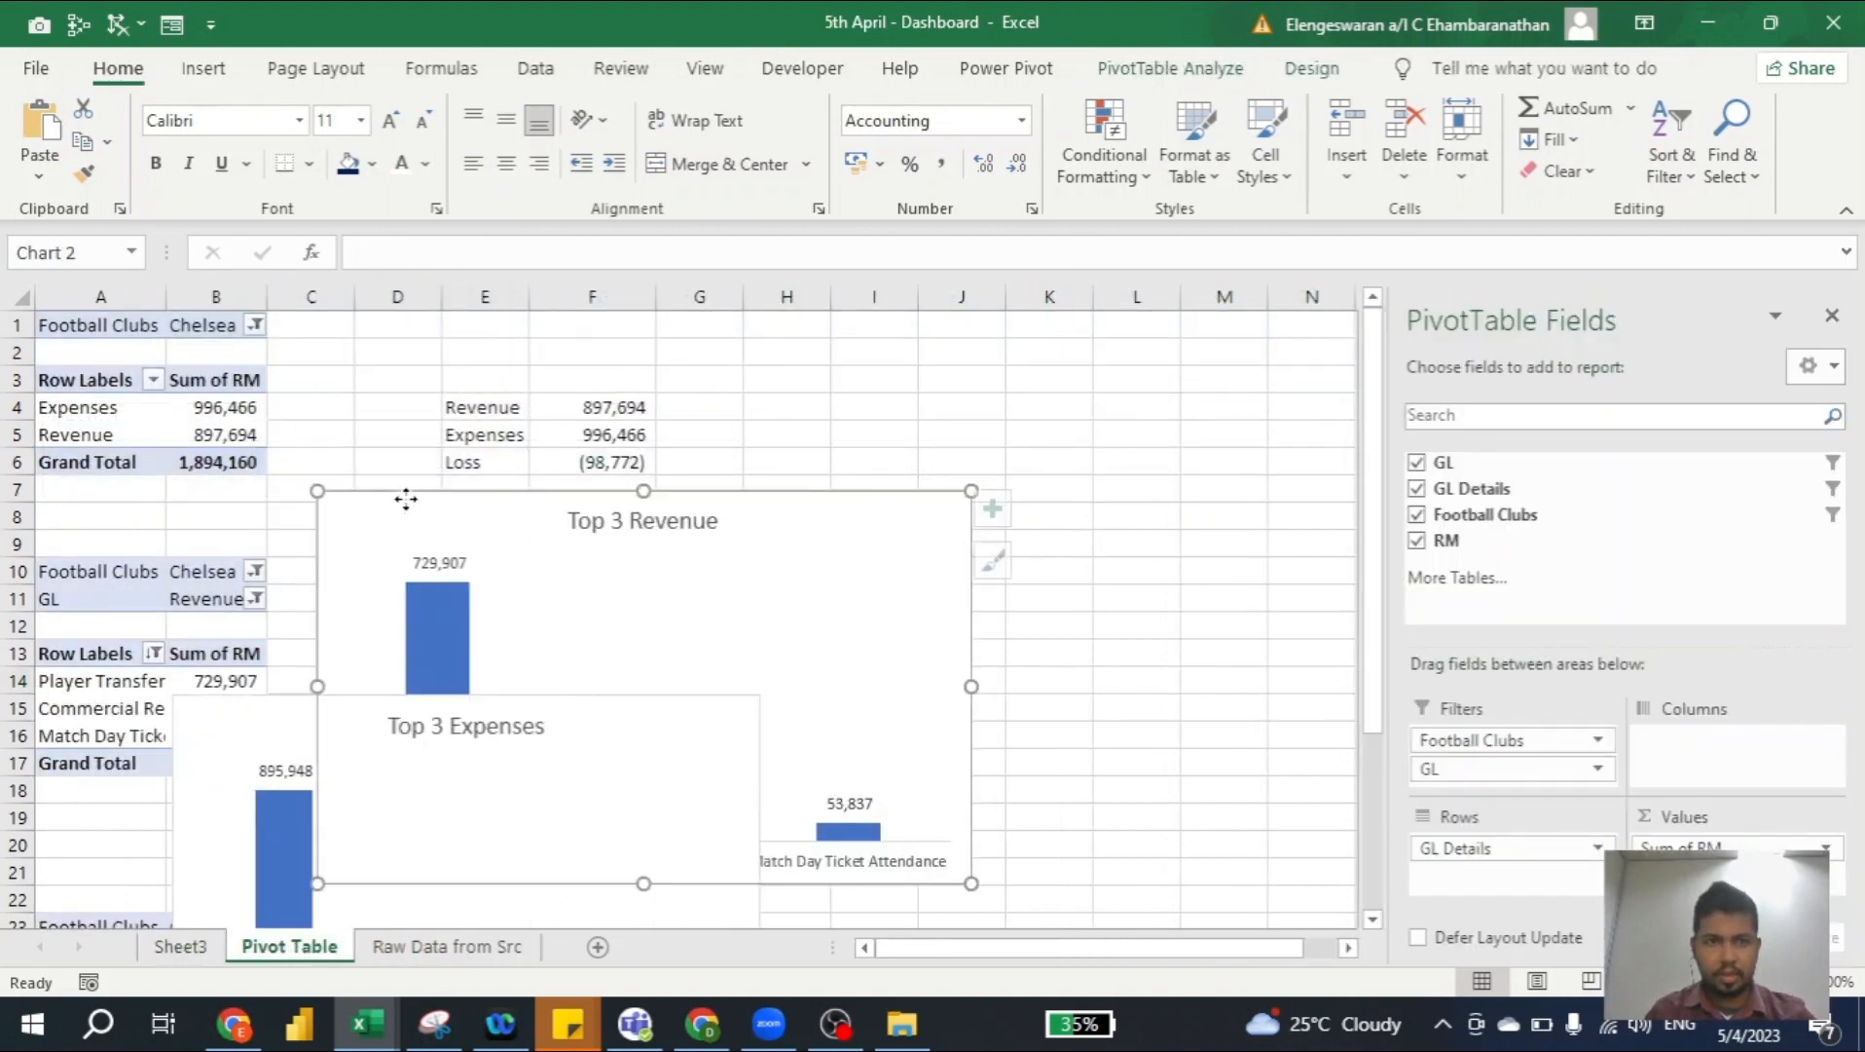
pyautogui.press('Delete')
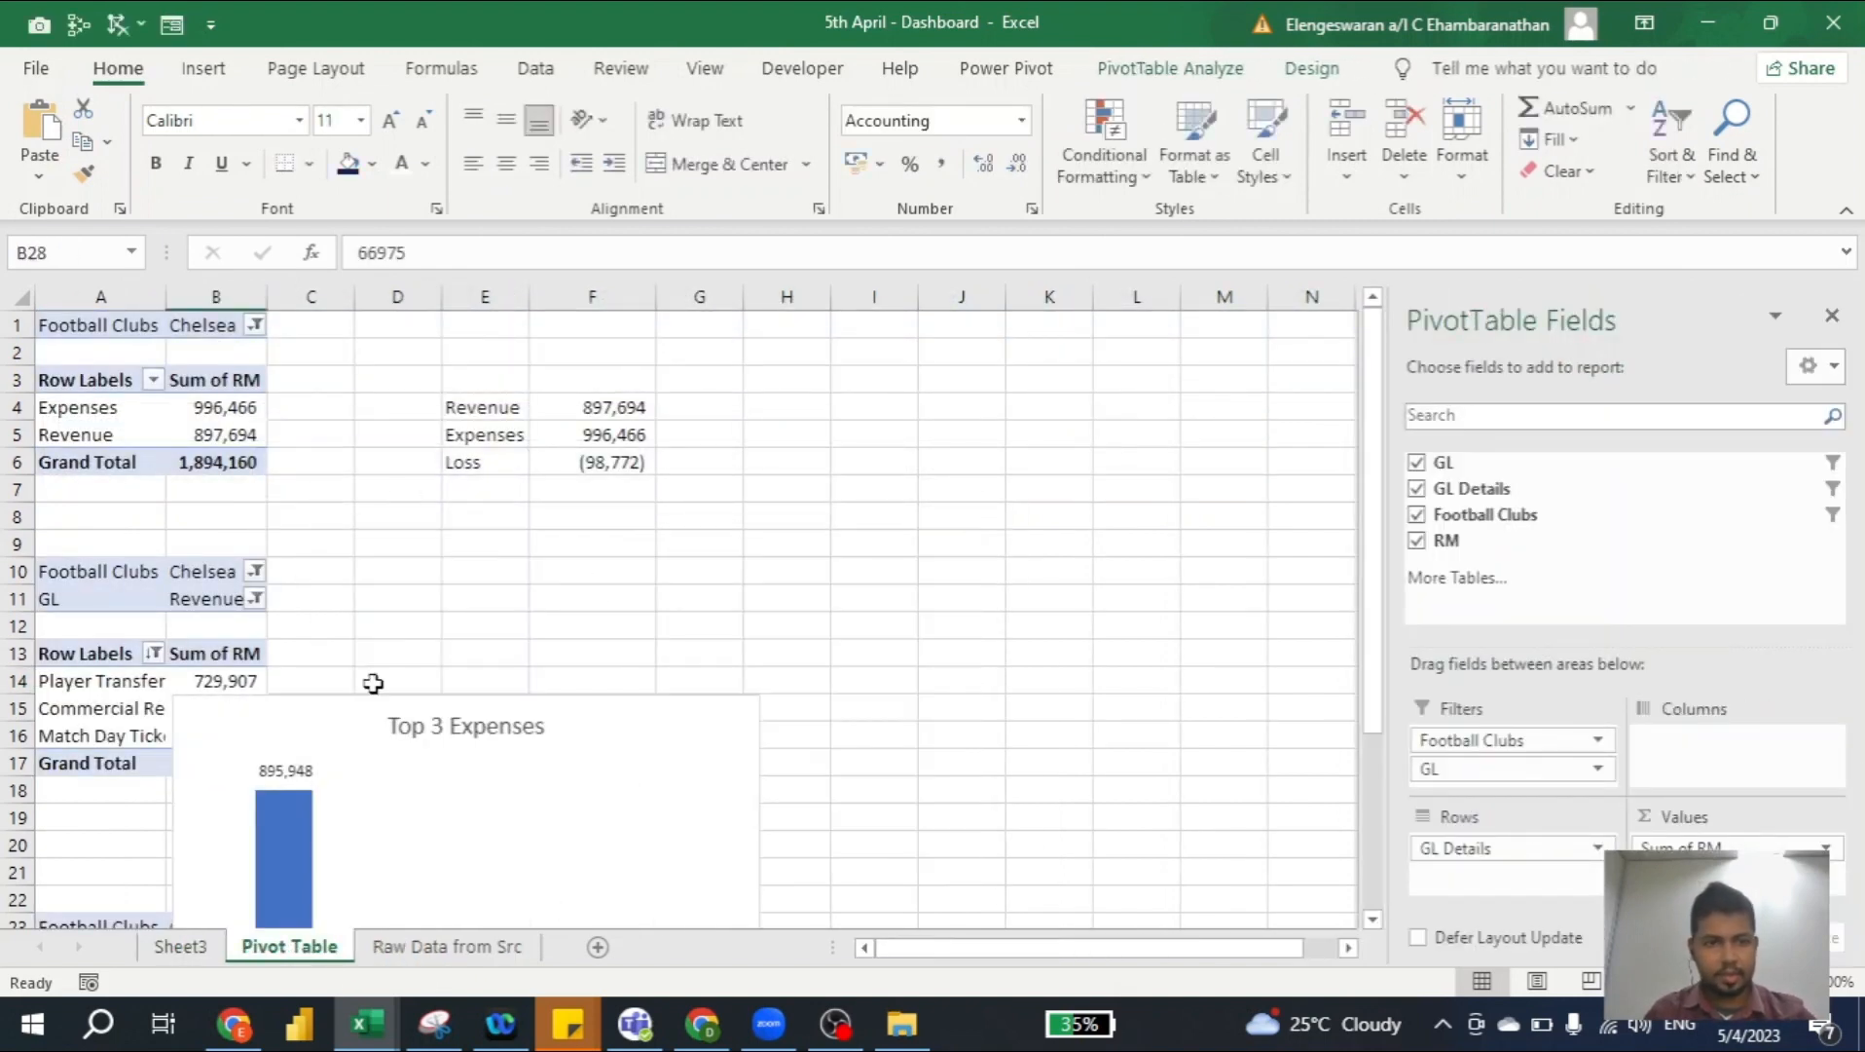
pyautogui.click(180, 946)
pyautogui.click(86, 517)
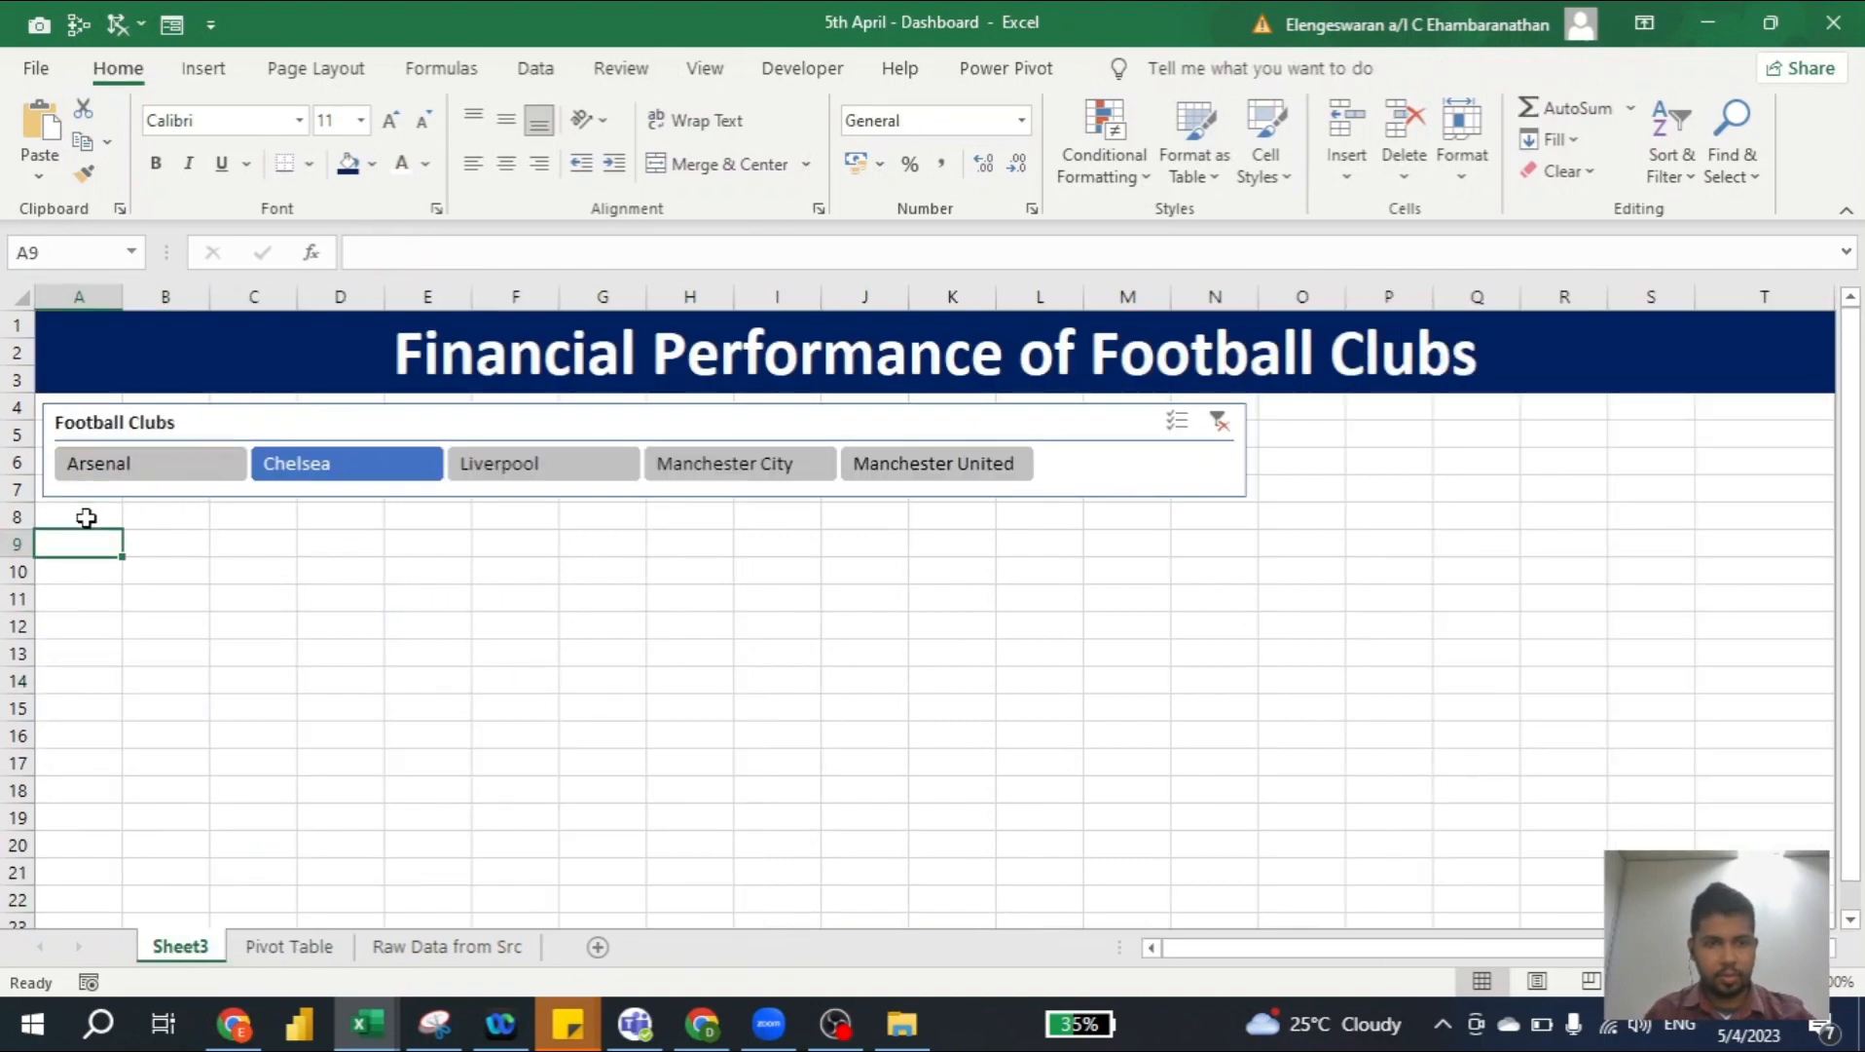
pyautogui.hotkey('ctrl', 'v')
pyautogui.moveTo(99, 530); pyautogui.dragTo(120, 518)
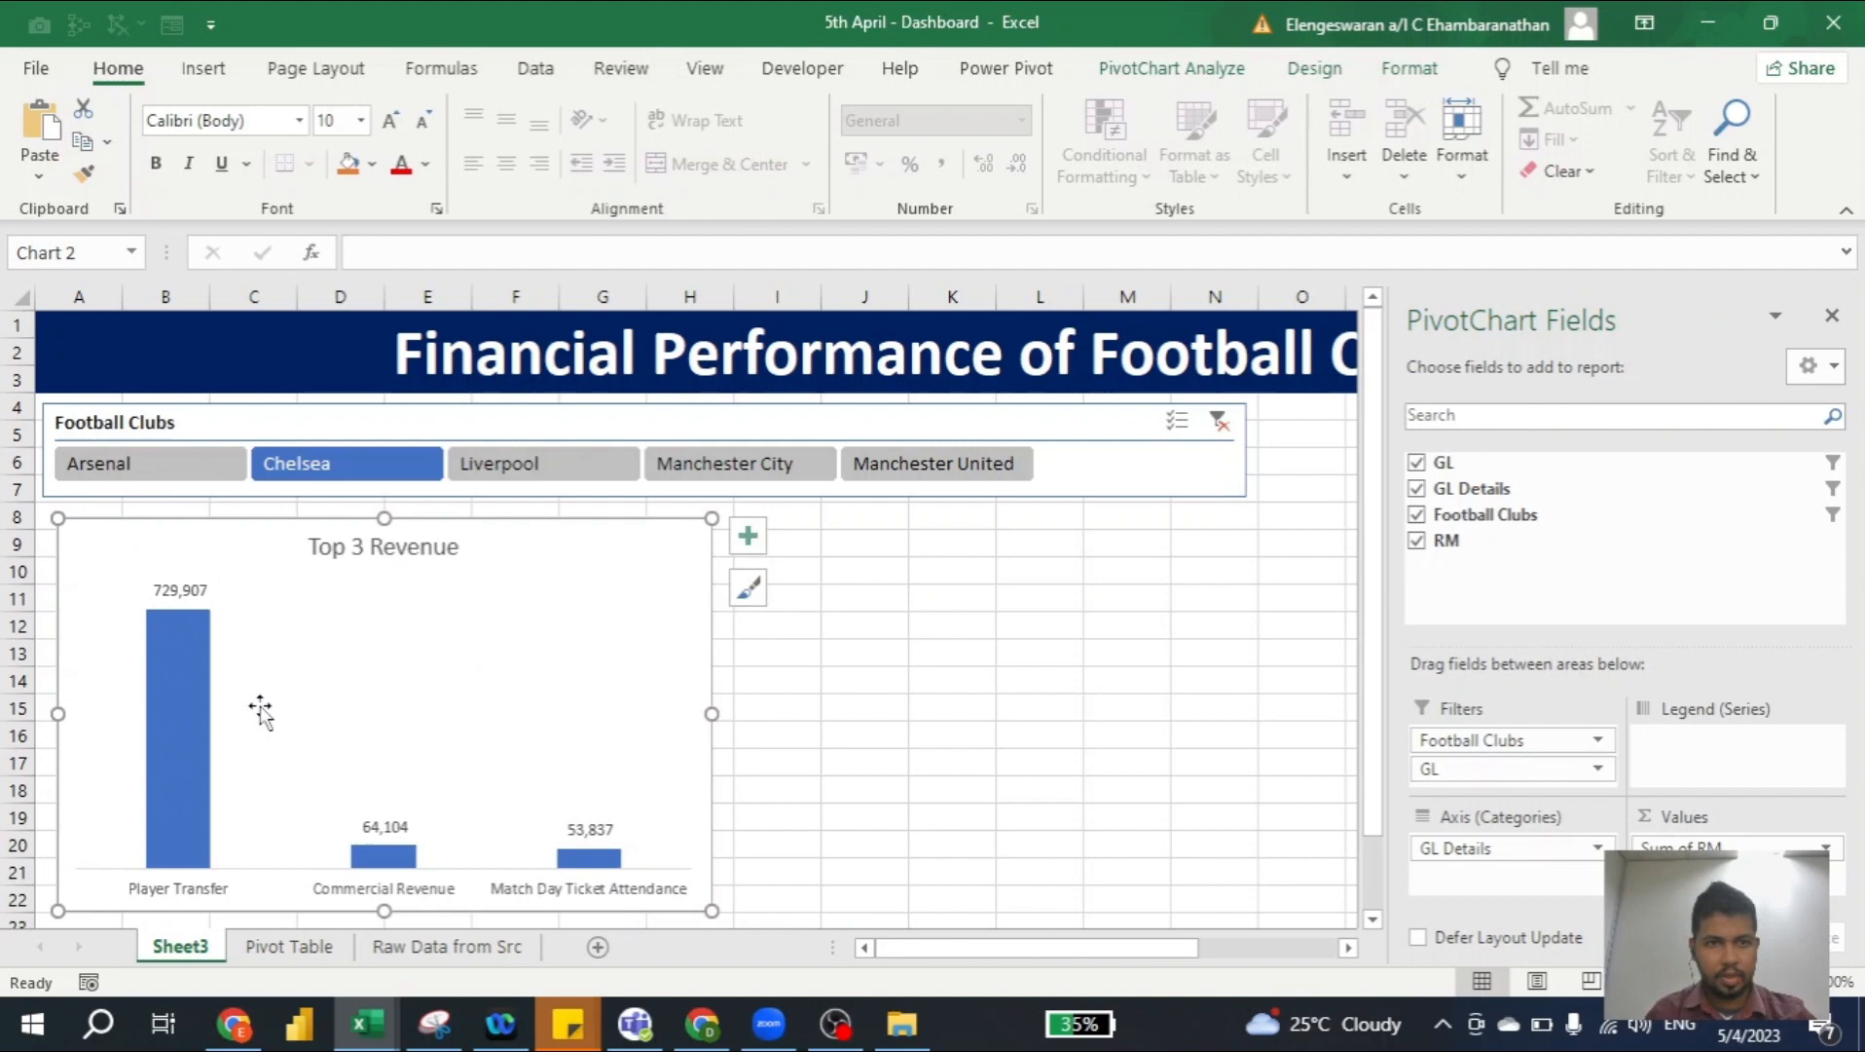
# Give the Top 3 Revenue chart's bars a green theme outline and a matching green fill
pyautogui.click(175, 732)
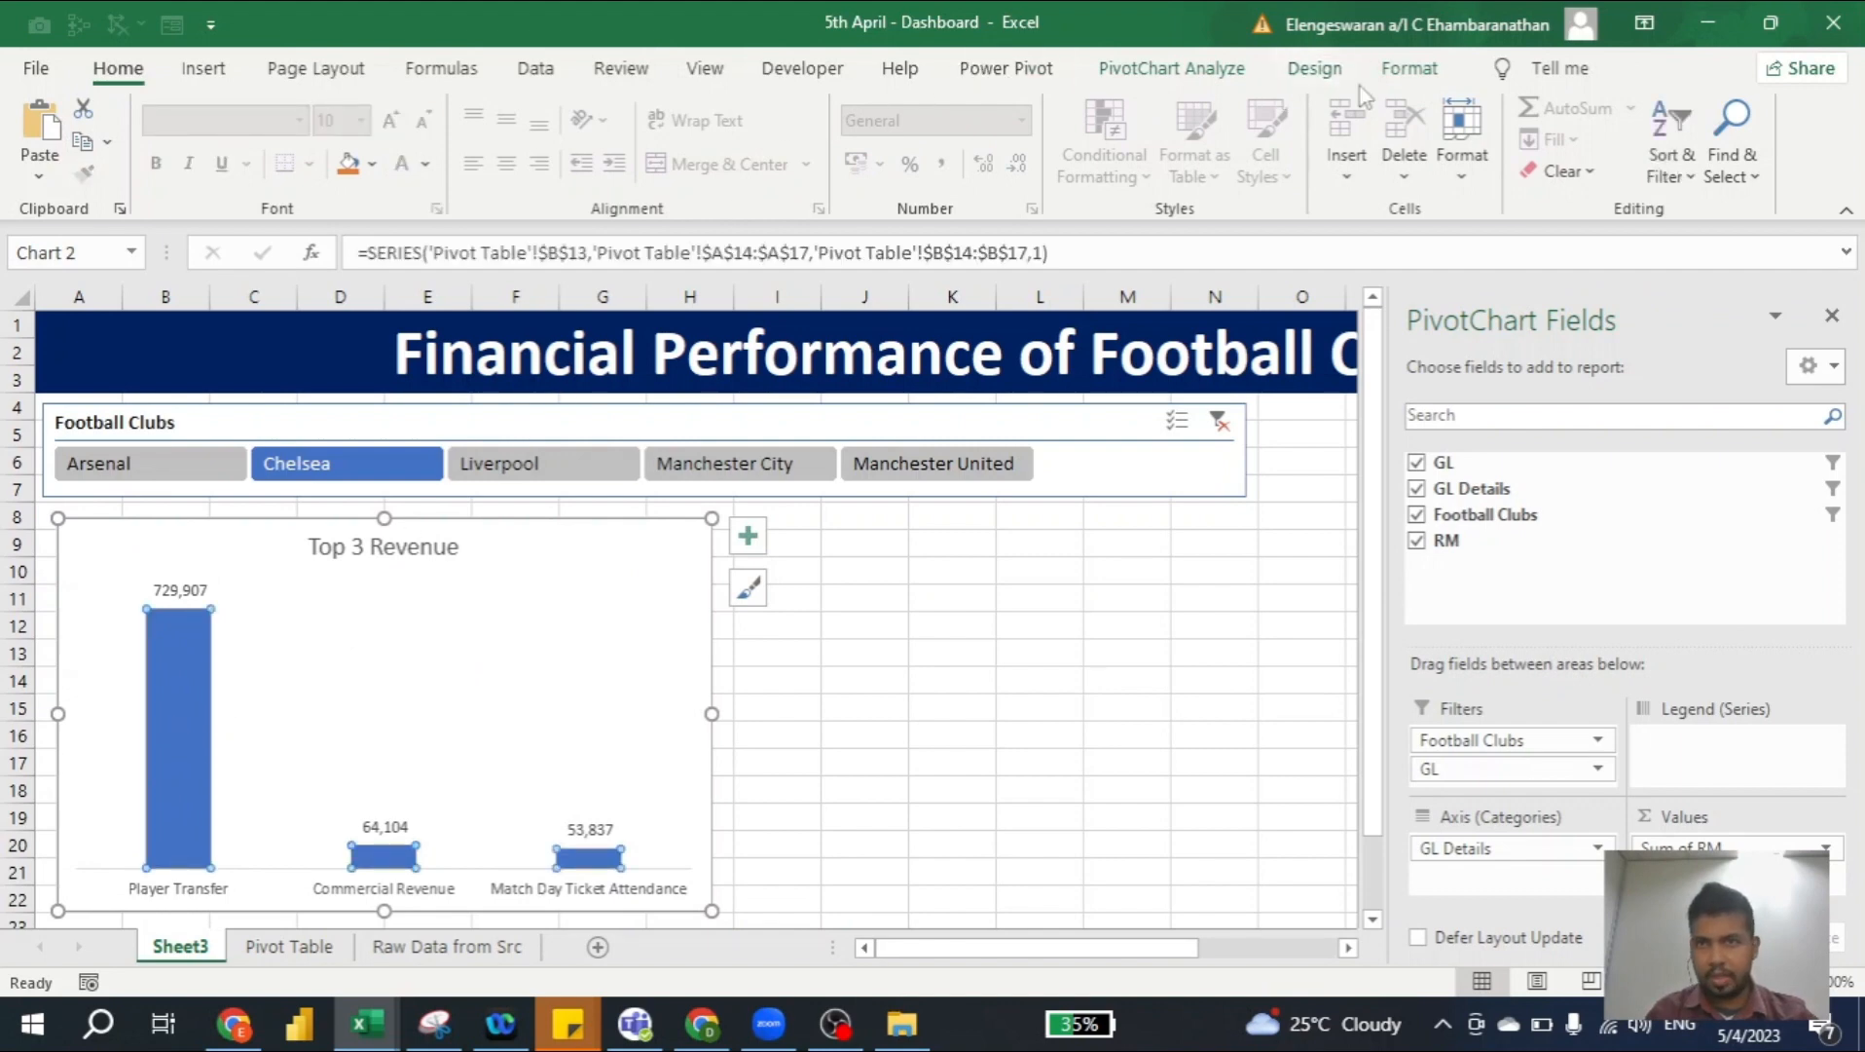
pyautogui.click(1414, 74)
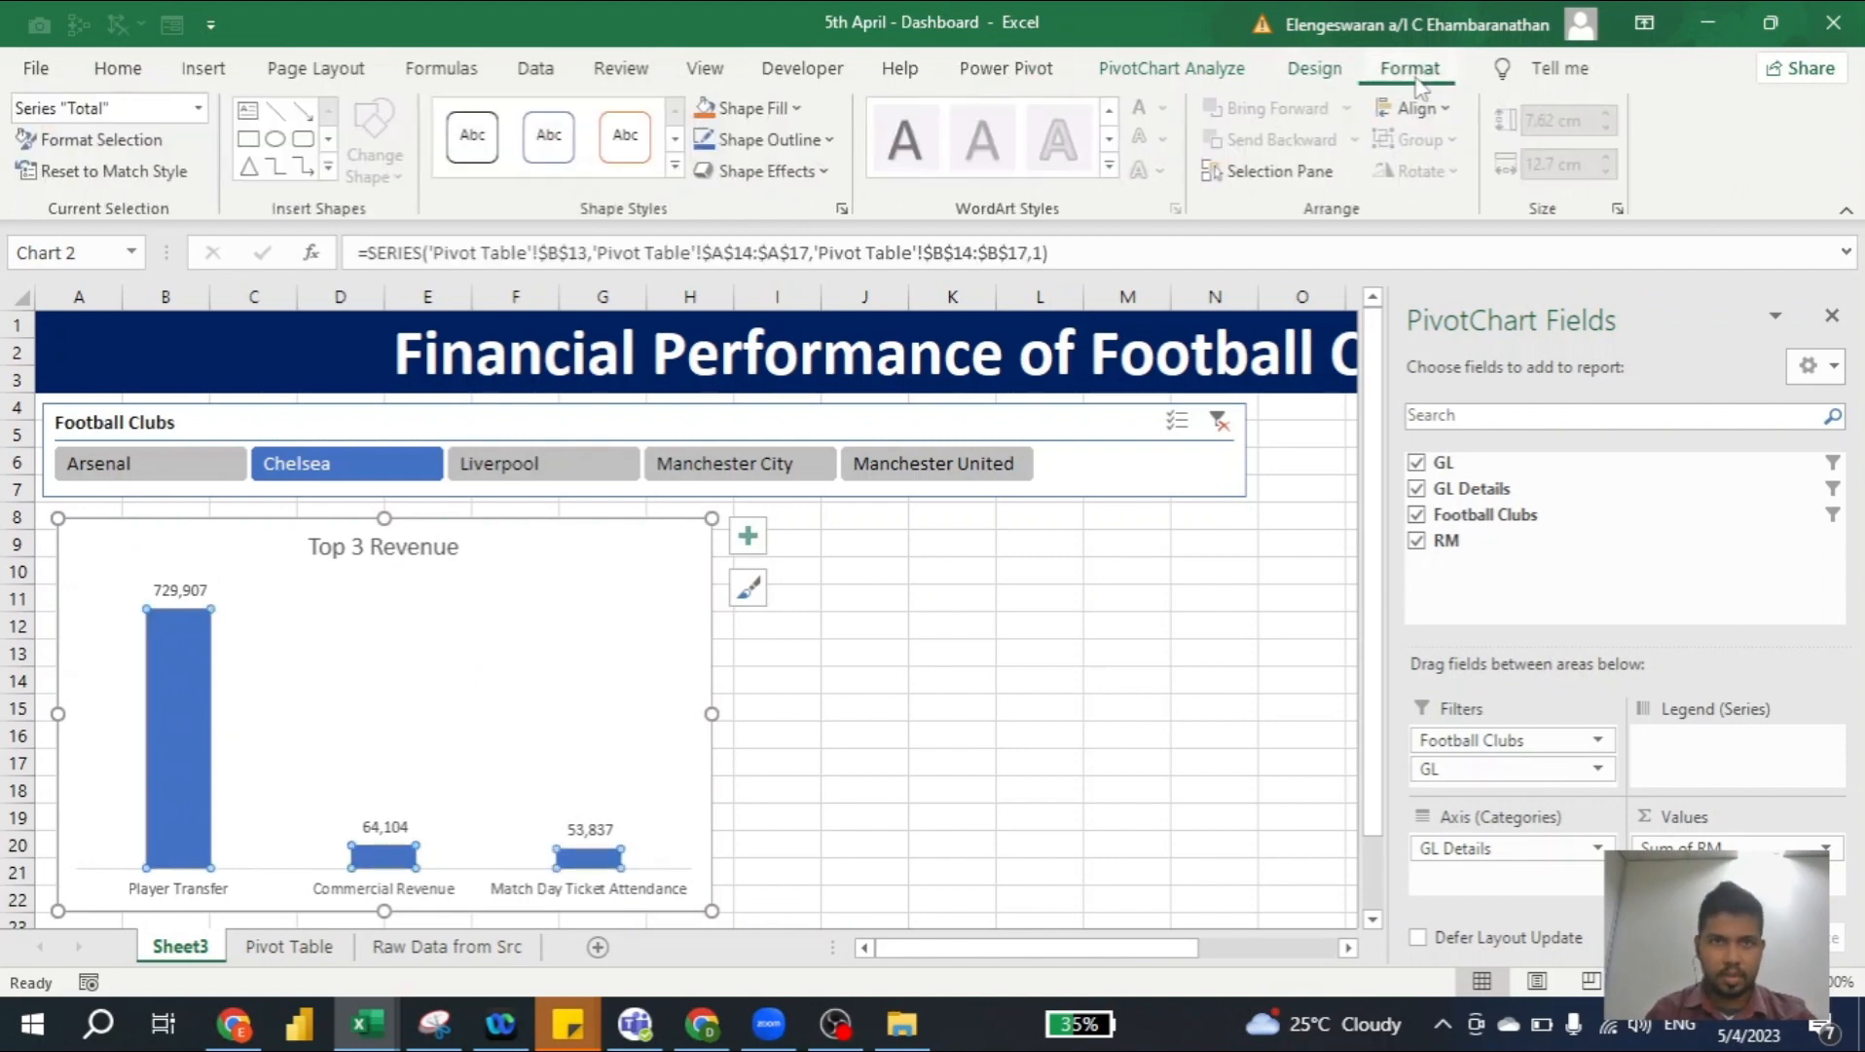
pyautogui.click(811, 141)
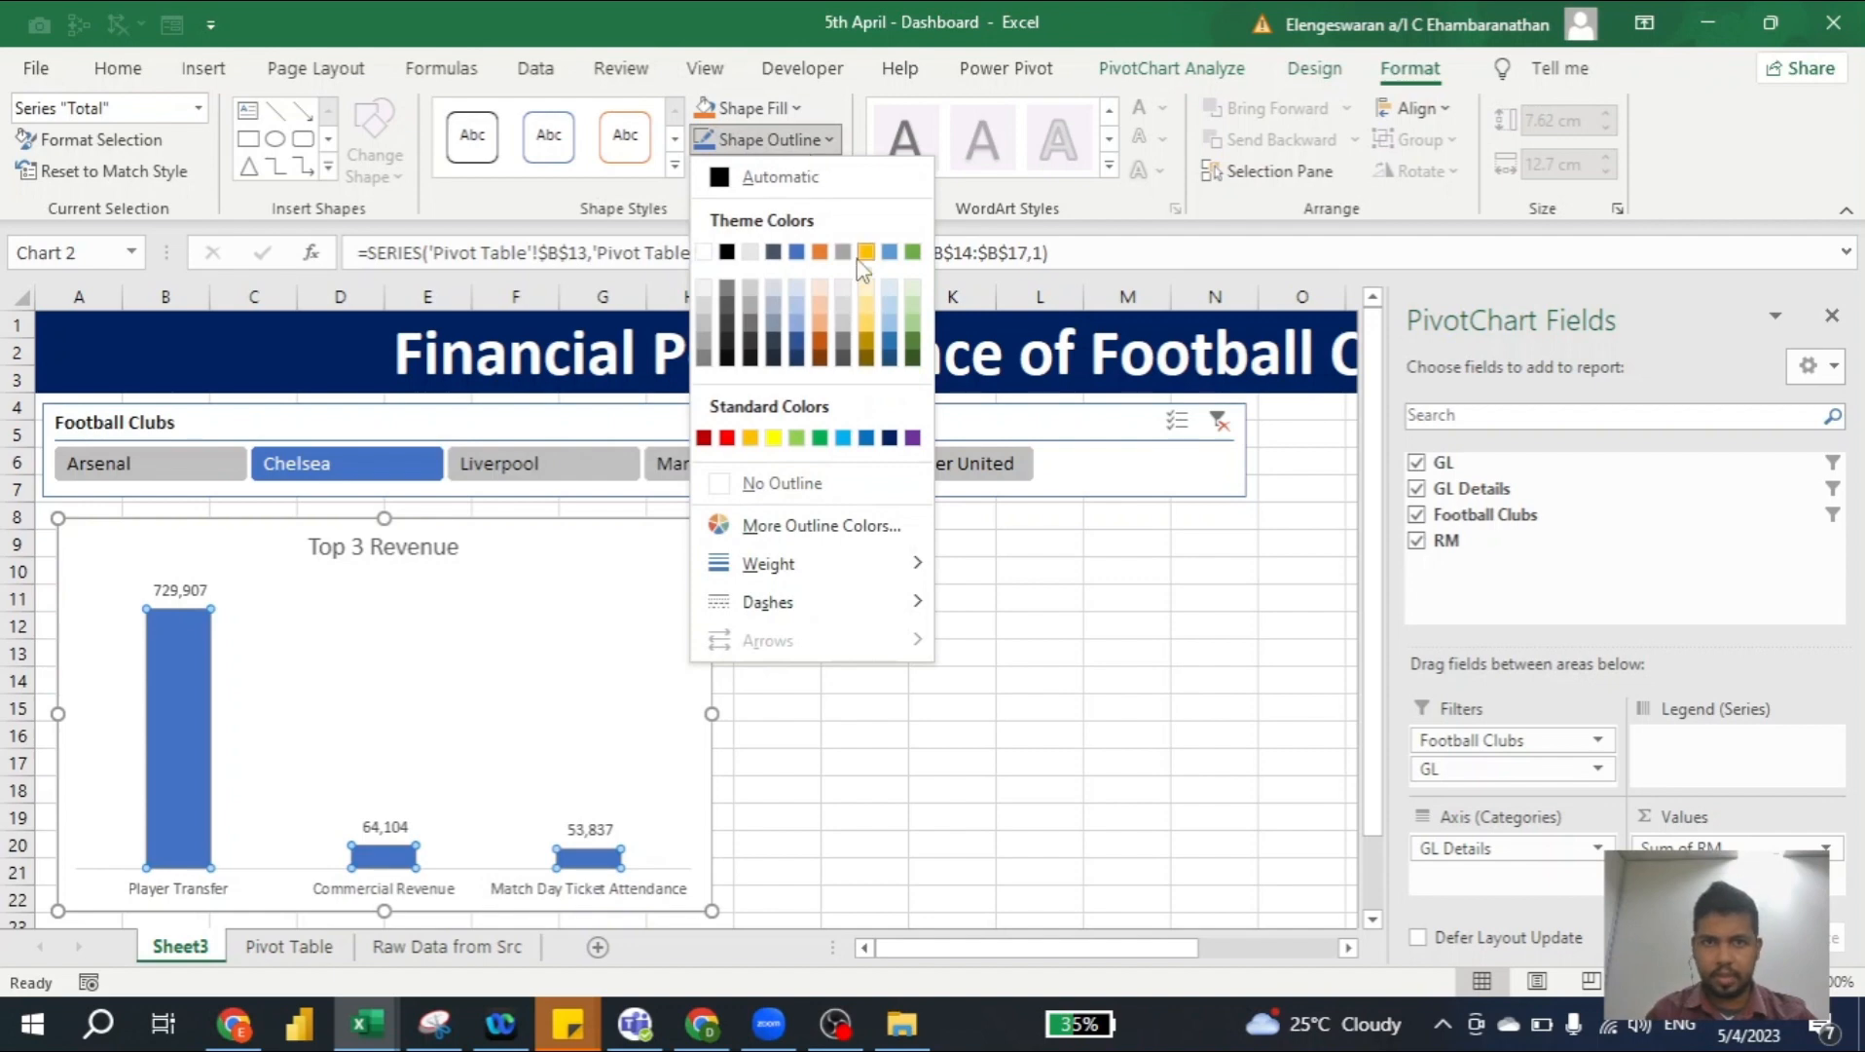
pyautogui.click(913, 252)
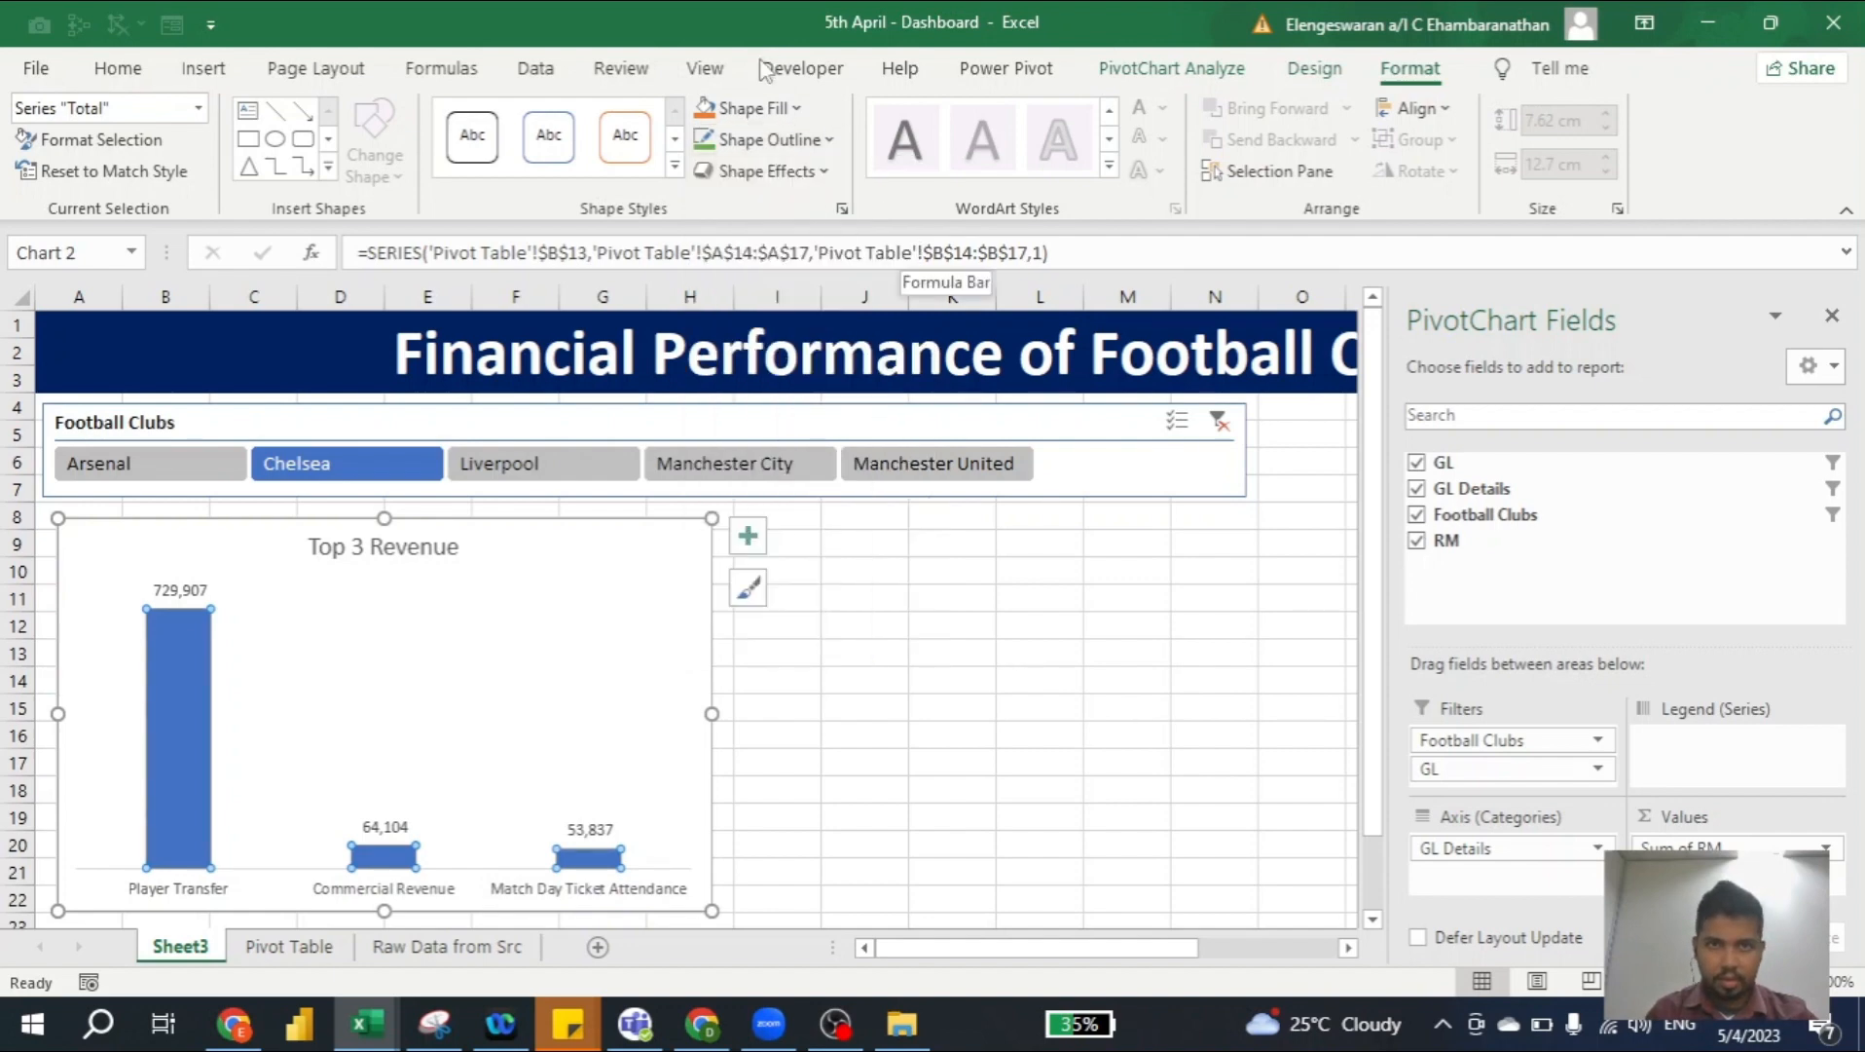
pyautogui.click(749, 108)
pyautogui.click(911, 225)
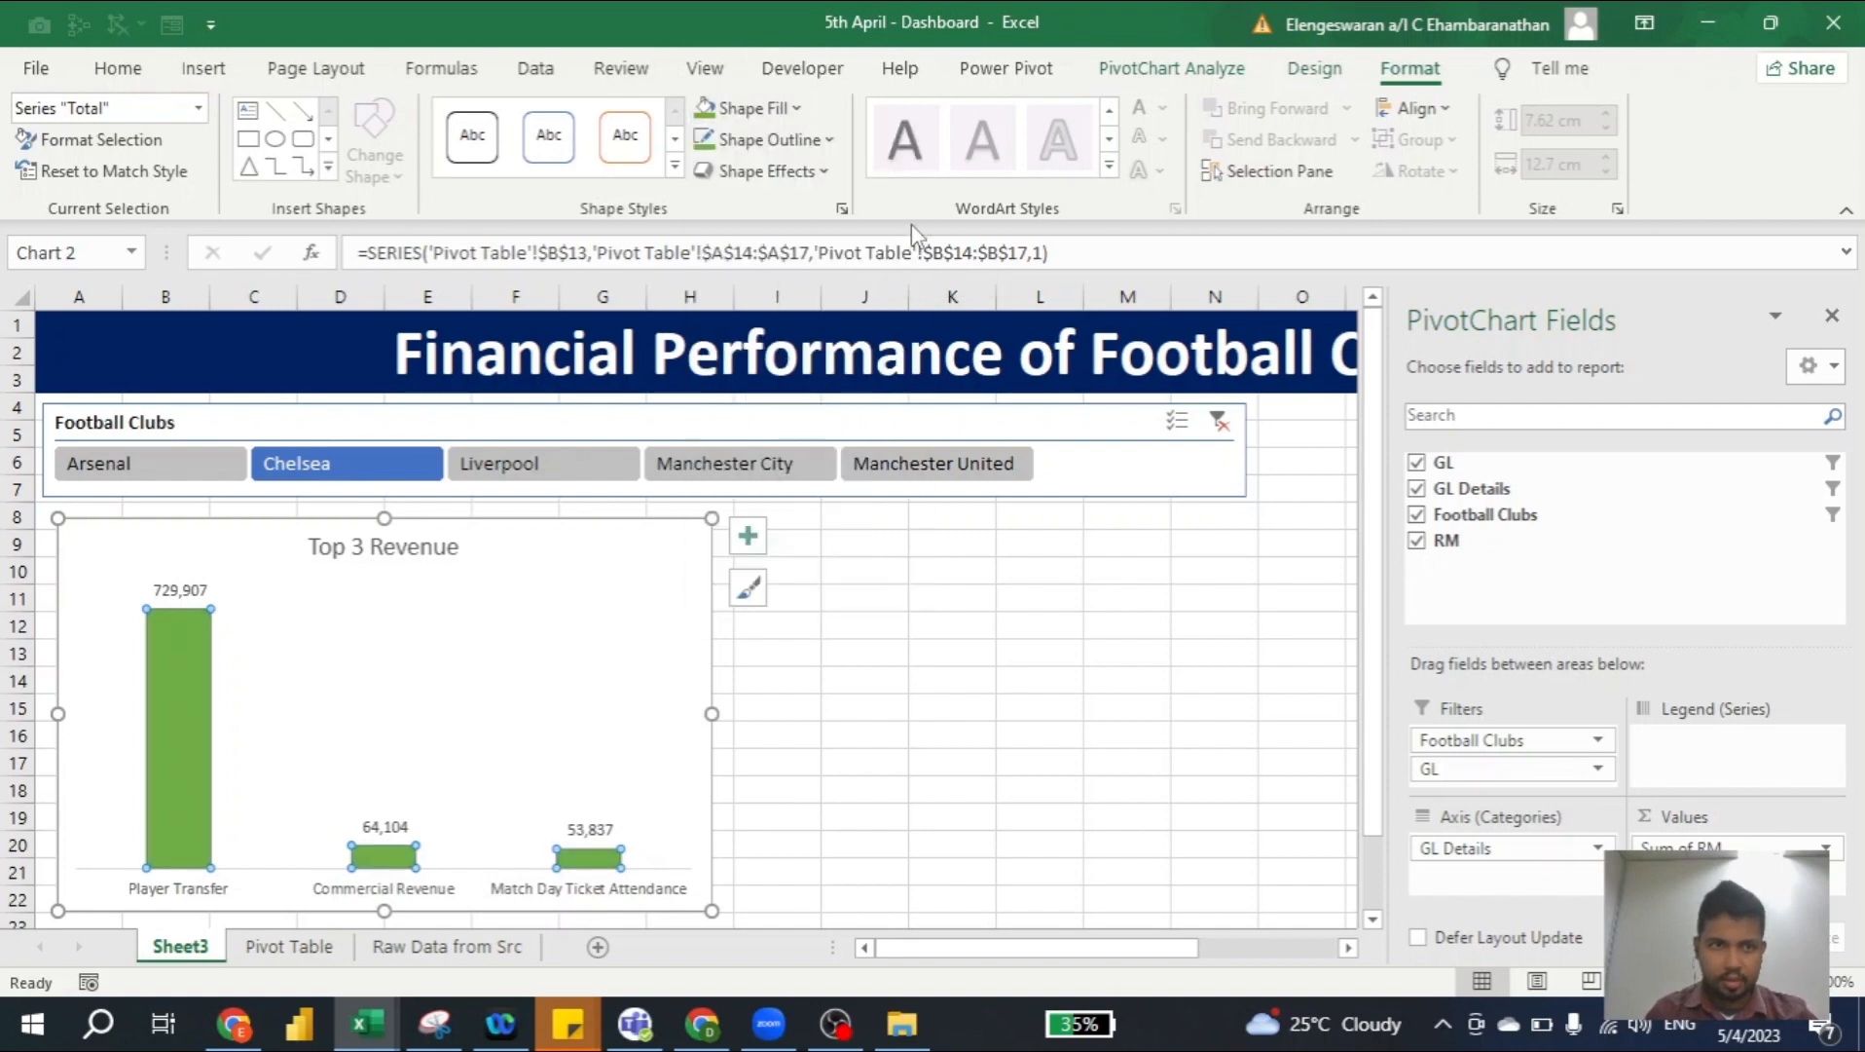
# Set the Top 3 Revenue chart's data labels, title and category axis text to black and make the title bold
pyautogui.click(173, 589)
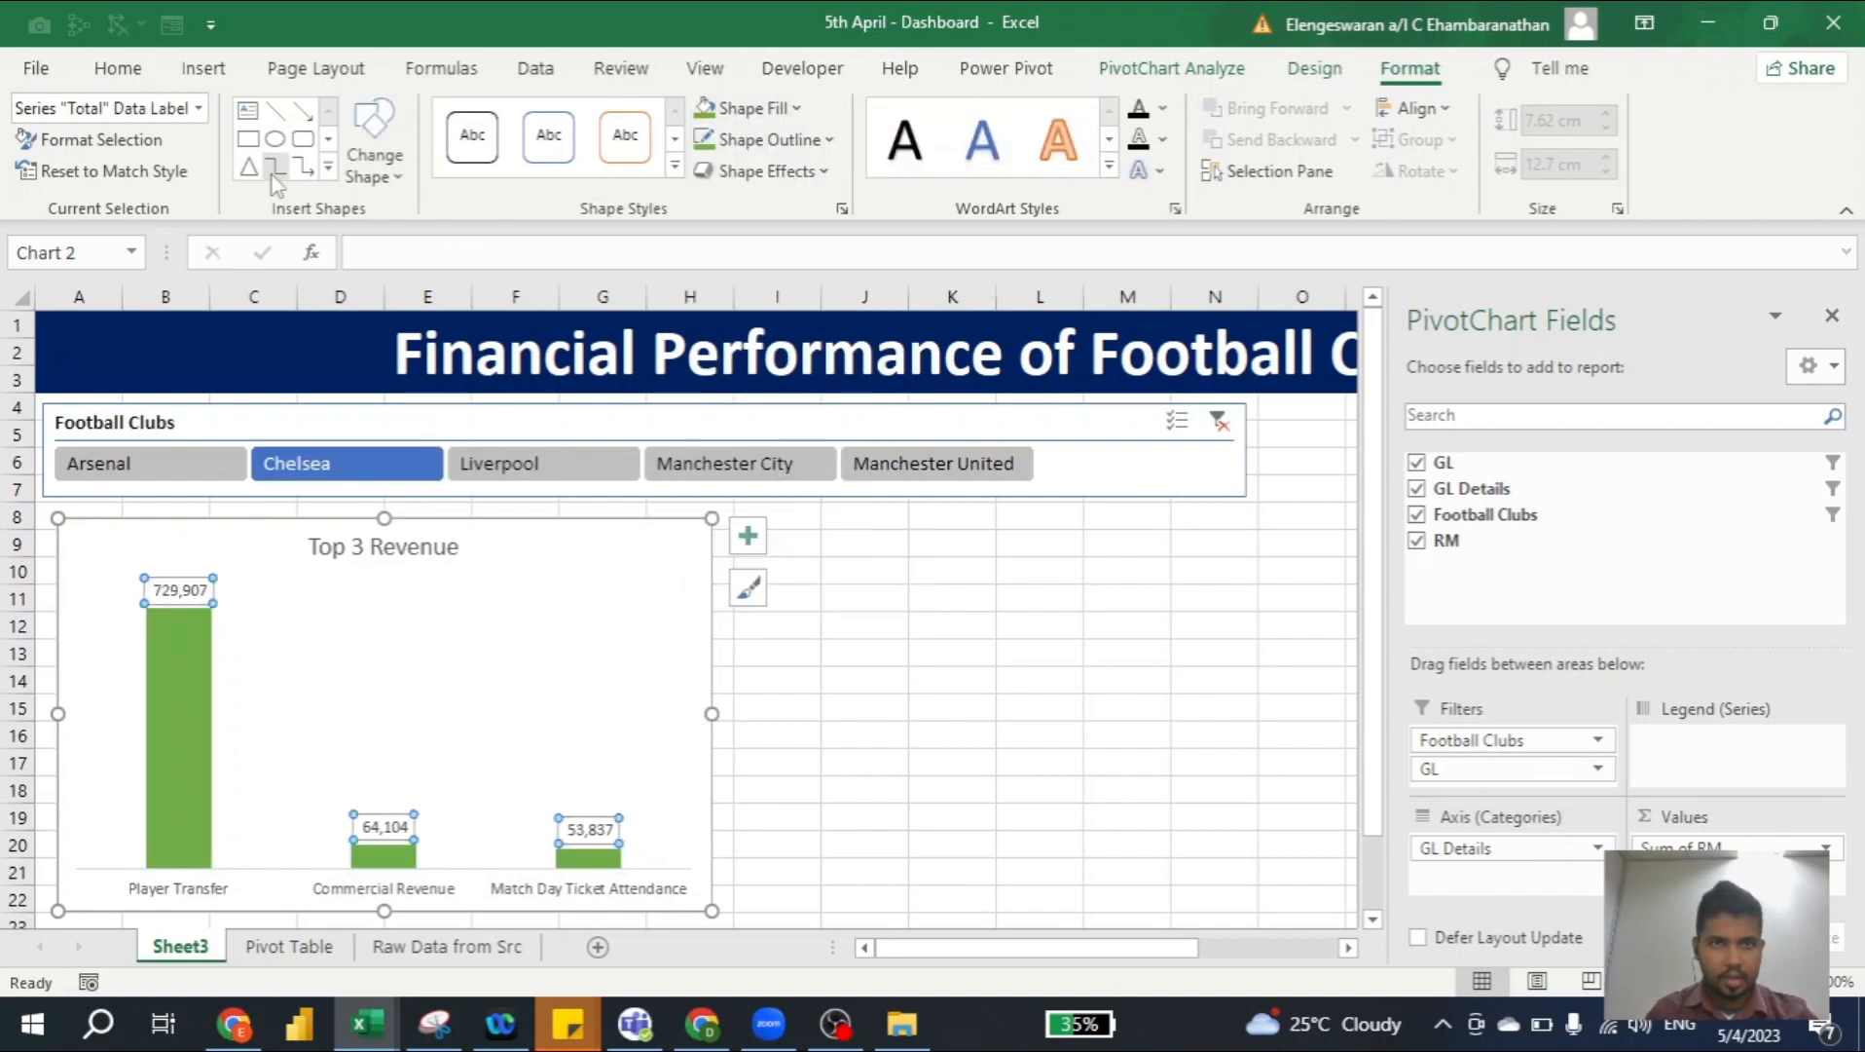
pyautogui.click(374, 547)
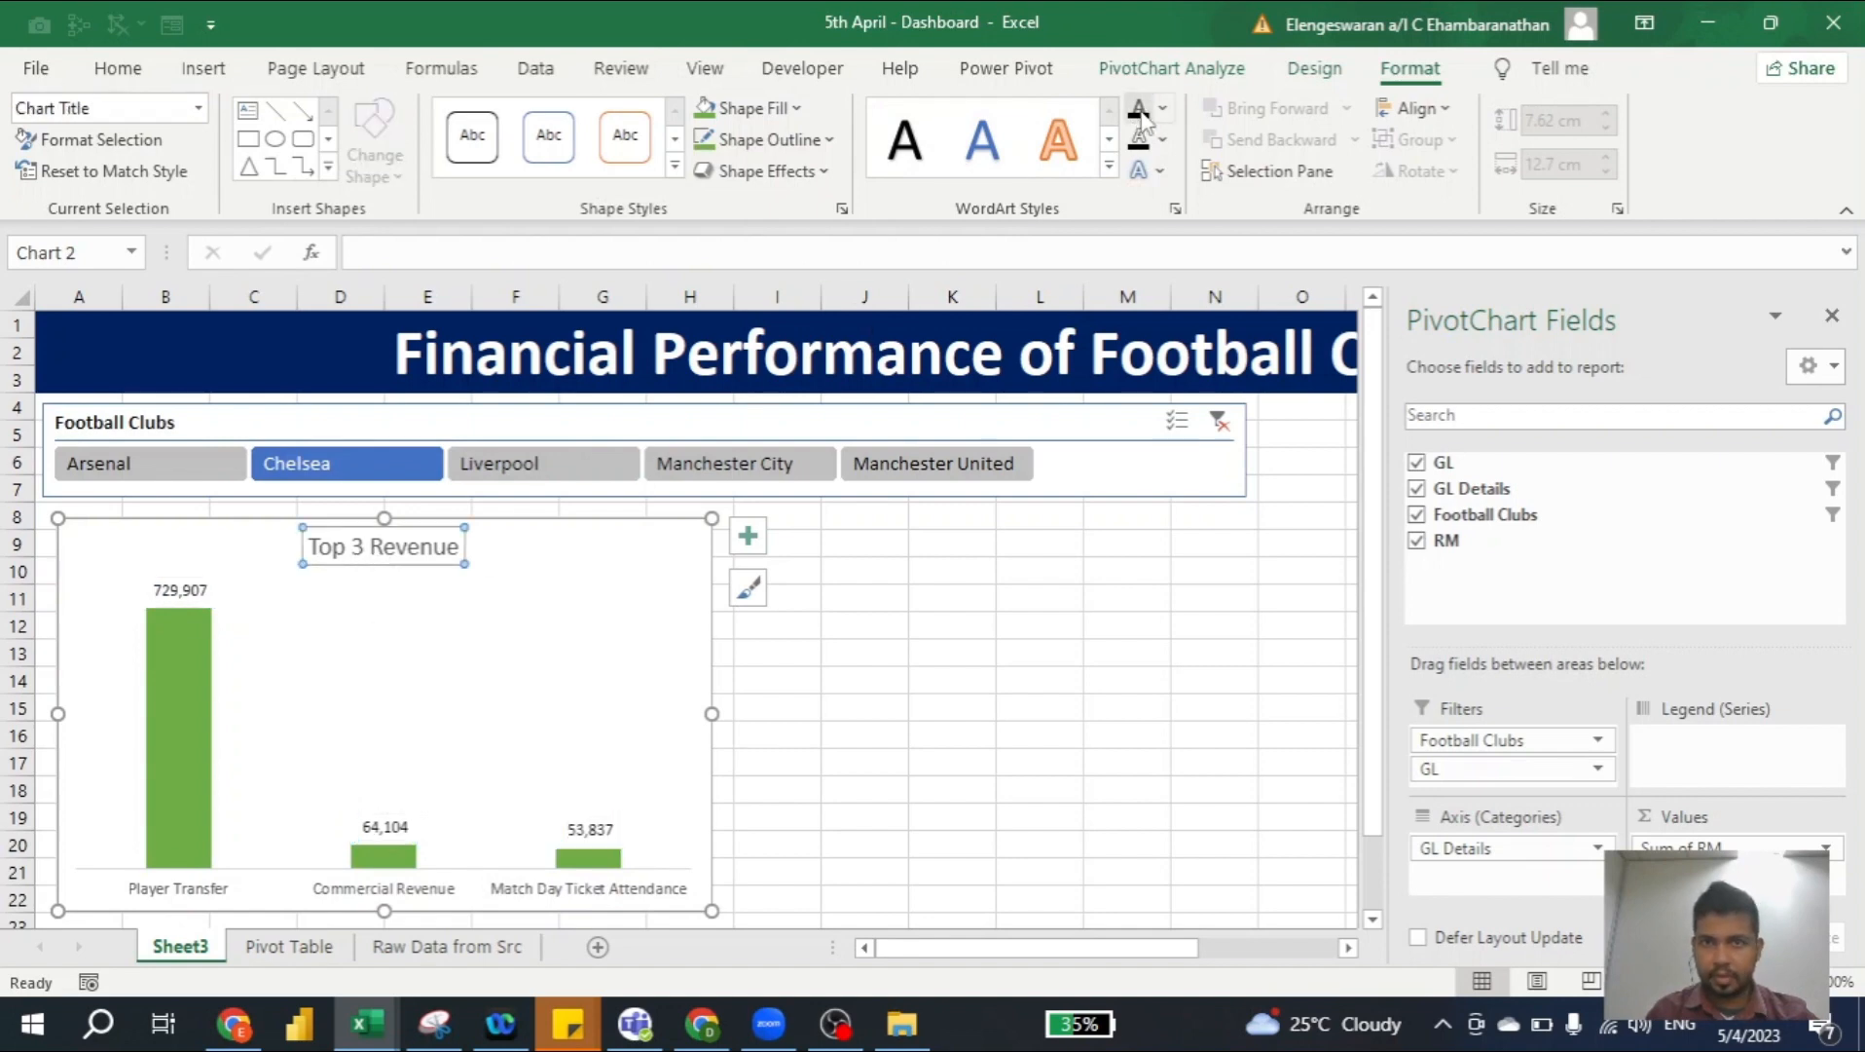
pyautogui.click(199, 898)
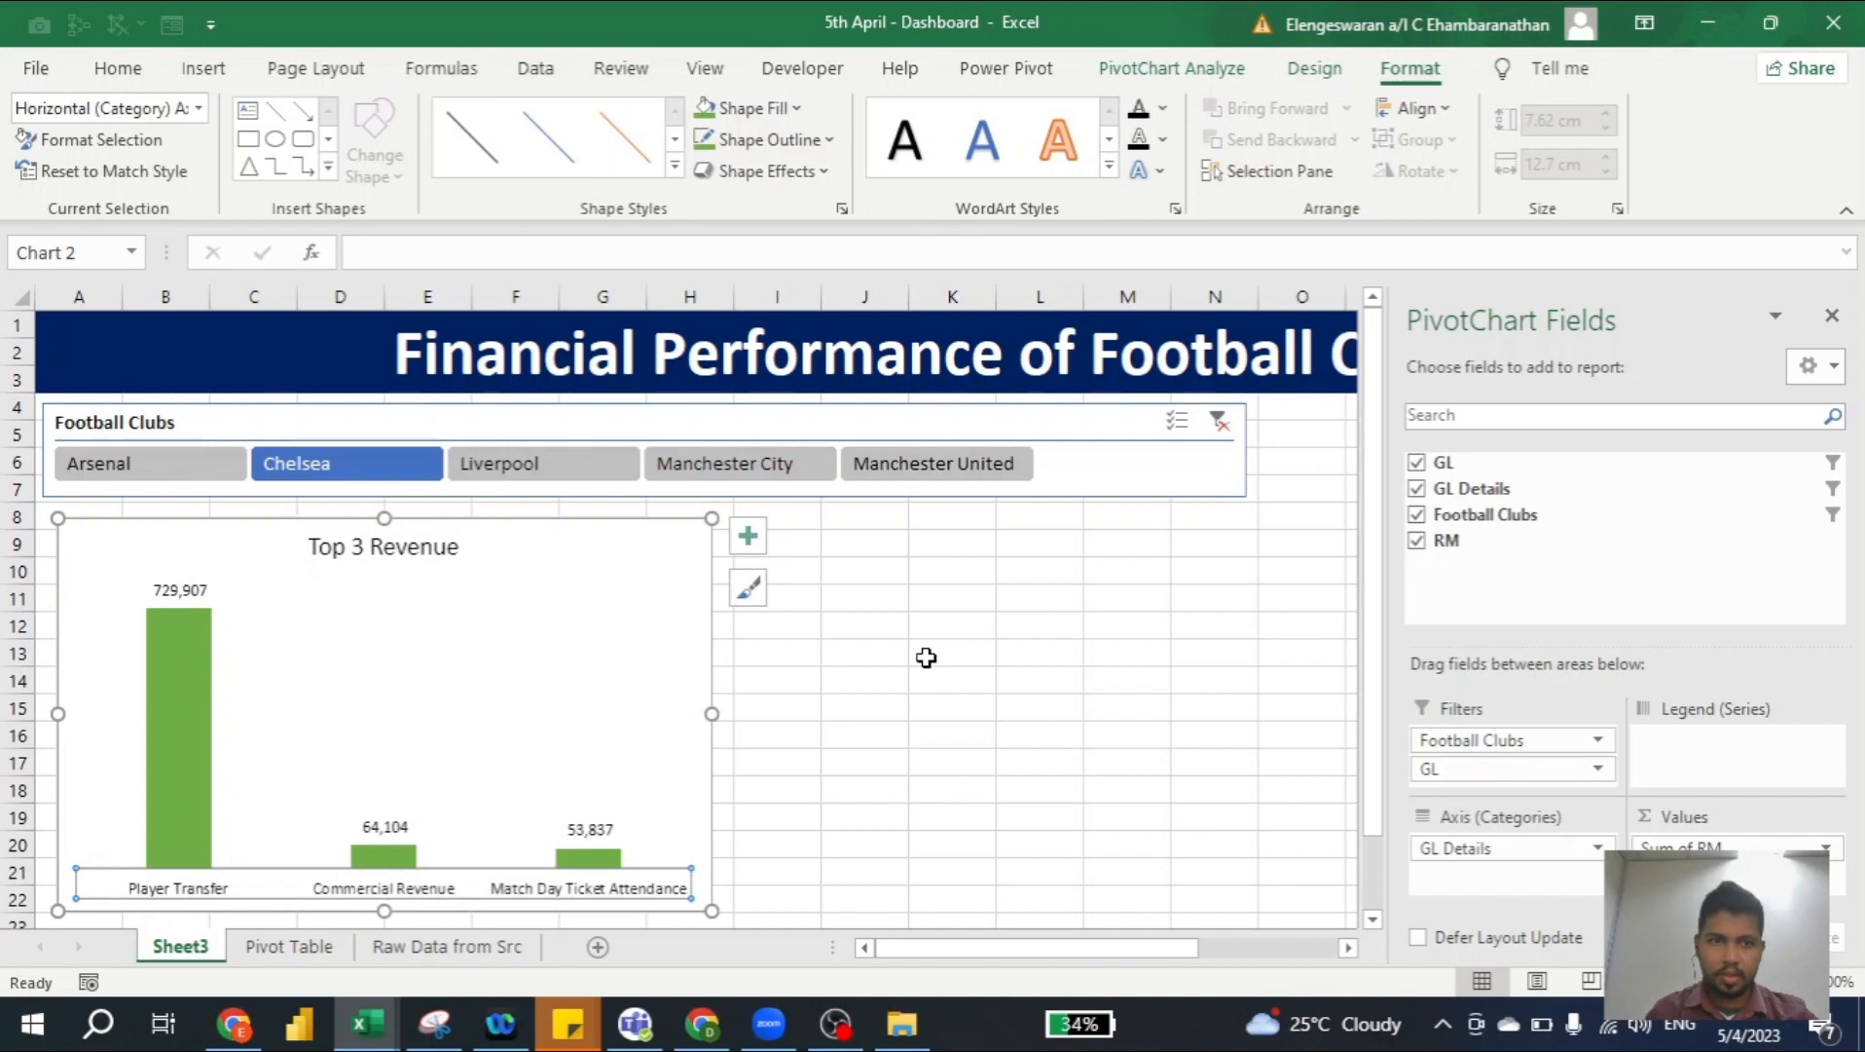
pyautogui.click(426, 548)
pyautogui.hotkey('ctrl', 'b')
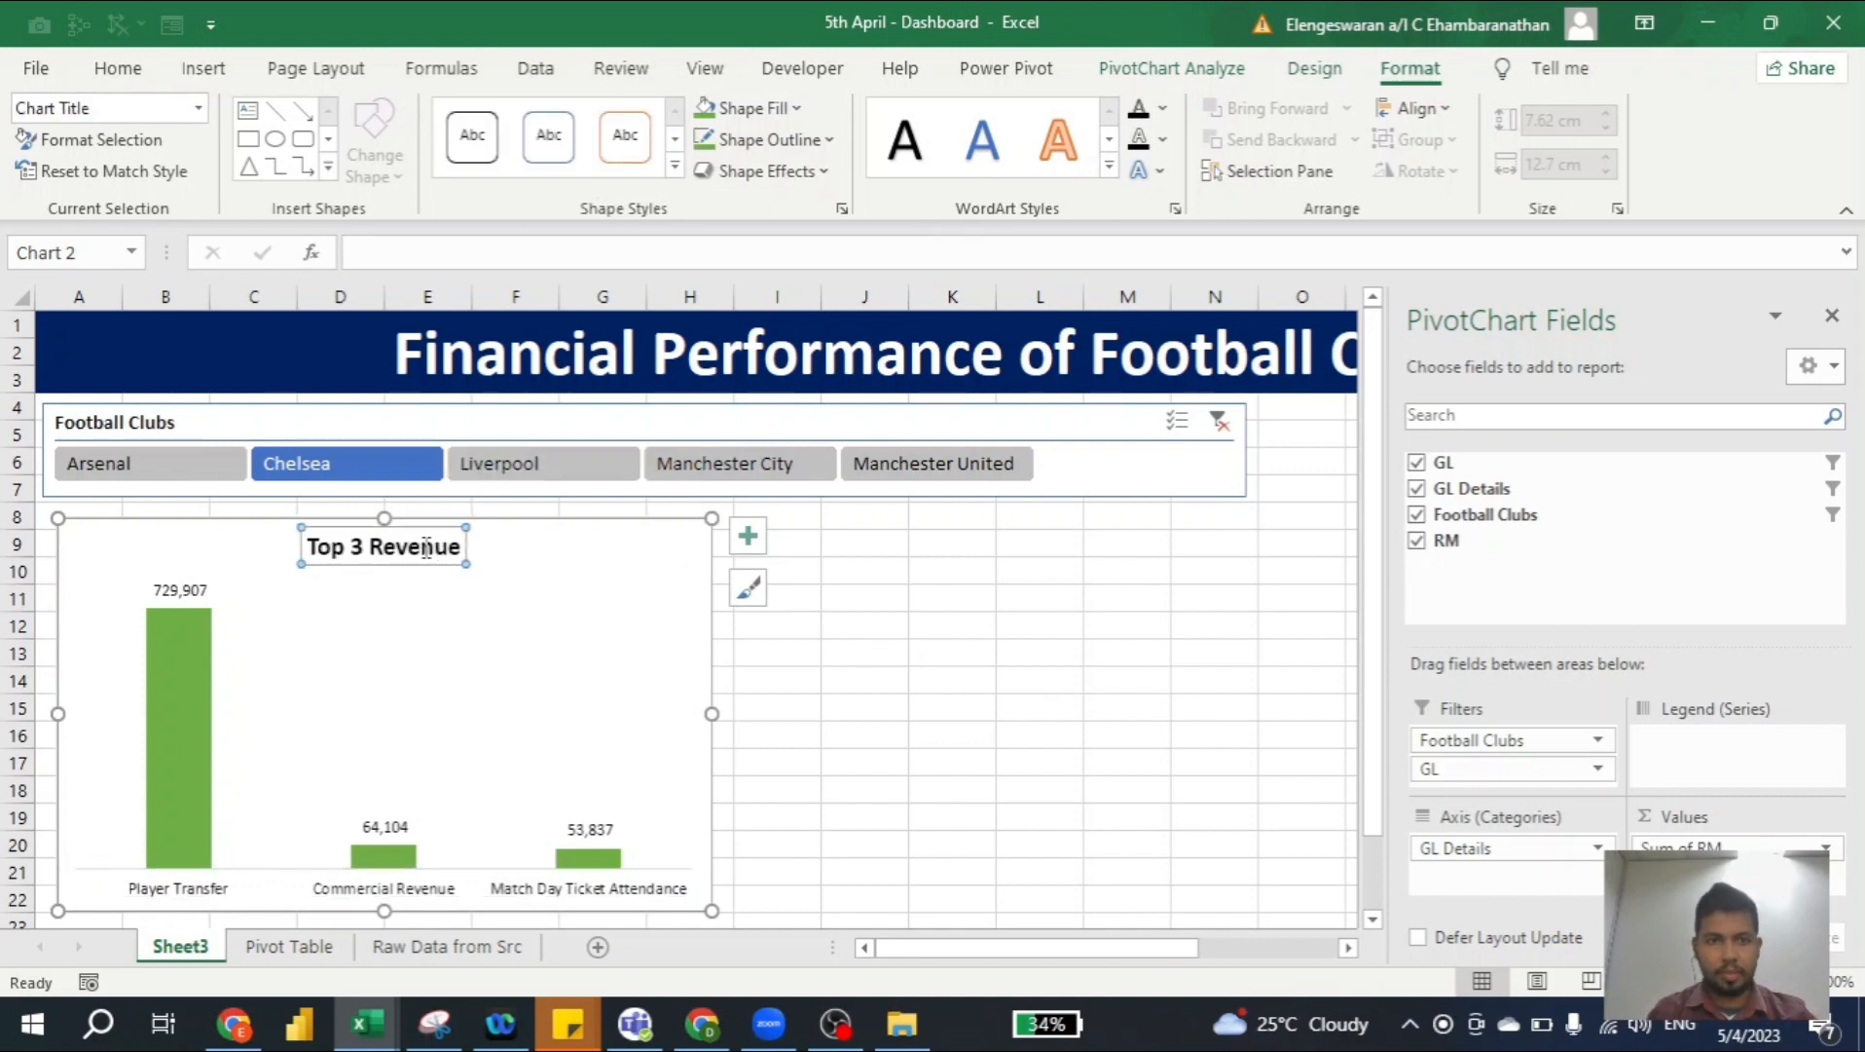
# Cut the Top 3 Expenses chart from the Pivot Table sheet and paste it into Sheet3 beside the revenue chart, under the slicer
pyautogui.click(289, 945)
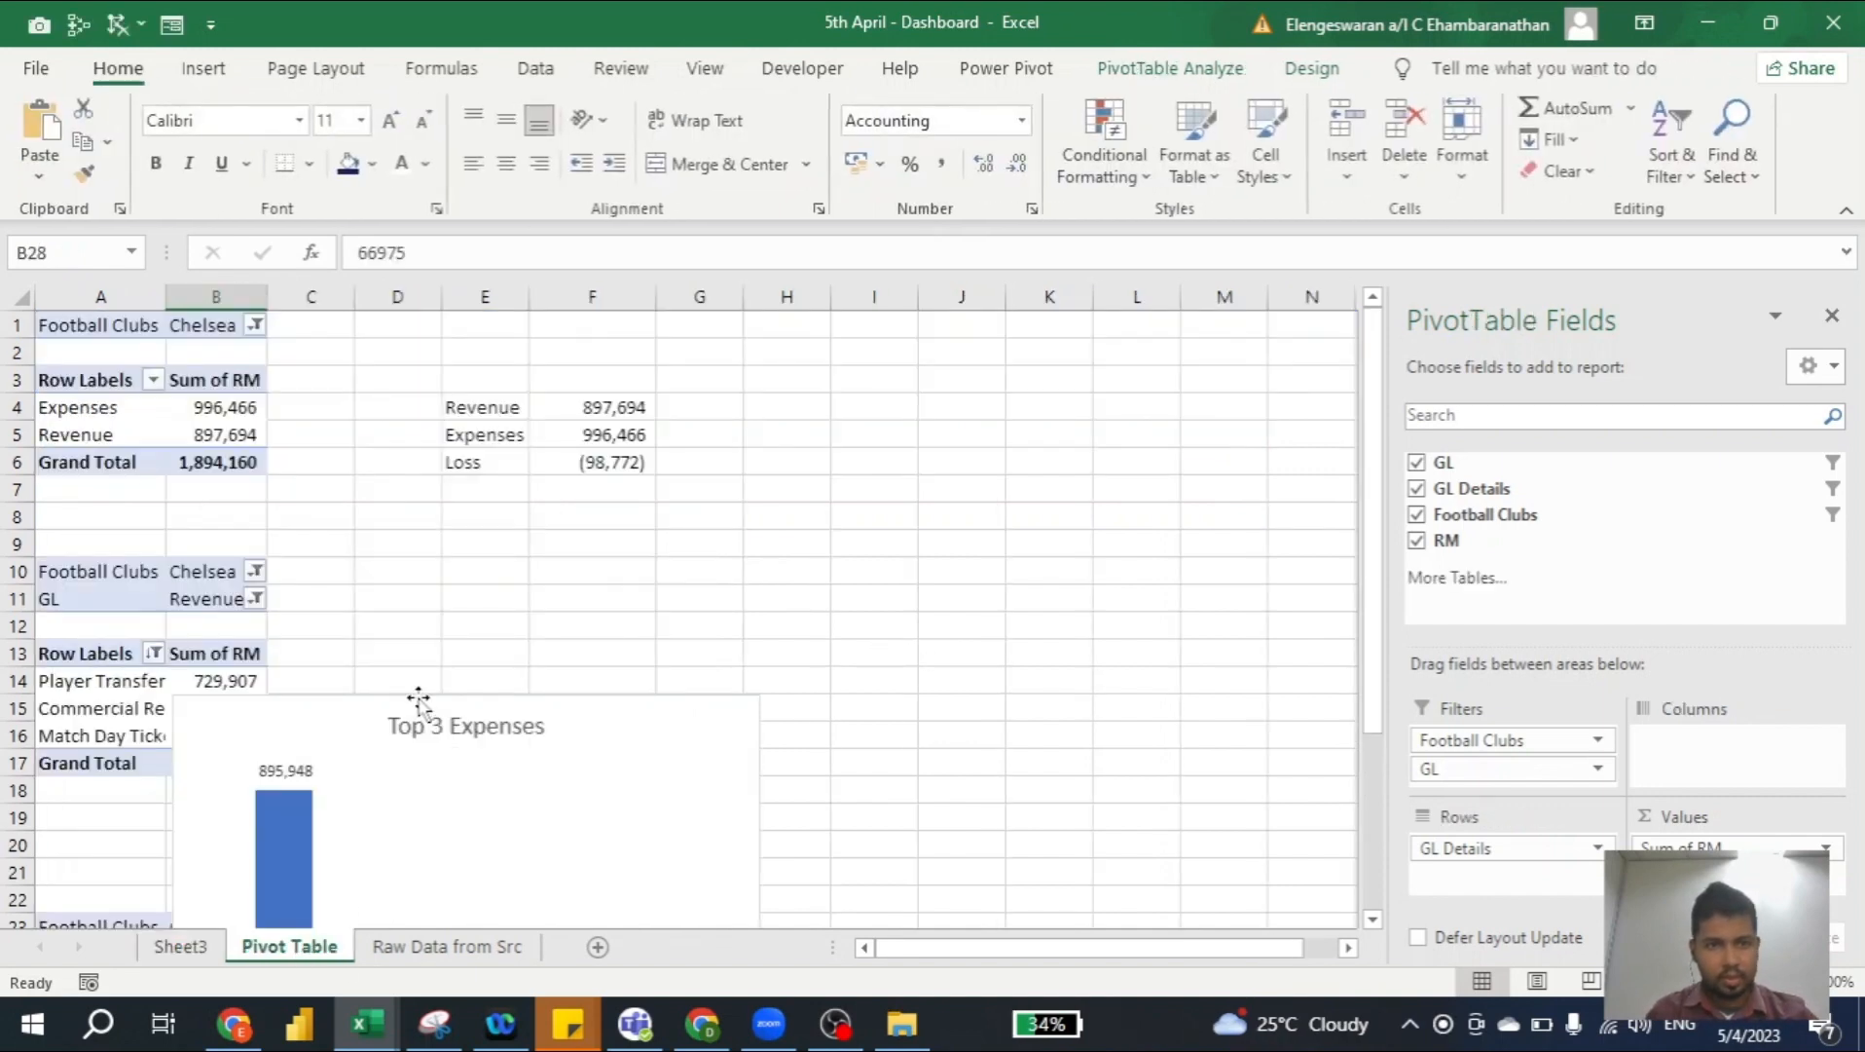
pyautogui.click(363, 703)
pyautogui.press('Delete')
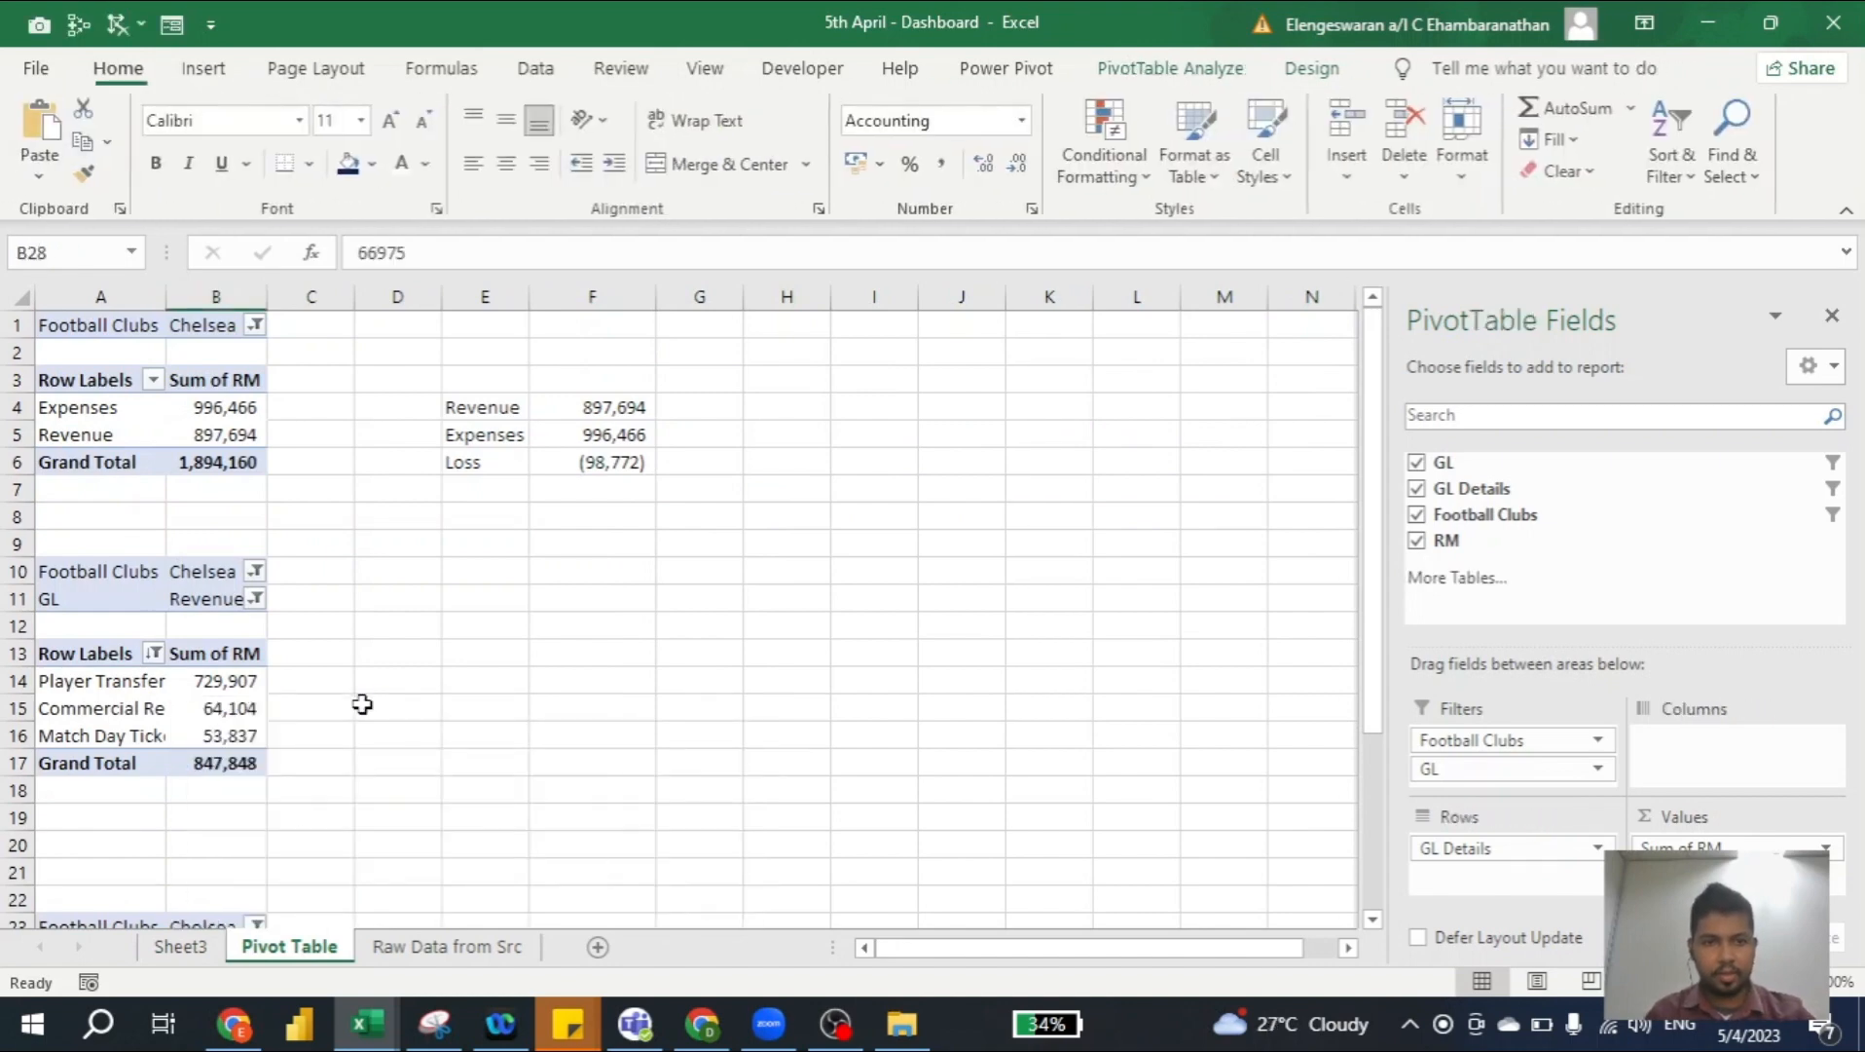
pyautogui.click(178, 947)
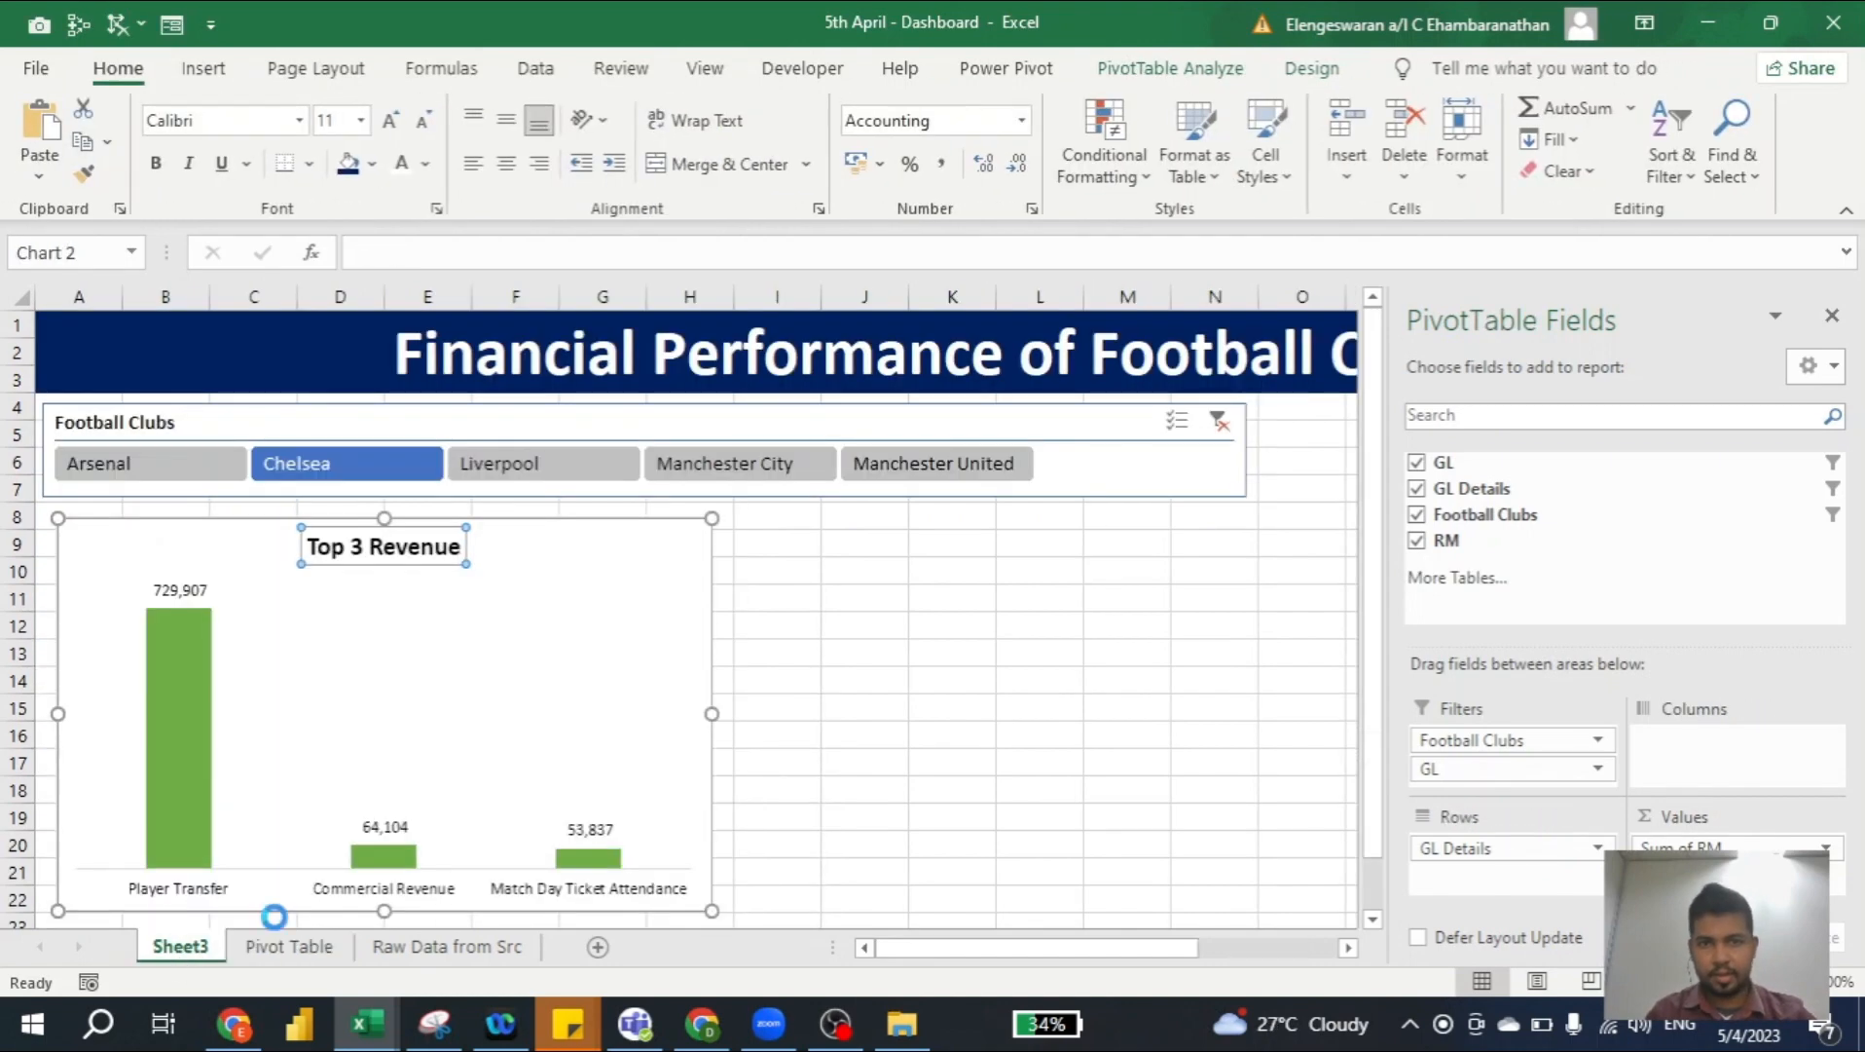
pyautogui.click(802, 538)
pyautogui.hotkey('ctrl', 'v')
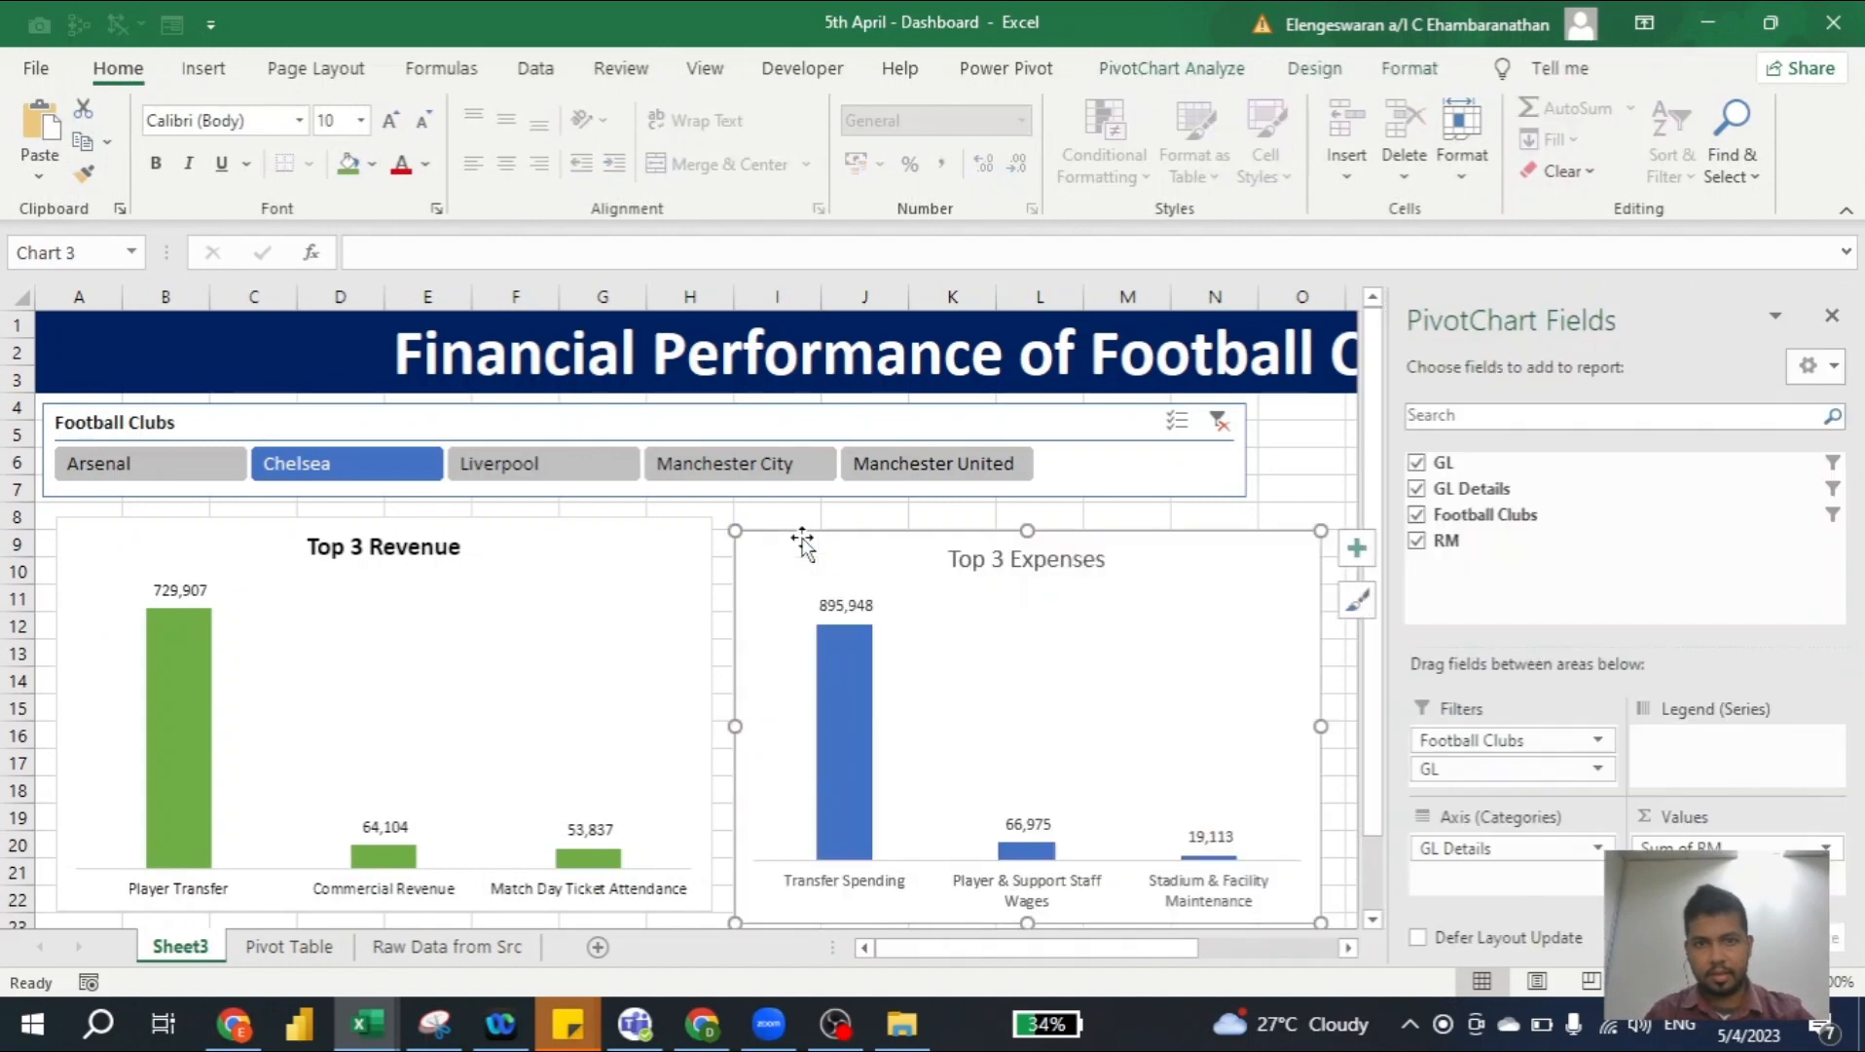
pyautogui.moveTo(802, 538); pyautogui.dragTo(802, 515)
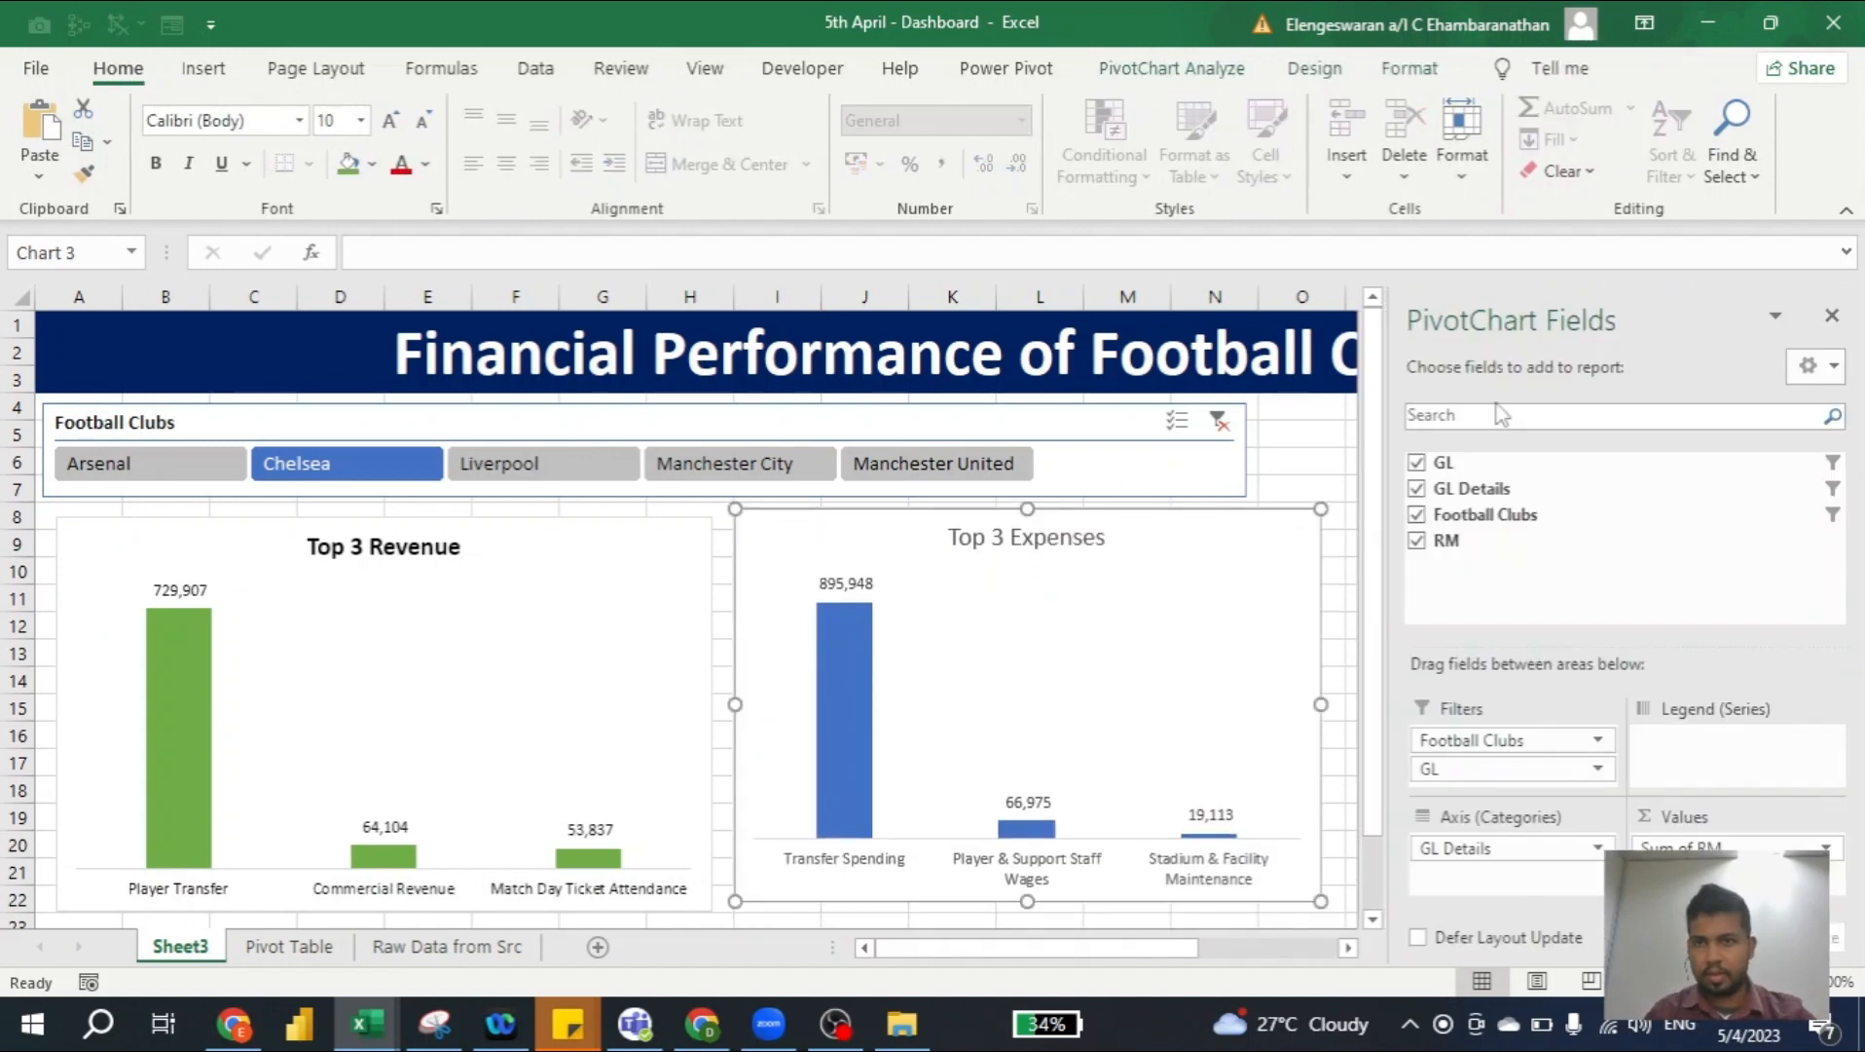
# Close the PivotChart Fields pane and enlarge the Top 3 Expenses chart slightly so its lower edge lines up with the revenue chart
pyautogui.click(1832, 317)
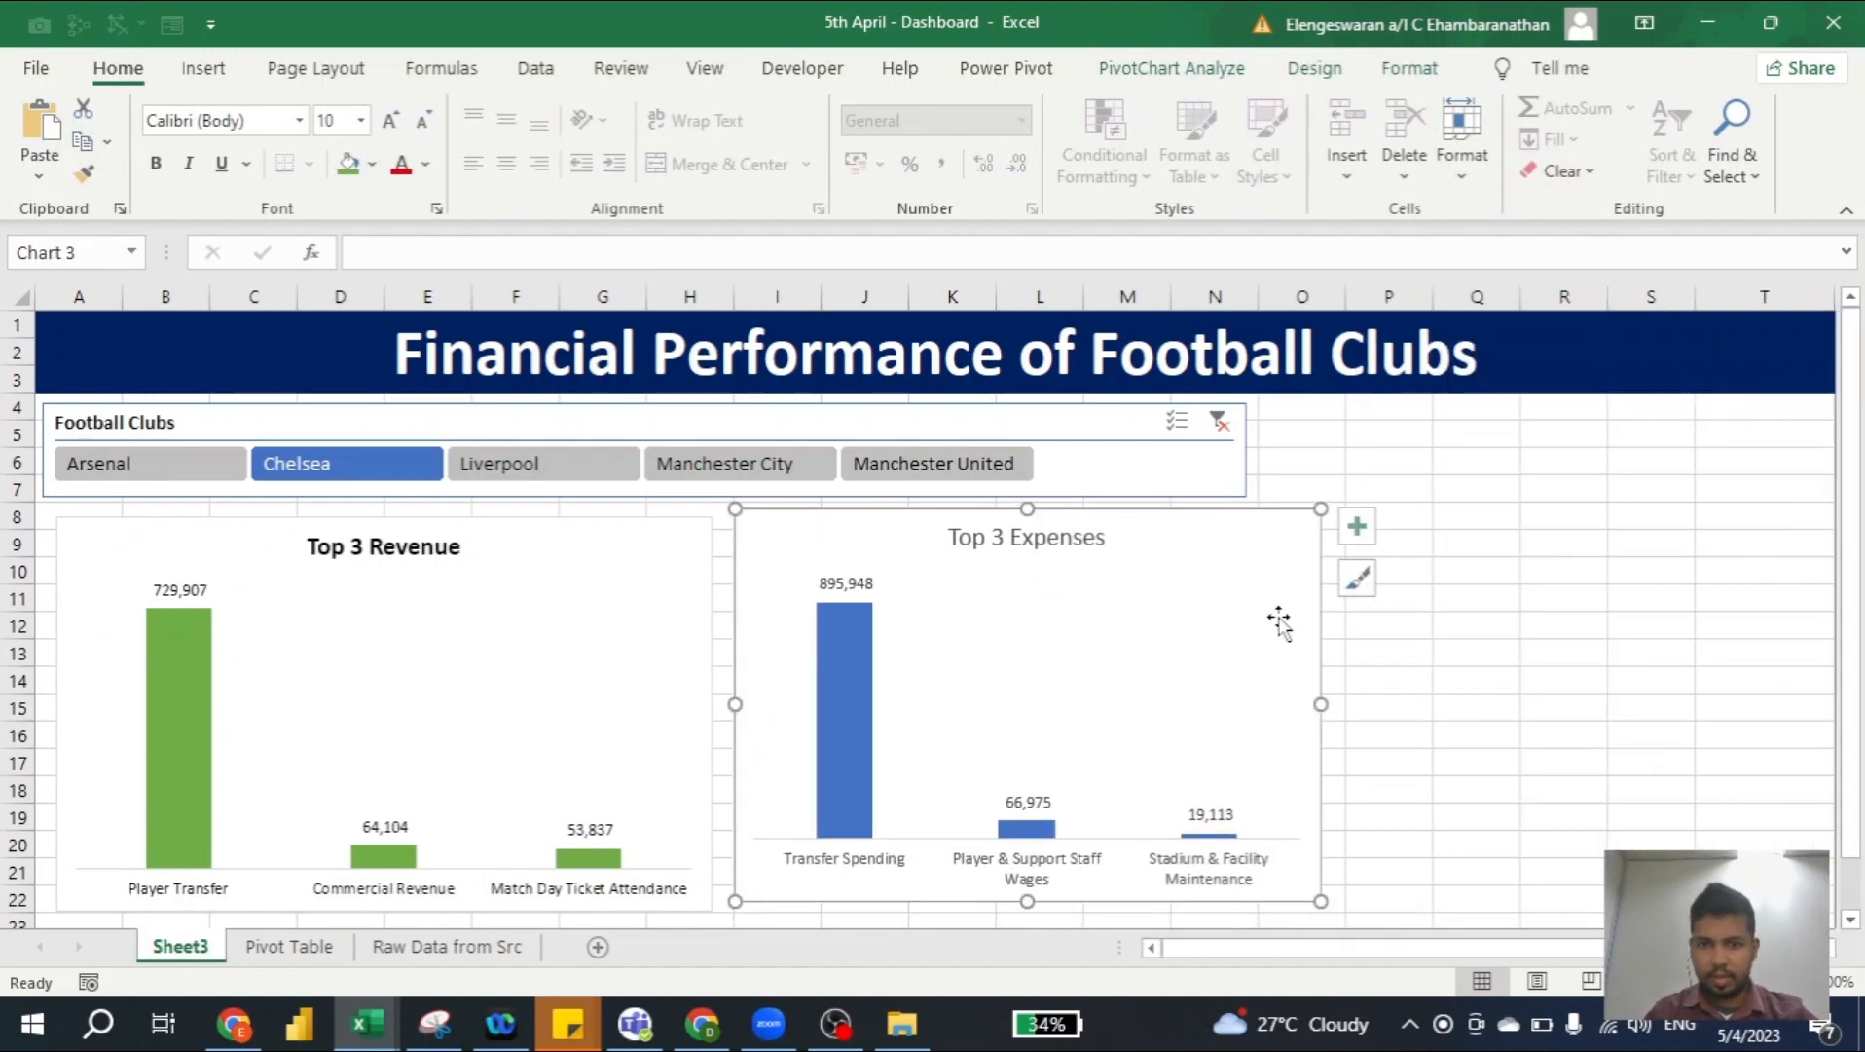
pyautogui.moveTo(1322, 901); pyautogui.dragTo(1335, 912)
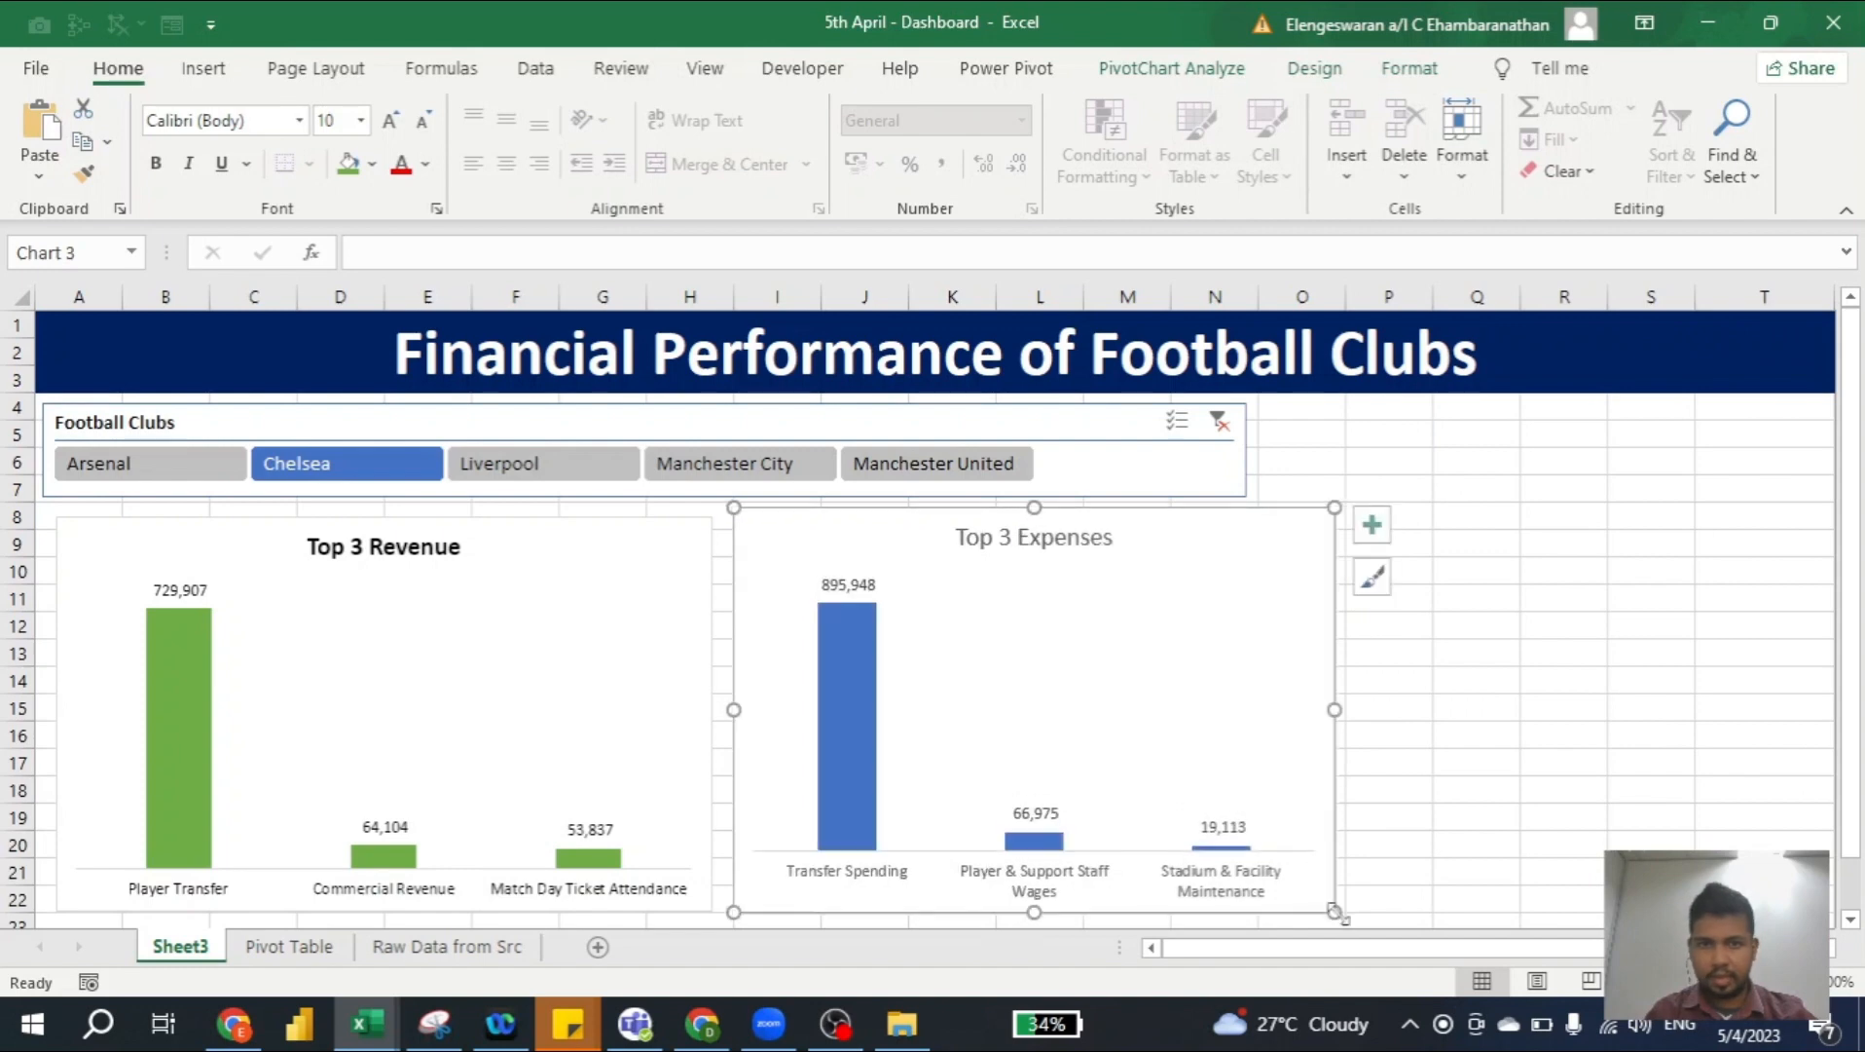
# Give the Top 3 Expenses chart's bars a standard red fill and red outline
pyautogui.click(848, 693)
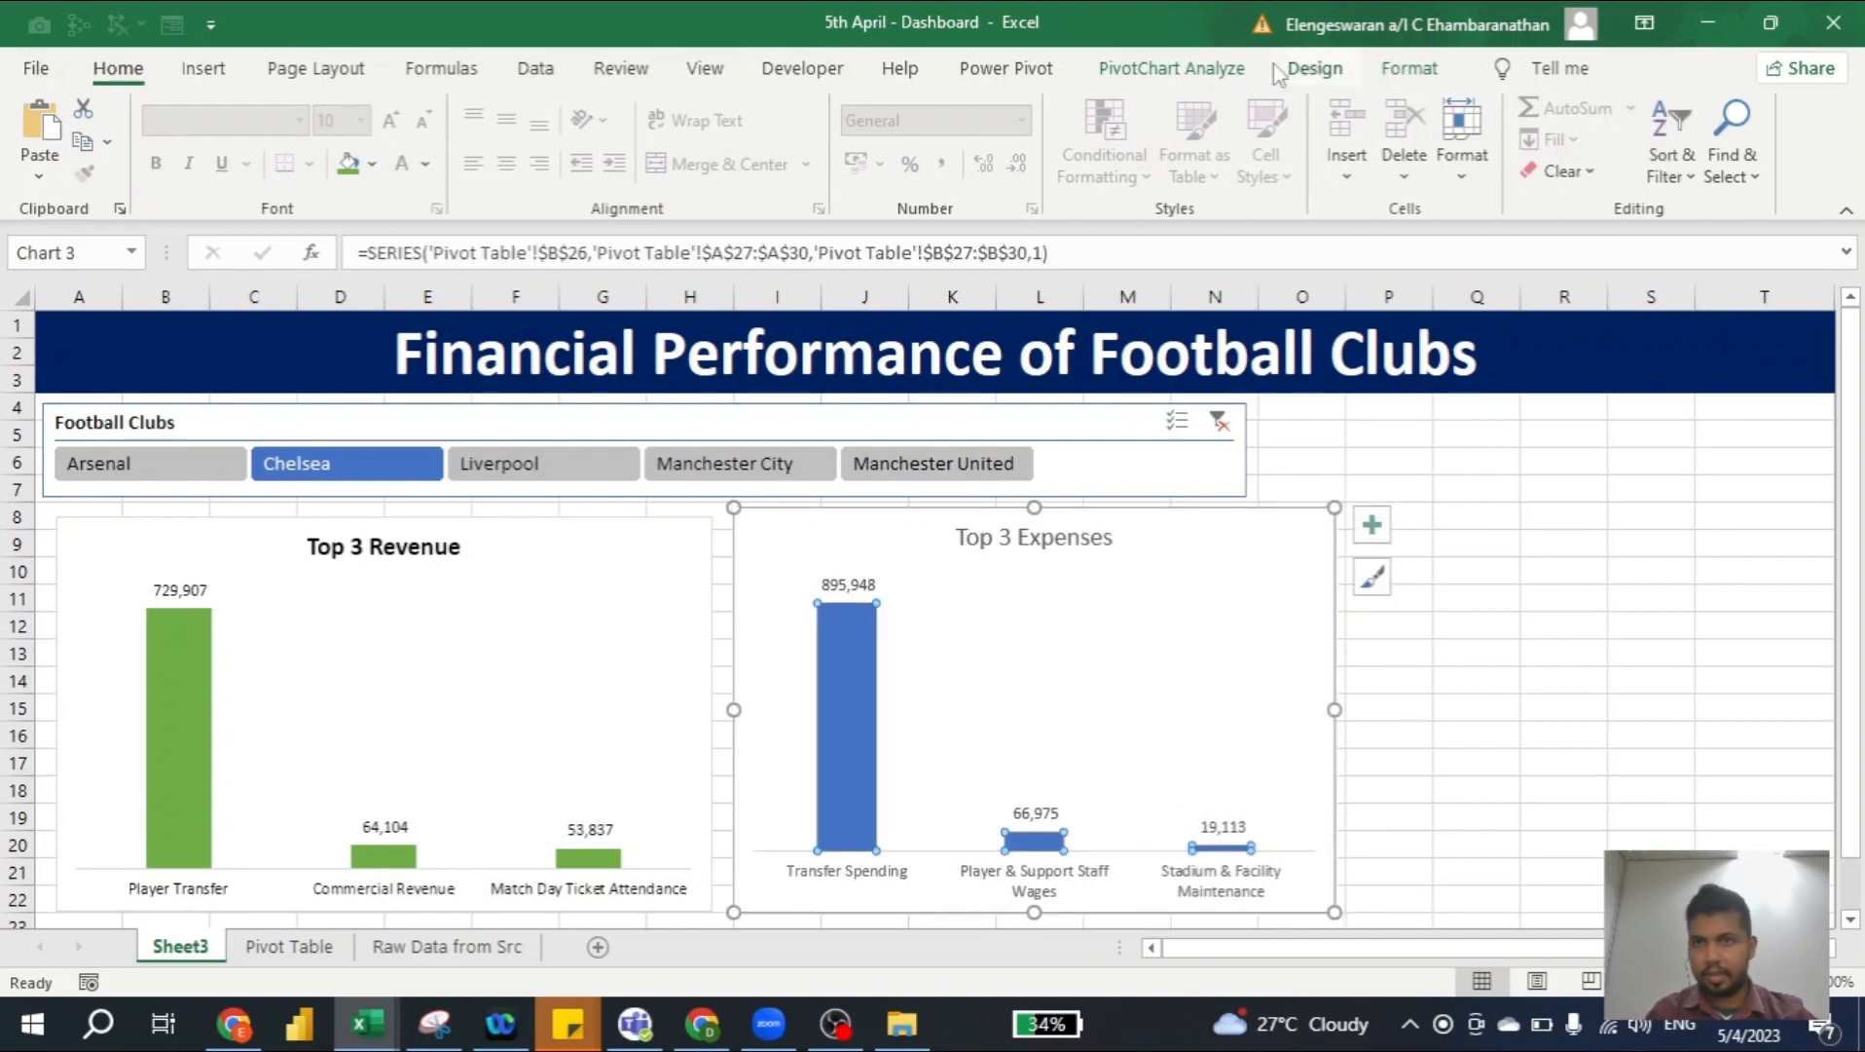
pyautogui.click(759, 110)
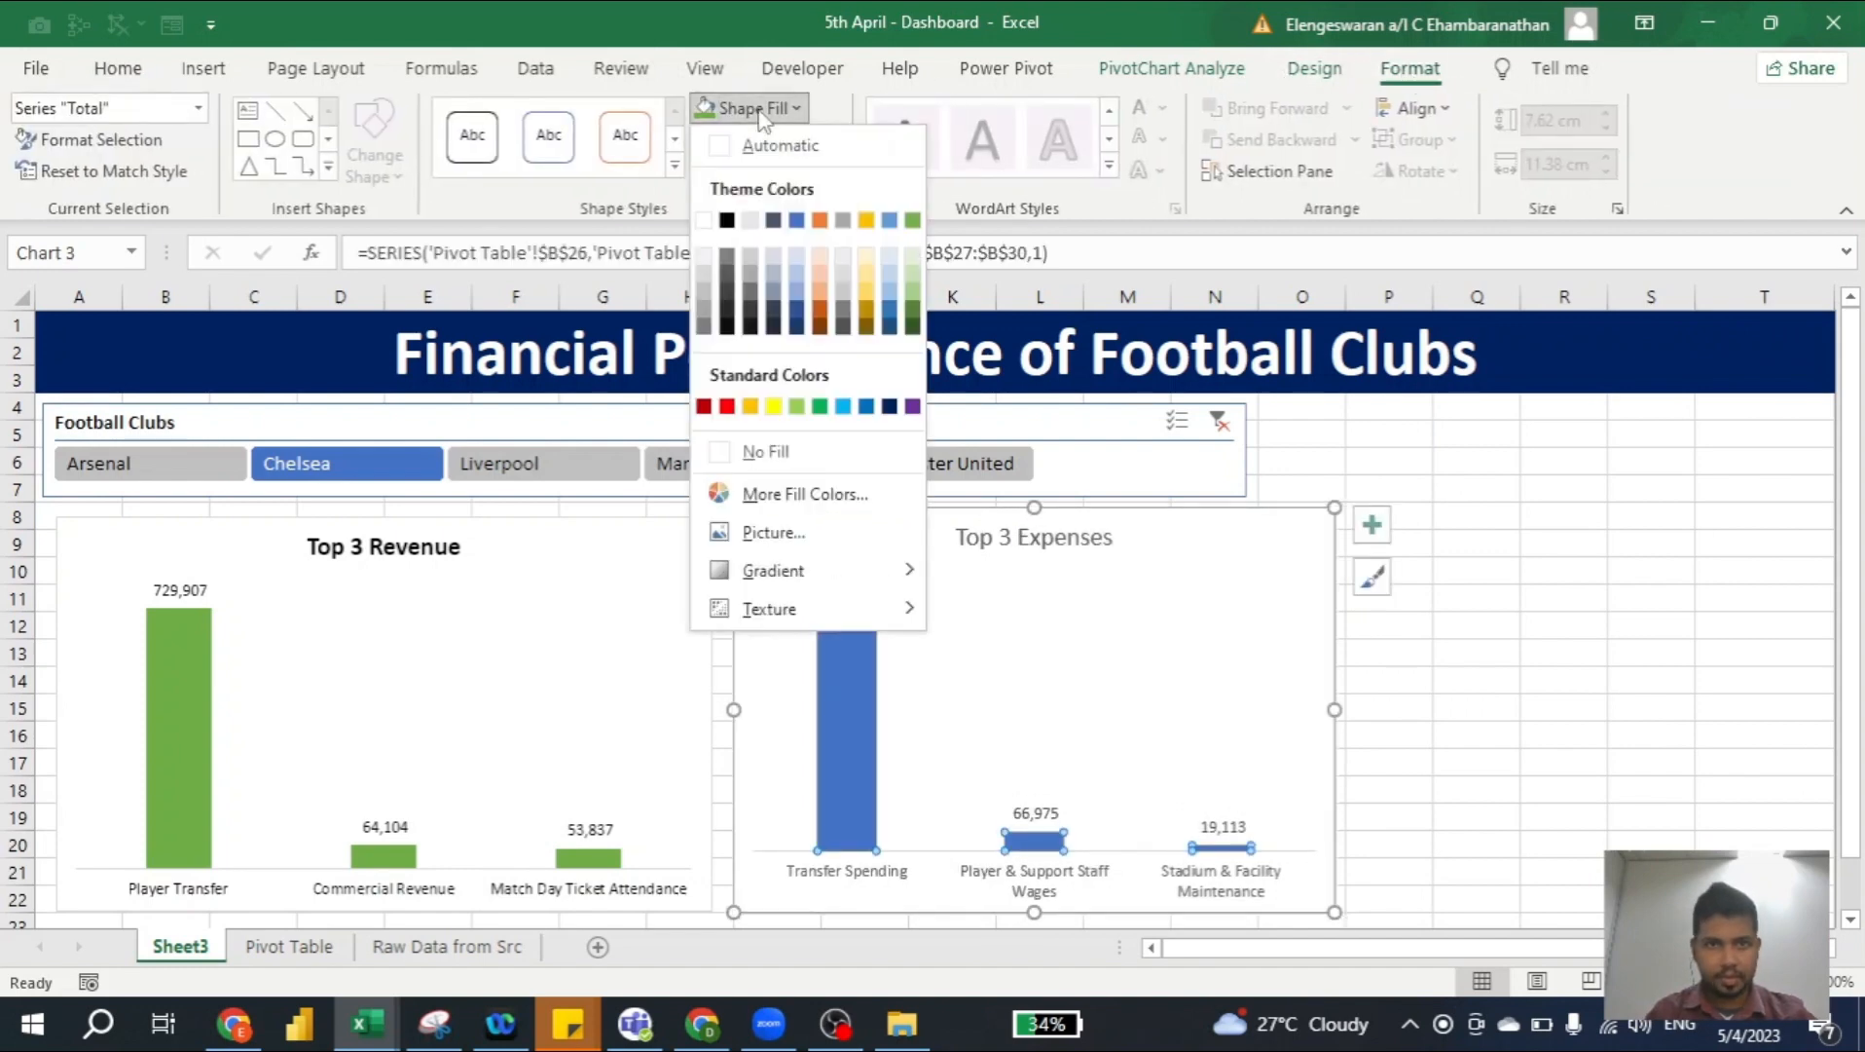
pyautogui.click(728, 406)
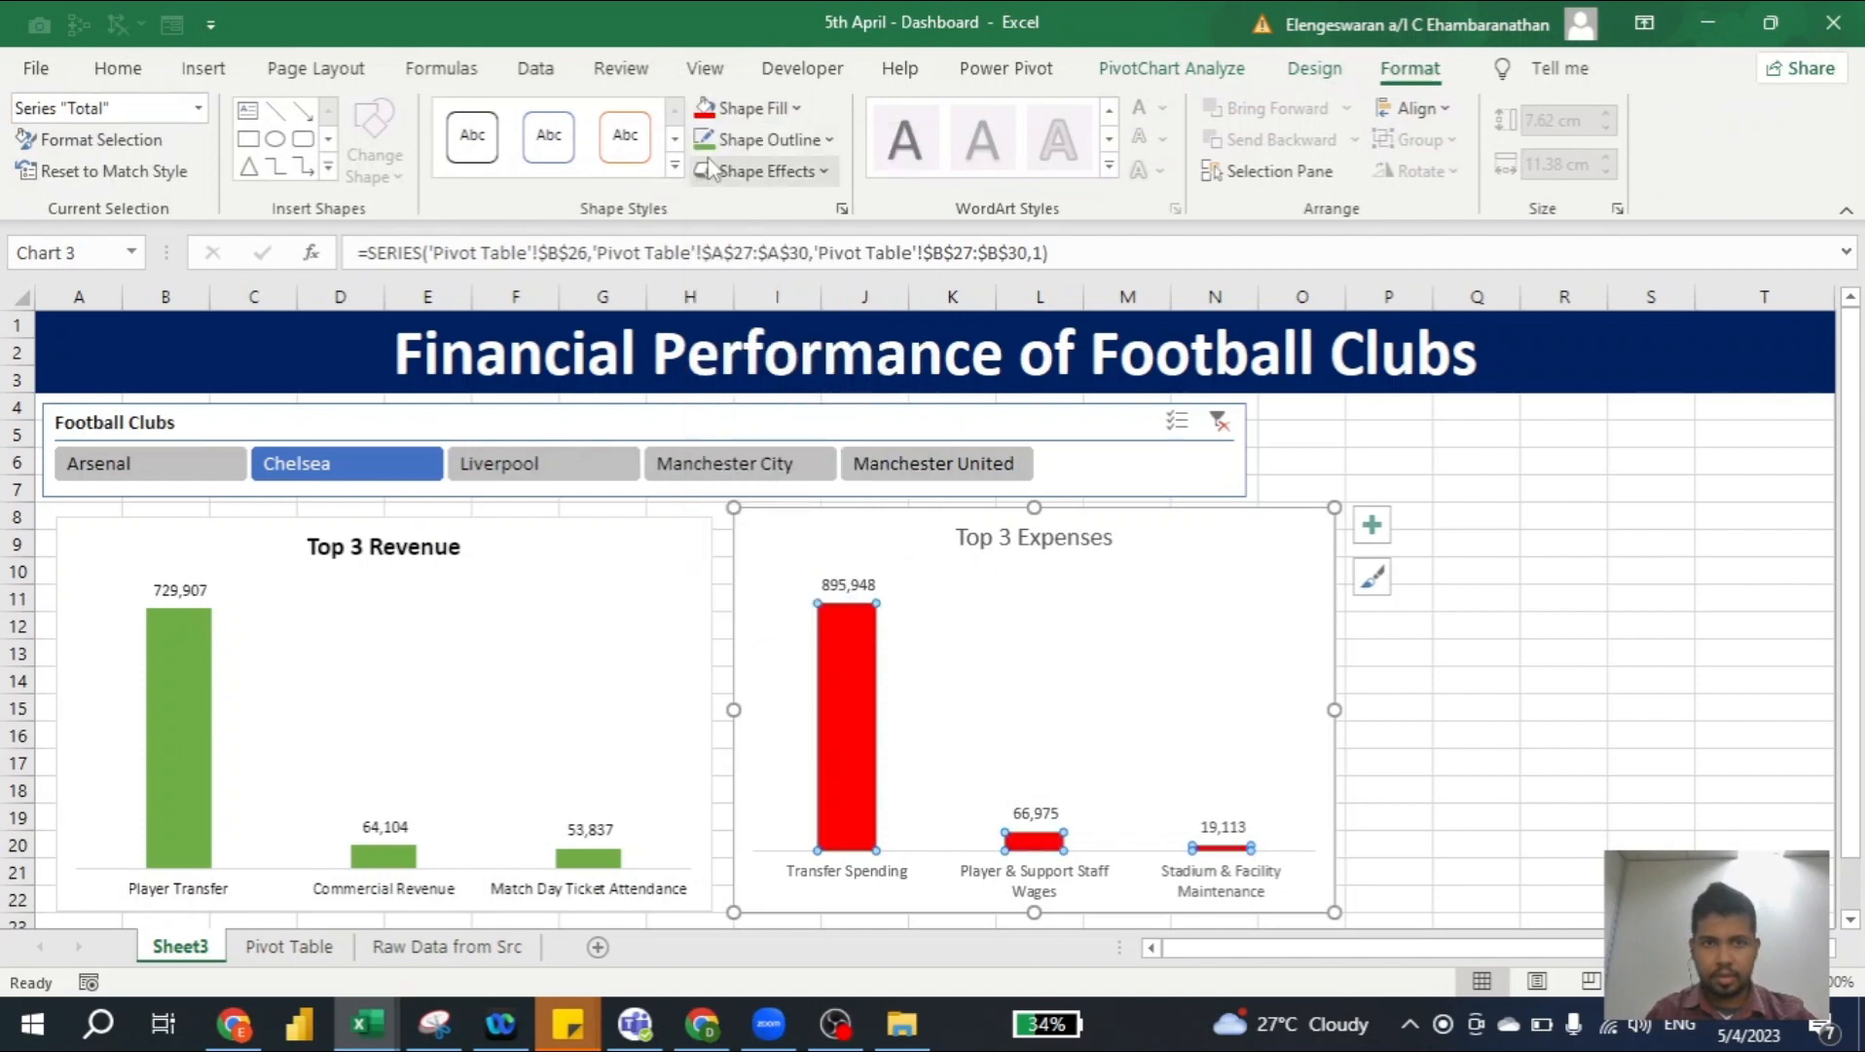
pyautogui.click(764, 140)
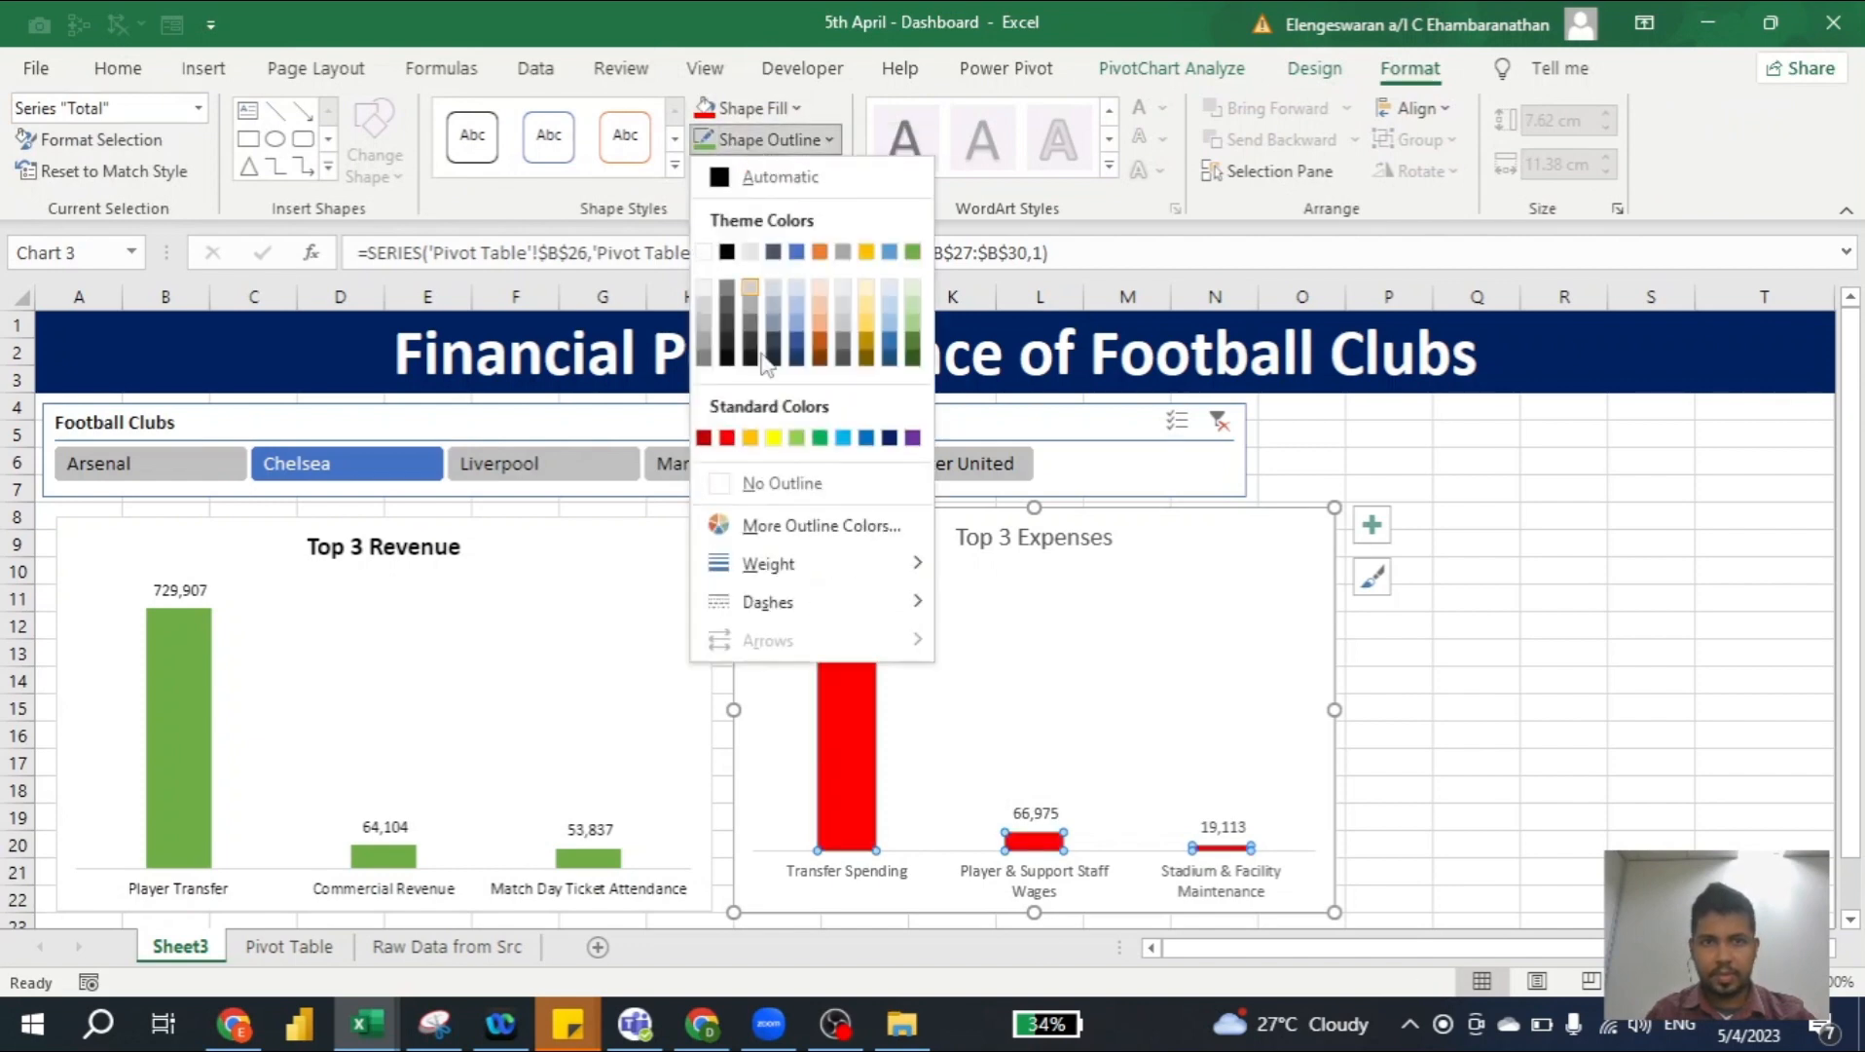
pyautogui.click(727, 438)
# Set the Top 3 Expenses chart's title, data labels and category axis text to black, with the title bold, and deselect the chart
pyautogui.click(993, 541)
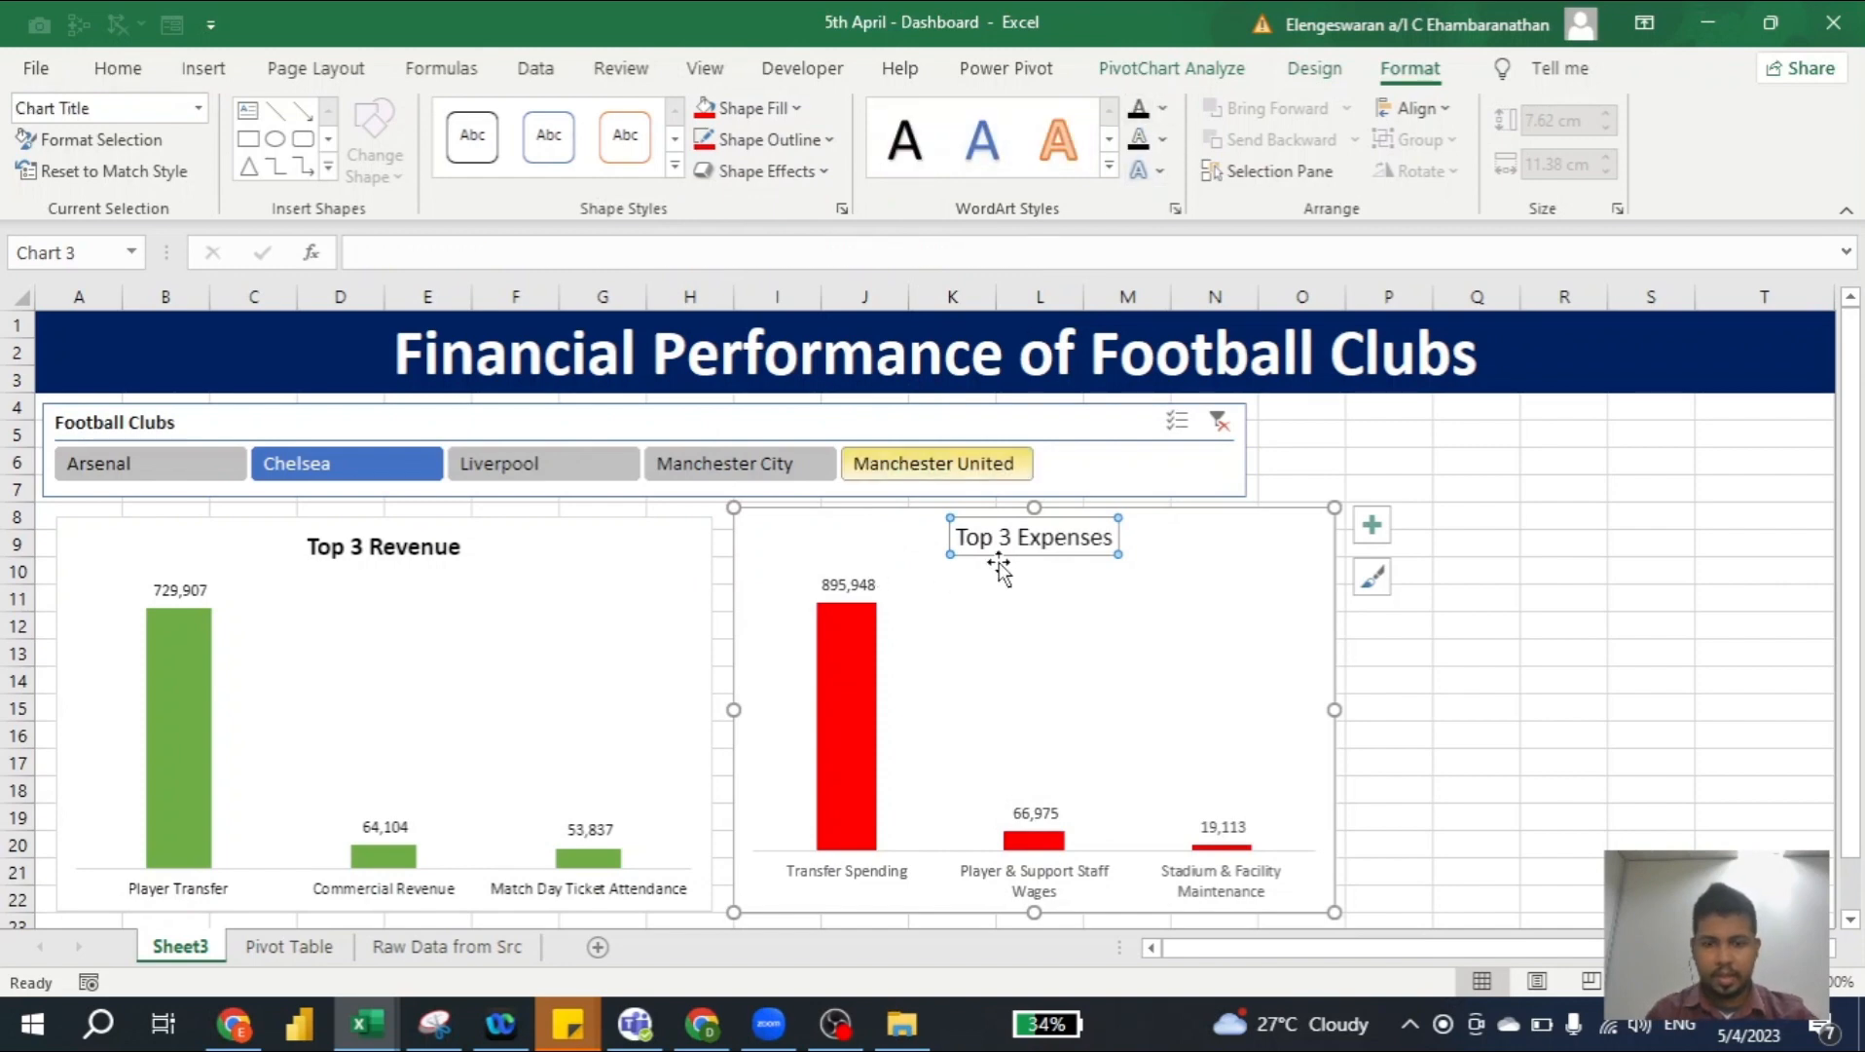
pyautogui.hotkey('ctrl', 'b')
pyautogui.click(847, 586)
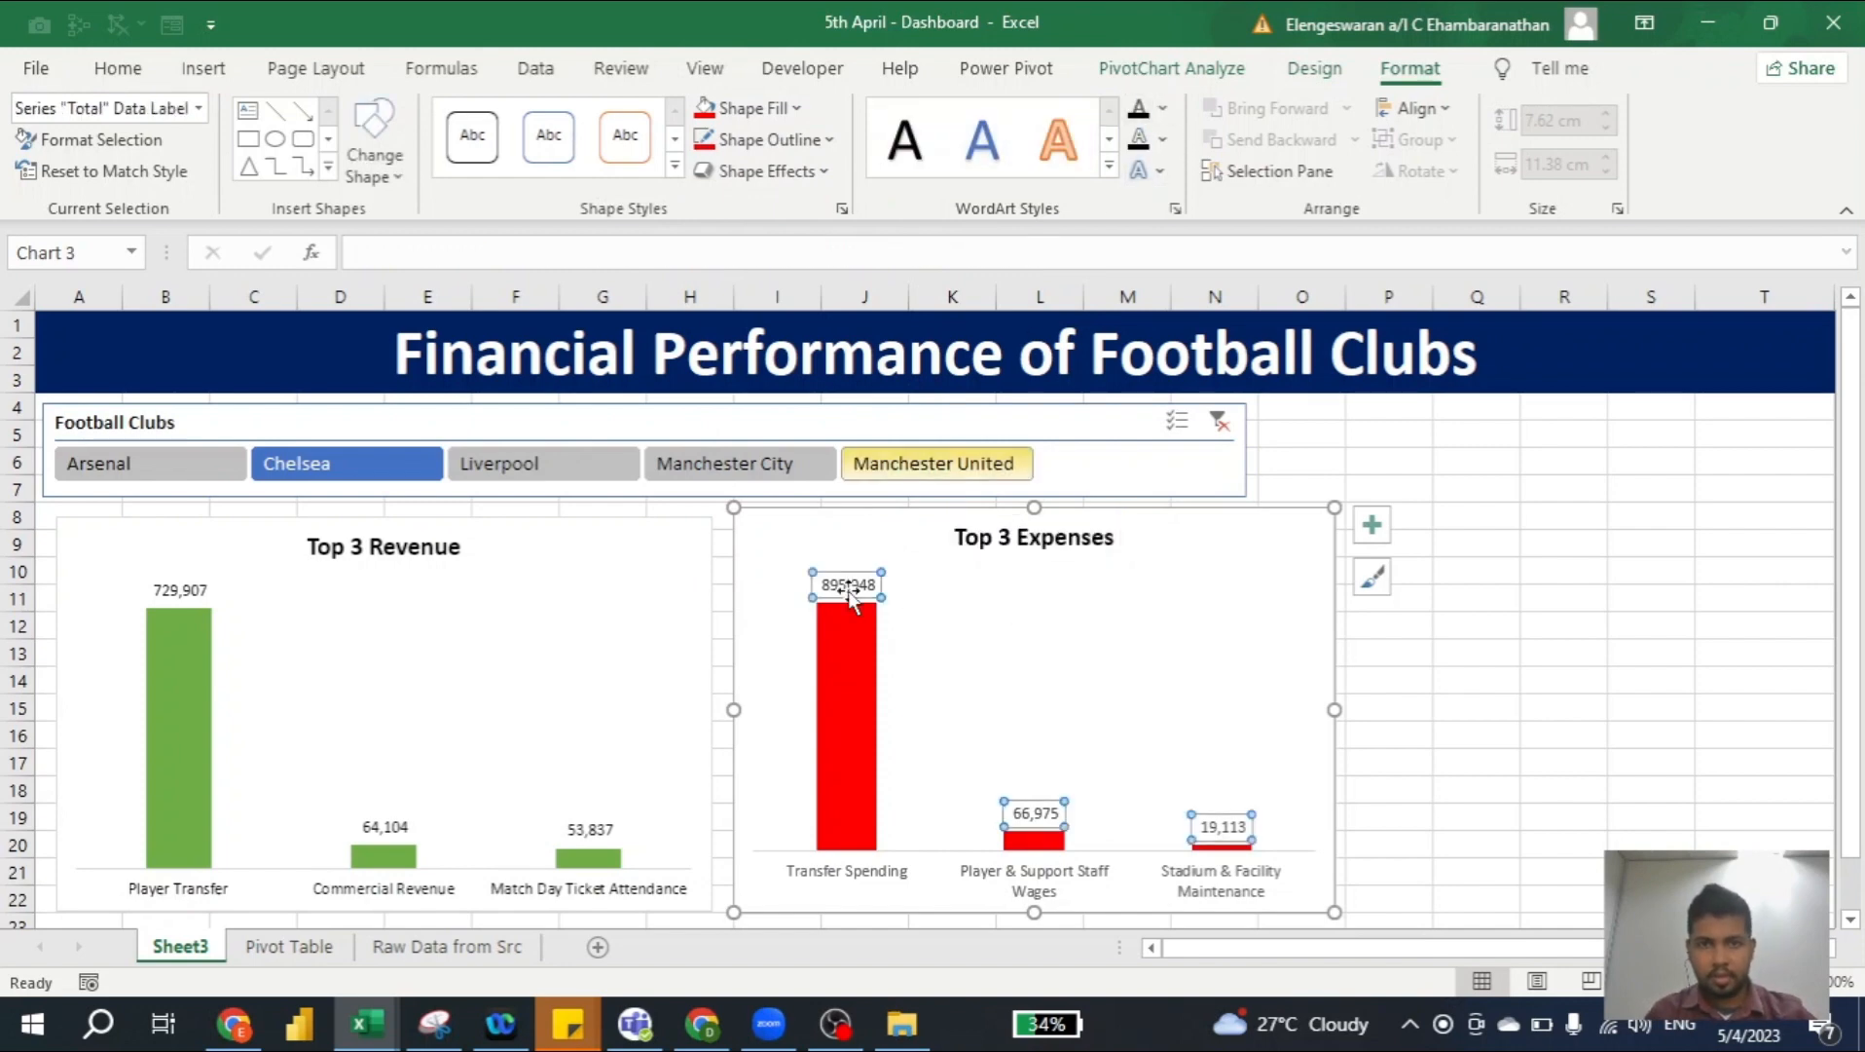
pyautogui.click(856, 869)
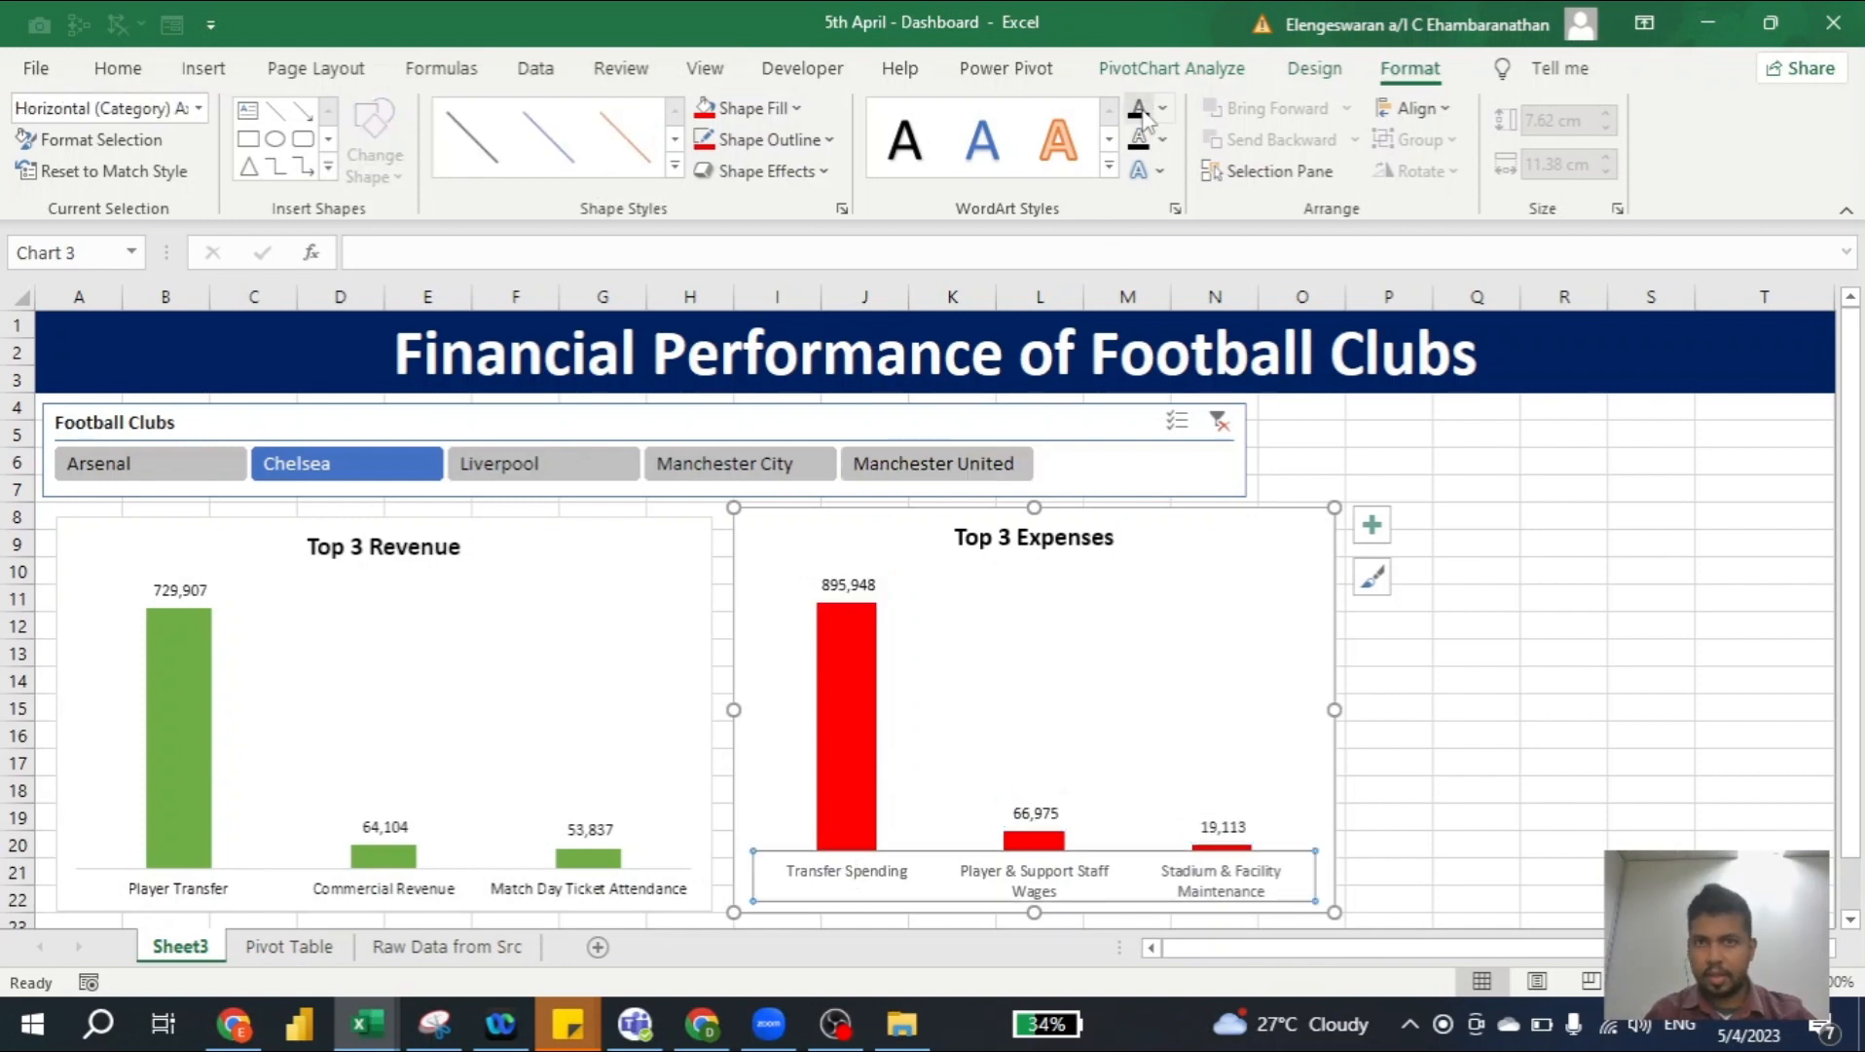
pyautogui.click(1528, 596)
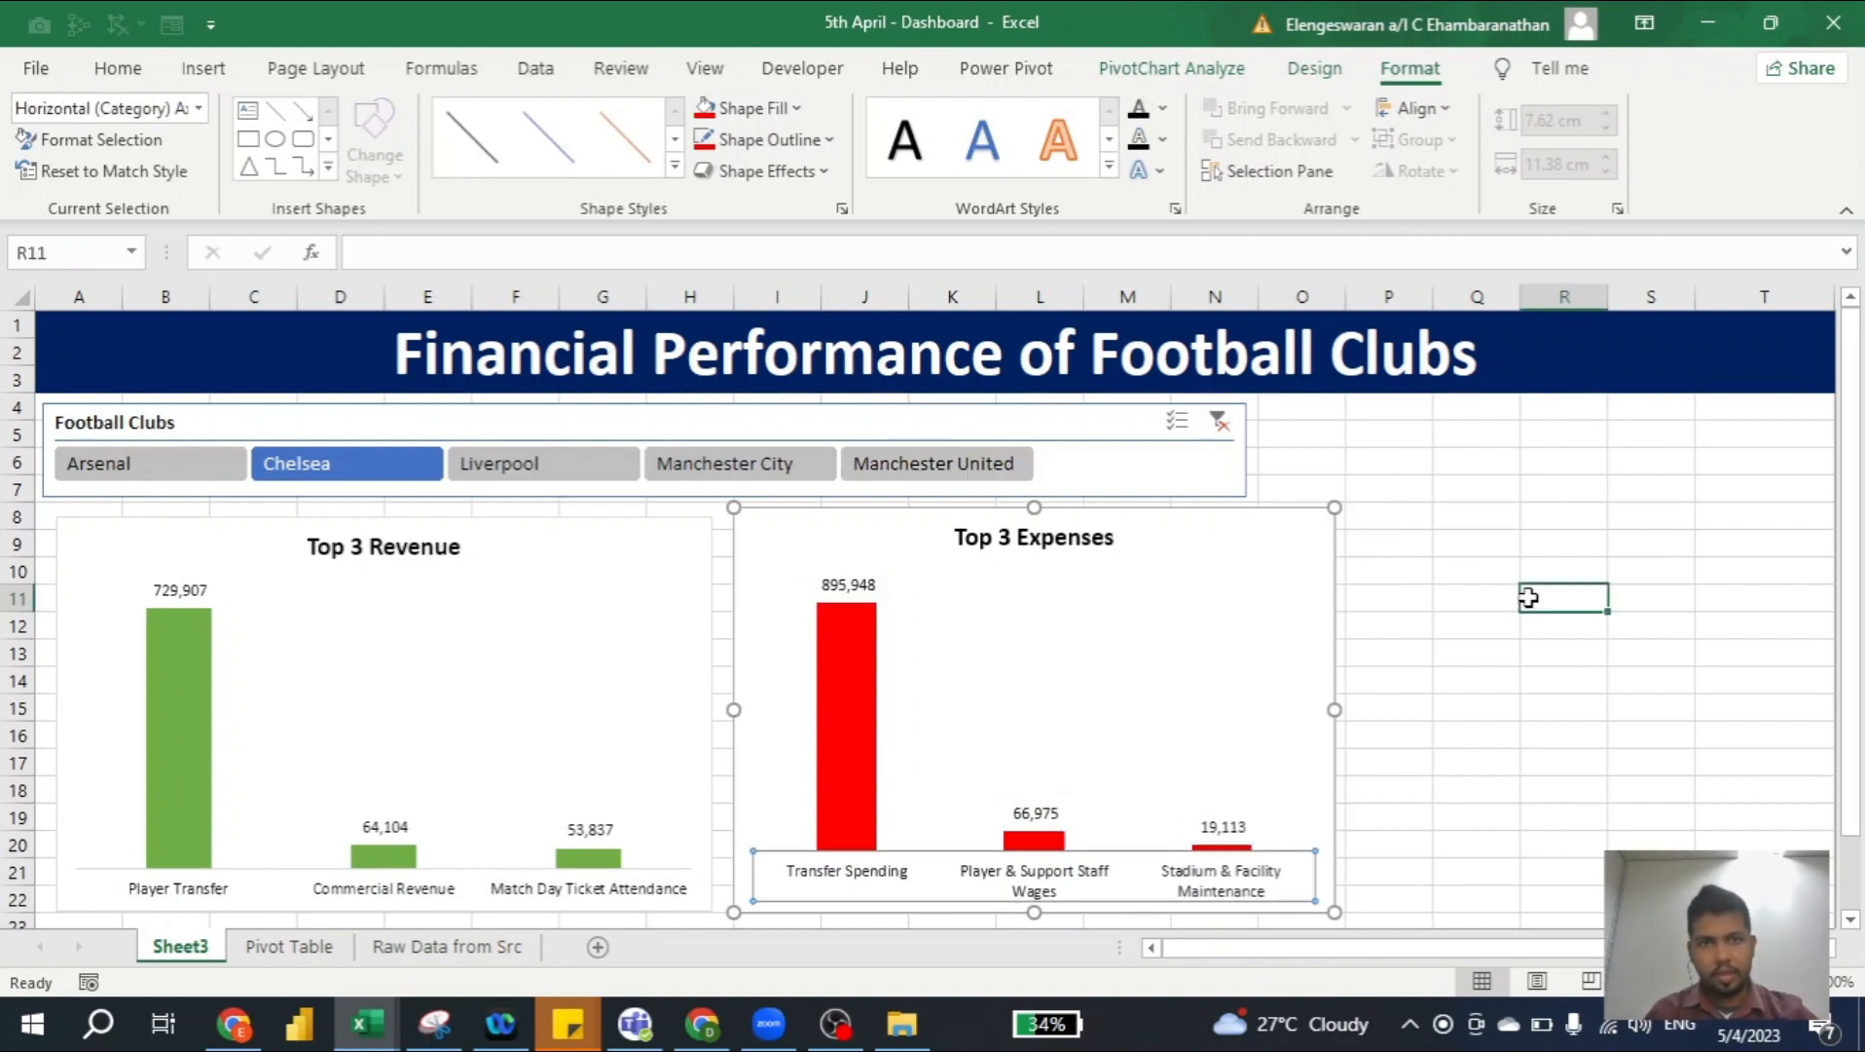
# Test the slicer by filtering the charts to Liverpool, and clear the filter to include all clubs
pyautogui.click(570, 468)
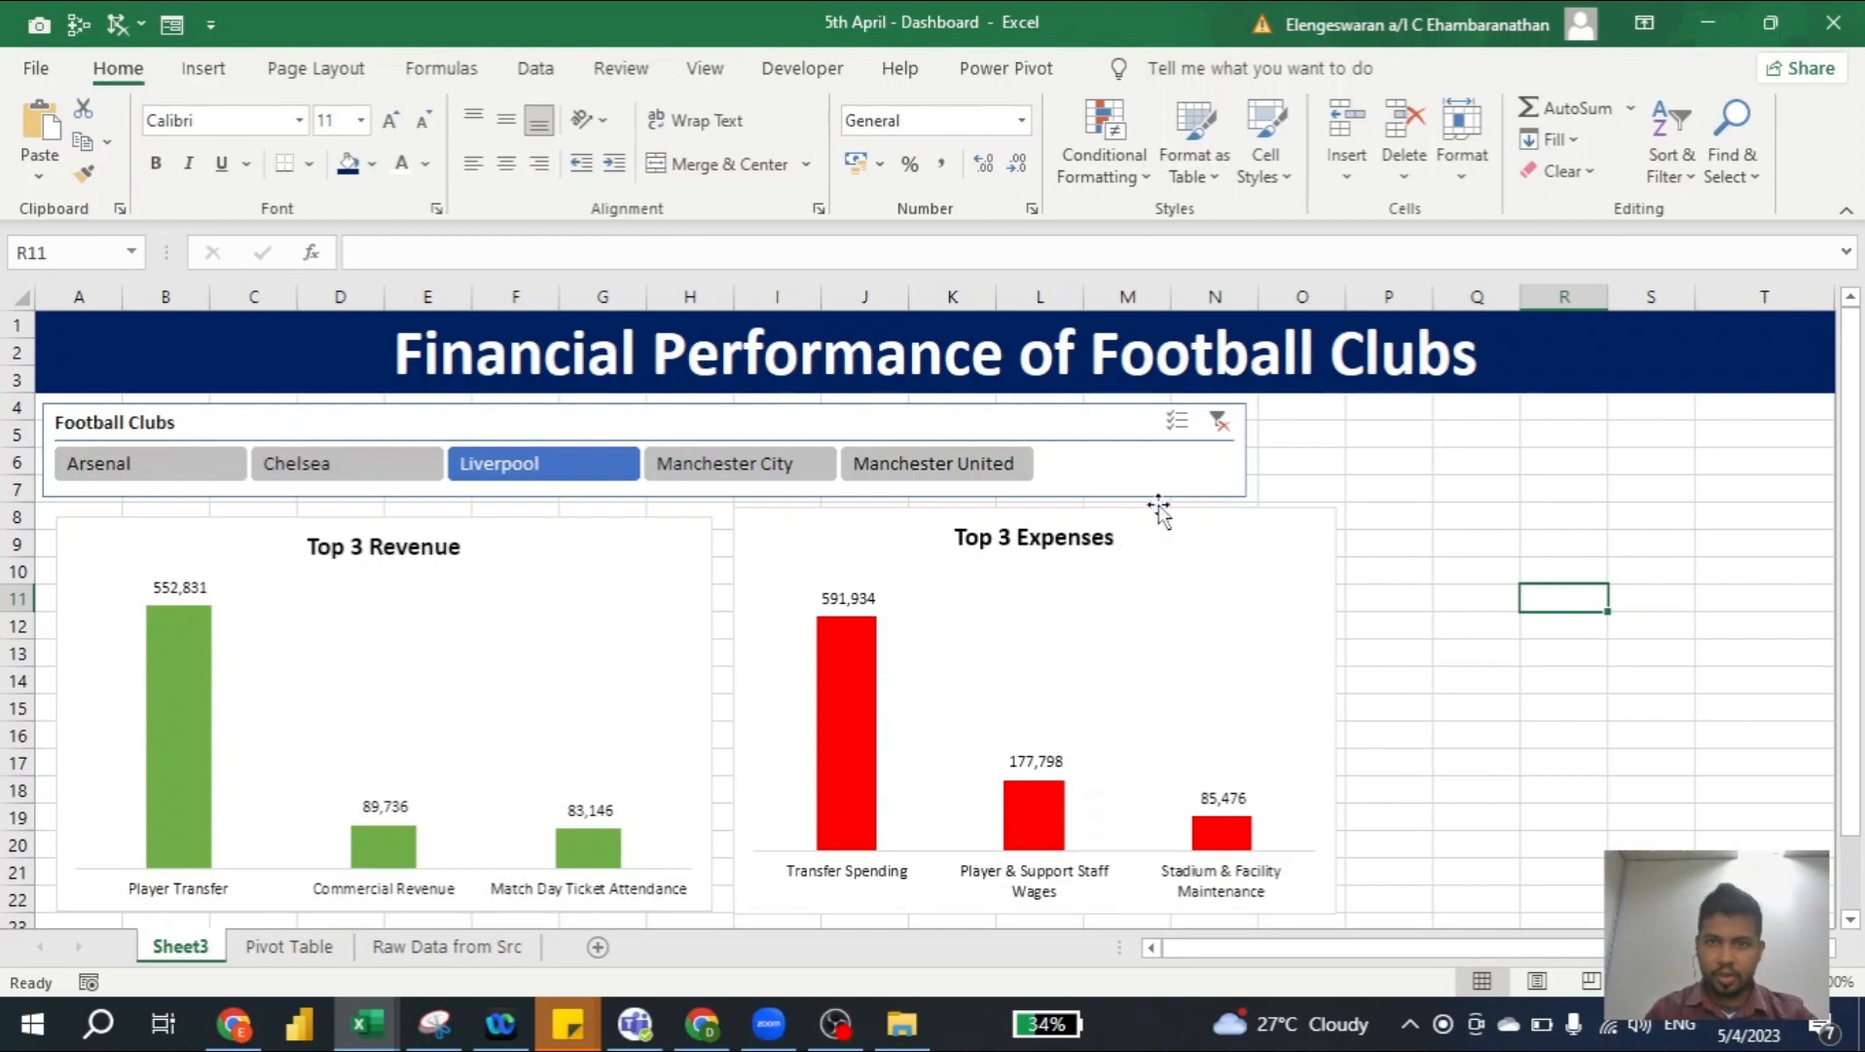
pyautogui.click(1219, 422)
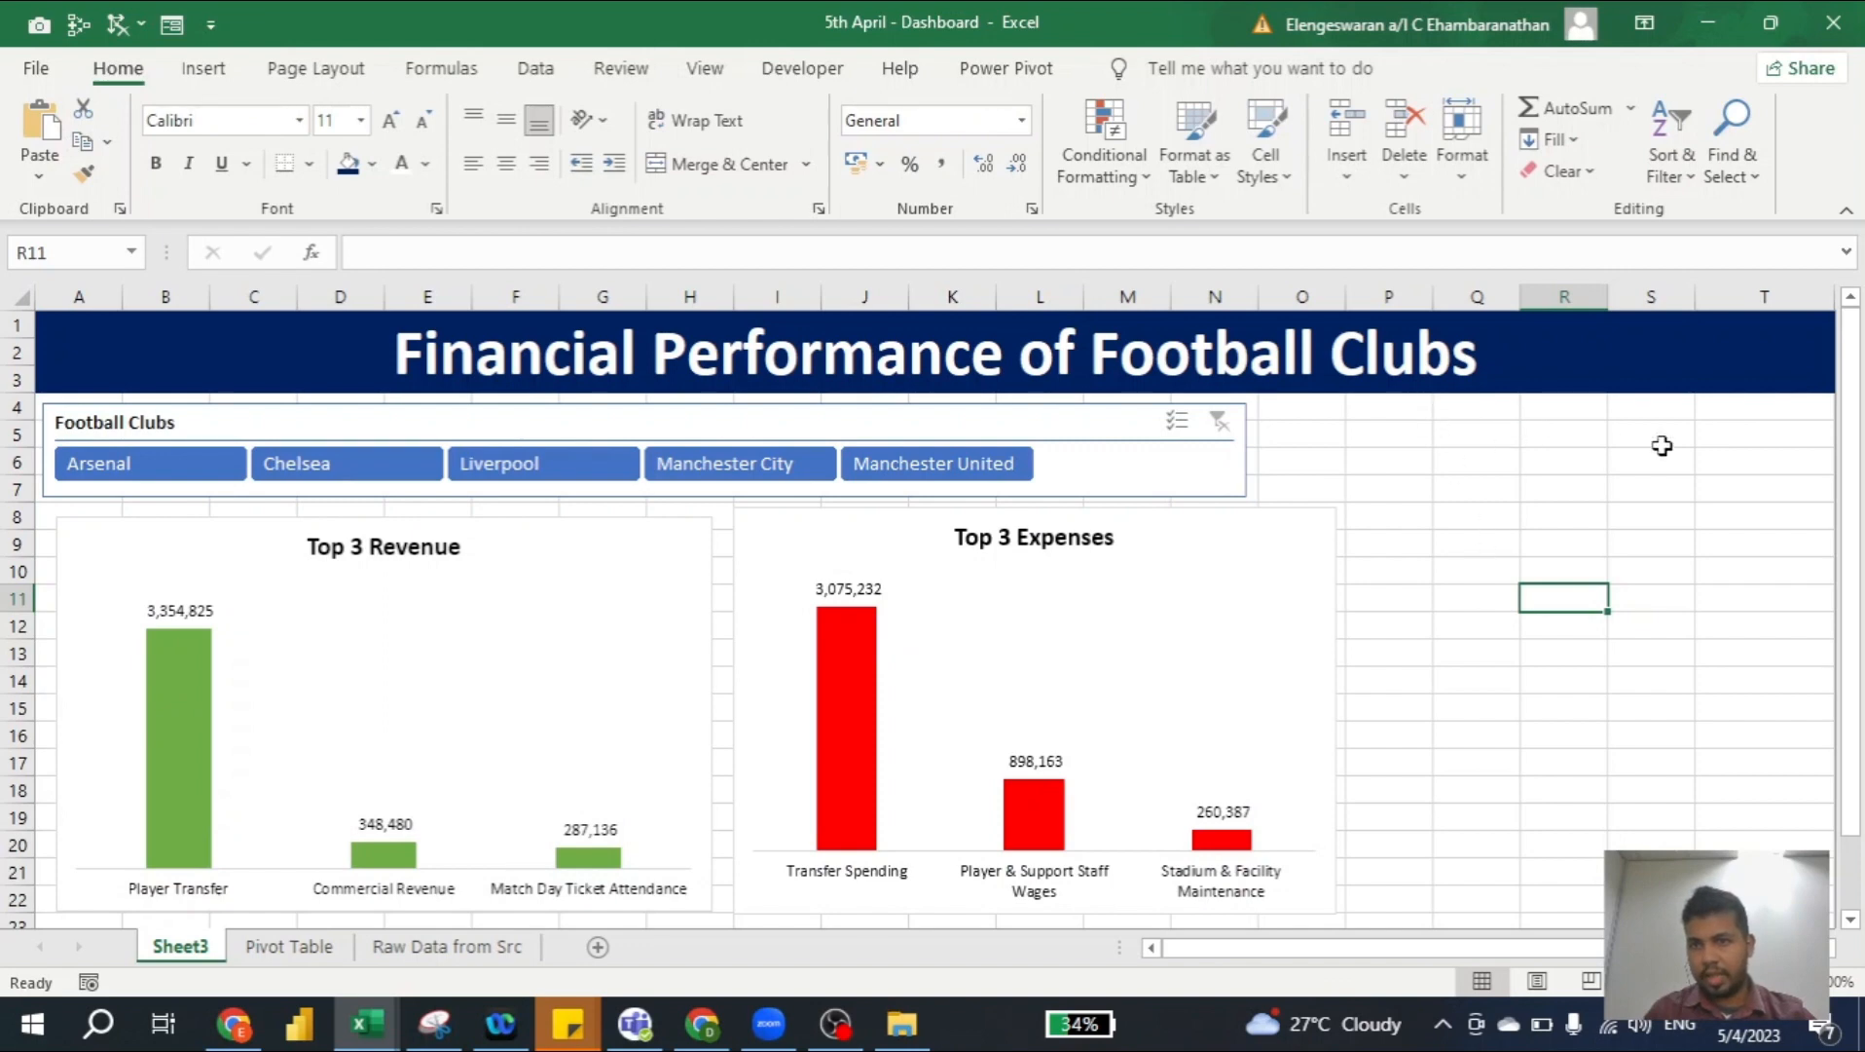
# On the Pivot Table sheet, give the summary's Revenue and Expenses labels in E4:E5 a light blue fill and bold text
pyautogui.click(303, 946)
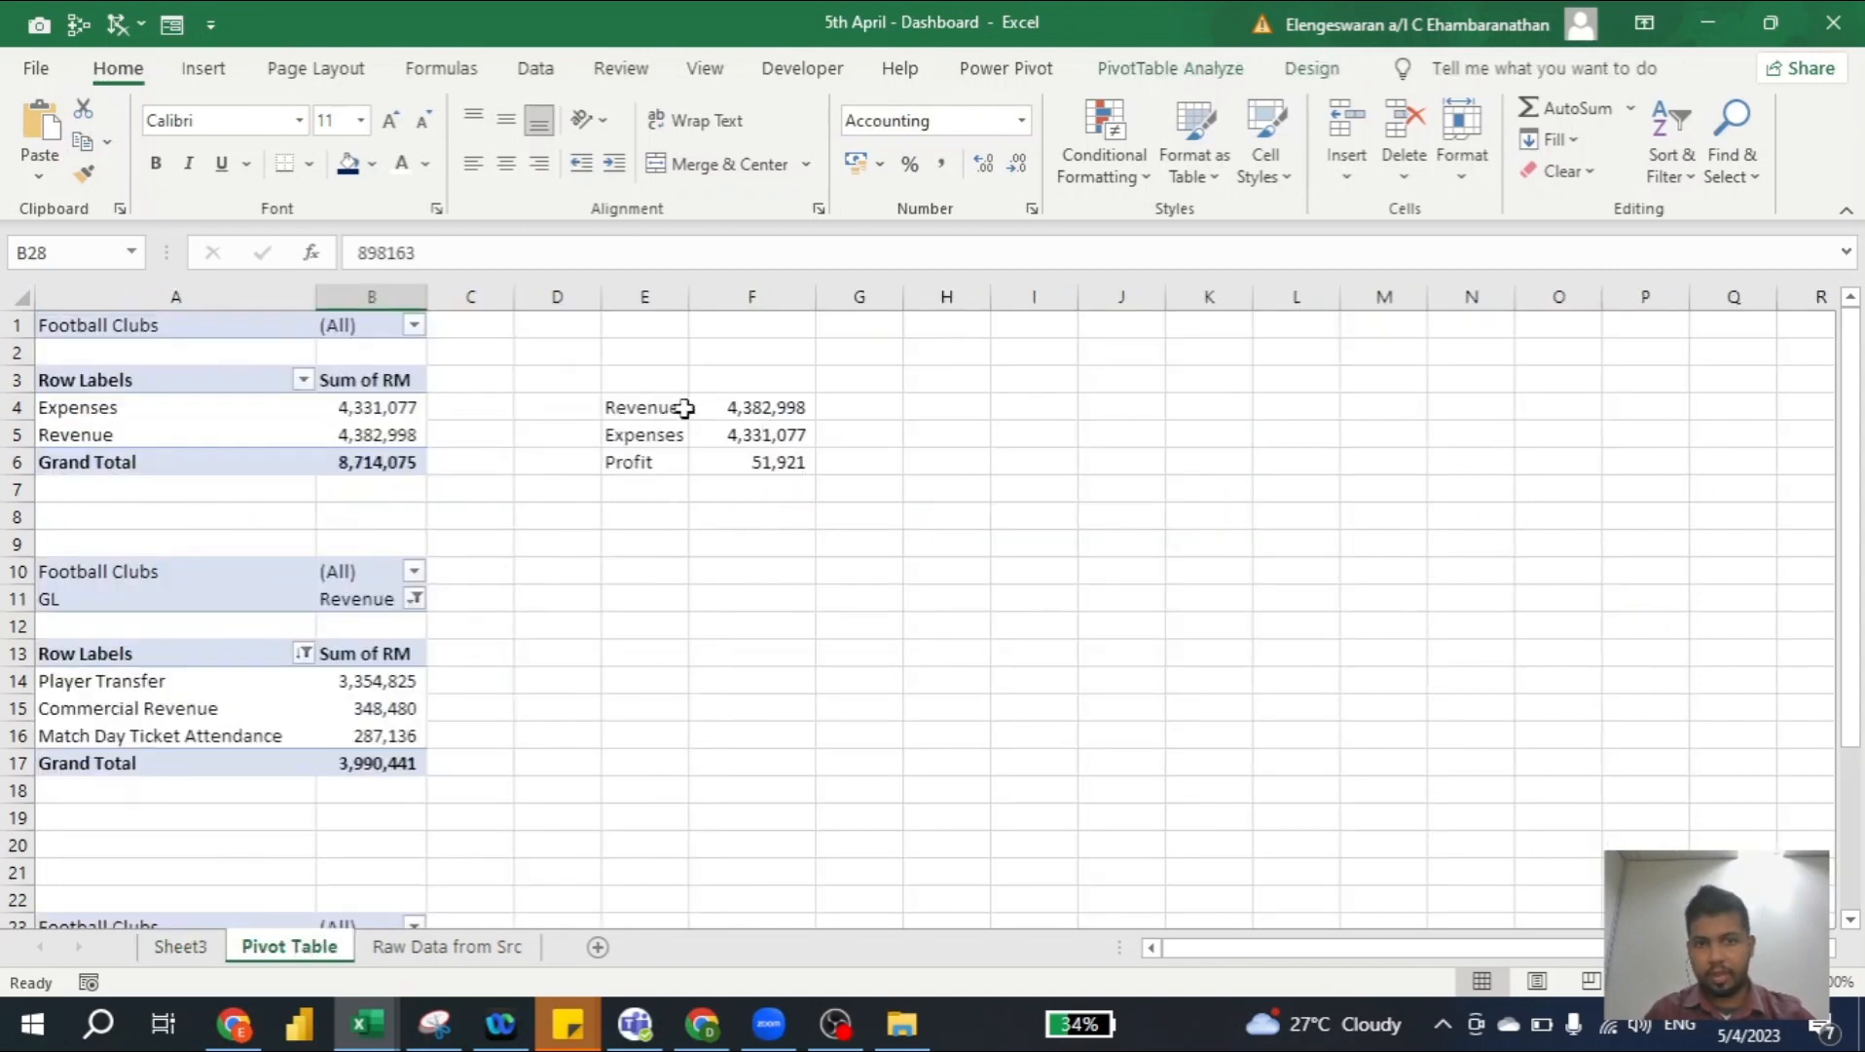
pyautogui.click(635, 472)
pyautogui.press('Up')
pyautogui.press('Up')
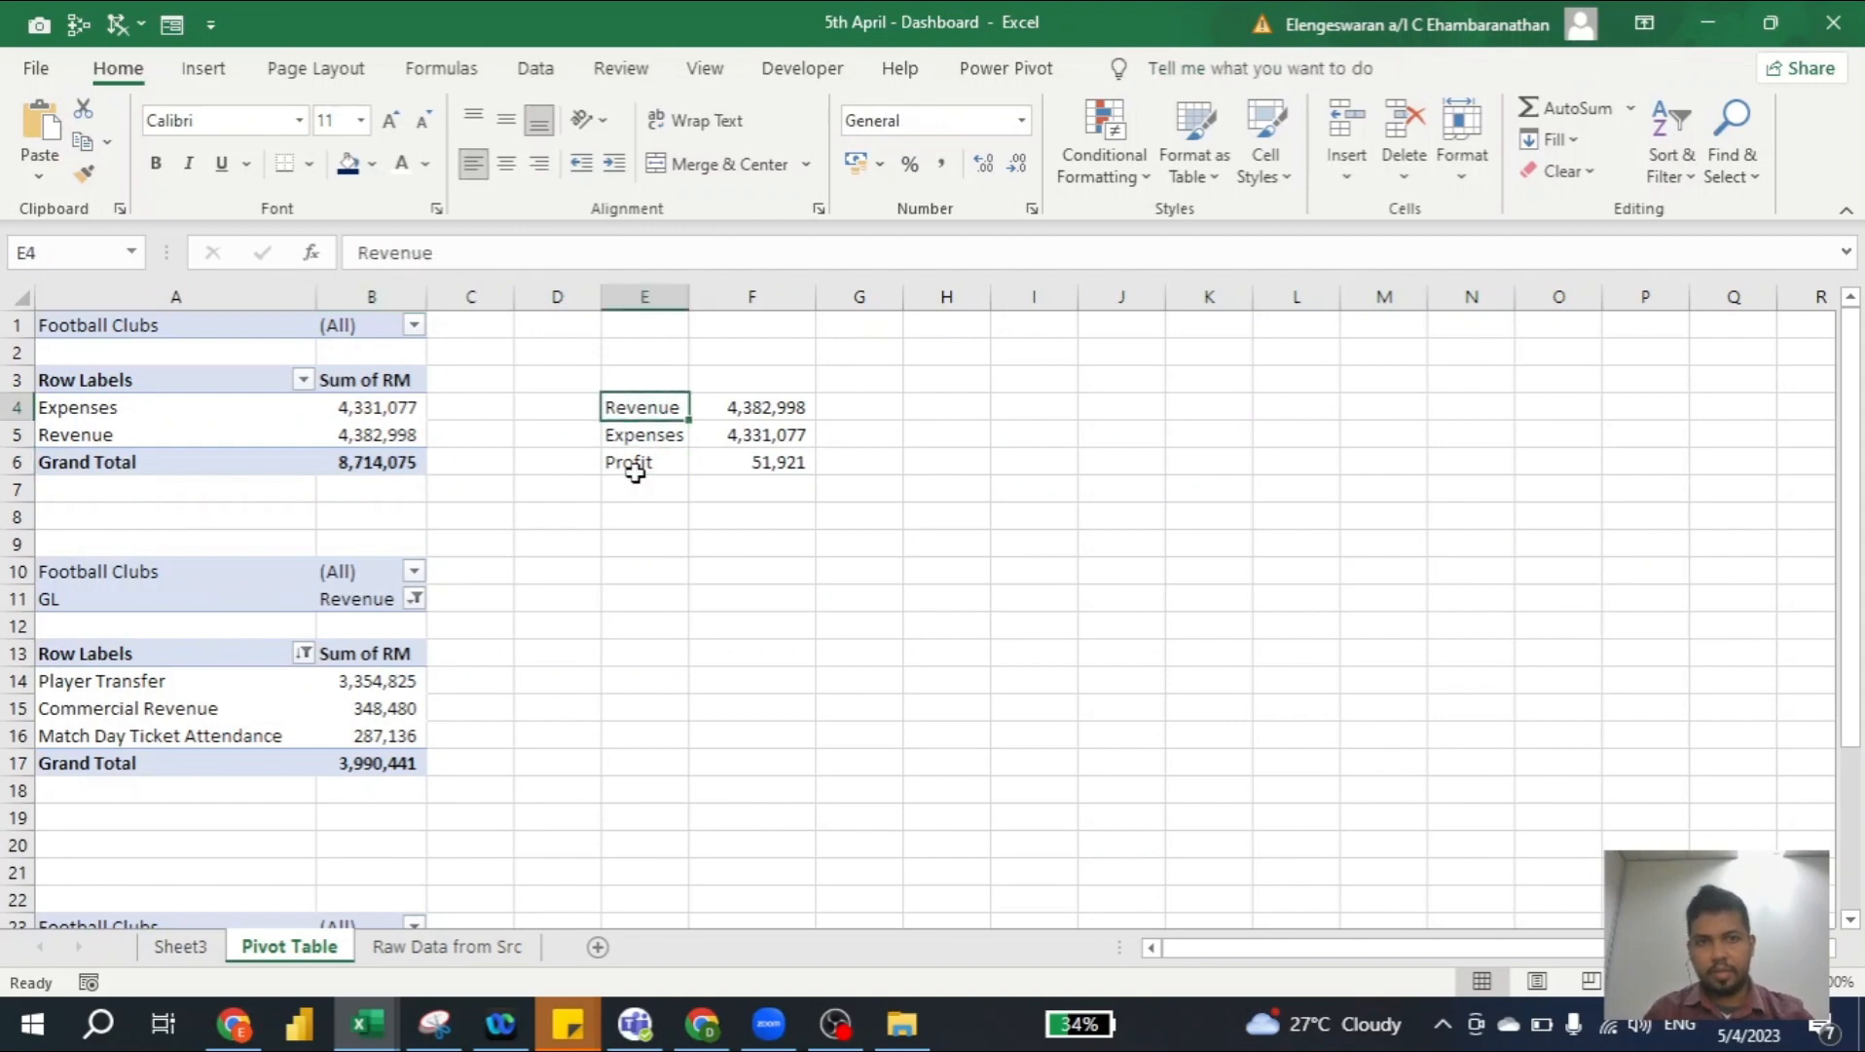
pyautogui.hotkey('shift', 'Down')
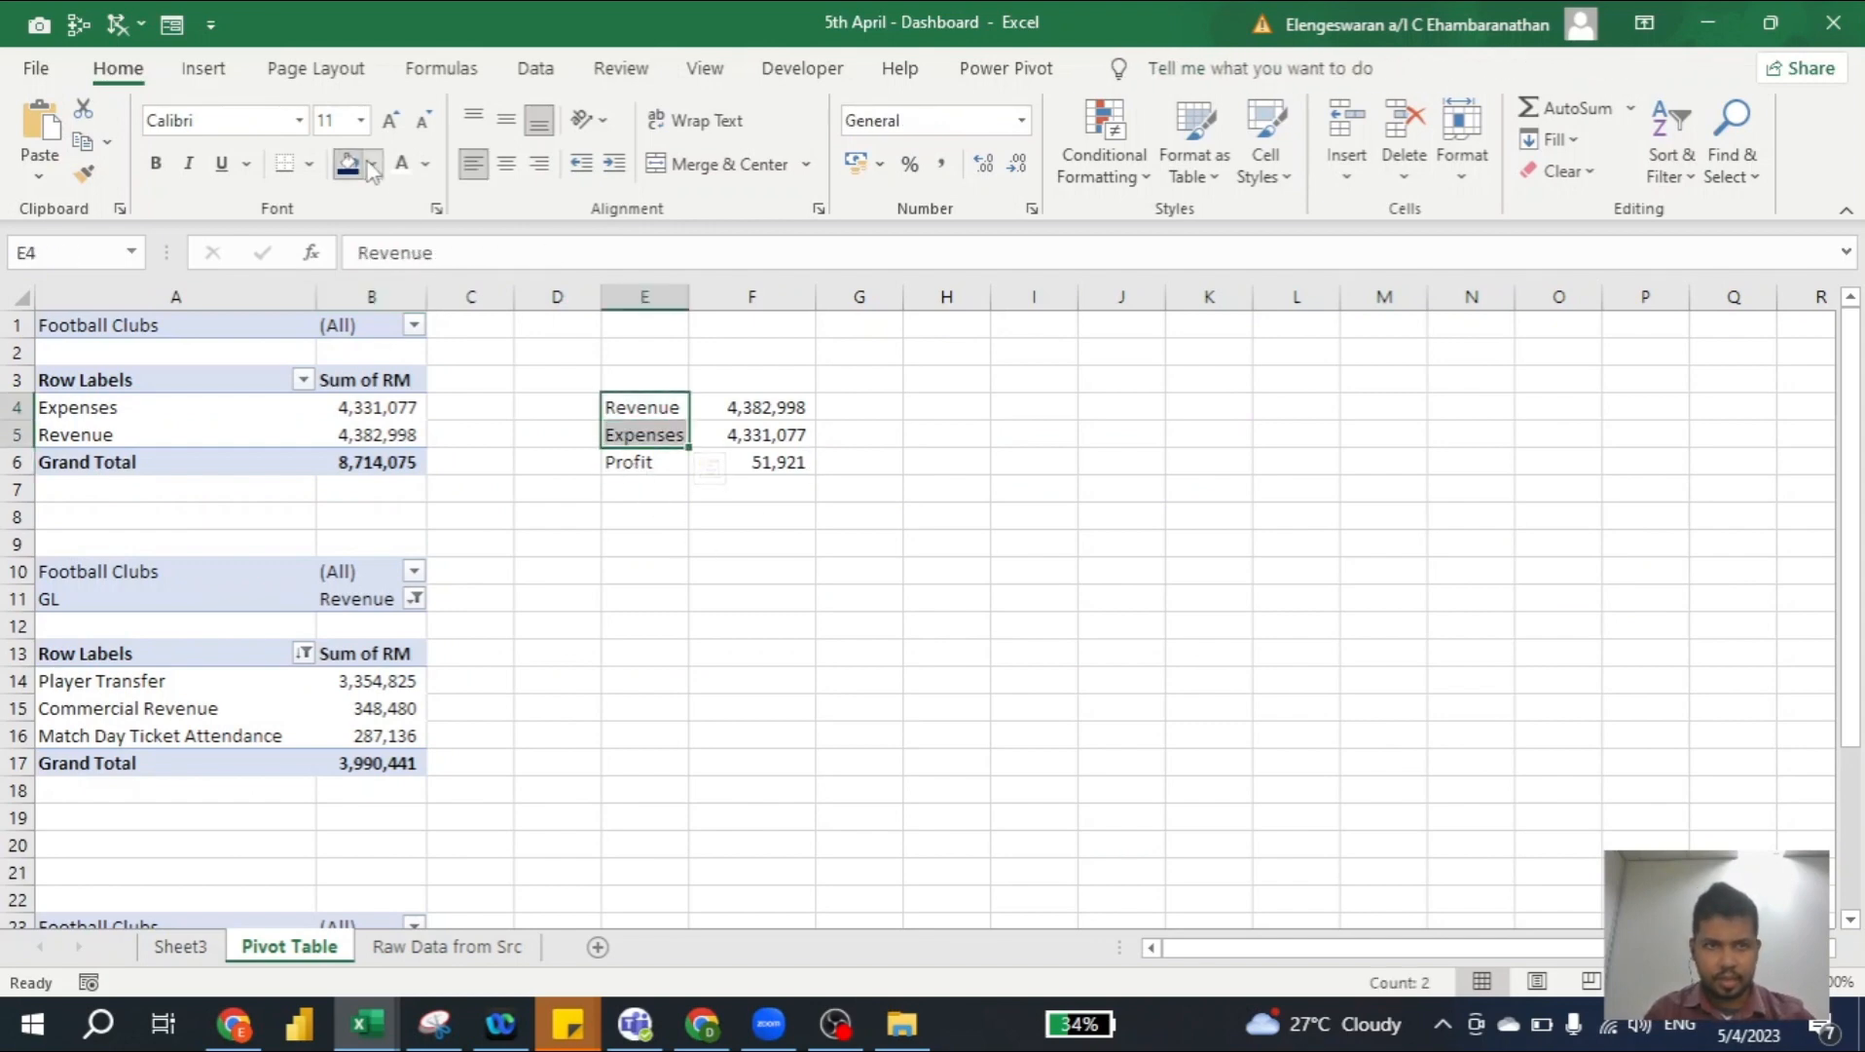
pyautogui.click(373, 165)
pyautogui.click(449, 323)
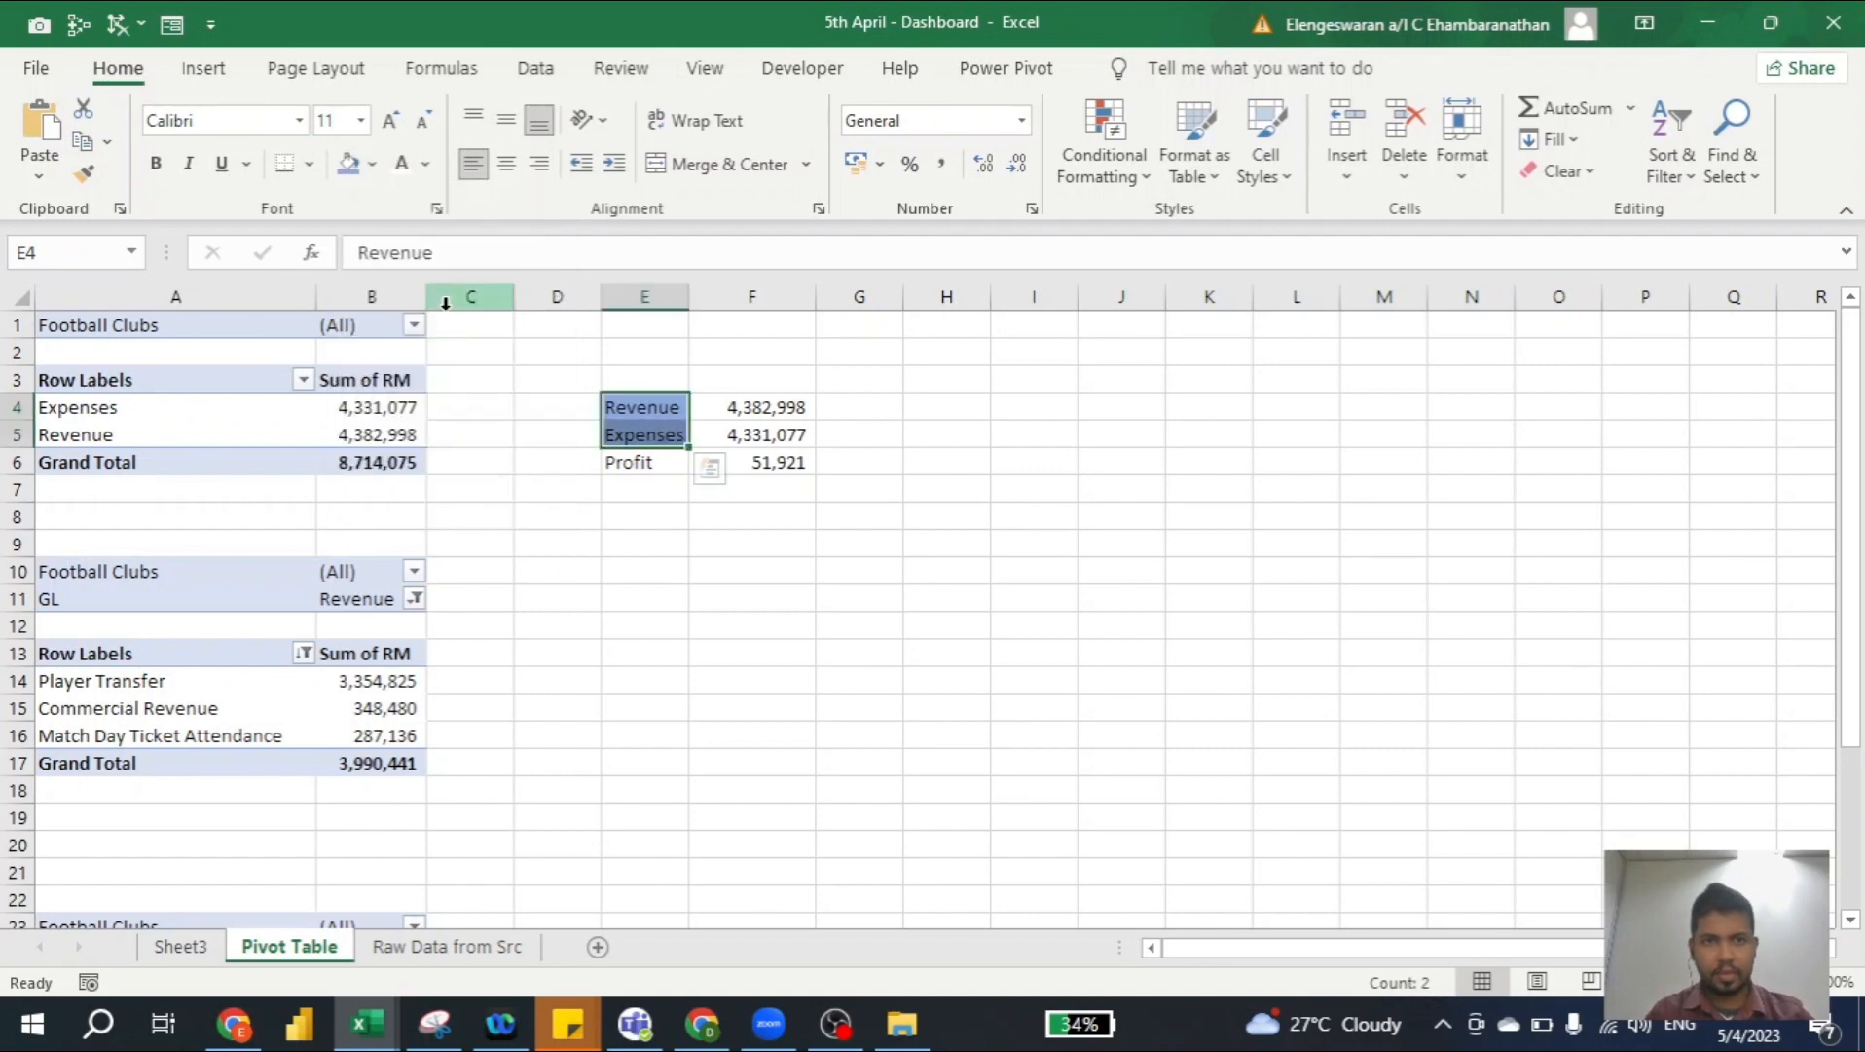
pyautogui.hotkey('ctrl', 'b')
# Fill the summary's Profit row, E6:F6, with gold and make its text bold
pyautogui.press('Down')
pyautogui.press('Down')
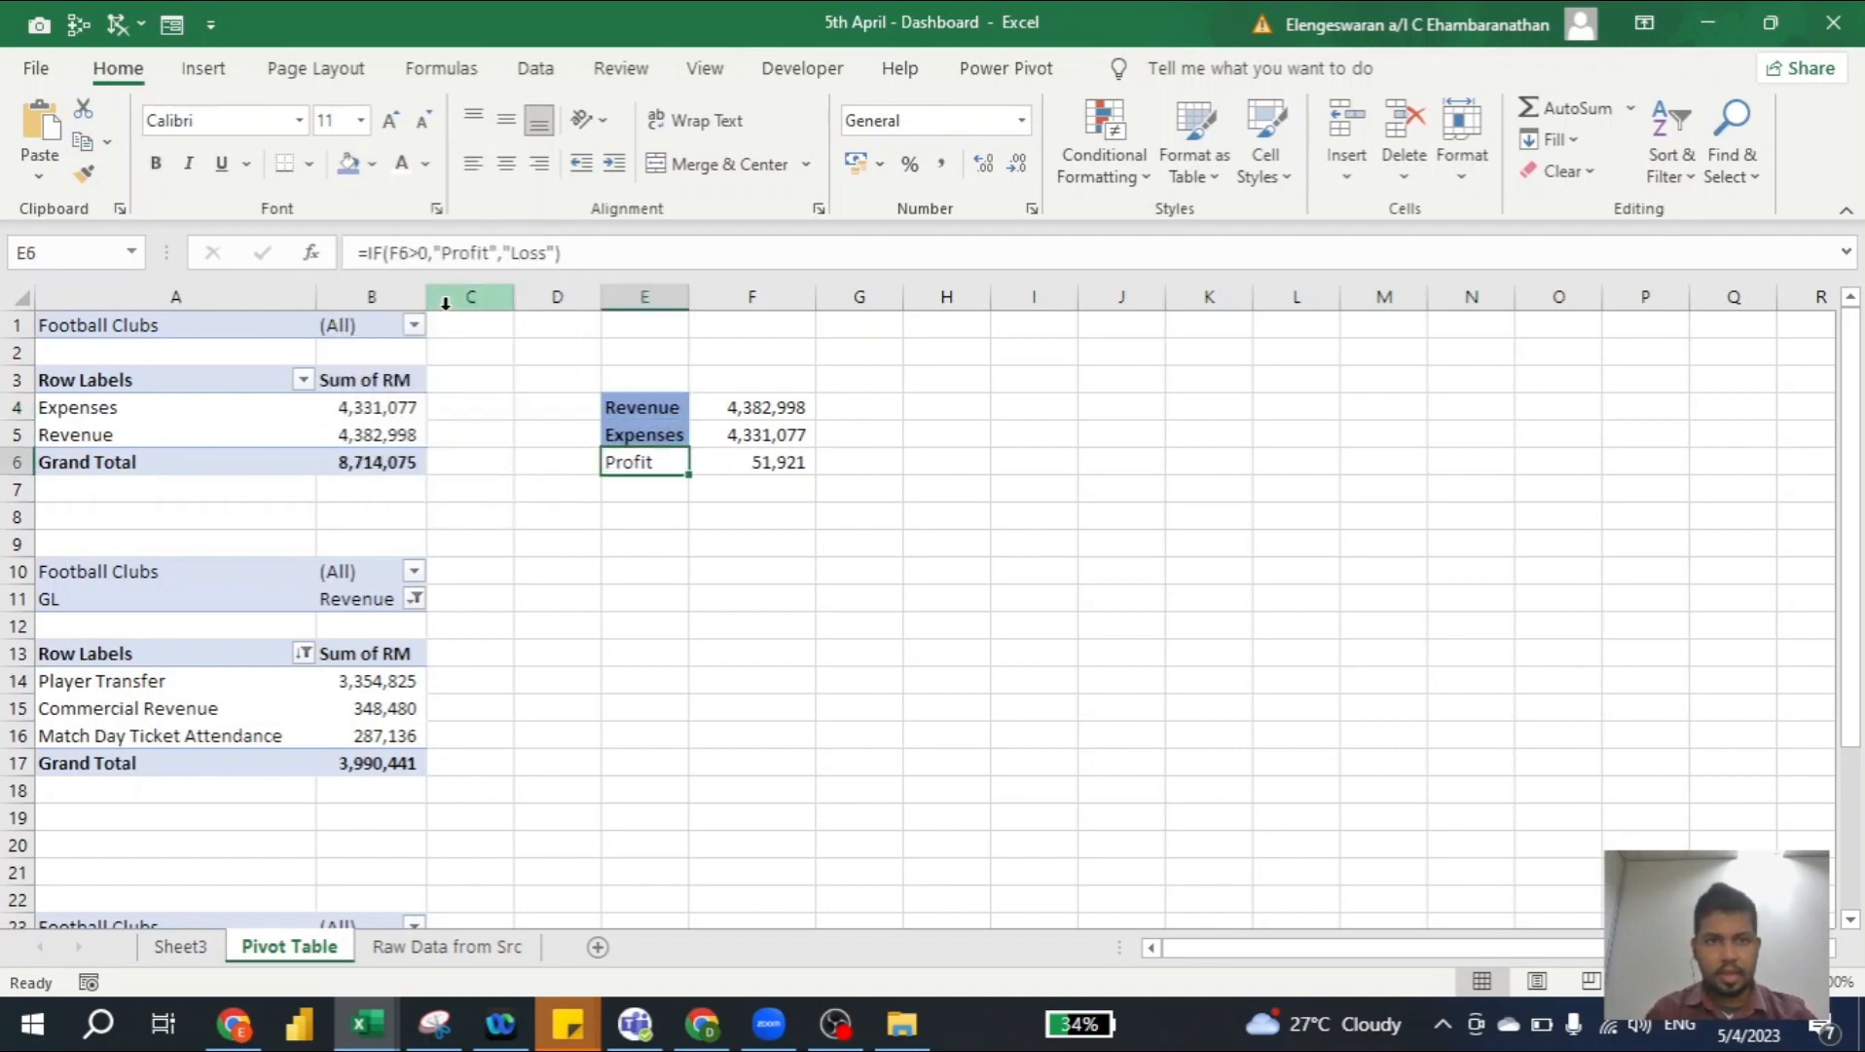
pyautogui.click(373, 166)
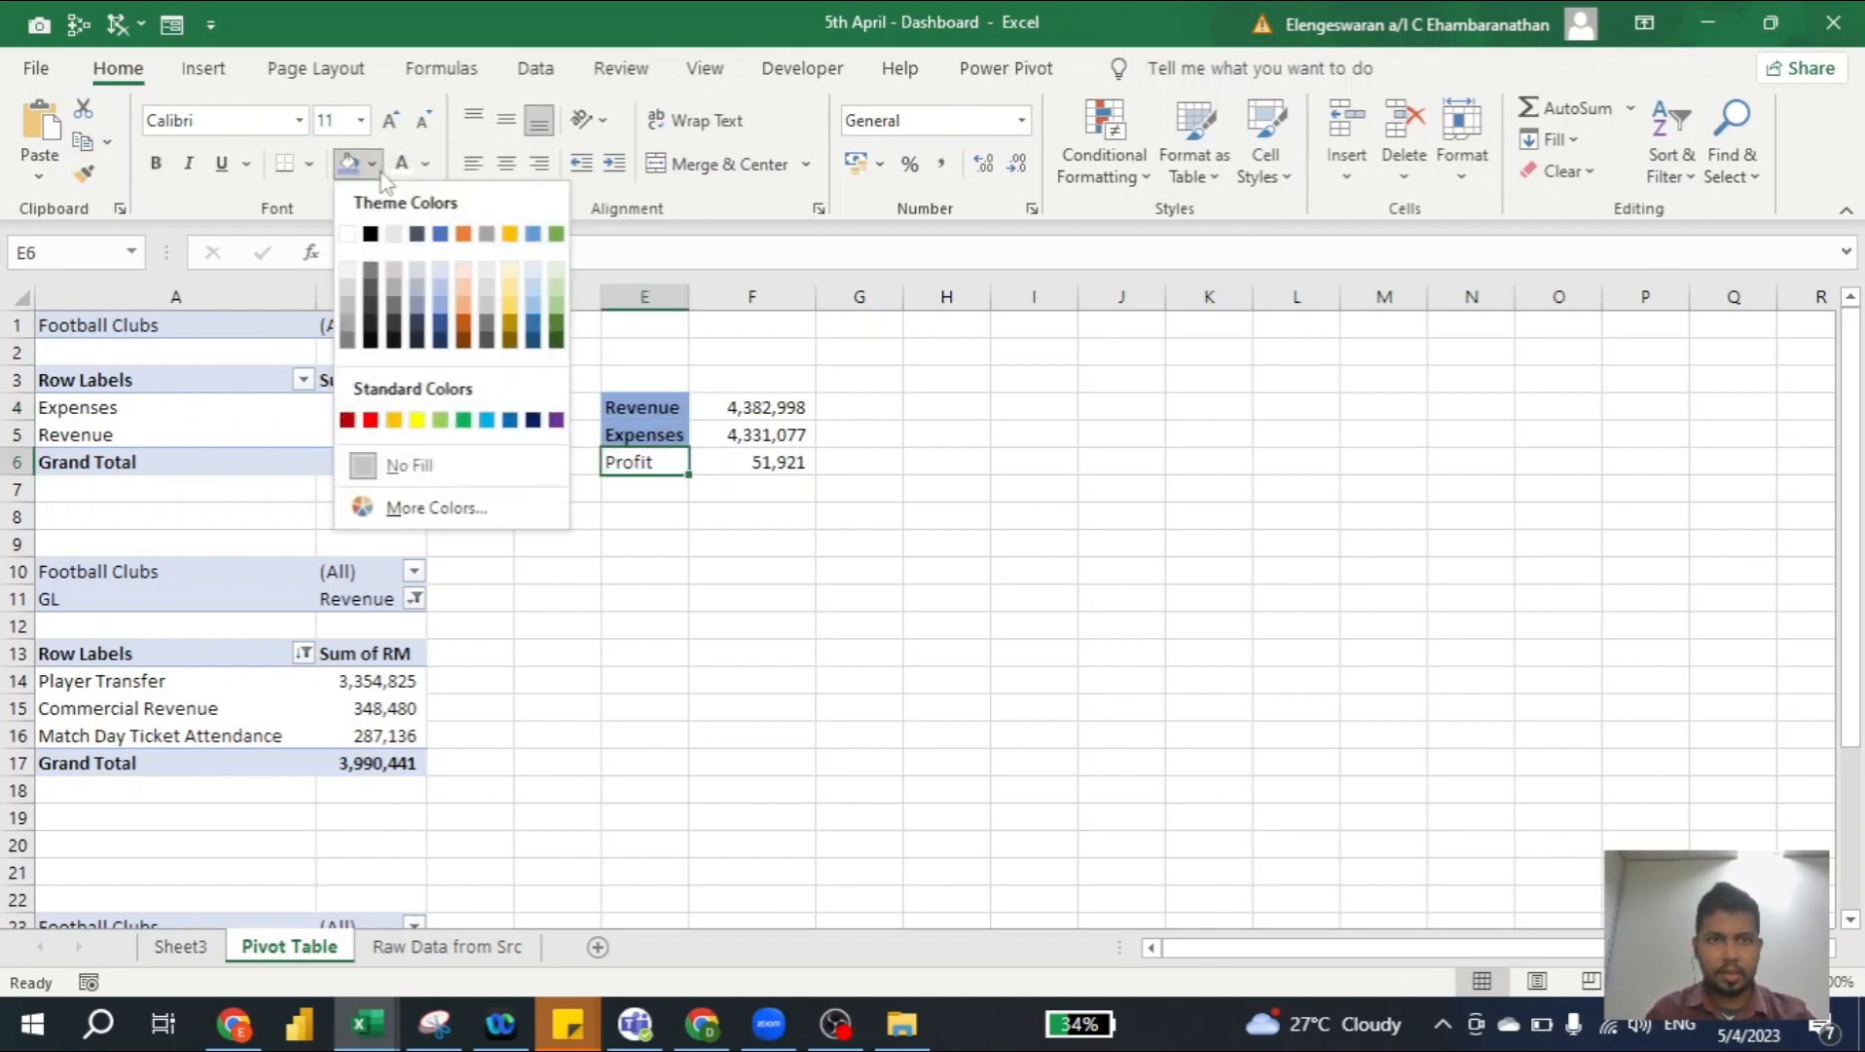
pyautogui.click(508, 235)
pyautogui.press('Right')
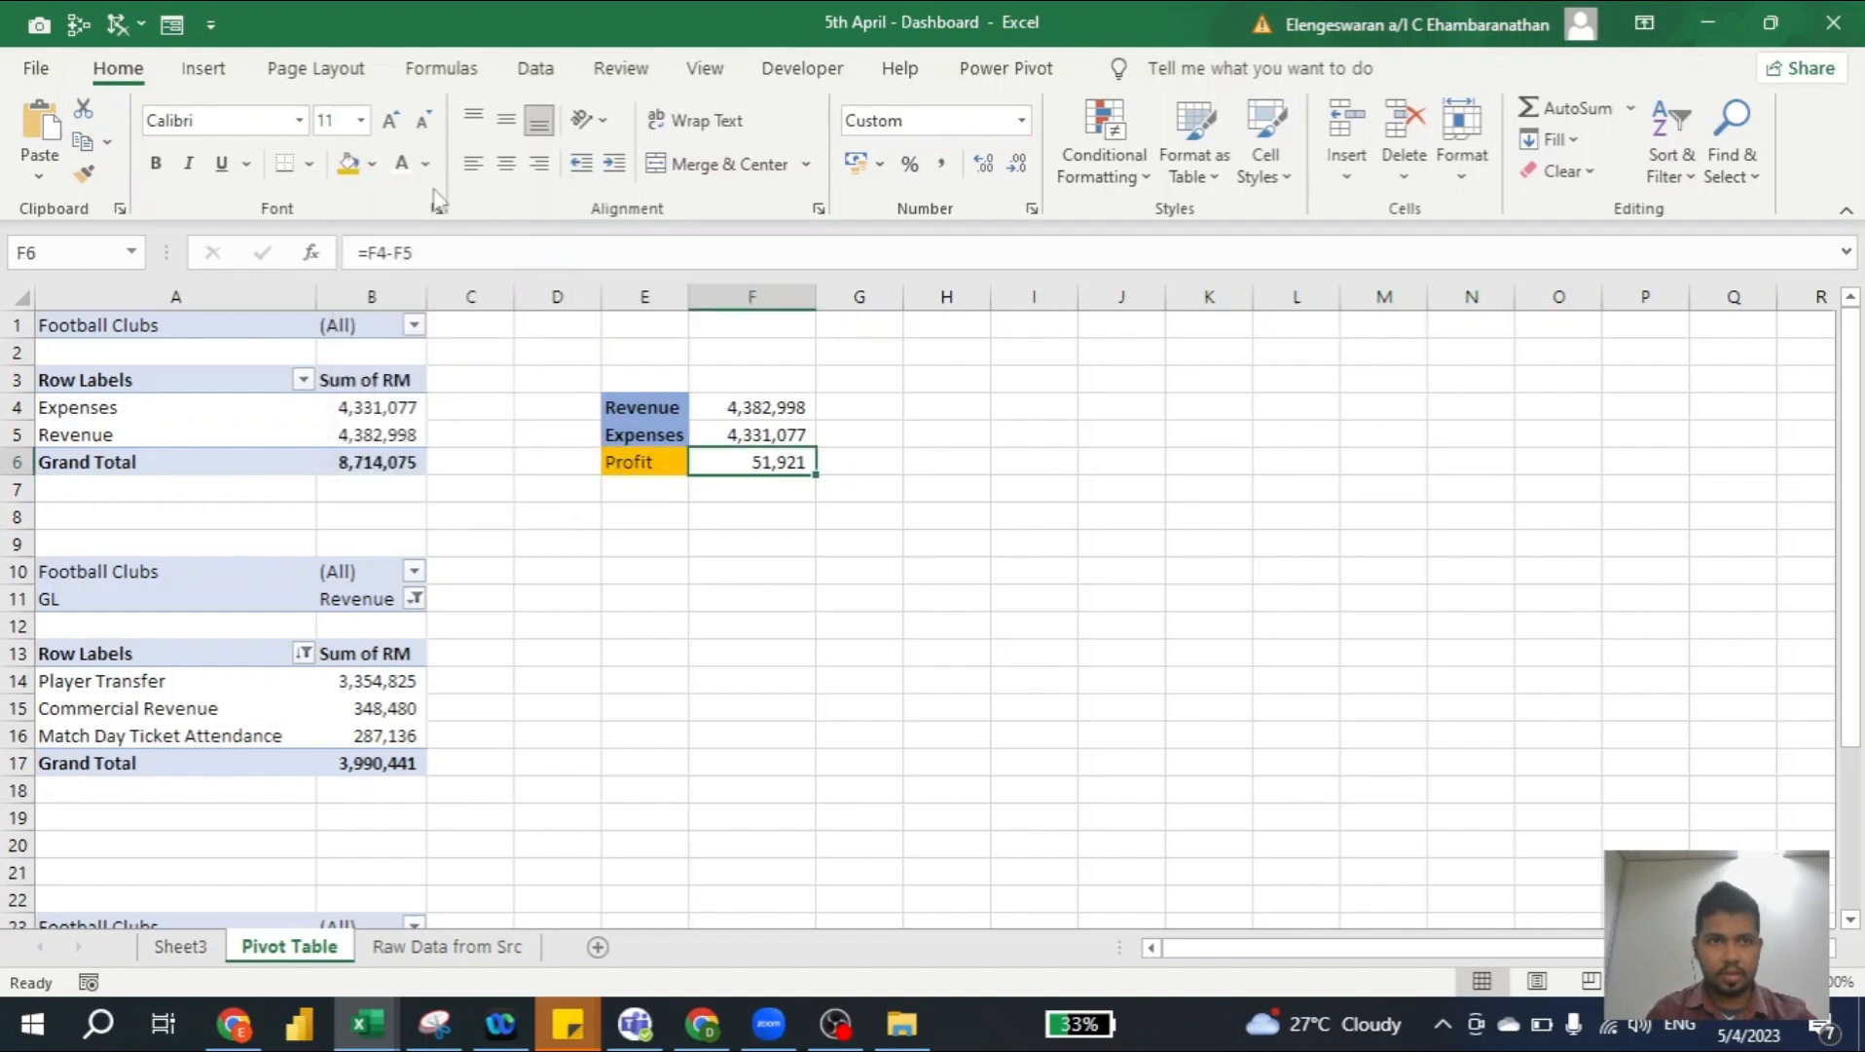
pyautogui.click(350, 167)
pyautogui.hotkey('shift', 'Left')
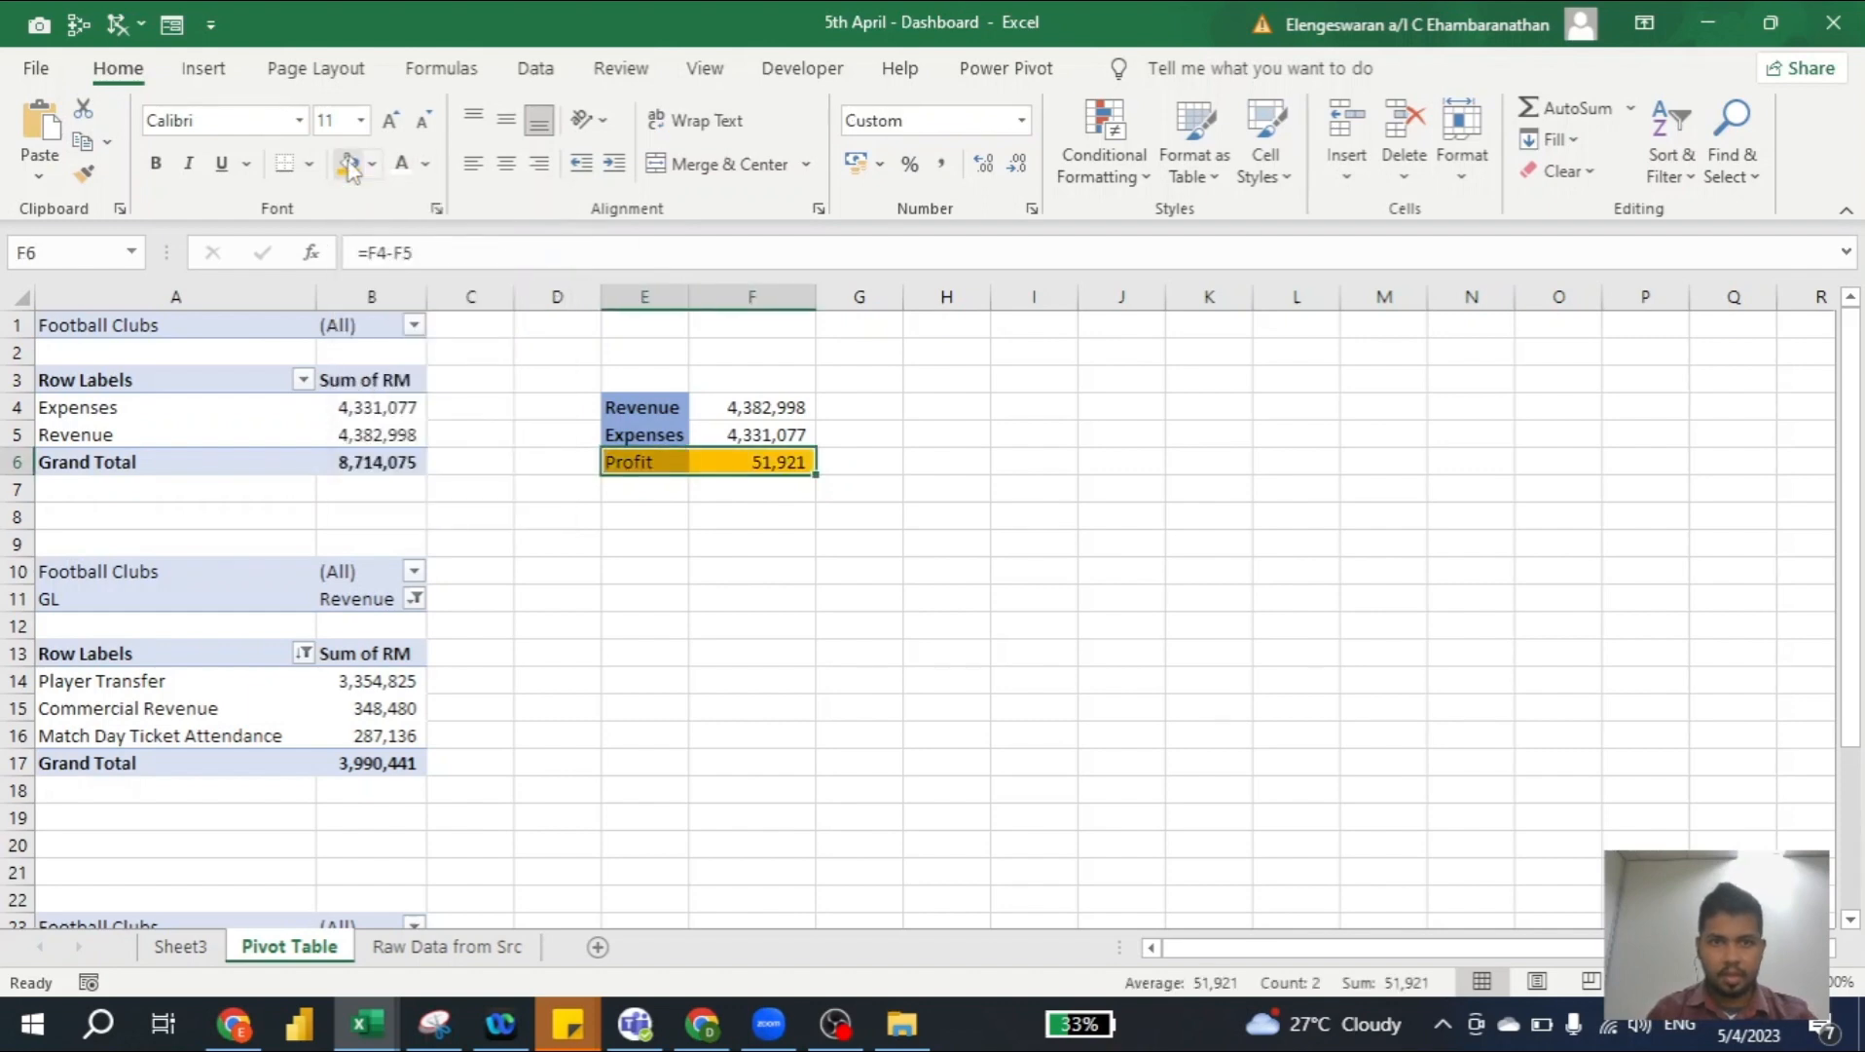
# Add a top and double bottom border to the profit value in F6
pyautogui.press('Right')
pyautogui.press('Left')
pyautogui.hotkey('alt', 'h')
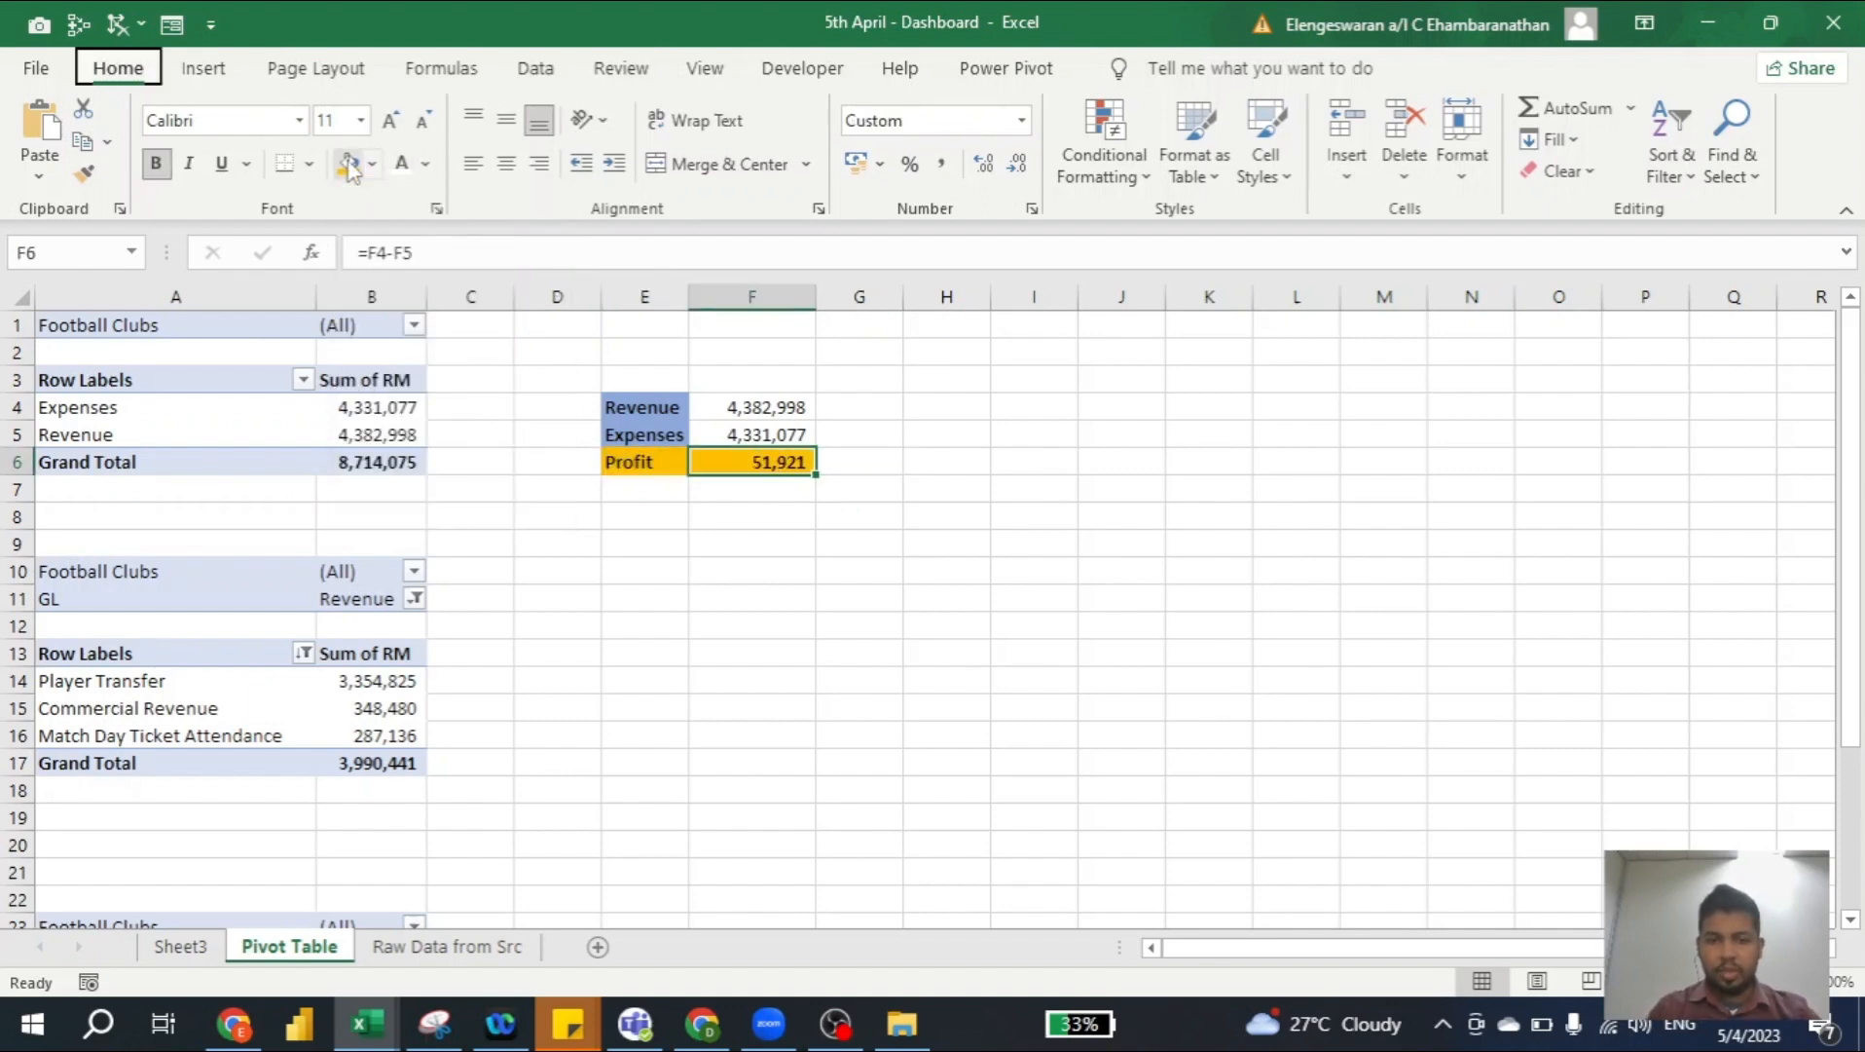
pyautogui.press('b')
pyautogui.press('u')
# Enter the header RM above the summary amounts in F3 and centre it
pyautogui.press('Left')
pyautogui.press('Up')
pyautogui.press('Up')
pyautogui.press('Up')
pyautogui.press('Right')
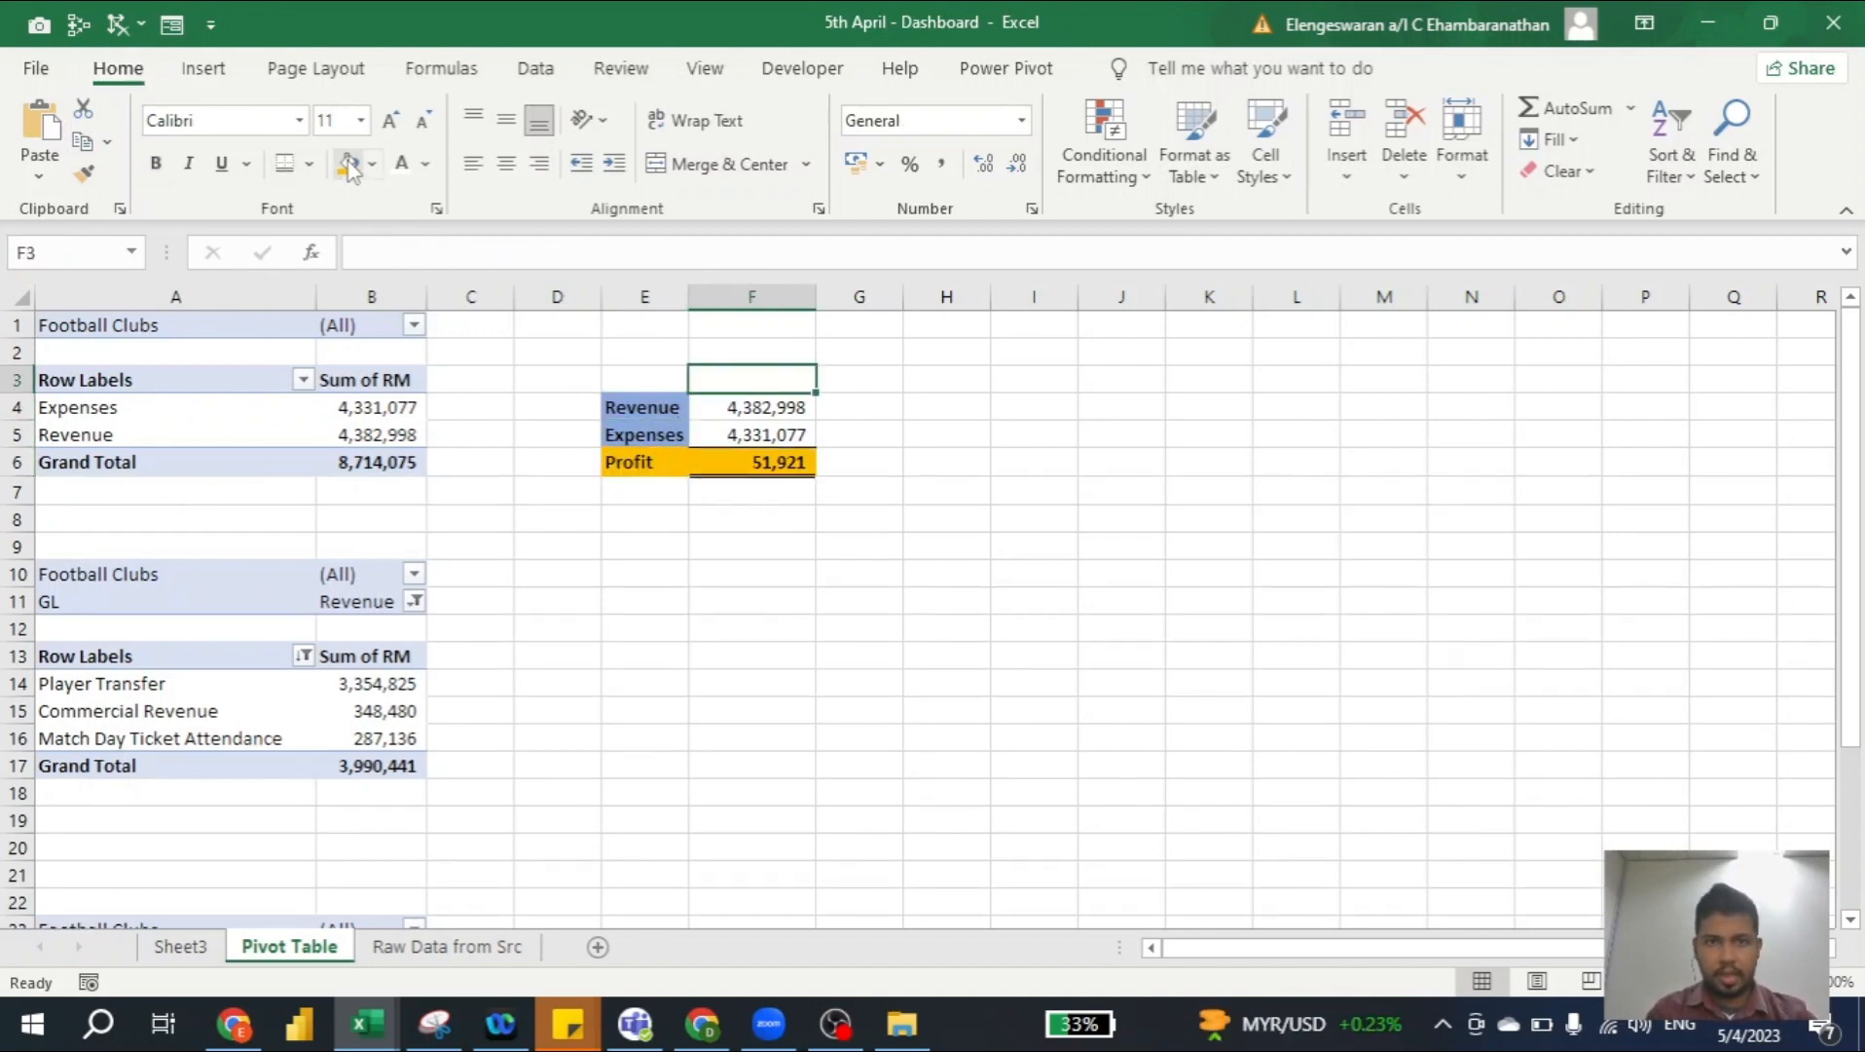
pyautogui.write('RM')
pyautogui.press('Return')
pyautogui.press('Up')
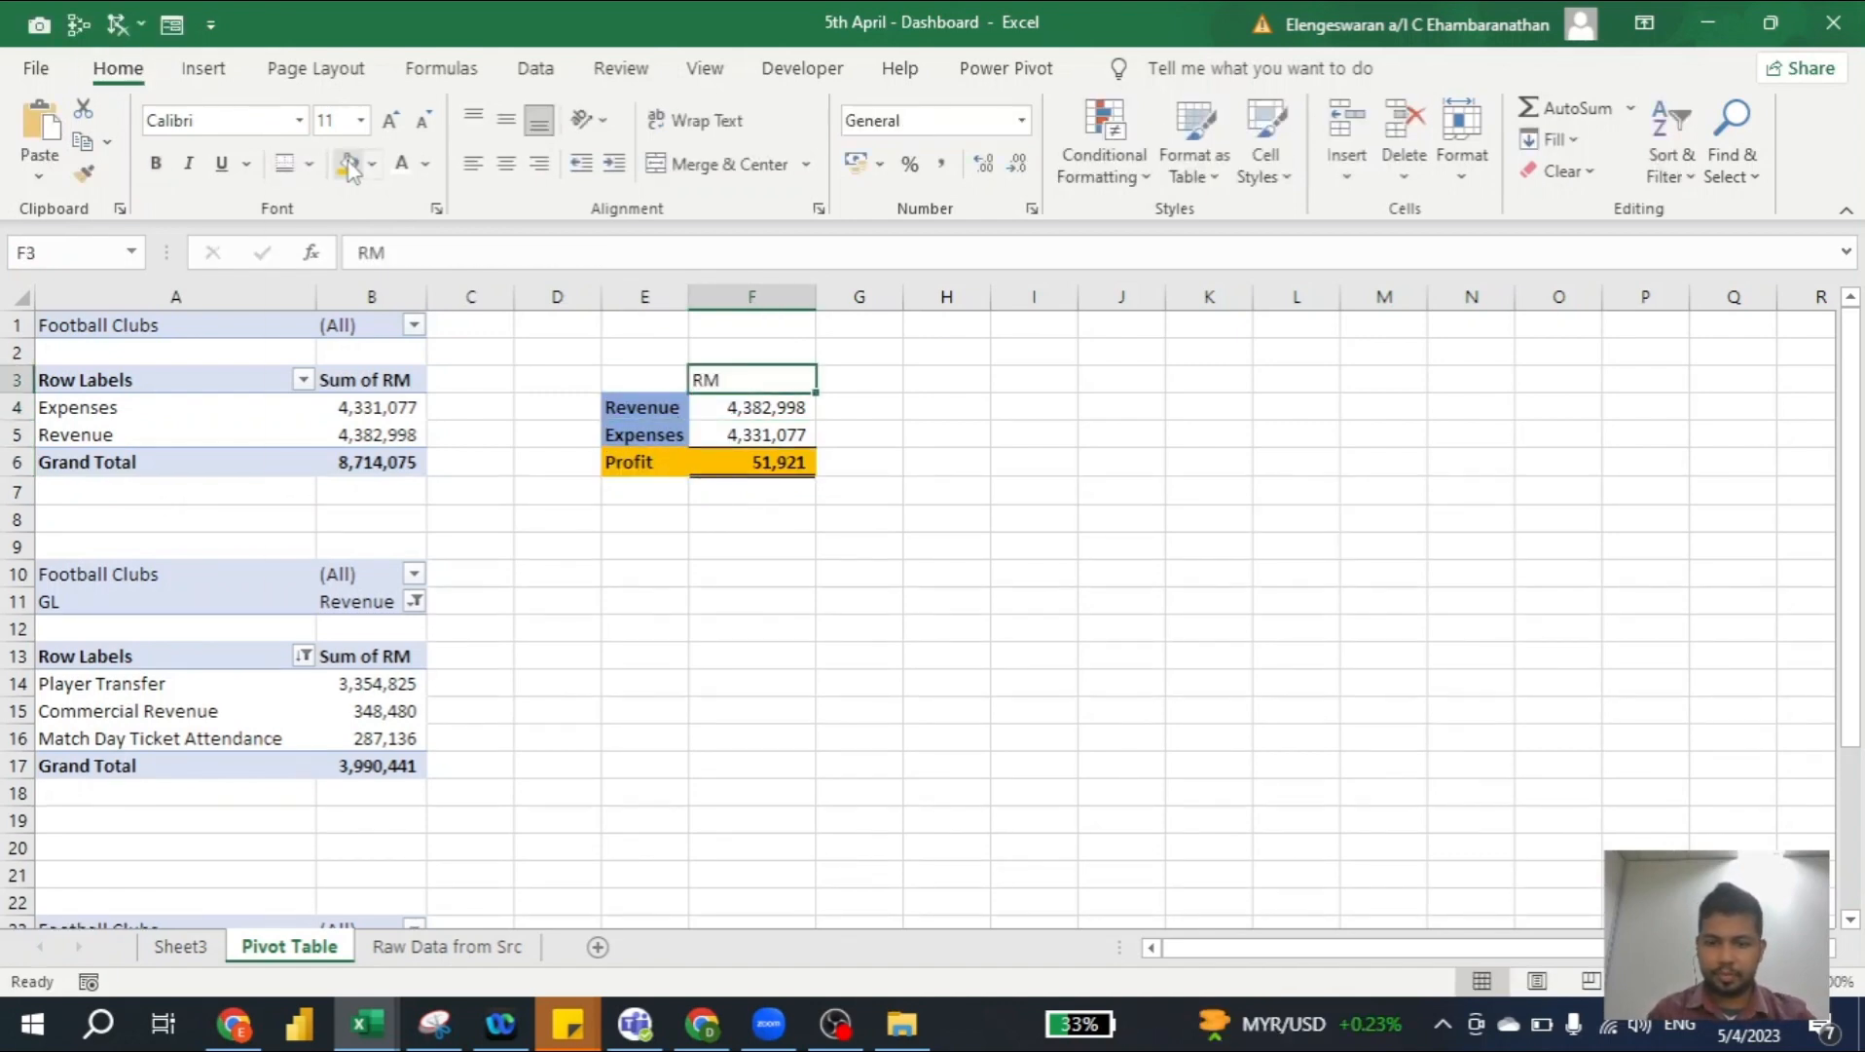
pyautogui.press('alt')
pyautogui.press('h')
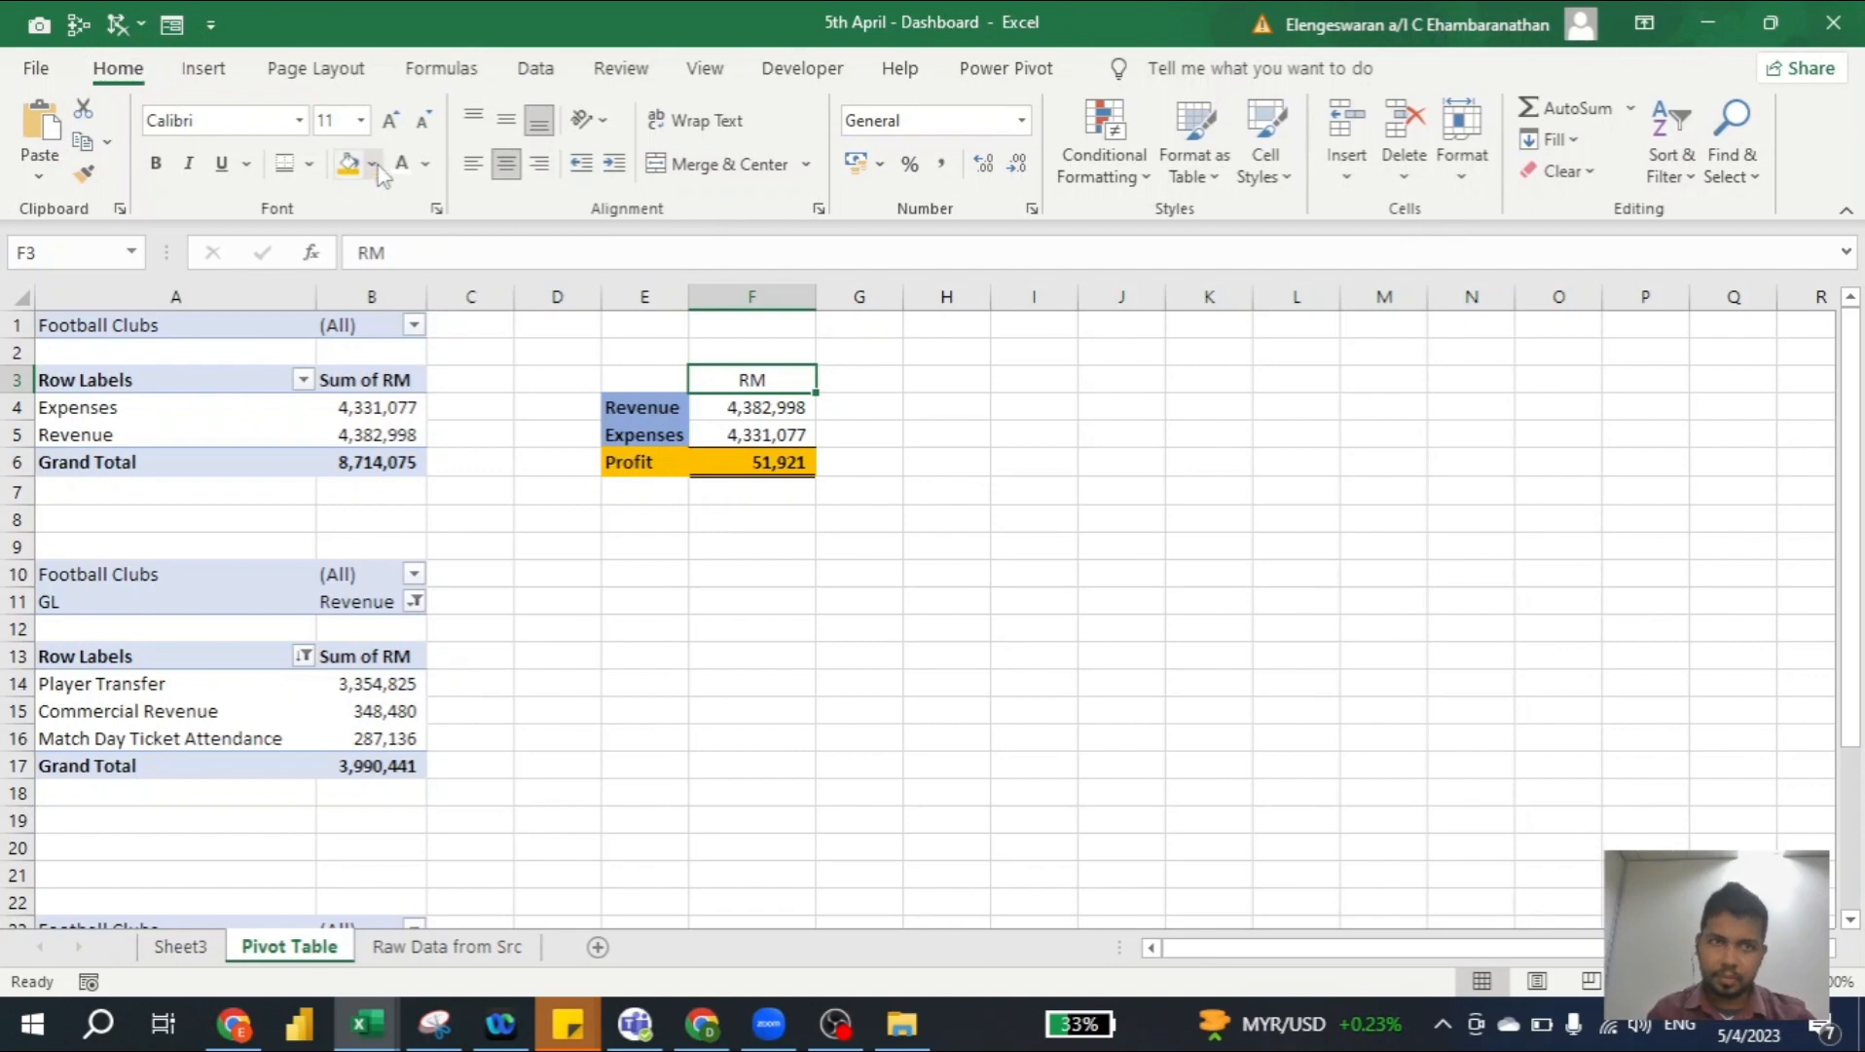
# Give the RM header a dark blue fill with bold white text
pyautogui.click(373, 166)
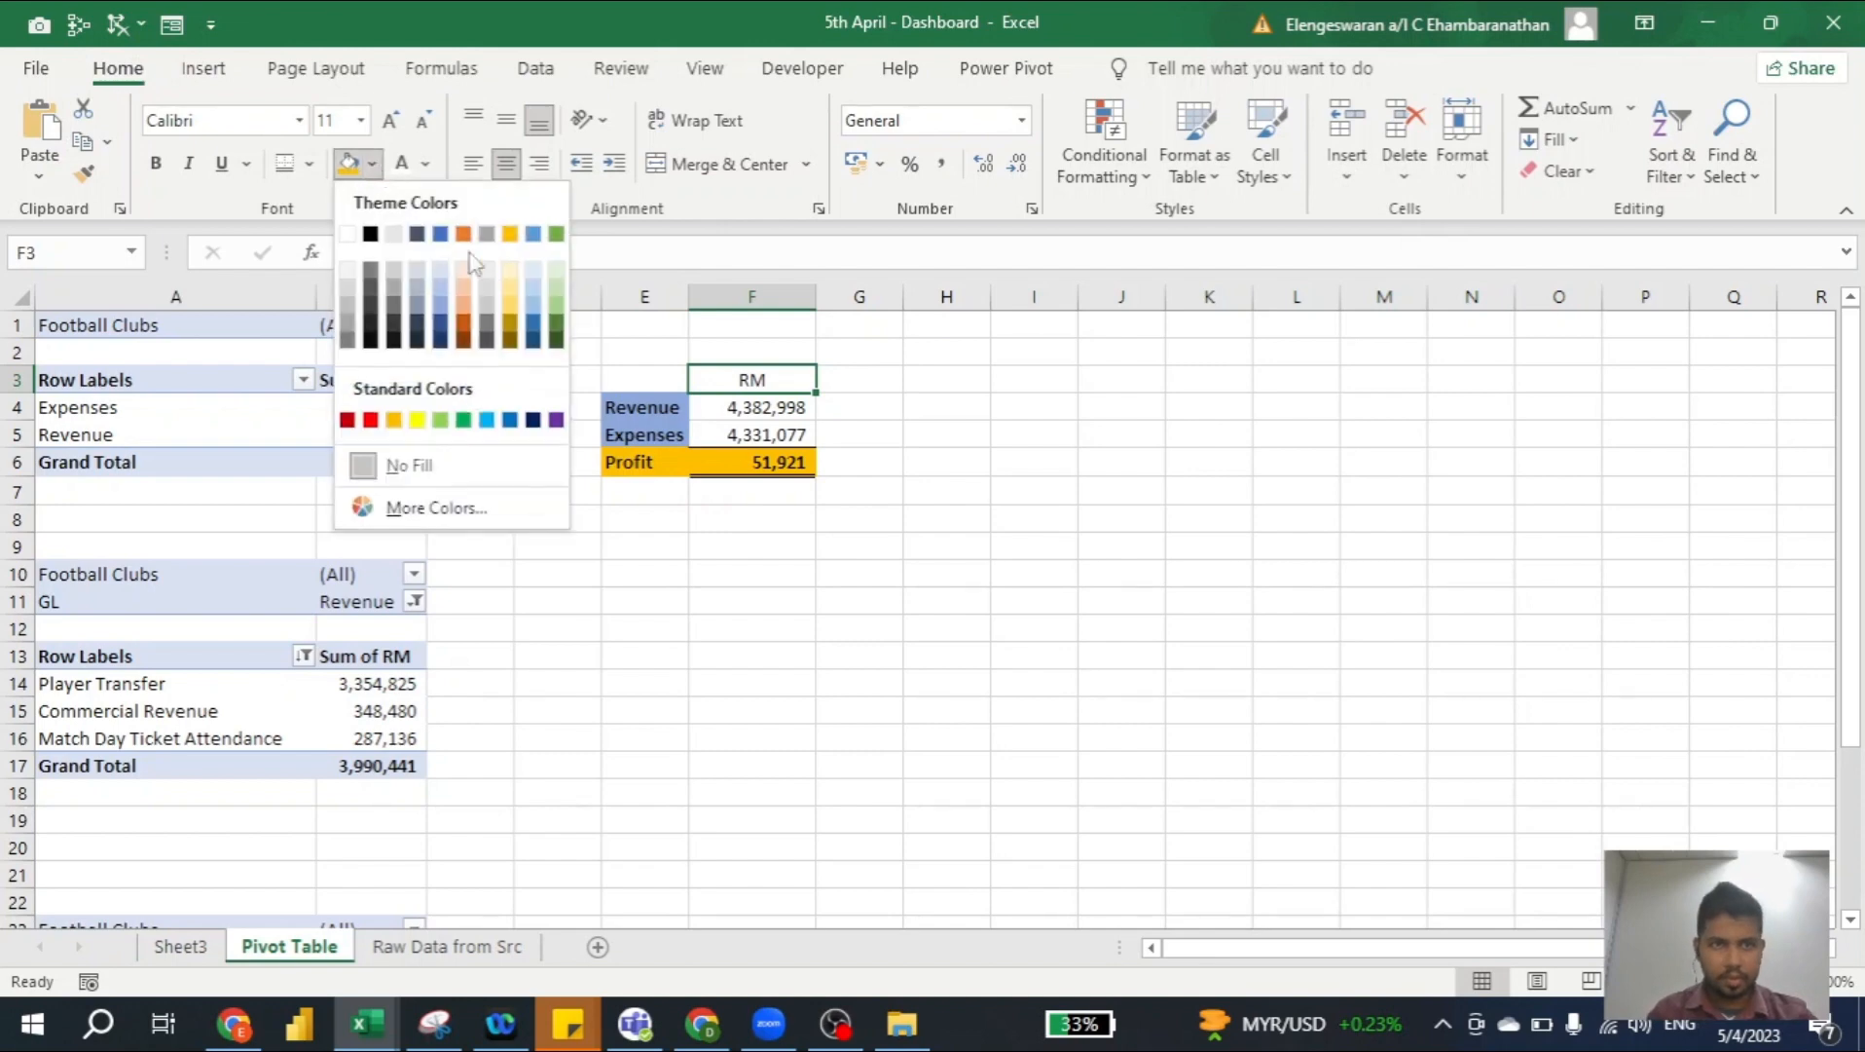
pyautogui.click(542, 419)
pyautogui.click(401, 166)
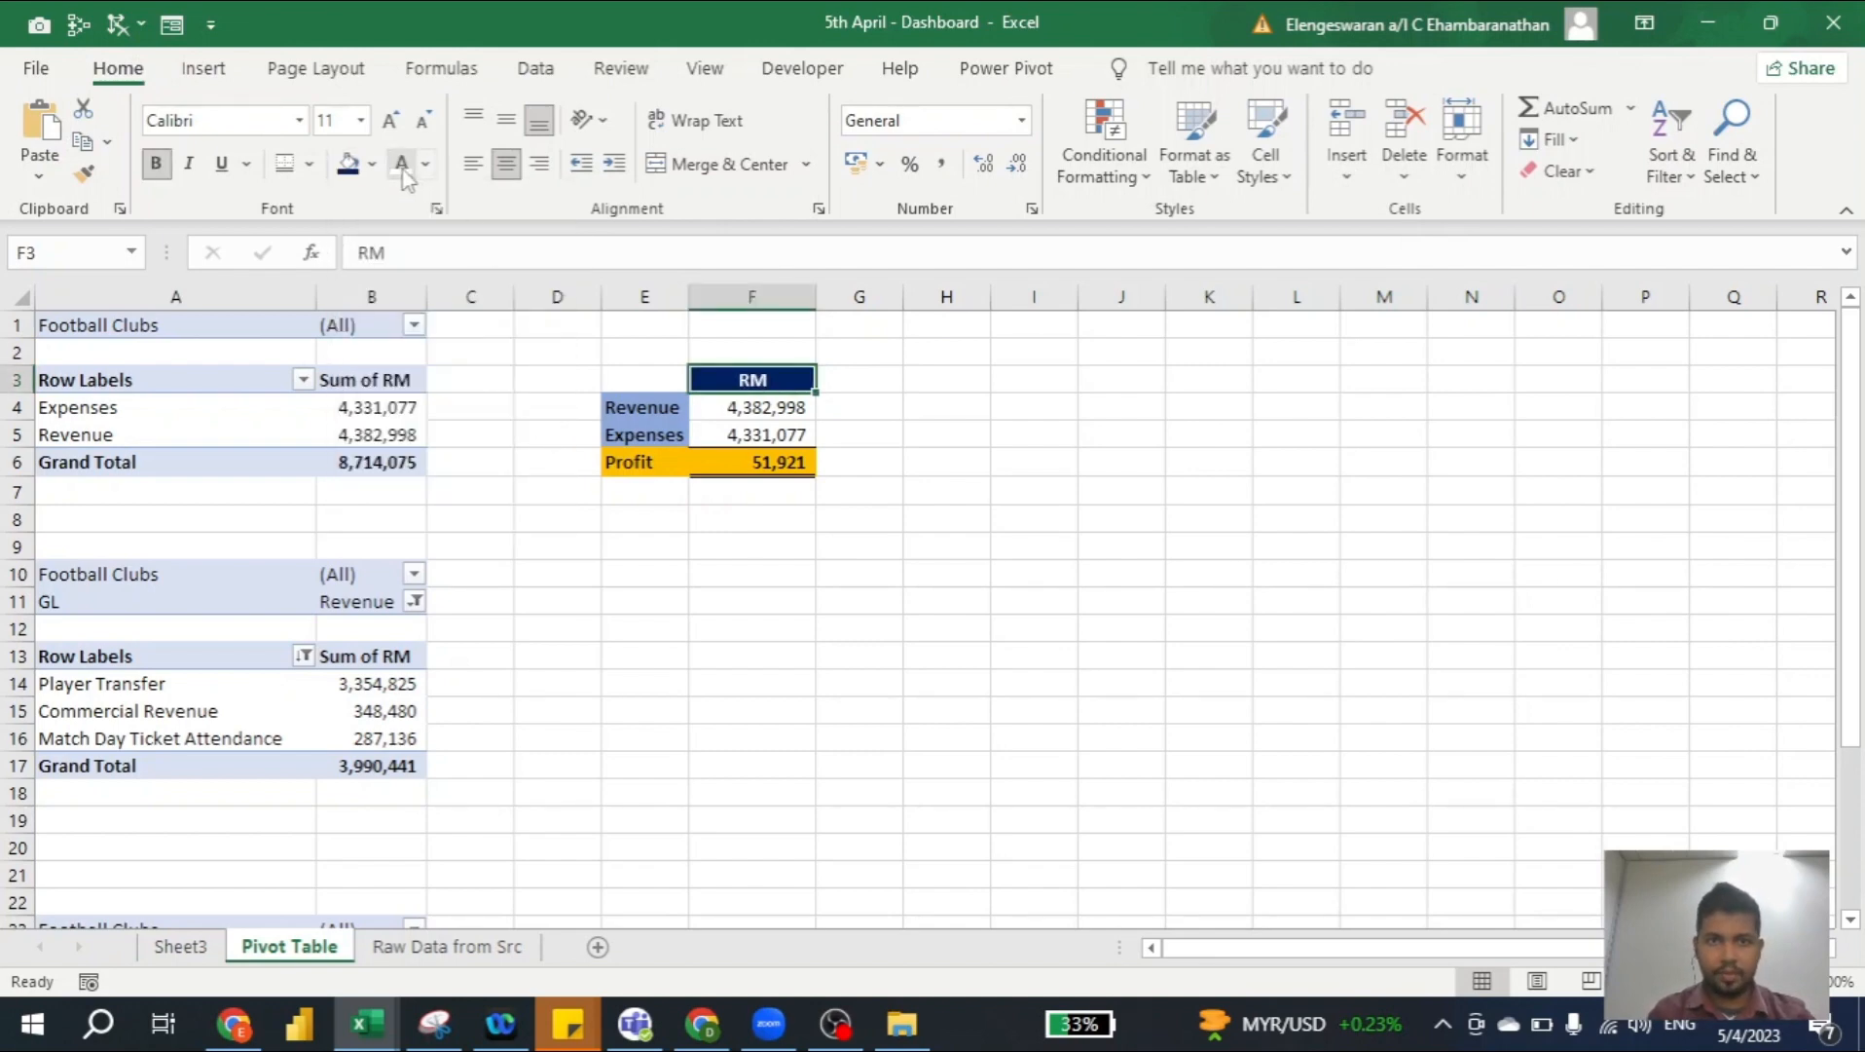
pyautogui.press('Left')
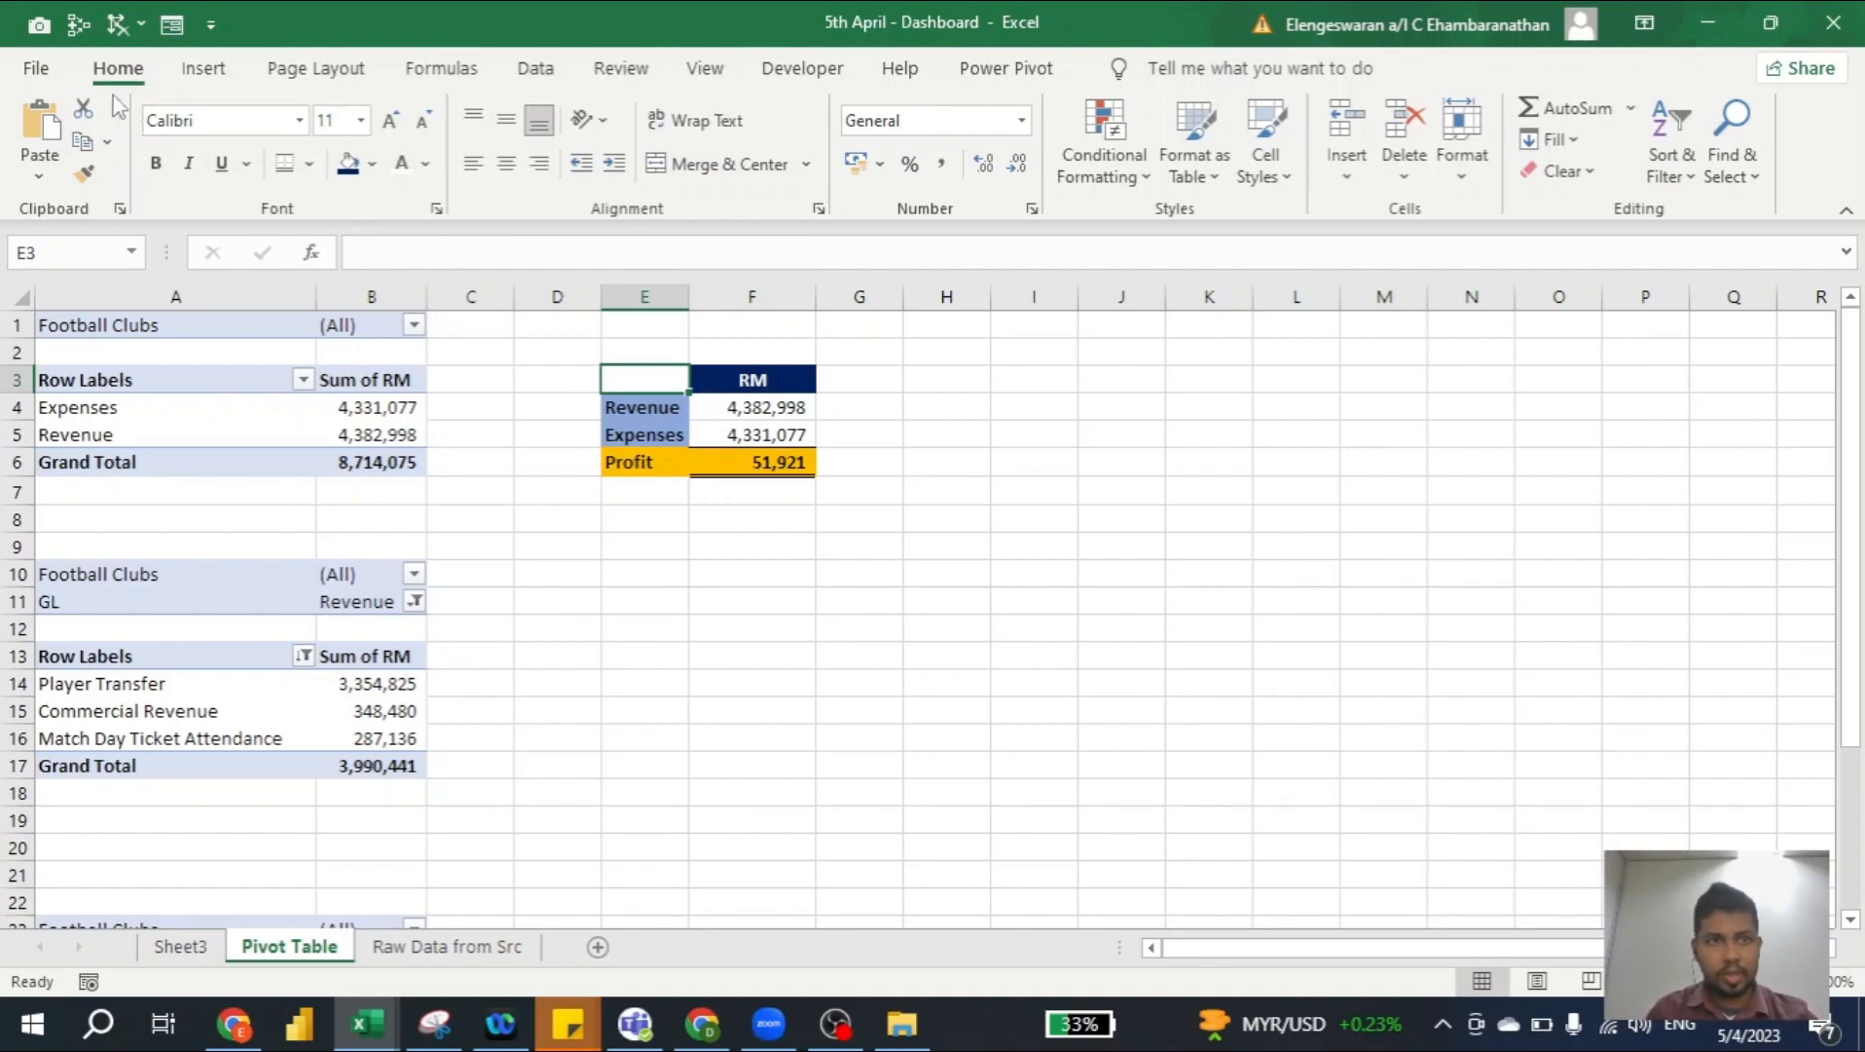
# Open the Quick Access Toolbar customization options and list all commands
pyautogui.click(36, 70)
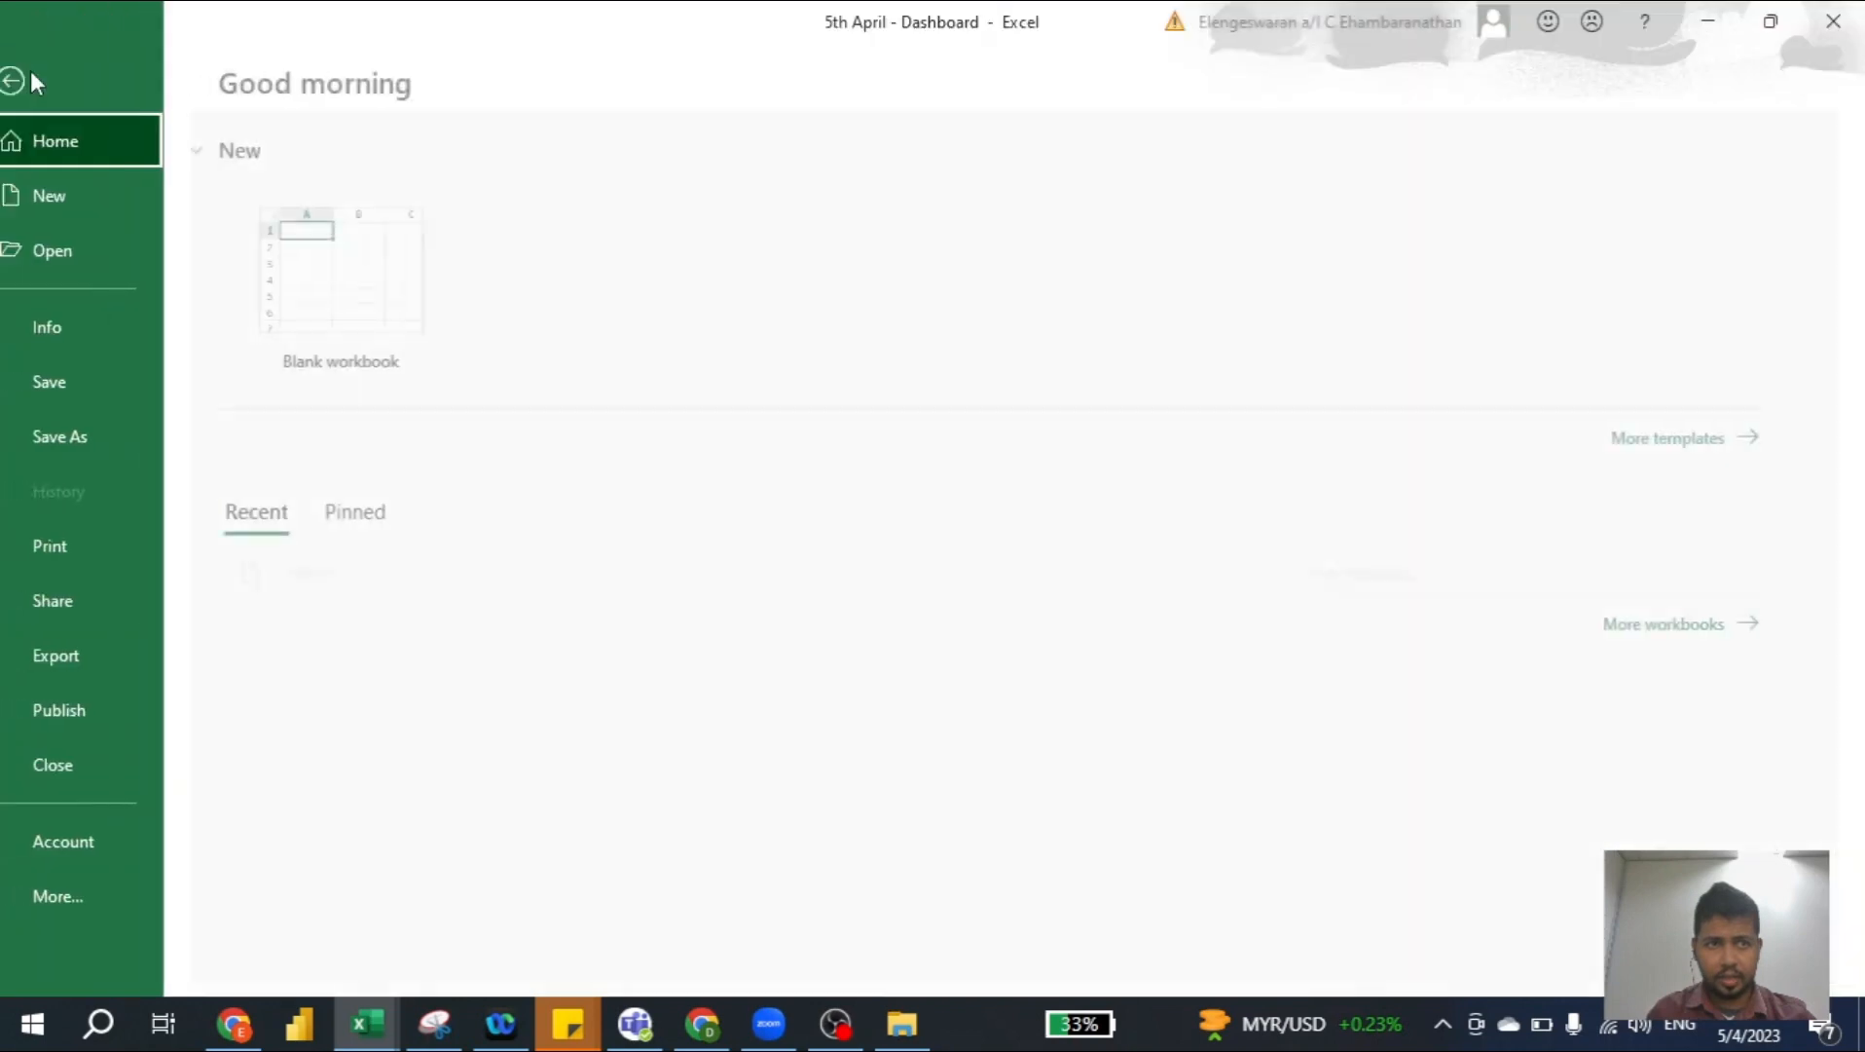
pyautogui.click(115, 901)
pyautogui.click(271, 951)
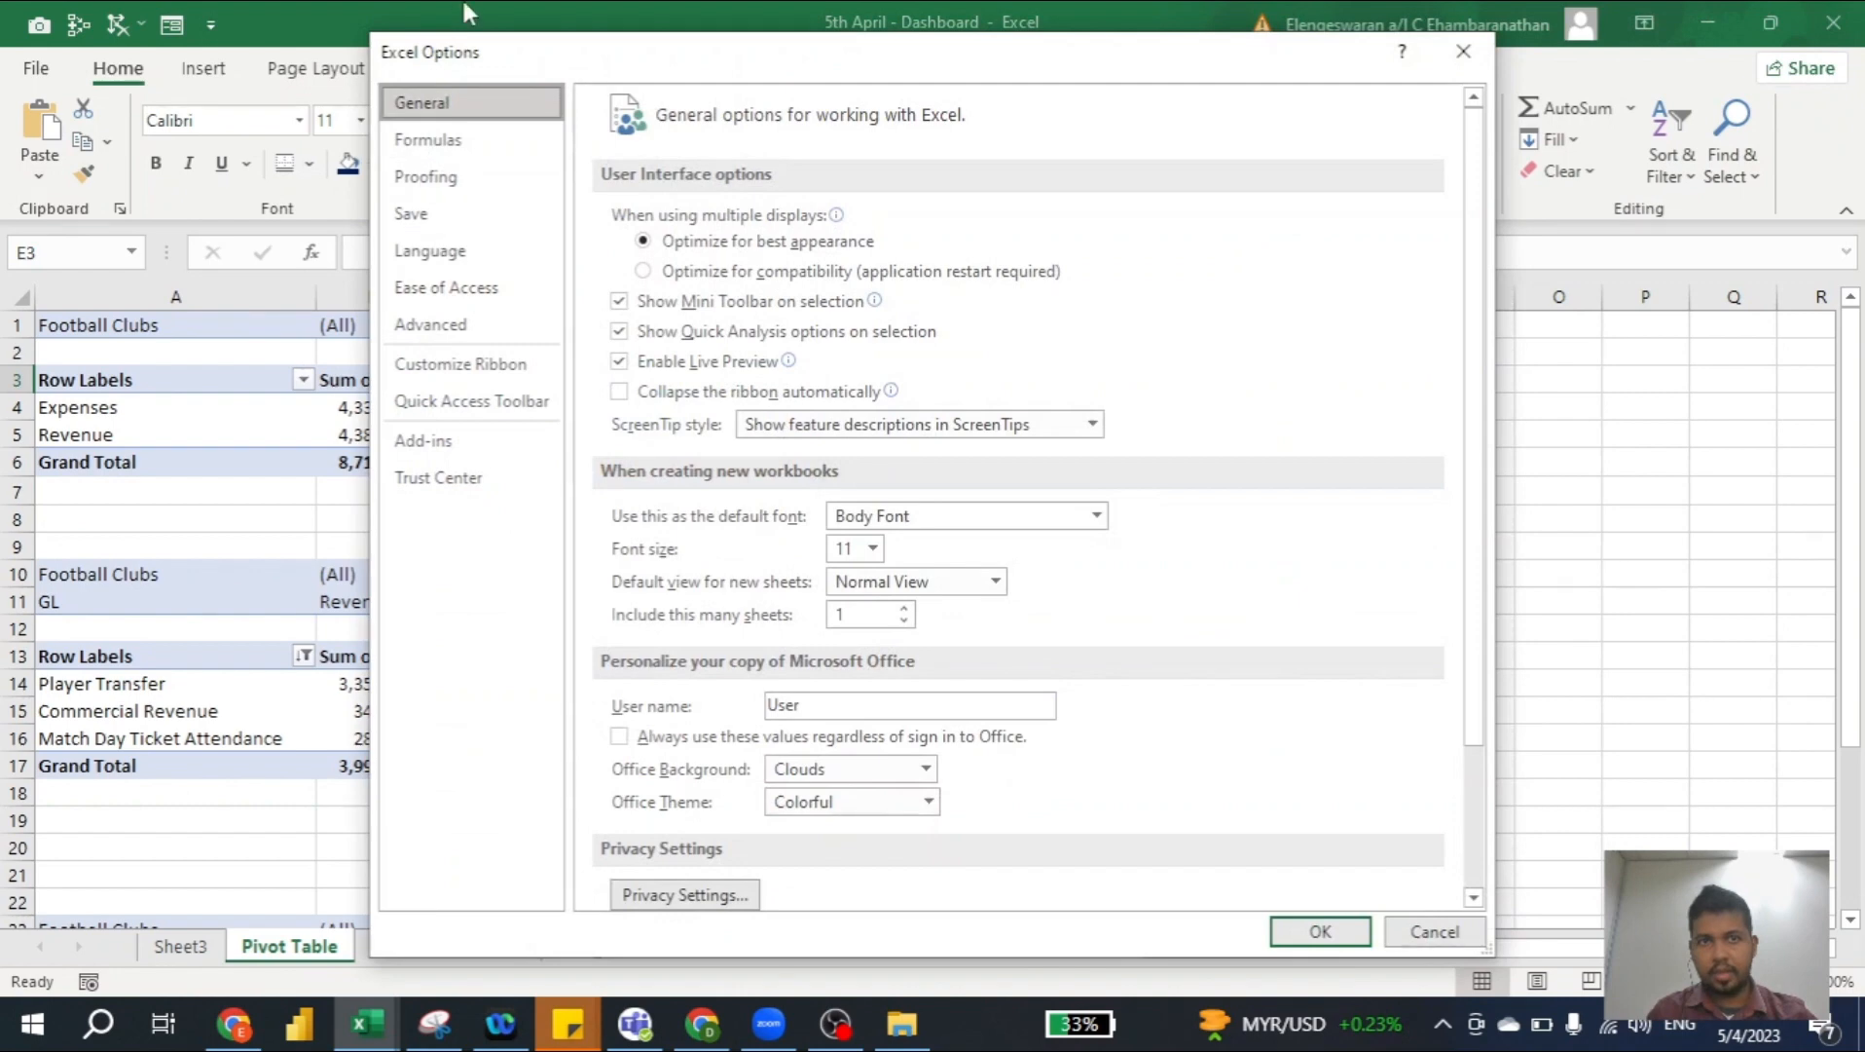
pyautogui.click(457, 407)
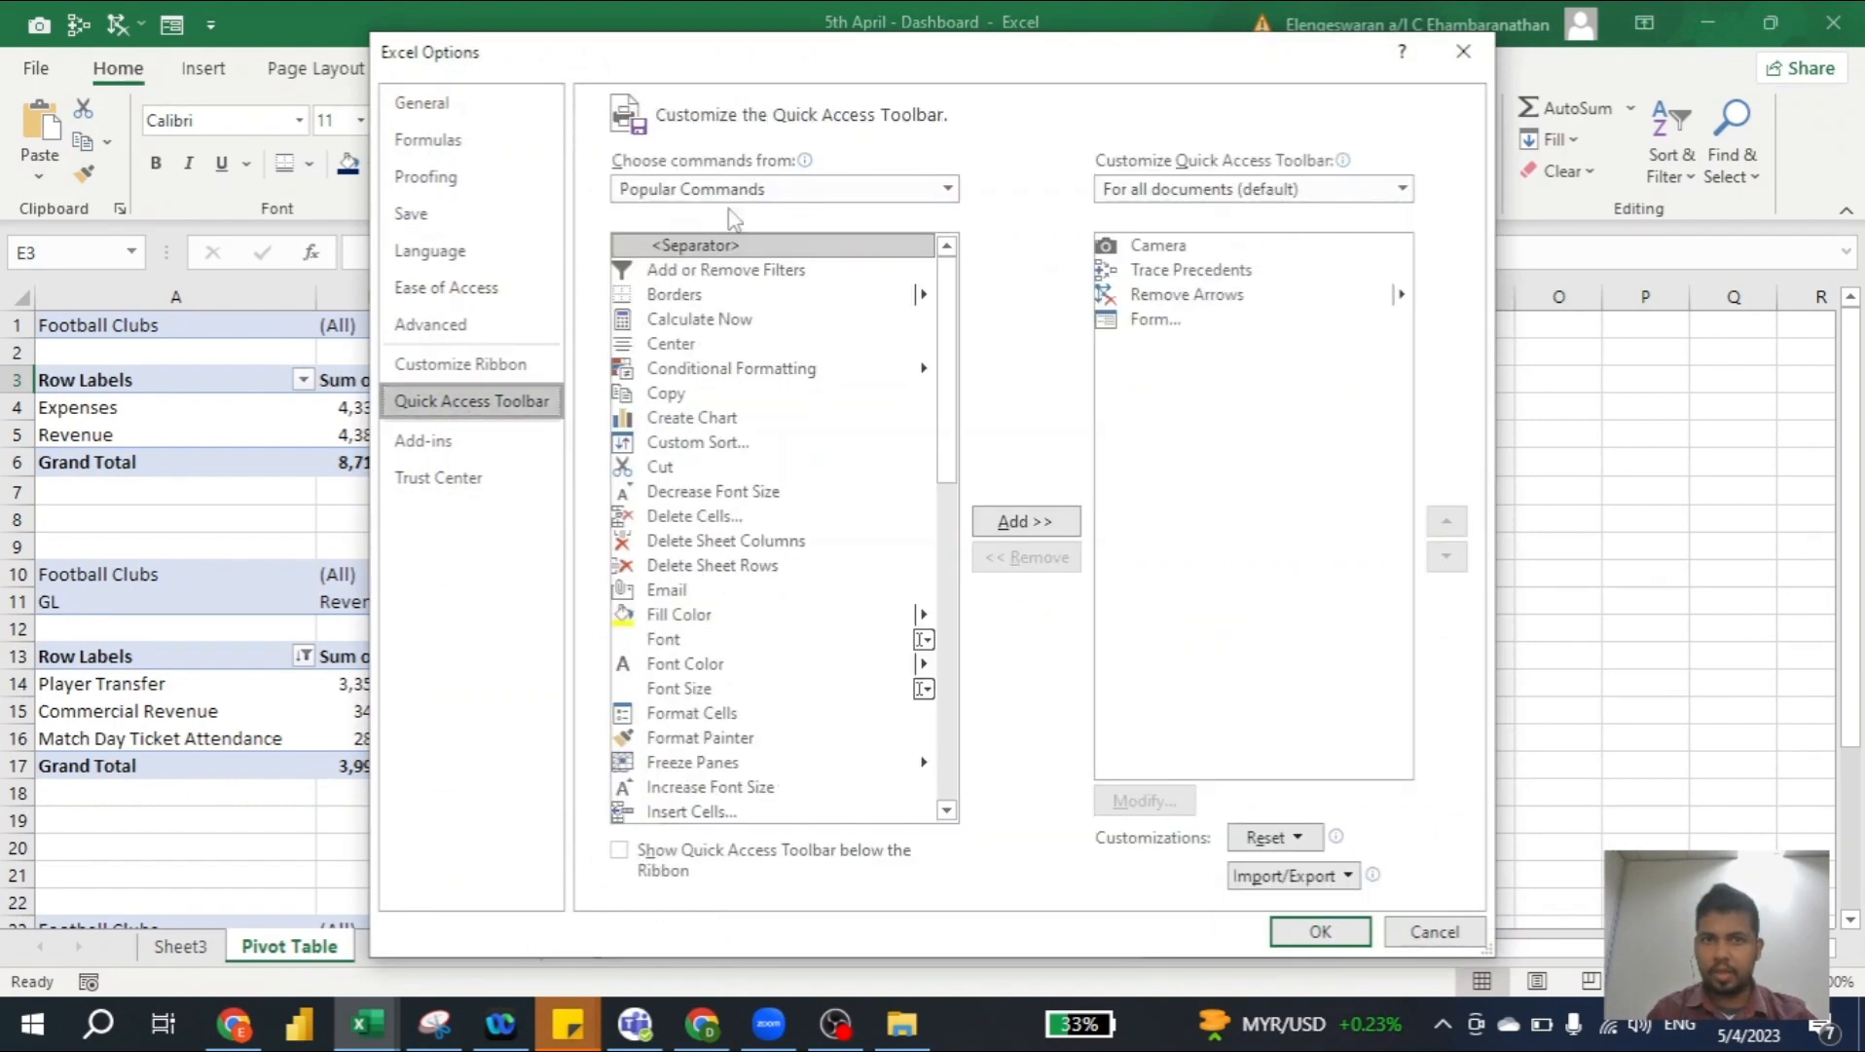
pyautogui.click(735, 188)
pyautogui.click(687, 271)
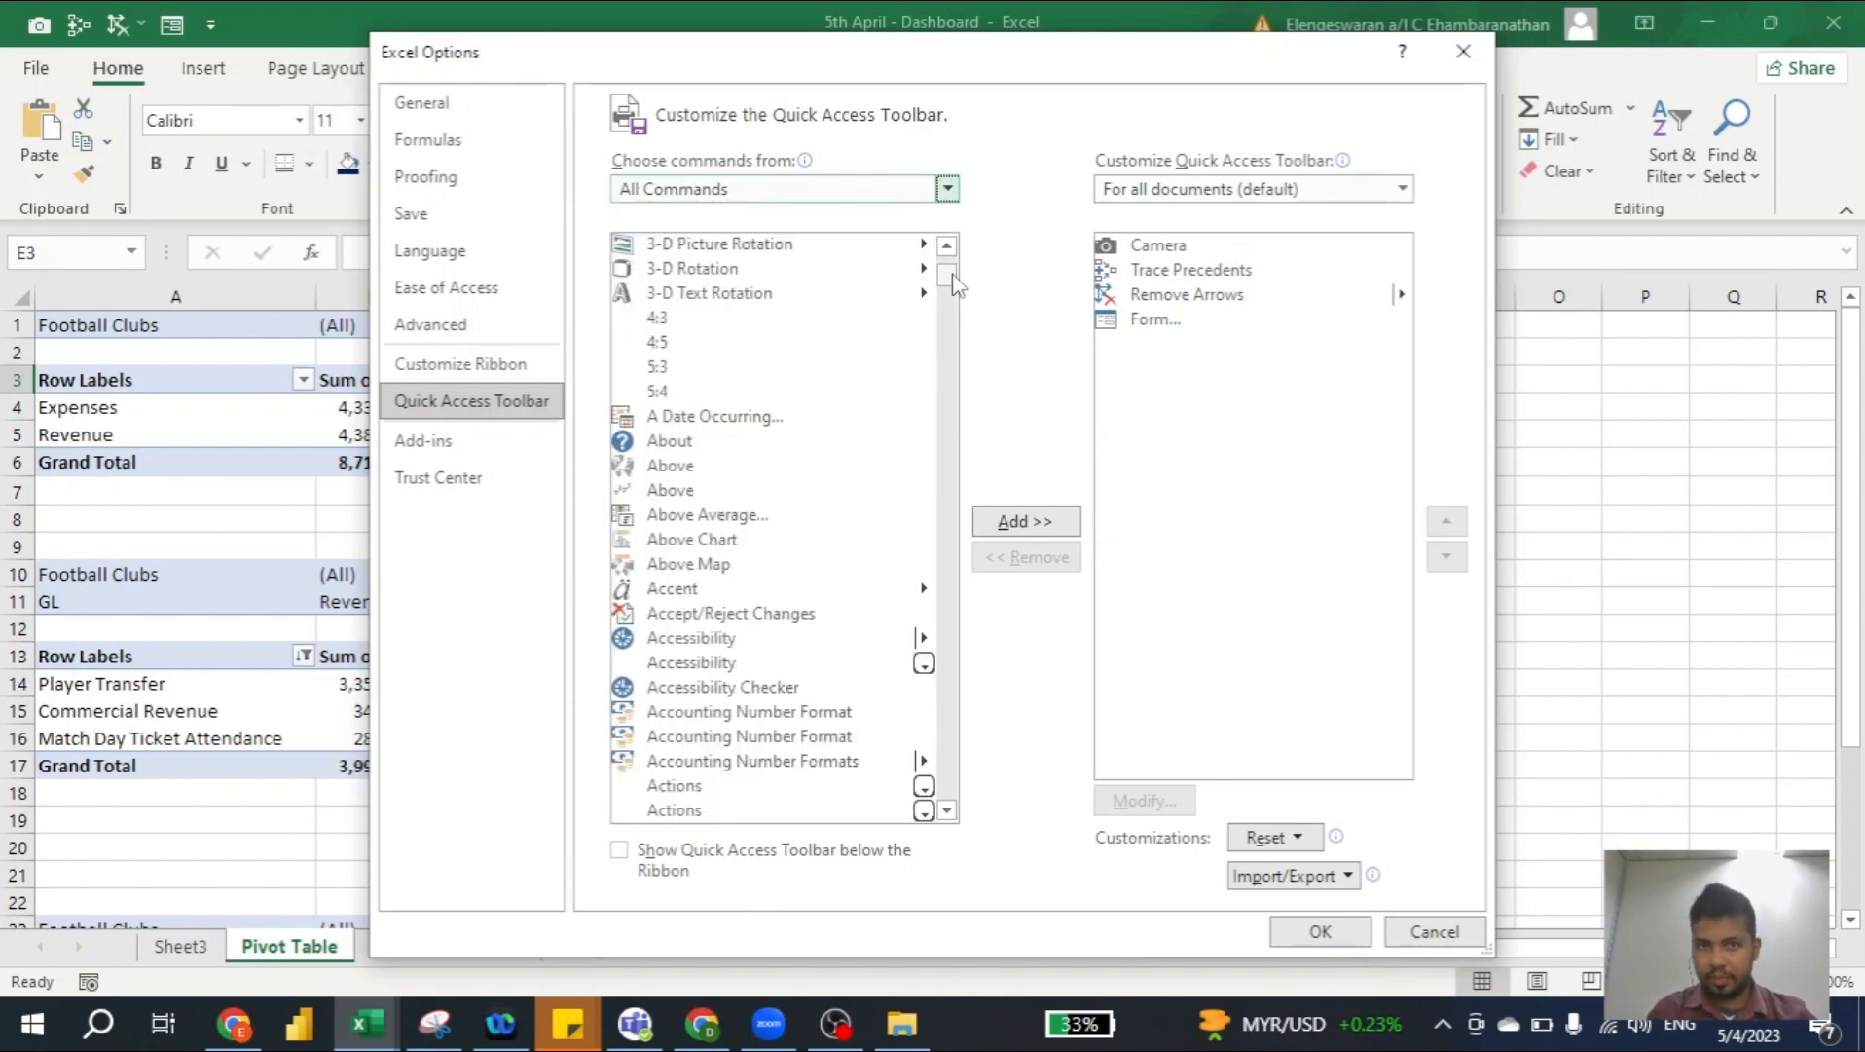
# Locate the Camera command in the full command list and close the options with OK
pyautogui.moveTo(949, 282); pyautogui.dragTo(949, 371)
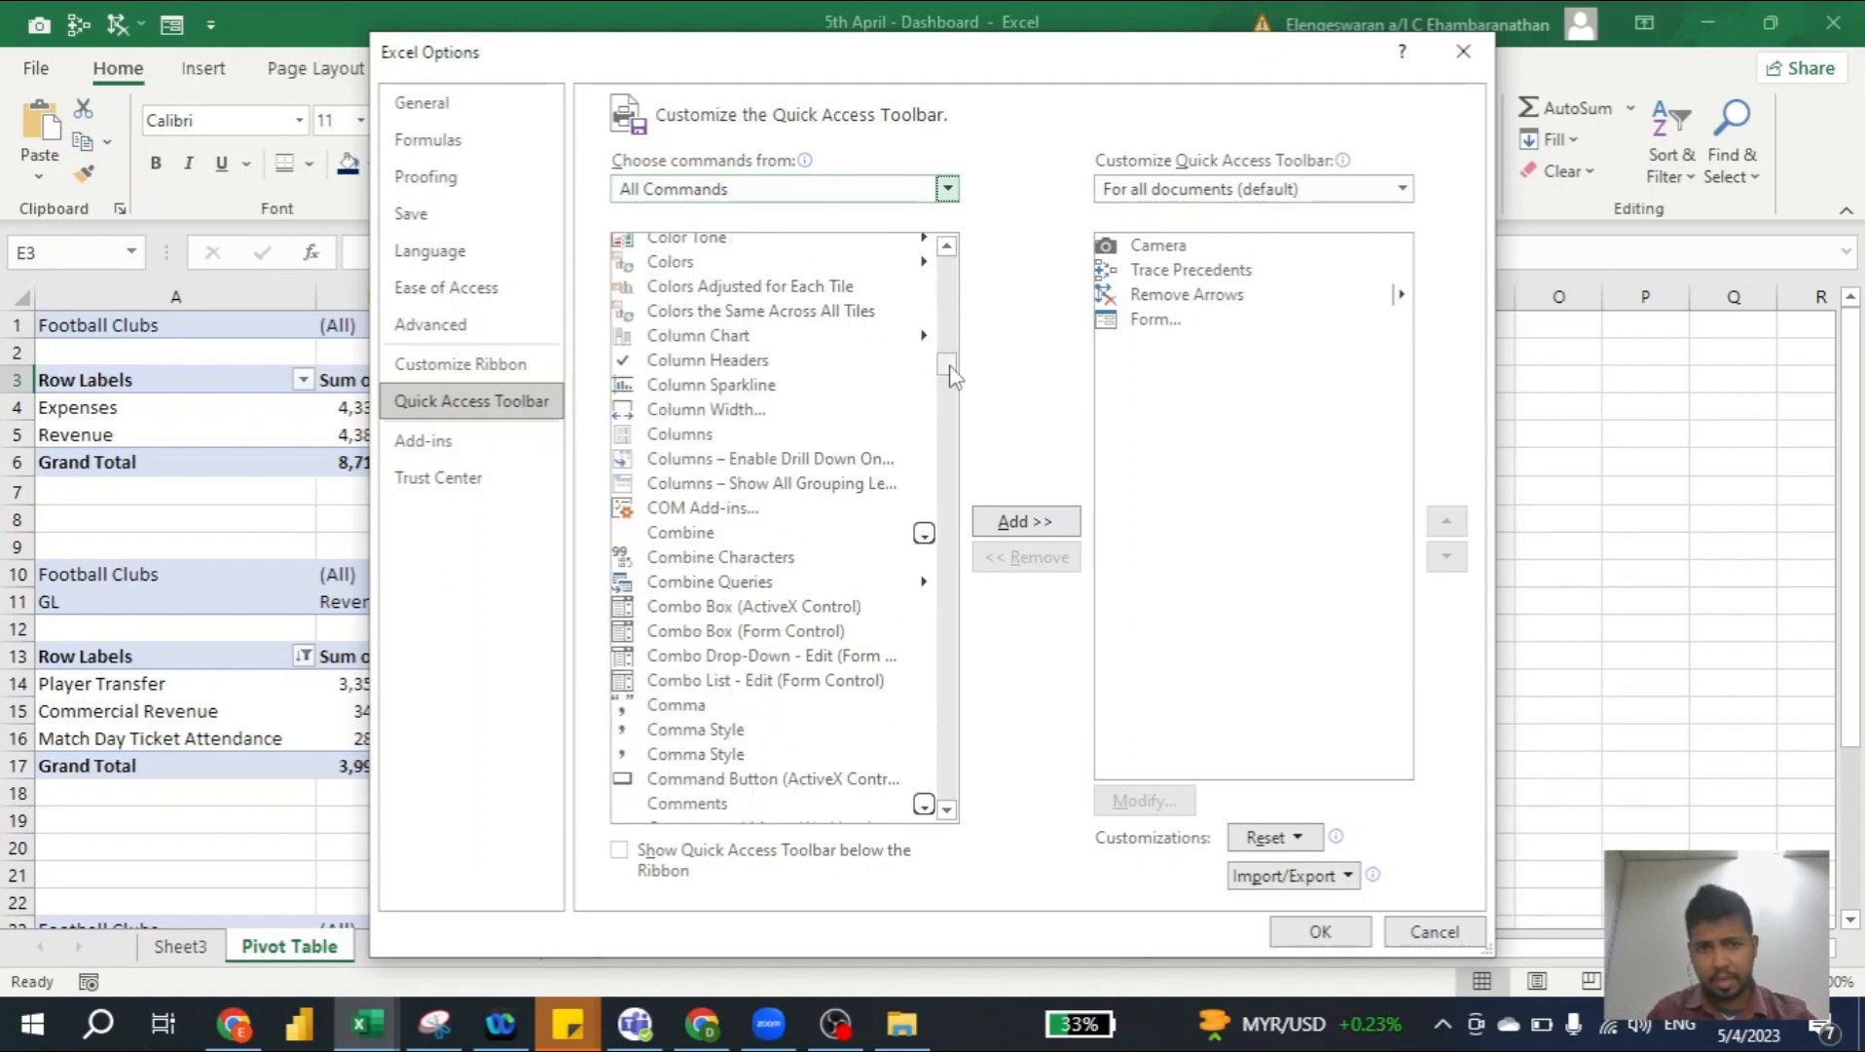
pyautogui.scroll(20, 784, 379)
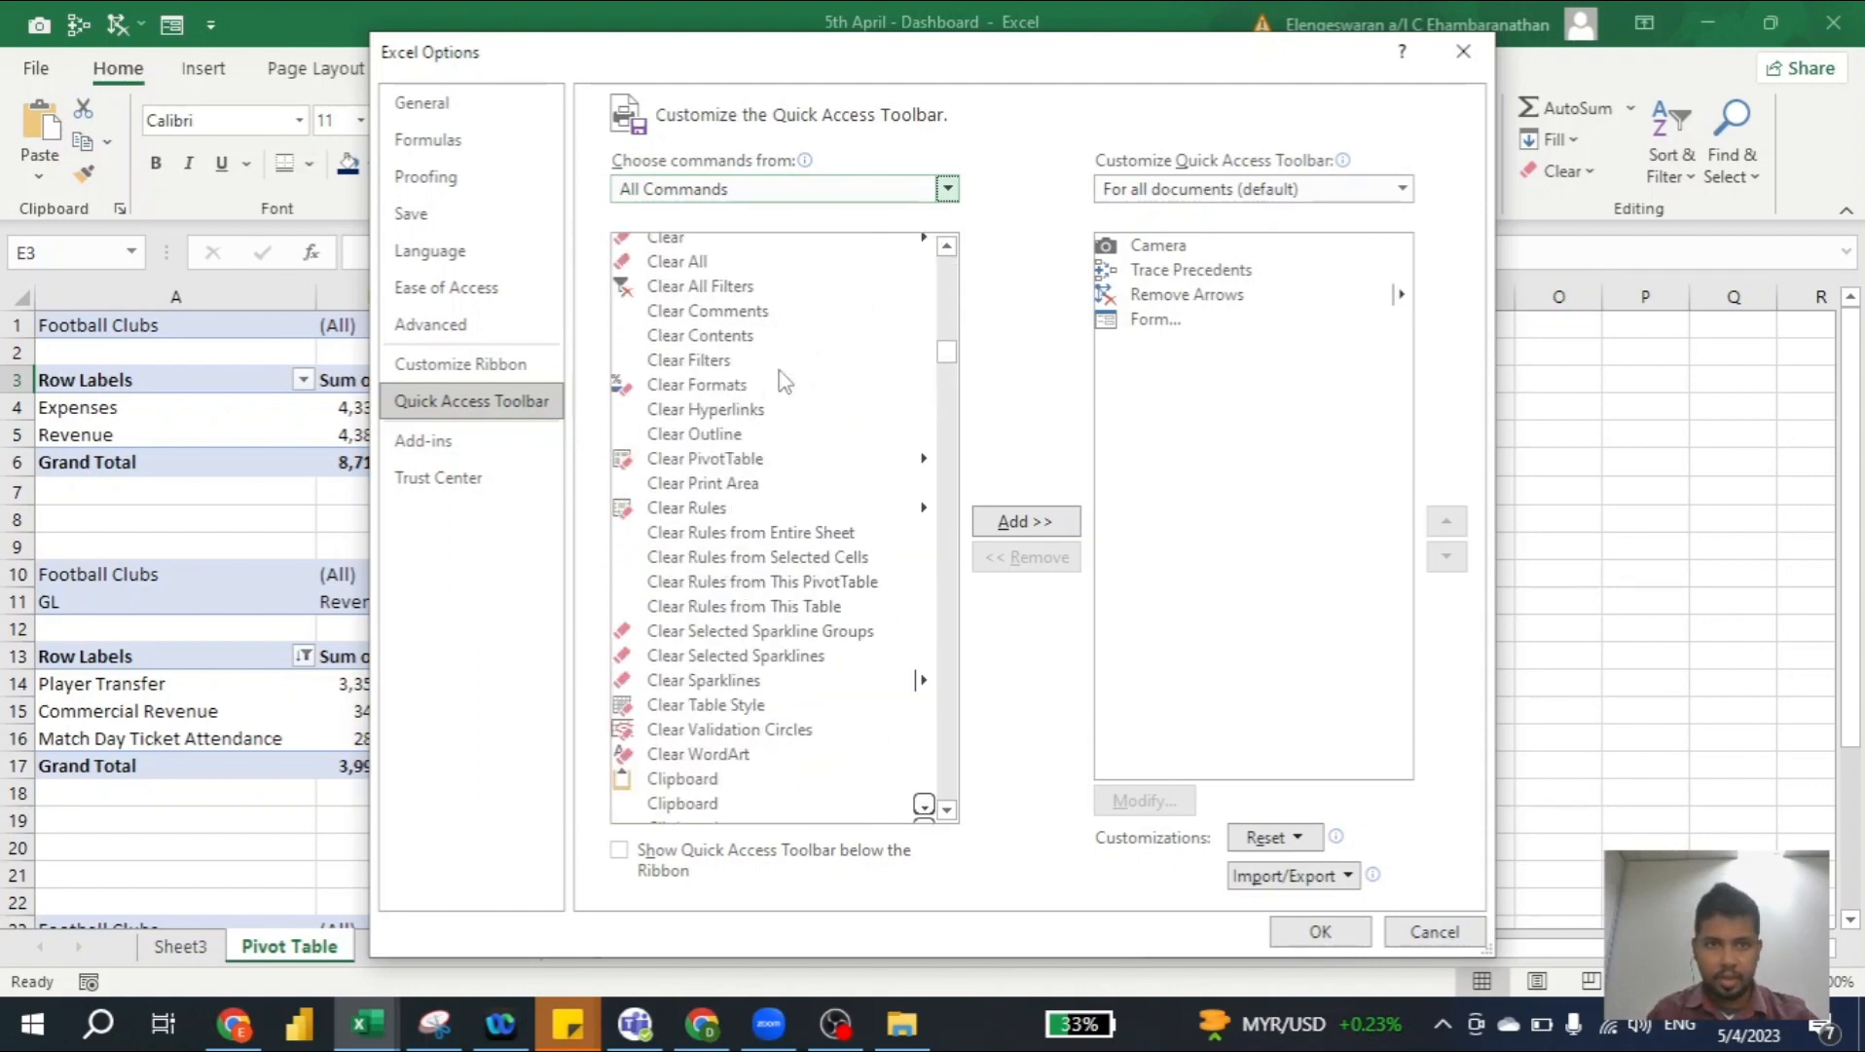
pyautogui.scroll(11, 784, 379)
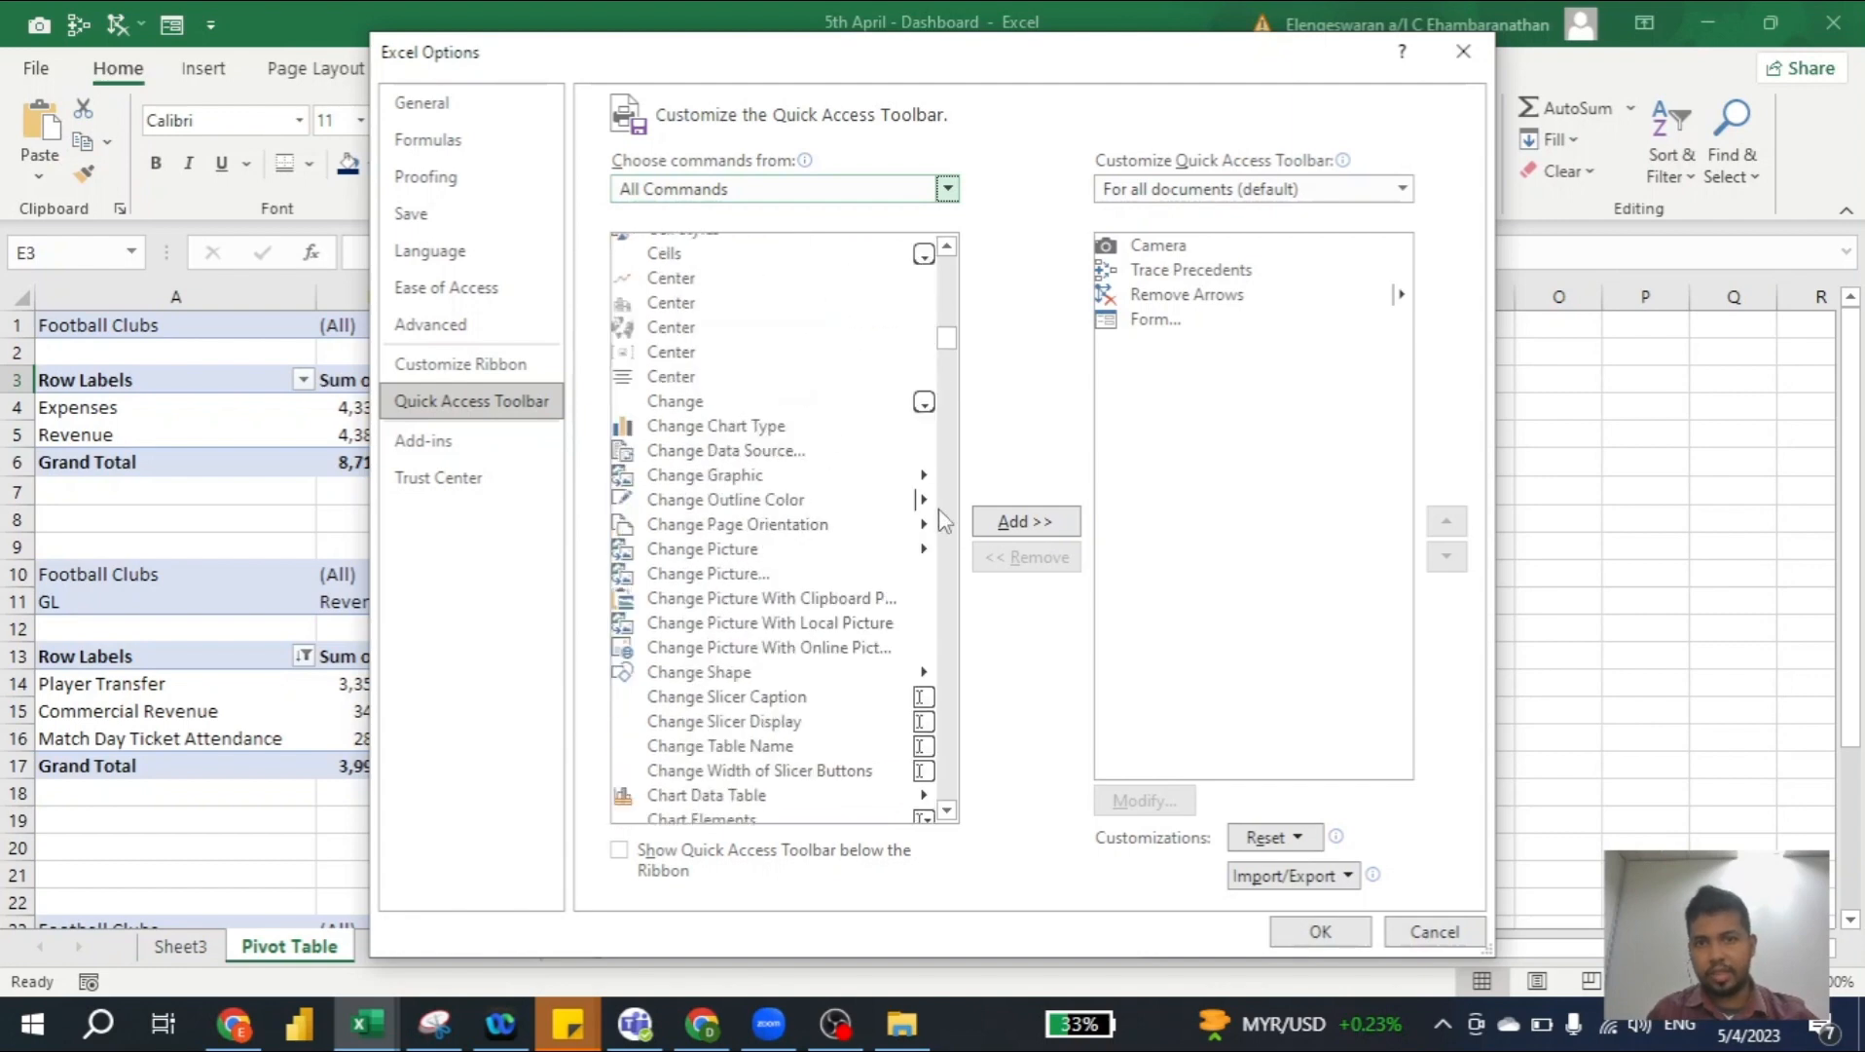
pyautogui.scroll(5, 703, 399)
pyautogui.click(684, 403)
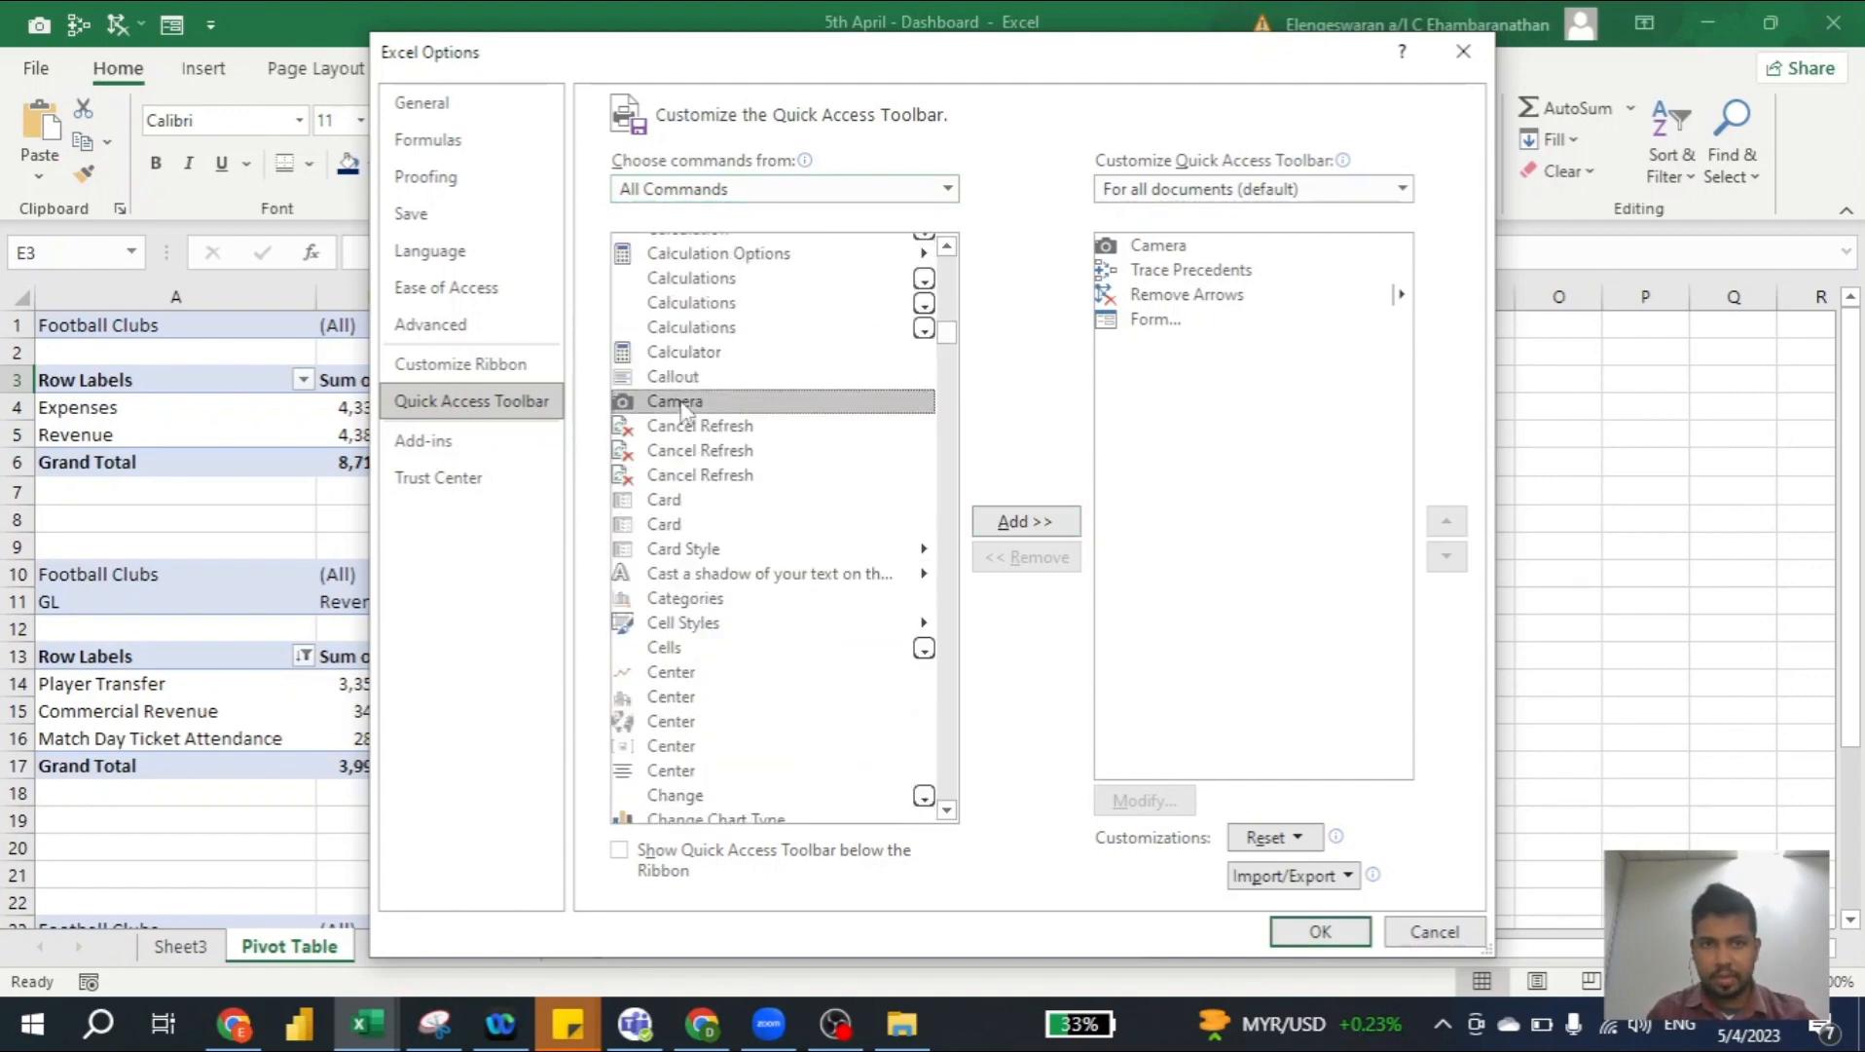
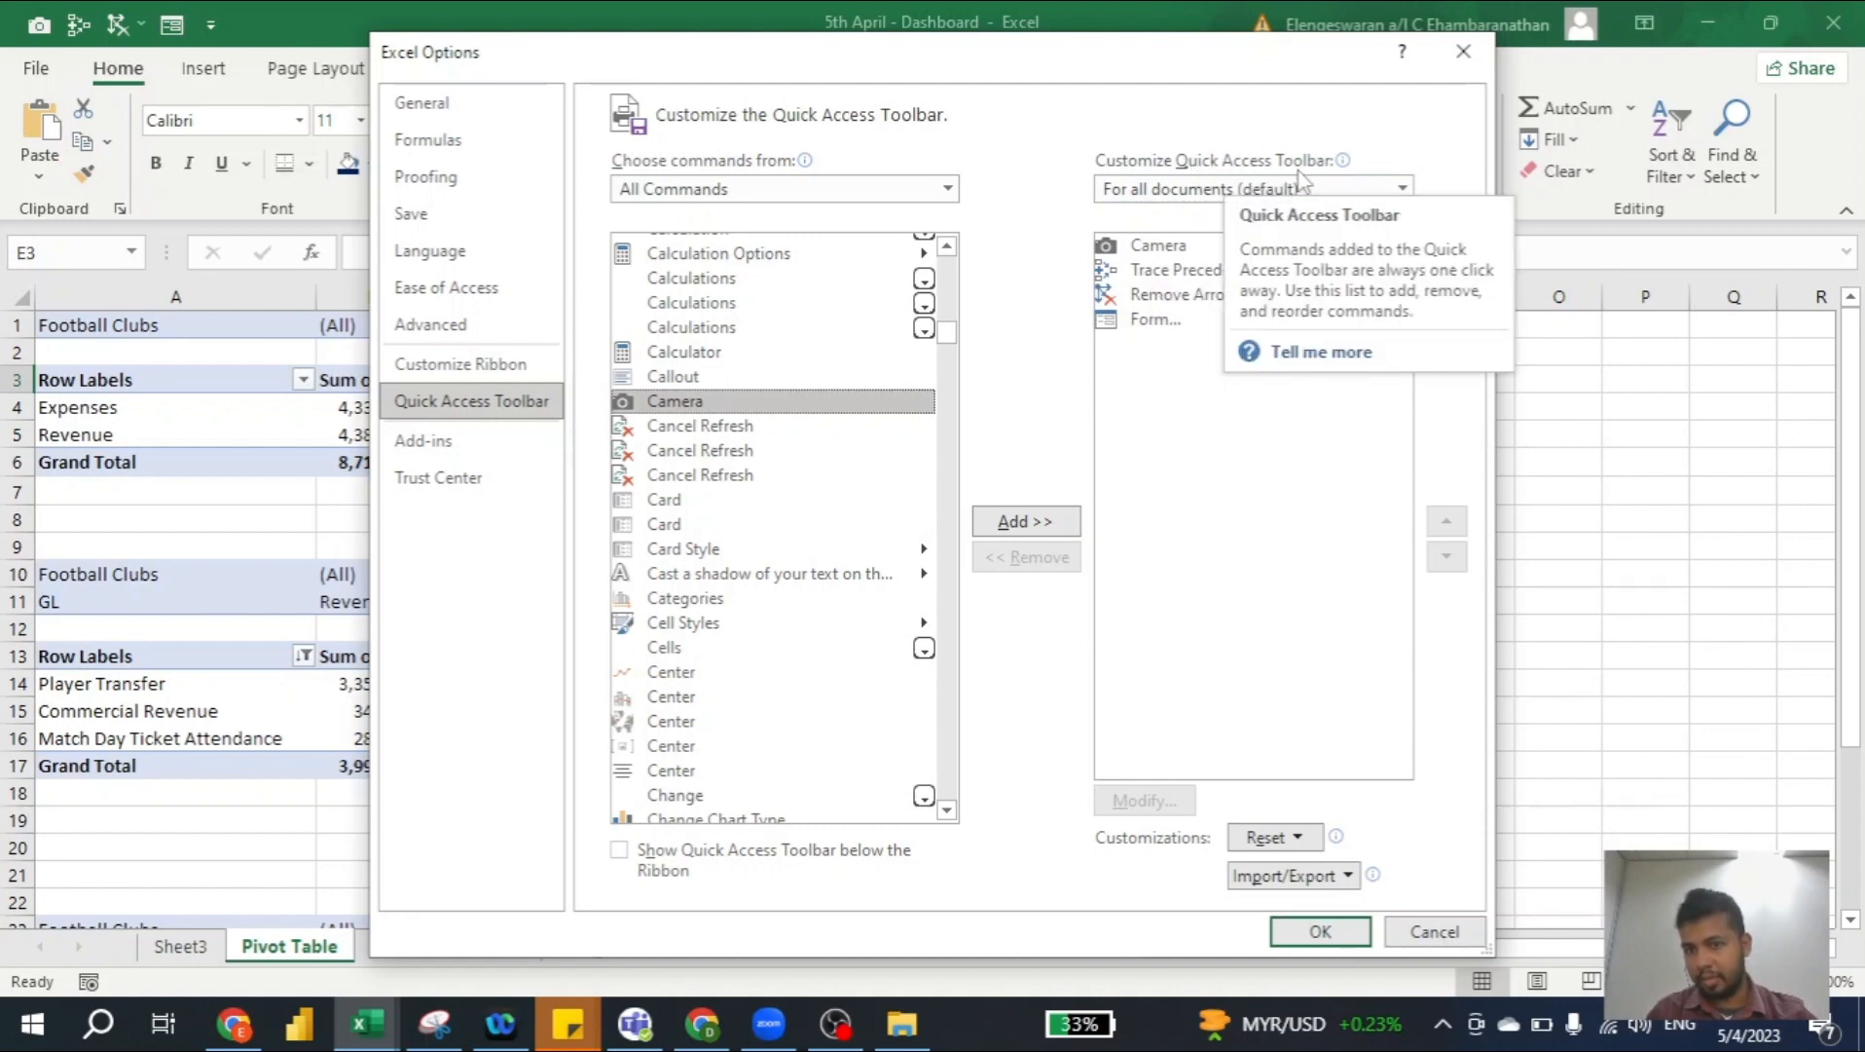
pyautogui.click(1286, 925)
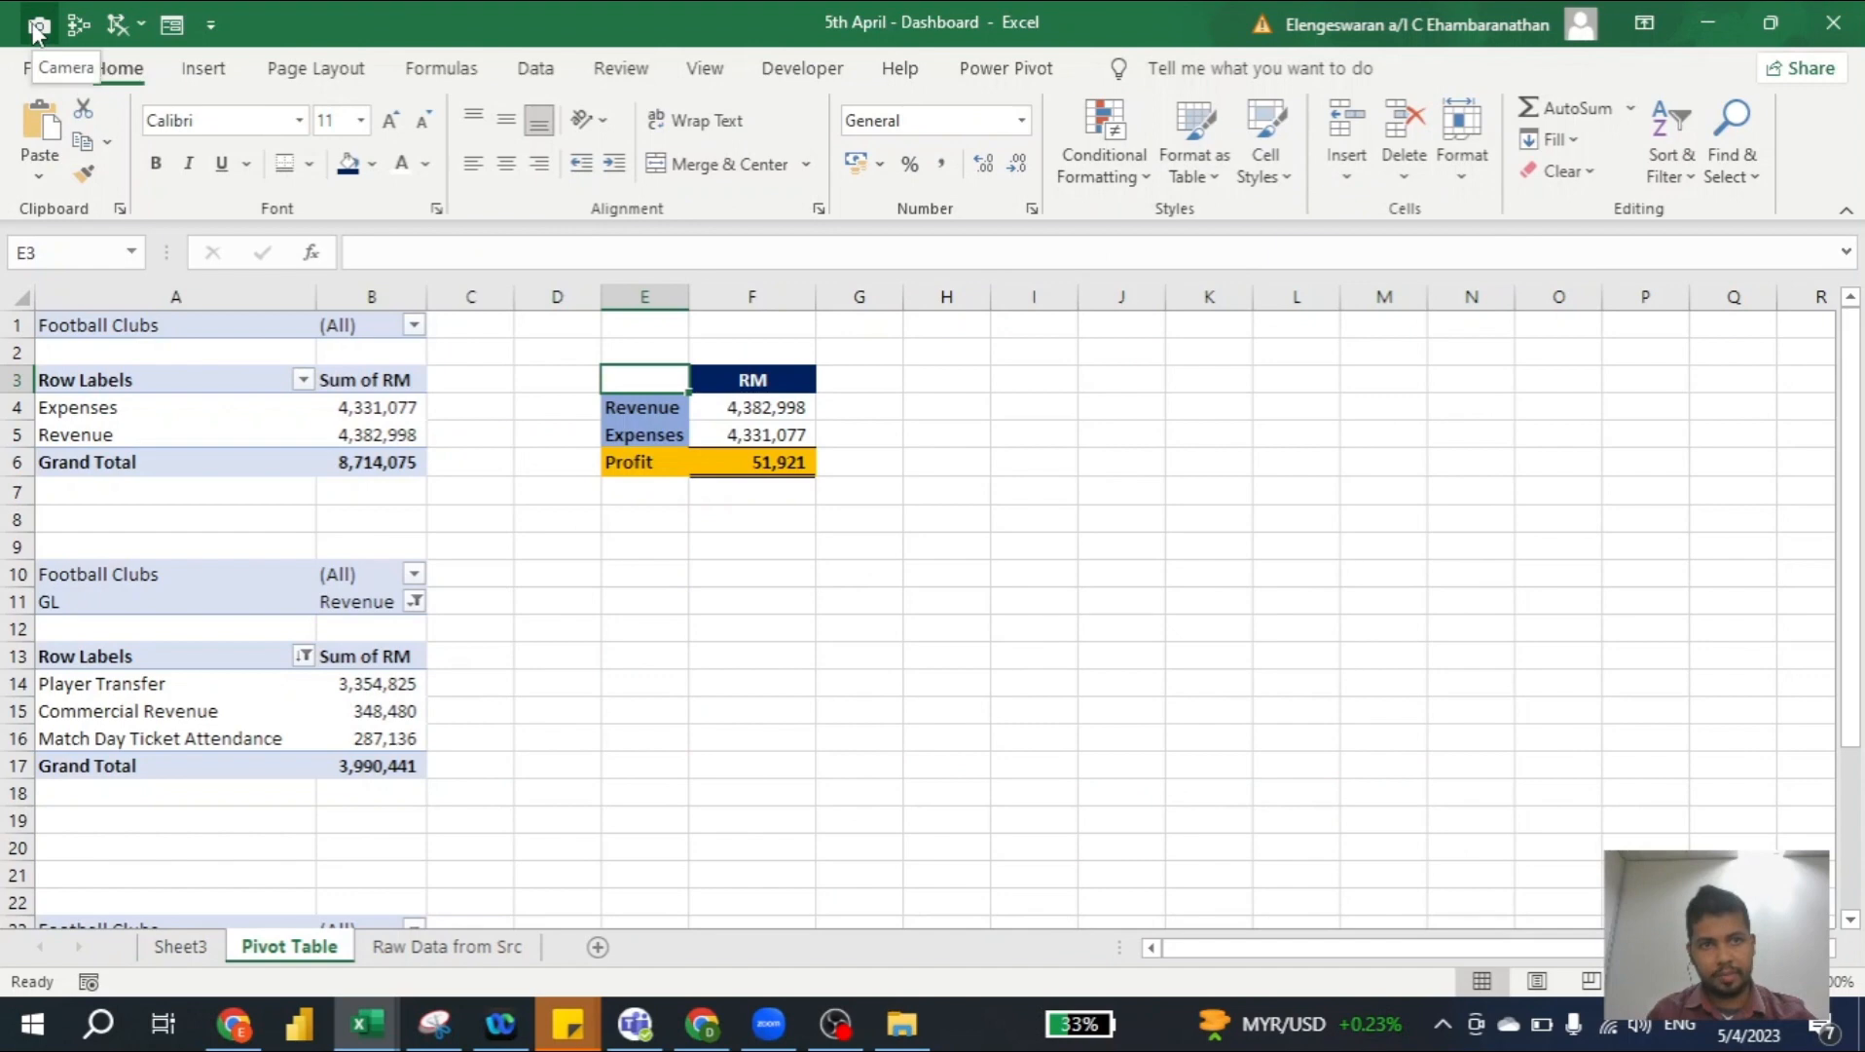
# Capture the summary range E3:F6 with the Camera tool and place its linked picture on Sheet3 beside the Top 3 Expenses chart
pyautogui.click(779, 463)
pyautogui.moveTo(720, 429); pyautogui.dragTo(658, 379)
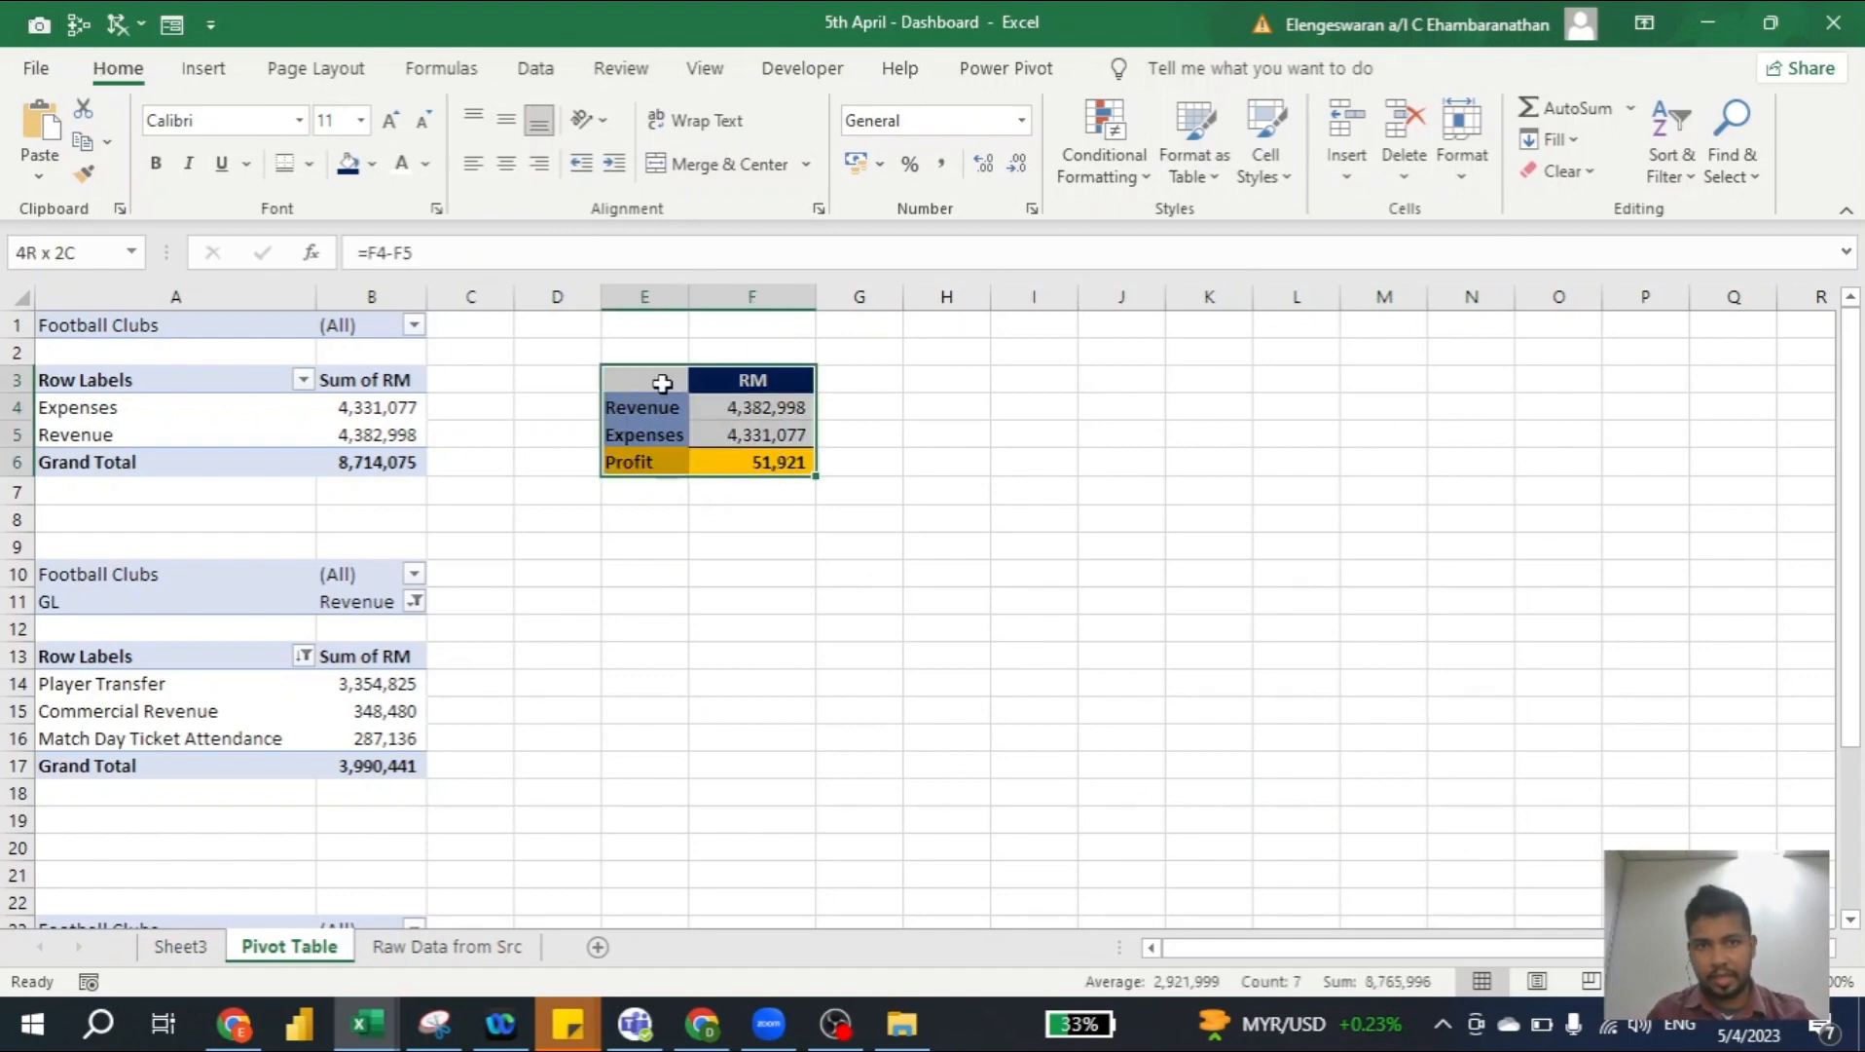
pyautogui.click(38, 25)
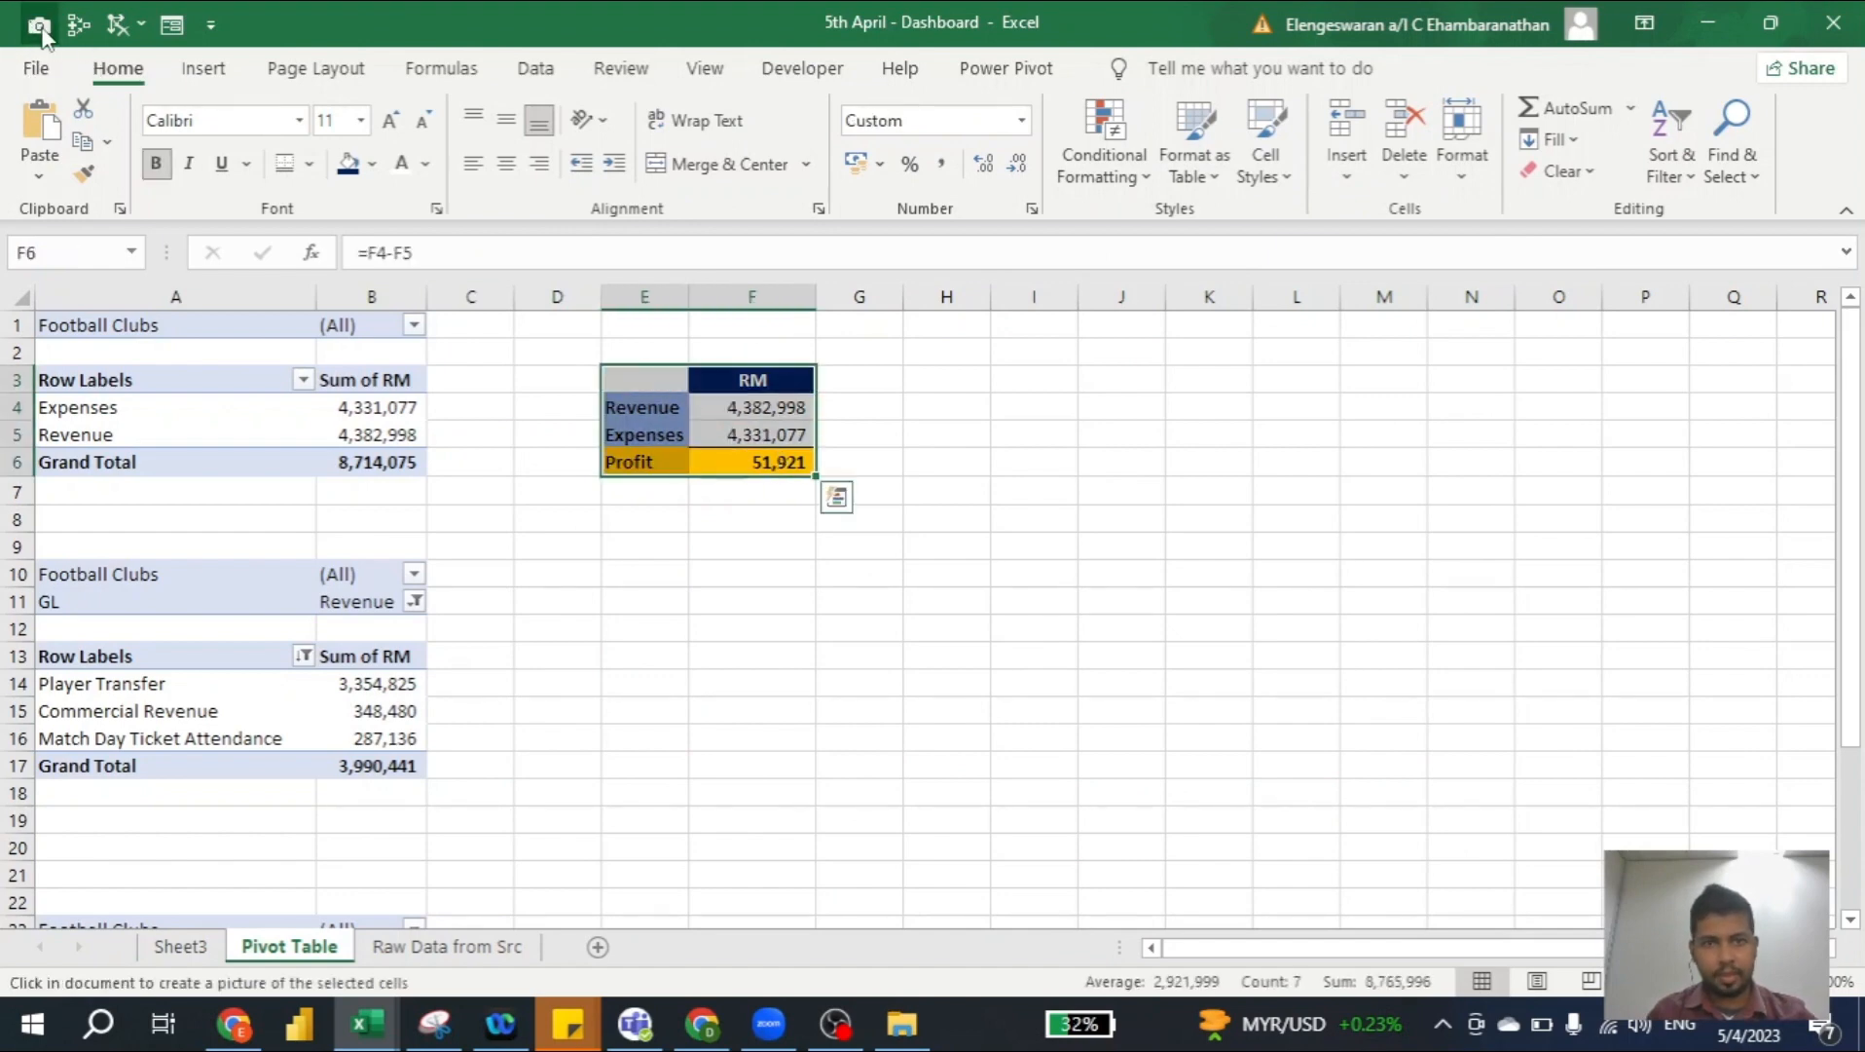
pyautogui.click(180, 946)
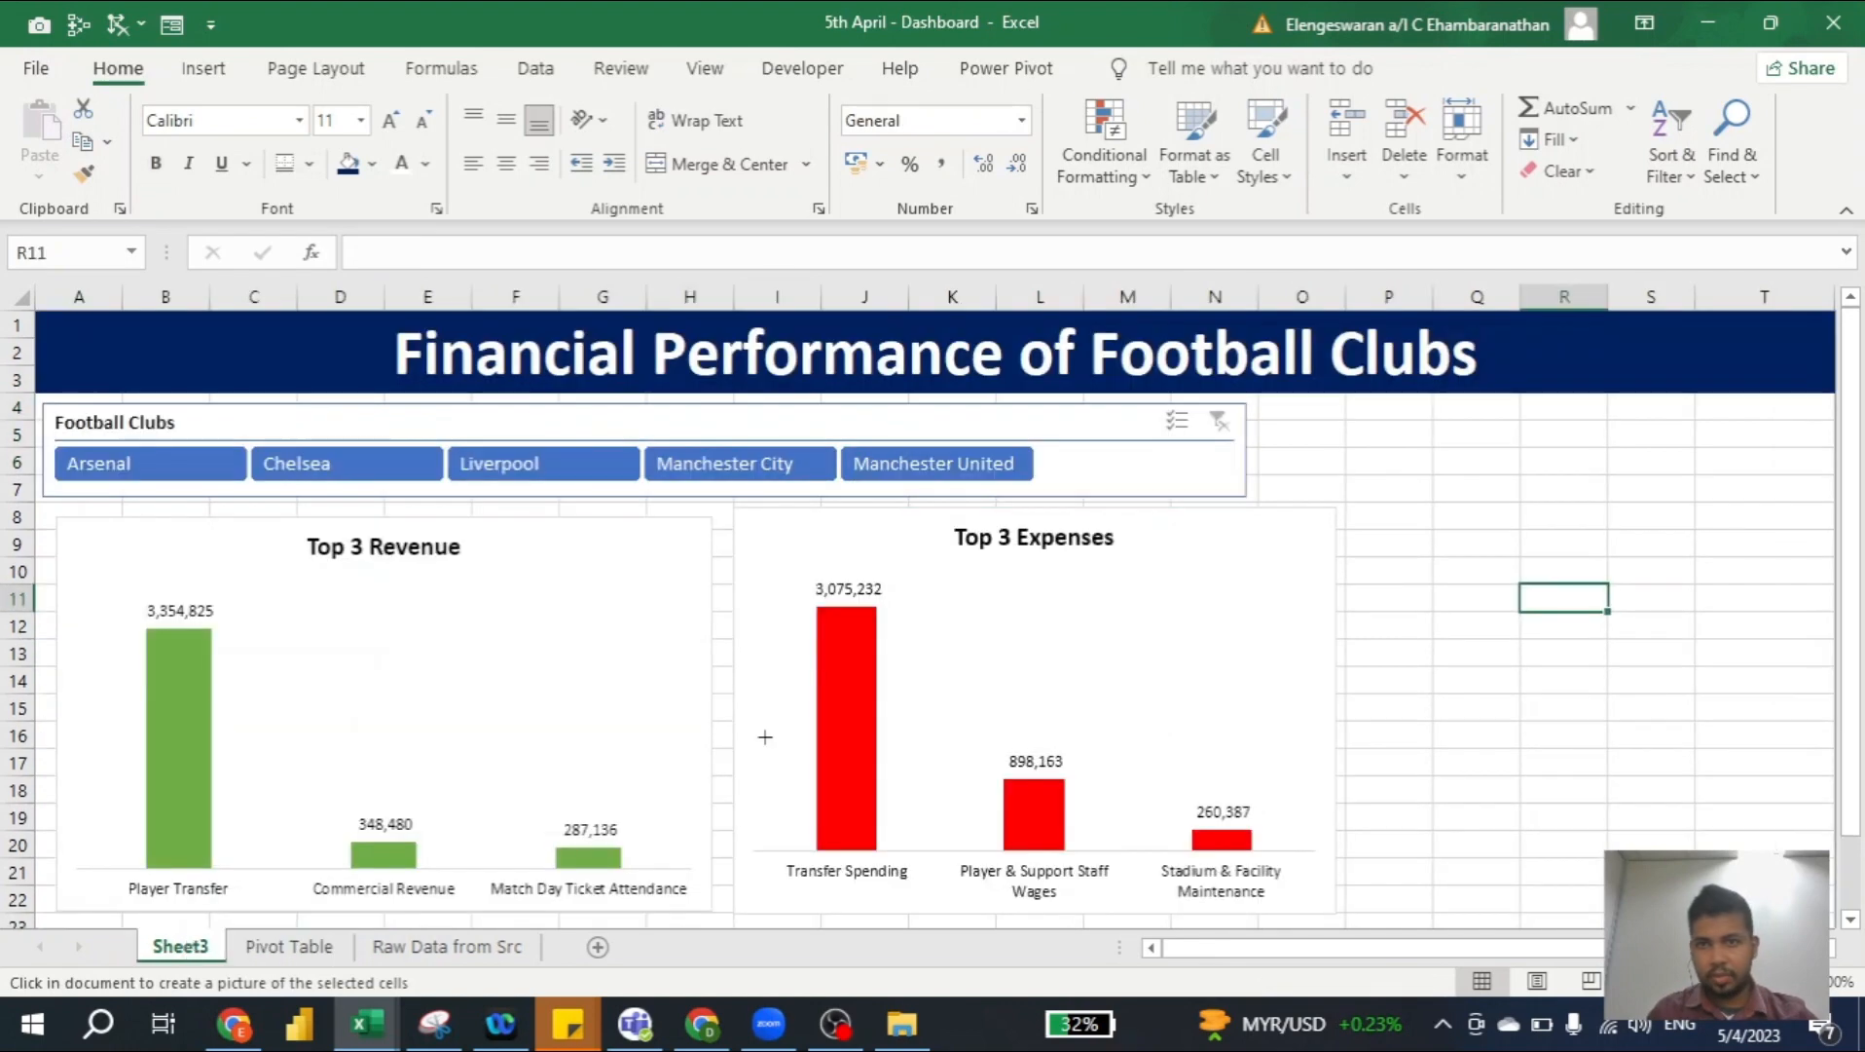
pyautogui.moveTo(1394, 417); pyautogui.dragTo(1764, 779)
# Enlarge the summary picture to about 5.29 cm high by 10.2 cm wide and shift it slightly left and down
pyautogui.scroll(-1, 1166, 582)
pyautogui.hscroll(2, 1166, 582)
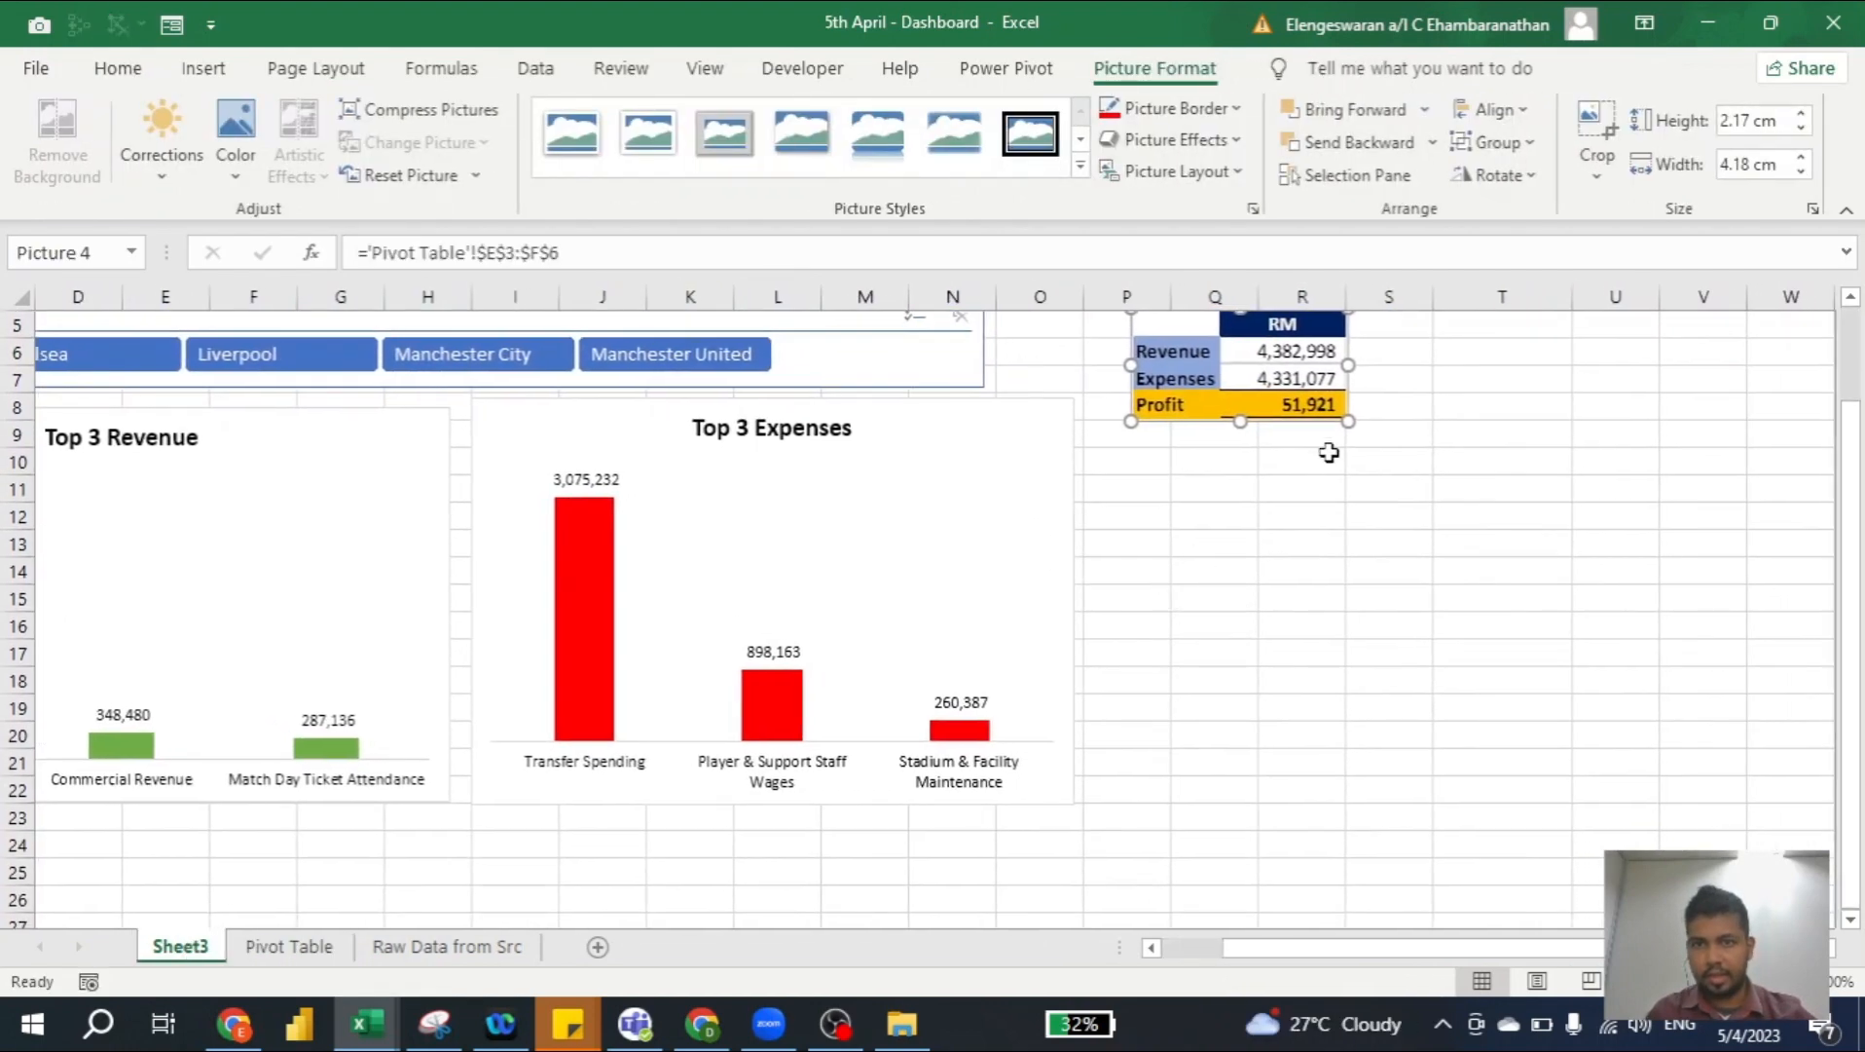
pyautogui.moveTo(1347, 421); pyautogui.dragTo(1655, 582)
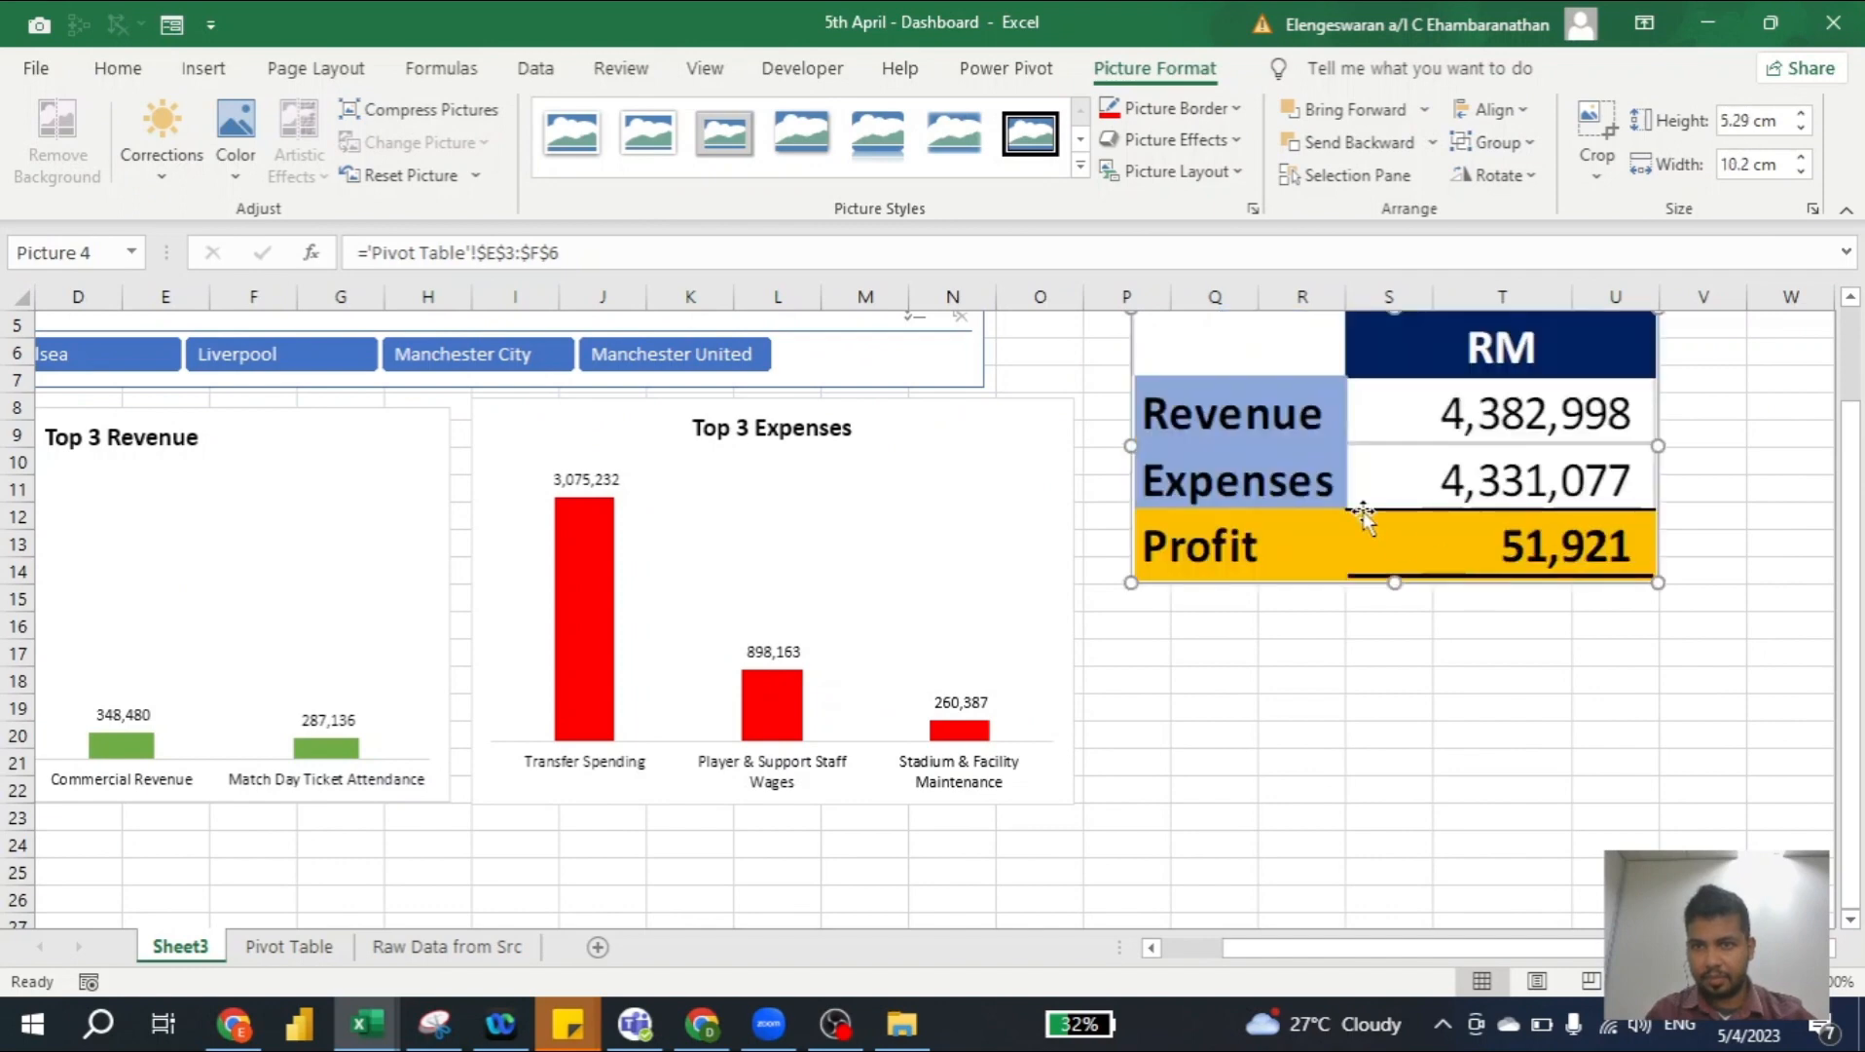
pyautogui.moveTo(1368, 521)
pyautogui.mouseDown()
pyautogui.moveTo(1322, 540)
pyautogui.moveTo(1340, 552)
pyautogui.moveTo(1334, 534)
pyautogui.mouseUp()
pyautogui.scroll(1, 1341, 545)
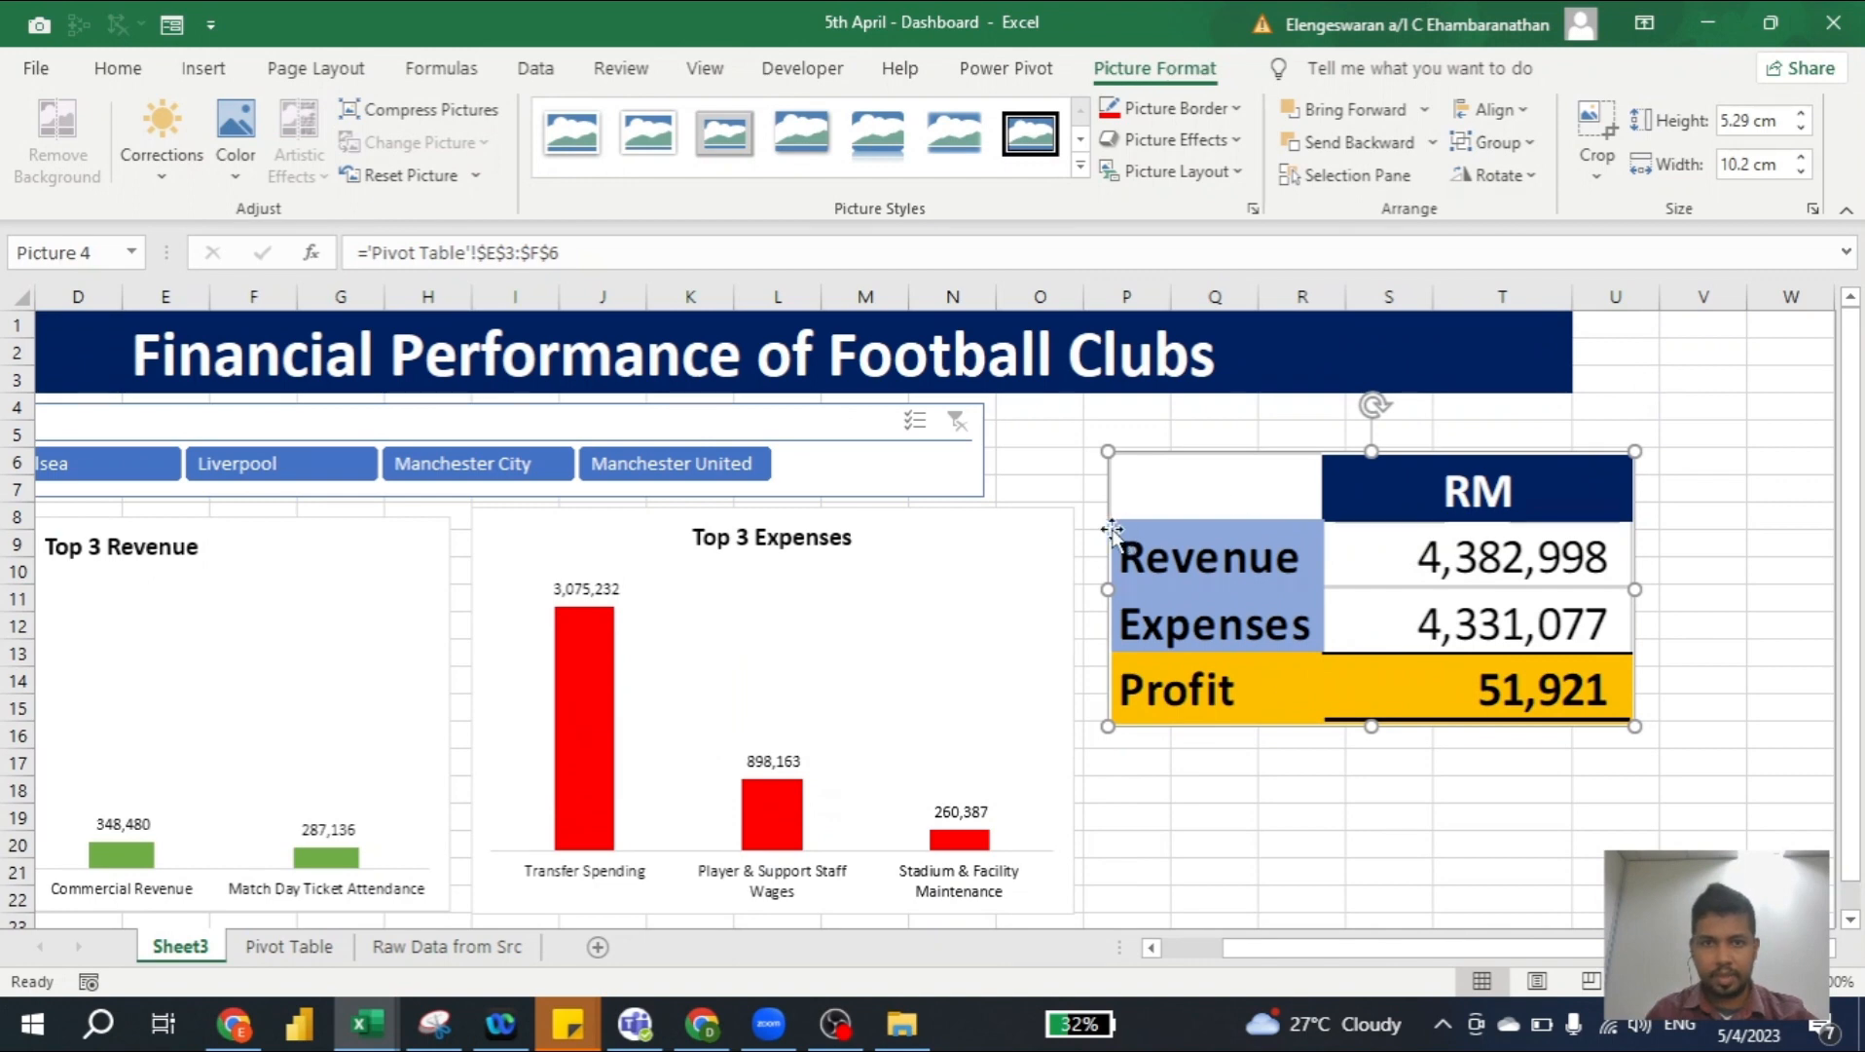
# Narrow the Top 3 Expenses chart from its right side and move the summary picture close beside it
pyautogui.click(930, 534)
pyautogui.scroll(-1, 930, 533)
pyautogui.scroll(-1, 930, 533)
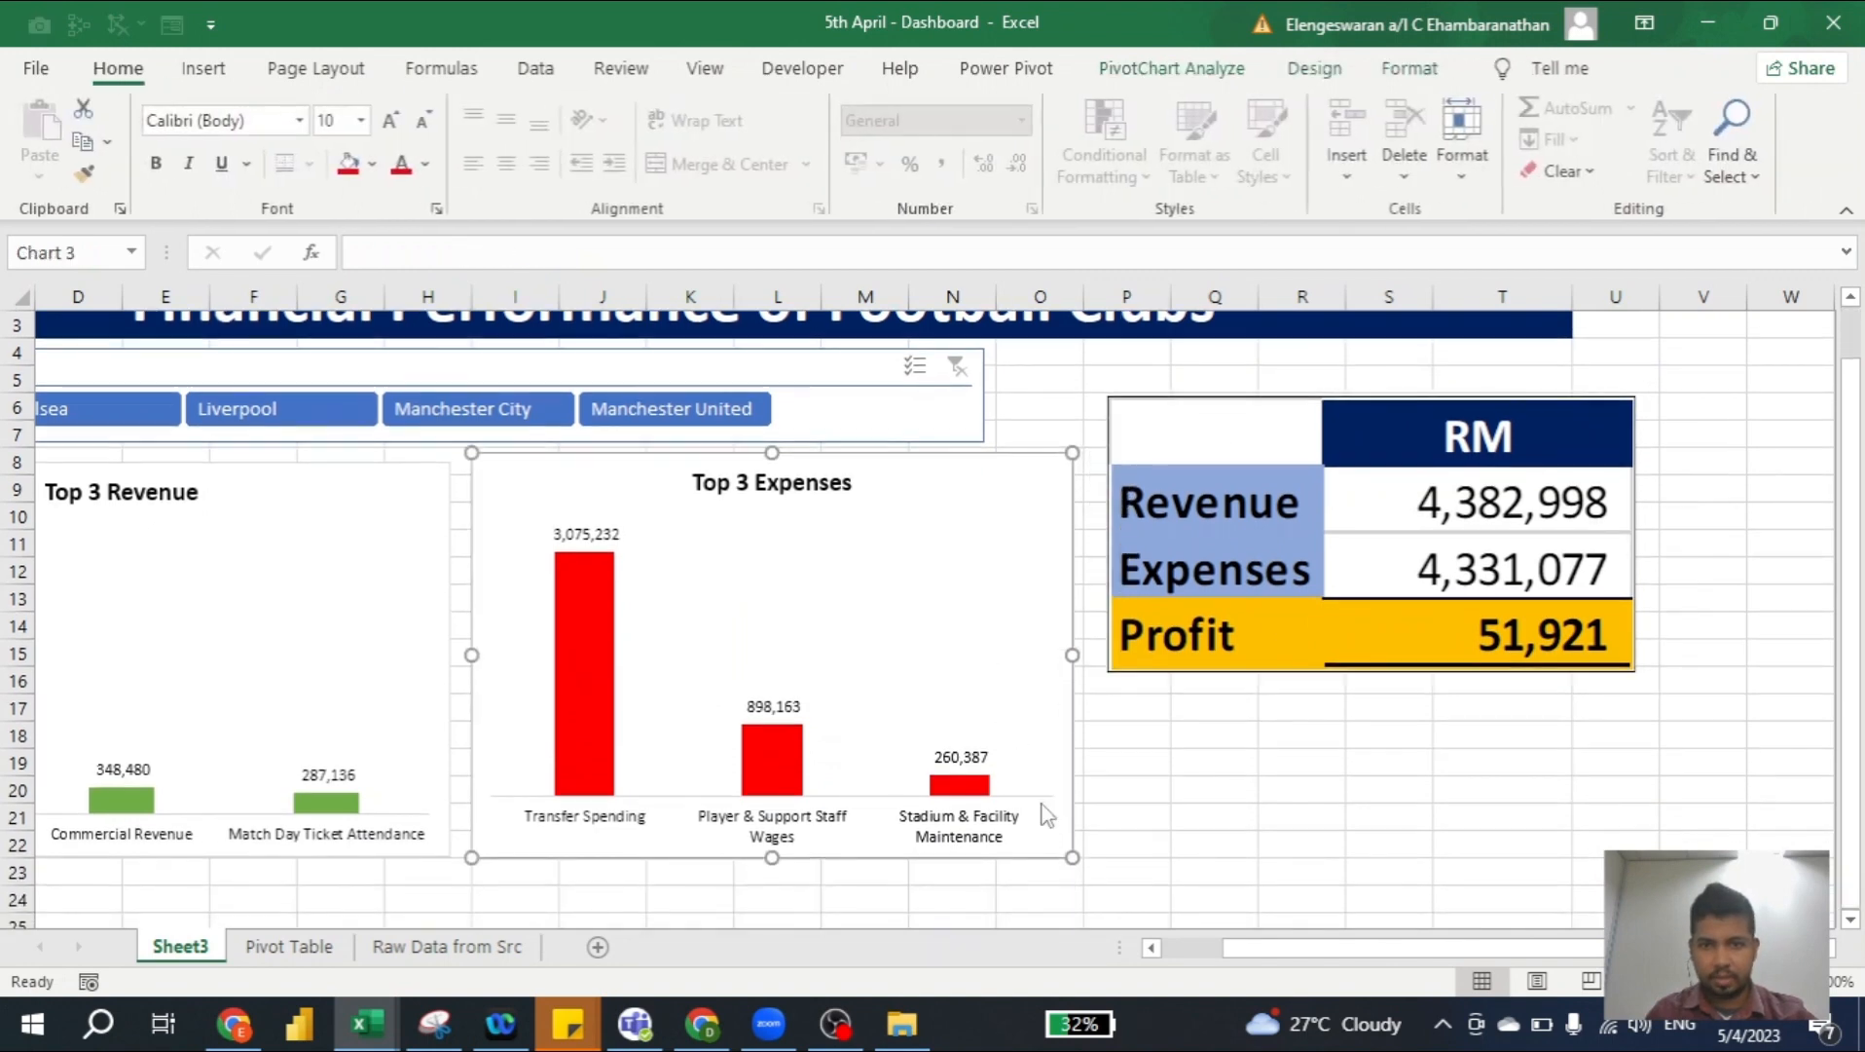
pyautogui.moveTo(1072, 857); pyautogui.dragTo(1012, 857)
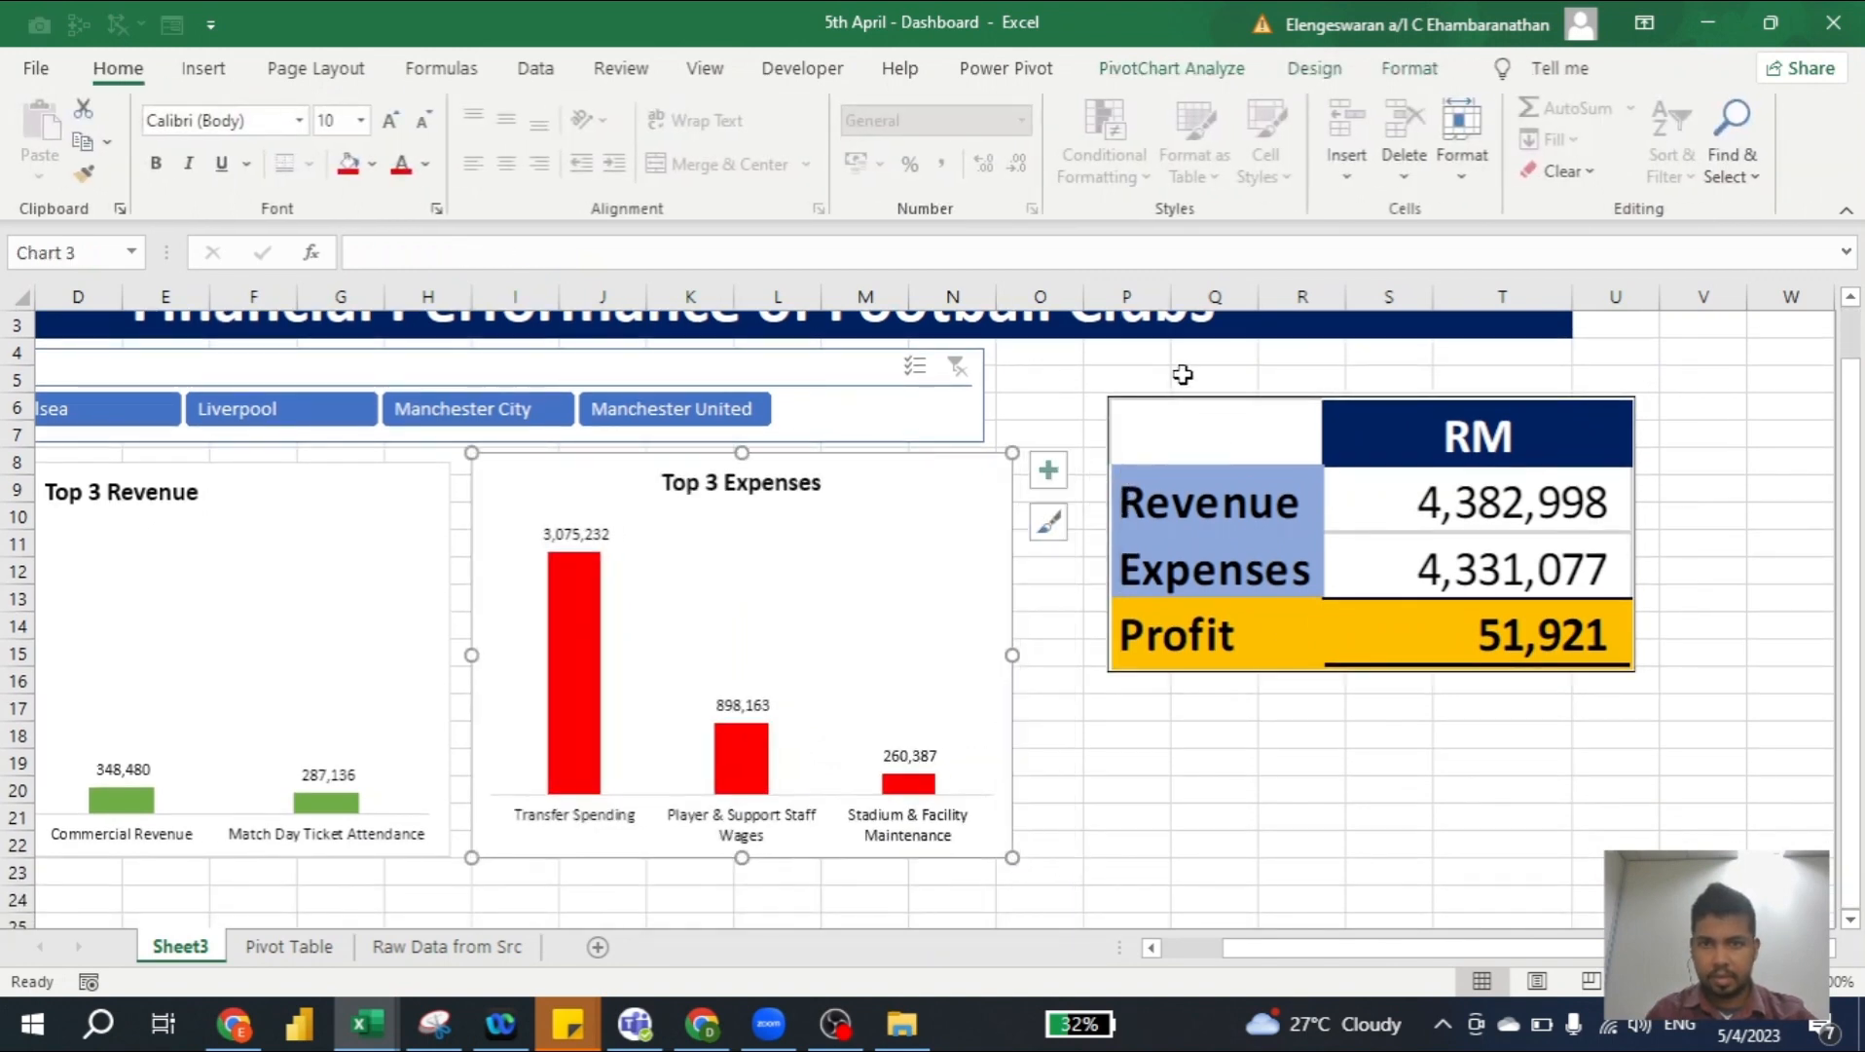
pyautogui.moveTo(1162, 403); pyautogui.dragTo(1087, 390)
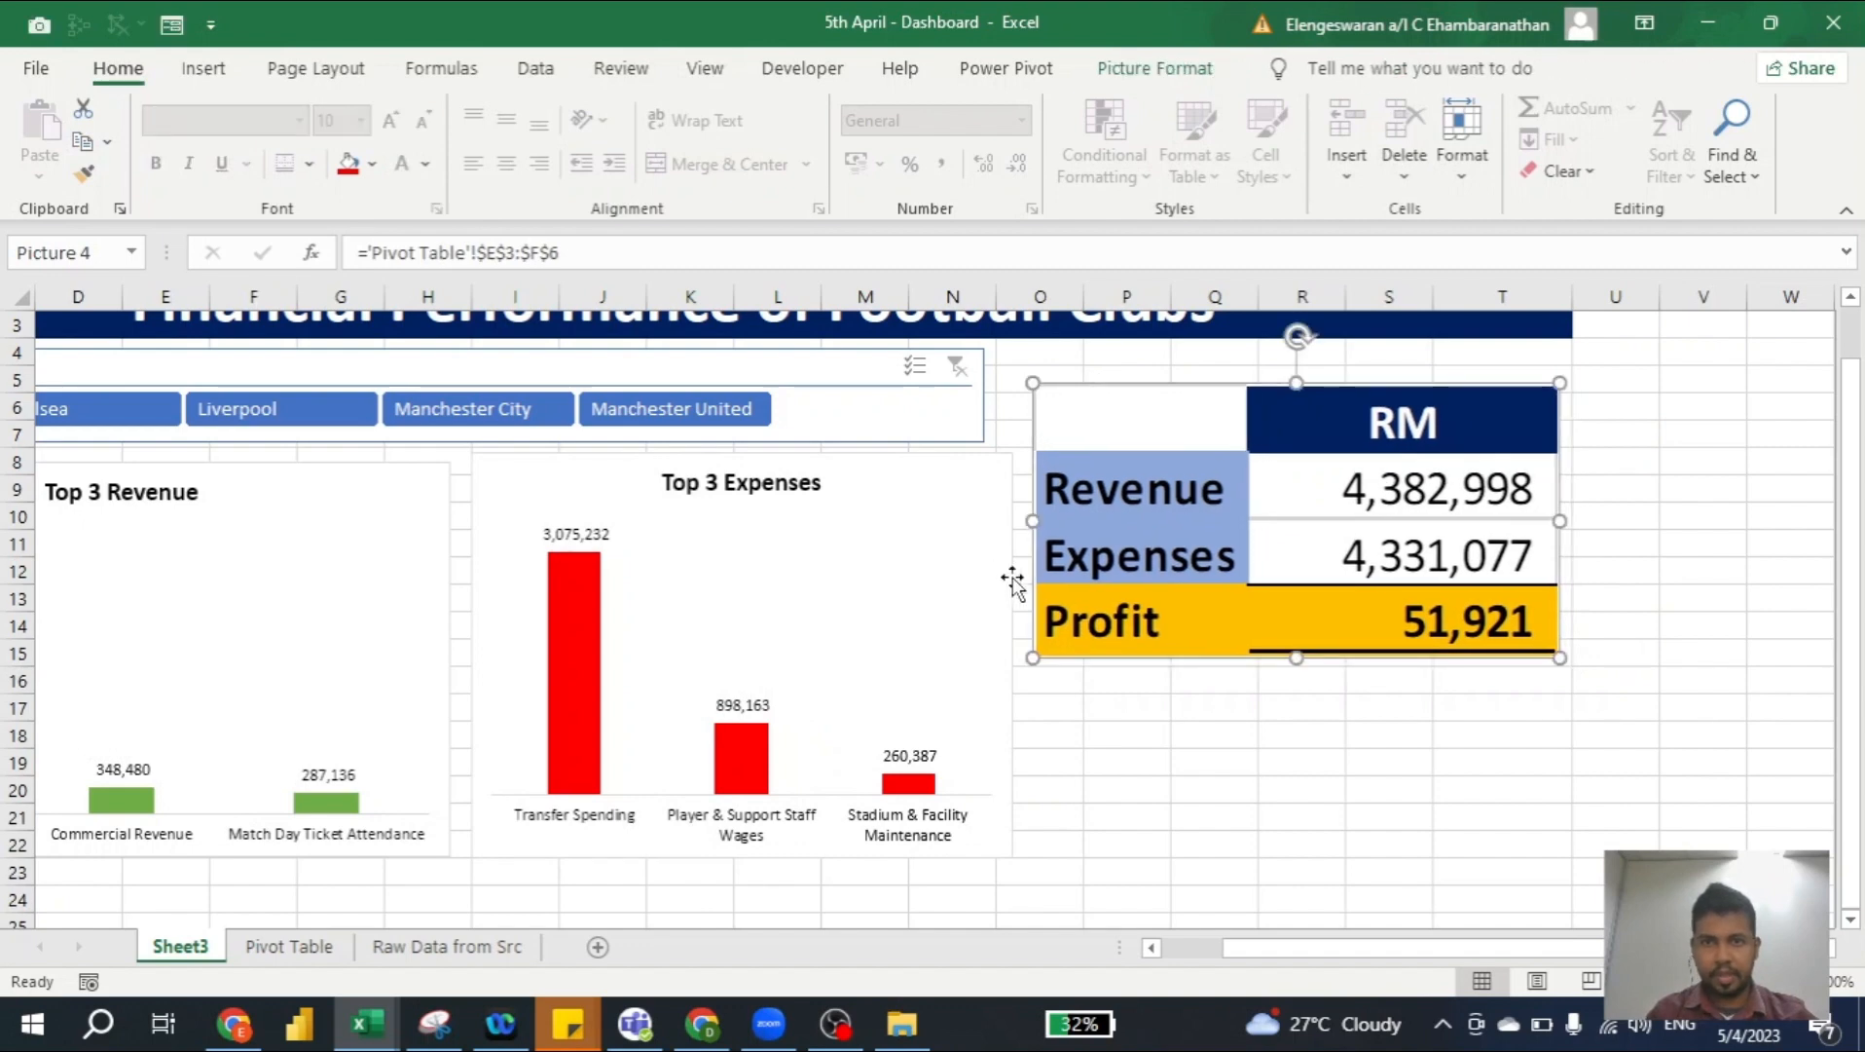
# Hide the gridlines on the Pivot Table sheet and on Sheet3
pyautogui.click(292, 946)
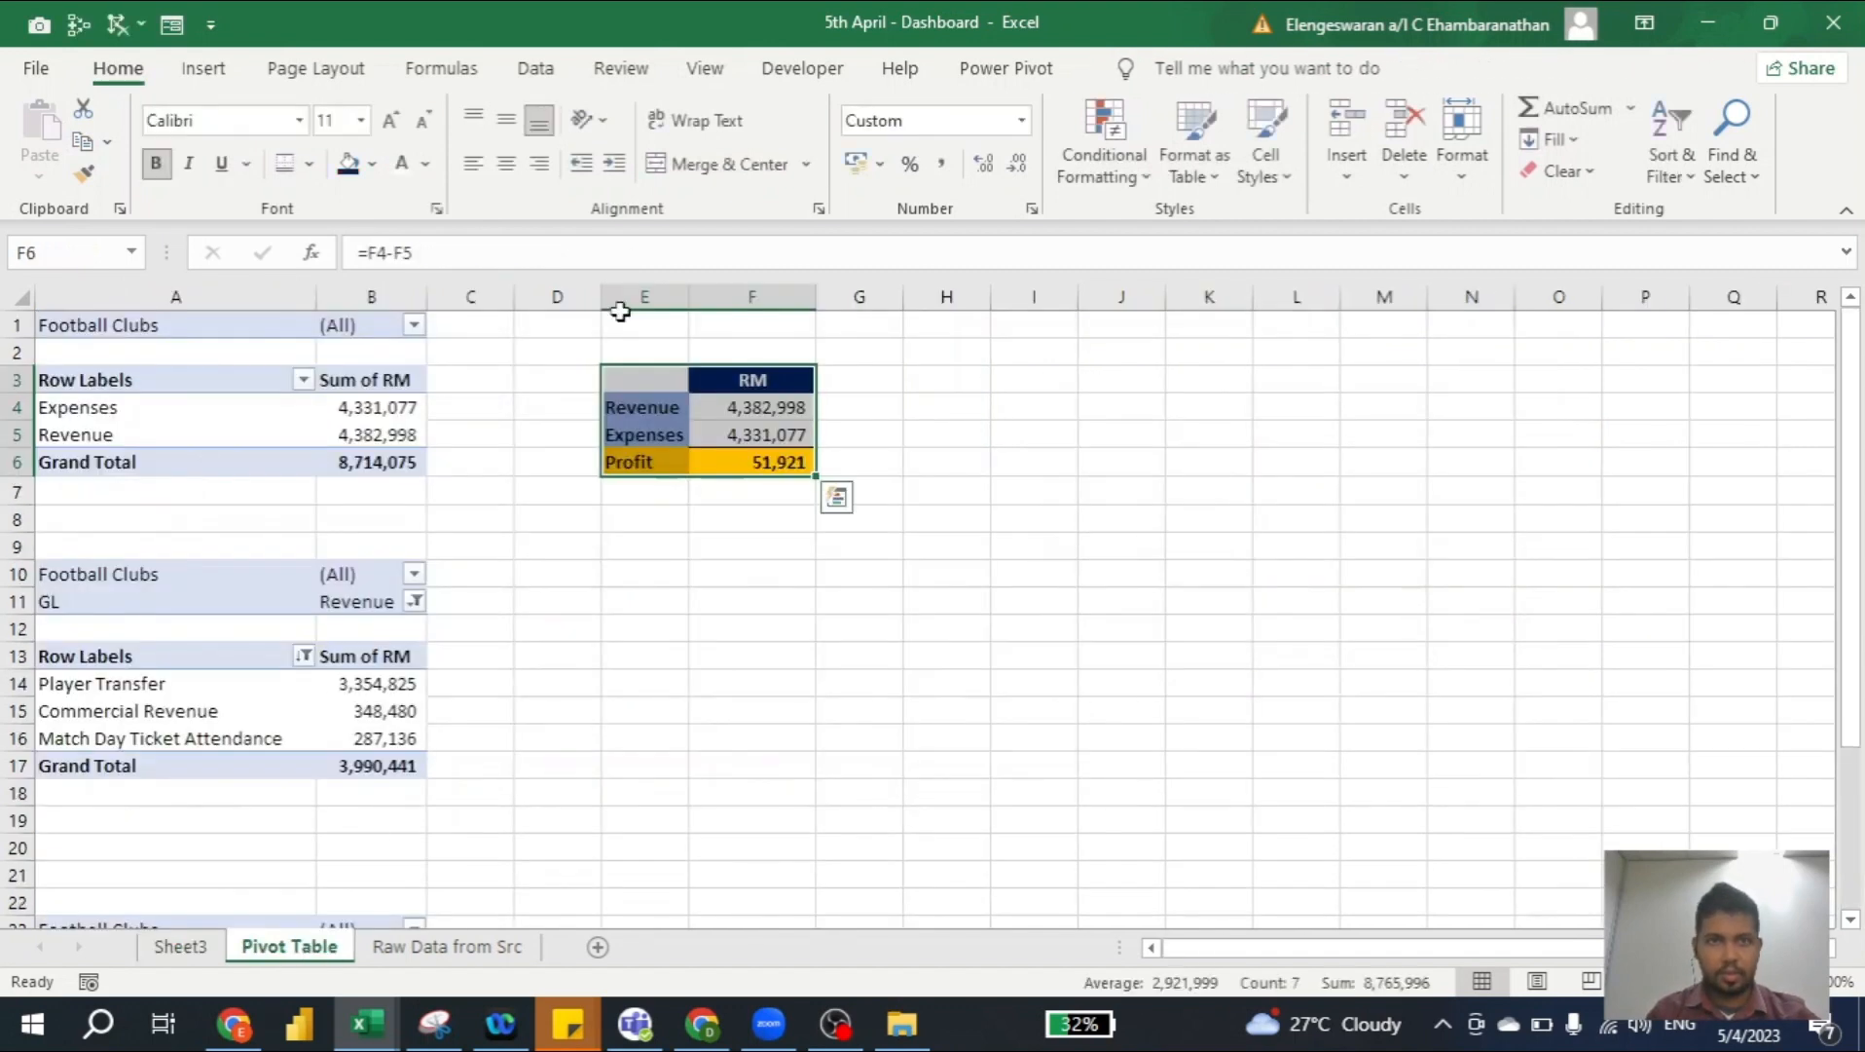
pyautogui.click(706, 68)
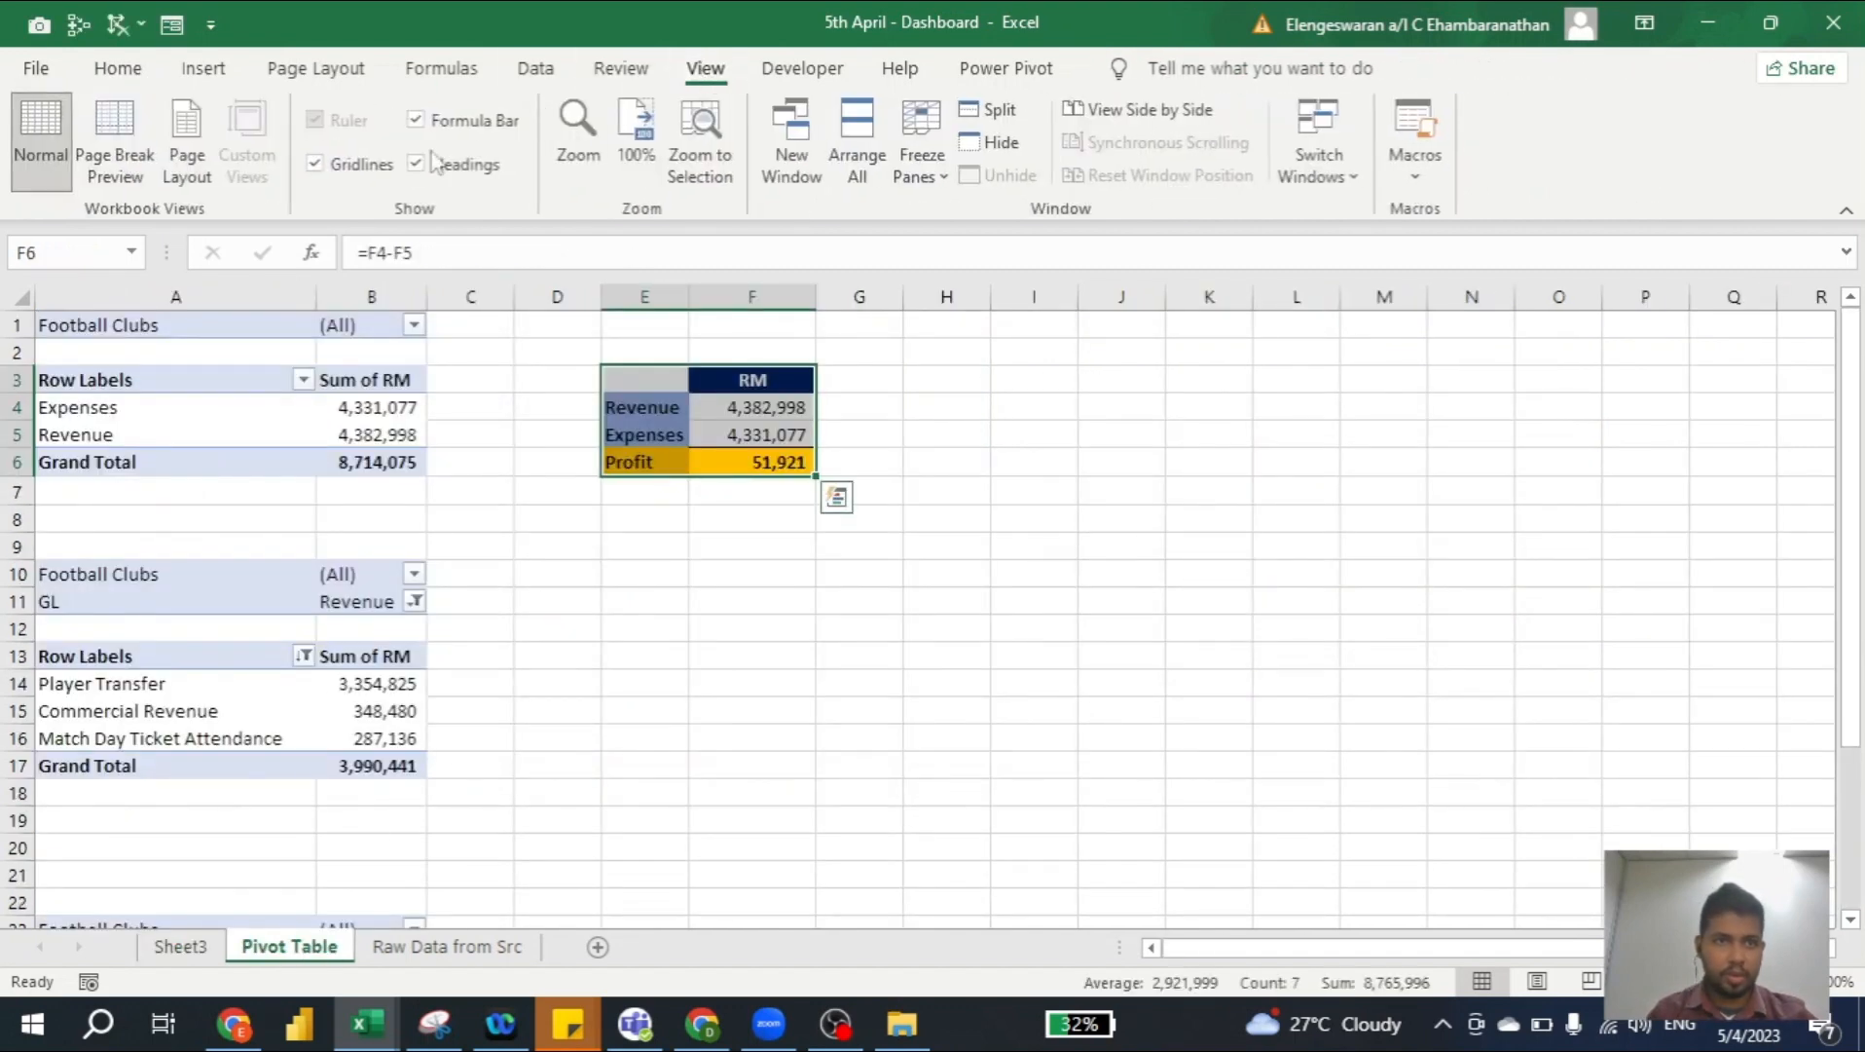
pyautogui.click(314, 163)
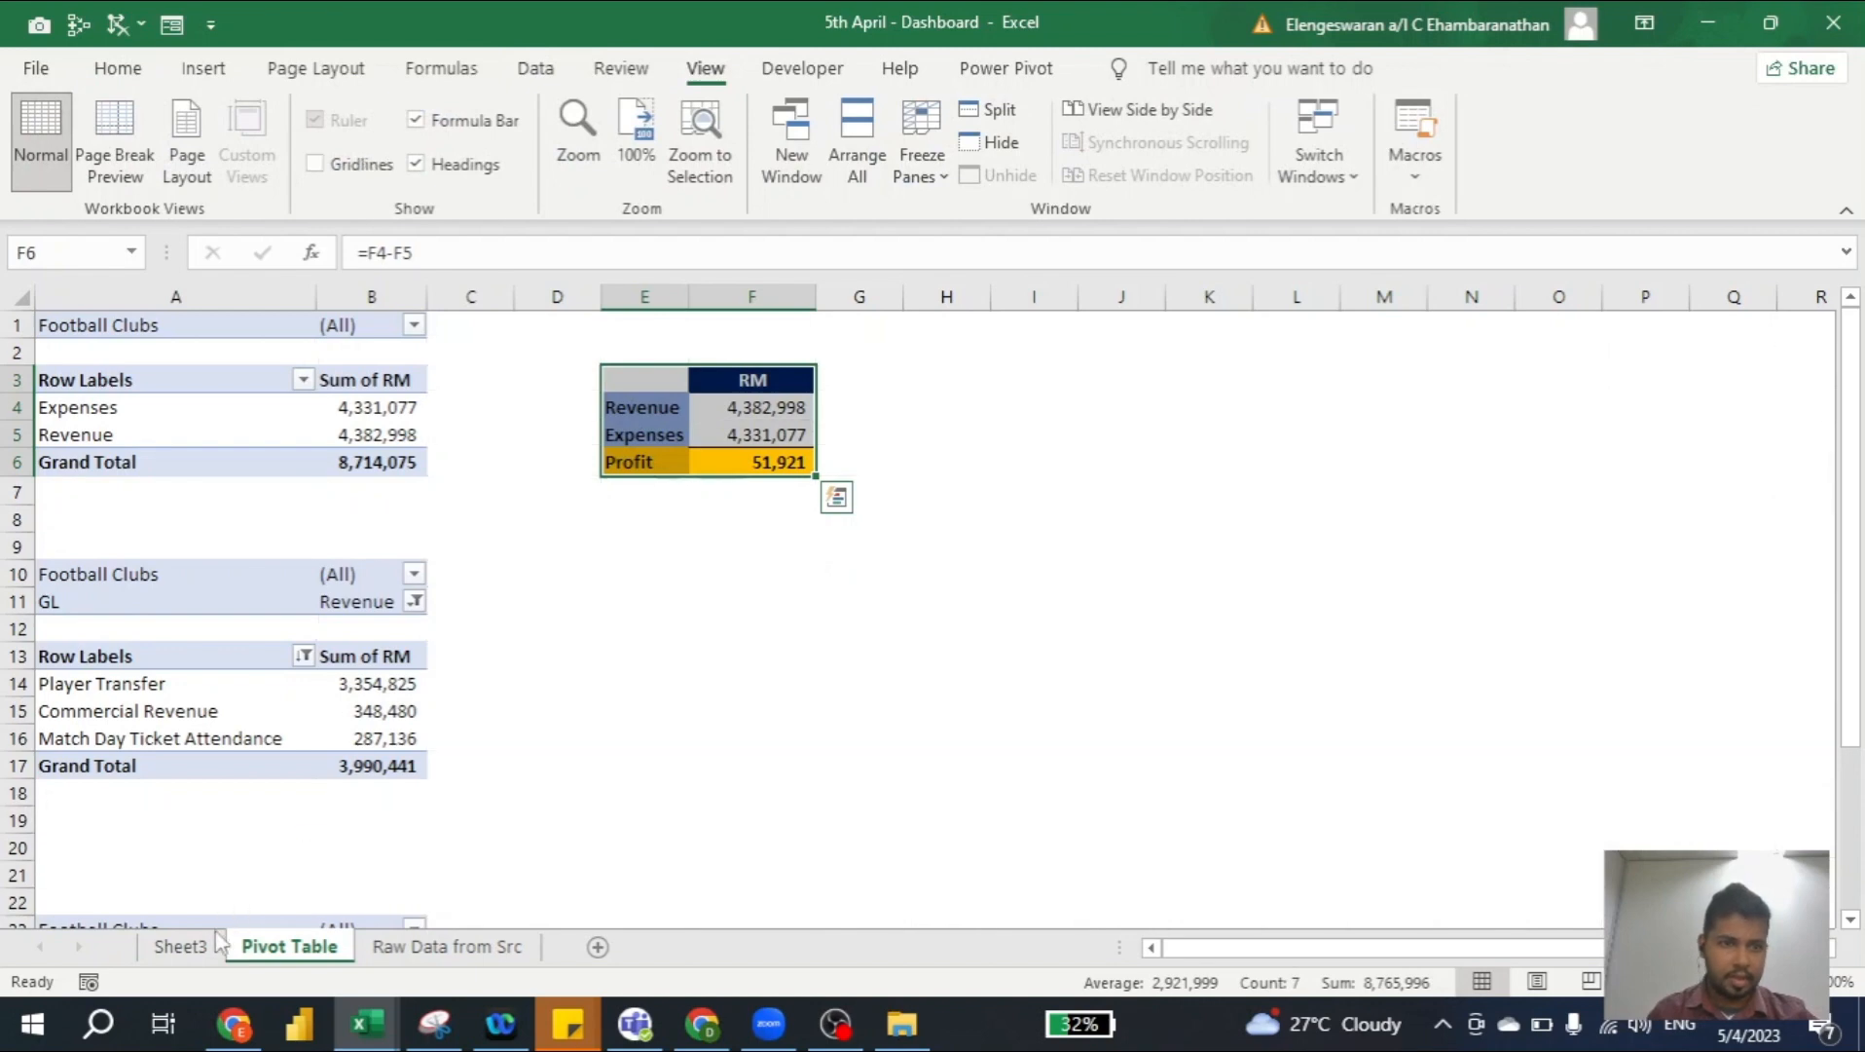
pyautogui.click(180, 946)
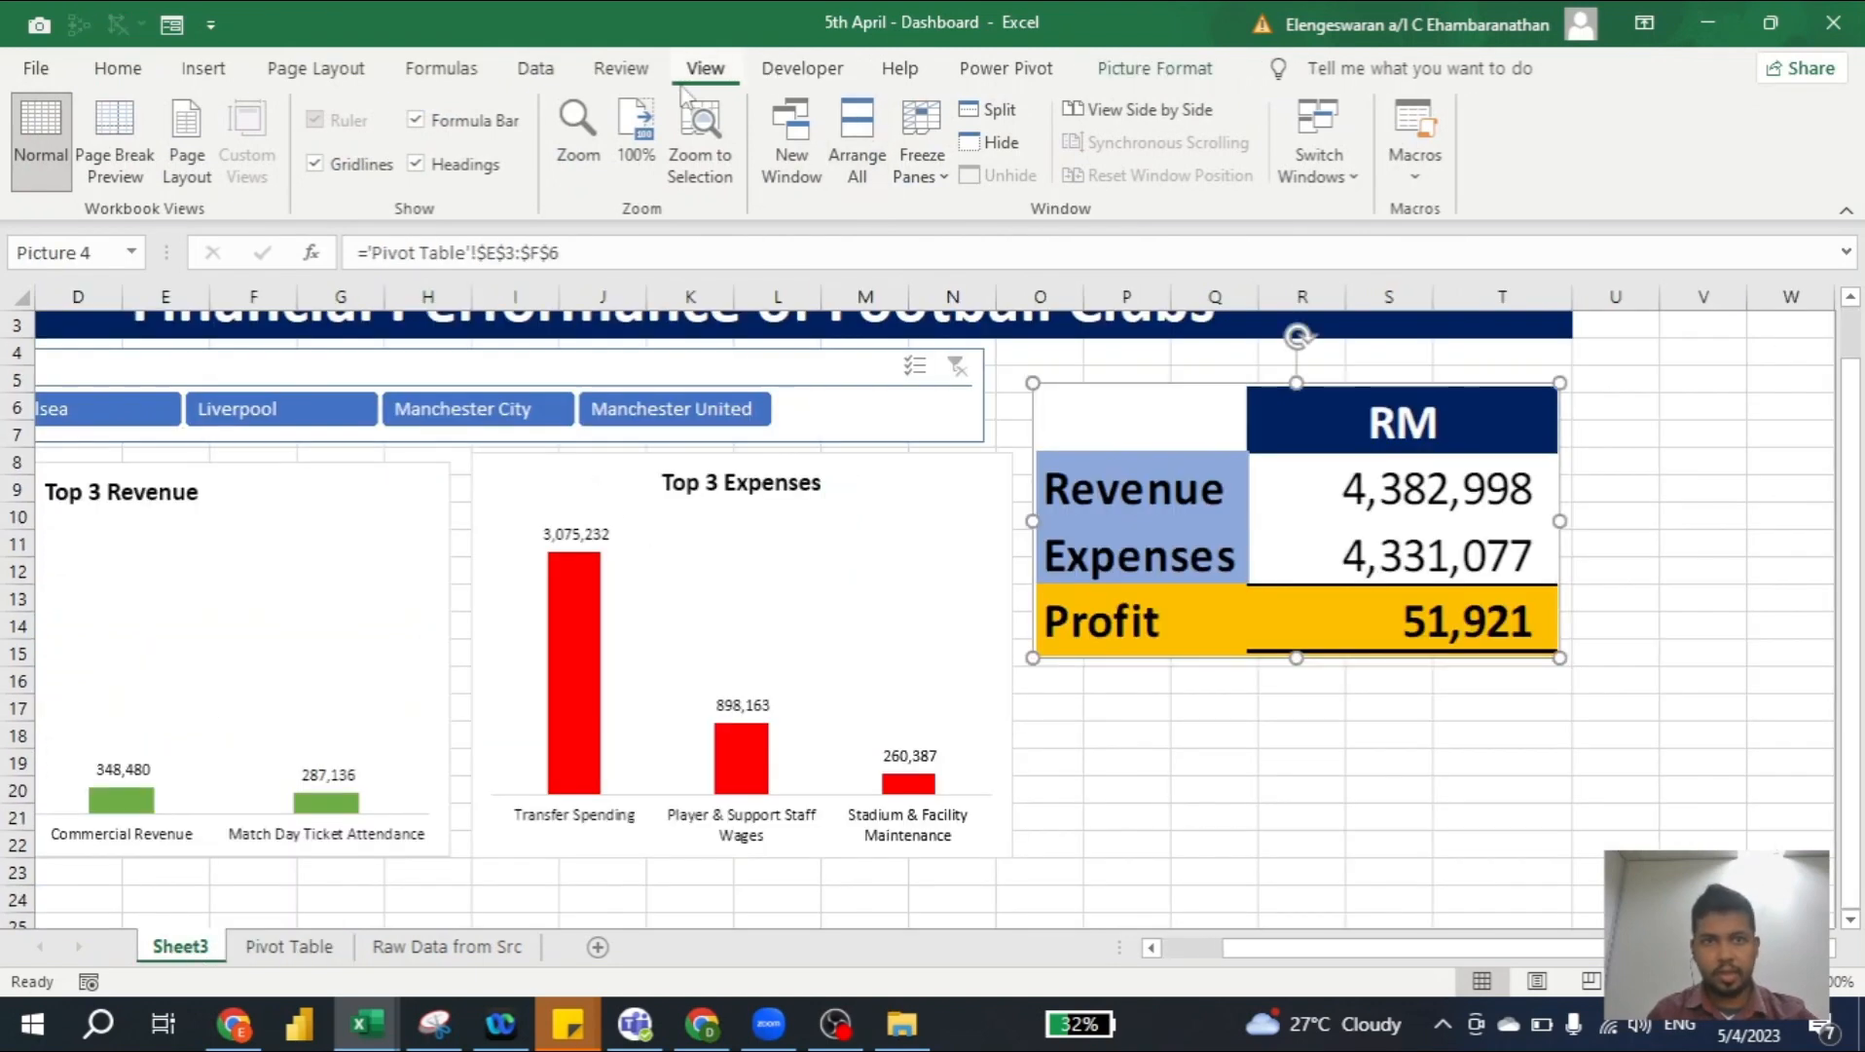
pyautogui.click(371, 168)
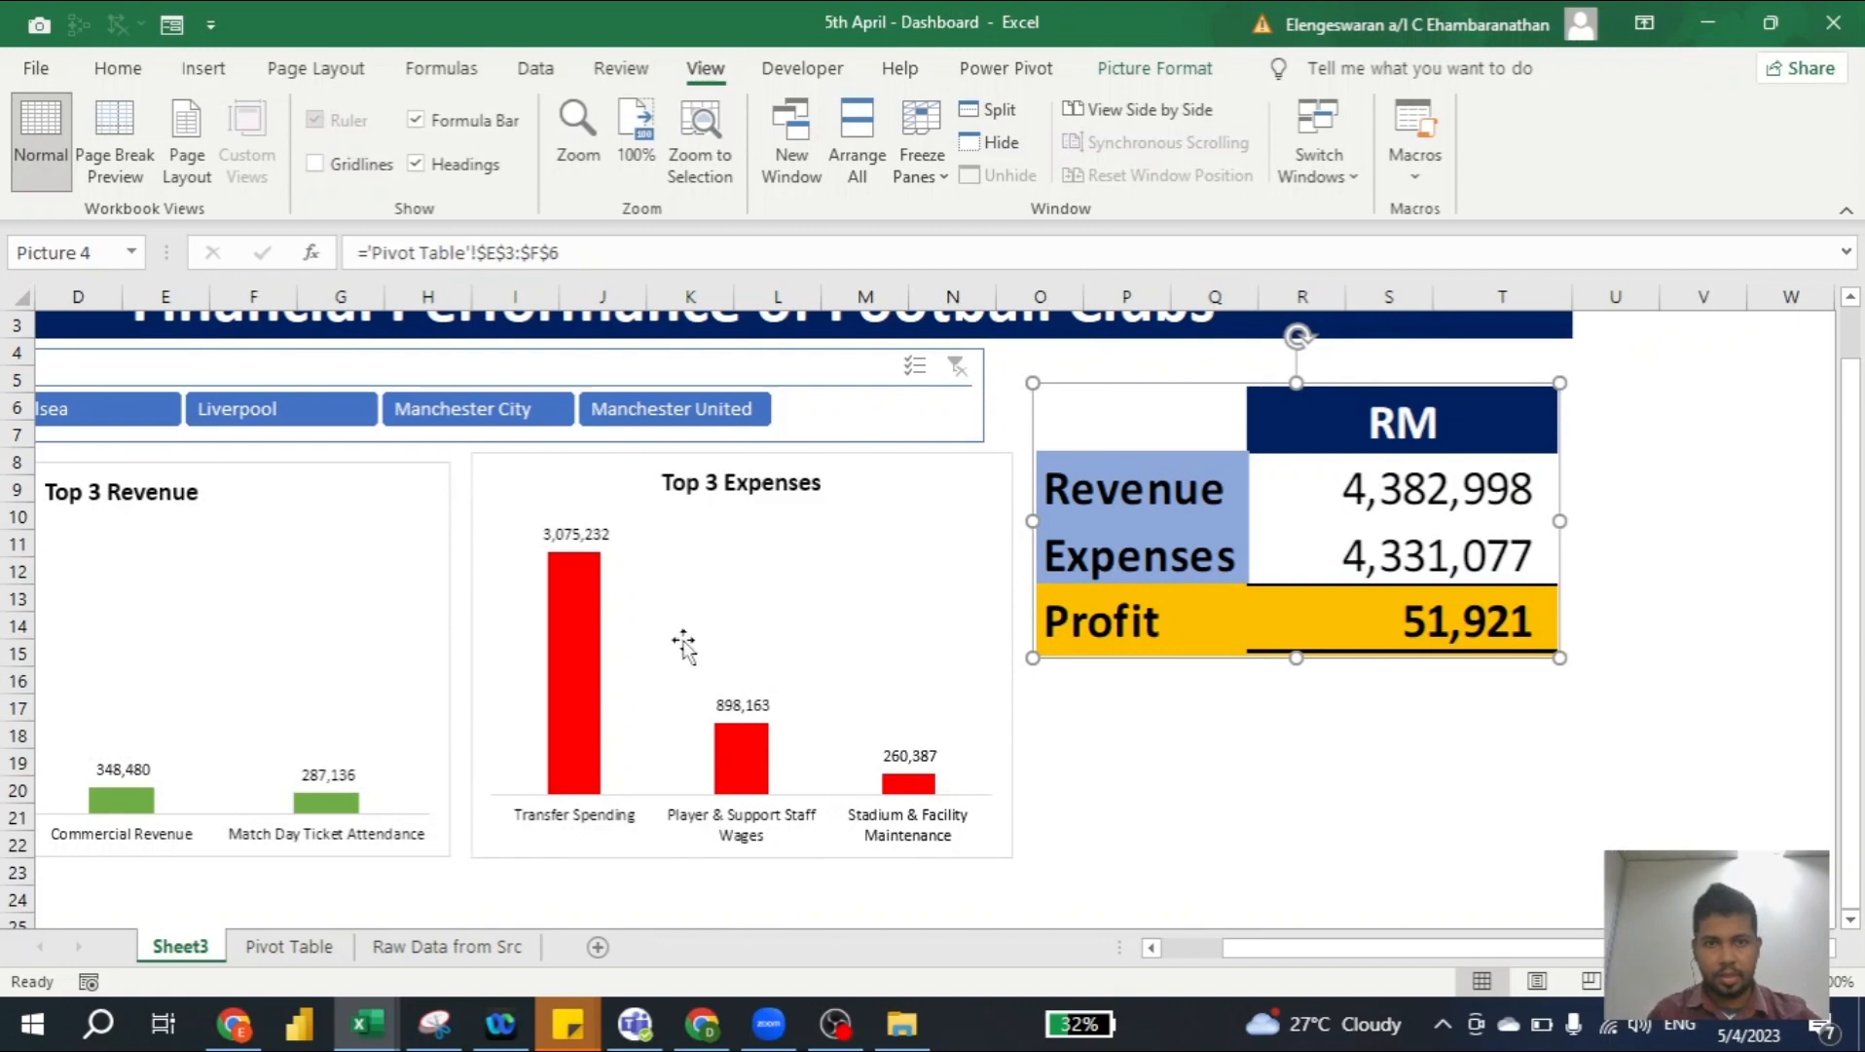
# Test the Football Clubs slicer with Arsenal and Liverpool, and clear its filter again
pyautogui.hscroll(-3, 683, 643)
pyautogui.scroll(1, 683, 643)
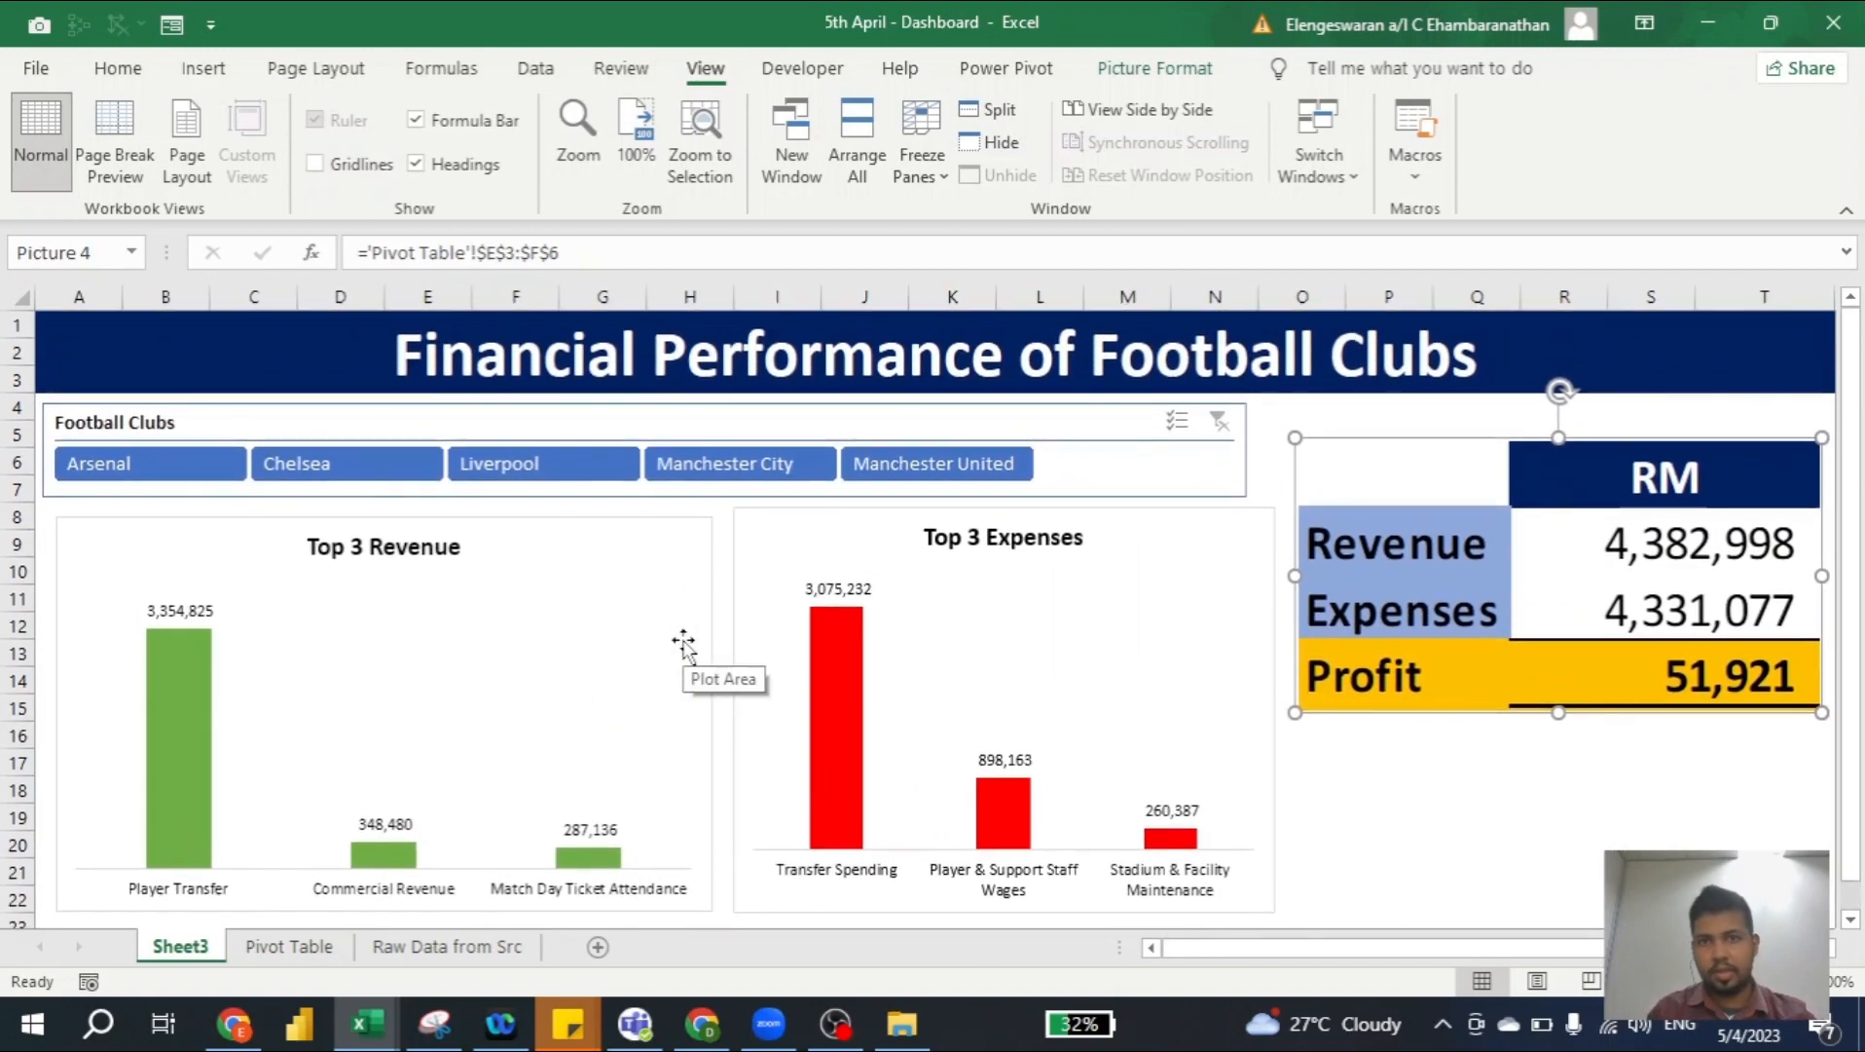
pyautogui.click(161, 480)
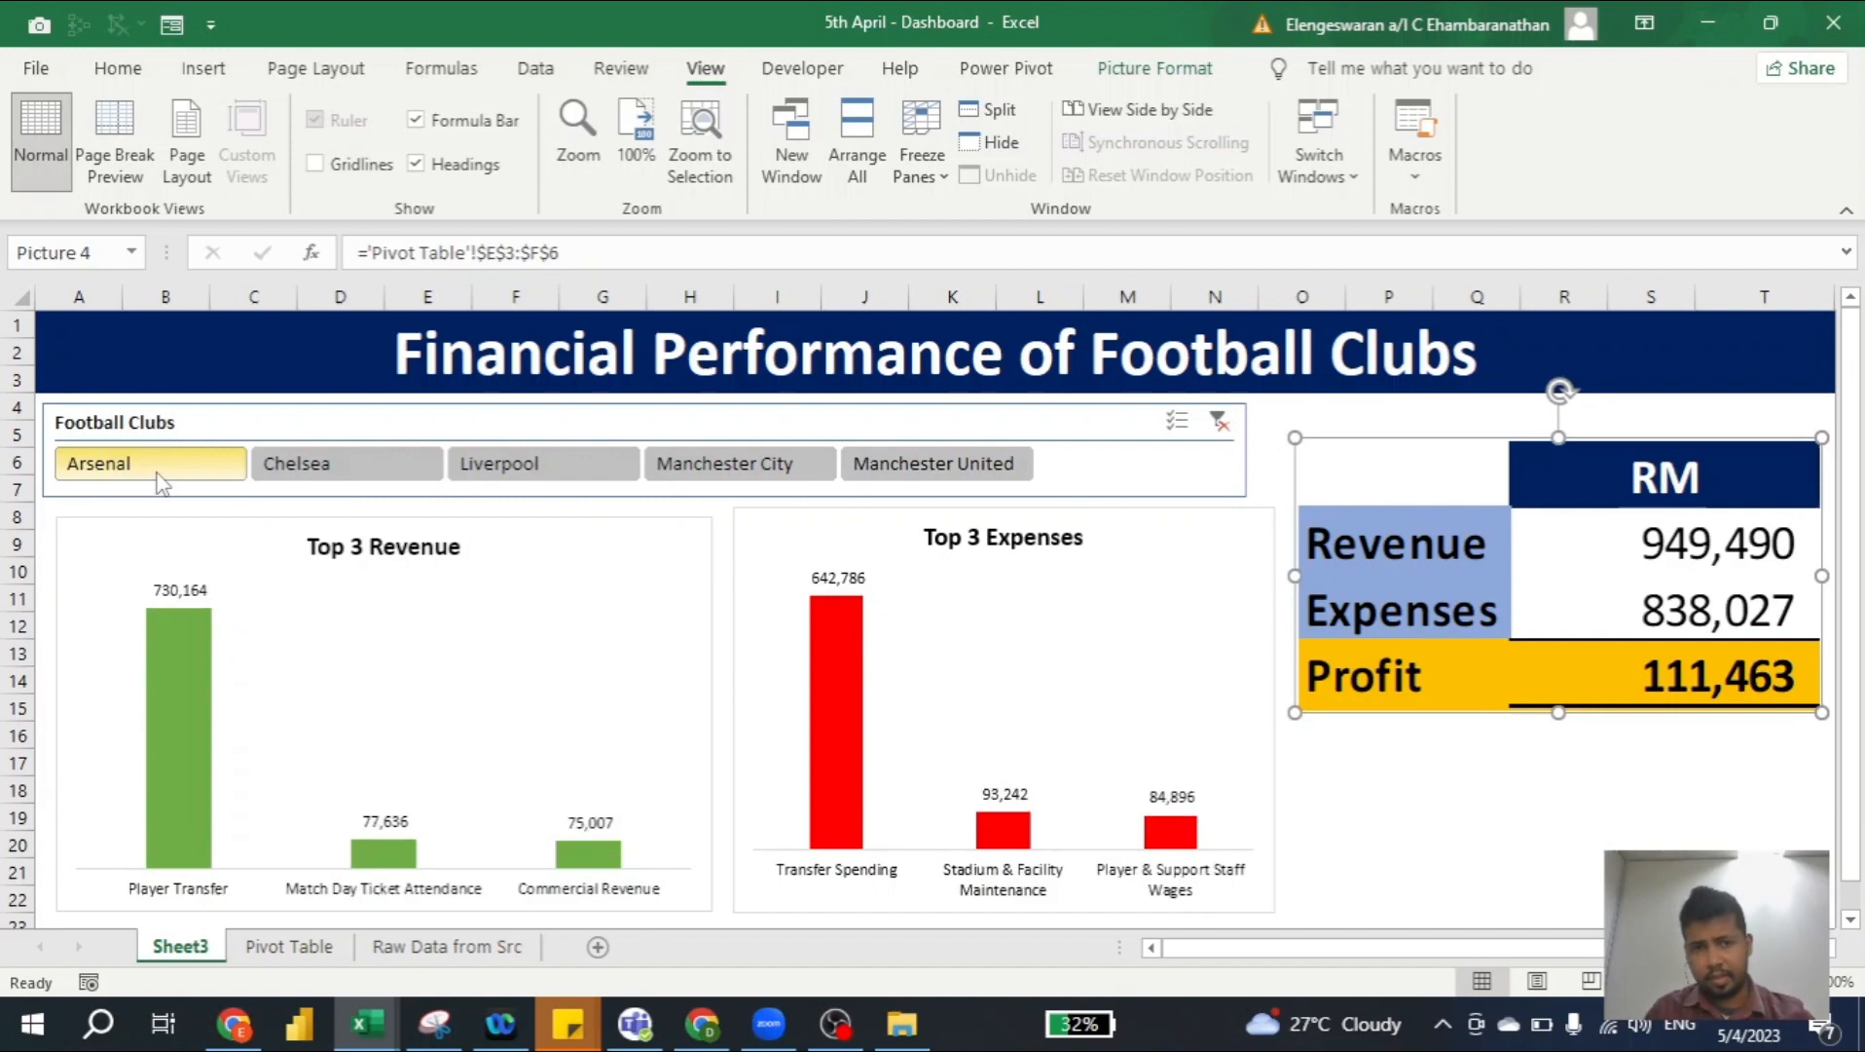
pyautogui.click(508, 482)
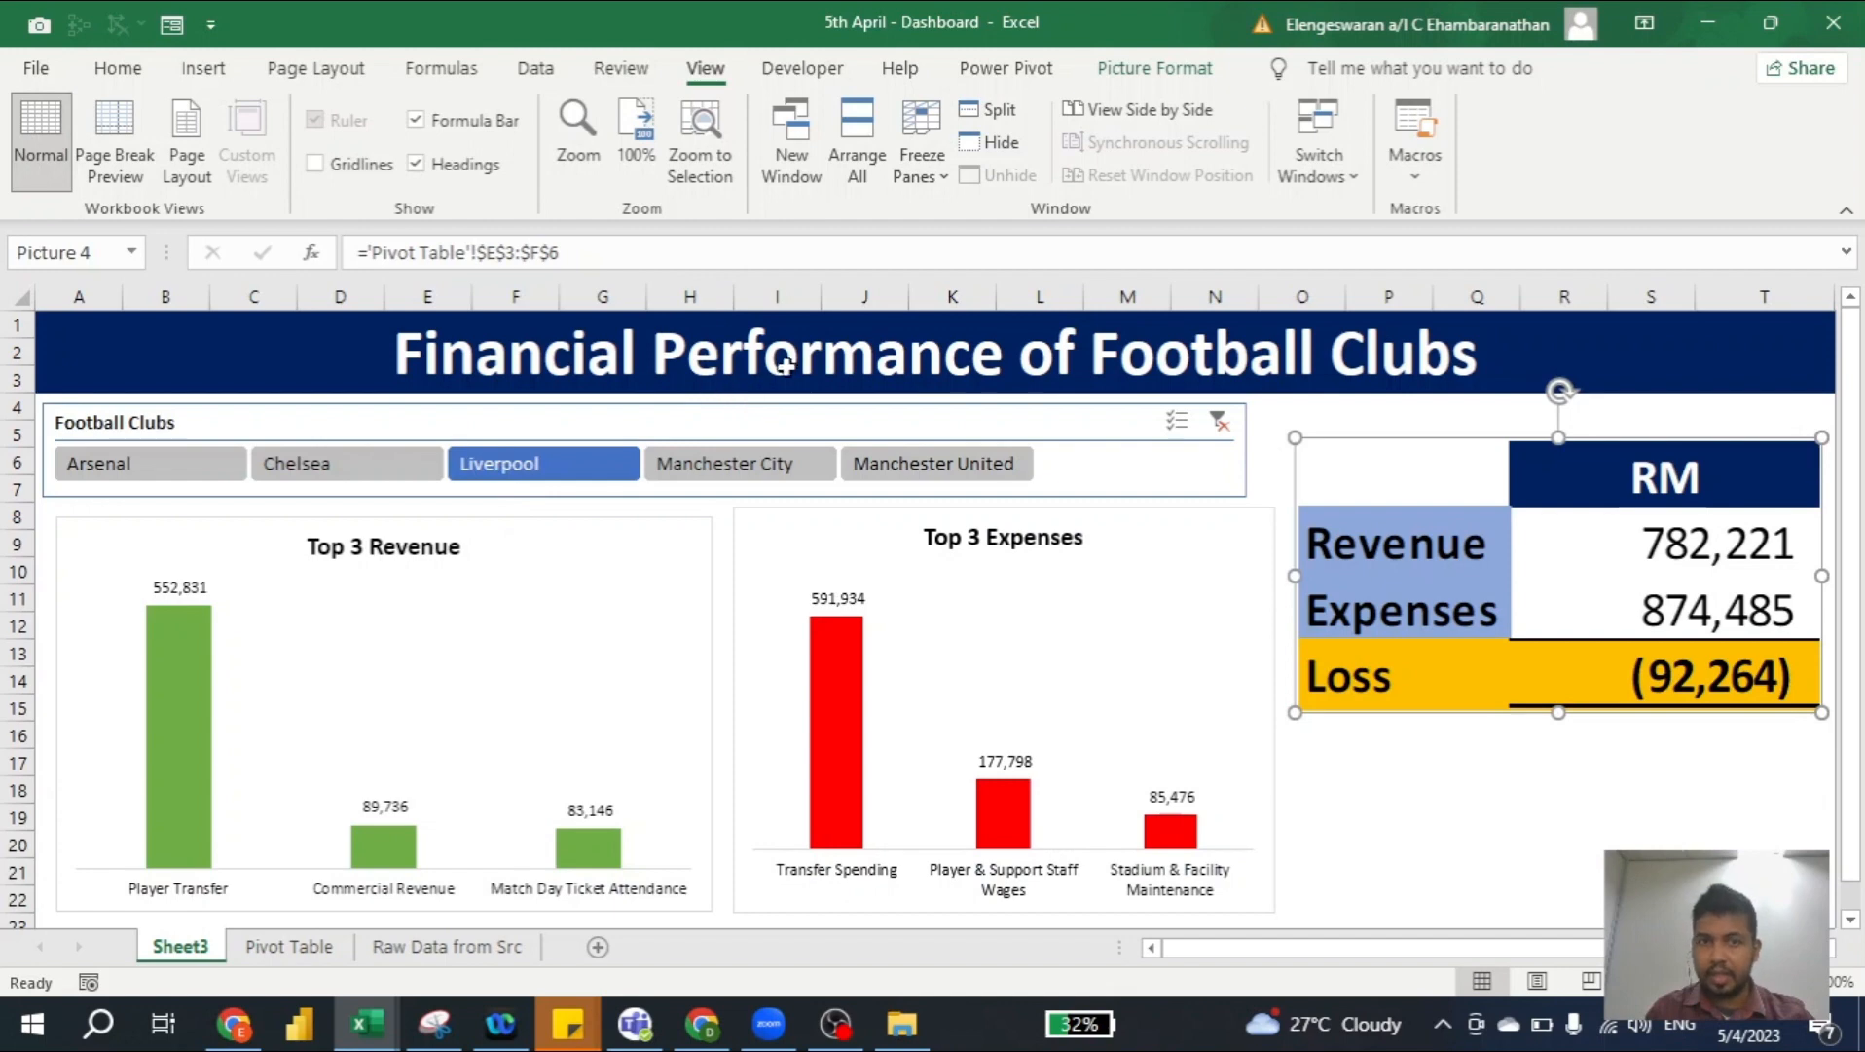
pyautogui.click(265, 952)
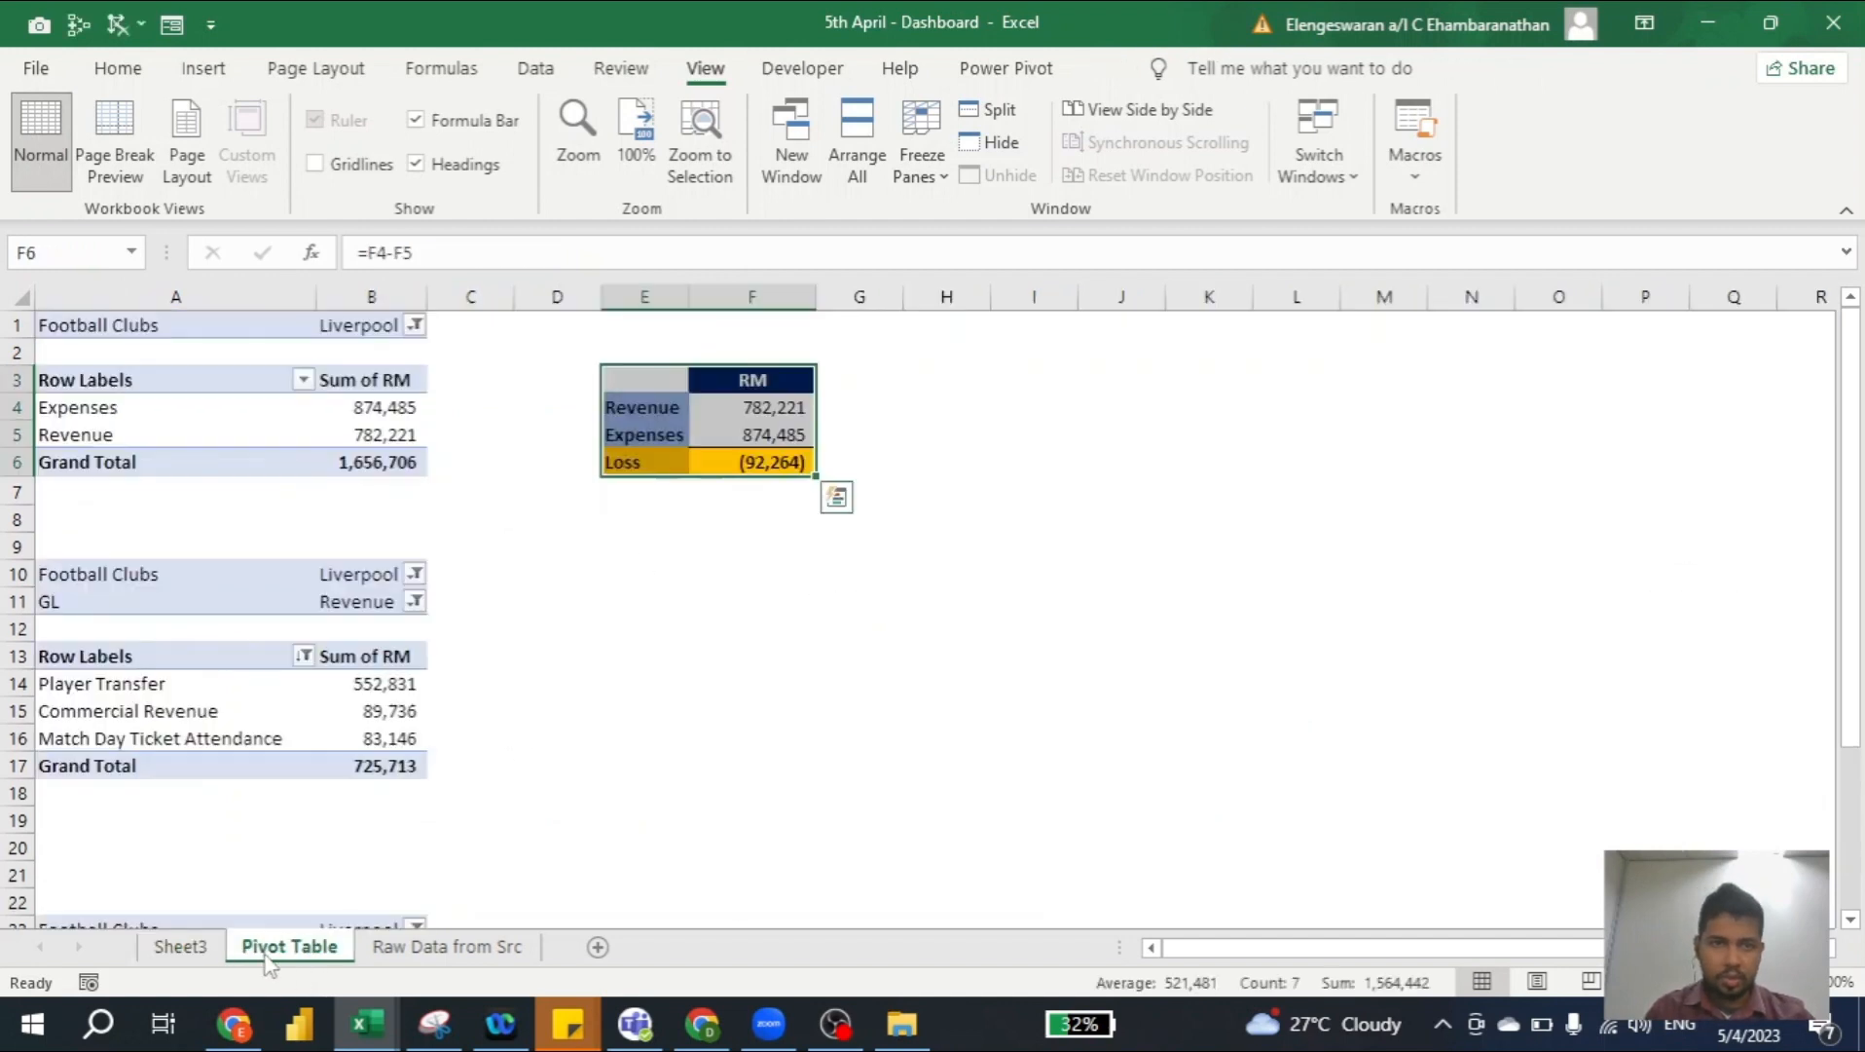
pyautogui.click(664, 326)
pyautogui.press('Left')
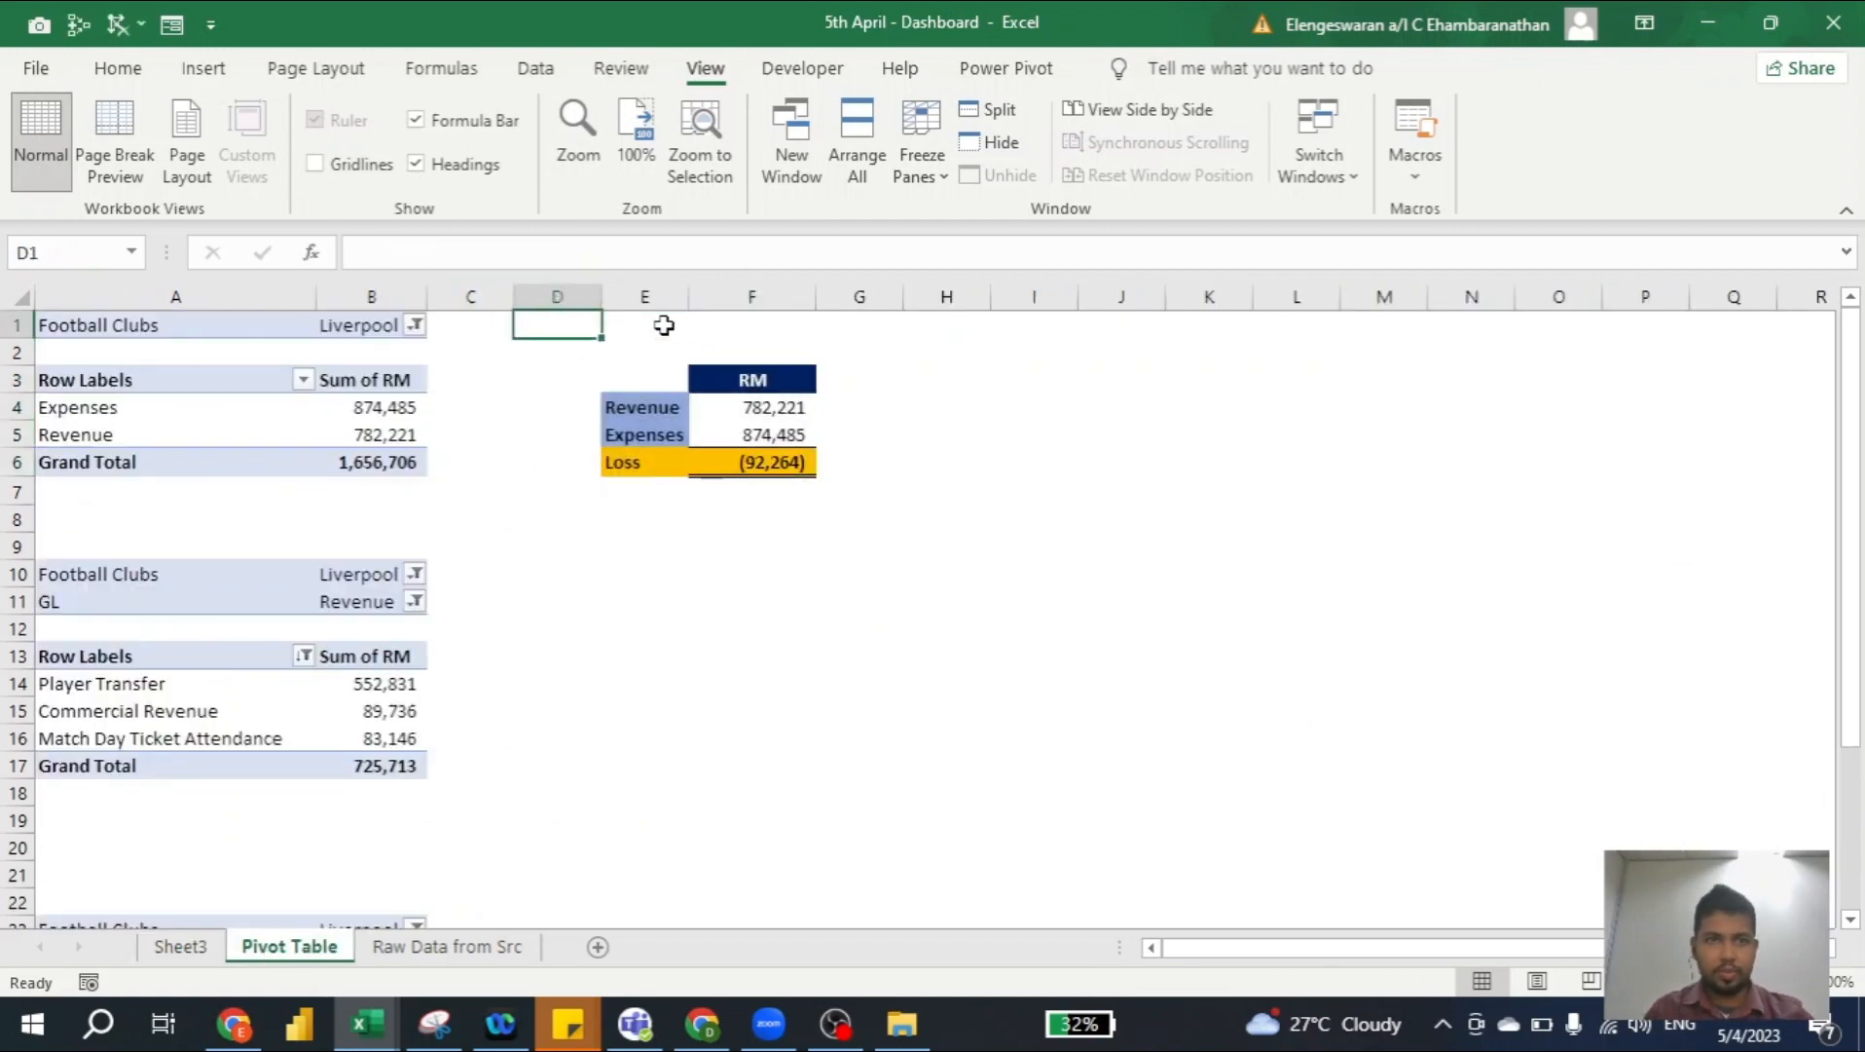
pyautogui.click(181, 947)
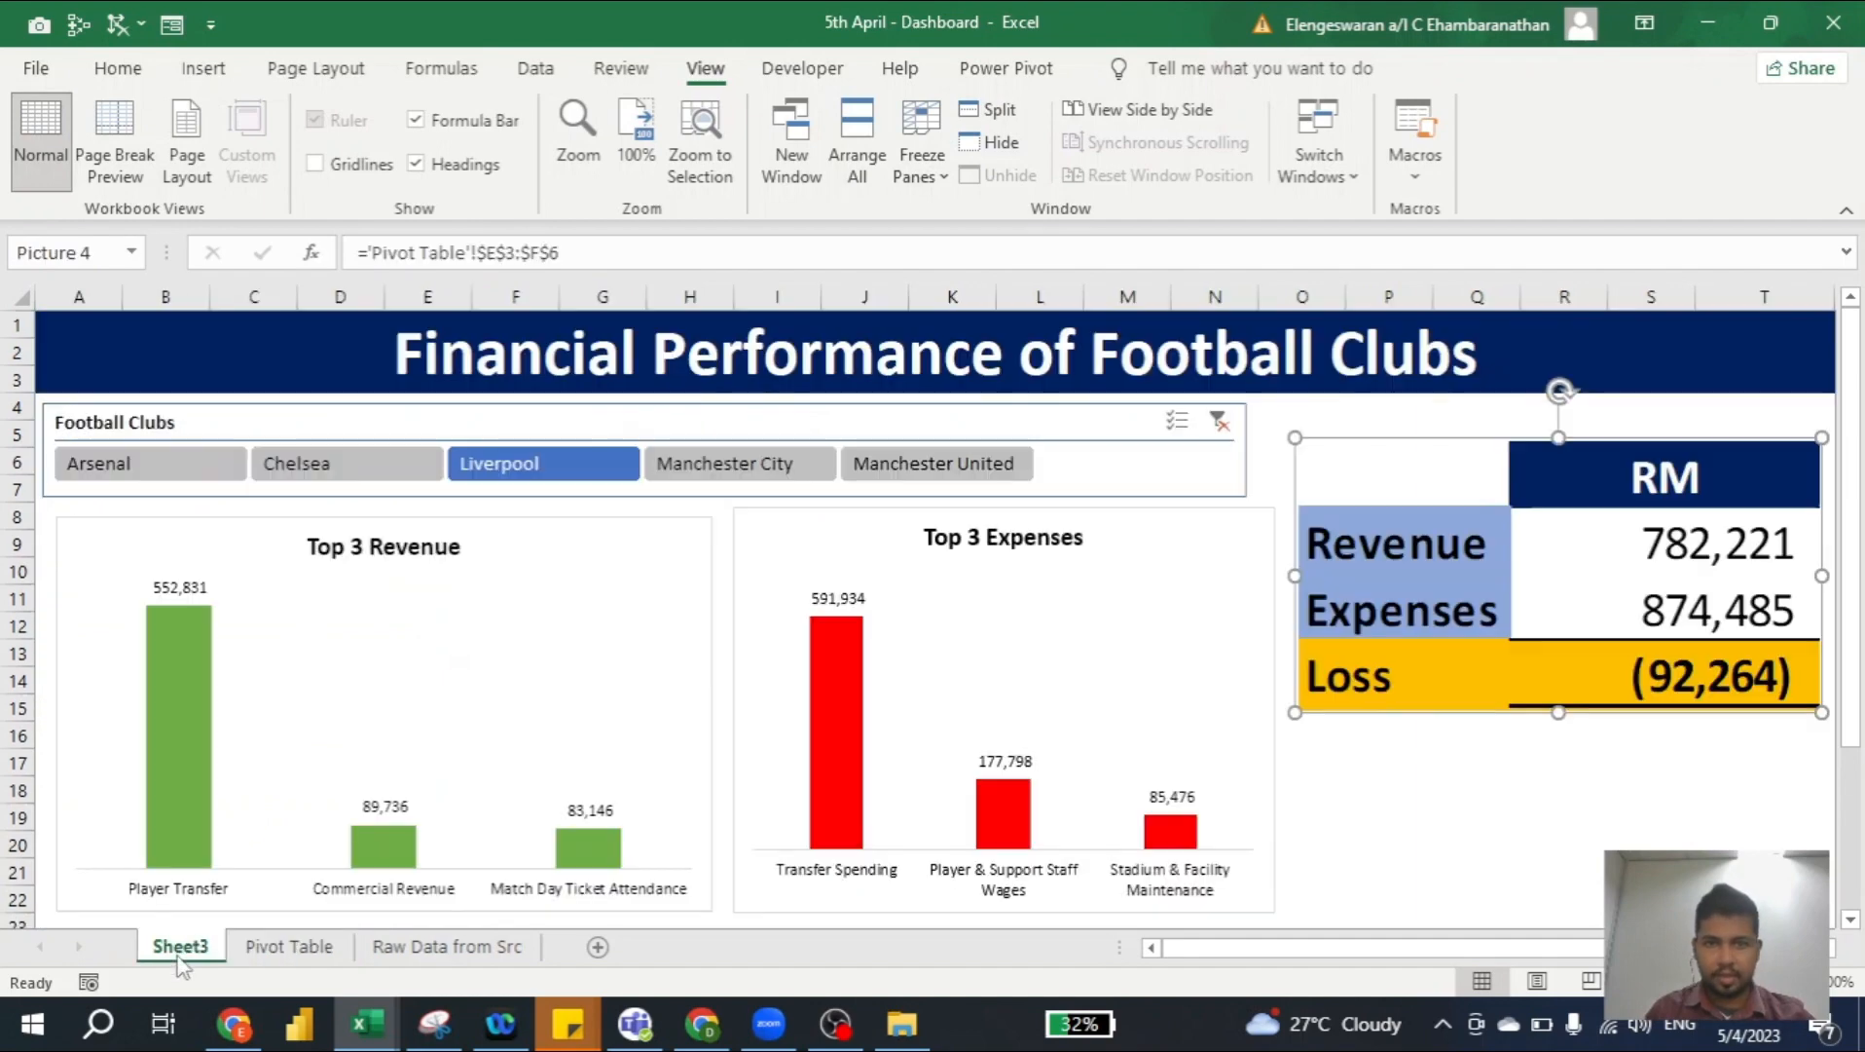
pyautogui.click(1221, 422)
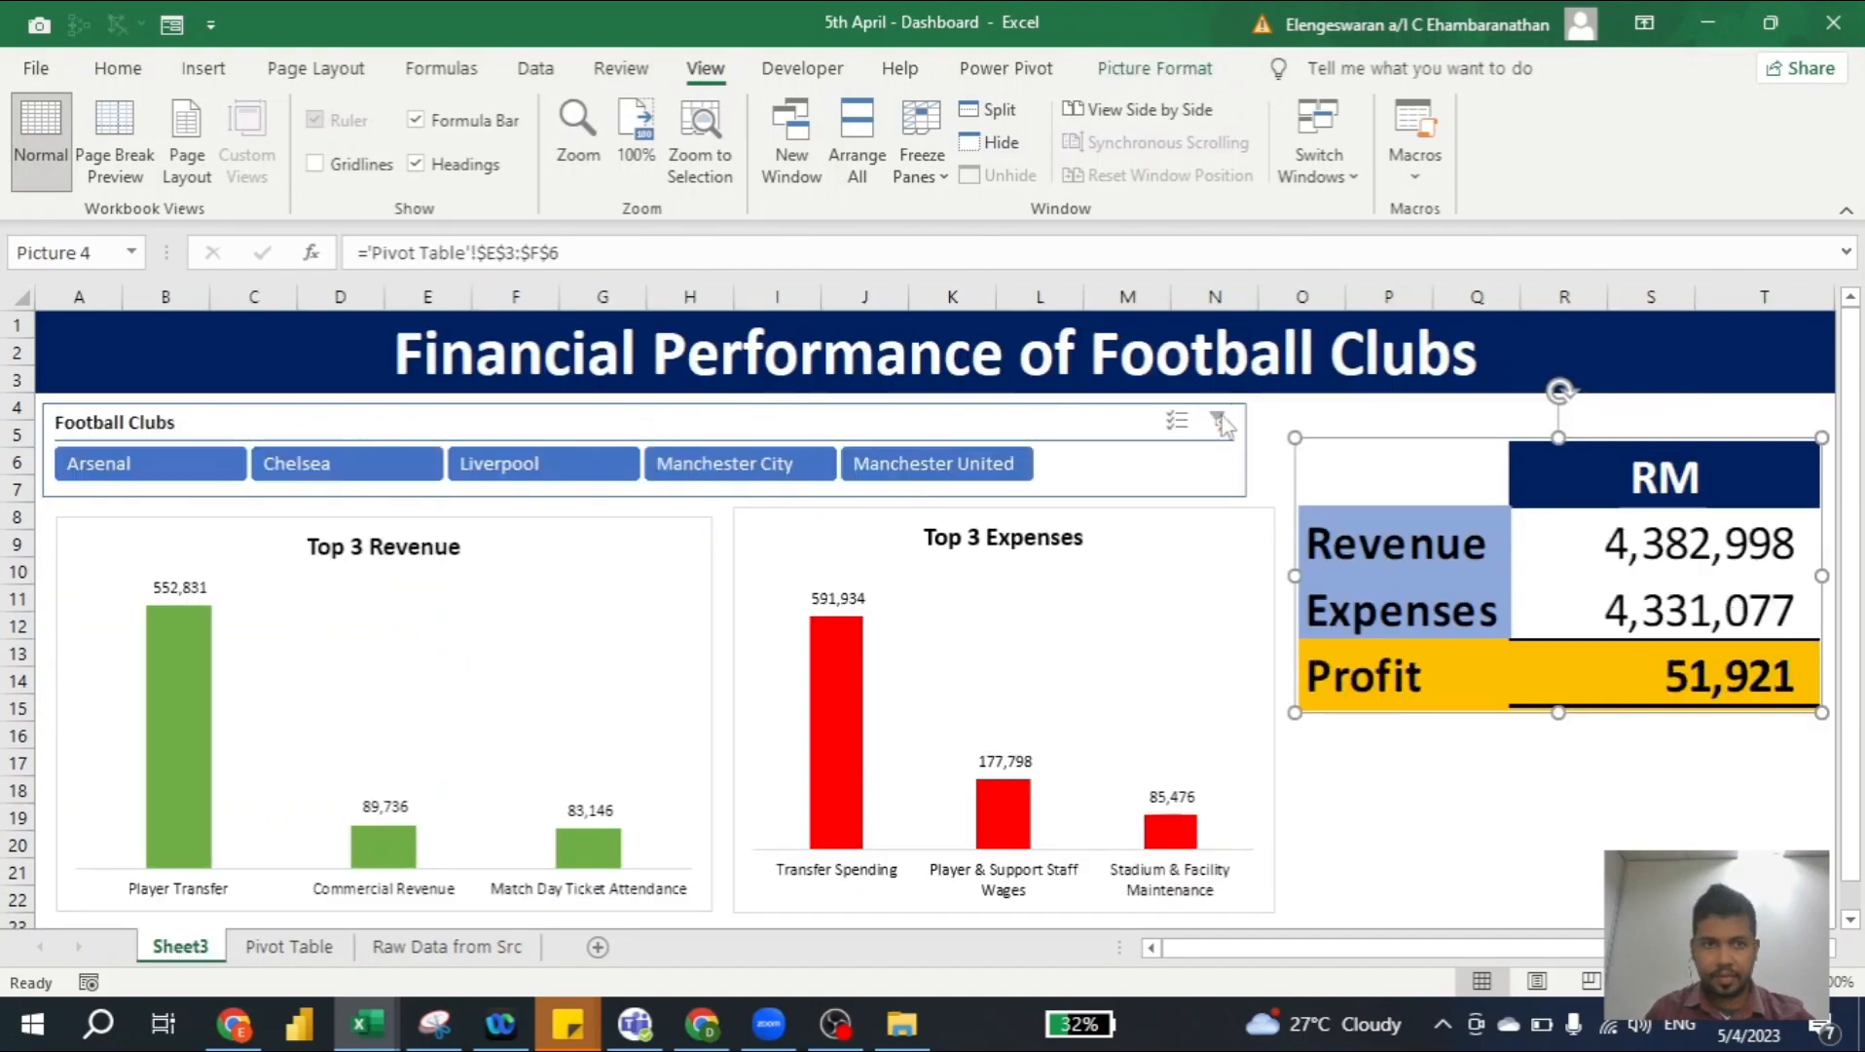
# Copy the Football Clubs filter cell B1 on the Pivot Table sheet and paste it as a value into D1
pyautogui.click(302, 956)
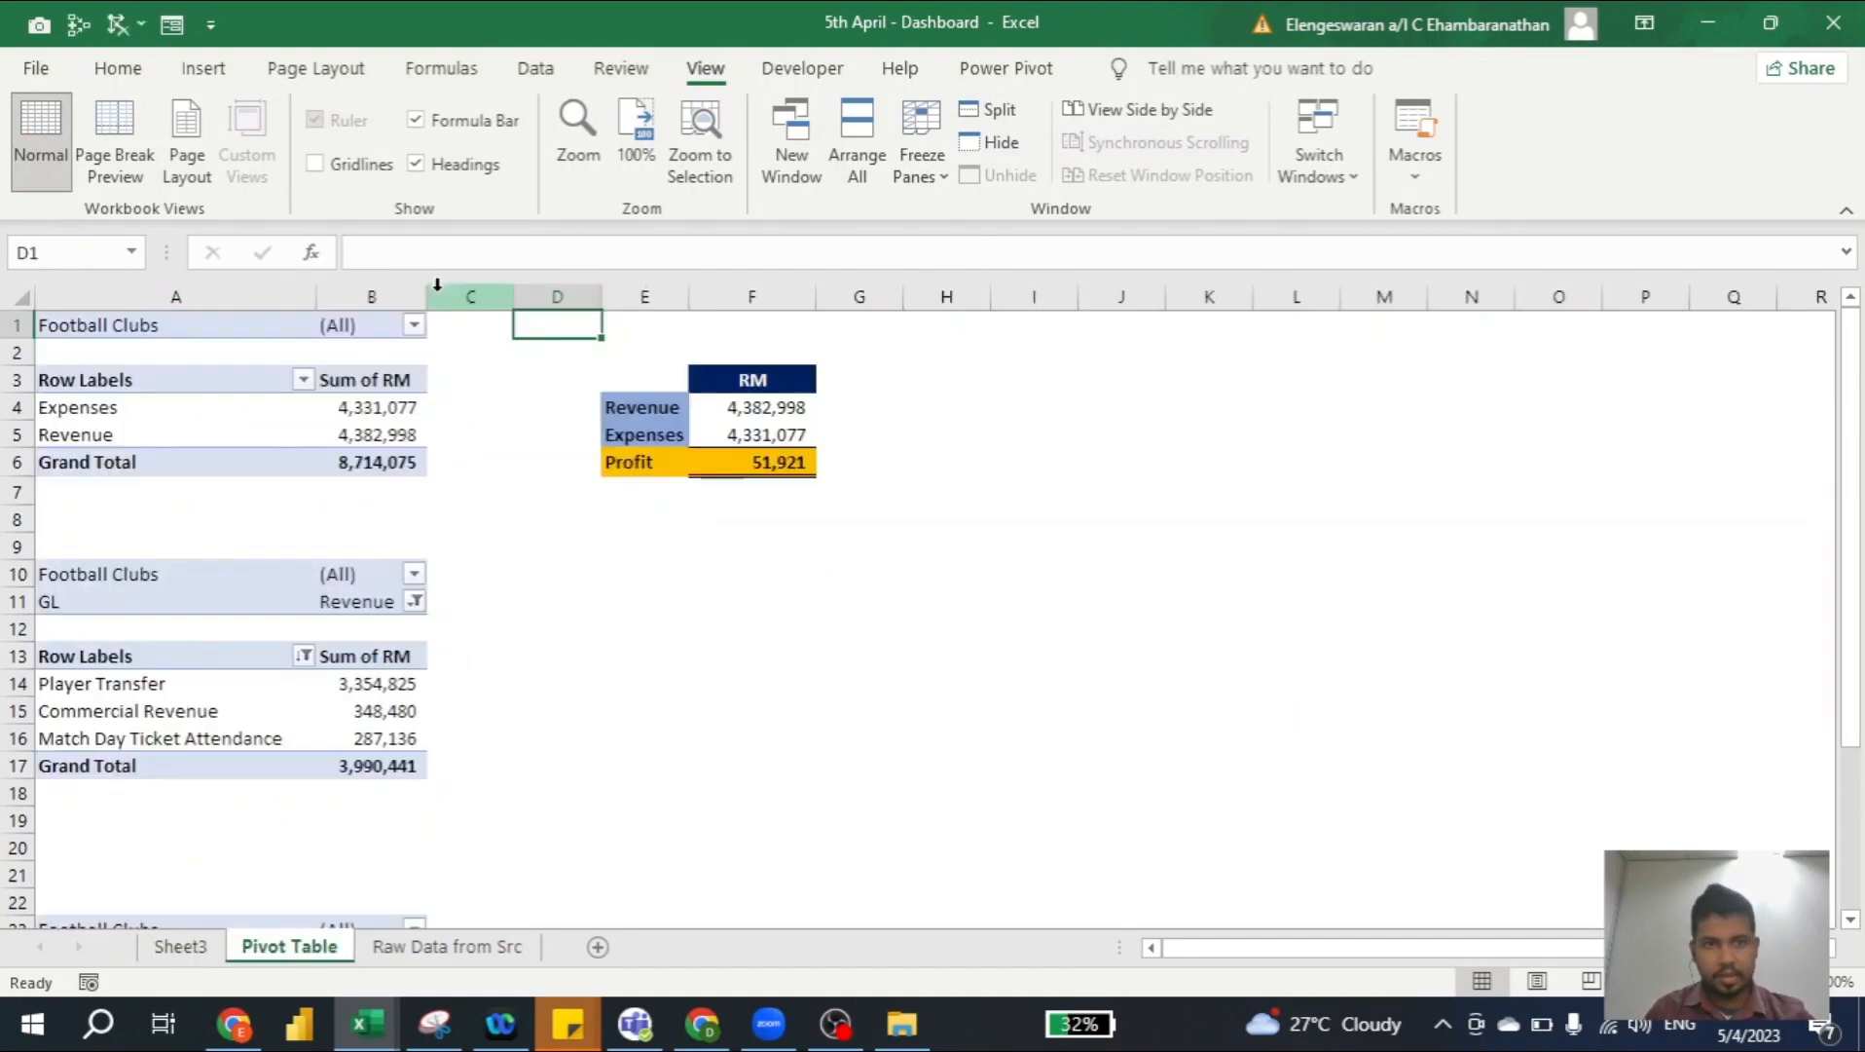
pyautogui.press('Left')
pyautogui.press('Left')
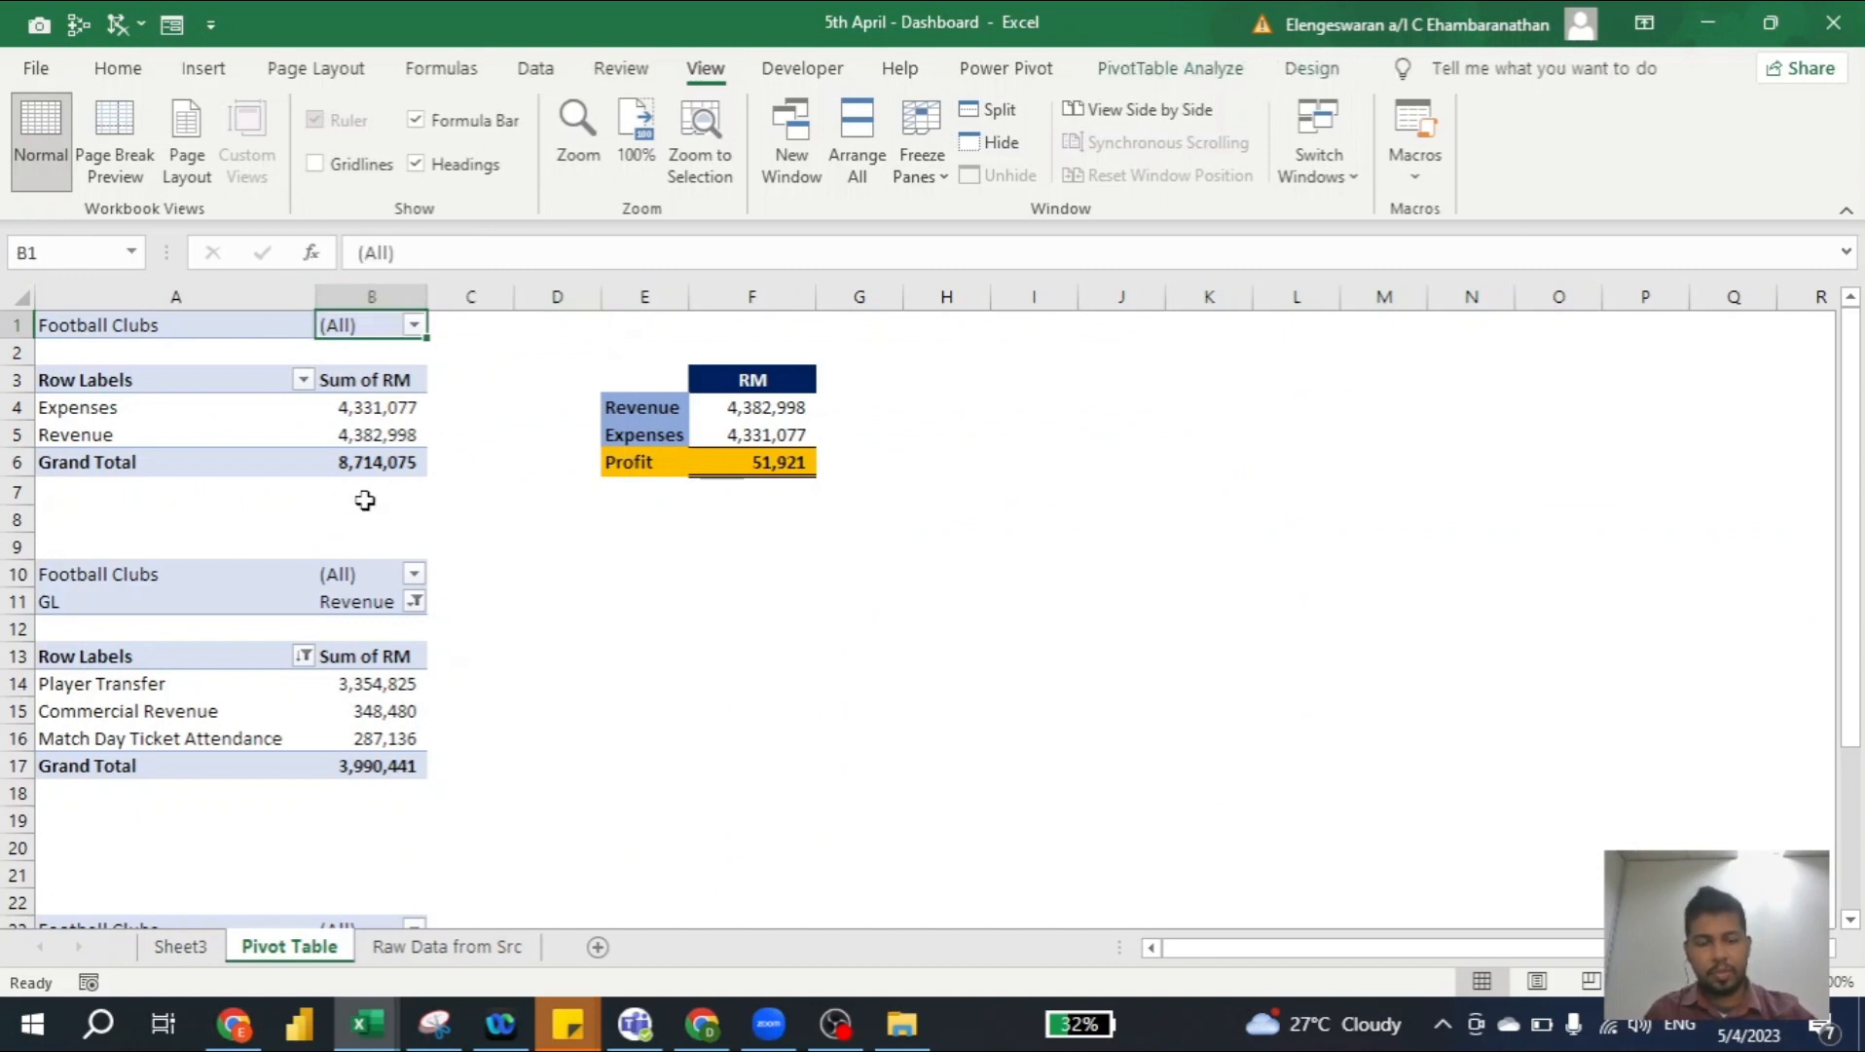
pyautogui.hotkey('ctrl', 'c')
pyautogui.press('Right')
pyautogui.press('Right')
pyautogui.hotkey('ctrl', 'alt', 'v')
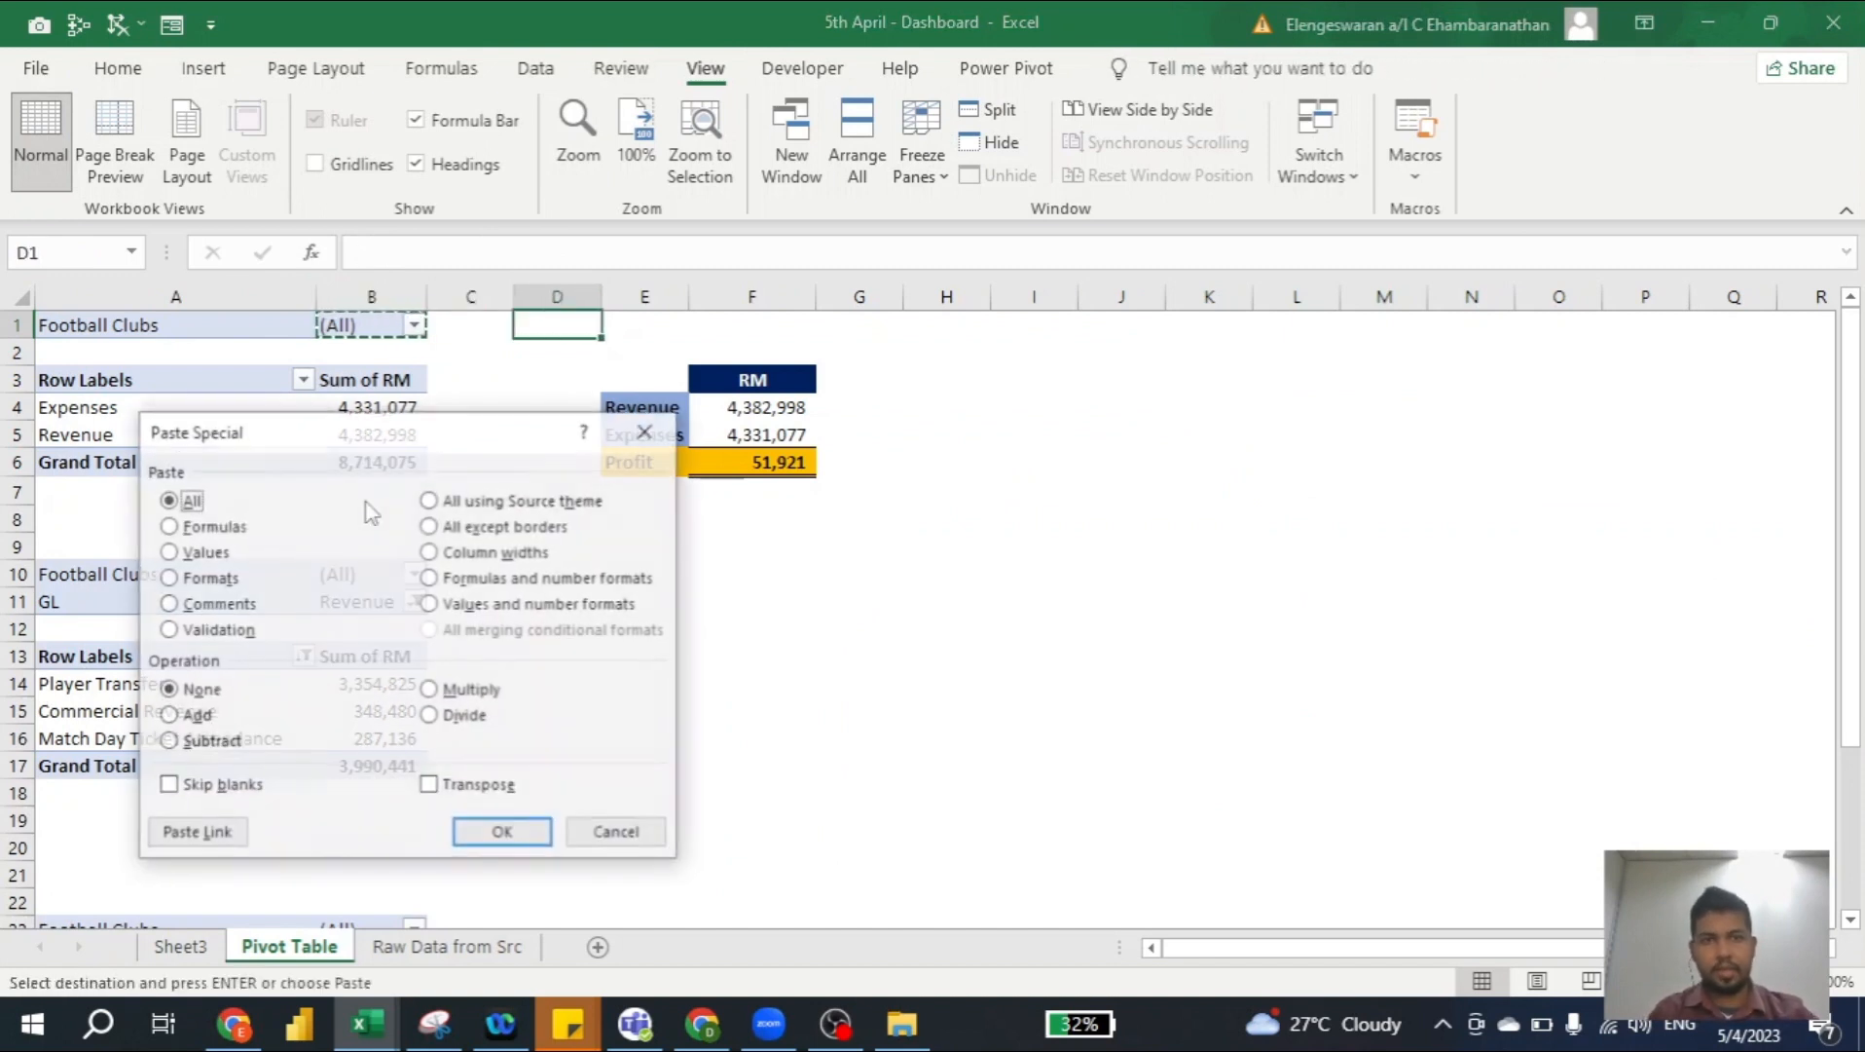
pyautogui.press('v')
pyautogui.press('Return')
# Copy the title text "Financial Performance of Football Clubs" from Sheet3 and paste it as Unicode text into H1 of the Pivot Table sheet
pyautogui.press('Right')
pyautogui.press('Right')
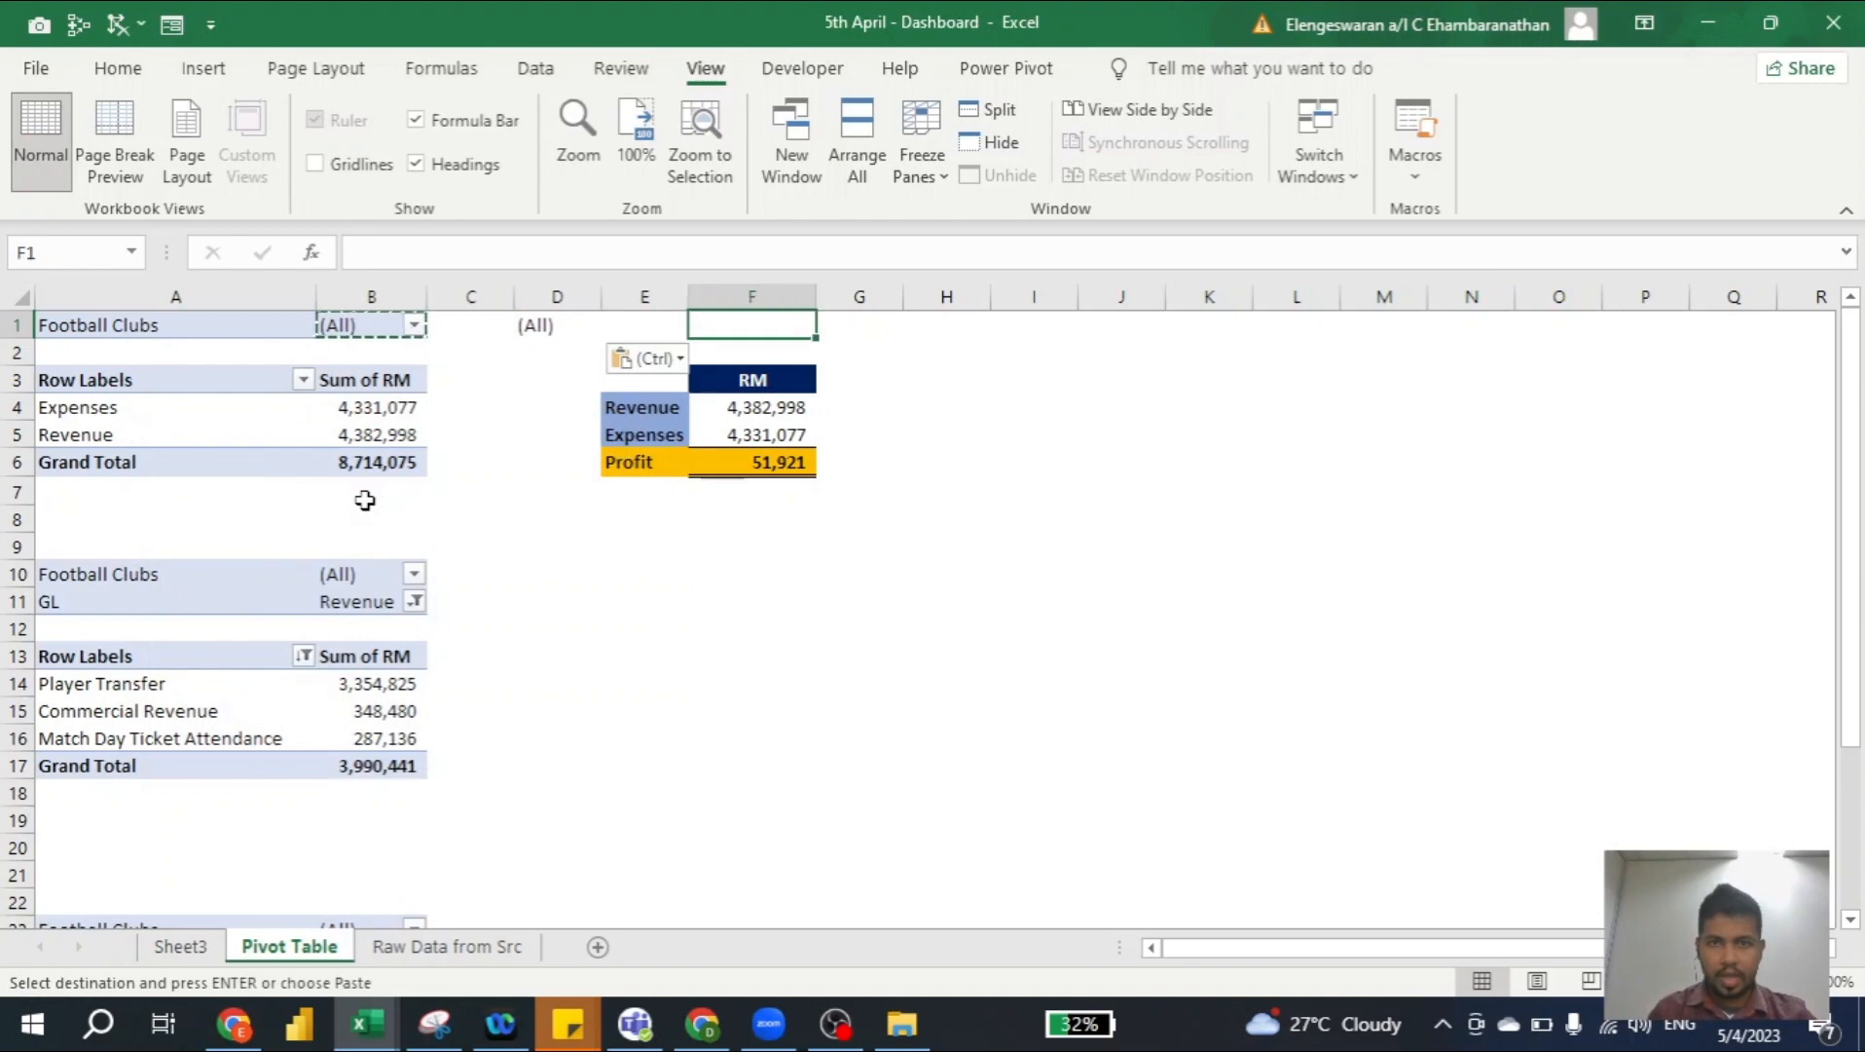
pyautogui.click(181, 945)
pyautogui.click(528, 345)
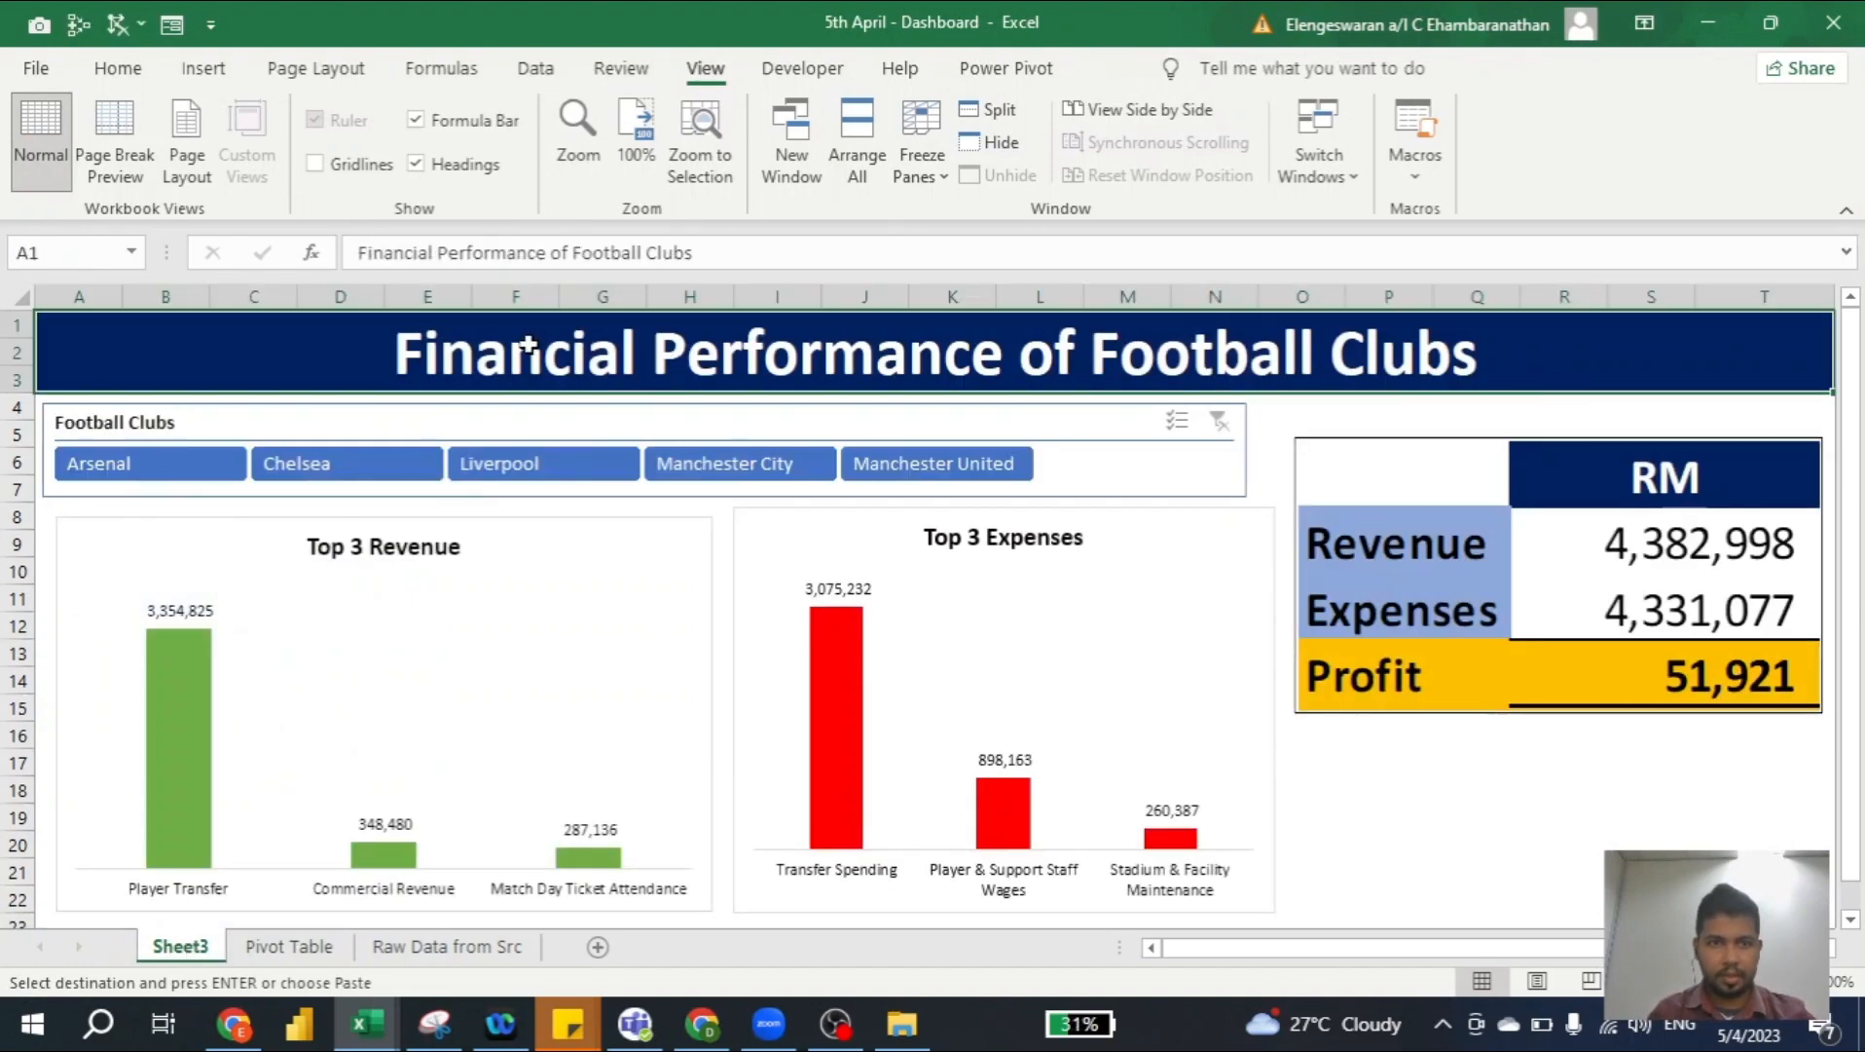
pyautogui.tripleClick(529, 344)
pyautogui.press('Return')
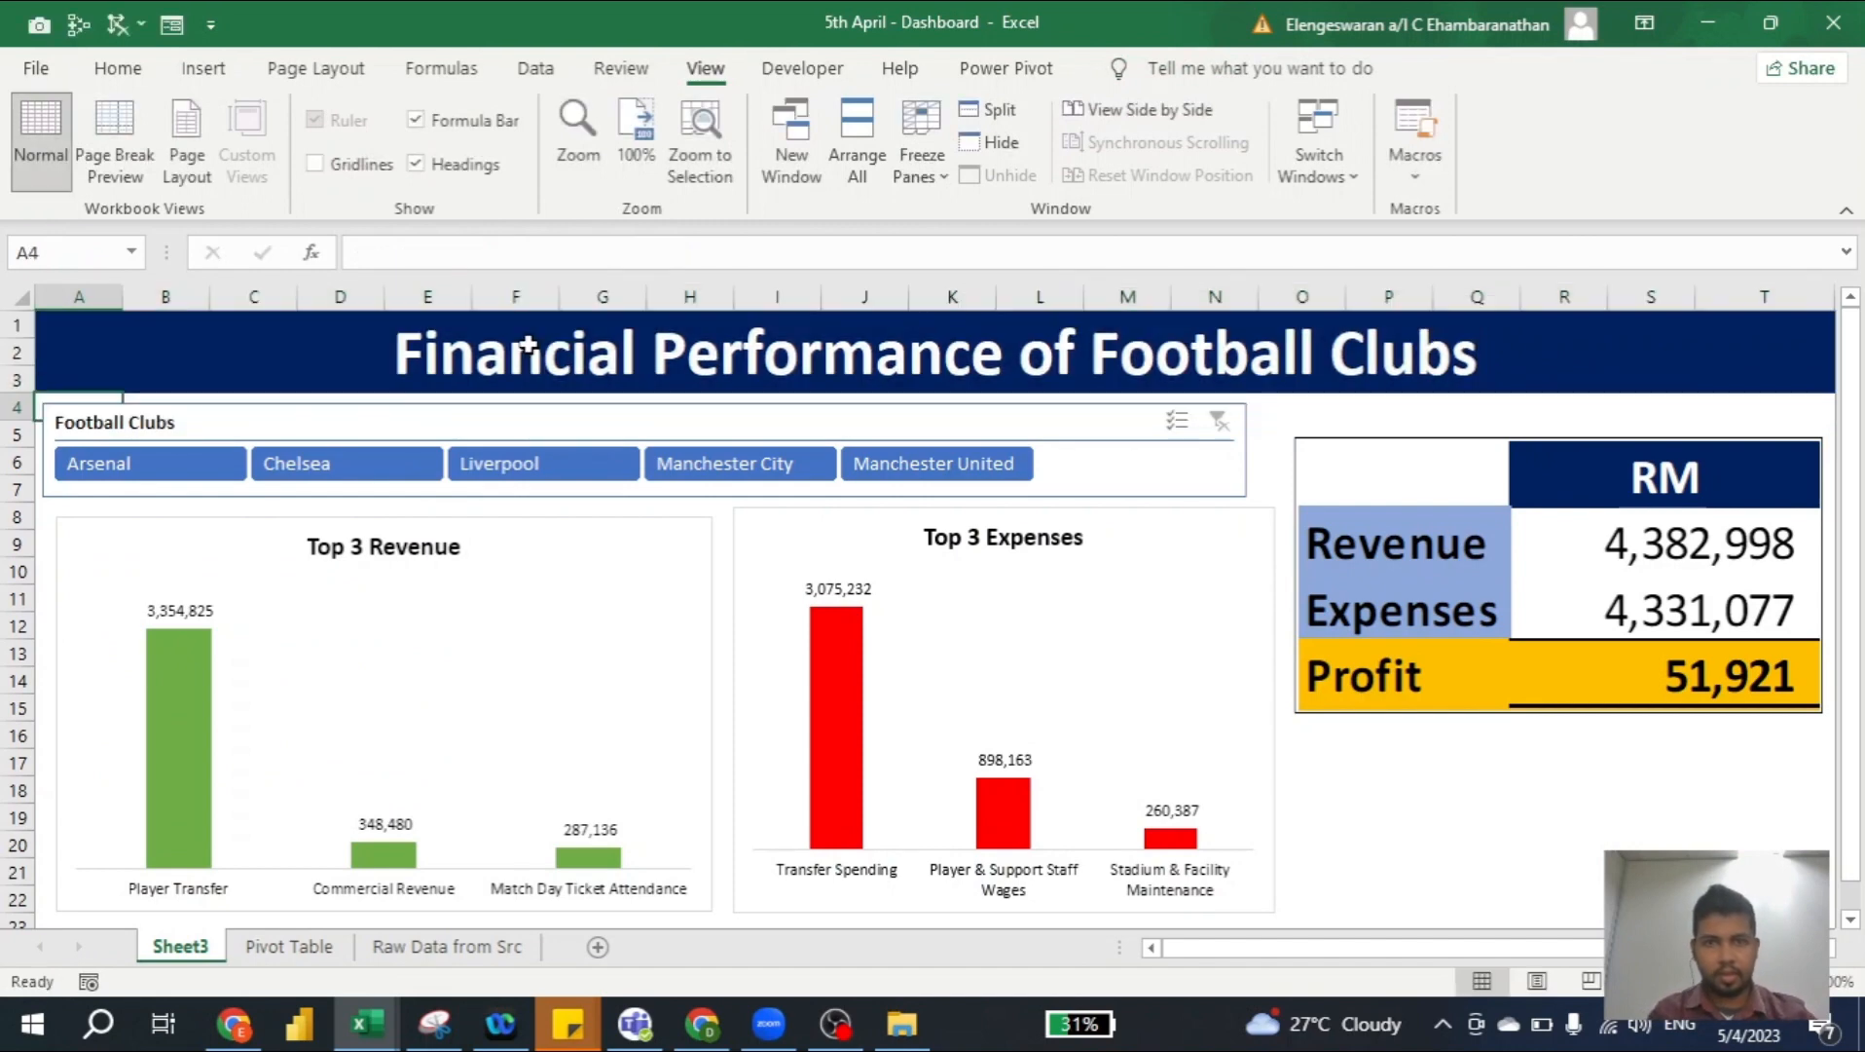
pyautogui.click(289, 945)
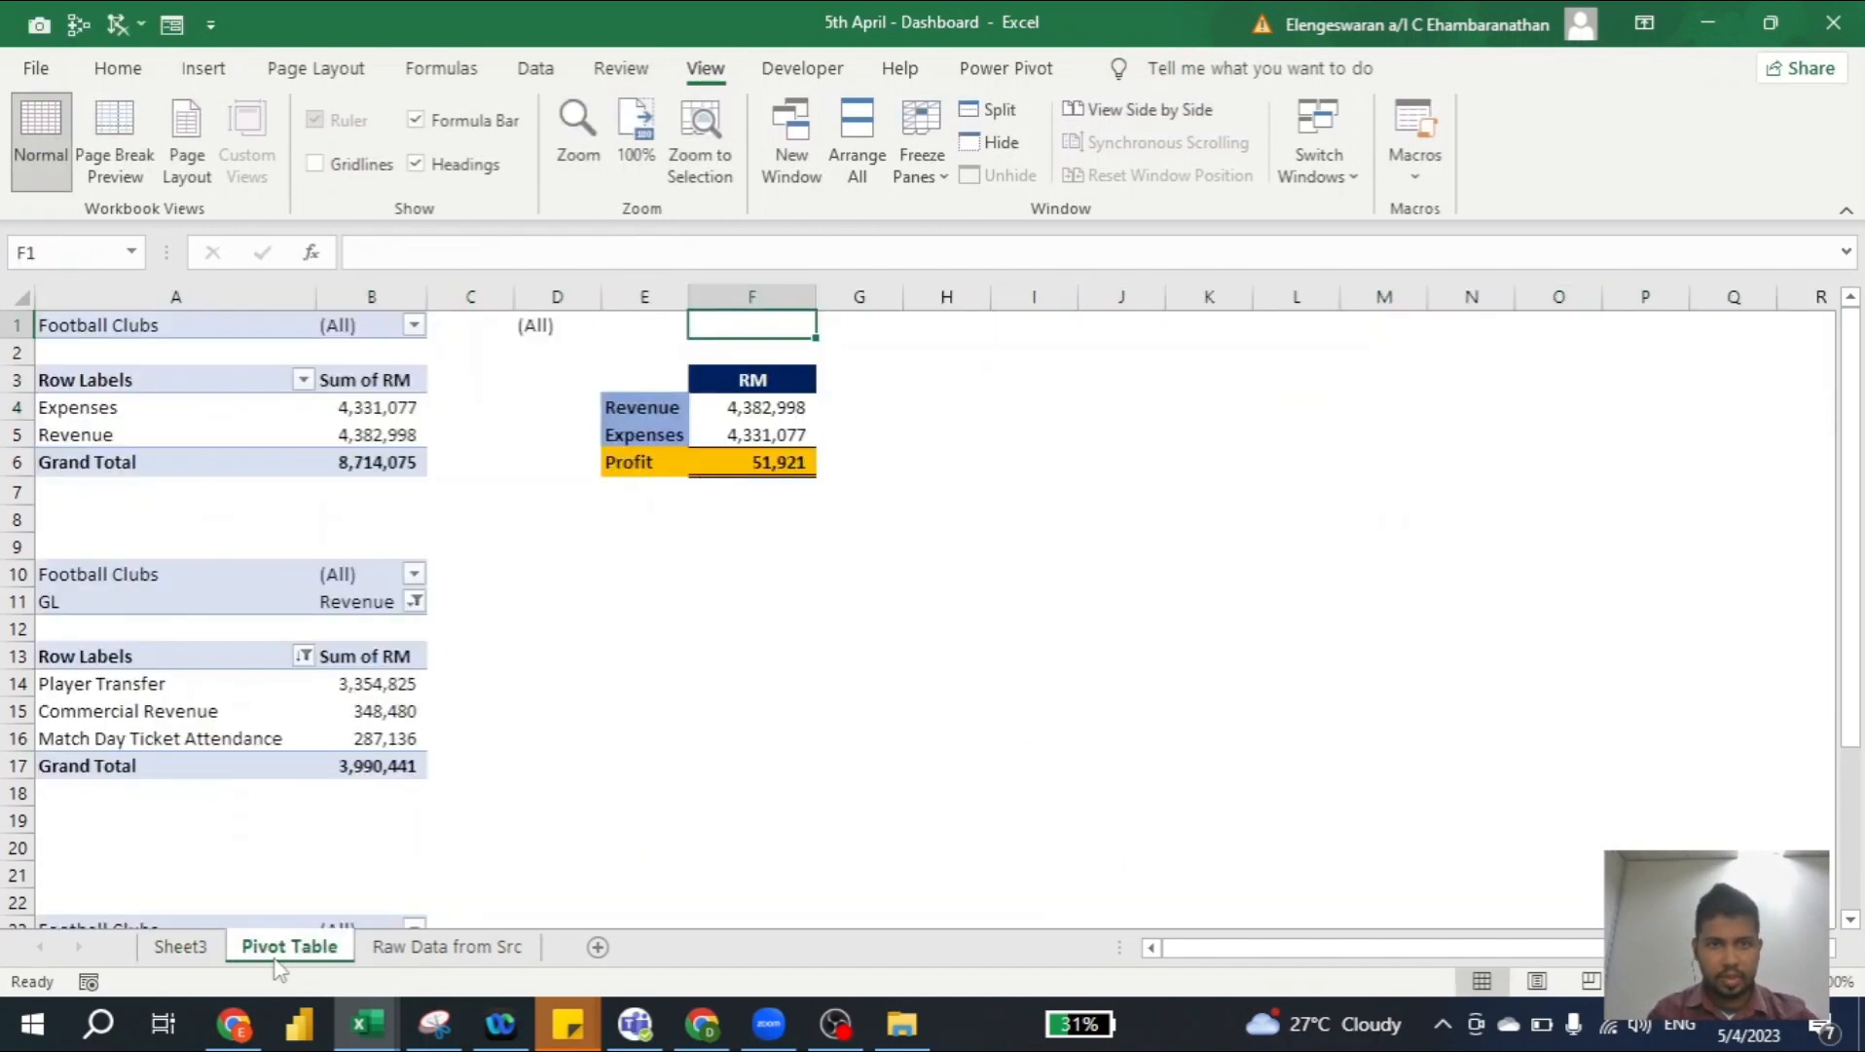
pyautogui.press('Right')
pyautogui.press('Right')
pyautogui.hotkey('ctrl', 'alt', 'v')
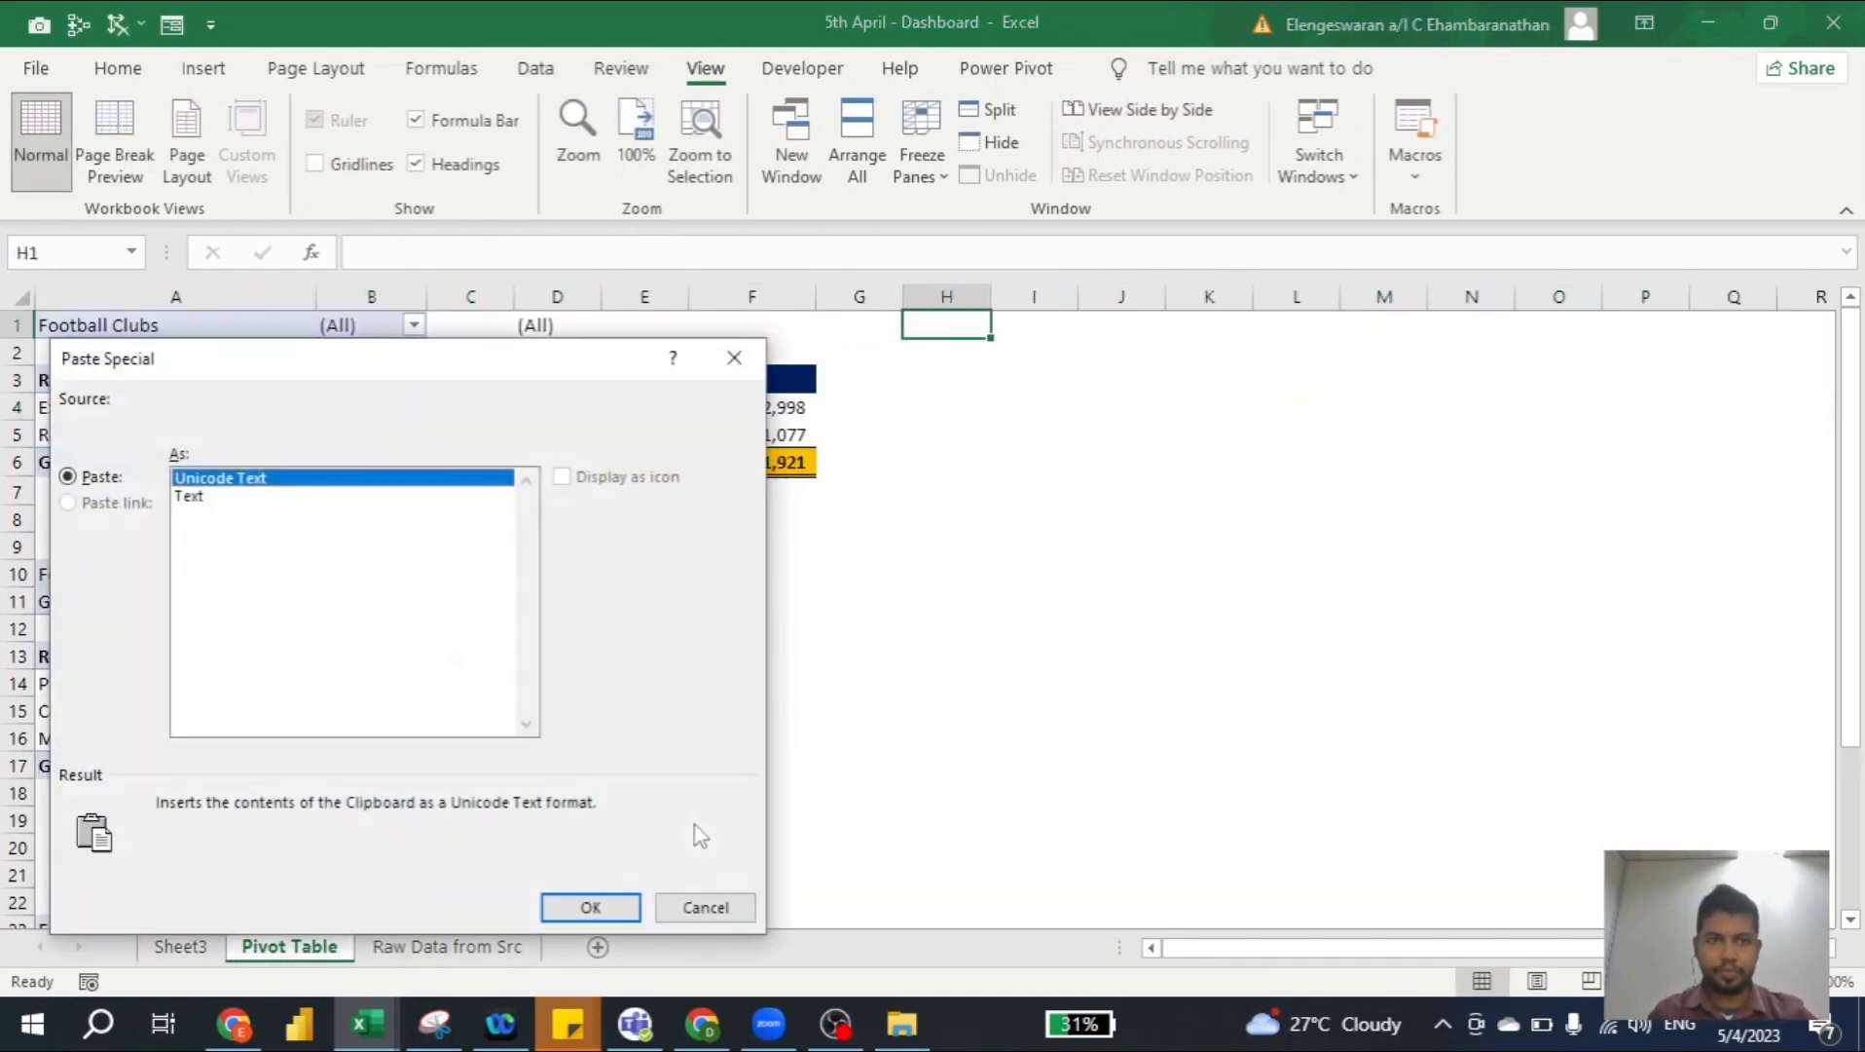
pyautogui.press('Return')
# Begin an IF formula in E1 with the logical test B1=D1
pyautogui.press('Left')
pyautogui.press('Left')
pyautogui.press('Left')
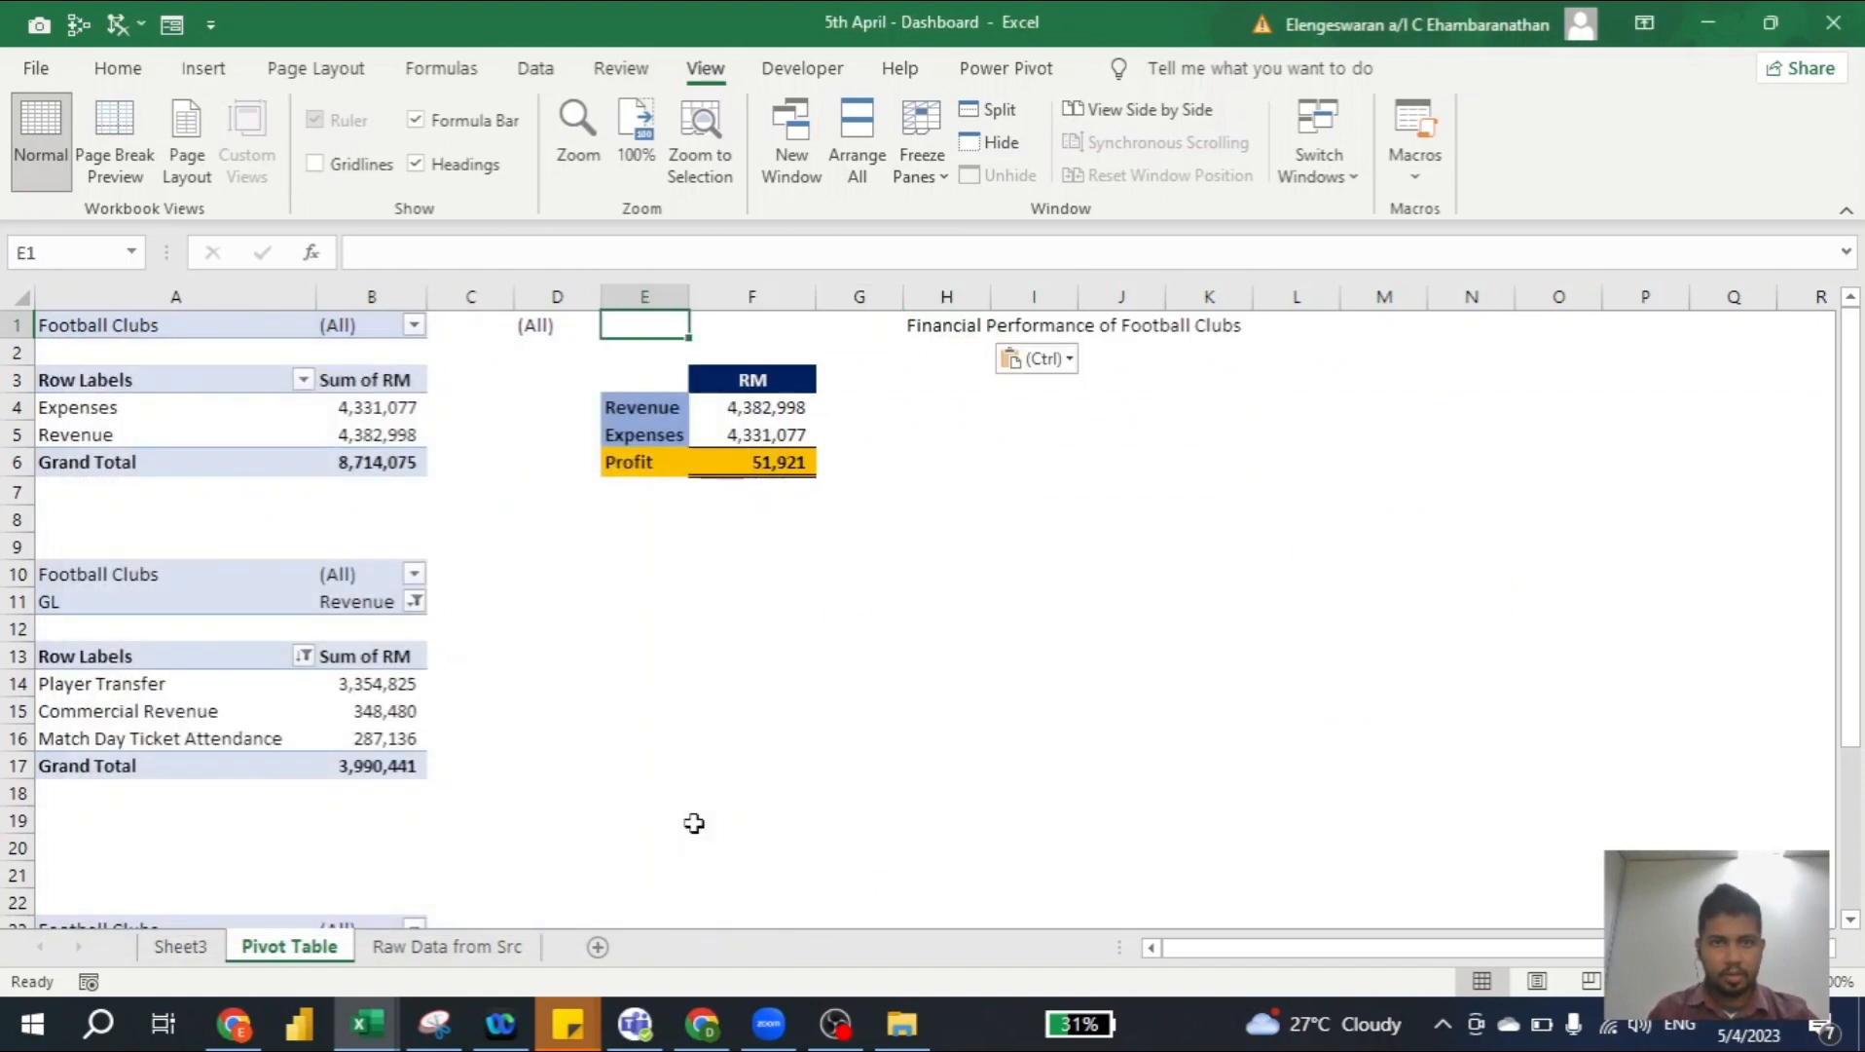
pyautogui.write('=IF(')
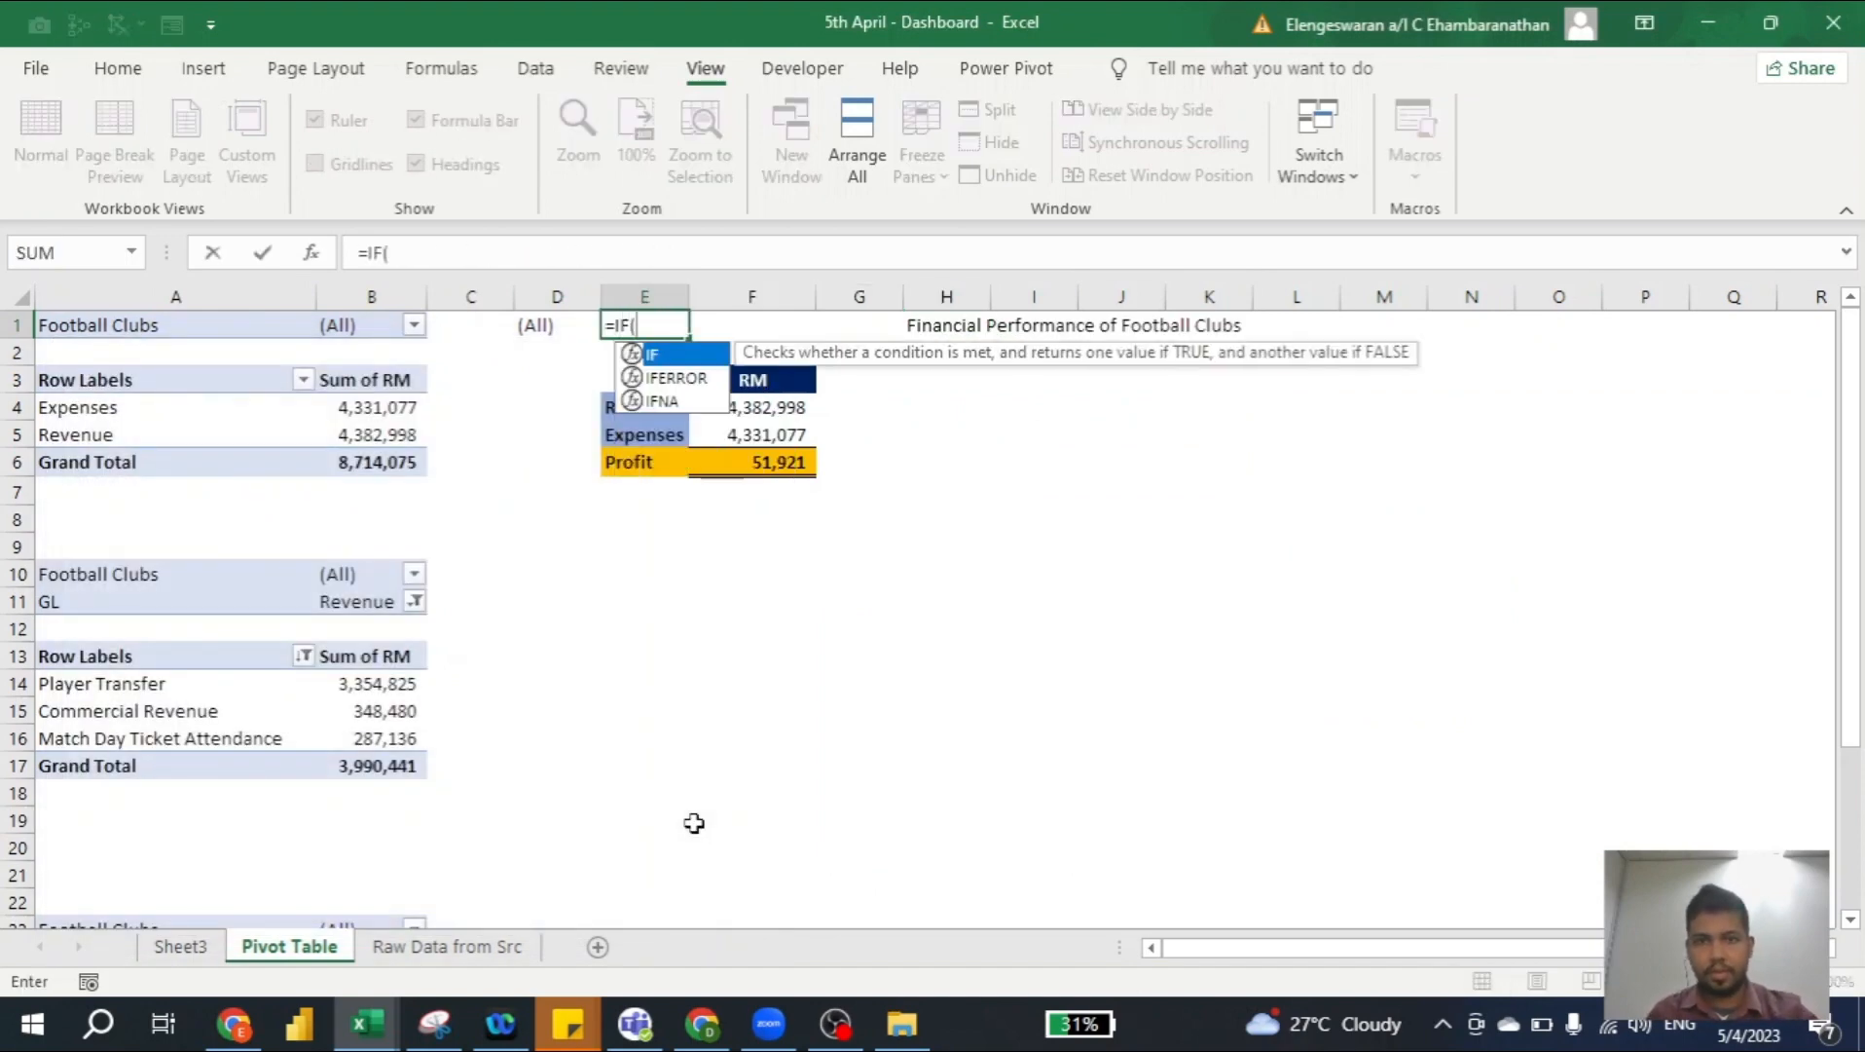
pyautogui.press('Left')
pyautogui.press('Left')
pyautogui.press('Left')
pyautogui.write('=')
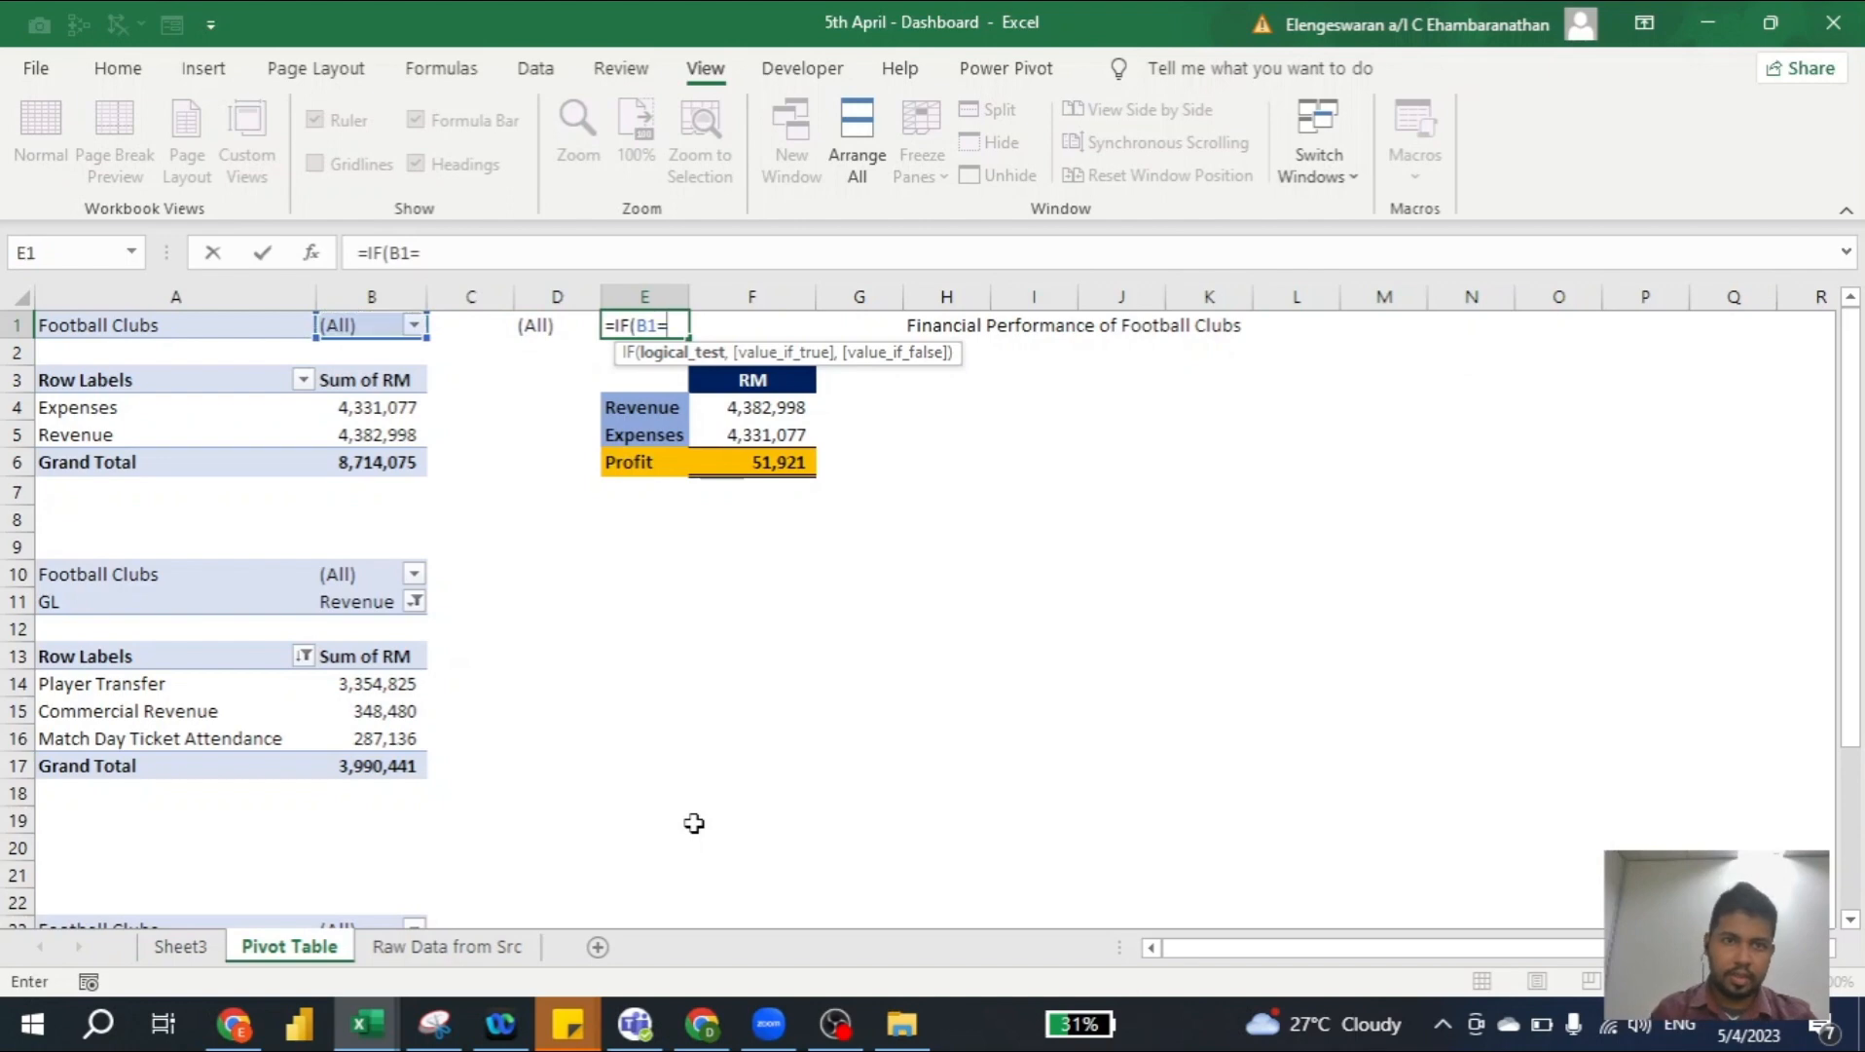
pyautogui.press('Left')
pyautogui.press('Left')
pyautogui.press('Right')
pyautogui.write(',')
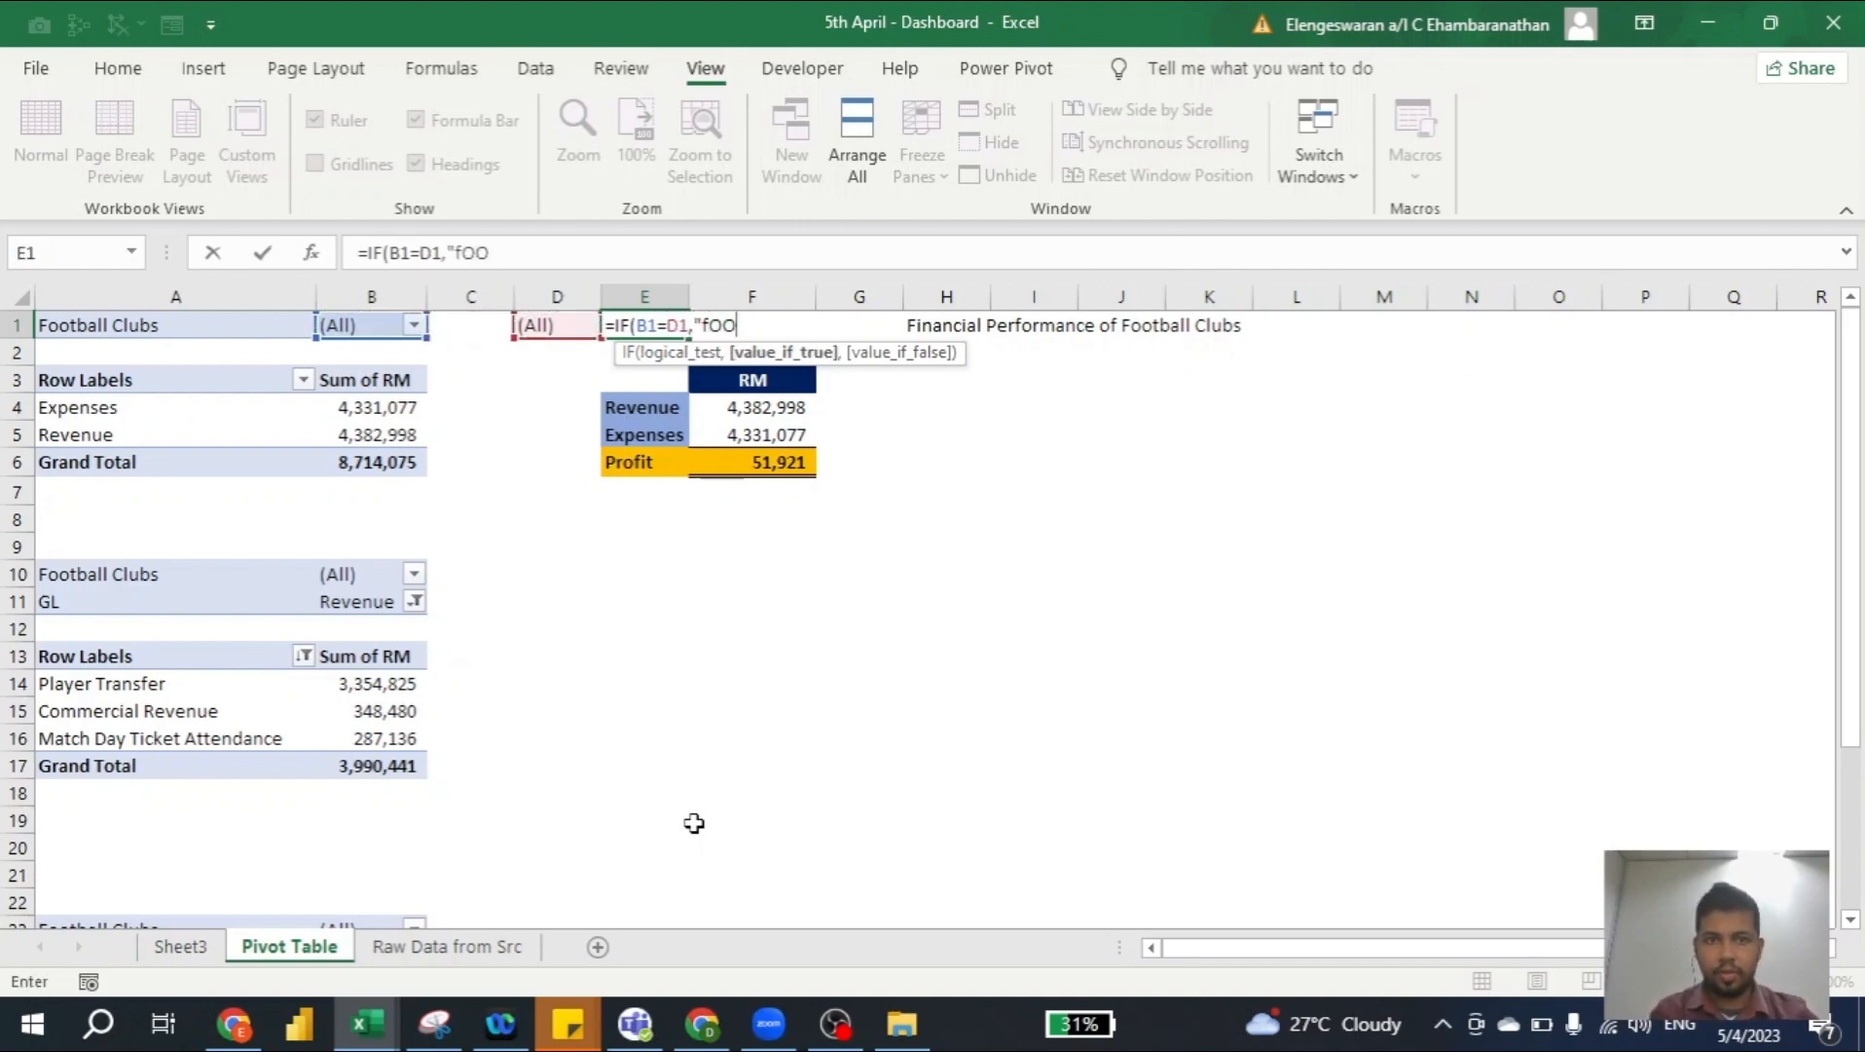
# Complete the E1 formula so it returns "Football Clubs" when the test is true and B1 otherwise
pyautogui.write('"fOO')
pyautogui.press('BackSpace')
pyautogui.press('BackSpace')
pyautogui.press('BackSpace')
pyautogui.write('Football')
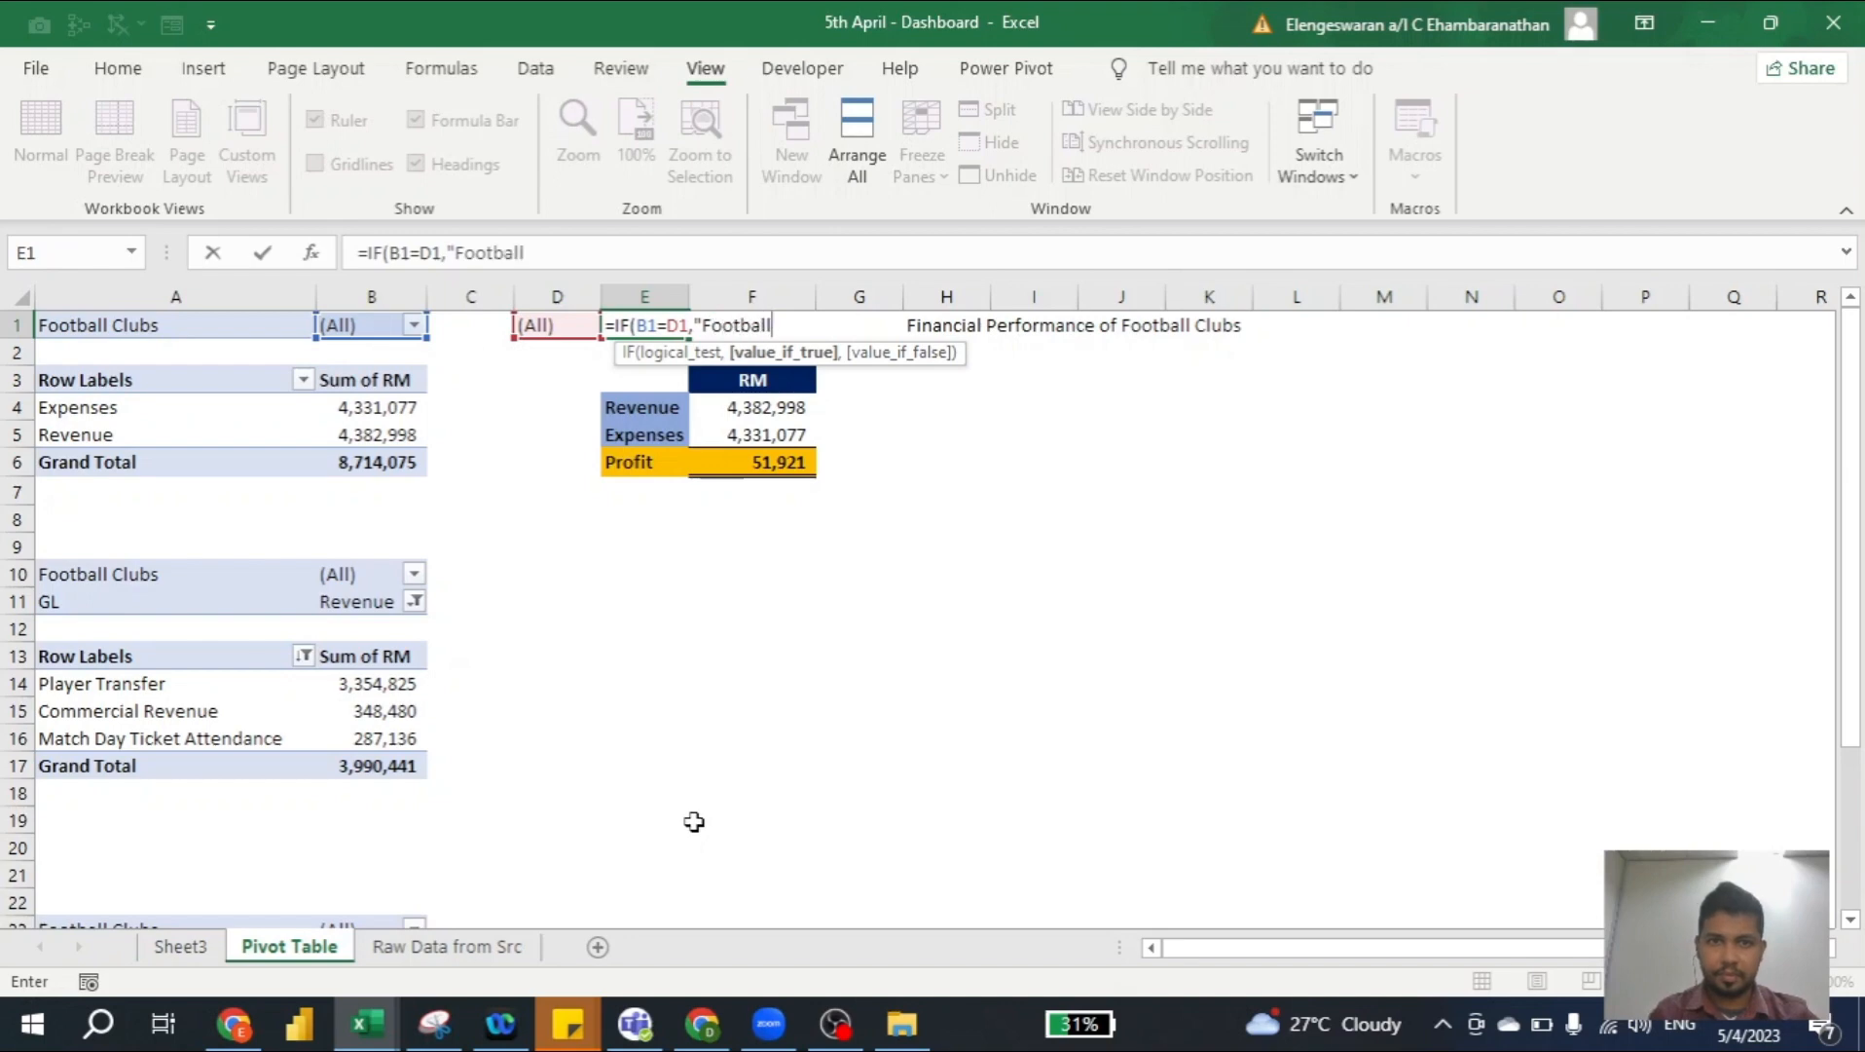
pyautogui.write(' Clubs')
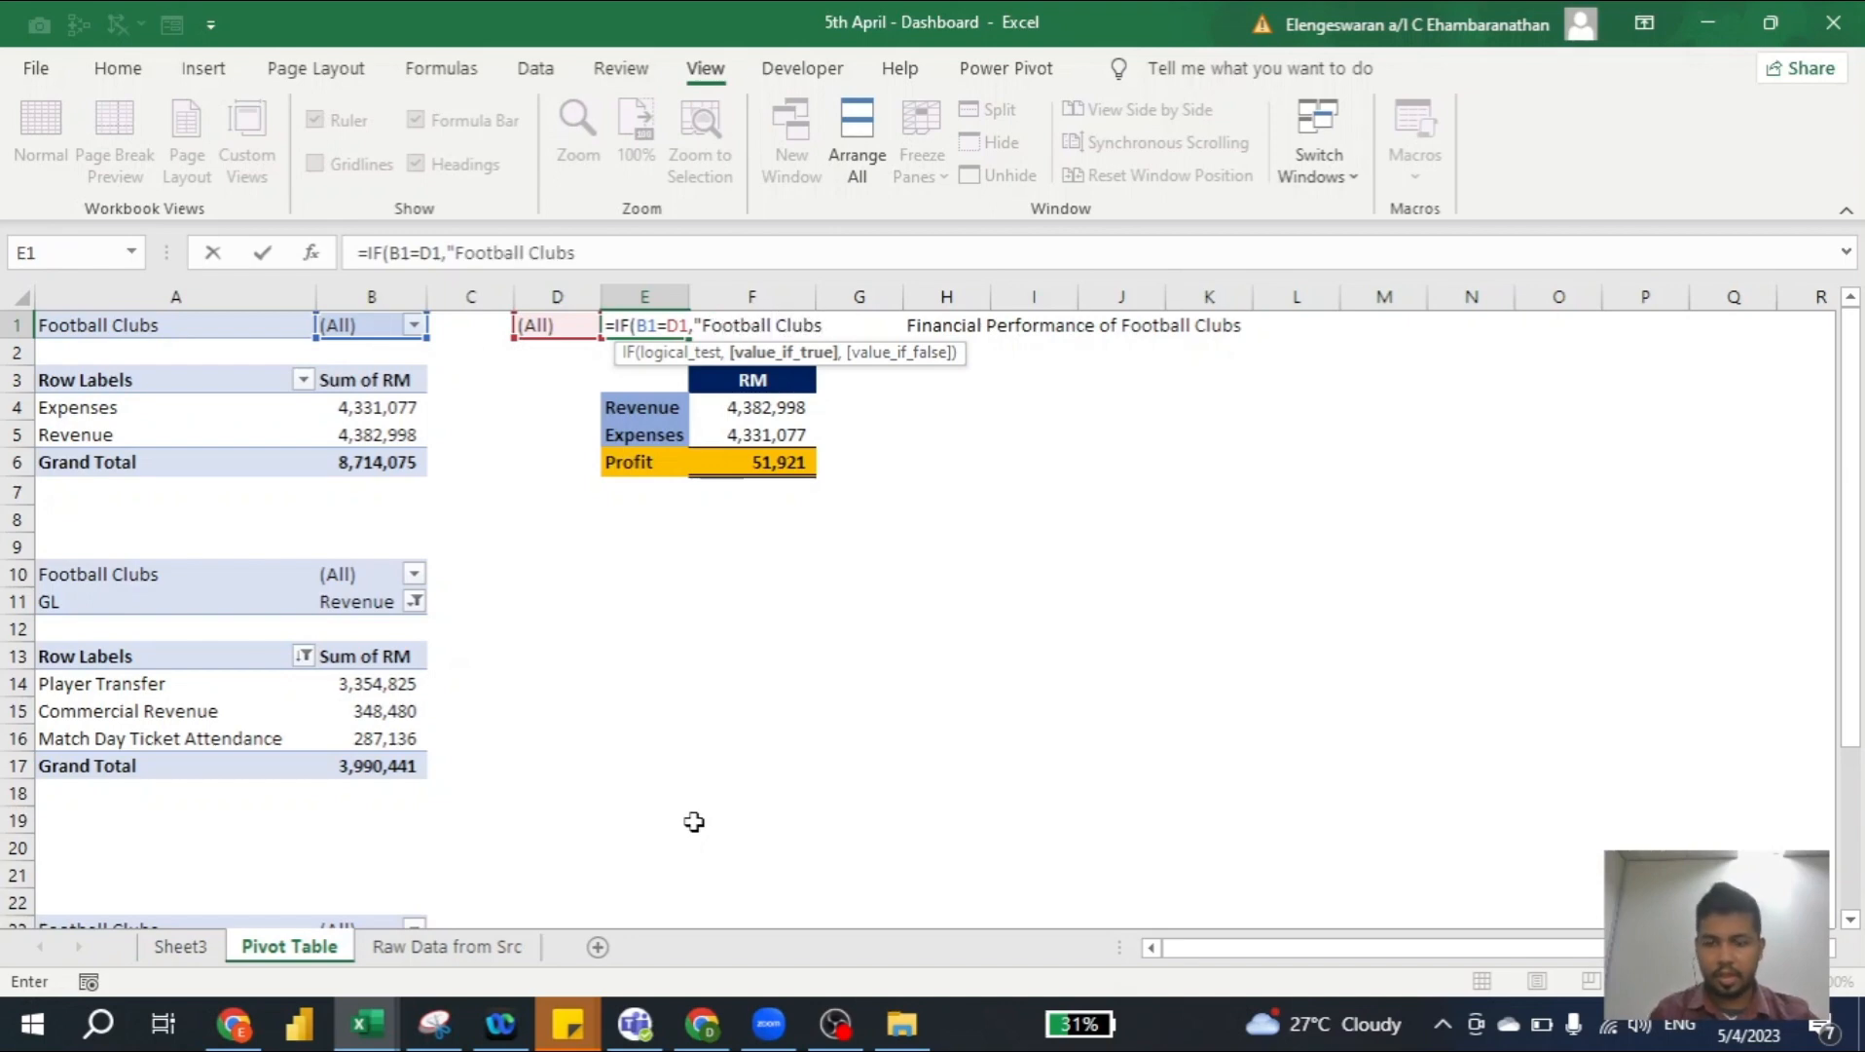
pyautogui.write('",')
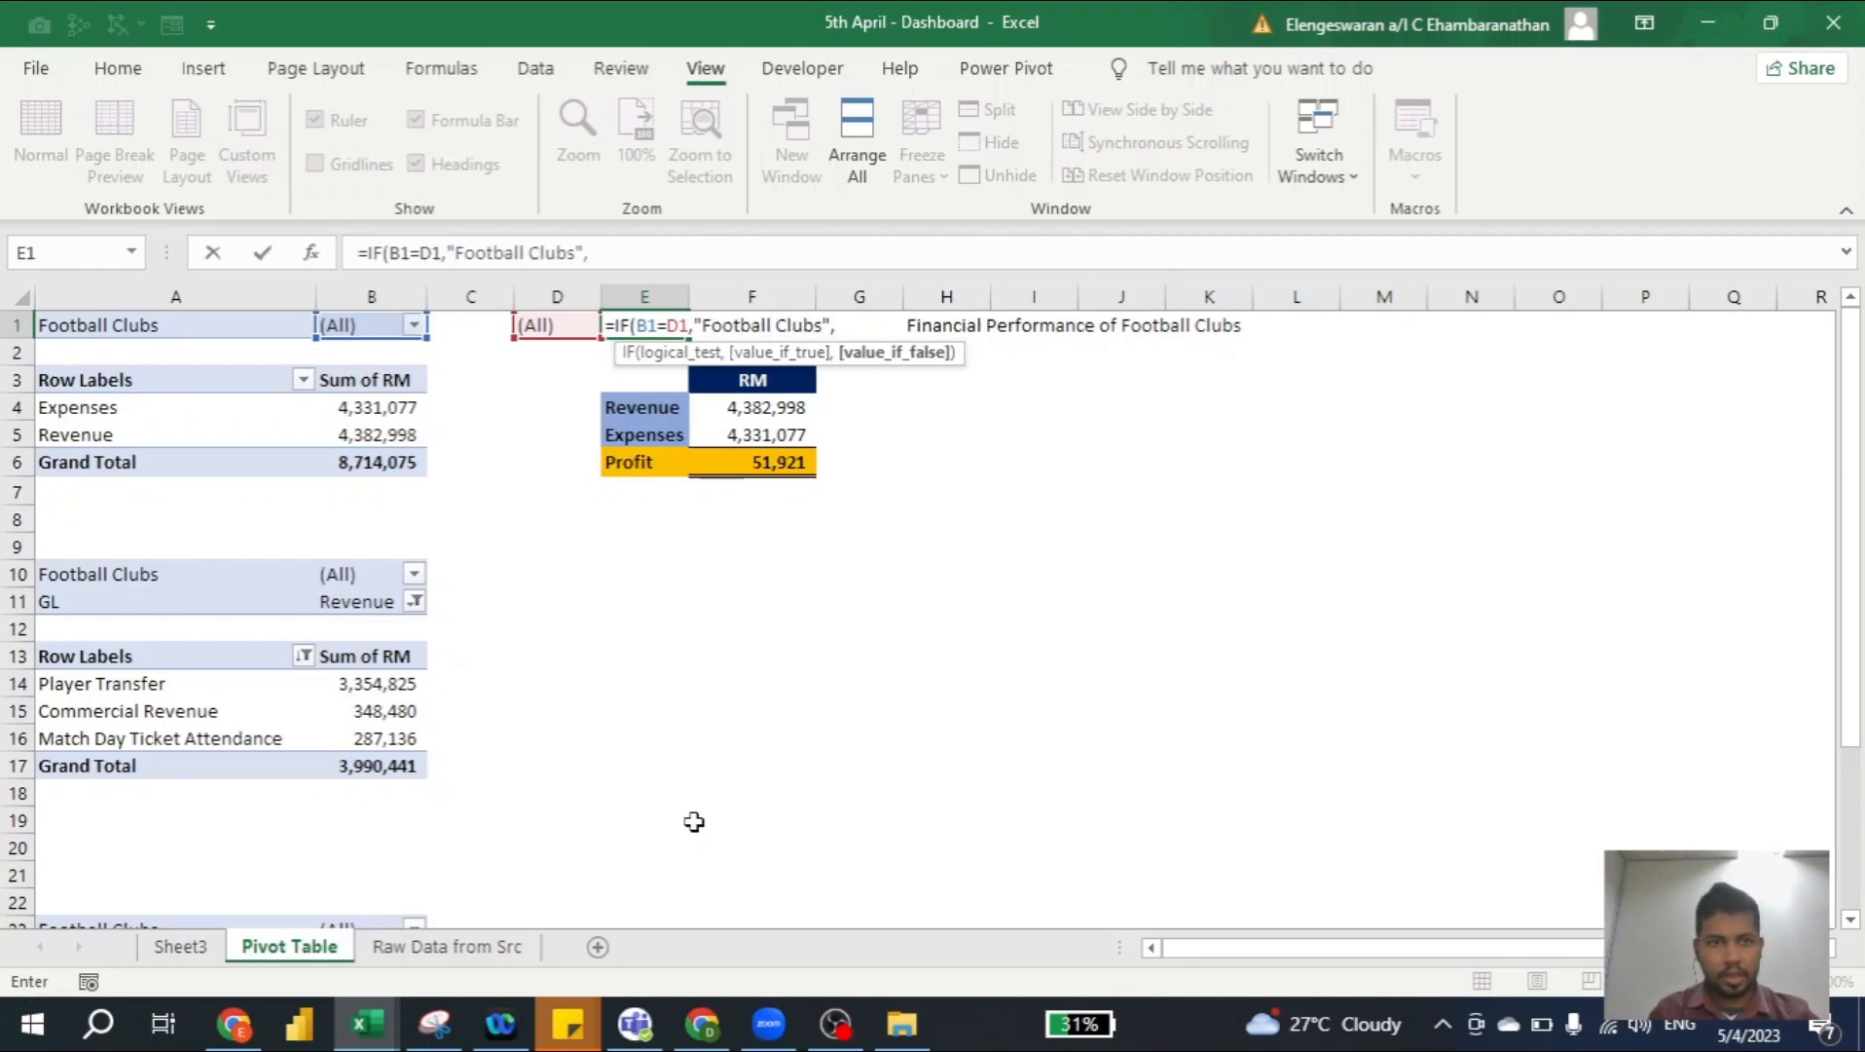
pyautogui.click(354, 325)
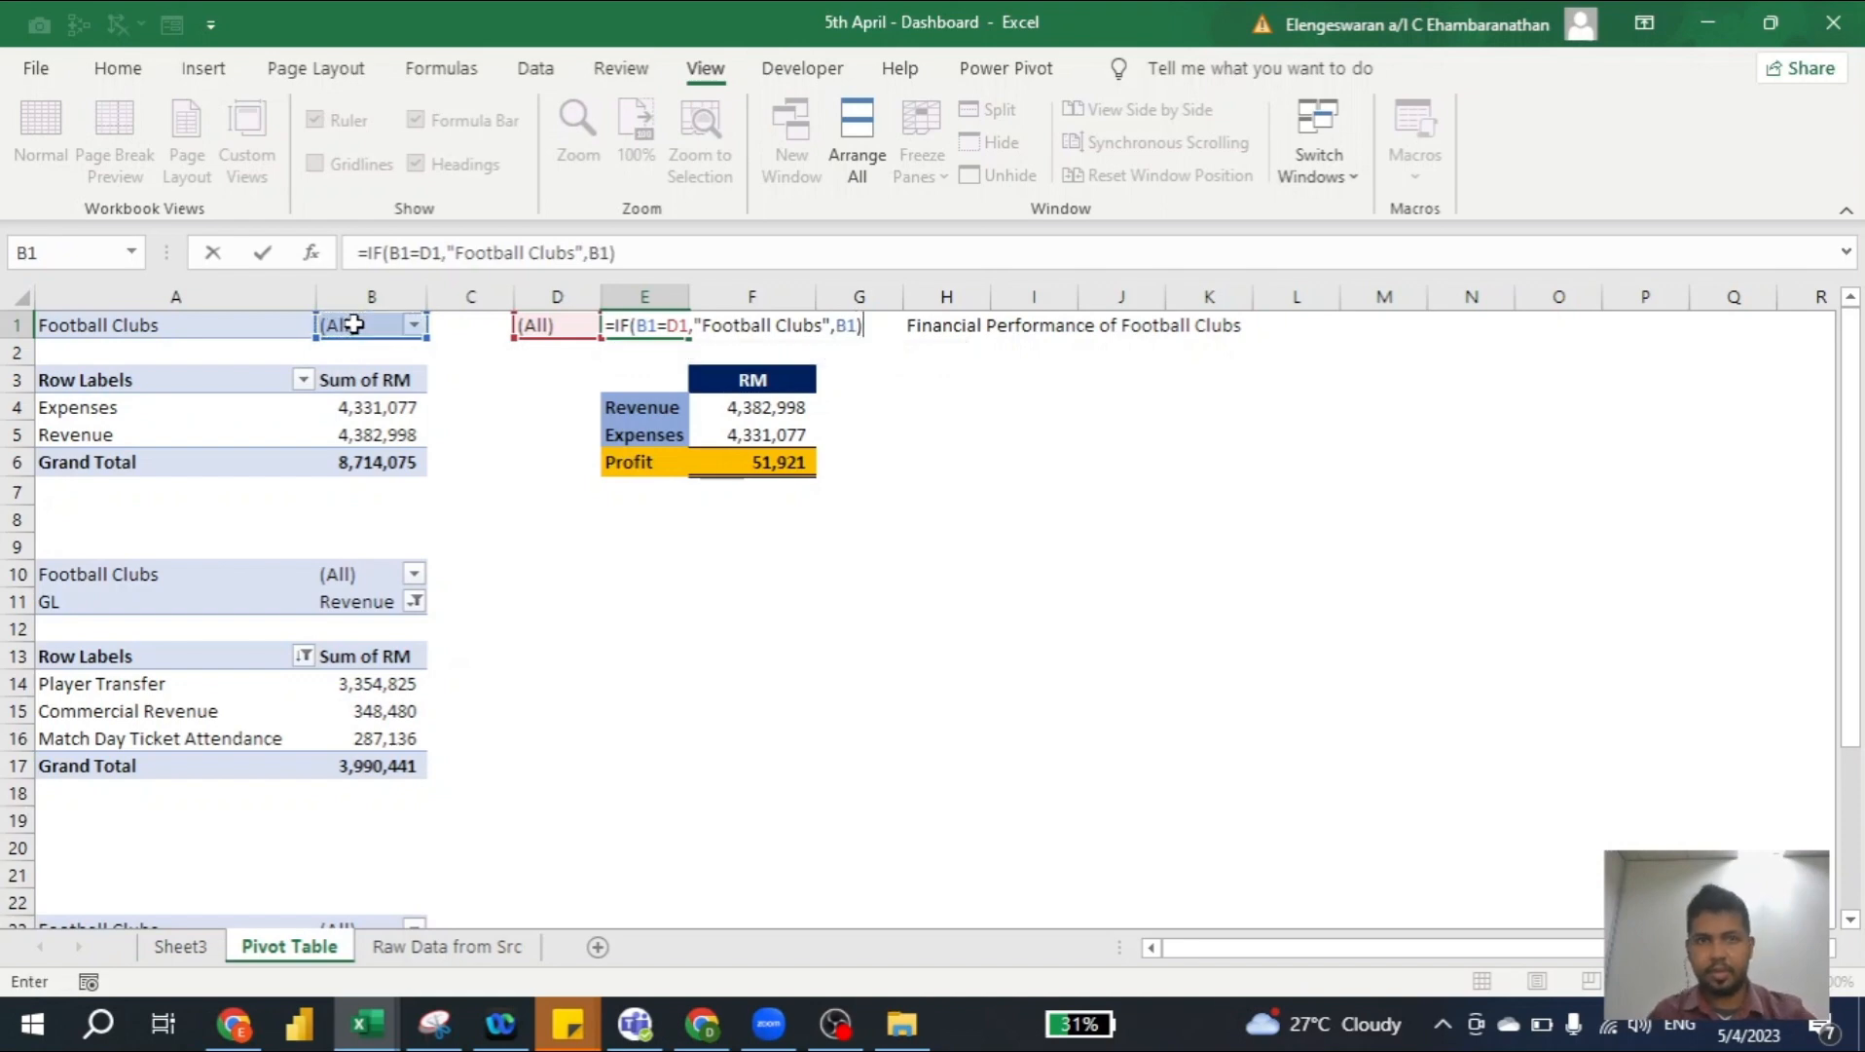
pyautogui.press('Return')
# Turn the title text in H1 into the formula ="Financial Performance of "&E1
pyautogui.press('Up')
pyautogui.press('Right')
pyautogui.press('Right')
pyautogui.press('Right')
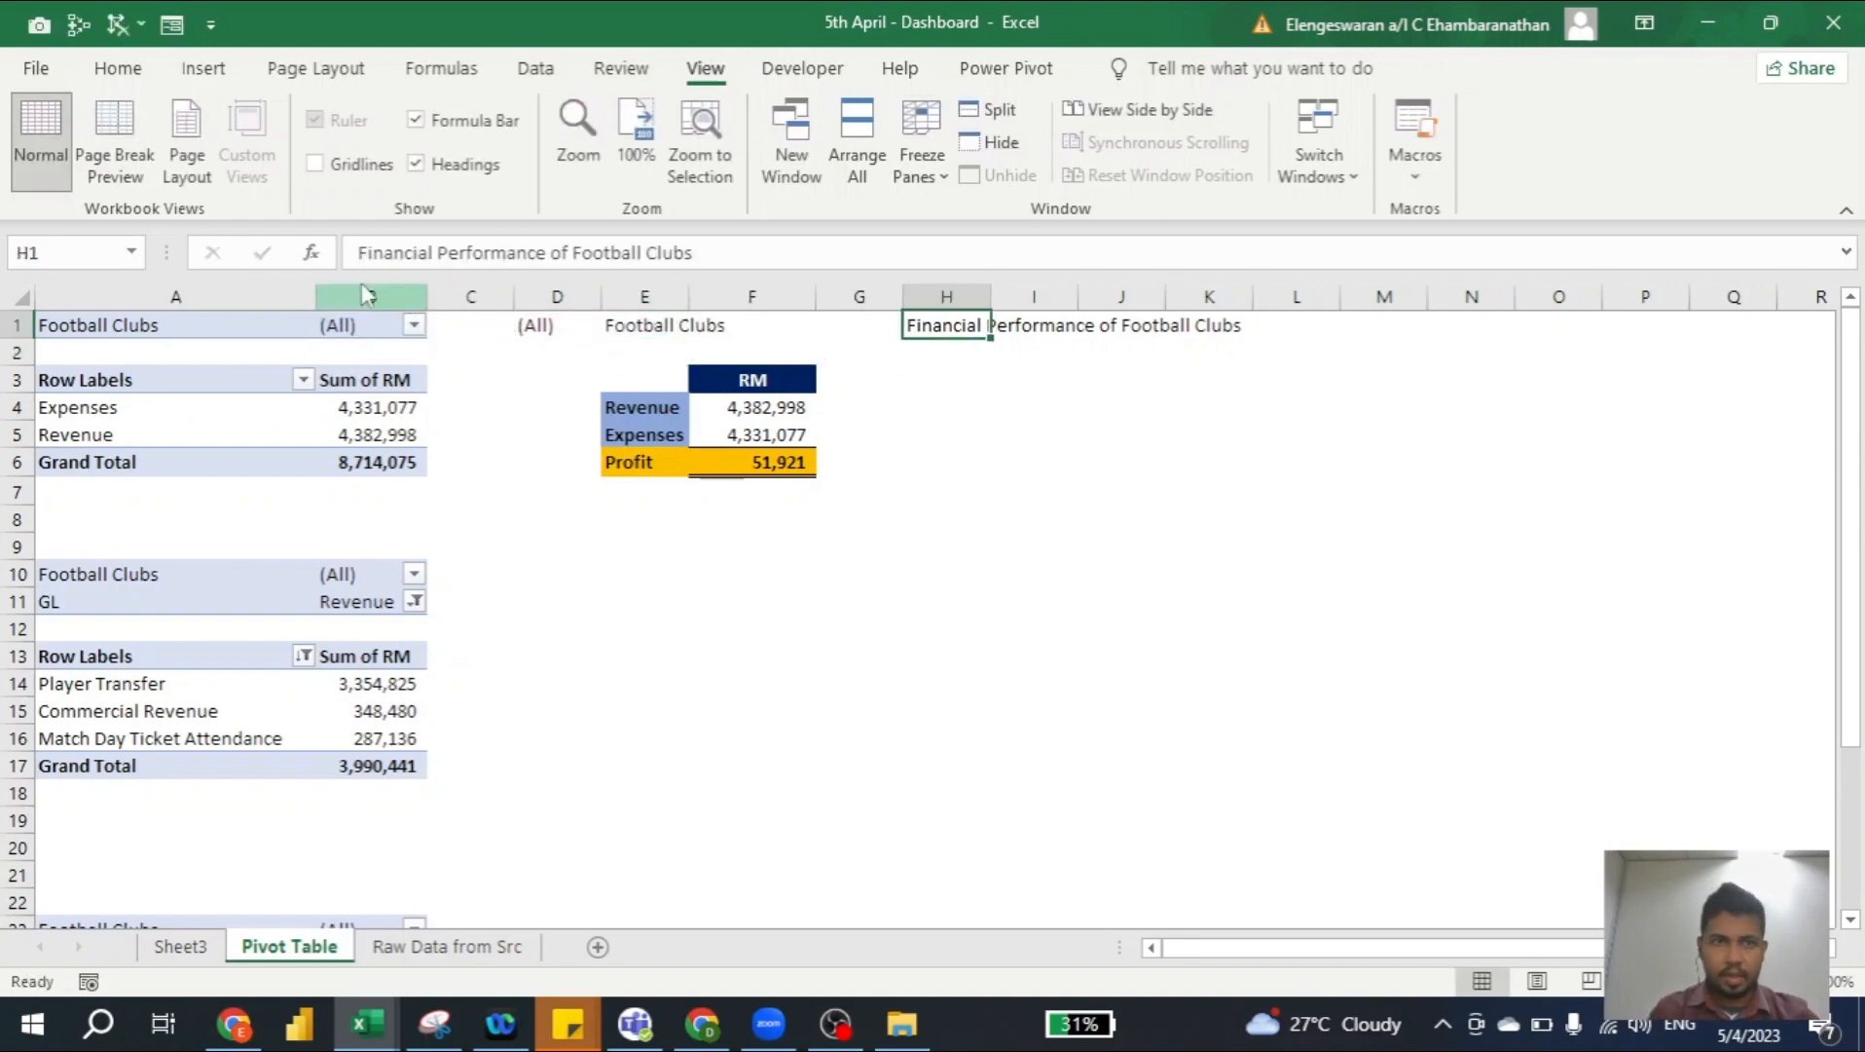
pyautogui.press('F2')
pyautogui.press('Home')
pyautogui.write('=')
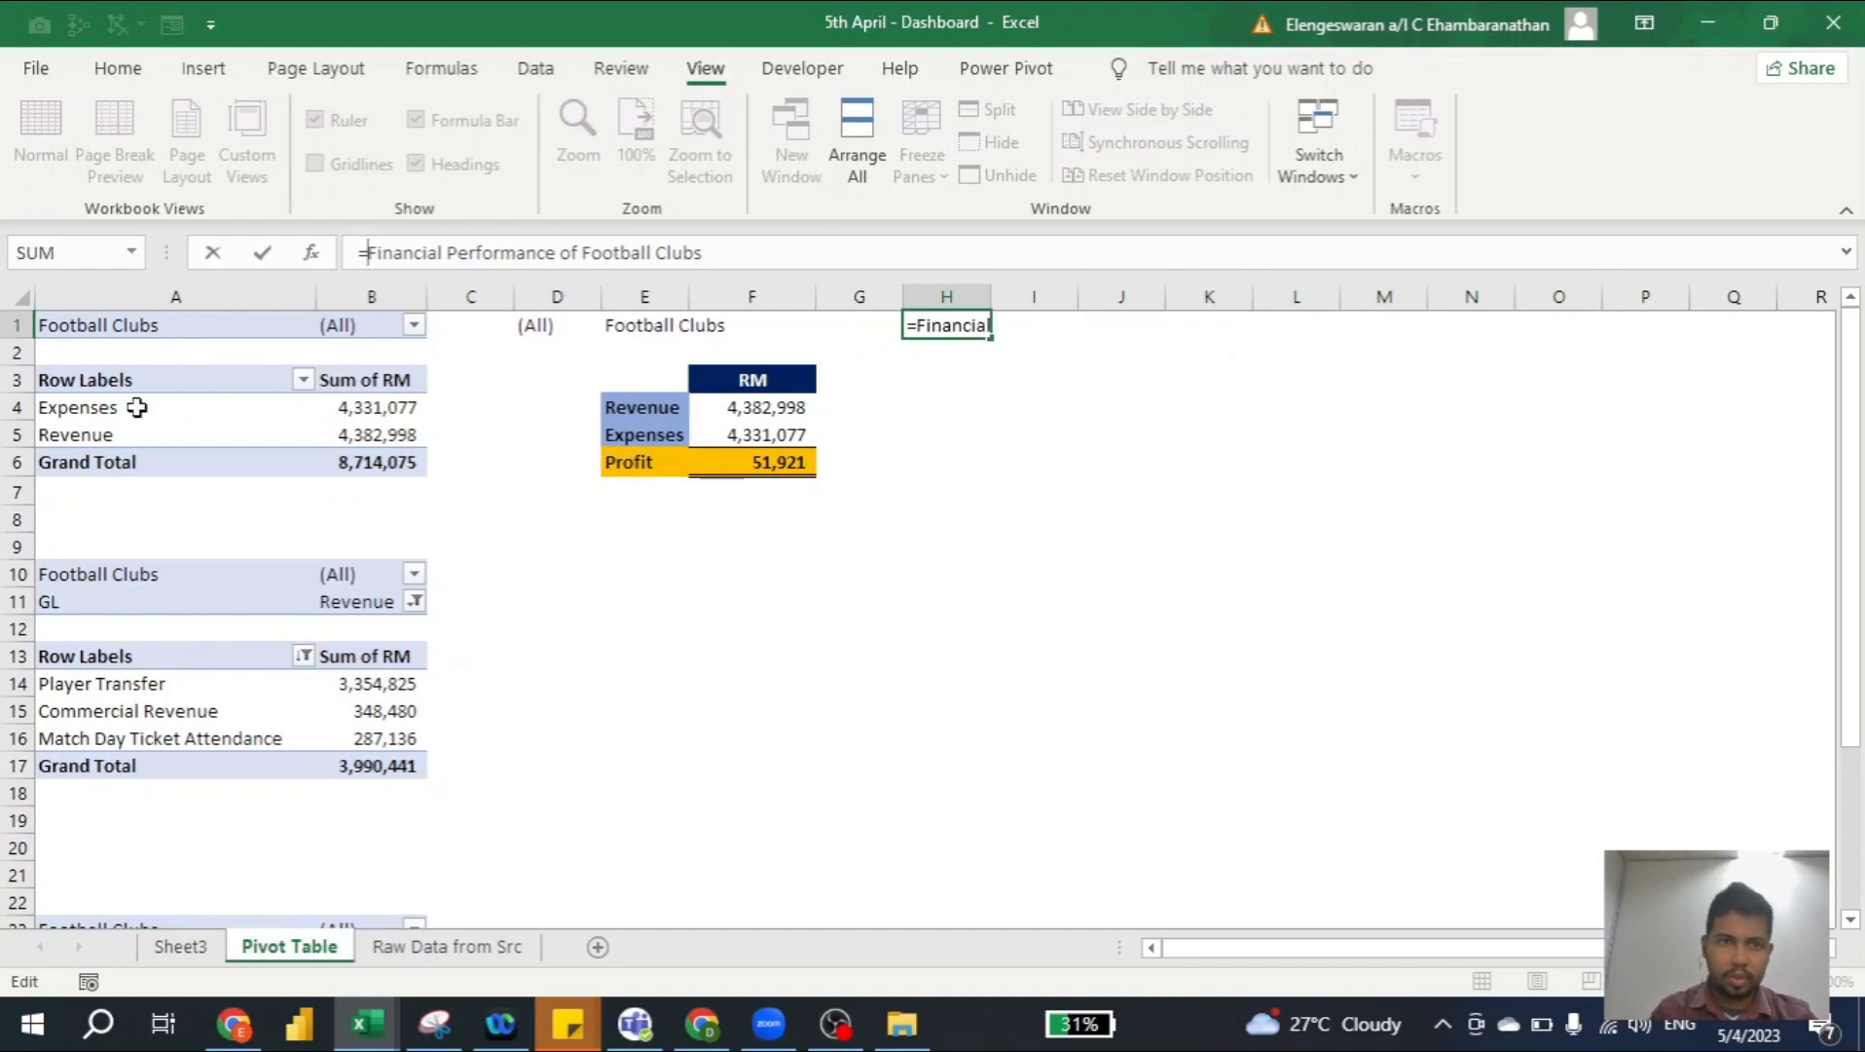
pyautogui.write('"')
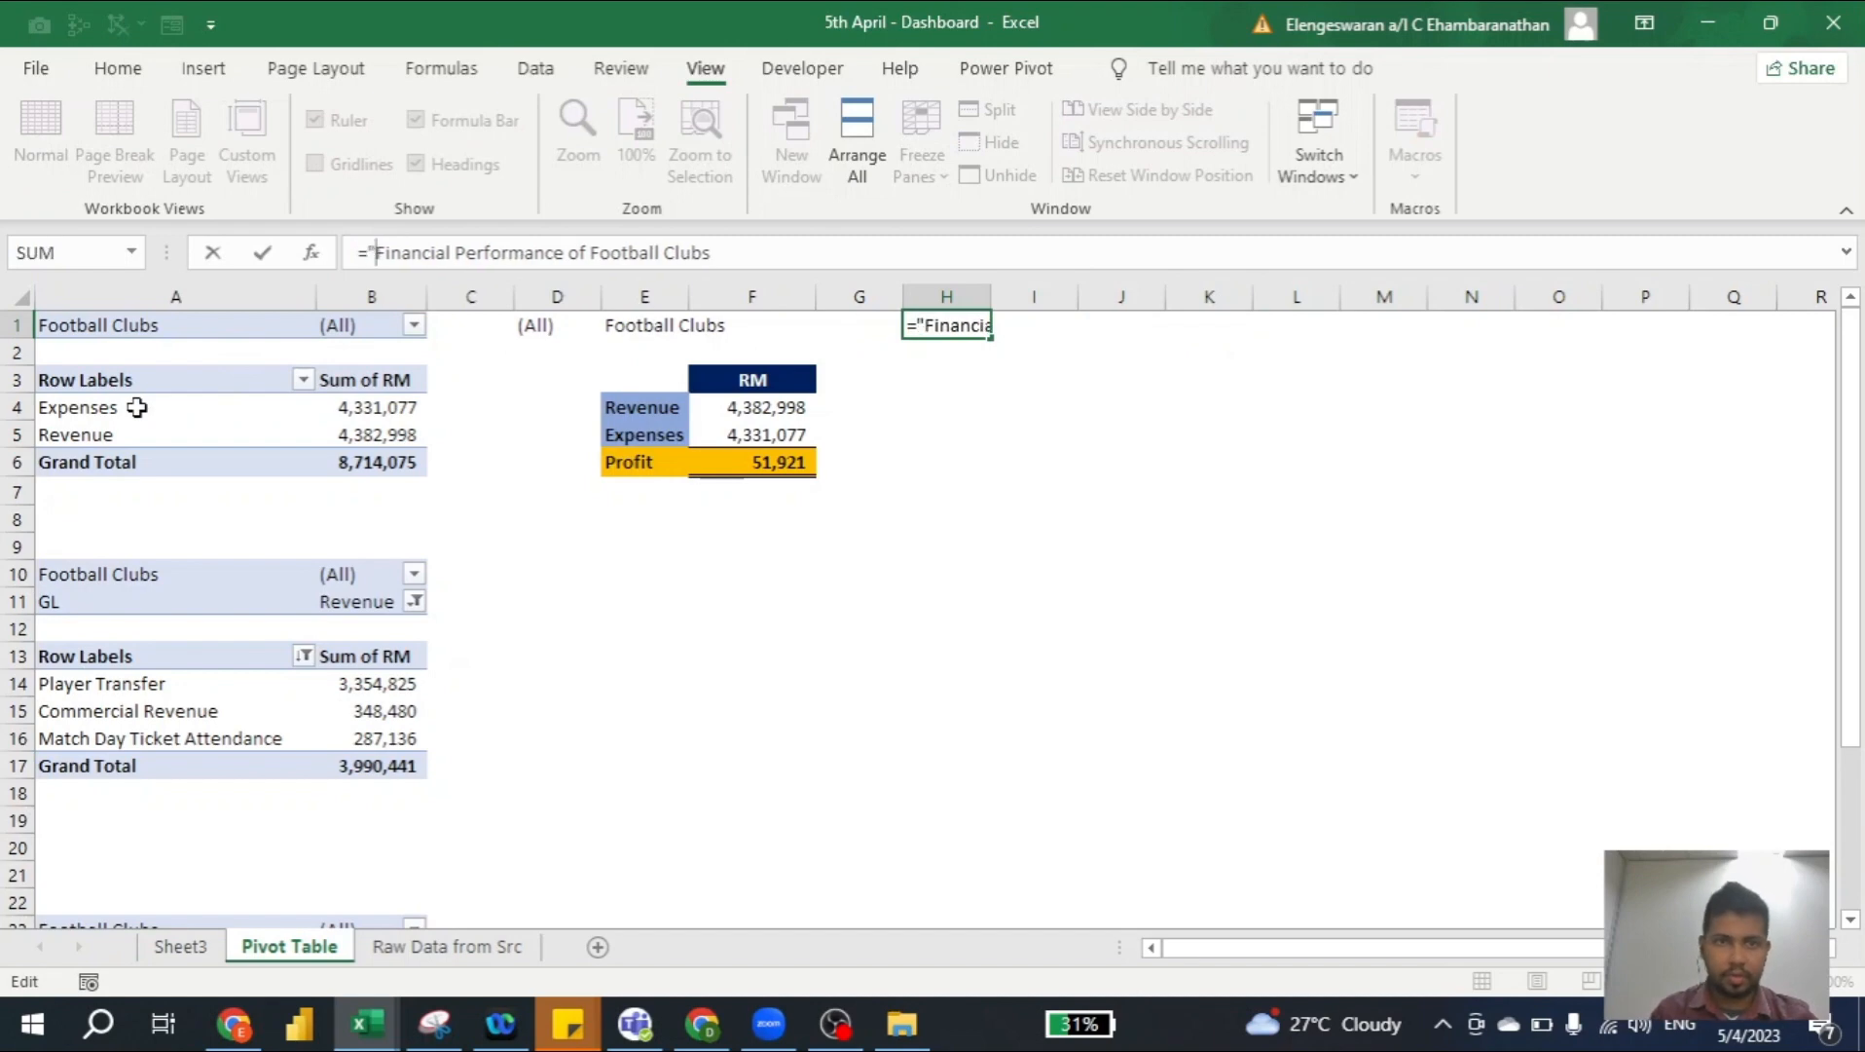
pyautogui.click(593, 255)
pyautogui.write('"')
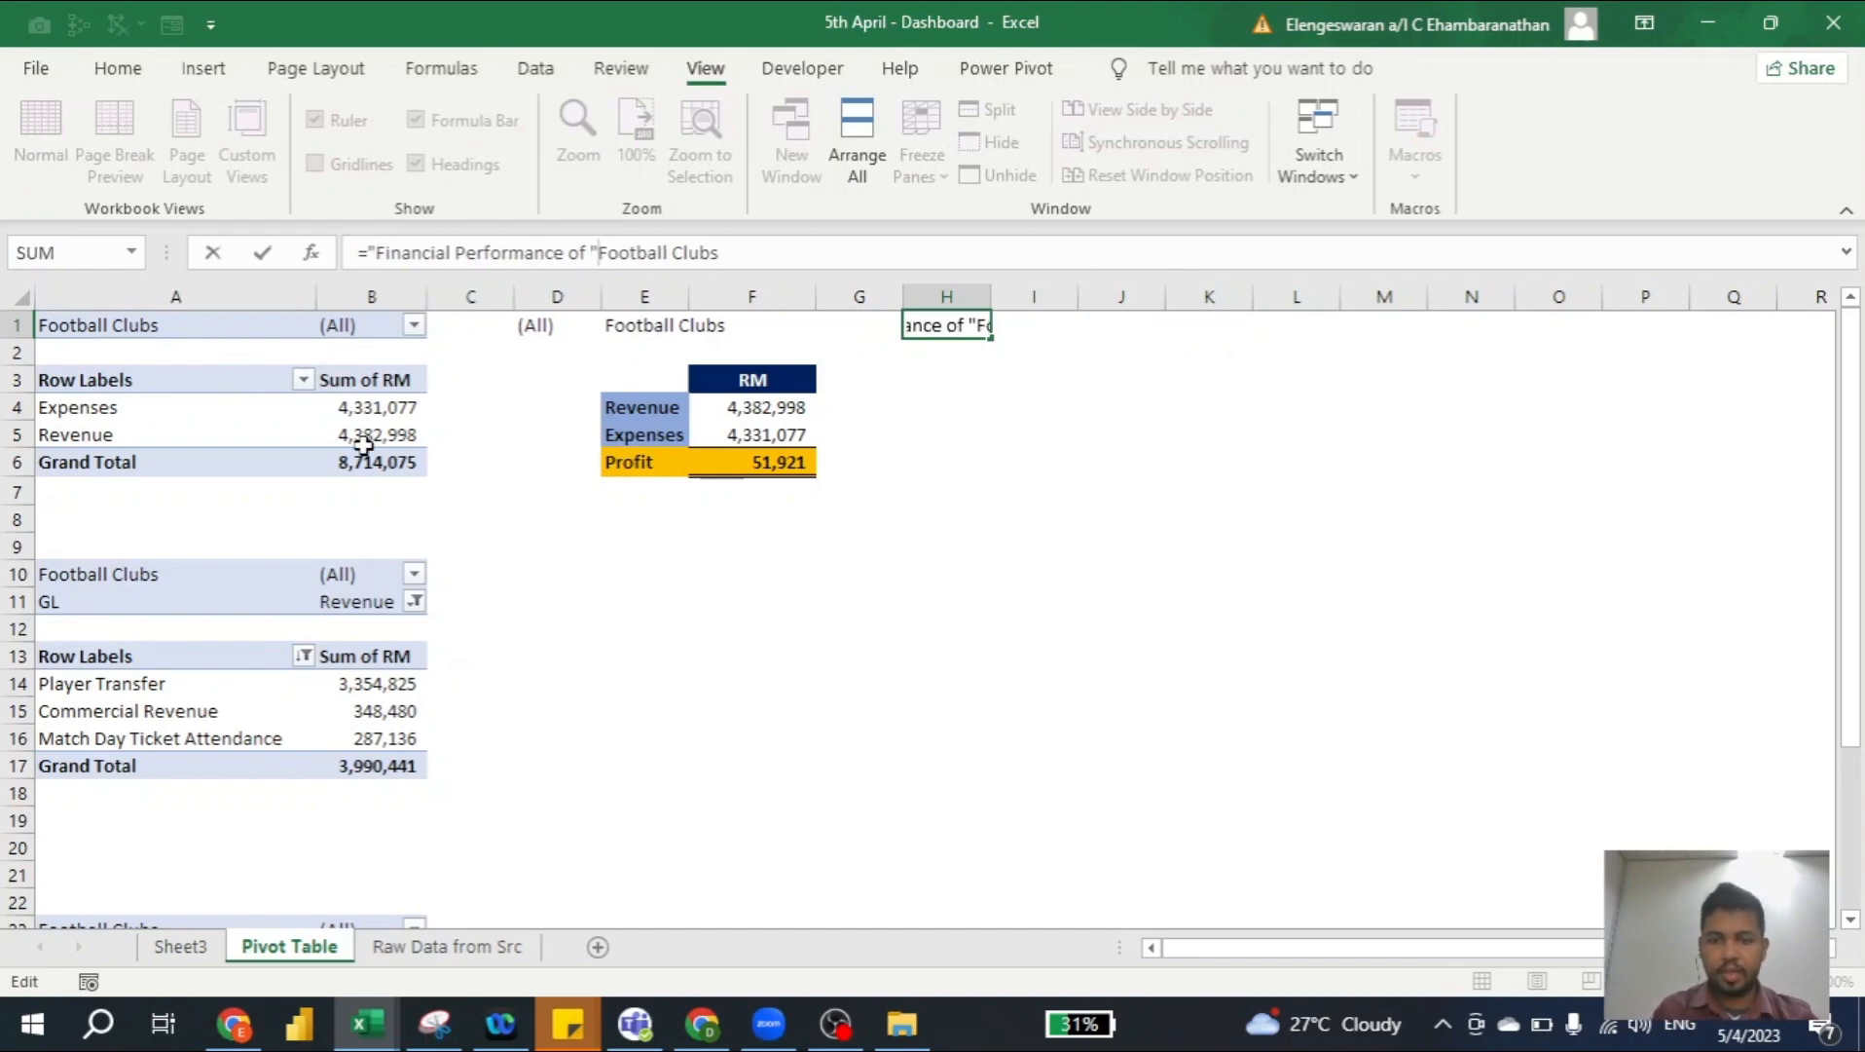
pyautogui.write('&')
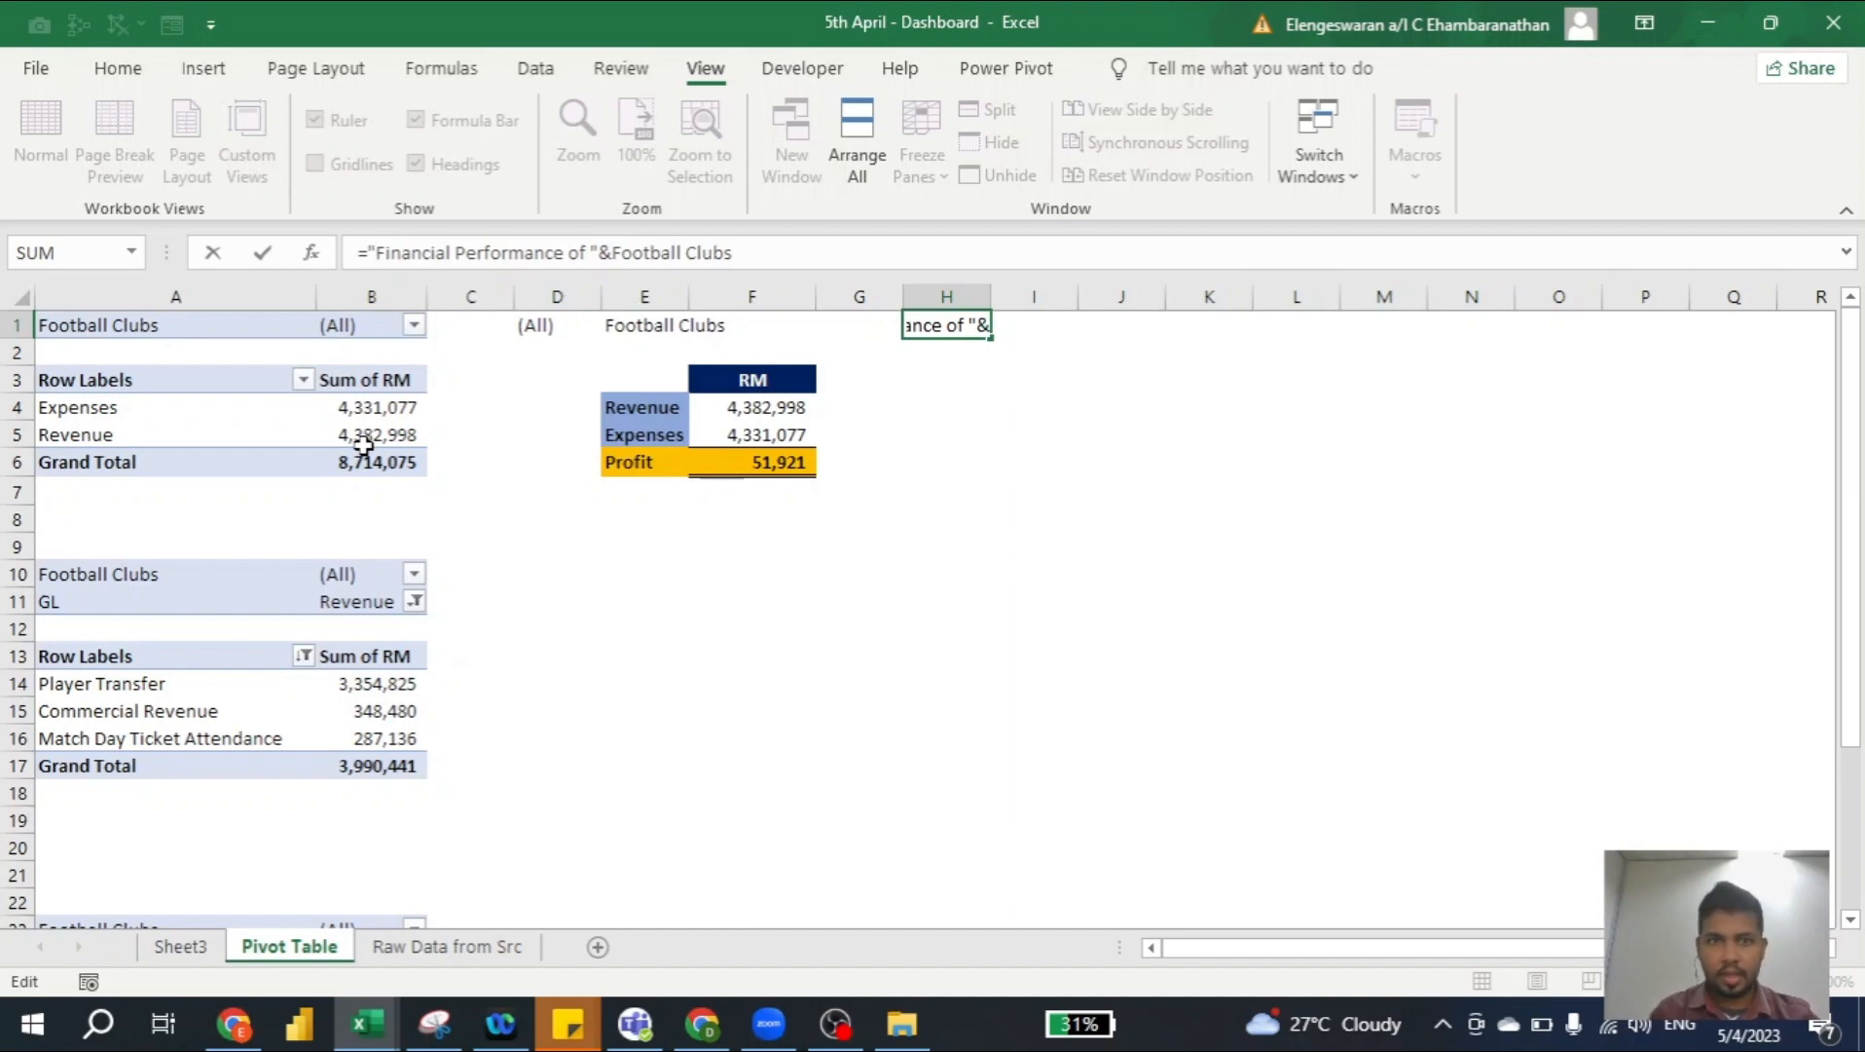
pyautogui.moveTo(778, 261); pyautogui.dragTo(616, 255)
pyautogui.press('BackSpace')
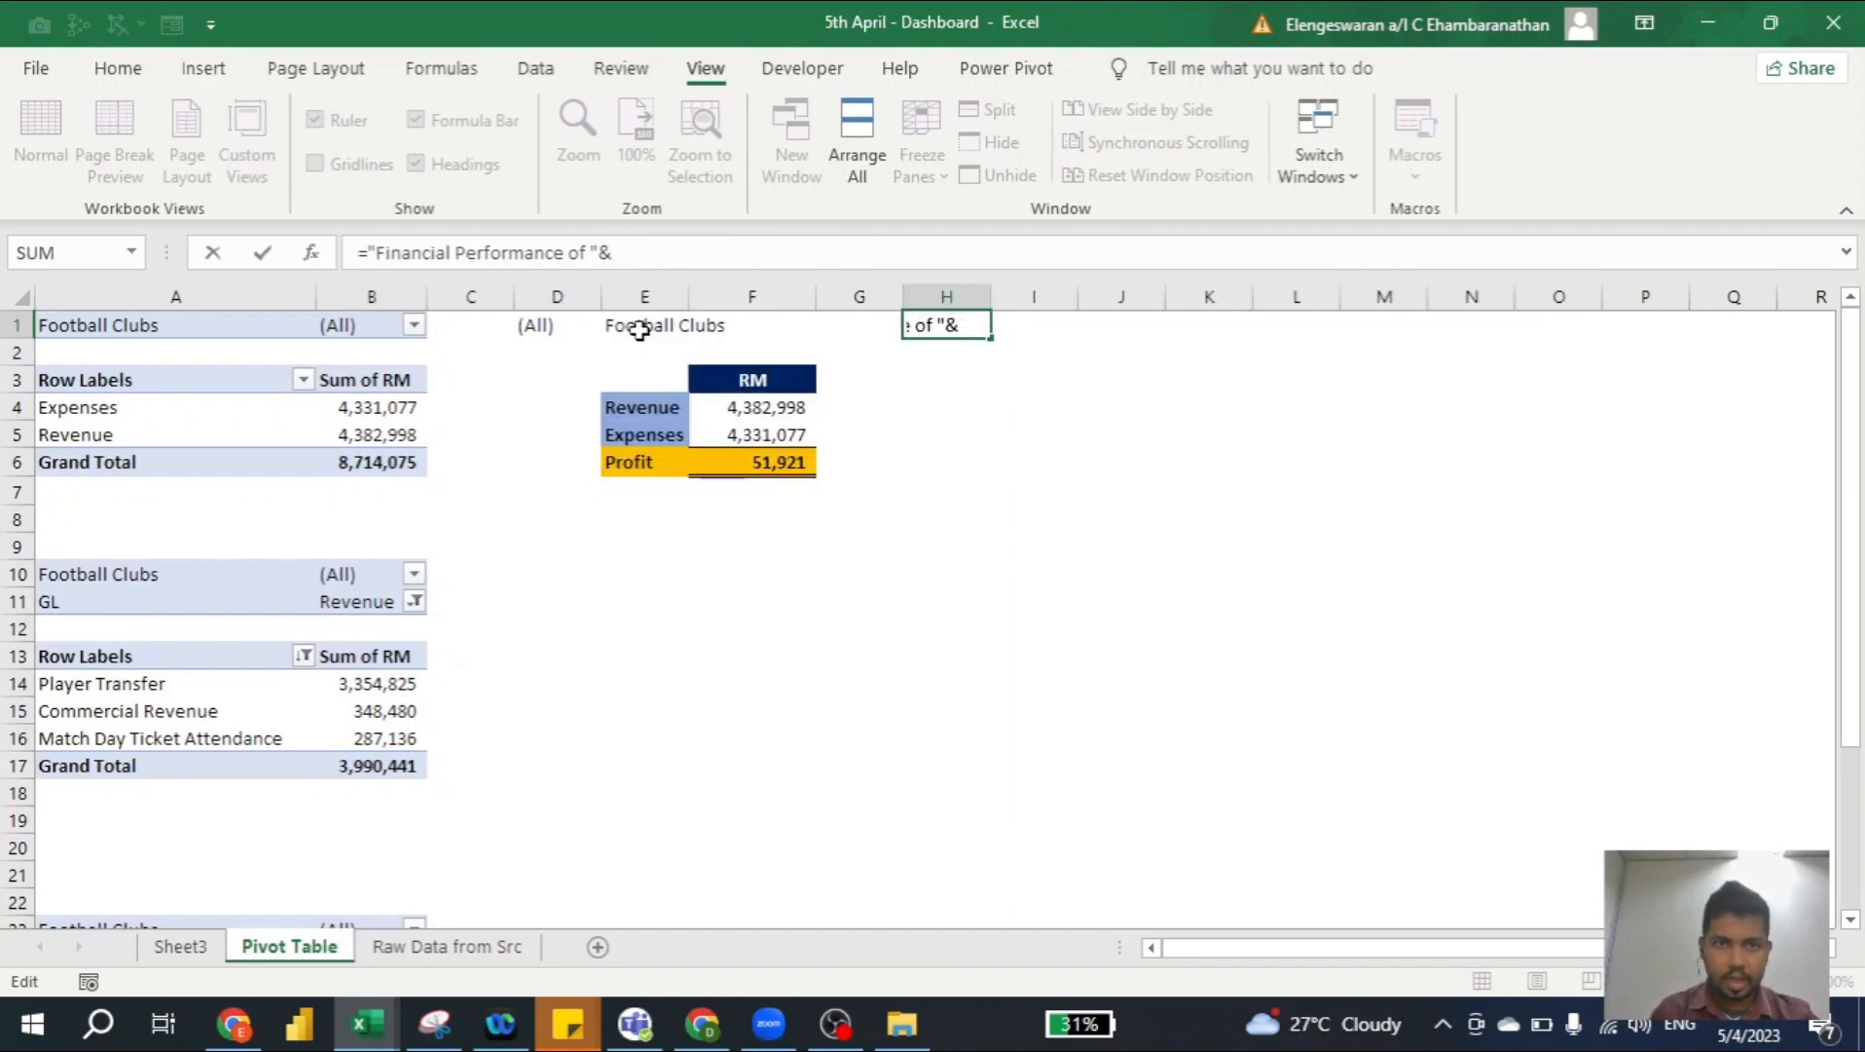
pyautogui.click(640, 326)
pyautogui.press('Return')
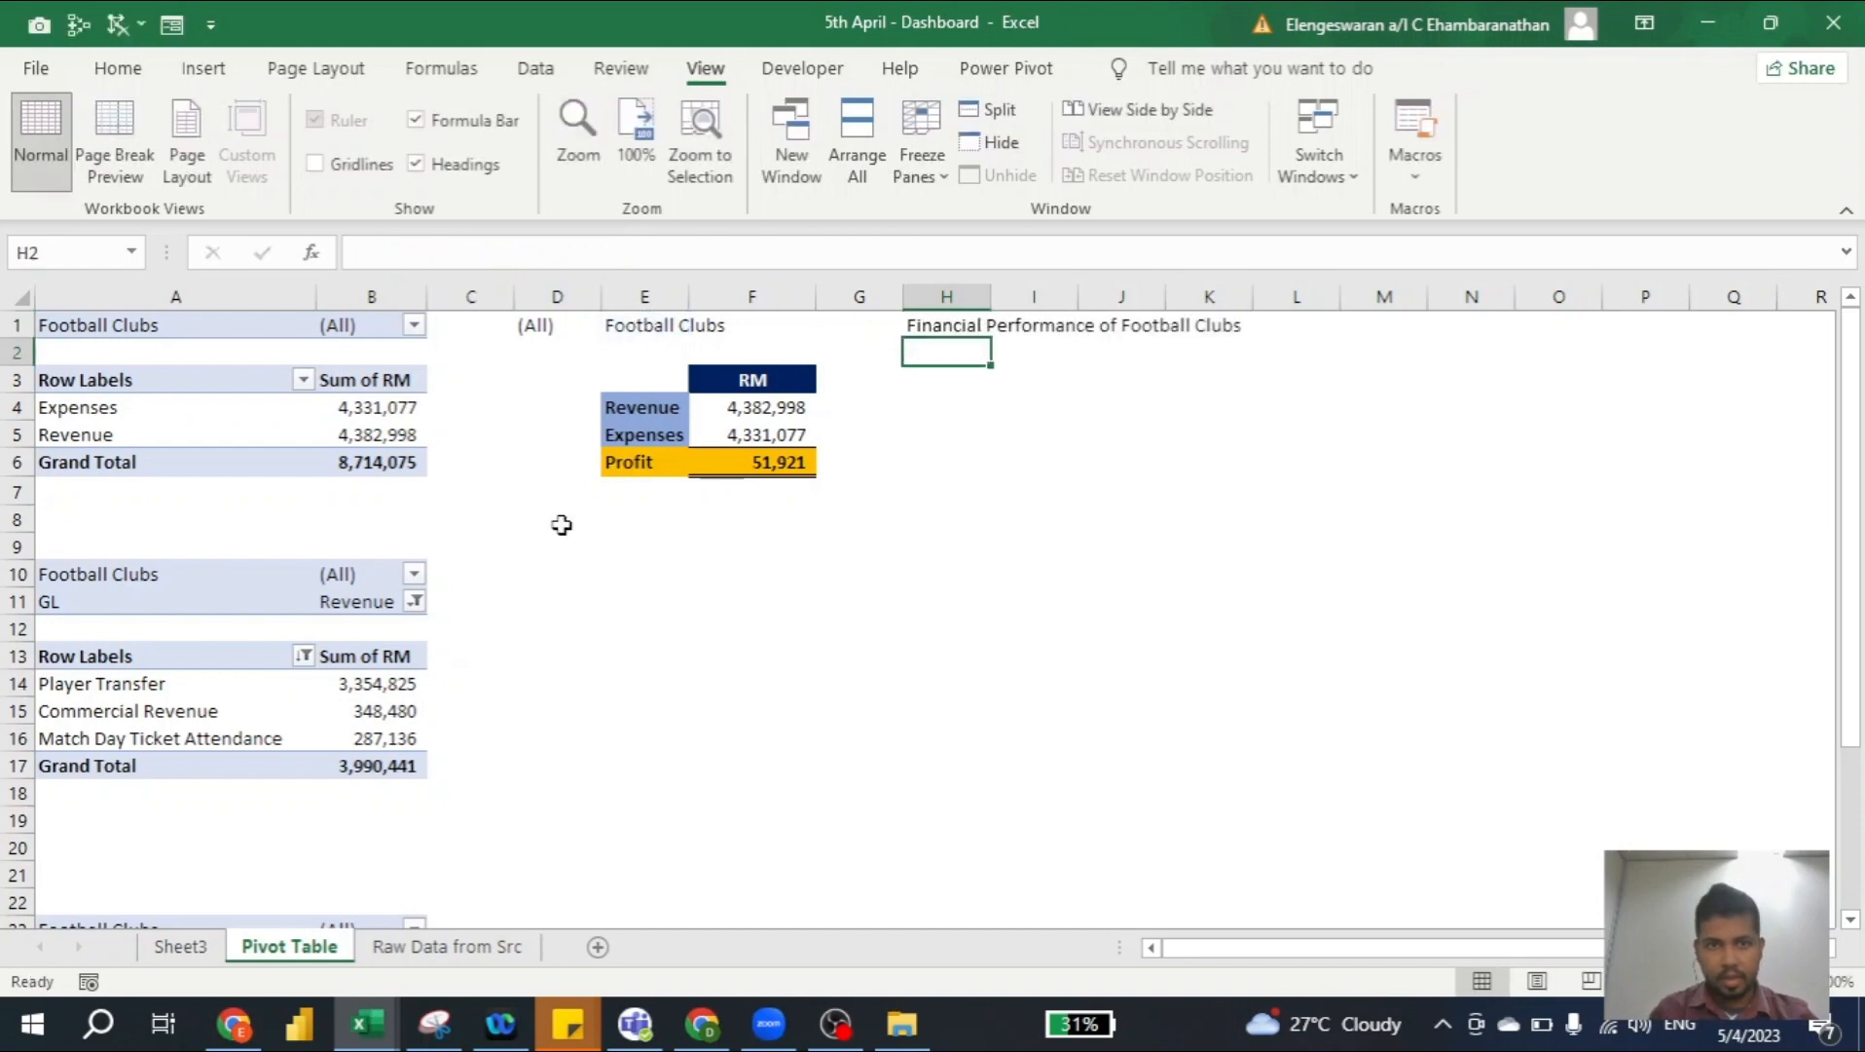
# Link the title cell A1 on Sheet3 to H1 of the Pivot Table sheet with a direct cell reference
pyautogui.click(181, 946)
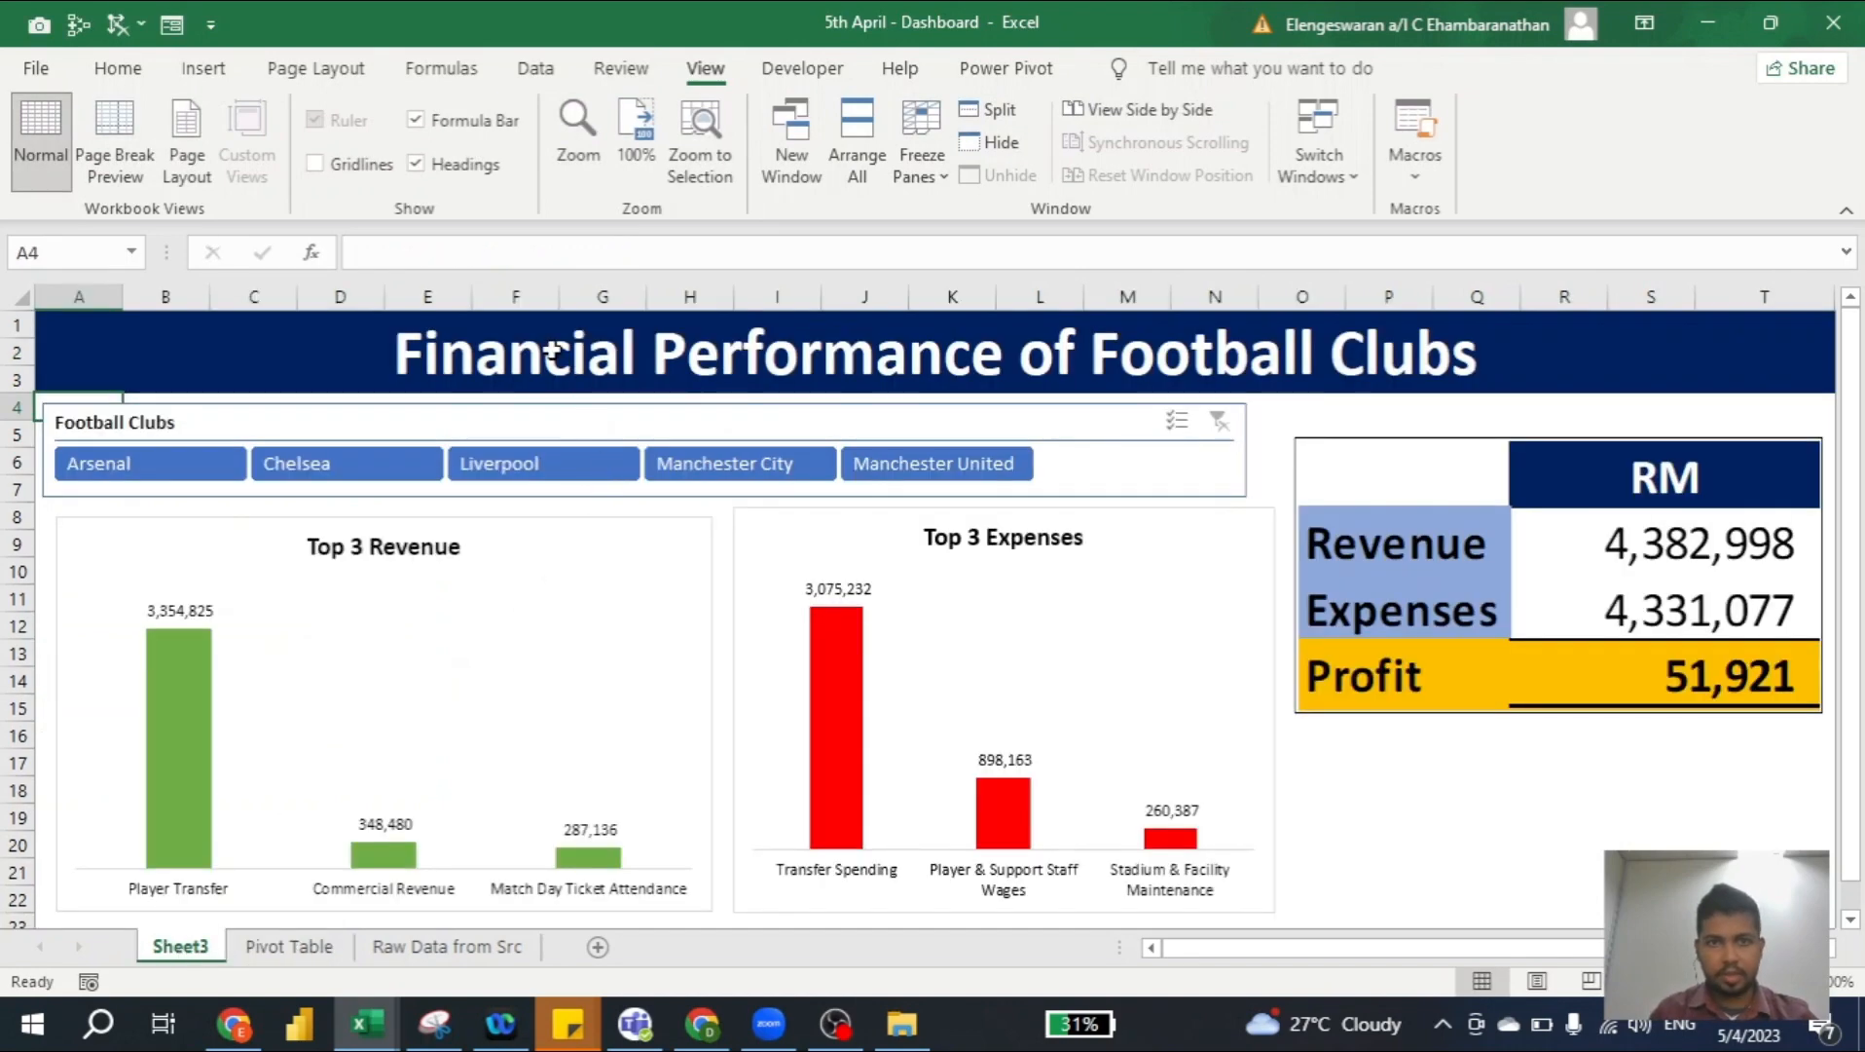
pyautogui.click(551, 352)
pyautogui.write('=')
pyautogui.hotkey('ctrl', 'pagedown')
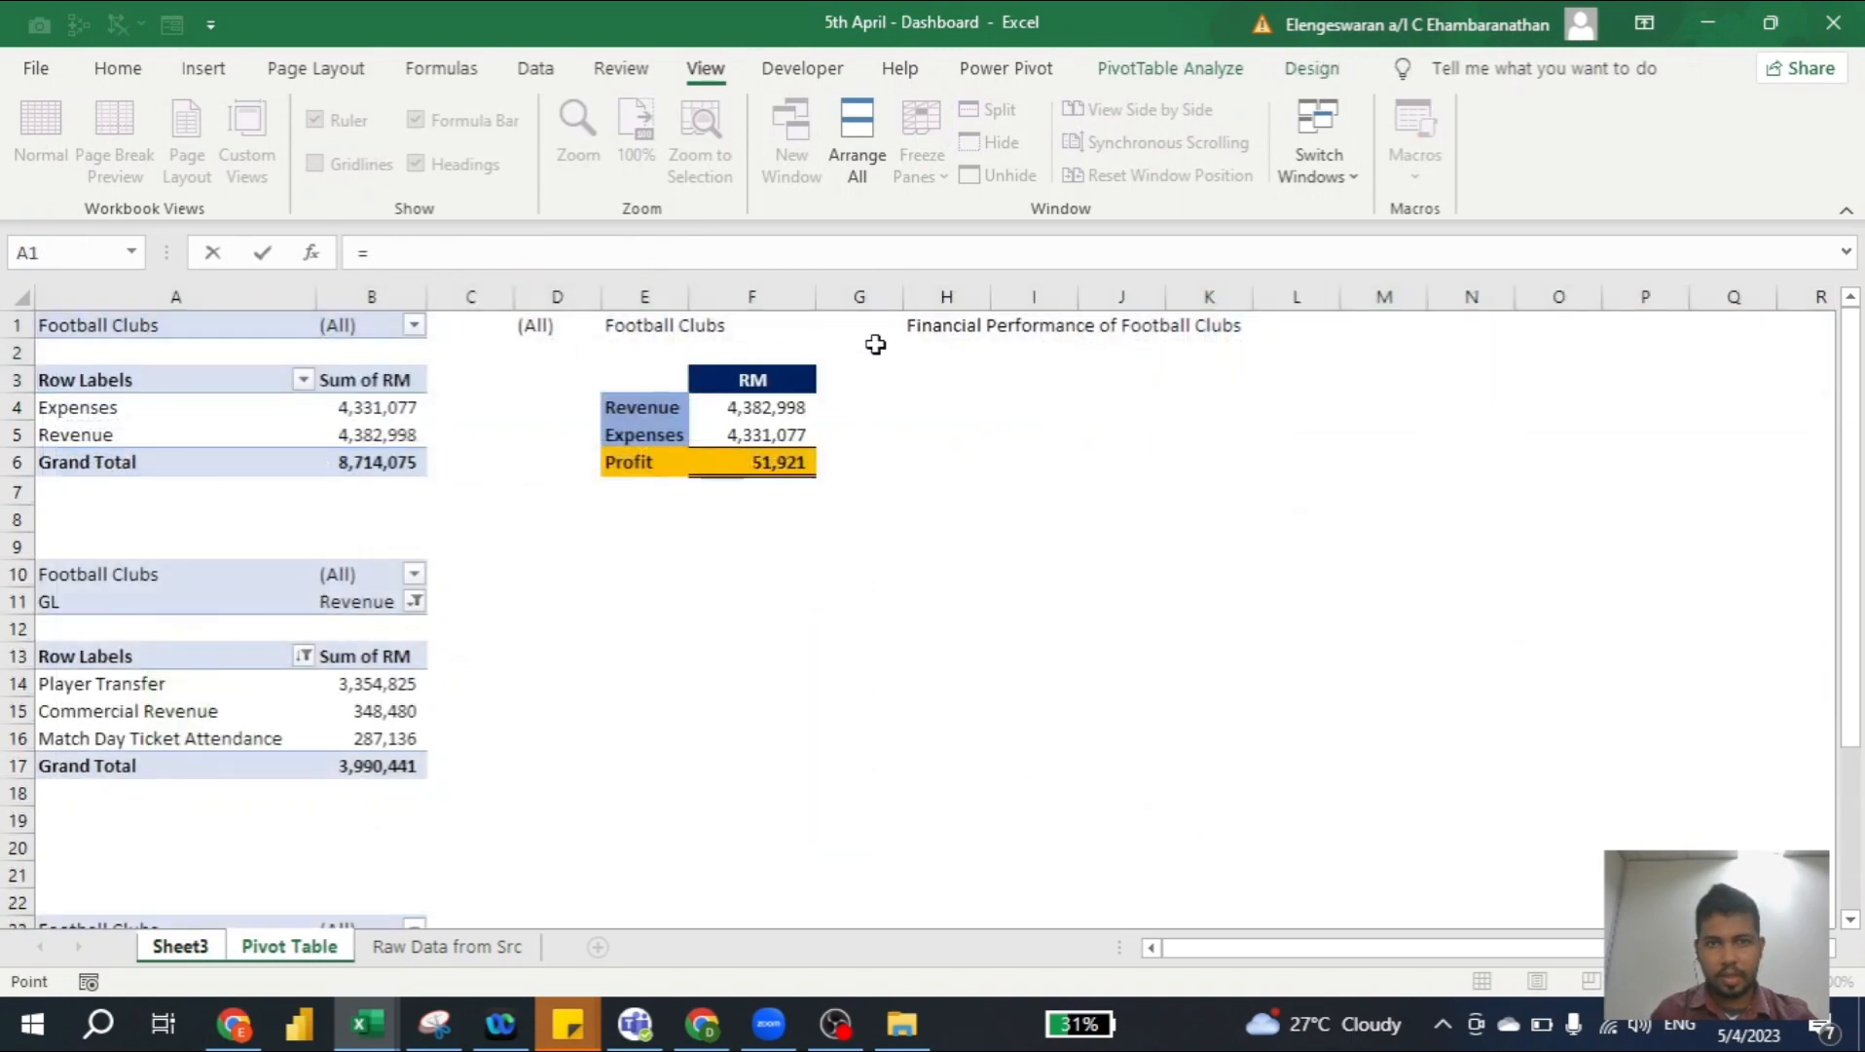
pyautogui.click(981, 321)
pyautogui.press('Return')
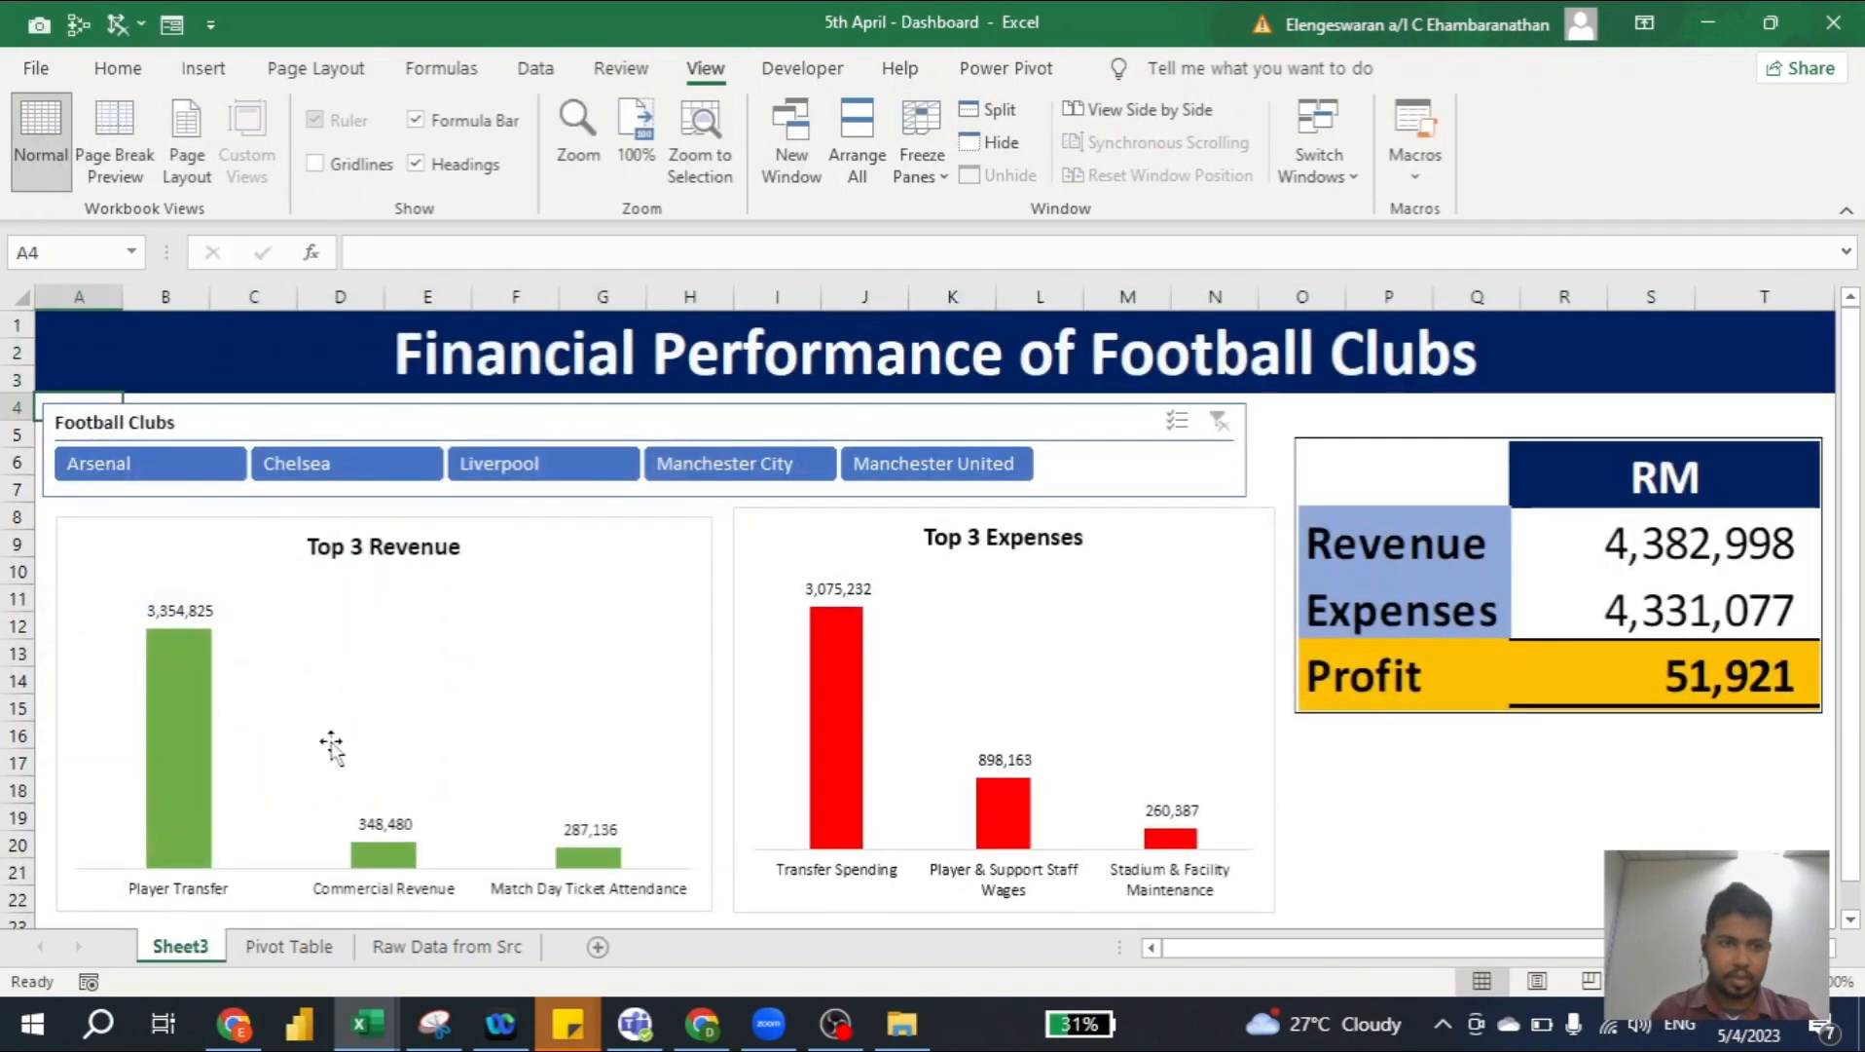
# Rename Sheet3 as Dashboard
pyautogui.rightClick(159, 952)
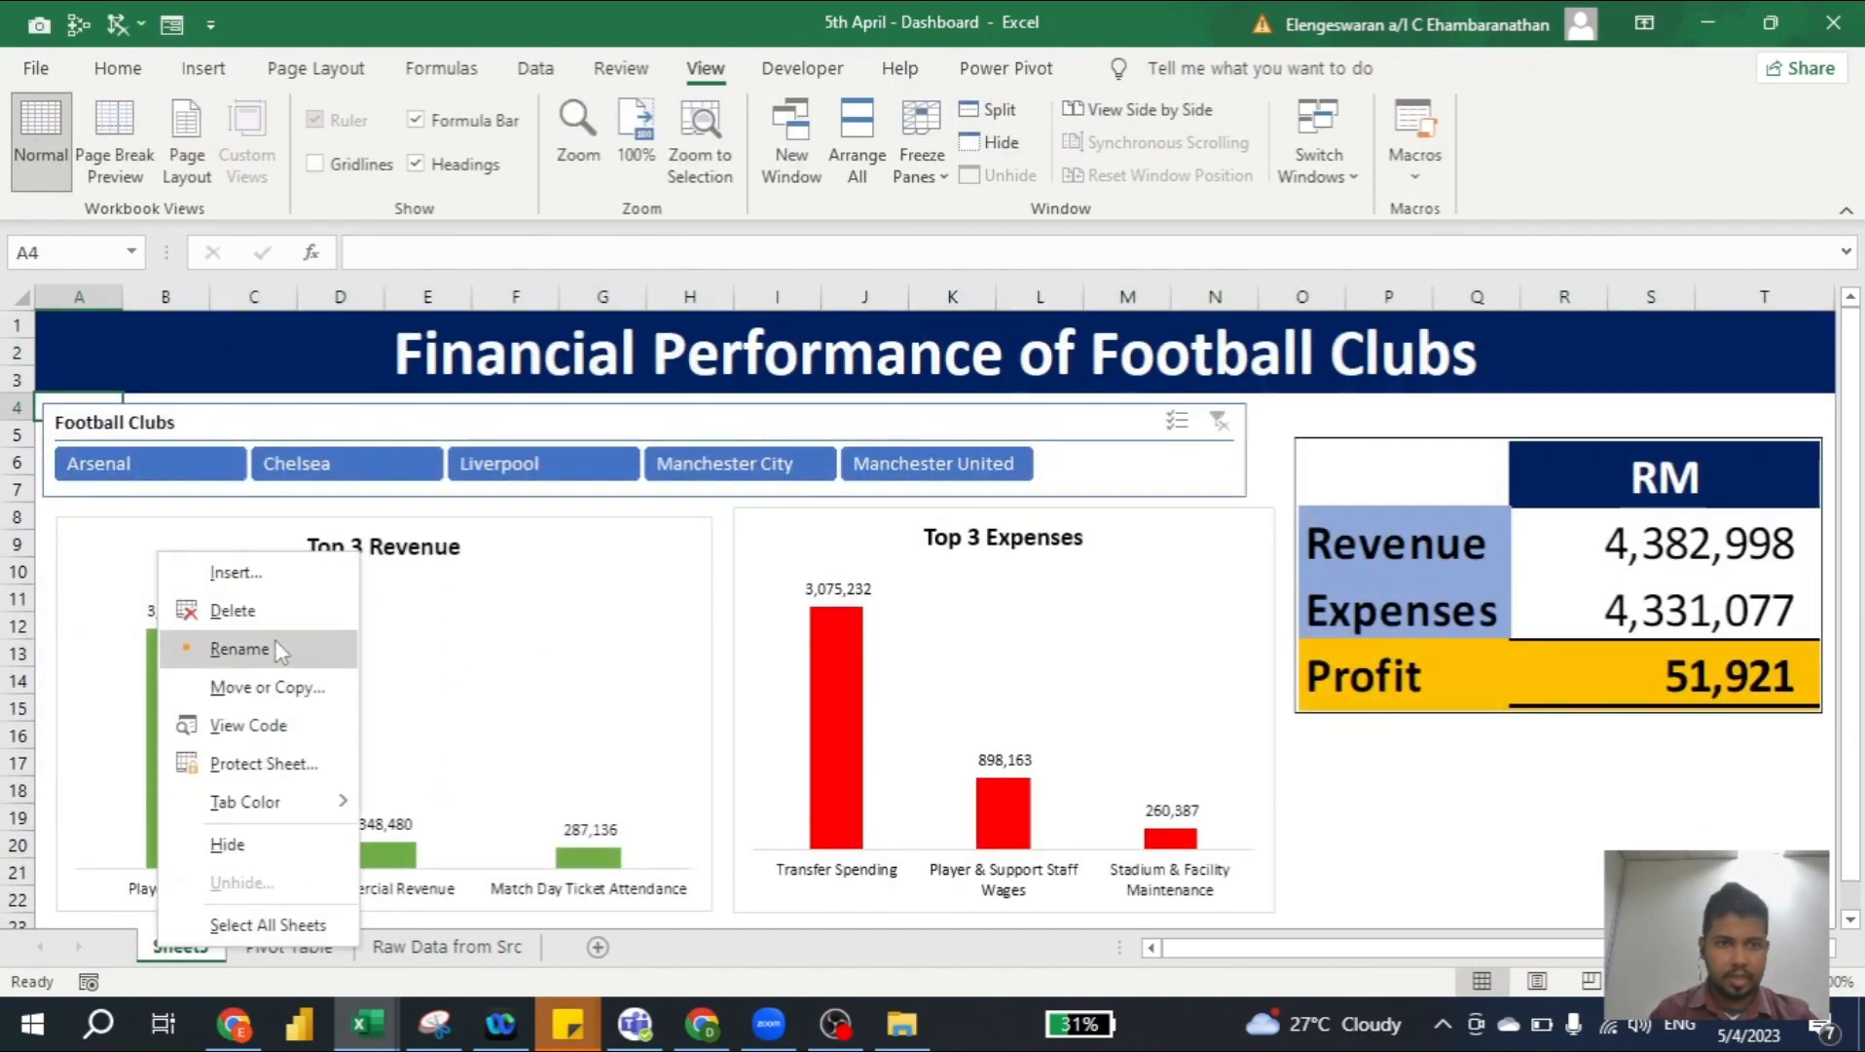
pyautogui.click(281, 651)
pyautogui.write('Dashboa')
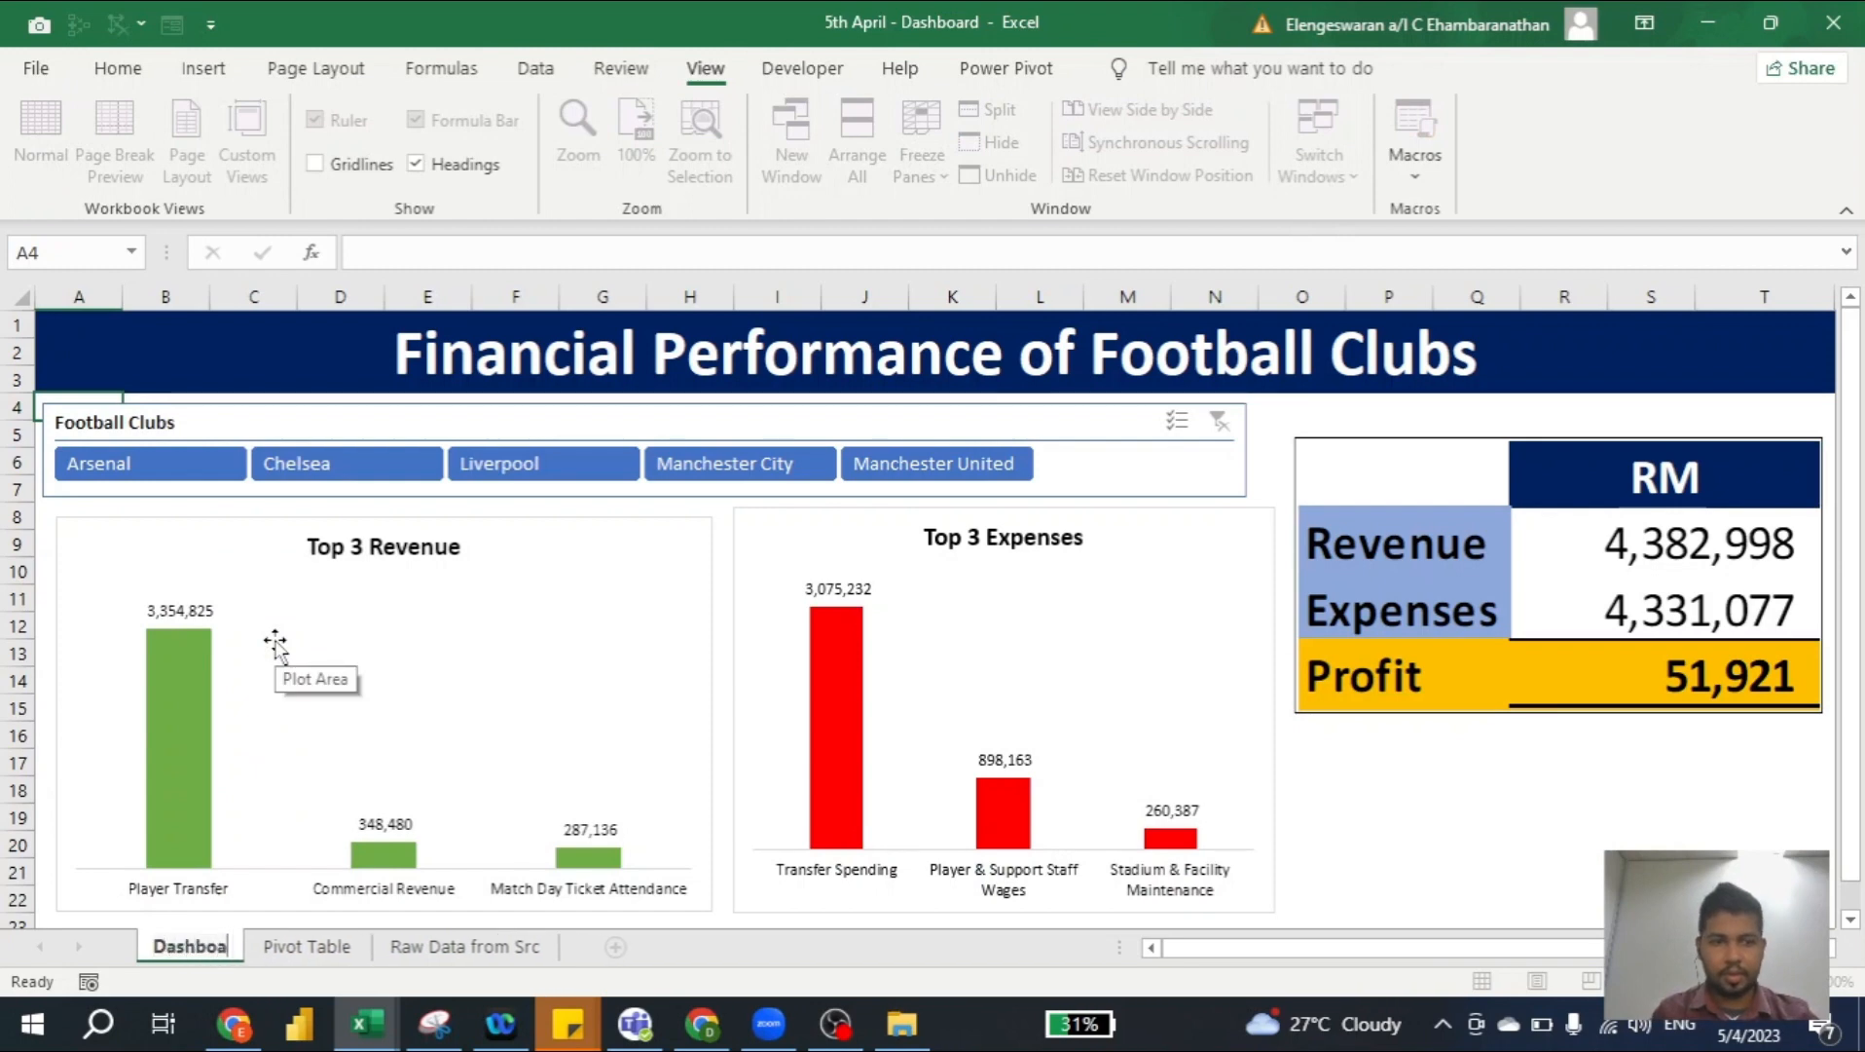
pyautogui.write('rd')
pyautogui.press('Return')
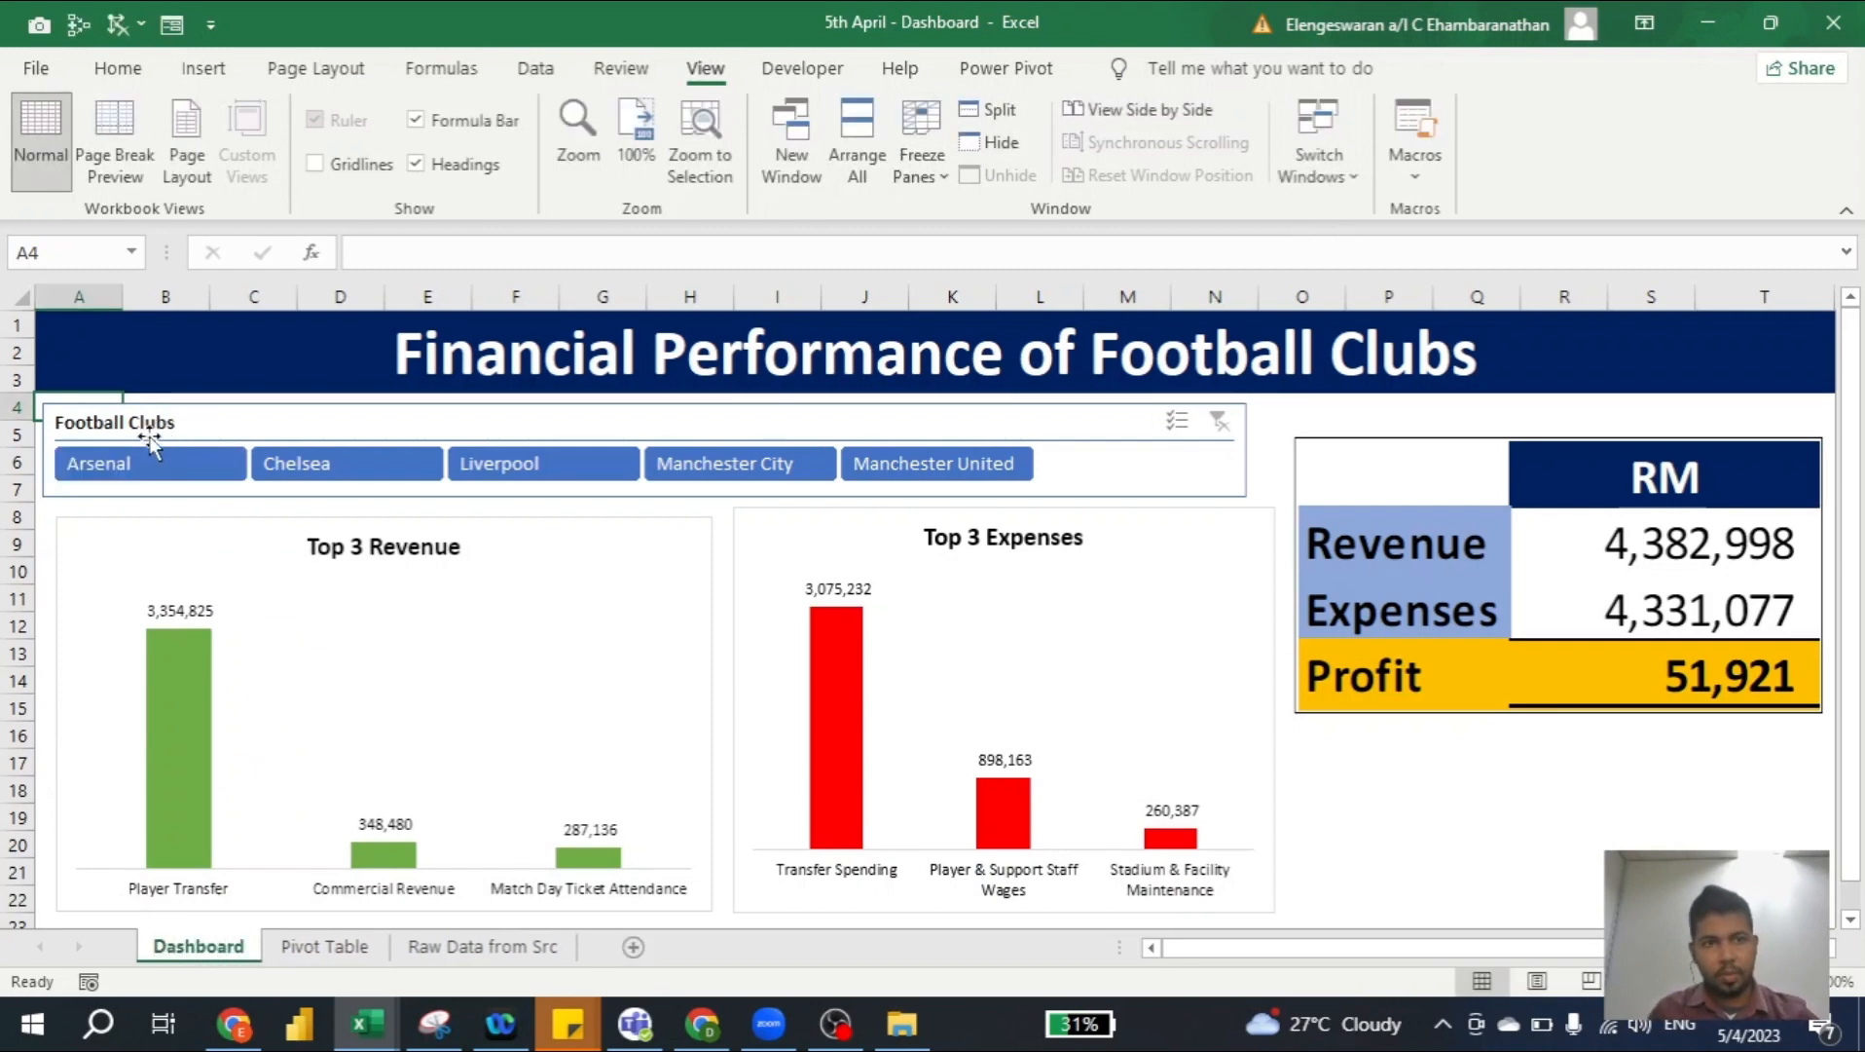
# Filter the dashboard with the Football Clubs slicer to Arsenal and then to Manchester United to check the title
pyautogui.click(134, 464)
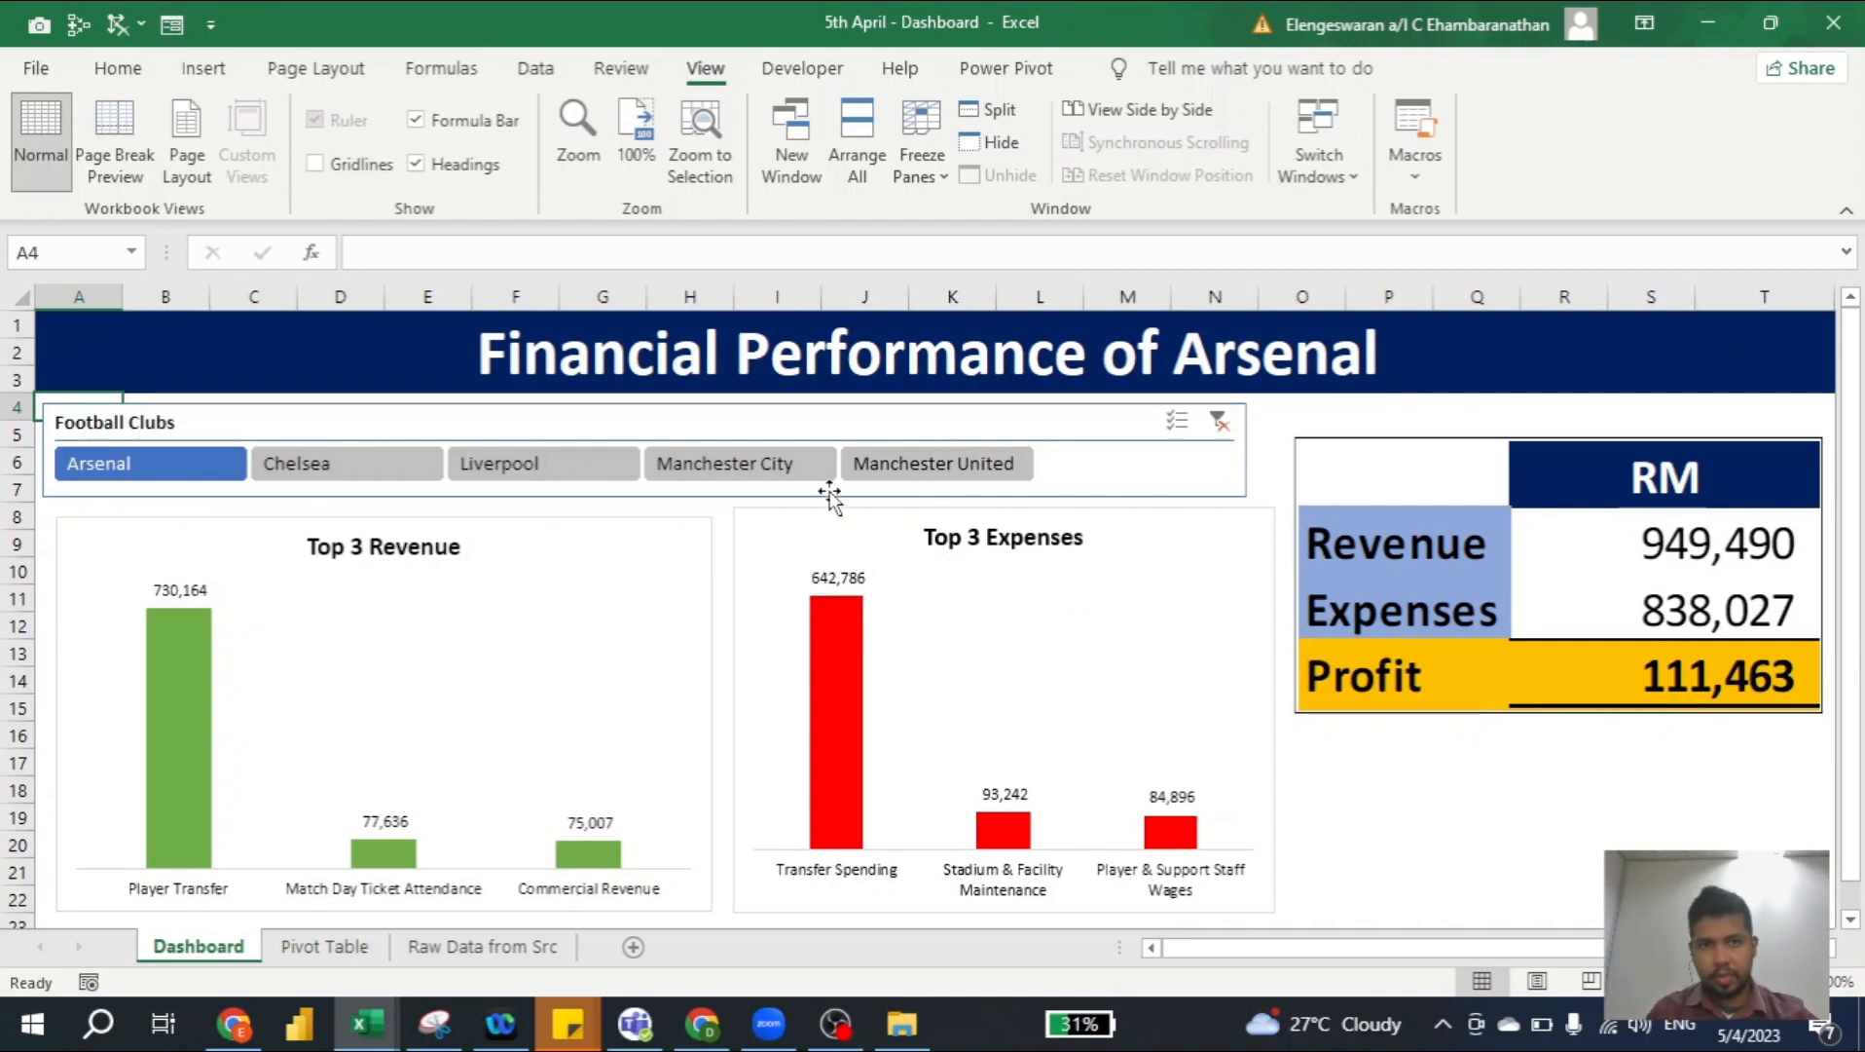
pyautogui.click(913, 465)
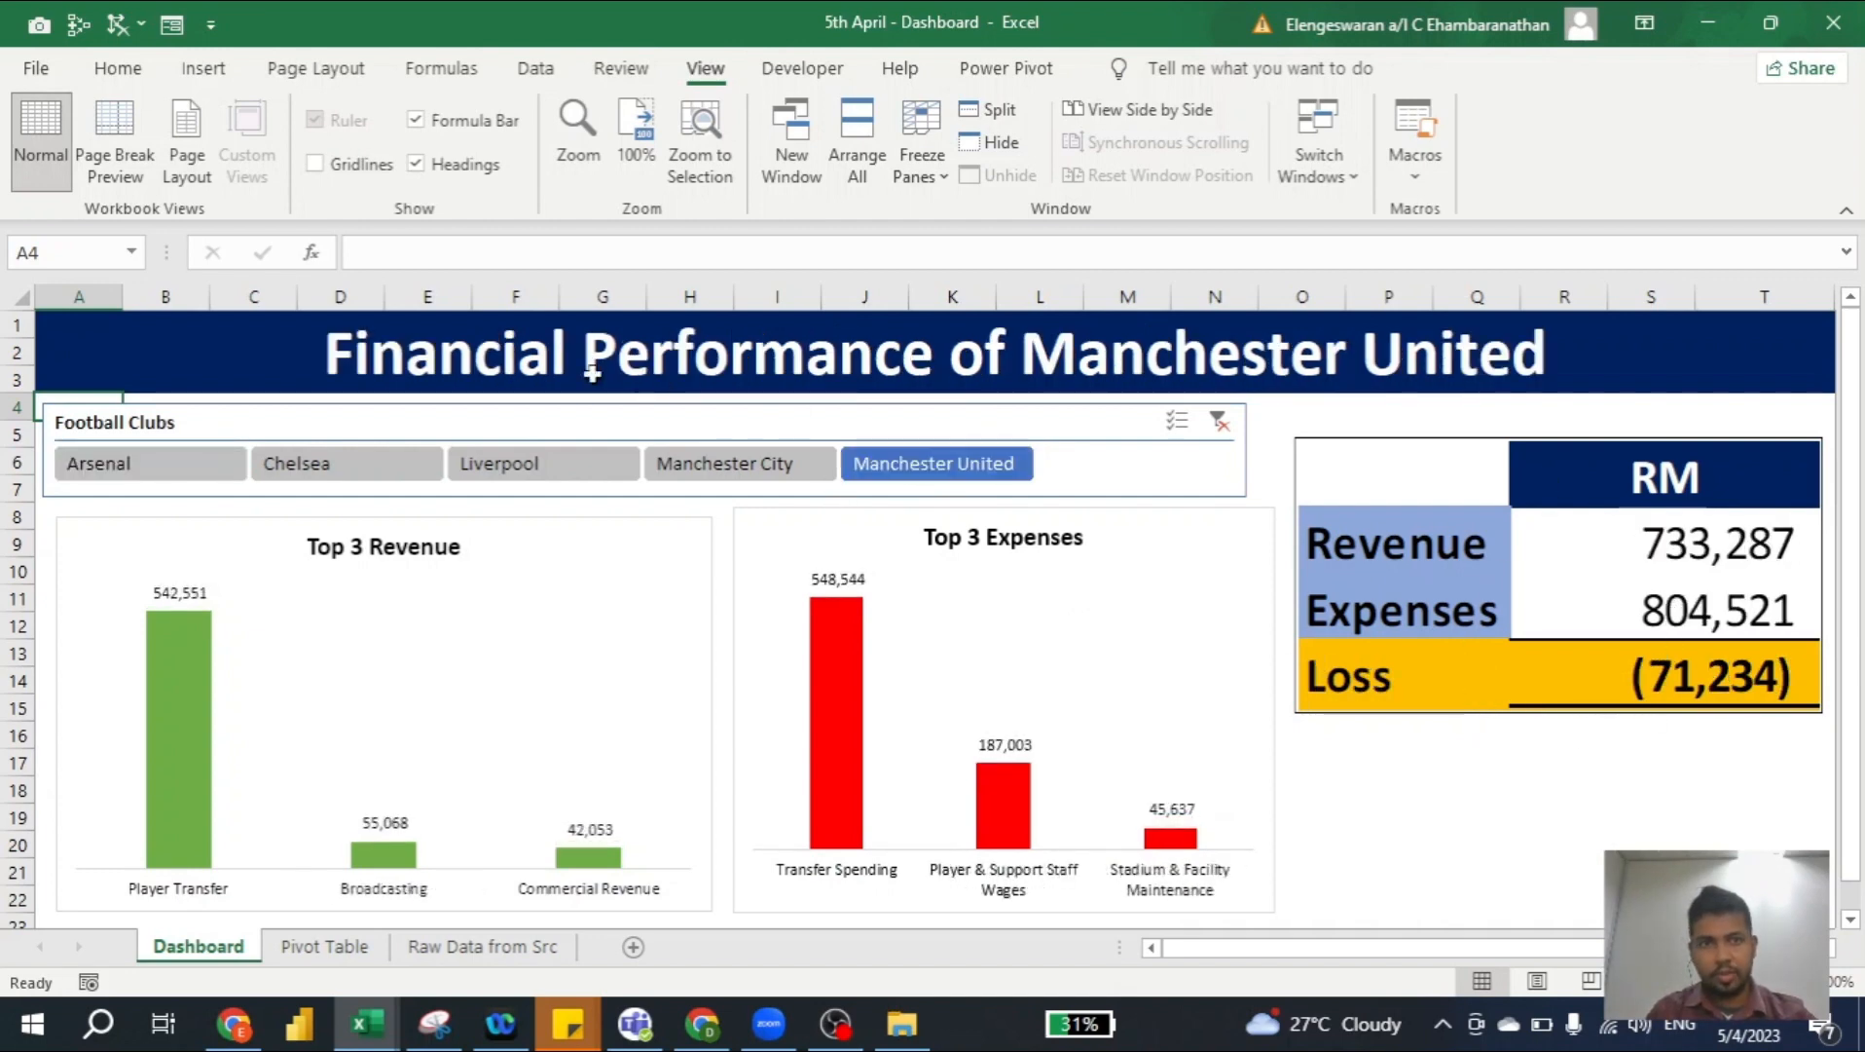